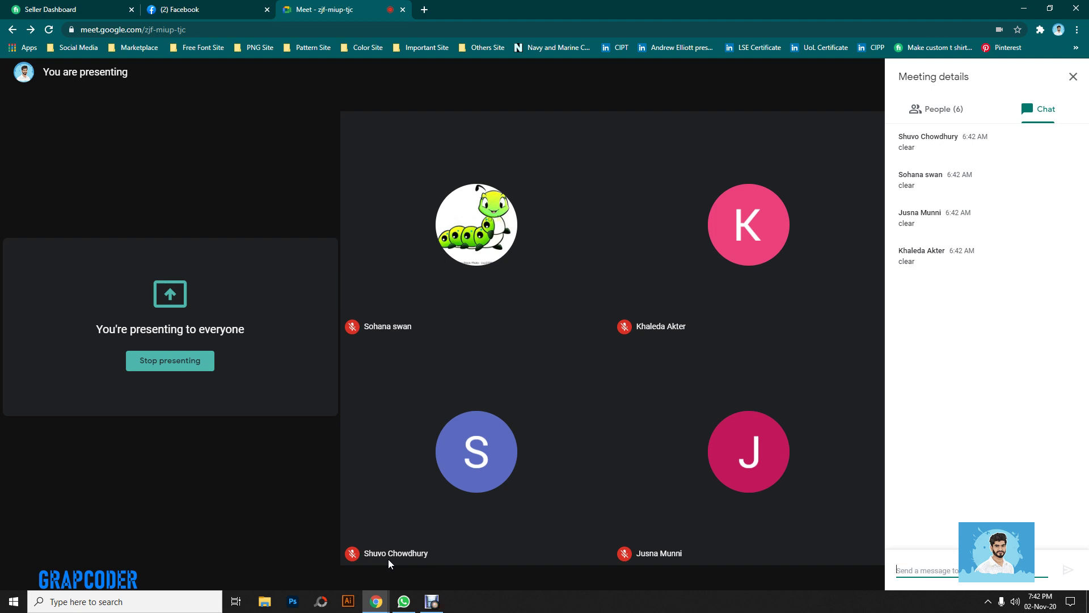
Launch Photoshop and admit the waiting participant into the Meet call
click(298, 606)
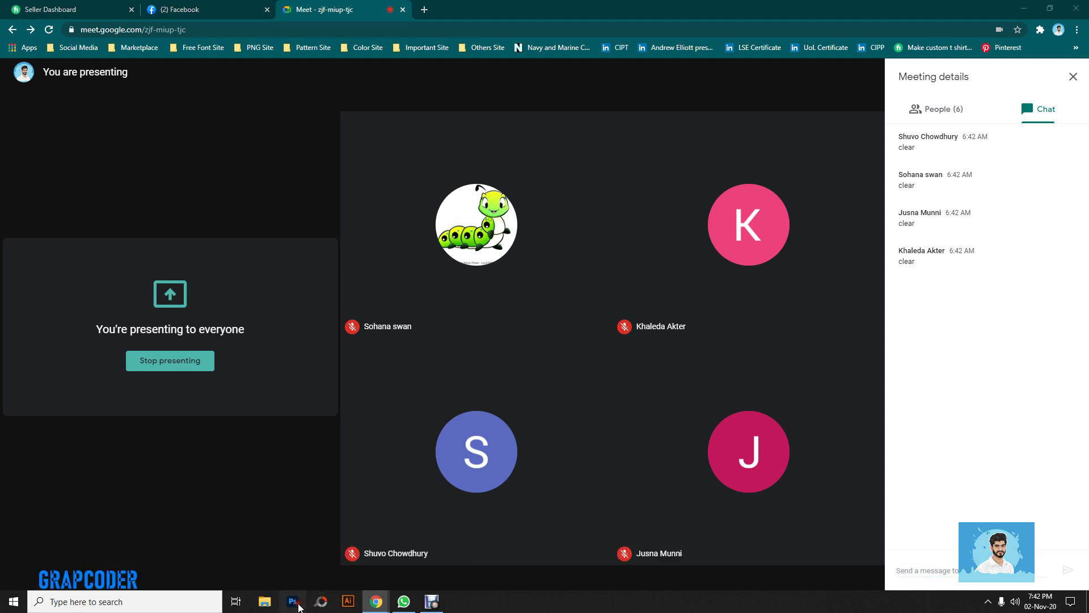
click(131, 603)
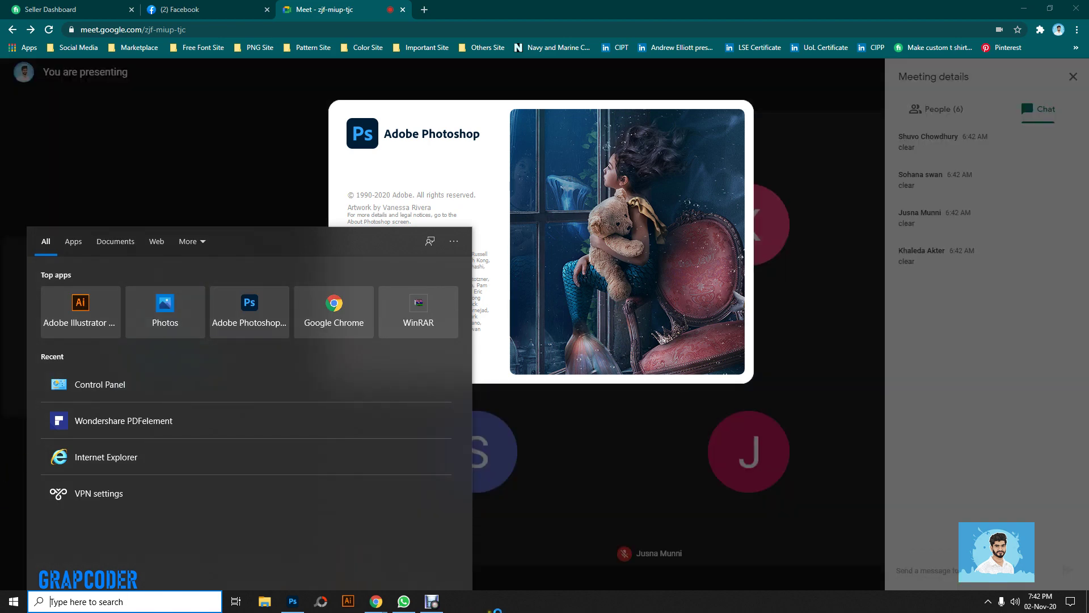
click(363, 16)
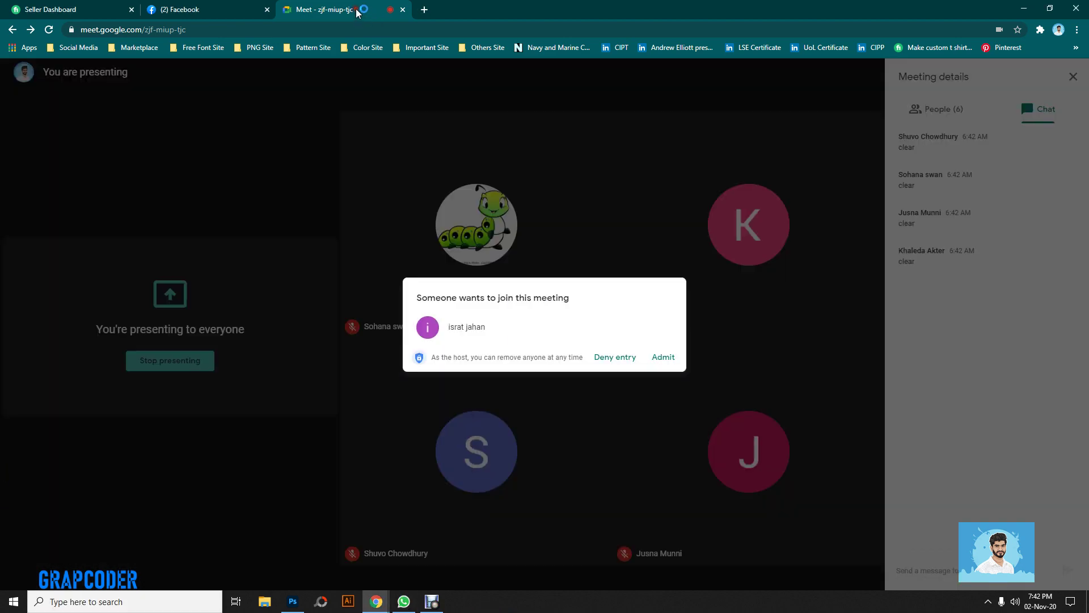
click(664, 358)
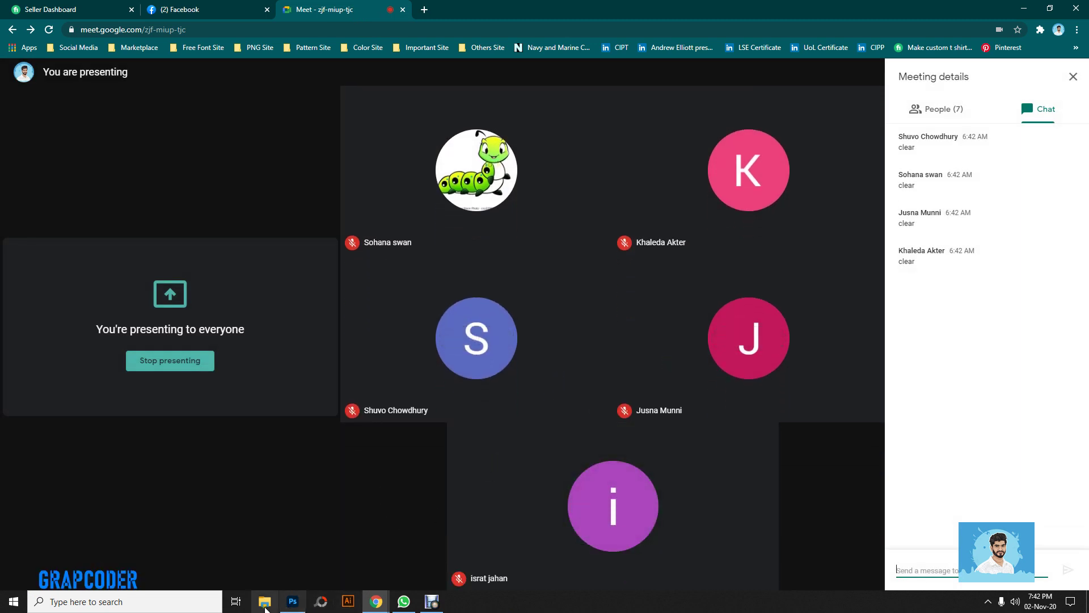
Bring Photoshop forward, then minimize it to return to the Meet tab
click(179, 603)
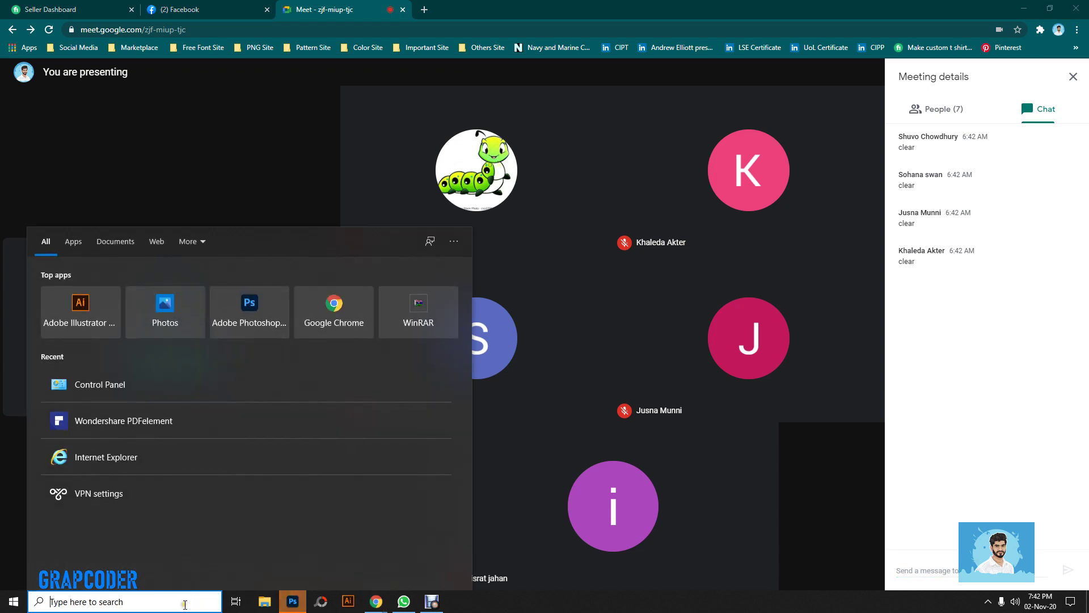
click(422, 10)
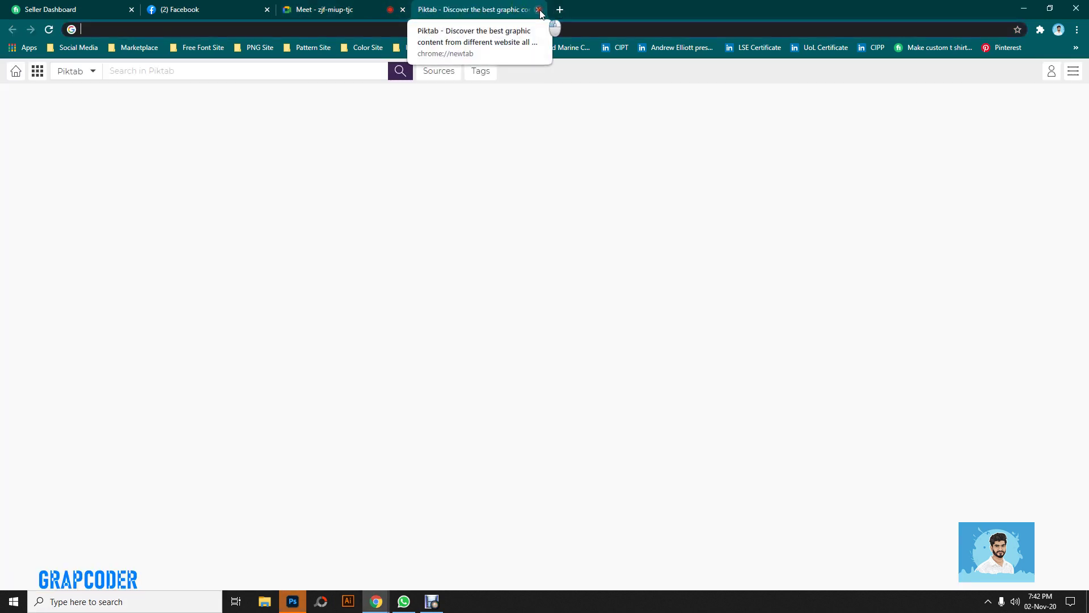
click(539, 9)
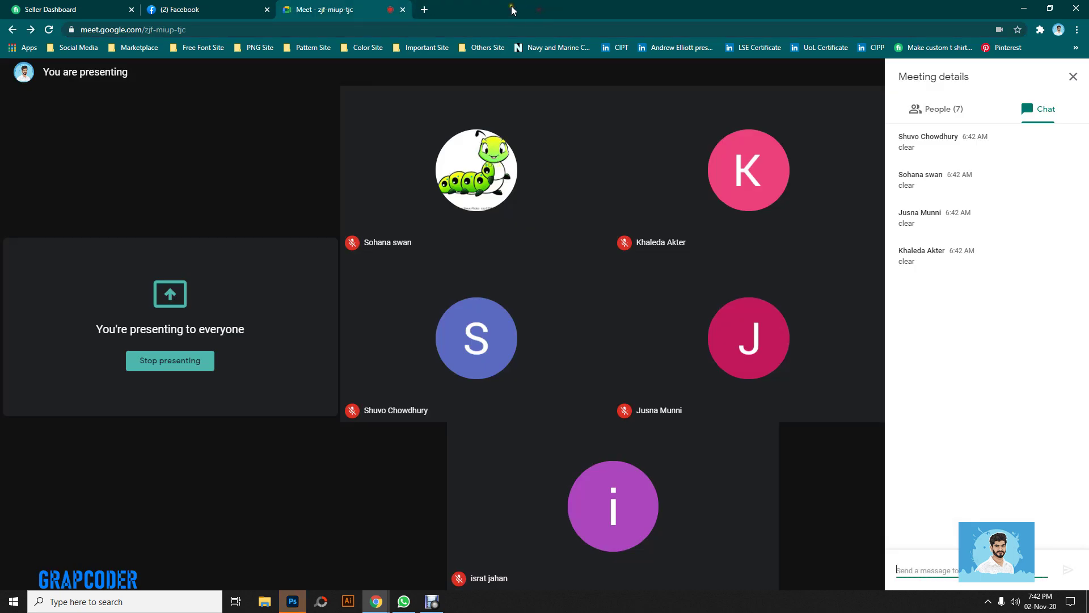
click(293, 603)
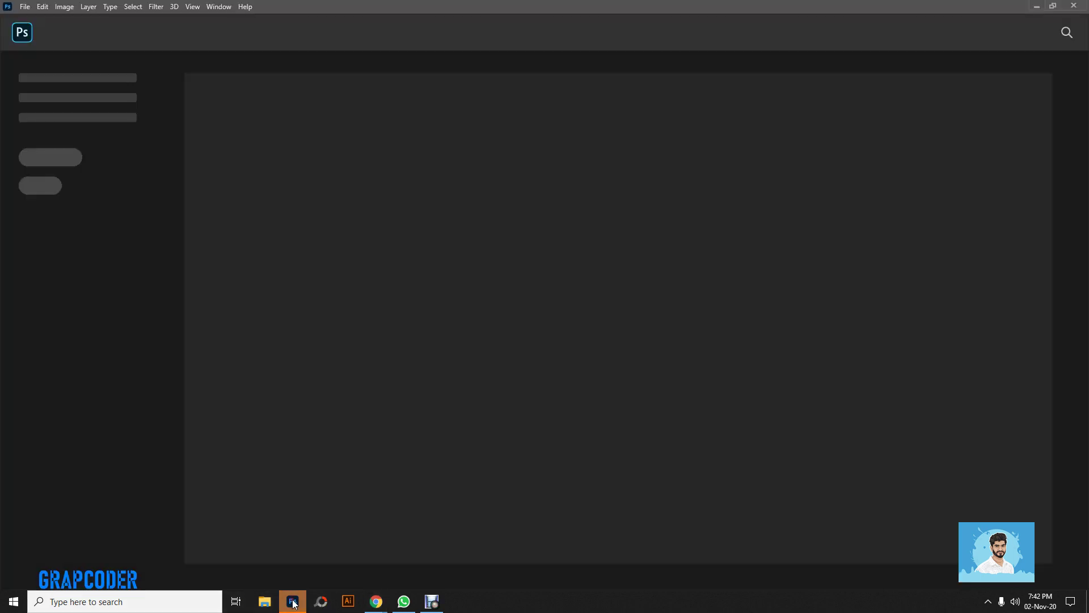
click(1036, 7)
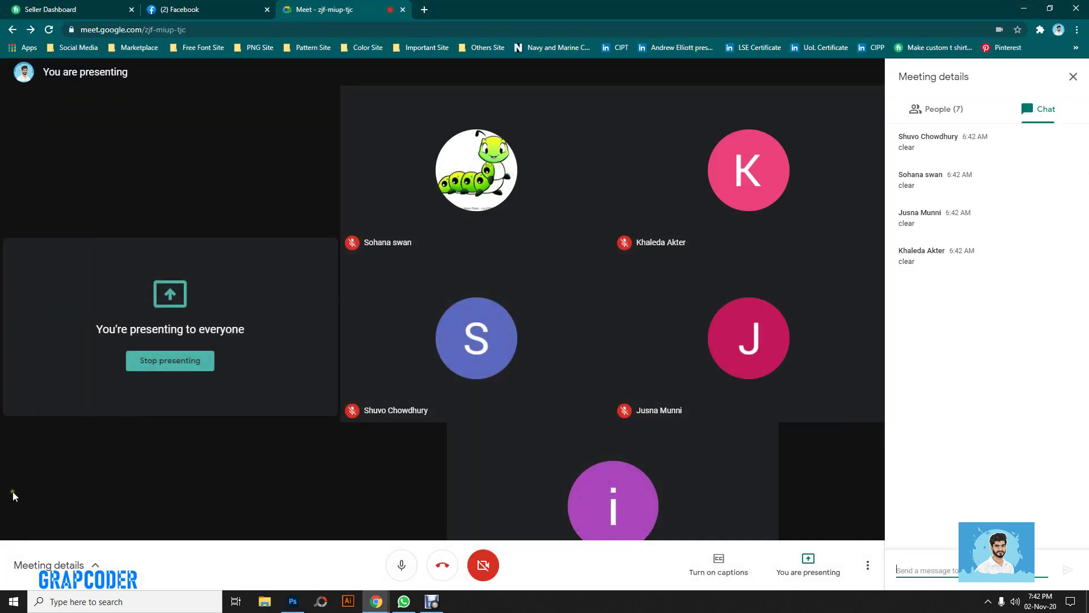
Open Calculator via a 'cal' search, then centre and enlarge it to show history
click(68, 602)
text(ca)
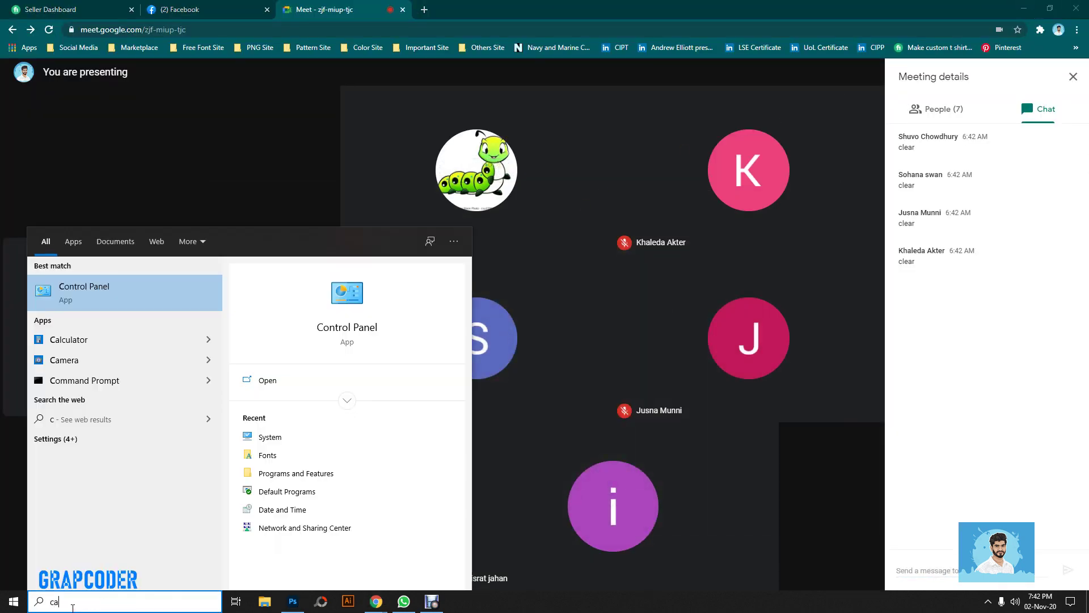
text(l)
click(63, 290)
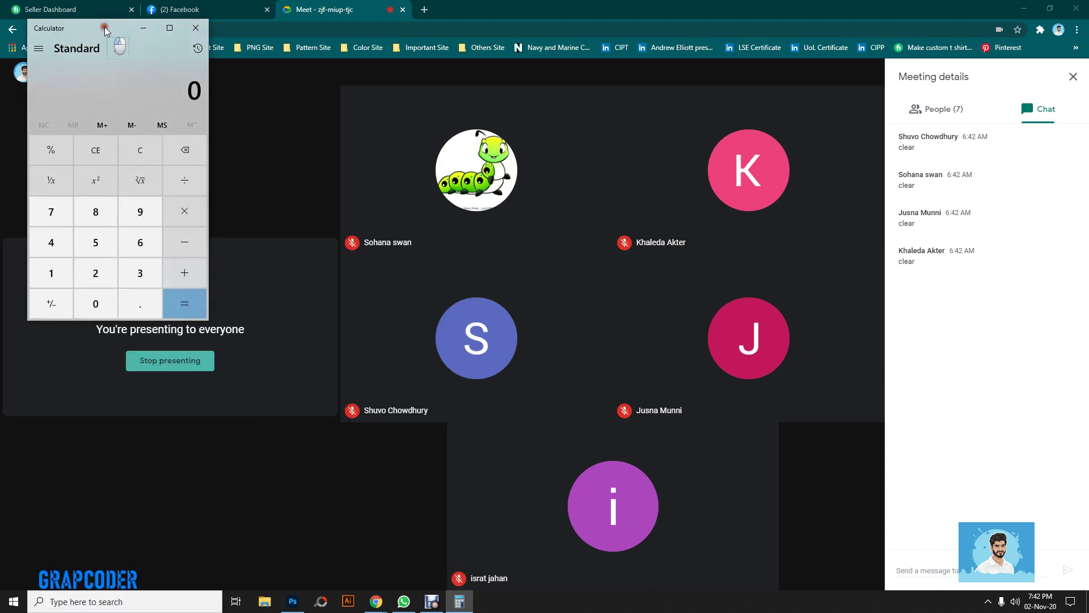
mouse_move(105, 26)
mouse_down()
mouse_move(666, 94)
mouse_move(612, 117)
mouse_up()
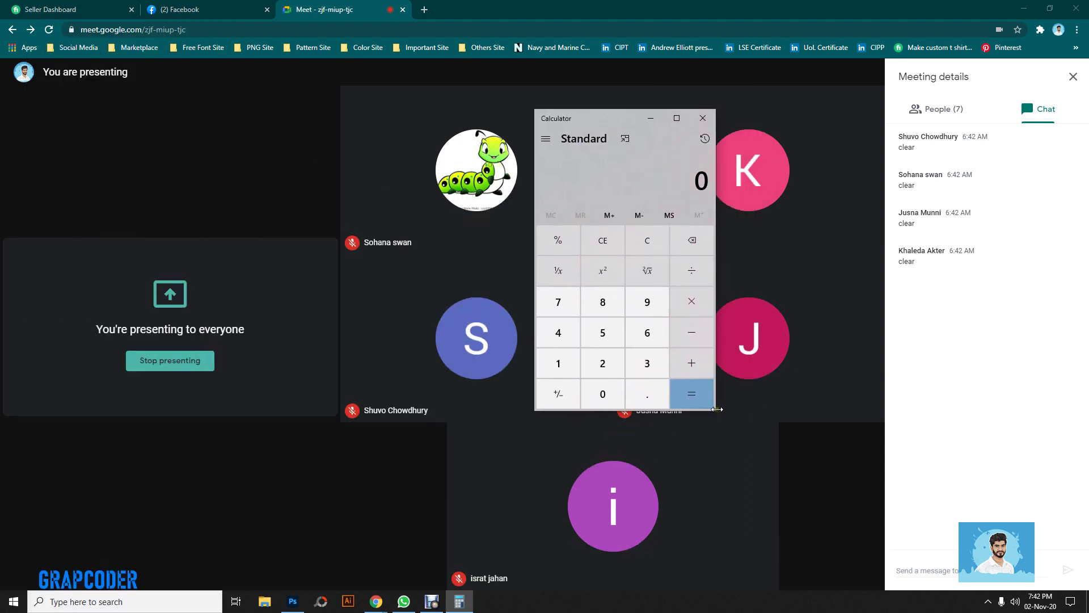
drag(714, 410, 862, 543)
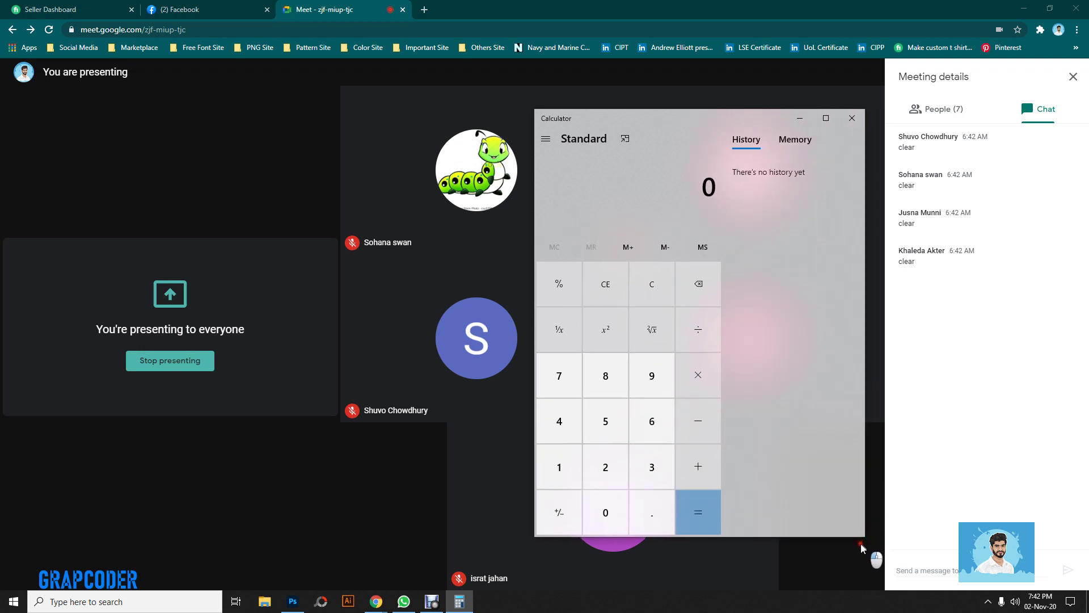
drag(686, 122, 541, 112)
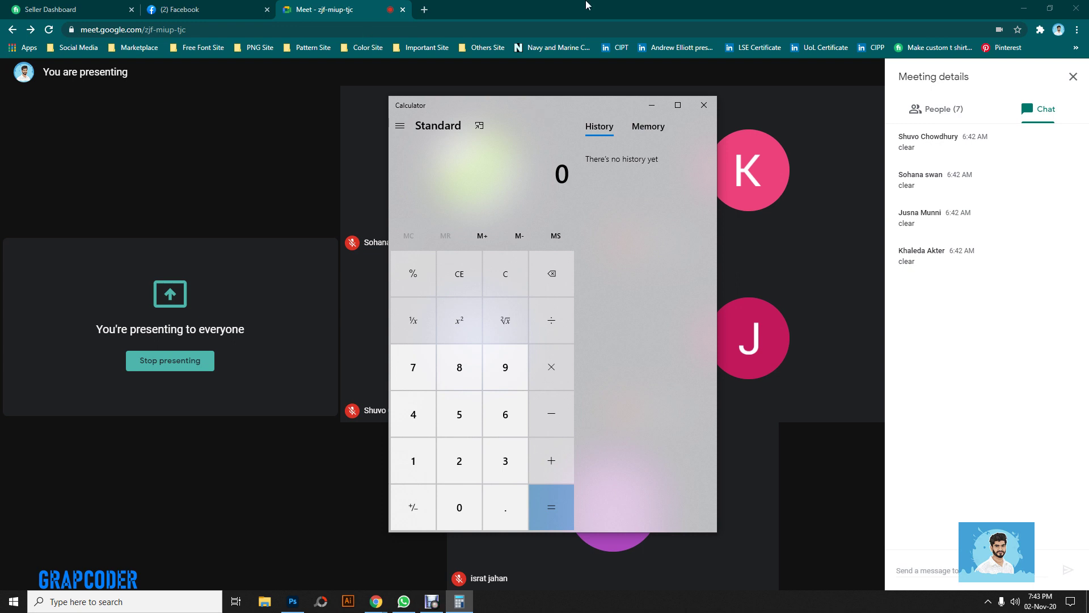
Calculate 3.5 − 0.25 = 3.25, correcting a mistyped entry, then launch Illustrator
click(505, 467)
click(508, 501)
click(460, 414)
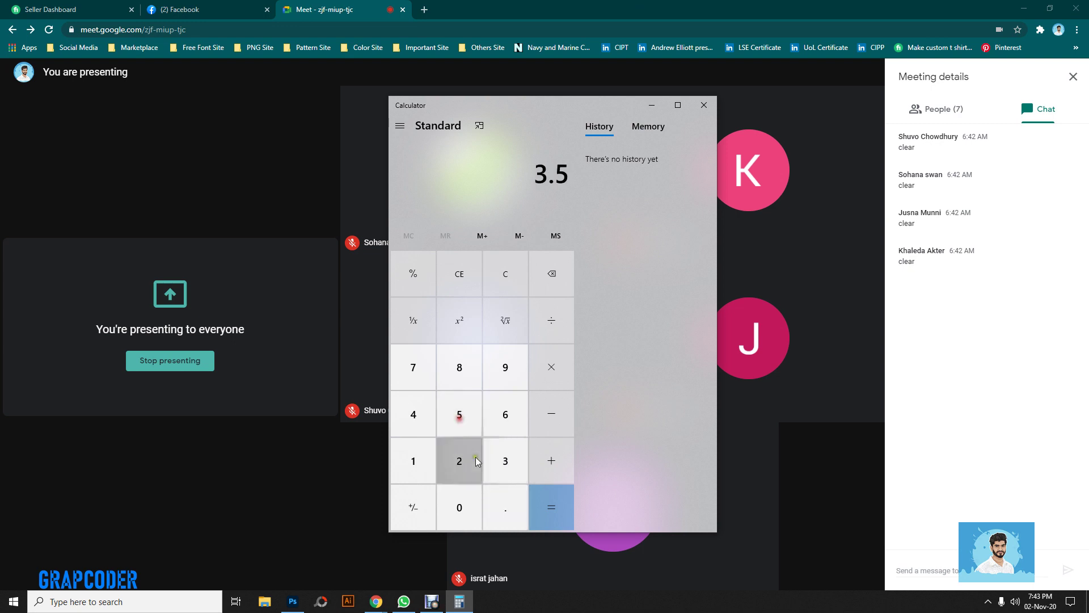
click(554, 414)
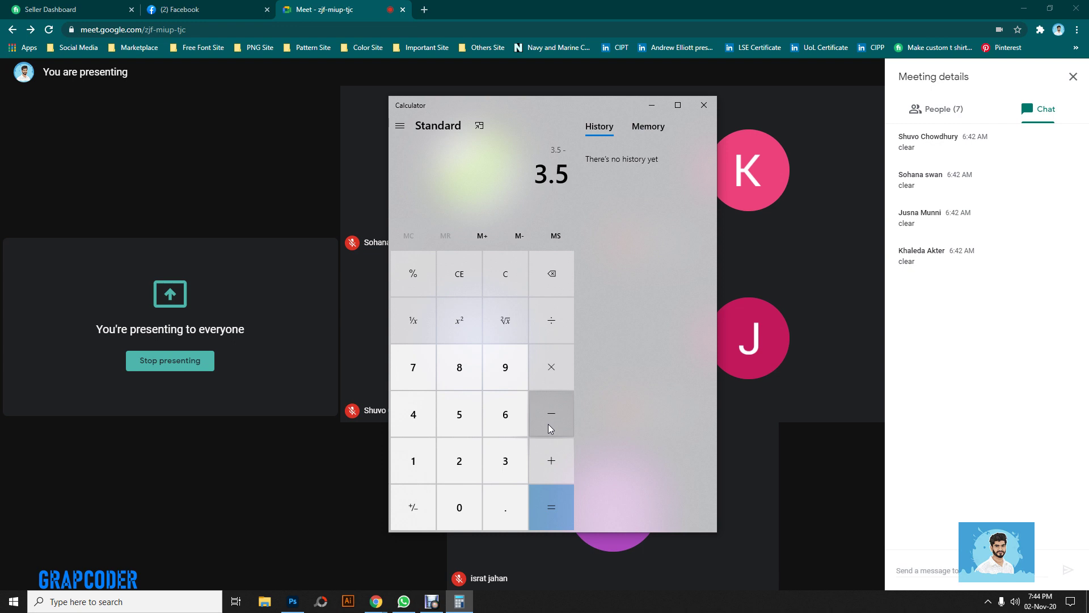
click(460, 463)
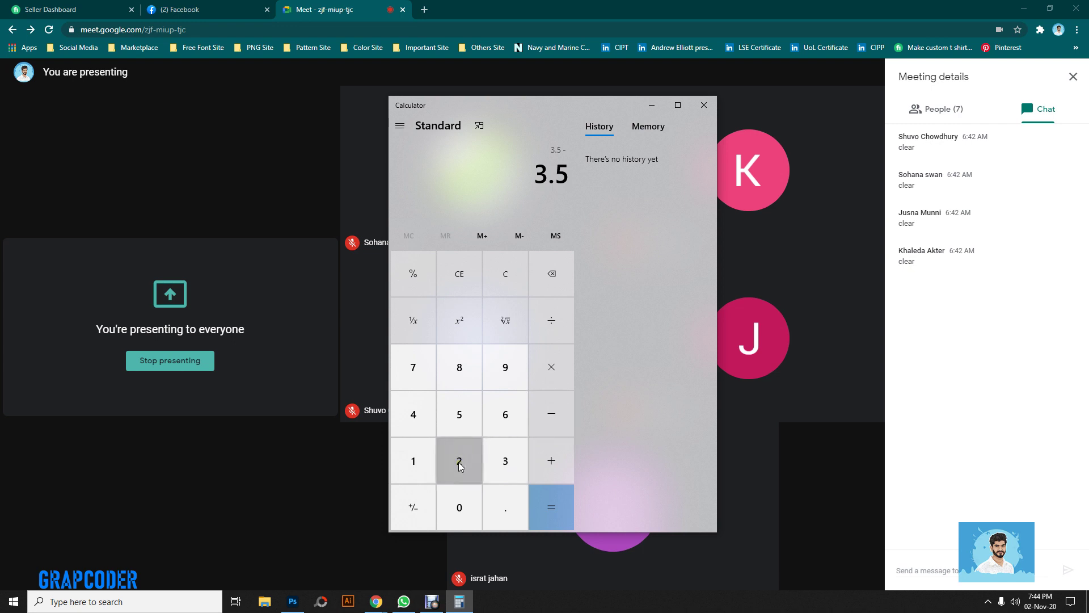
click(507, 498)
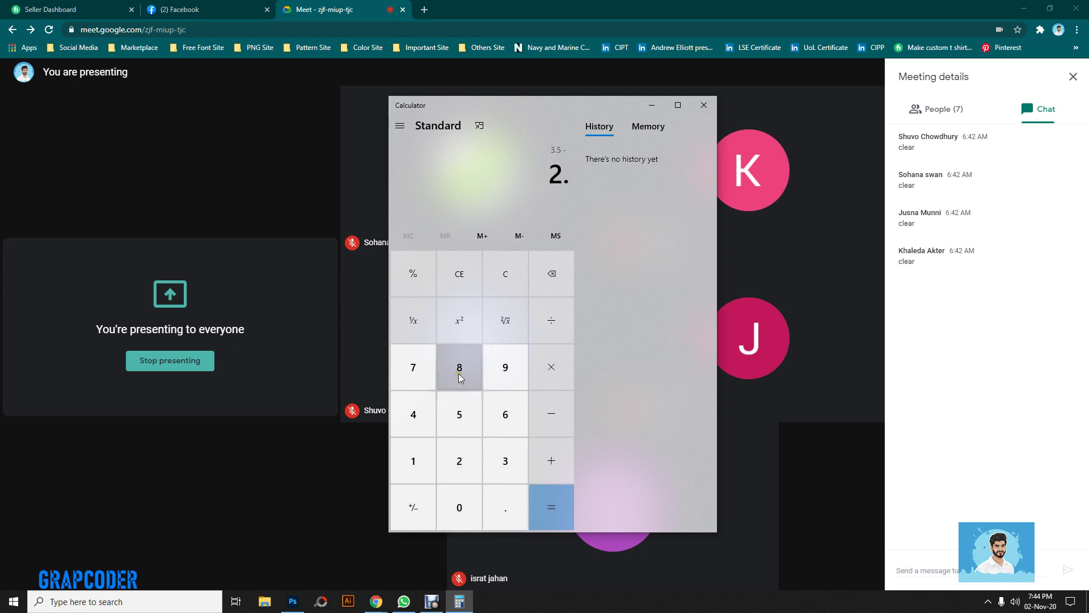
click(547, 274)
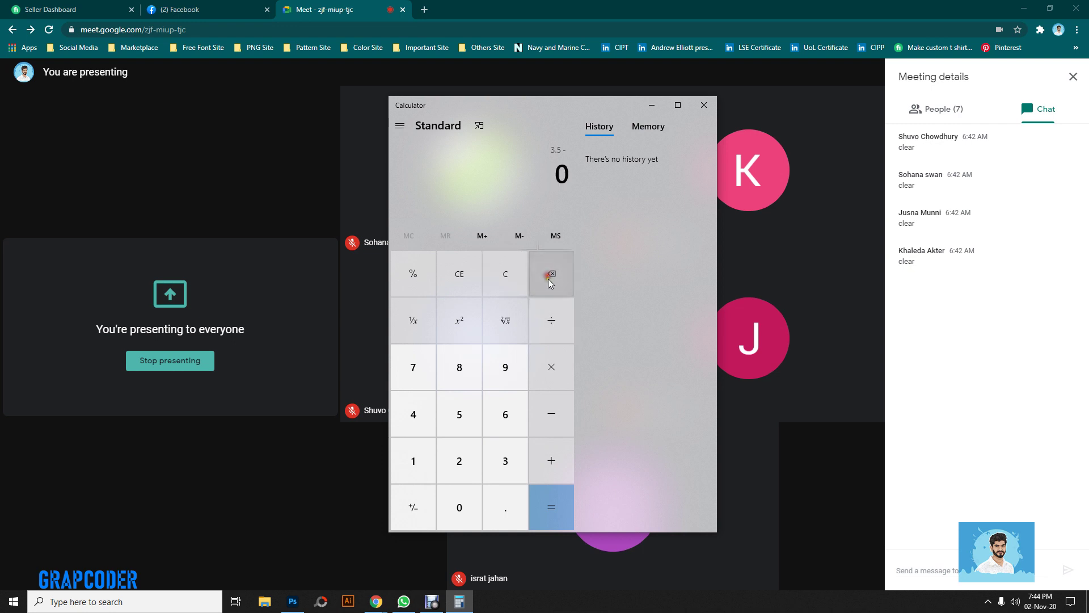
click(504, 498)
click(460, 462)
click(463, 419)
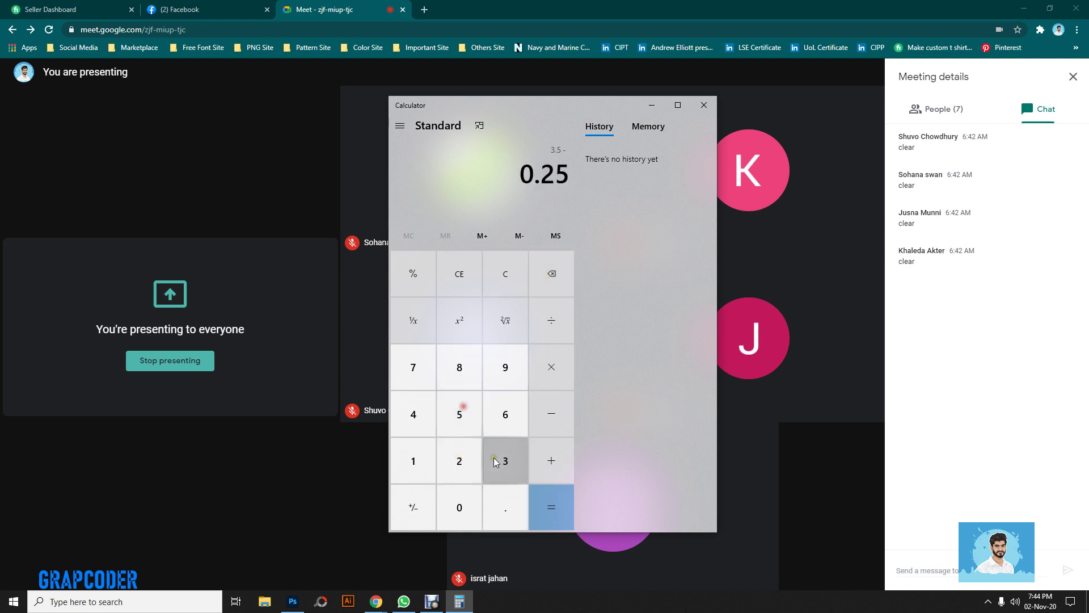
click(554, 511)
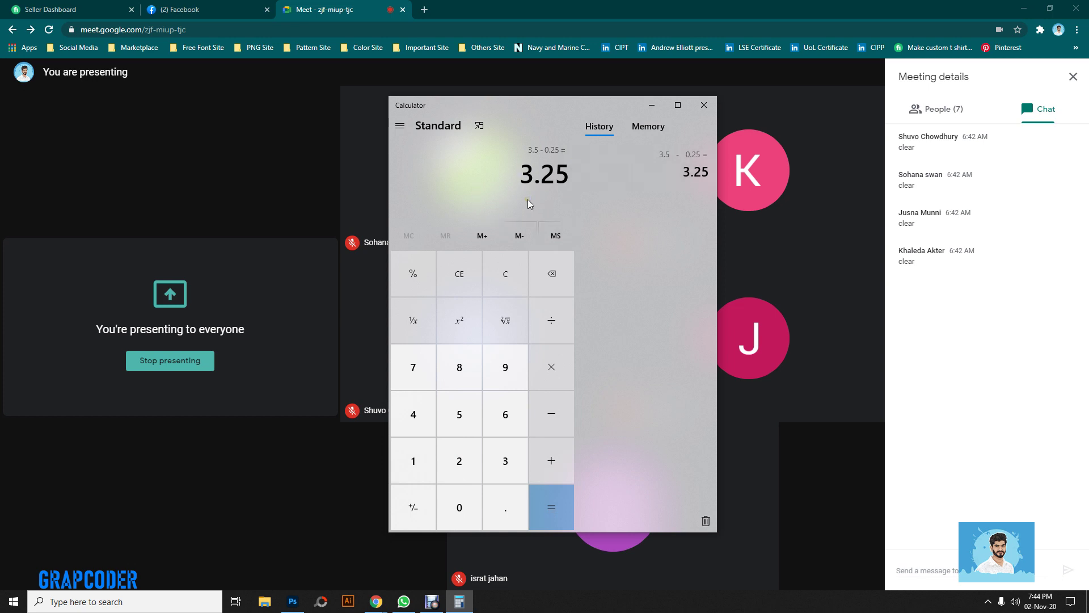
click(348, 601)
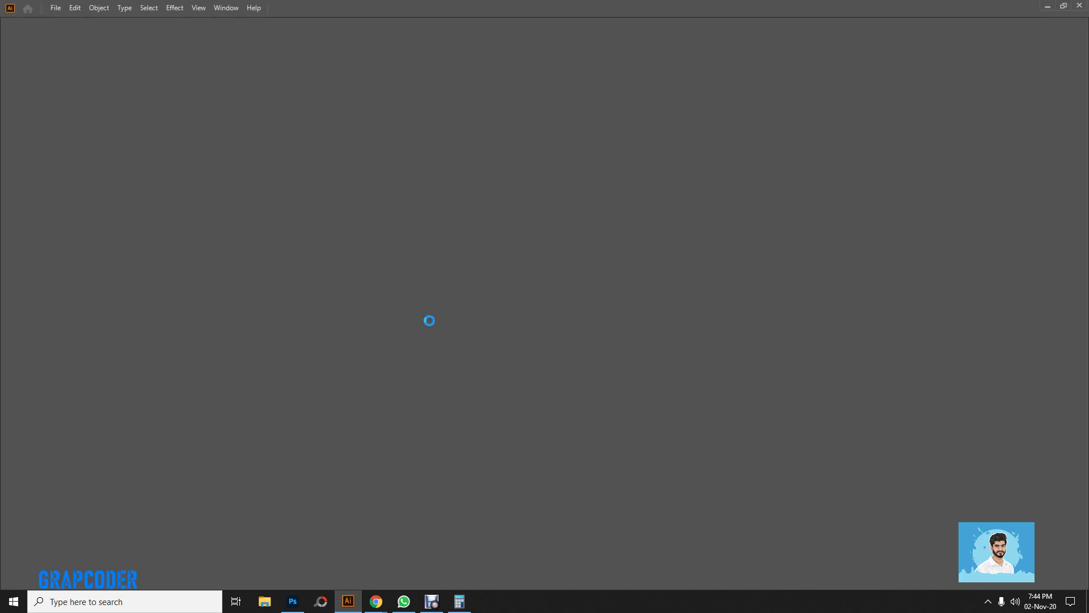
Start a new Illustrator document with its colour mode set to CMYK
click(55, 8)
click(71, 19)
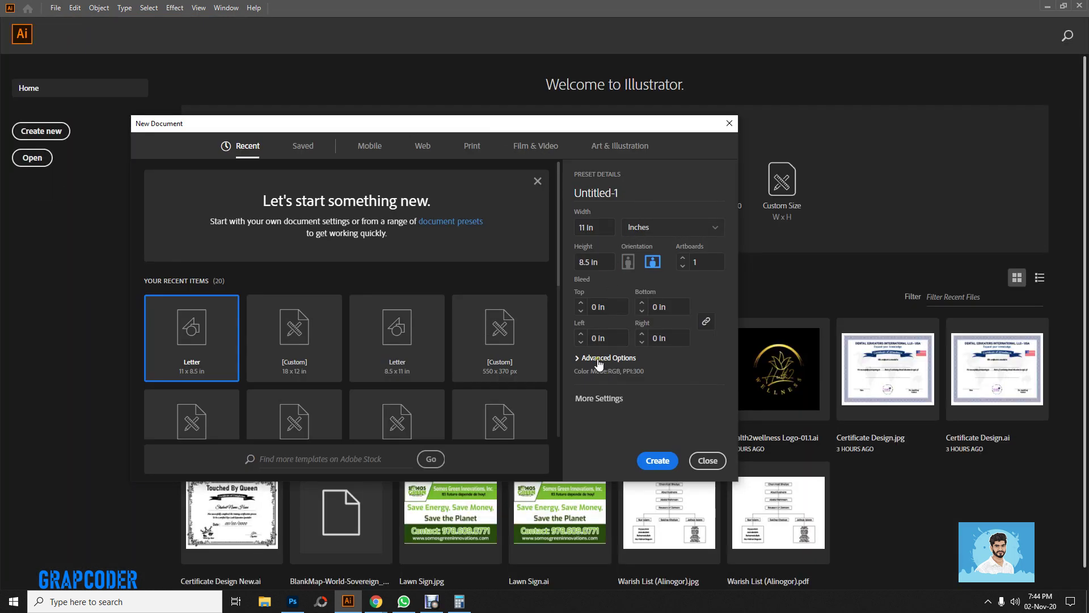
click(600, 358)
click(607, 344)
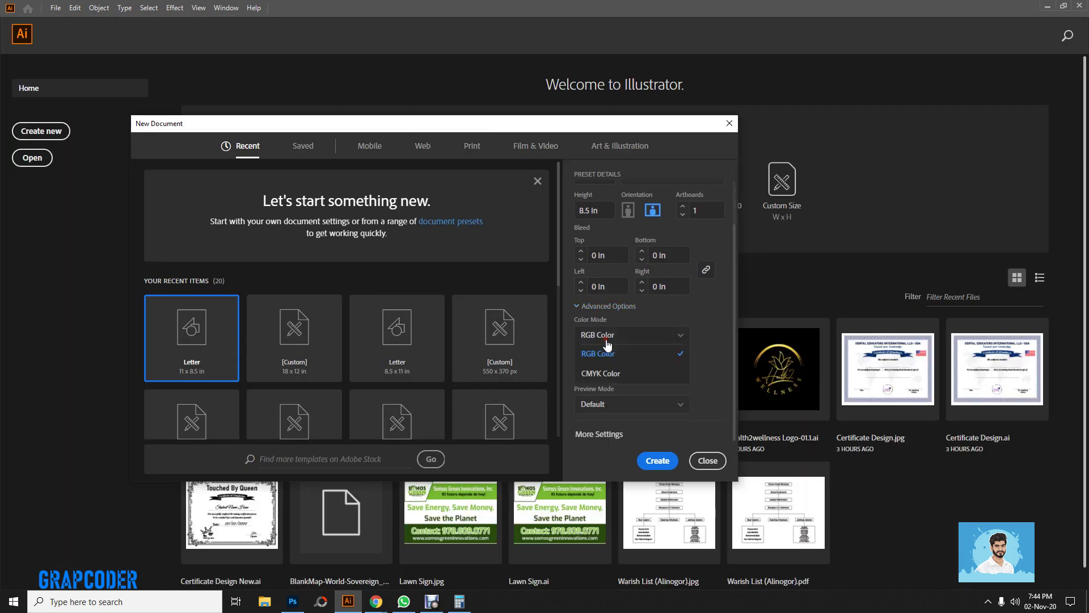
click(605, 371)
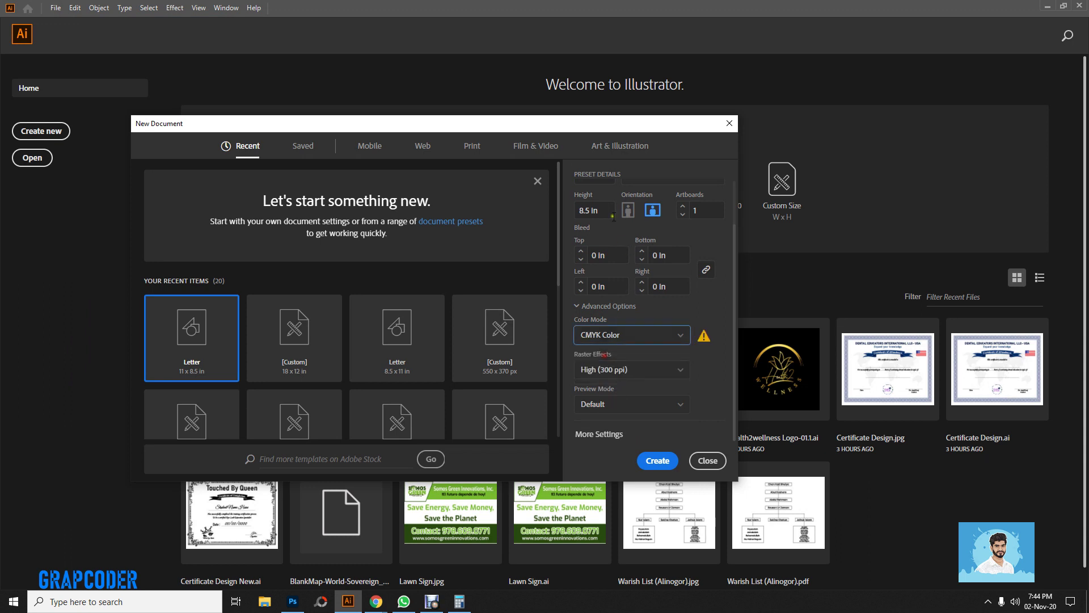
Set the size to 3.5 × 2 inches with a 0.125 in bleed on all sides
scroll(613, 223, up, 2)
click(607, 228)
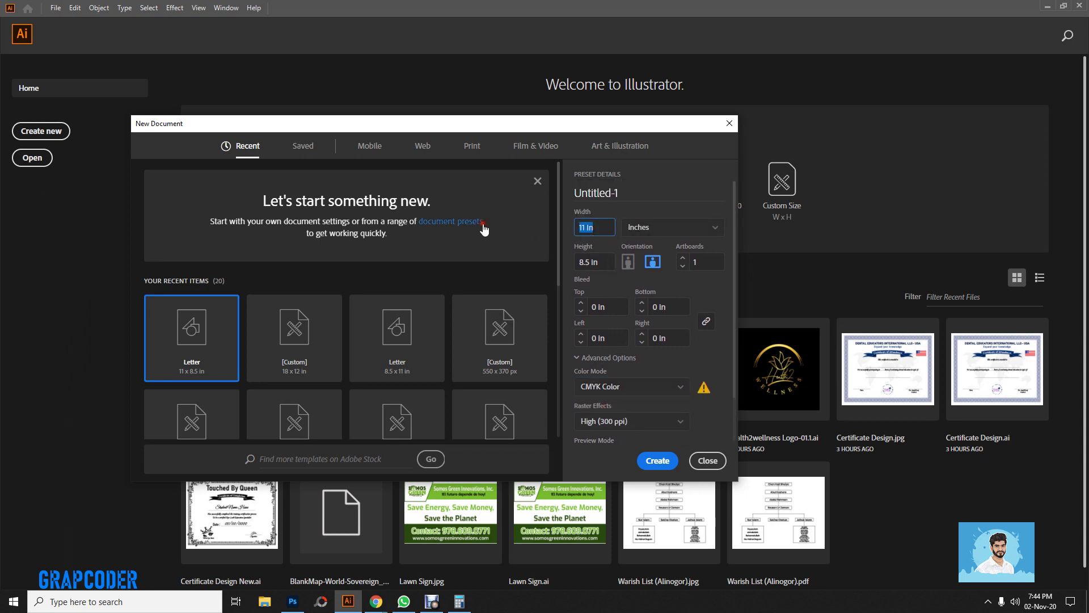
text(3.5)
key(Tab)
text(2)
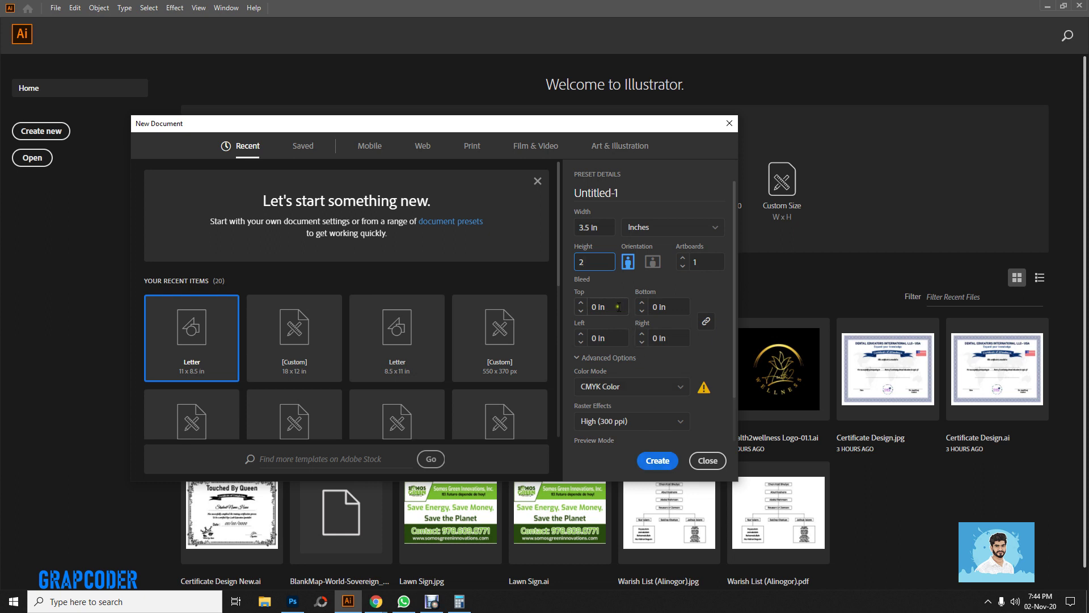
key(Tab)
text(.125)
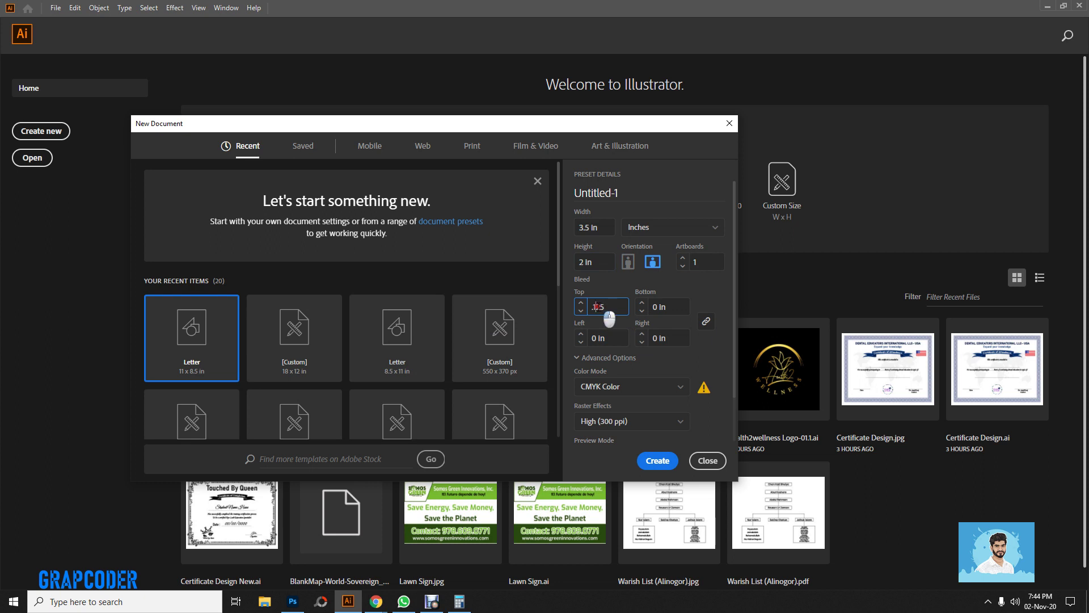
key(Tab)
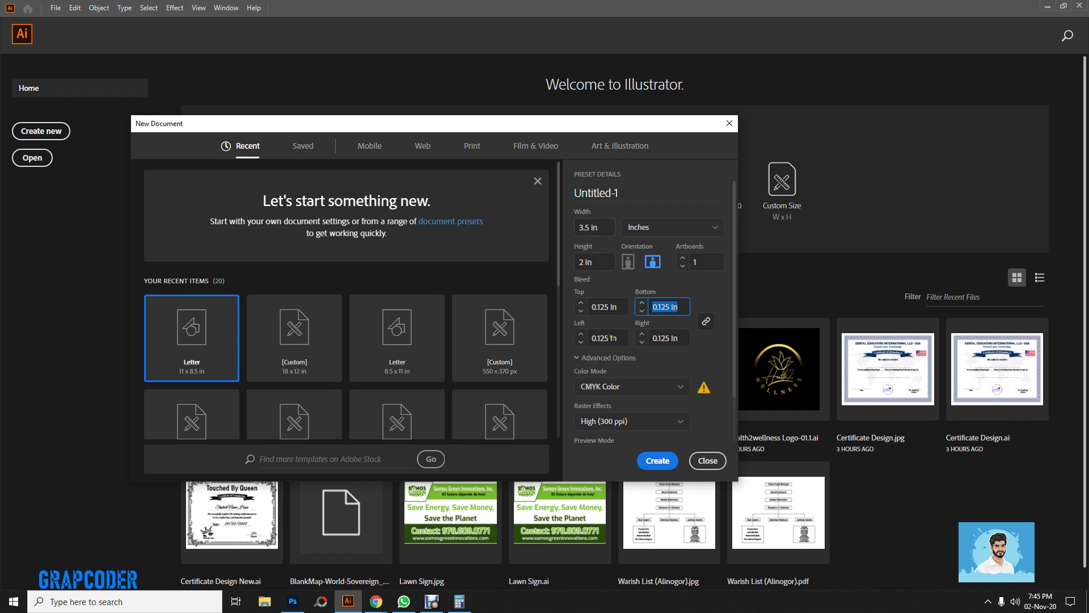
Create the business card document, zoom out, and show the rulers
click(660, 464)
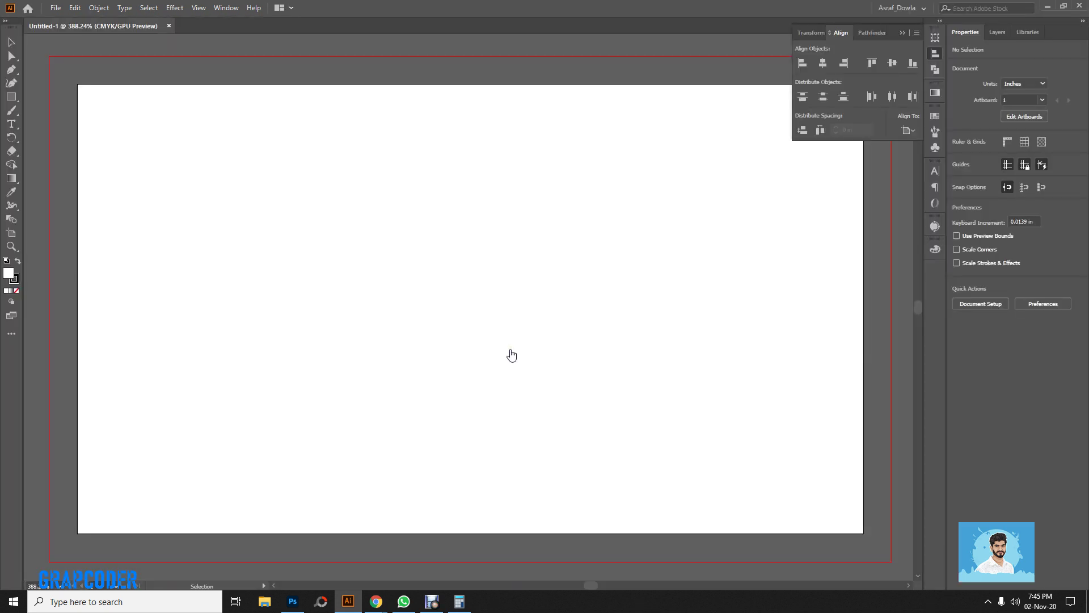
click(898, 33)
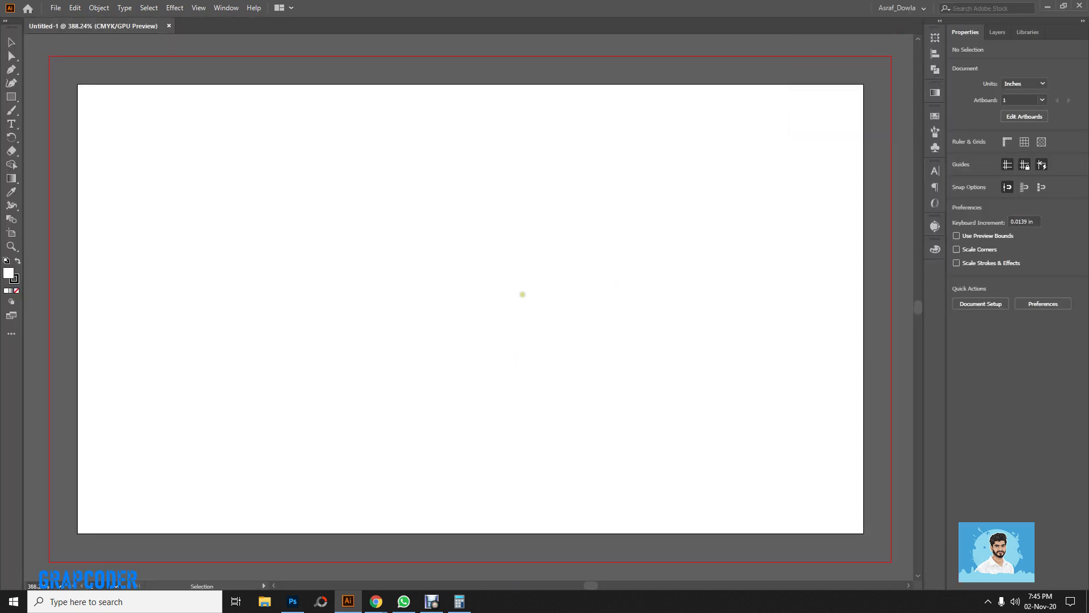
key(ctrl+minus)
key(ctrl+minus)
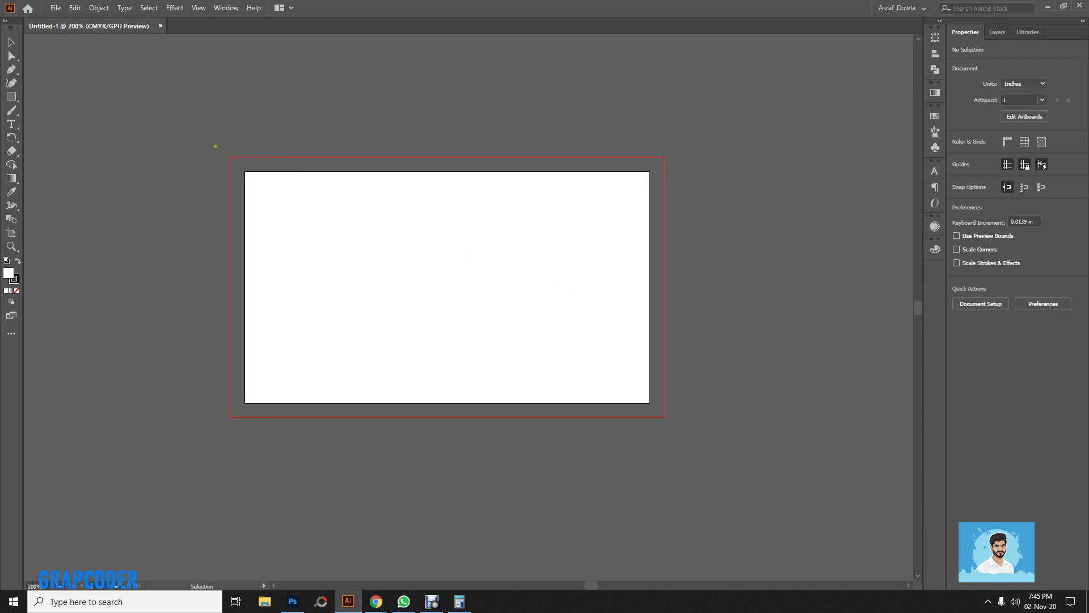
click(12, 96)
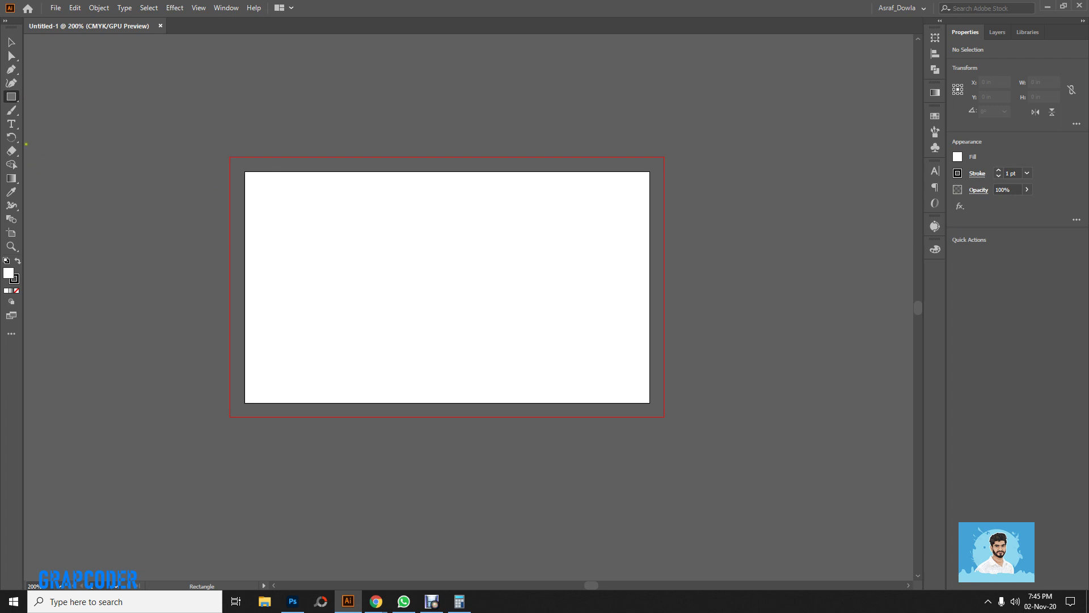
key(ctrl+r)
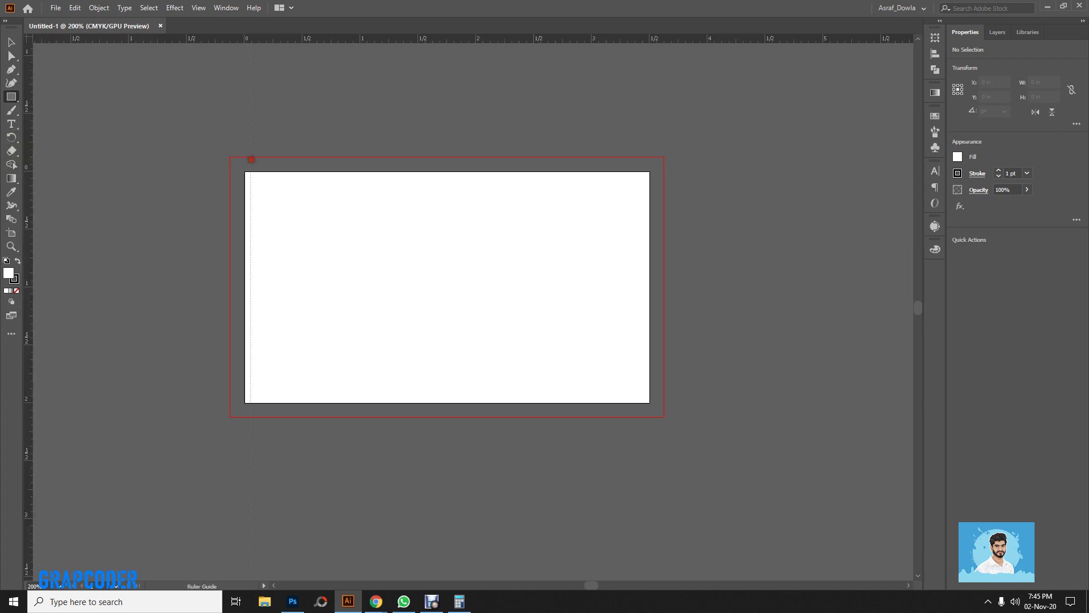
Drag guides onto the artboard's left, top, bottom and right edges
drag(33, 161, 245, 168)
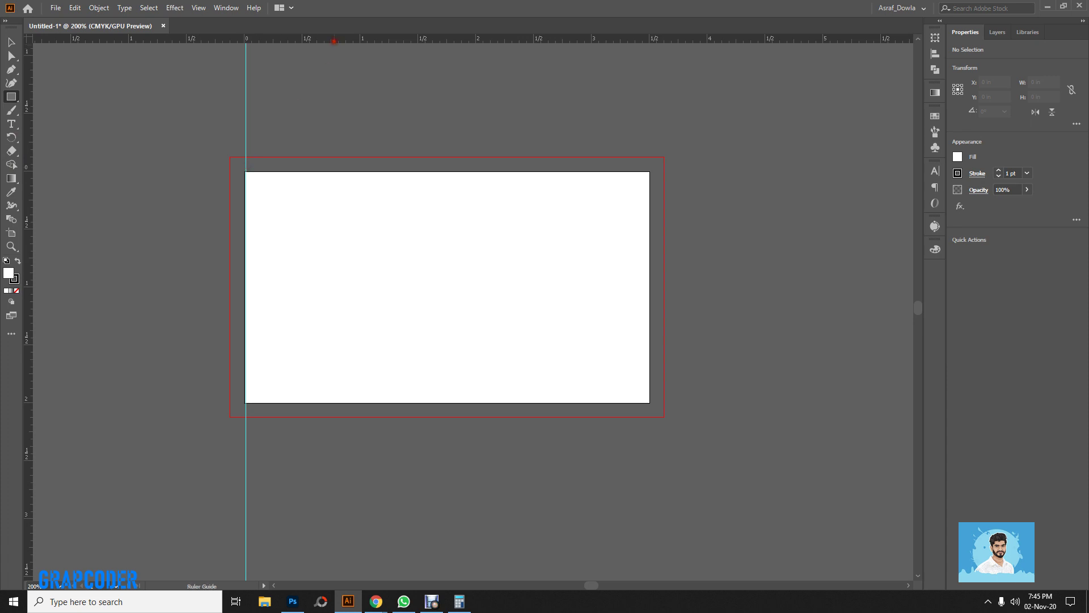
drag(335, 41, 309, 171)
drag(340, 43, 329, 403)
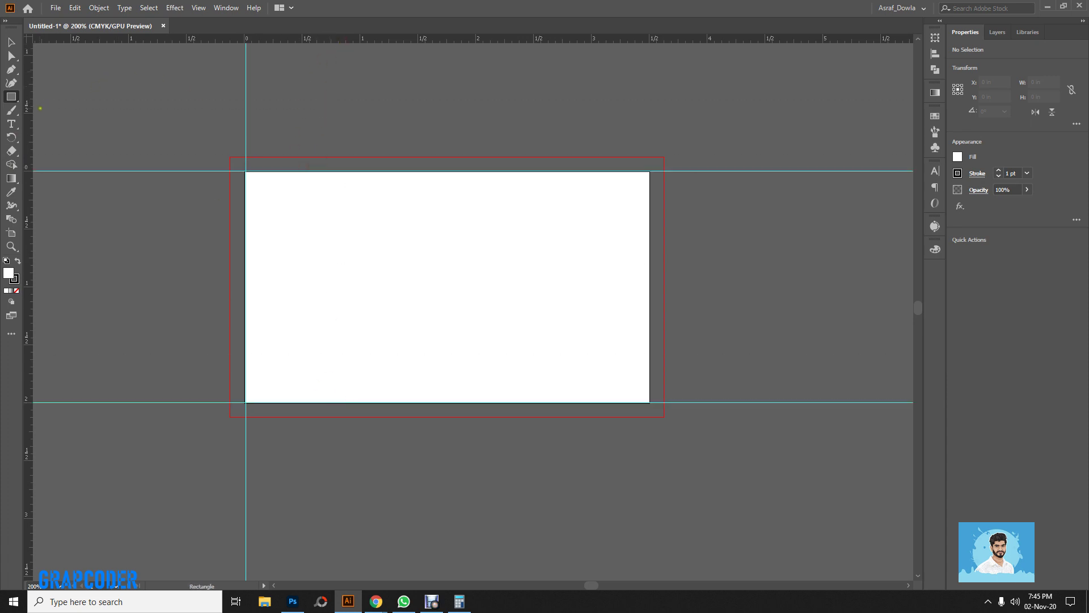
drag(30, 110, 649, 231)
key(v)
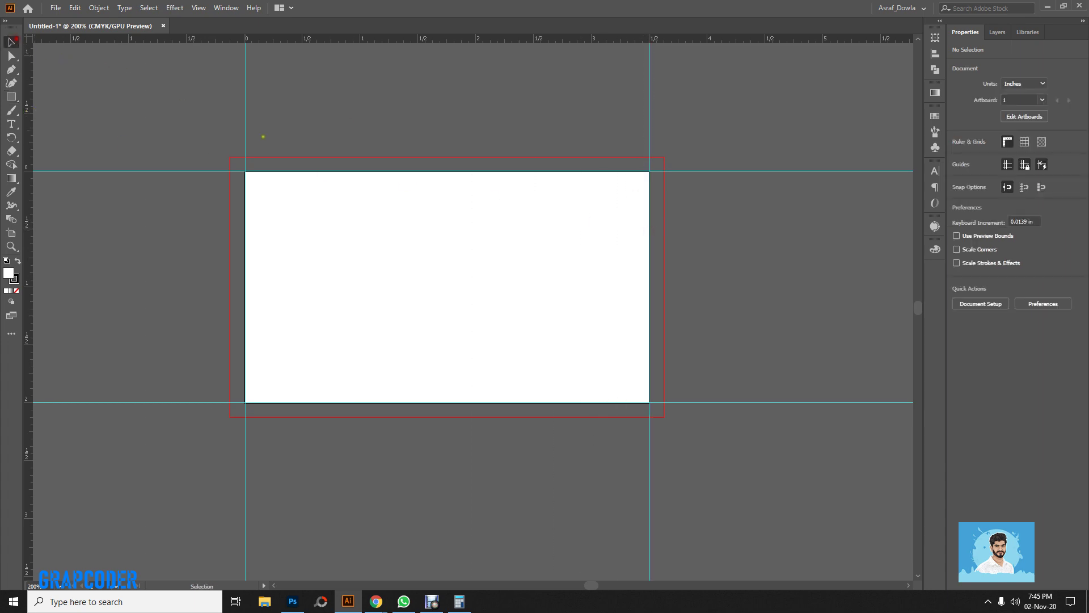
Hide and re-show the guides, then unlock them for adjusting
scroll(281, 191, up, 1)
scroll(281, 190, up, 3)
scroll(136, 119, up, 1)
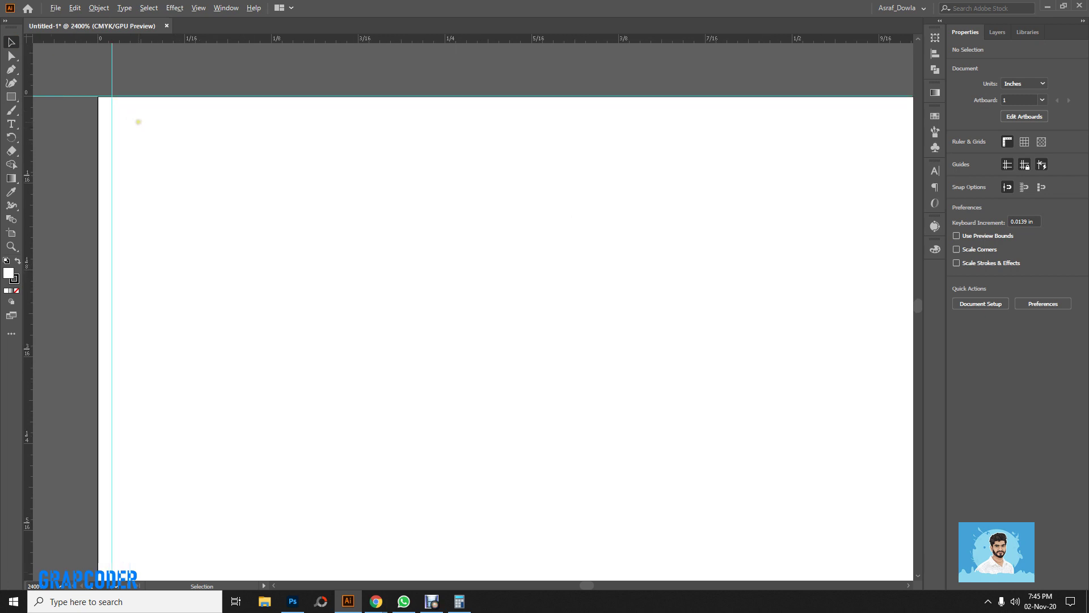
scroll(384, 290, up, 2)
drag(318, 160, 478, 204)
right_click(425, 173)
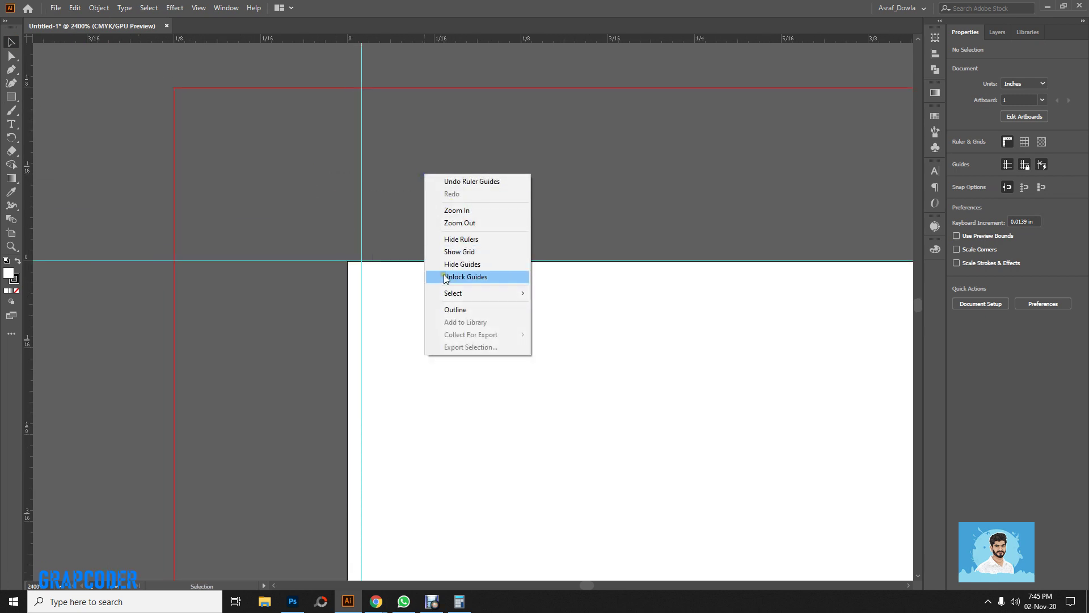
click(461, 265)
right_click(392, 160)
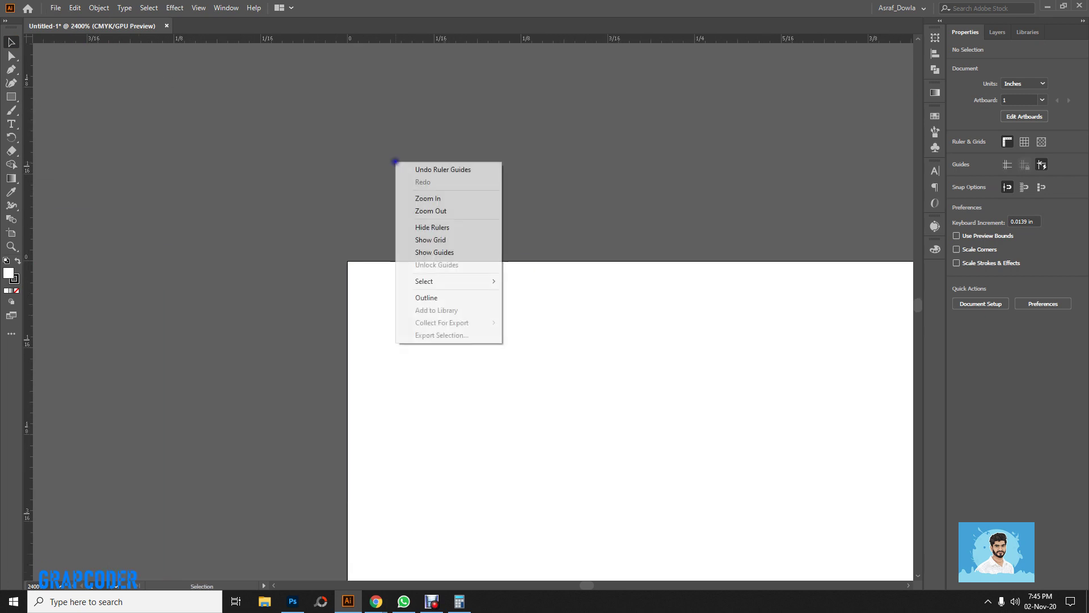
click(431, 253)
right_click(433, 146)
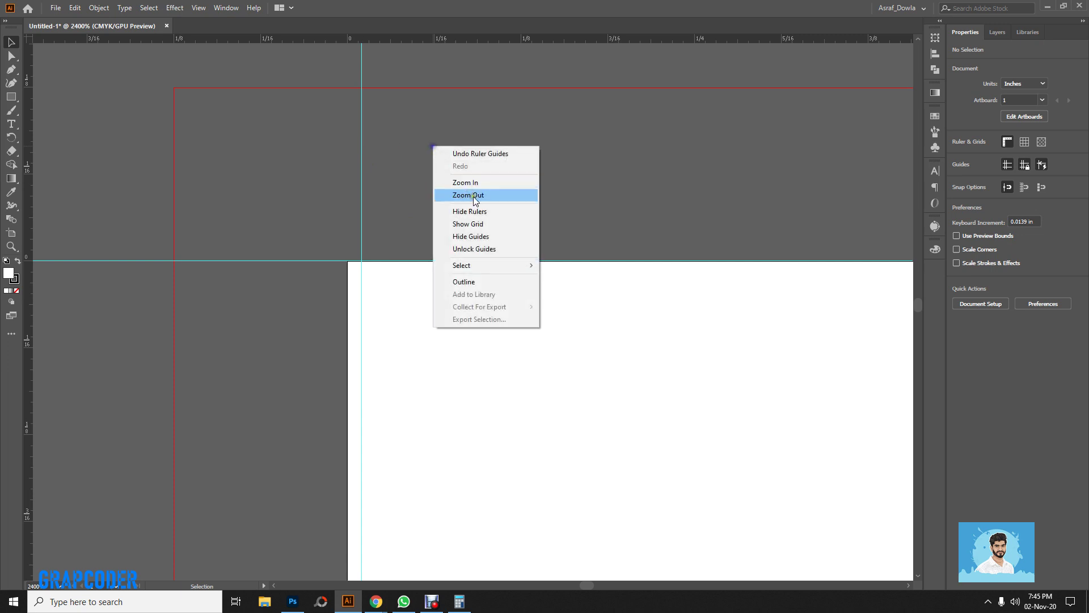
click(471, 248)
Align the vertical guide exactly to the artboard edge and check each corner
scroll(363, 291, up, 5)
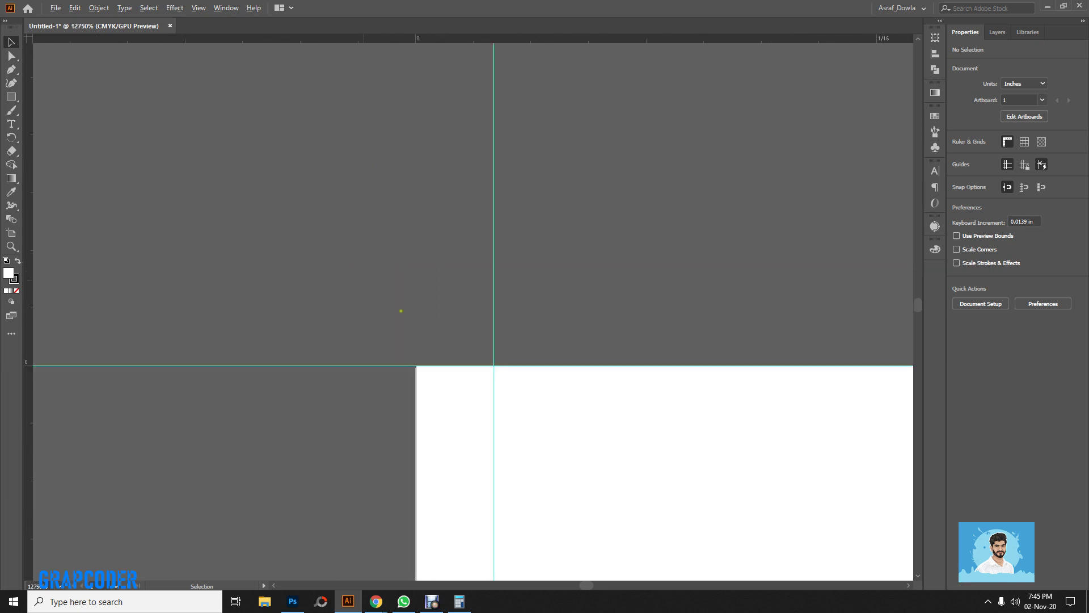
drag(494, 399, 430, 363)
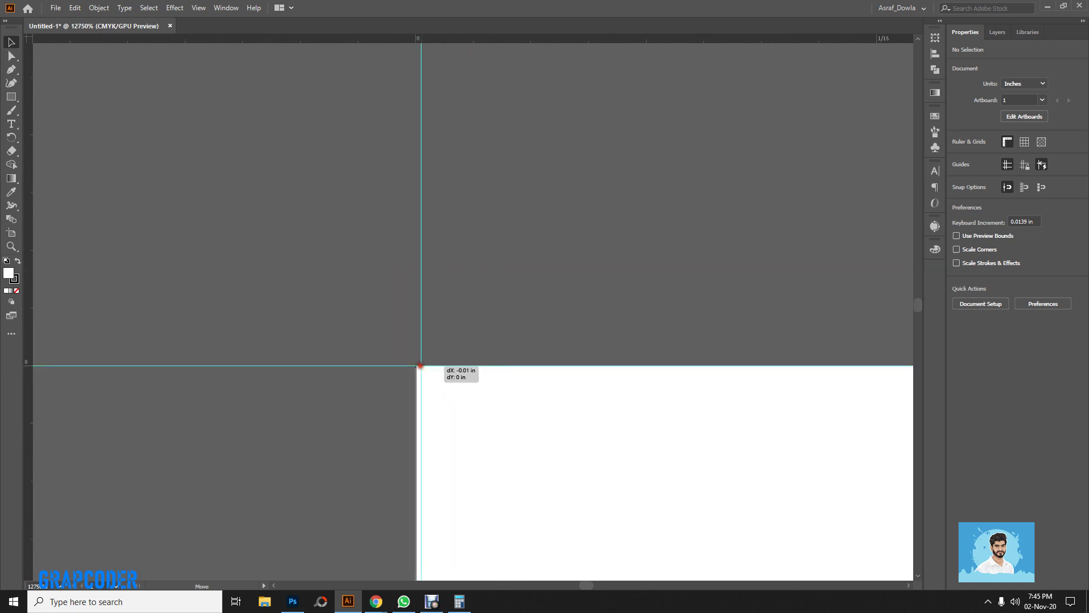
scroll(449, 371, down, 5)
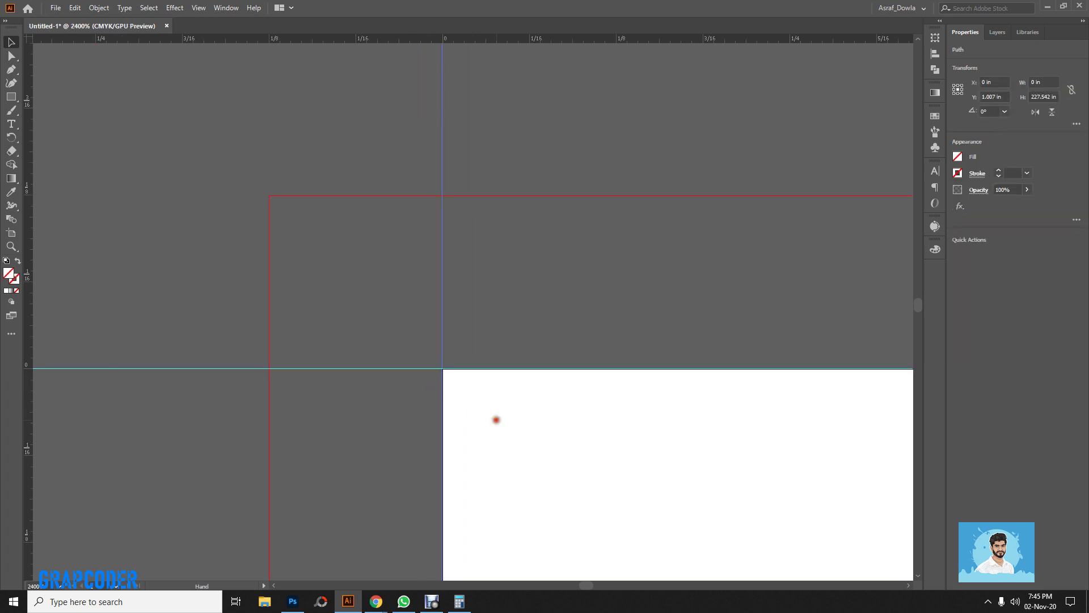
drag(496, 418, 421, 292)
scroll(432, 306, down, 3)
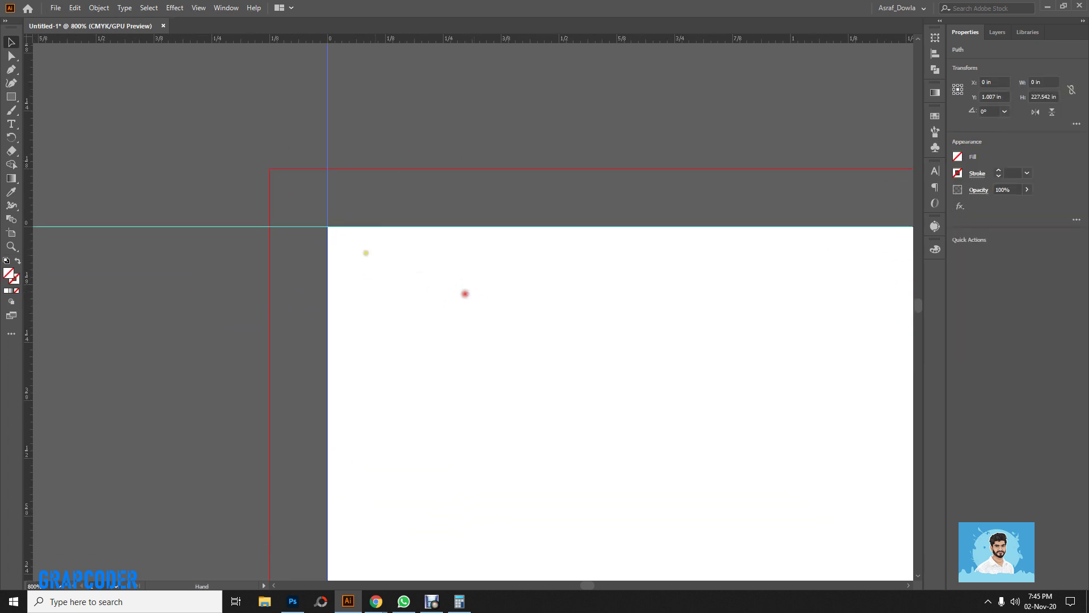
scroll(438, 295, down, 5)
drag(617, 326, 382, 274)
scroll(392, 250, up, 5)
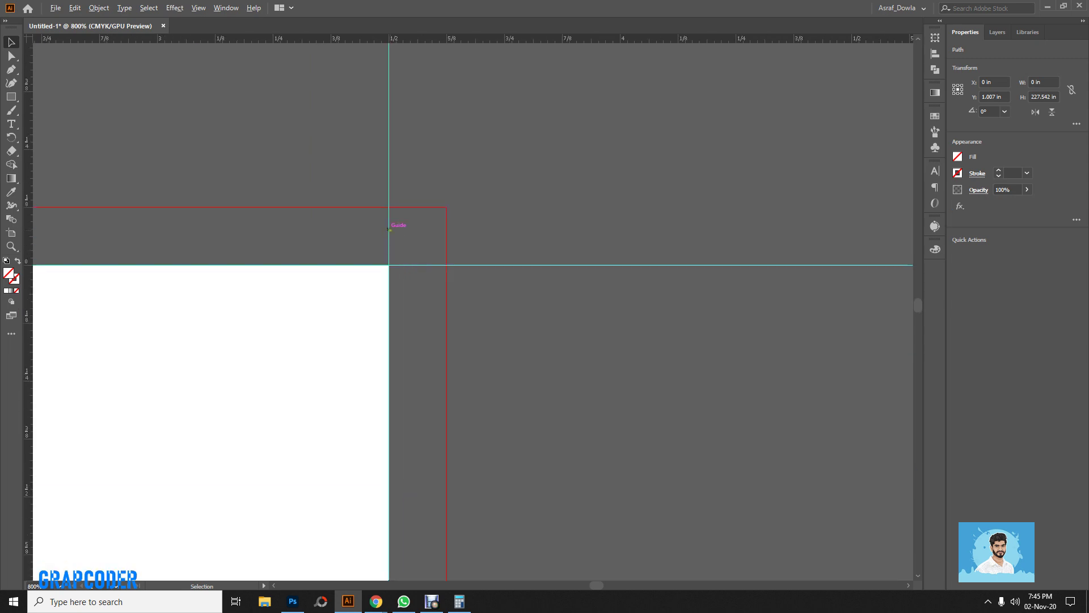
scroll(413, 301, up, 4)
scroll(491, 246, down, 3)
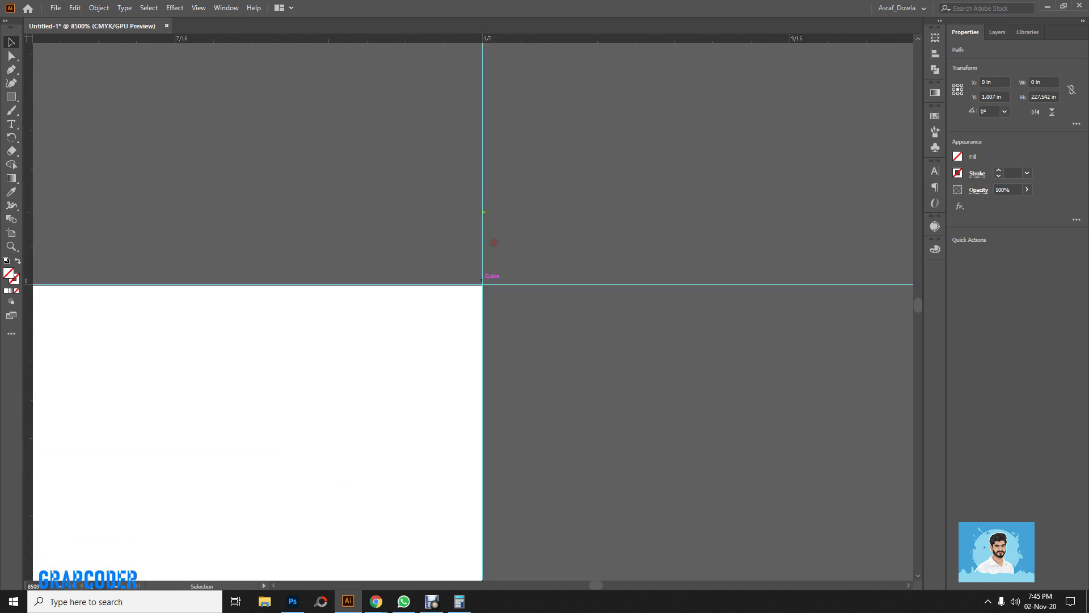
scroll(477, 237, down, 3)
drag(428, 472, 509, 173)
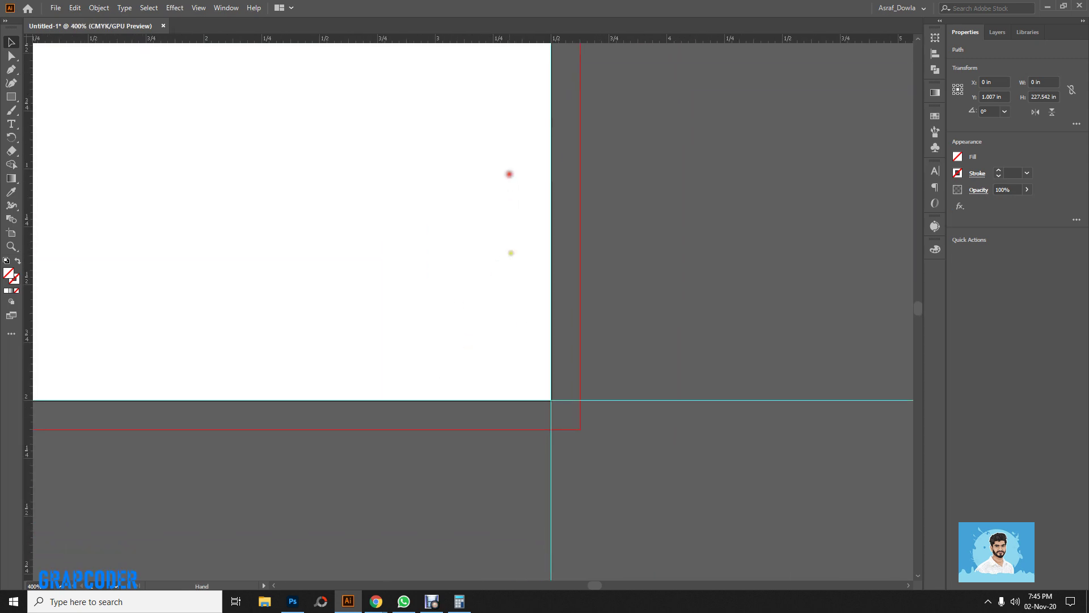
scroll(509, 173, down, 5)
drag(434, 369, 469, 318)
scroll(462, 299, up, 2)
scroll(437, 239, up, 2)
Lock the guides and centre the whole artboard in view
right_click(439, 239)
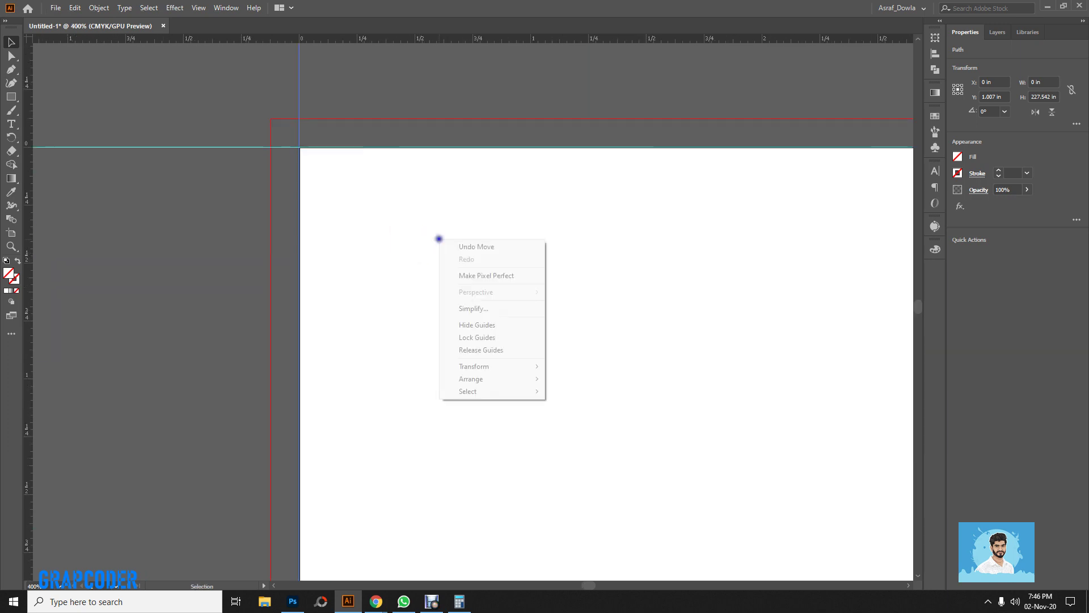
click(497, 338)
scroll(433, 263, up, 2)
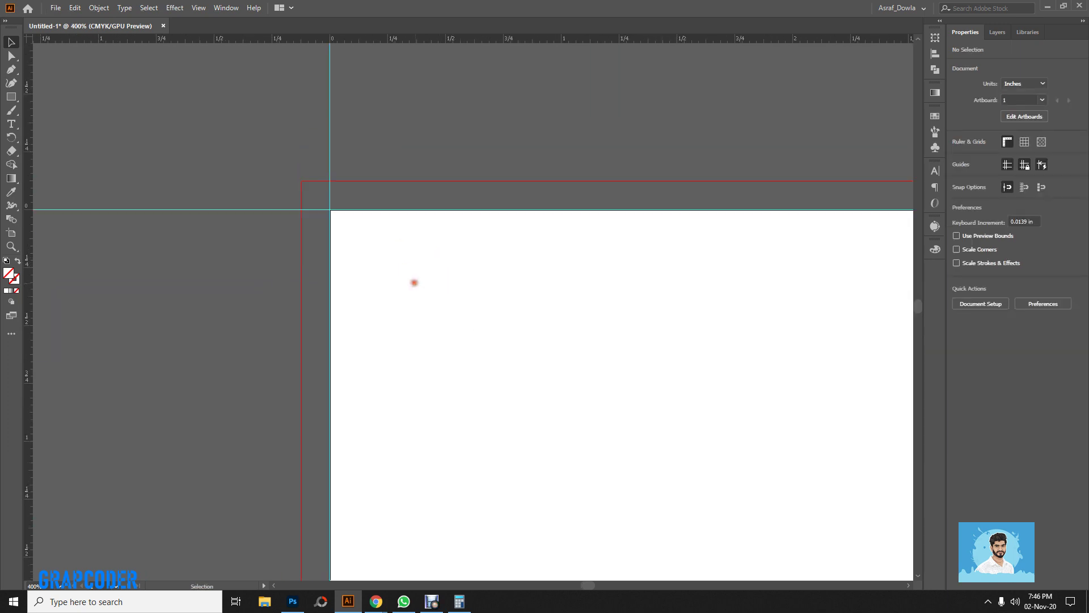
drag(404, 282, 338, 272)
scroll(367, 278, down, 2)
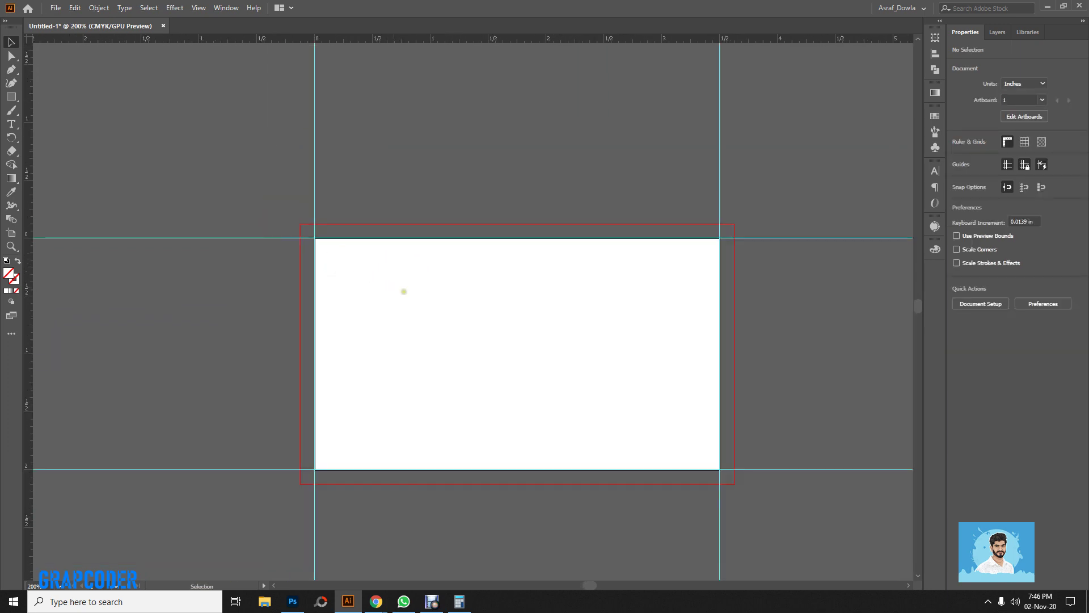
drag(401, 292, 377, 275)
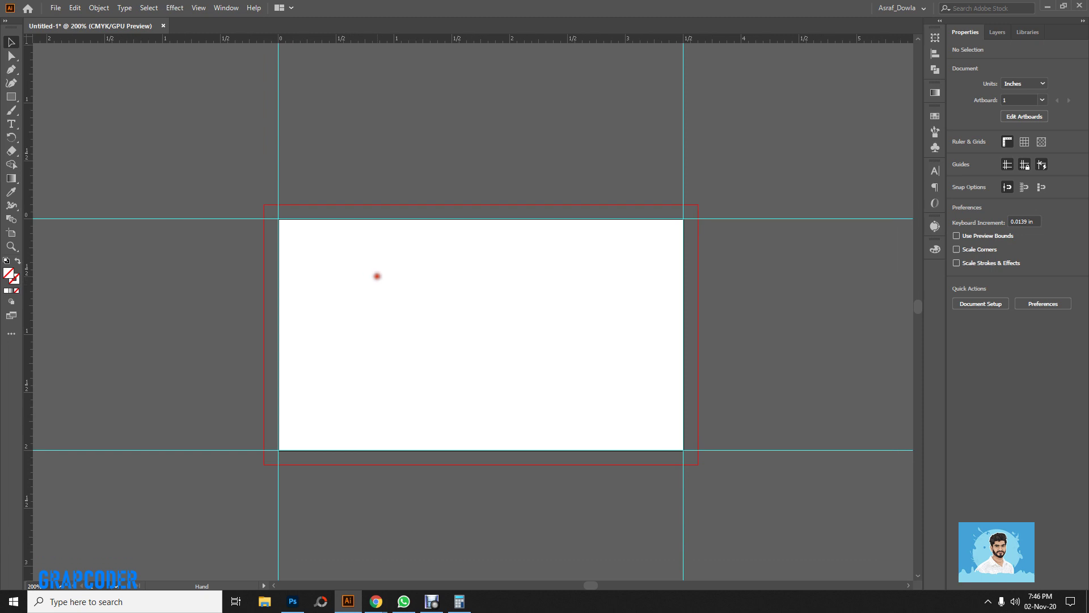
click(11, 96)
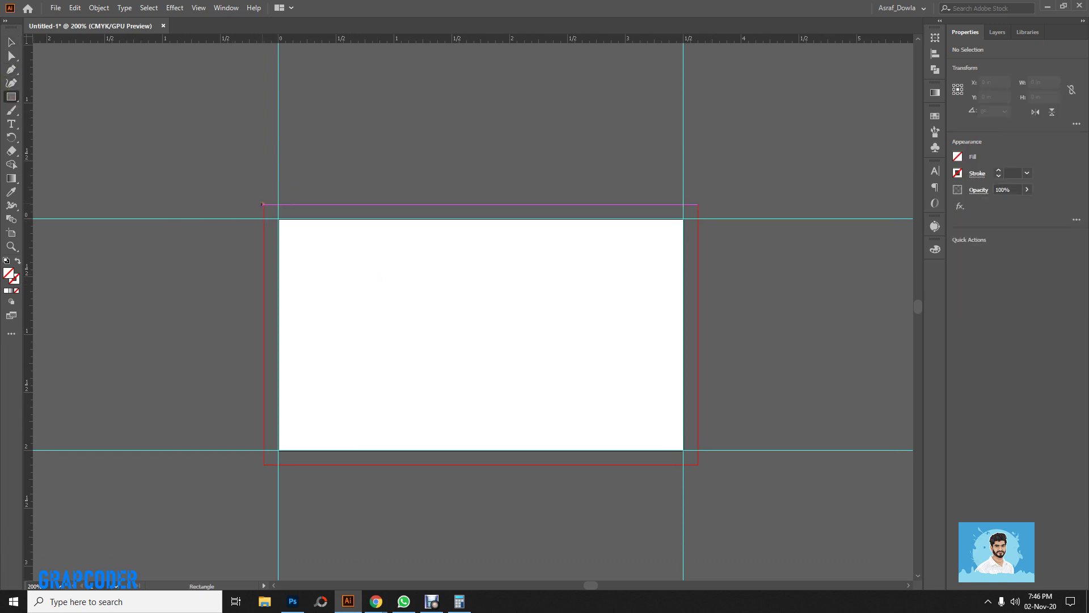
mouse_move(376, 601)
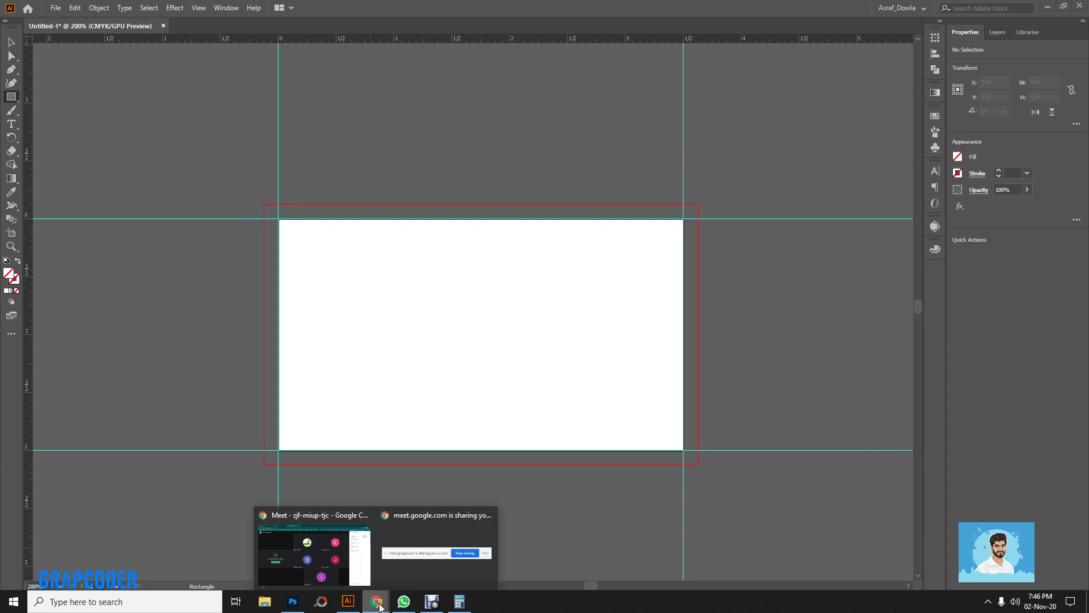
click(307, 561)
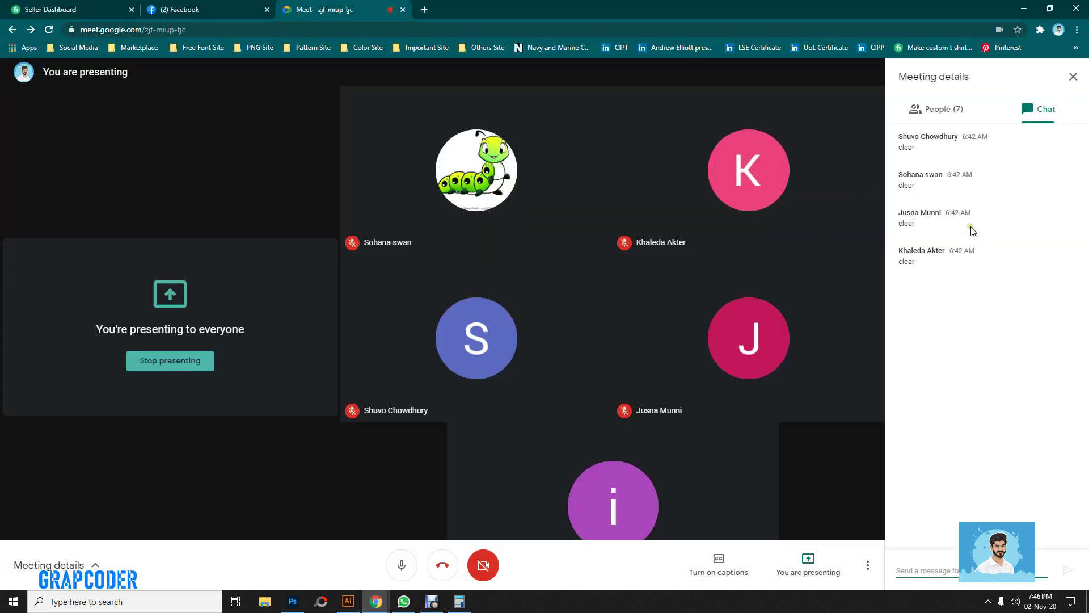
click(1026, 9)
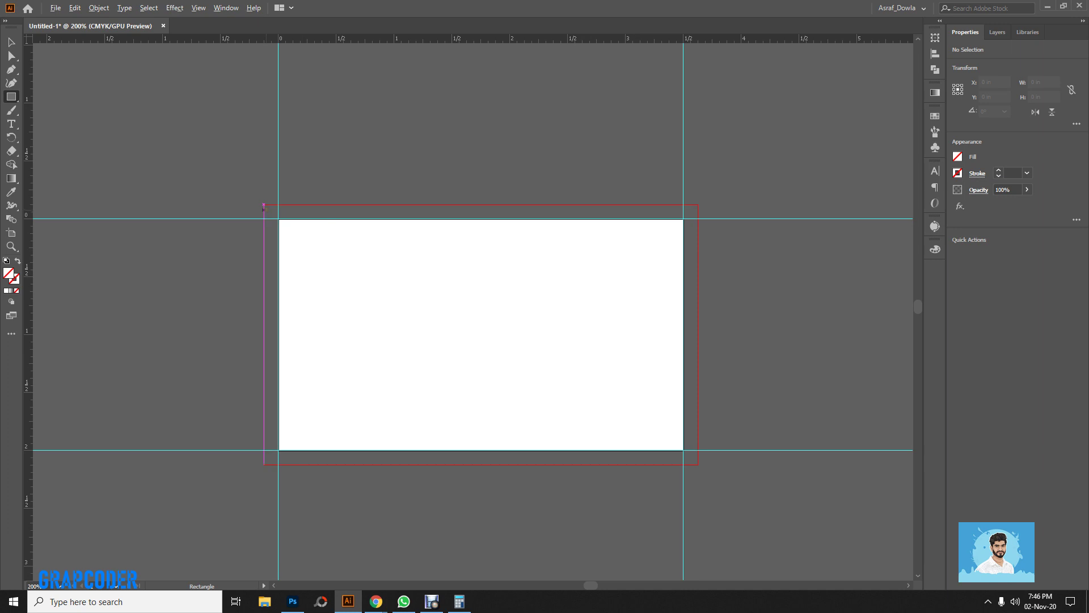
Draw a test rectangle from bleed corner to artboard corner, then delete it
scroll(263, 209, up, 7)
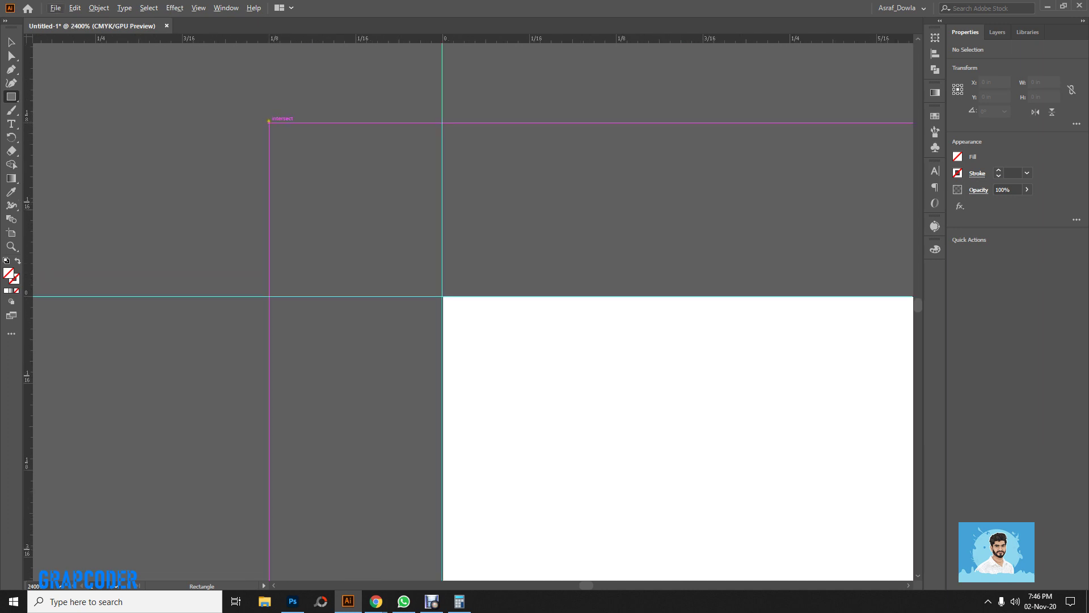
drag(269, 123, 444, 295)
key(Delete)
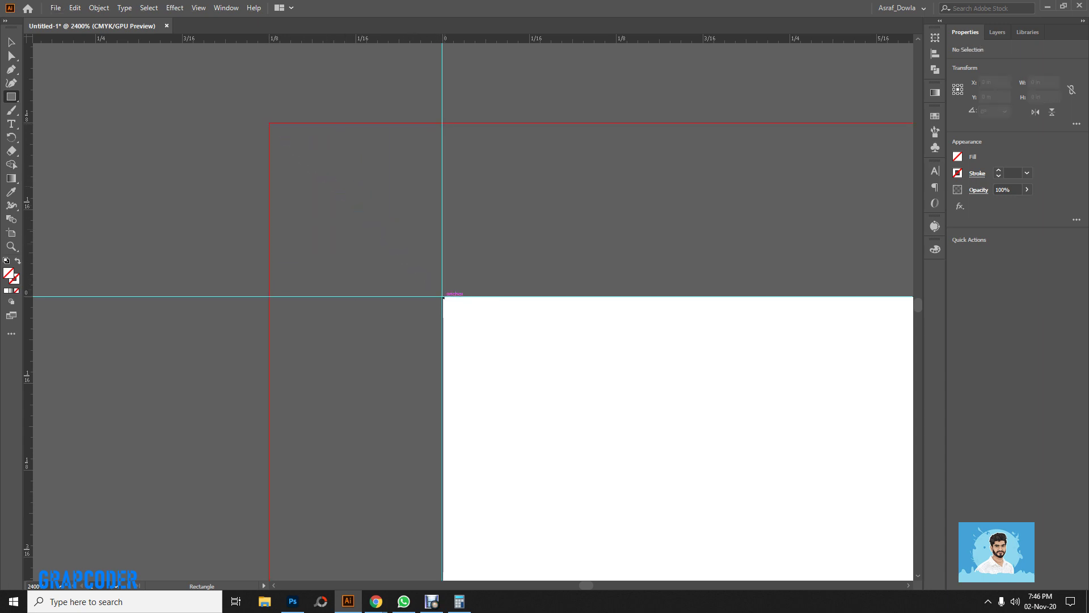
click(11, 42)
Draw a 3.5 × 2 in rectangle snapped corner to corner over the artboard
scroll(334, 212, down, 5)
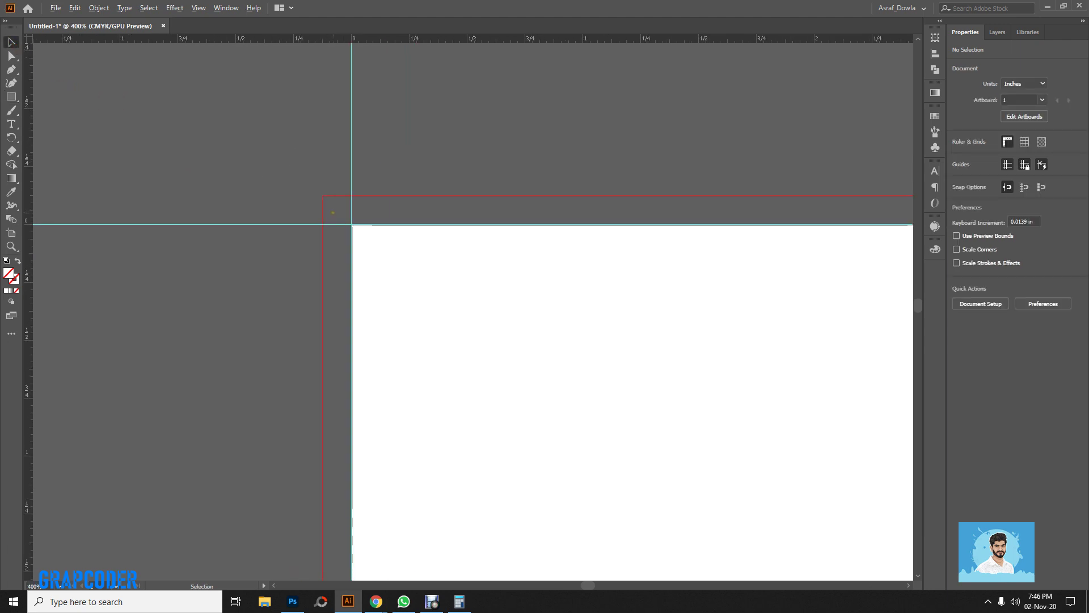
drag(454, 267, 325, 178)
scroll(326, 178, down, 2)
drag(418, 231, 404, 224)
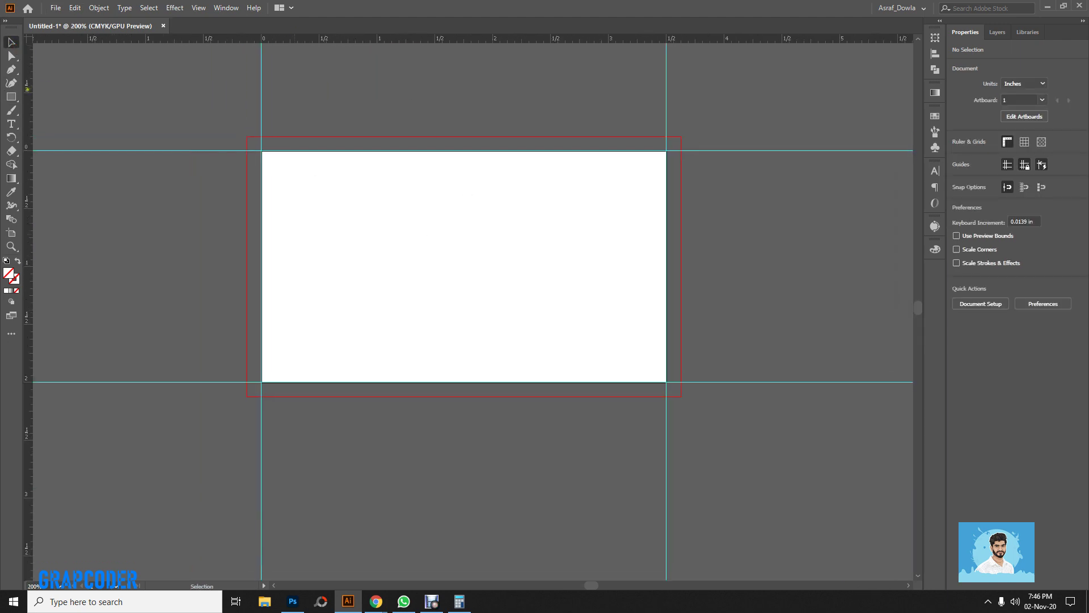
drag(11, 100, 57, 95)
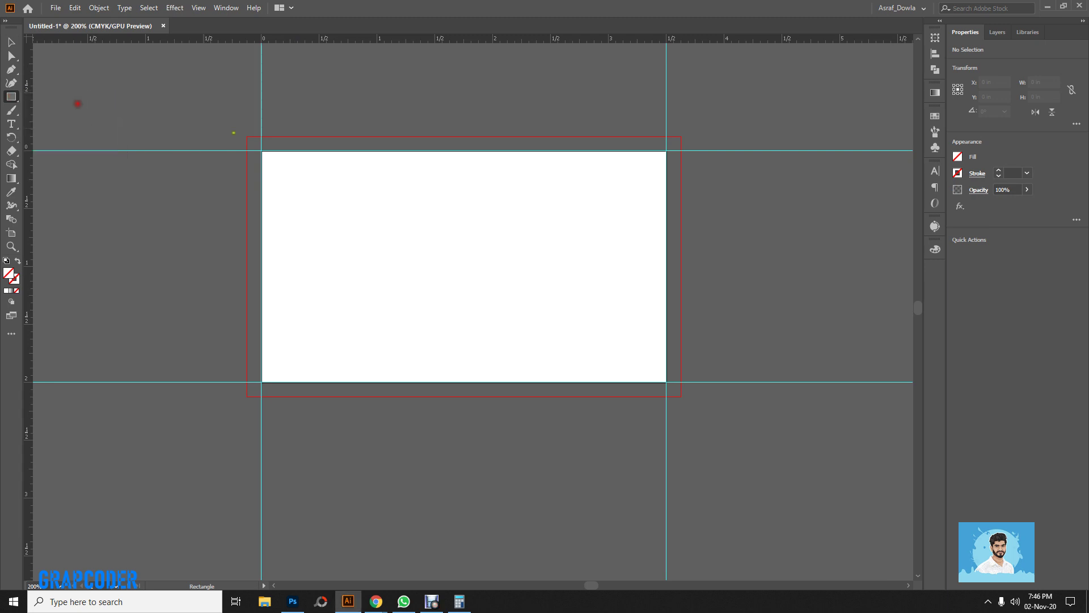
drag(262, 151, 666, 381)
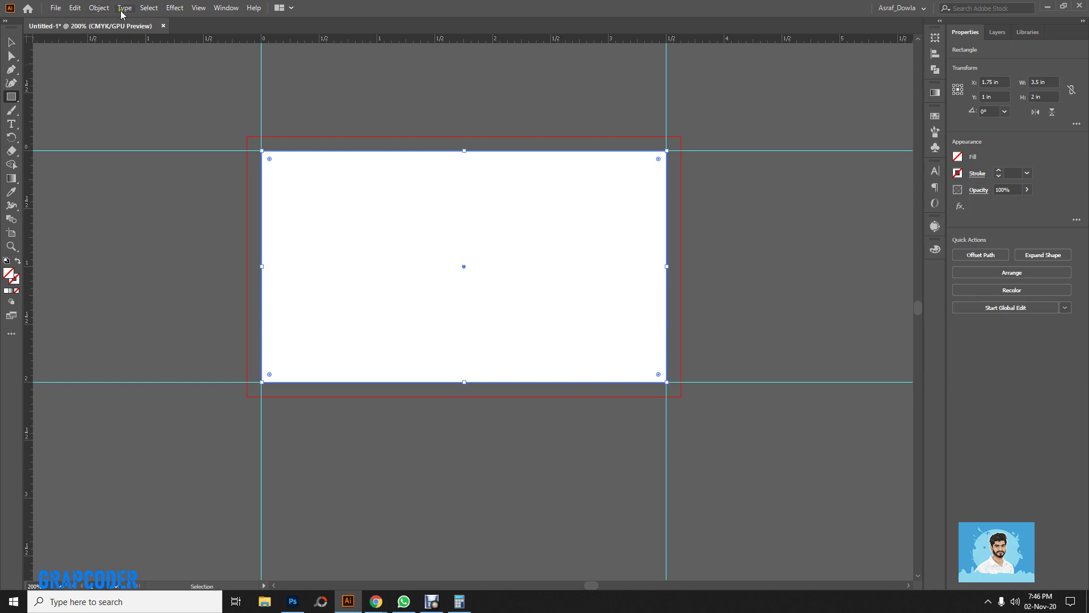
Apply a negative Offset Path to the card rectangle, checking it with Preview
click(96, 8)
mouse_move(112, 277)
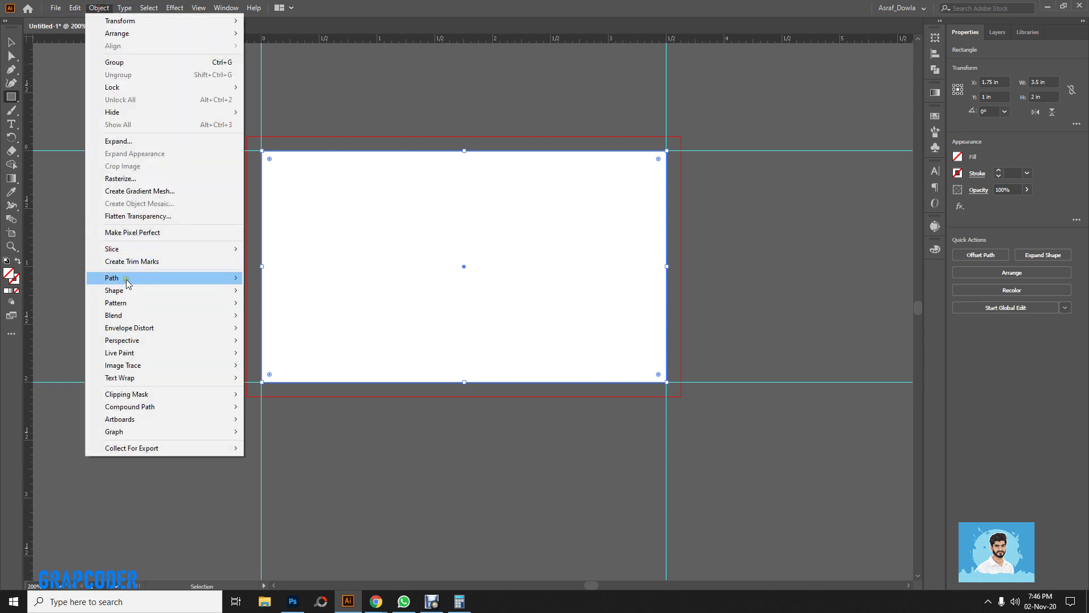
click(278, 319)
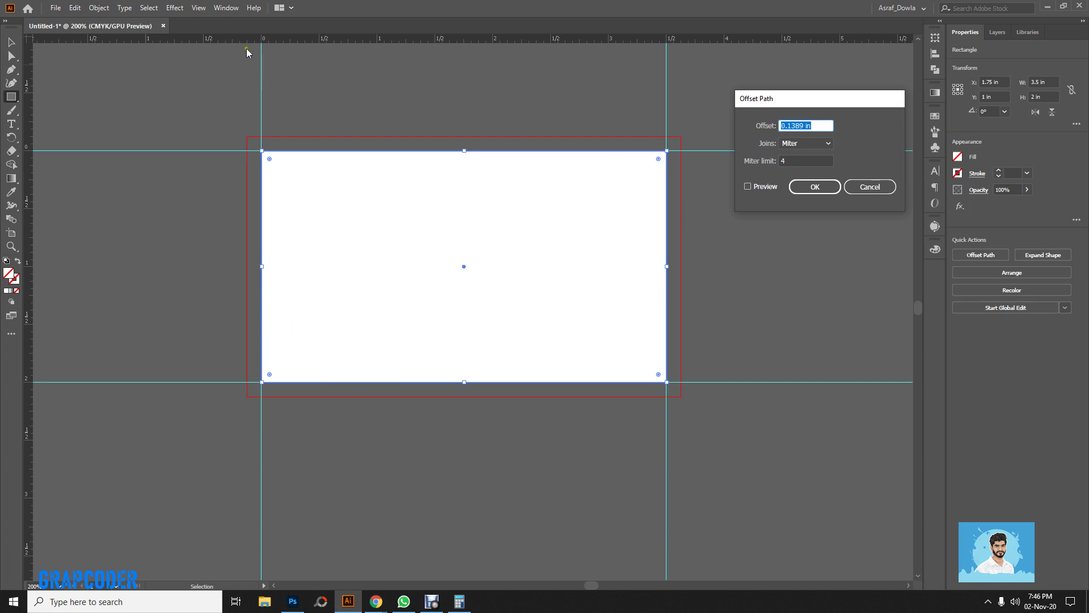
click(873, 189)
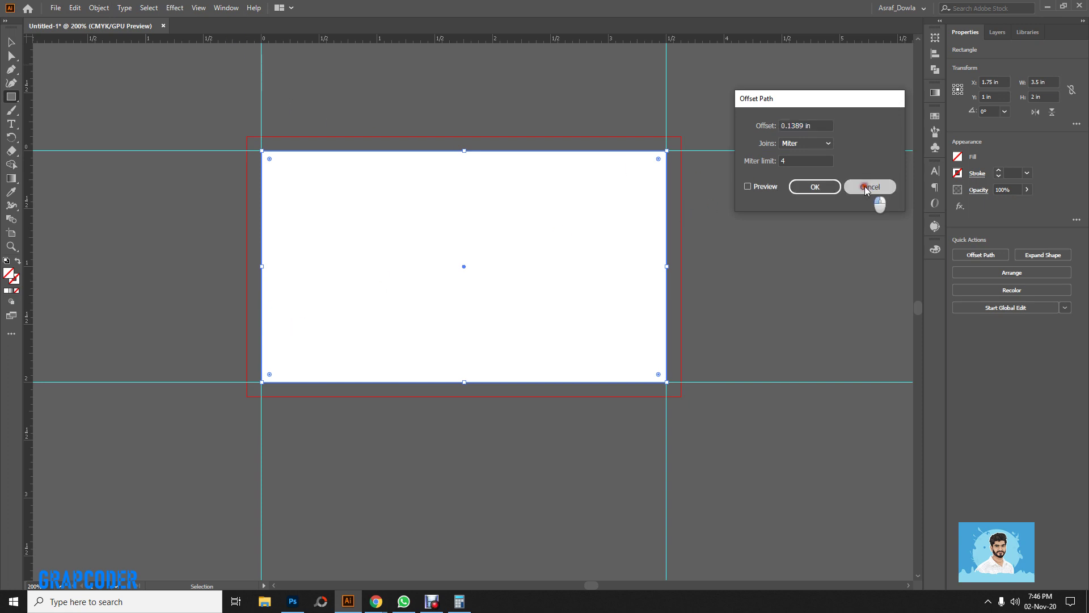
click(99, 7)
mouse_move(111, 277)
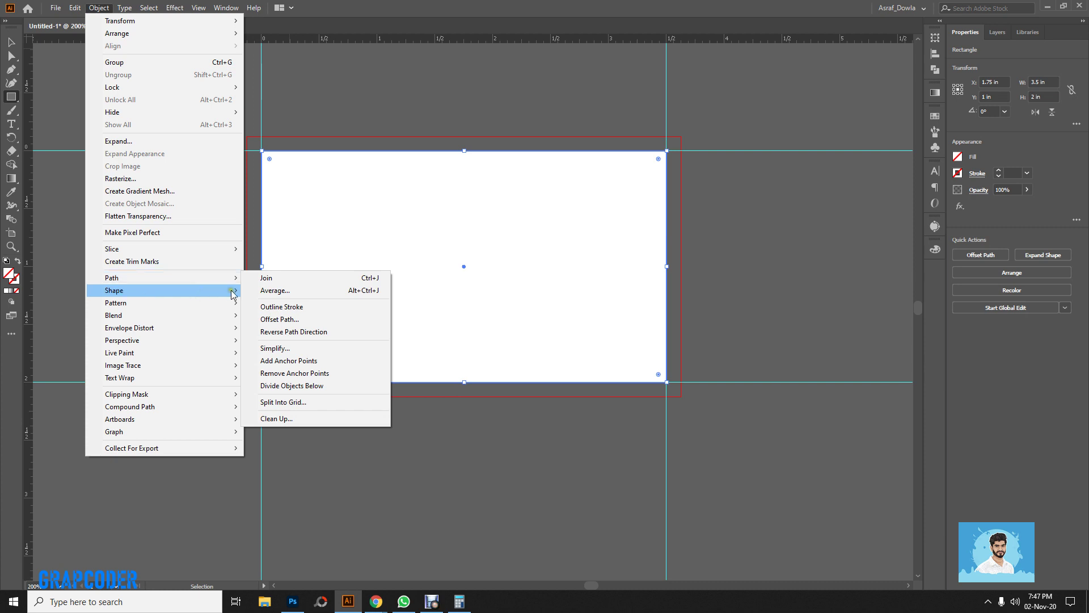
click(281, 320)
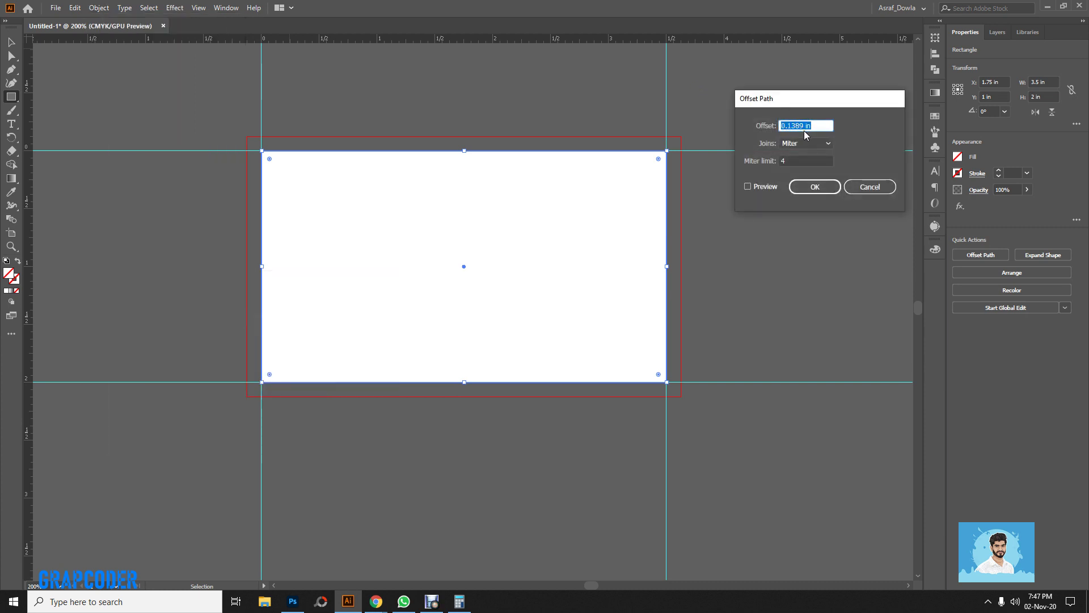
text(-125)
click(757, 188)
click(757, 188)
click(816, 188)
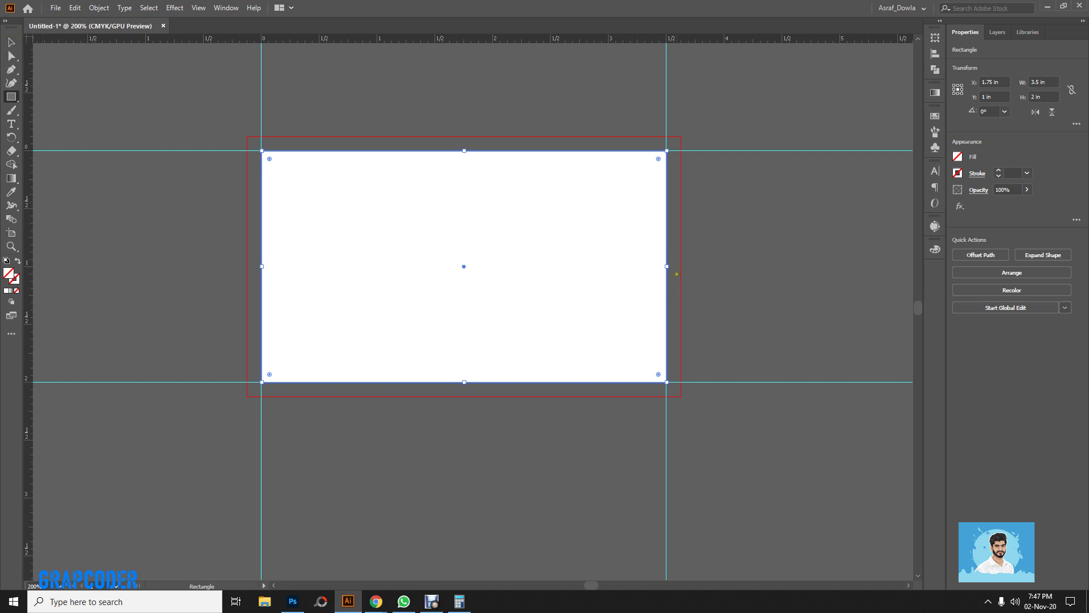
Nudge the offset copy down, deselect it, and switch over to Photoshop
key(Down)
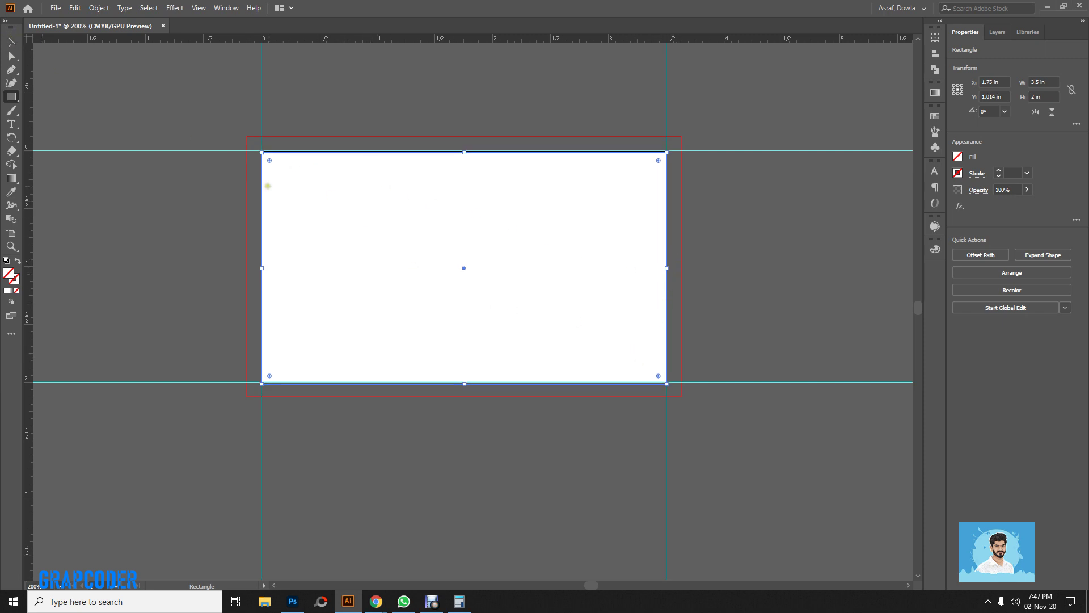
key(ctrl+shift+a)
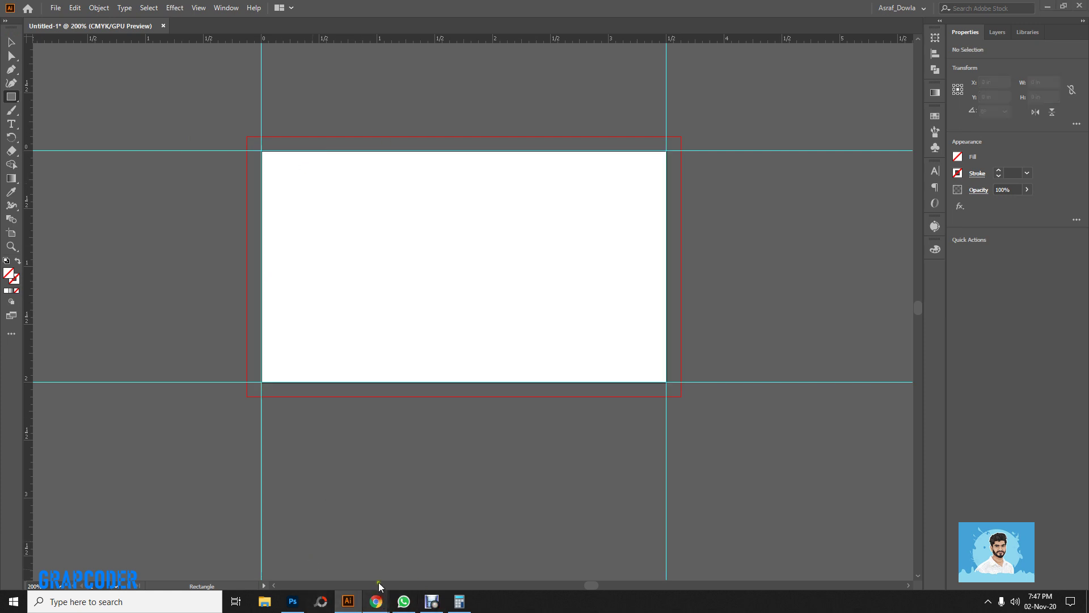
mouse_move(376, 601)
click(309, 553)
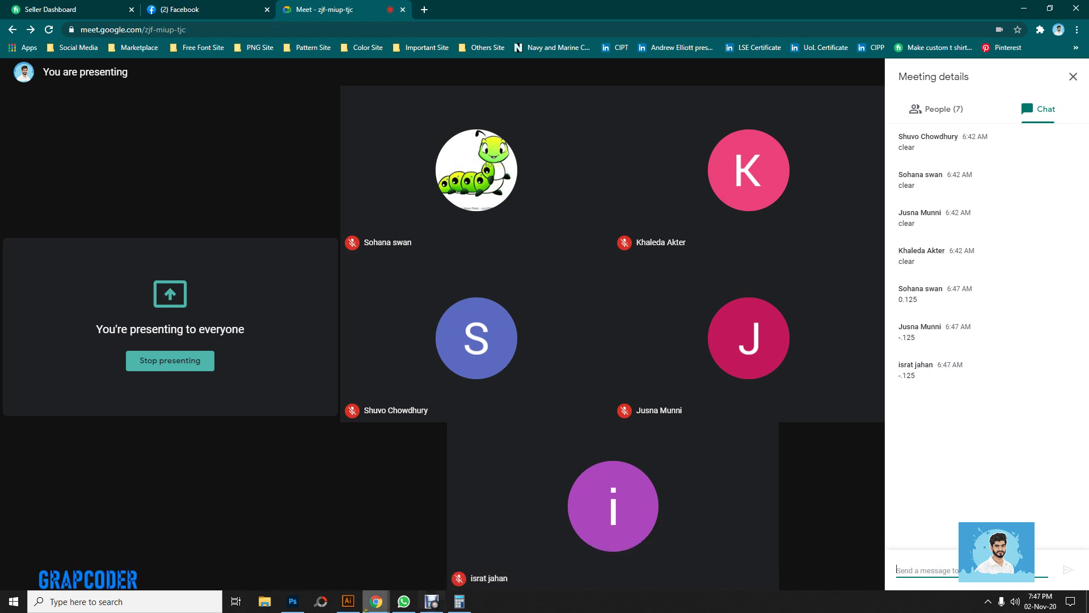
click(293, 601)
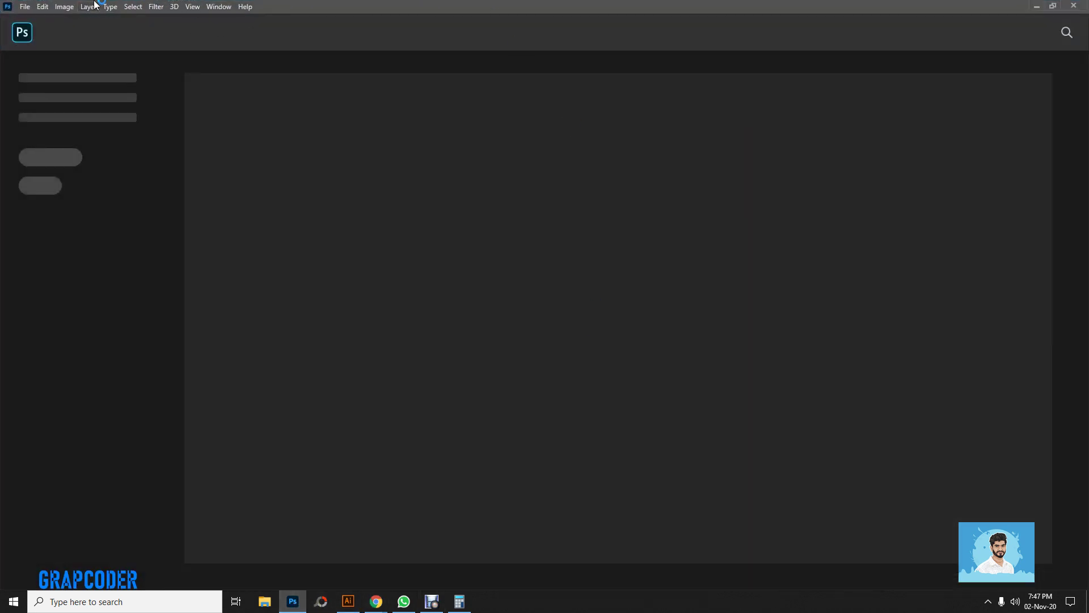
Create a new Photoshop document sized 3.5 × 2 inches, then reselect the width value
click(24, 7)
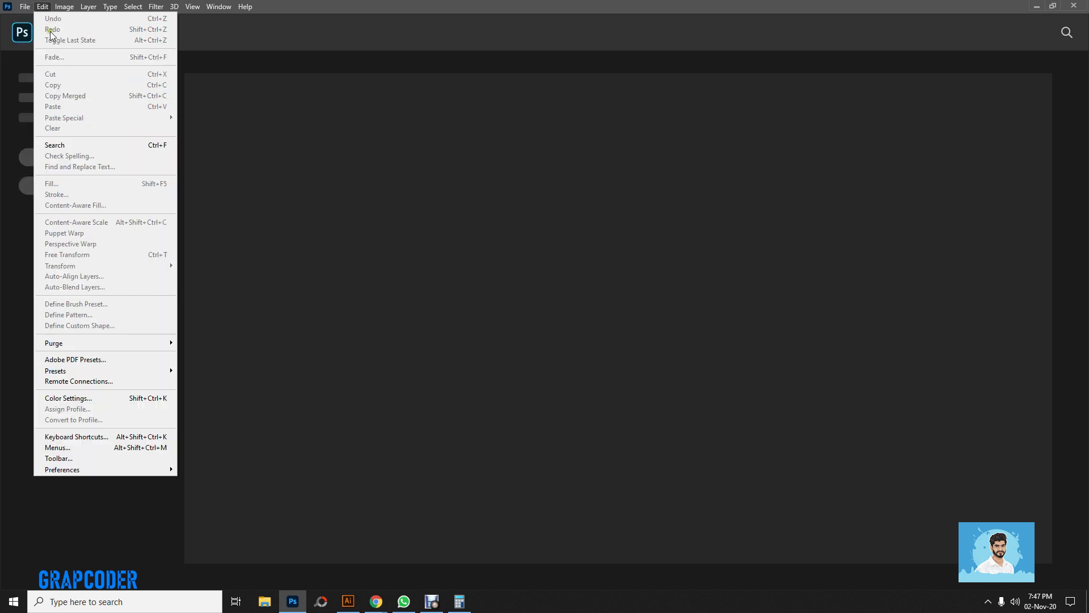
click(23, 20)
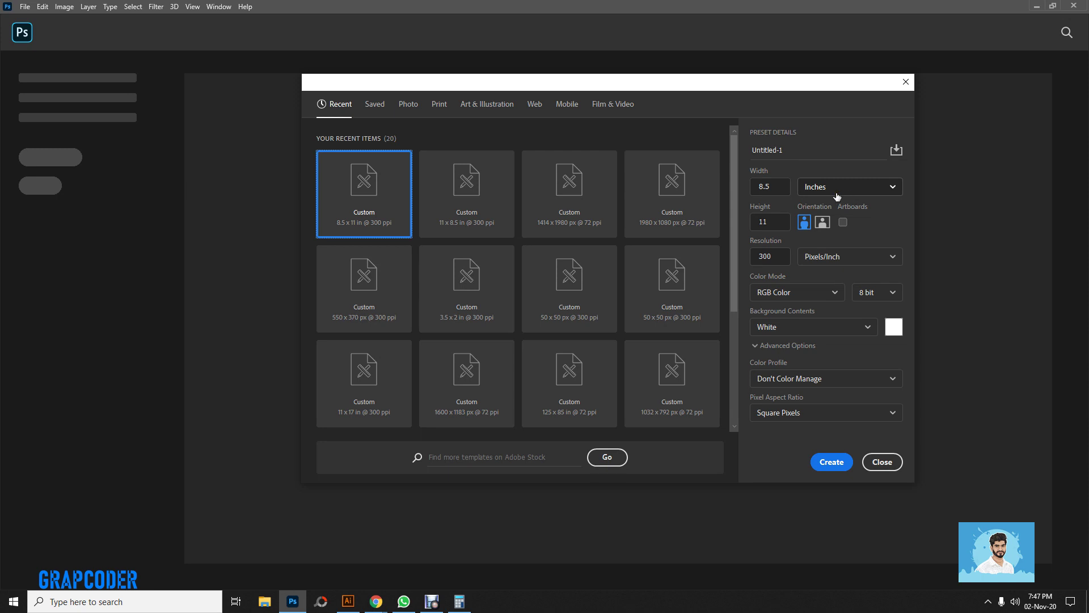
click(771, 189)
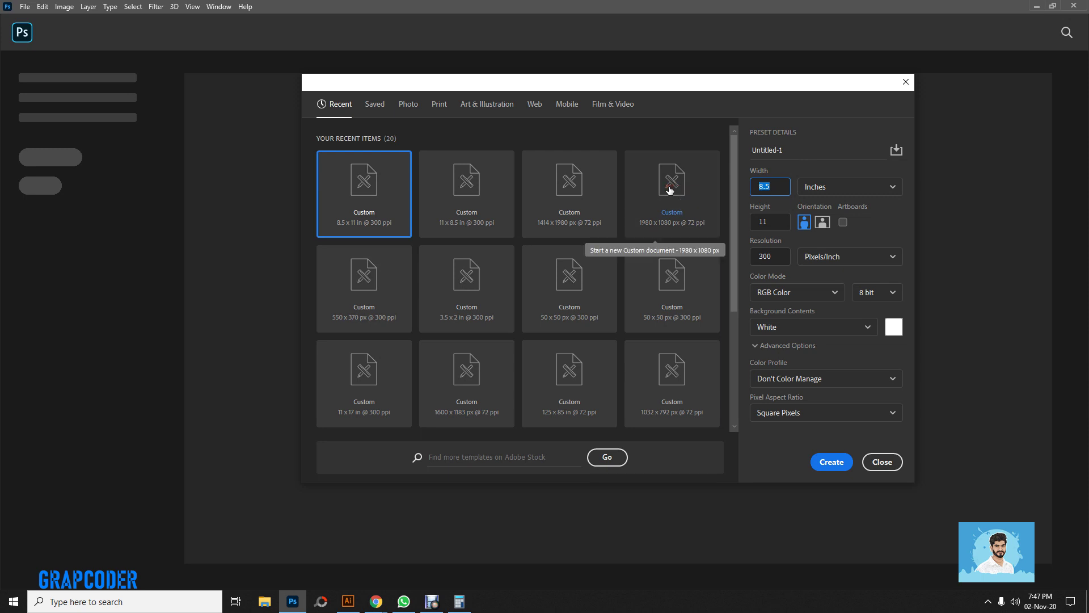
text(3)
key(Tab)
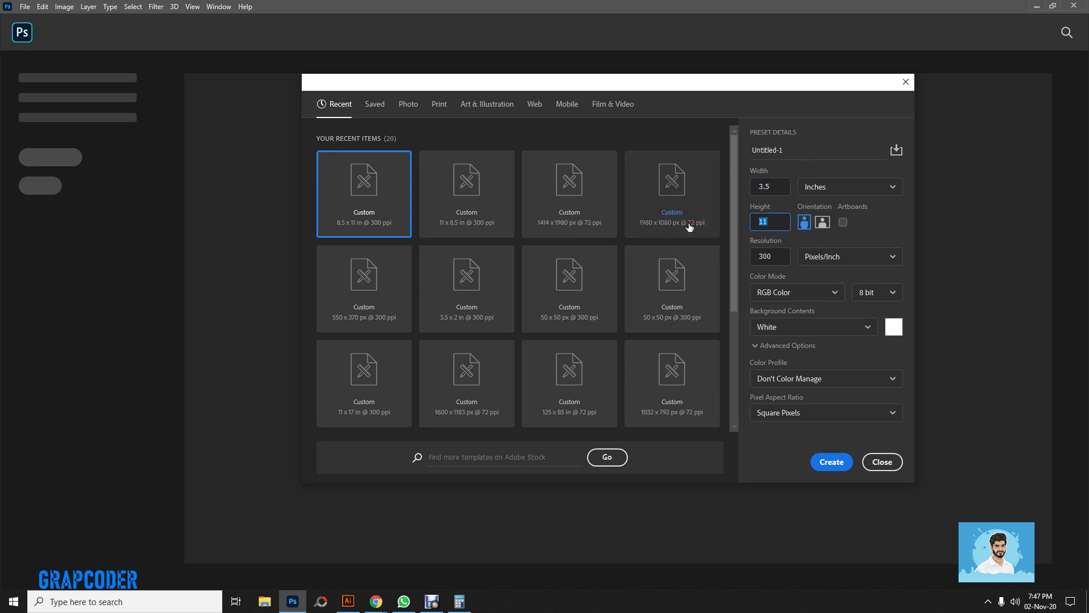
text(2)
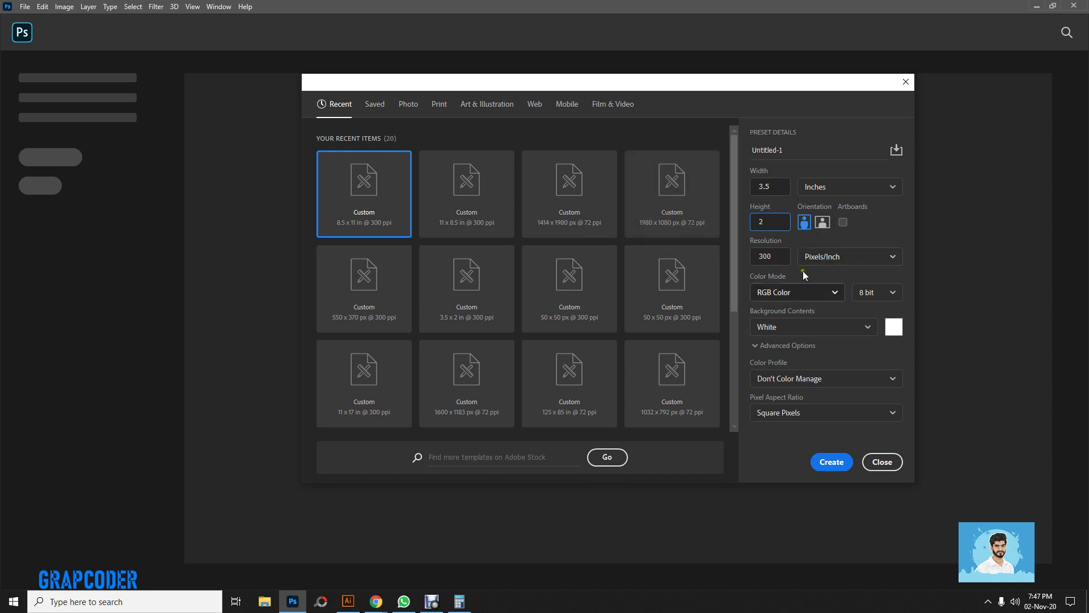
click(776, 187)
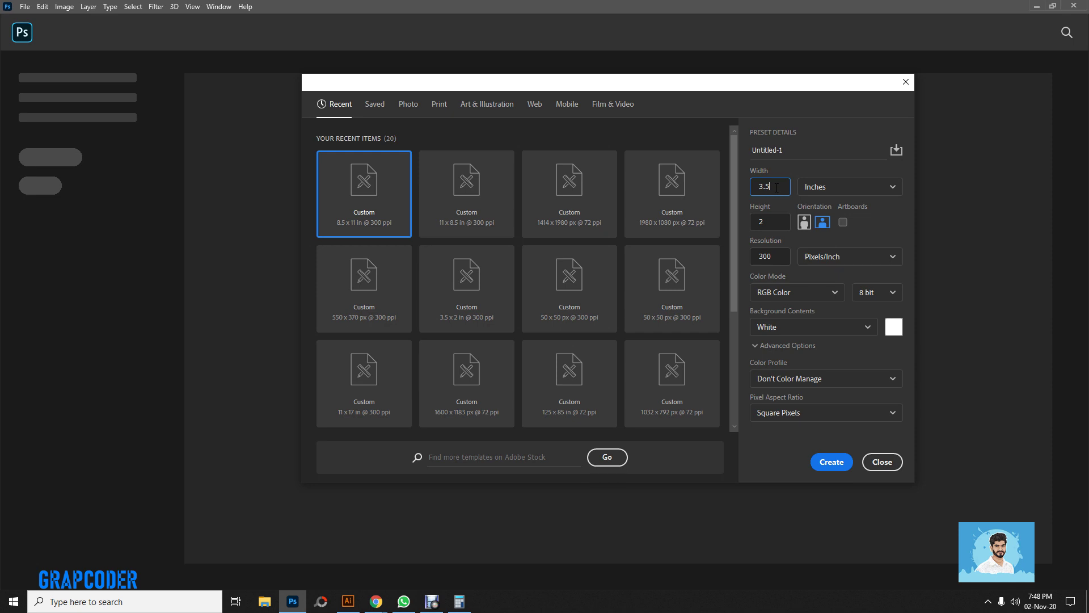
key(ctrl+a)
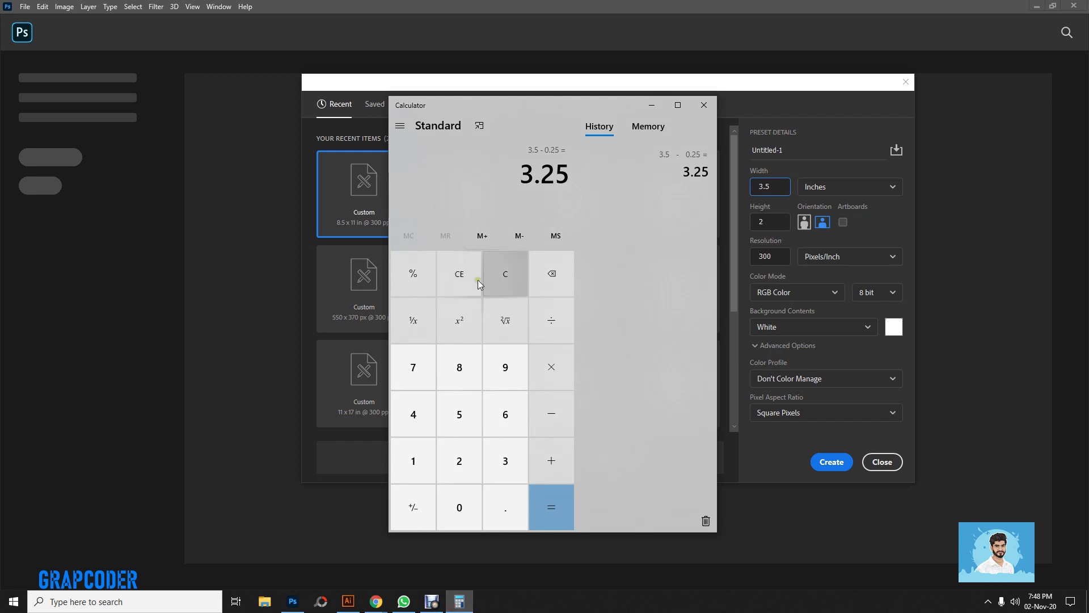
Clear the calculator, return to Photoshop, and change the width to 3.25 inches
click(551, 283)
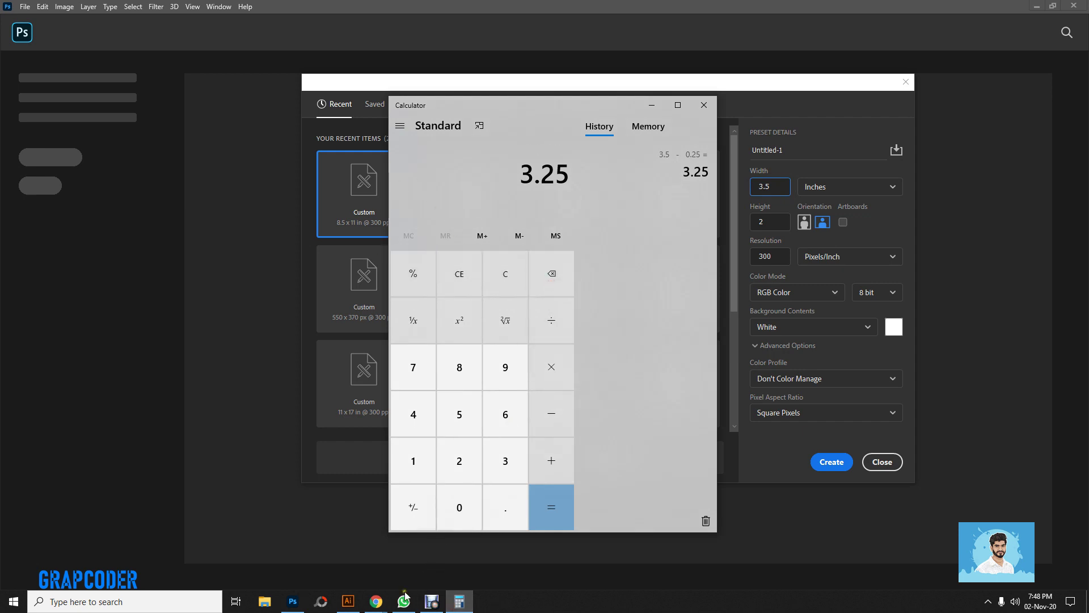
click(348, 601)
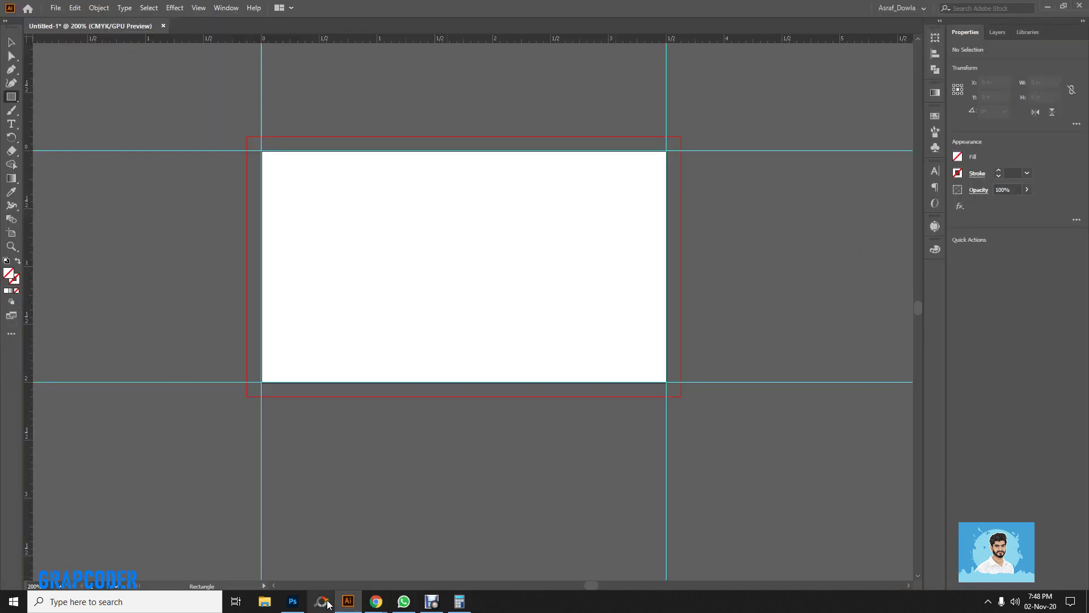
click(292, 601)
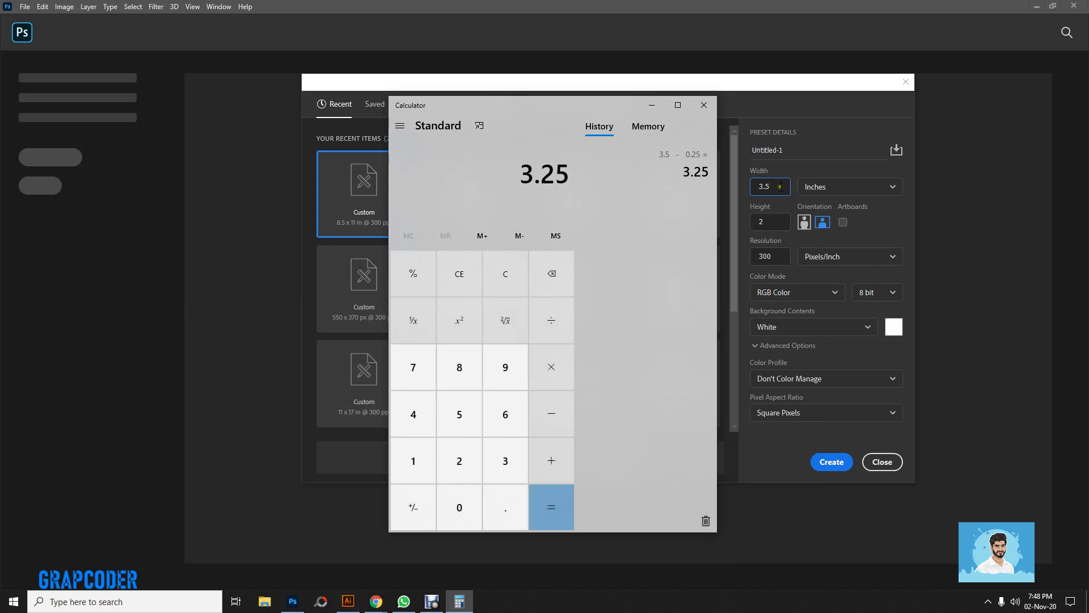
click(779, 187)
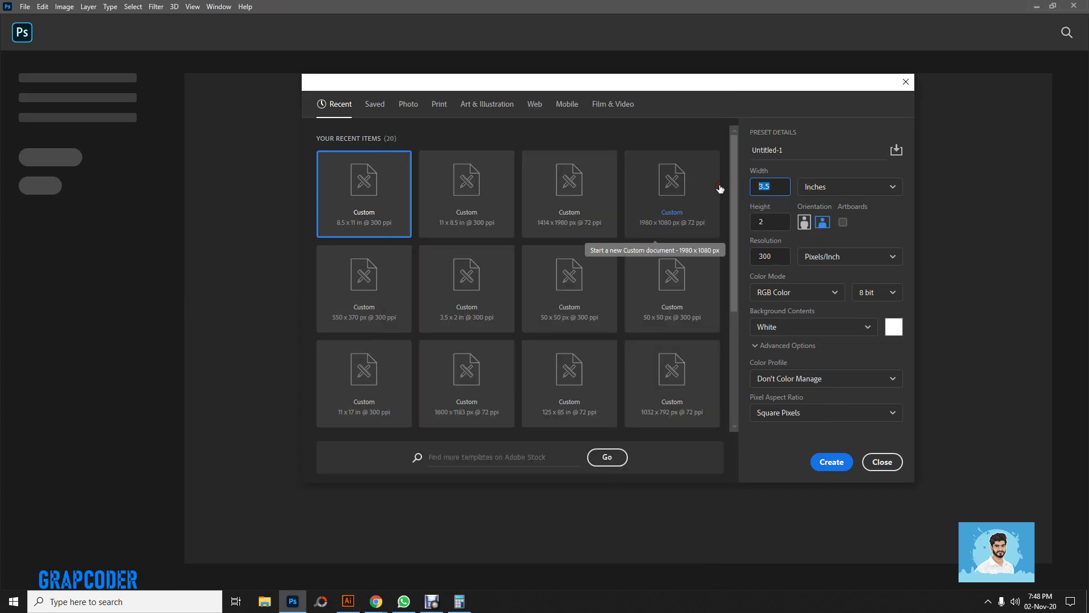
text(.)
text(25)
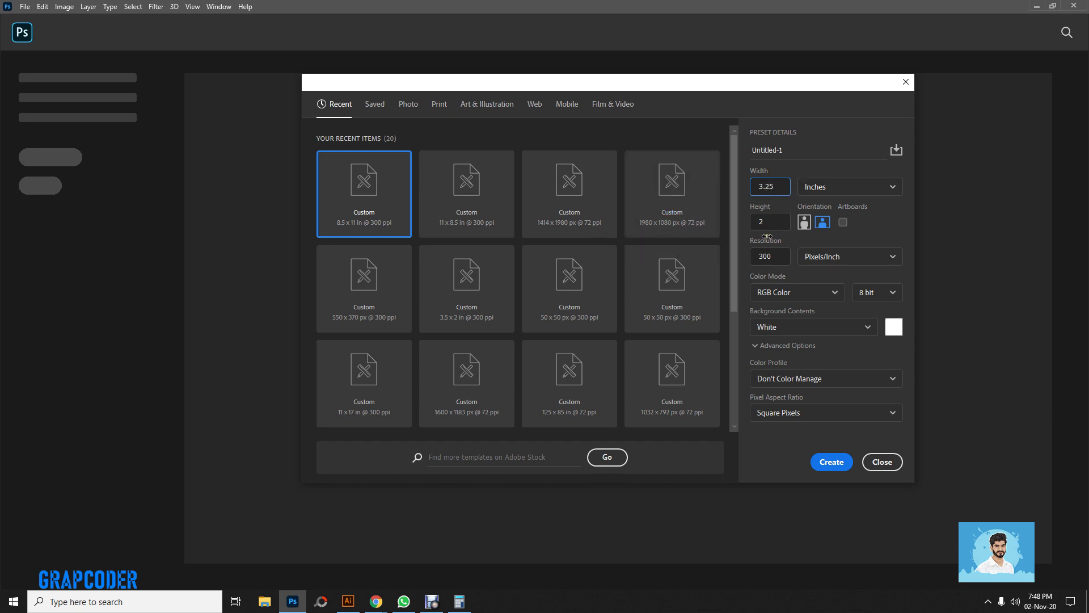
Change the Photoshop document height to 1.75 inches and bring Calculator back up
double_click(767, 225)
text(1.7)
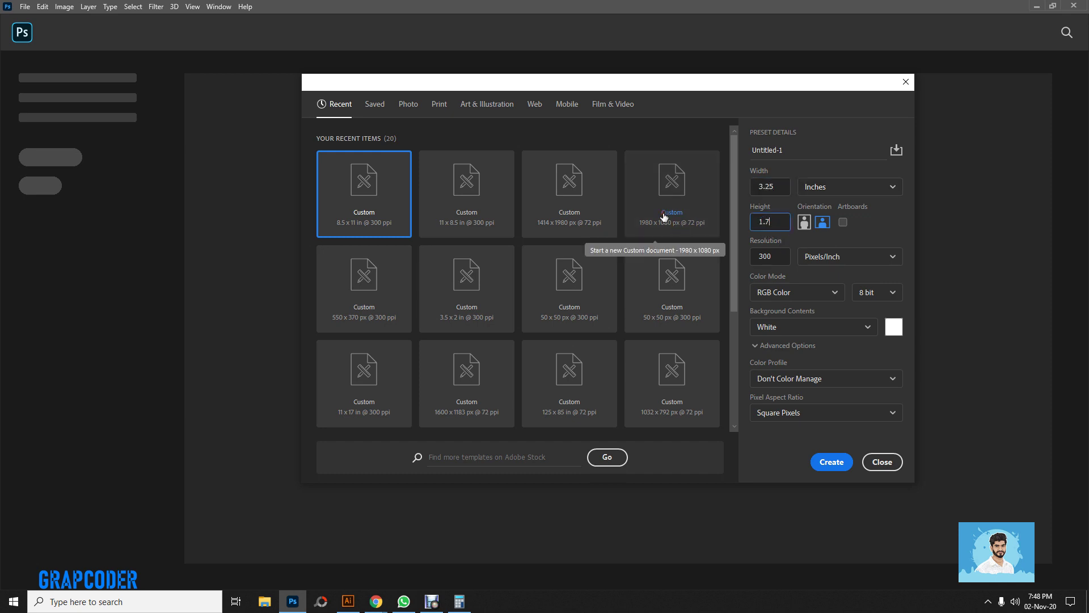
text(5)
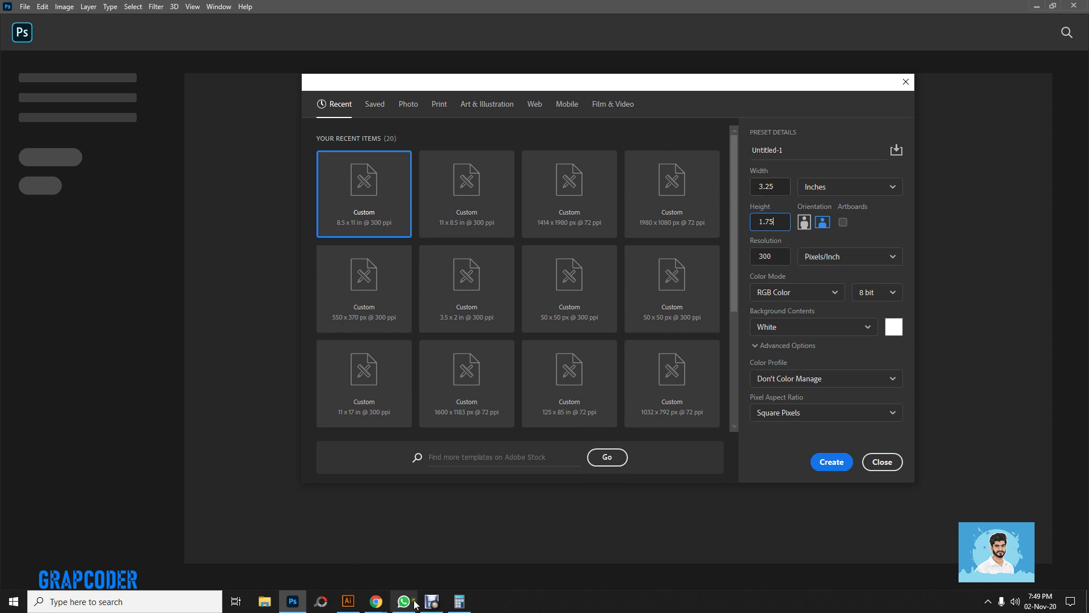
click(460, 601)
Clear the Calculator display and enter 0.125
click(413, 284)
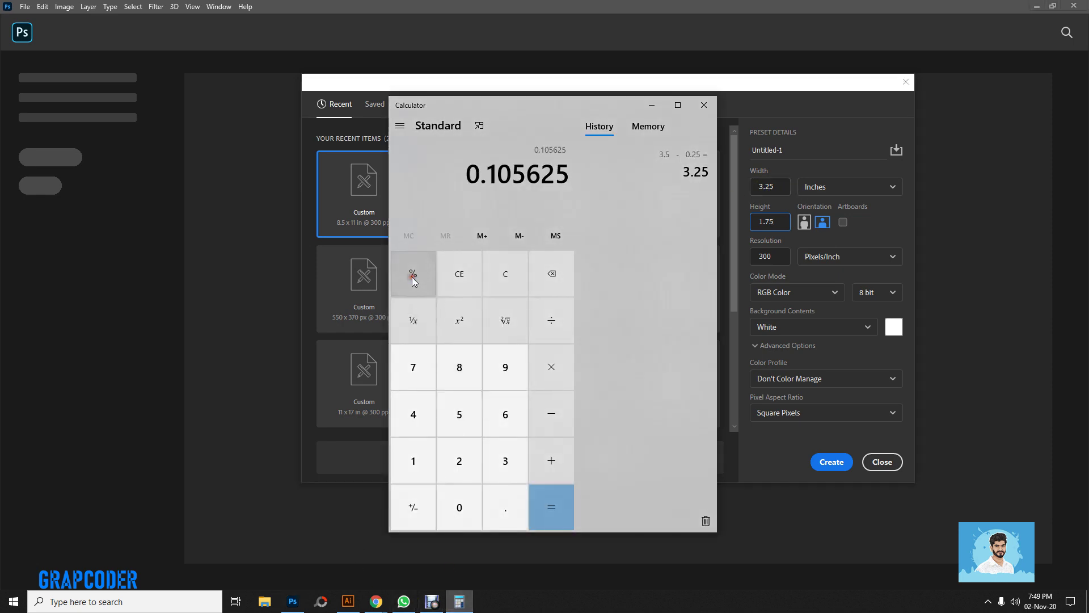
click(552, 274)
click(454, 281)
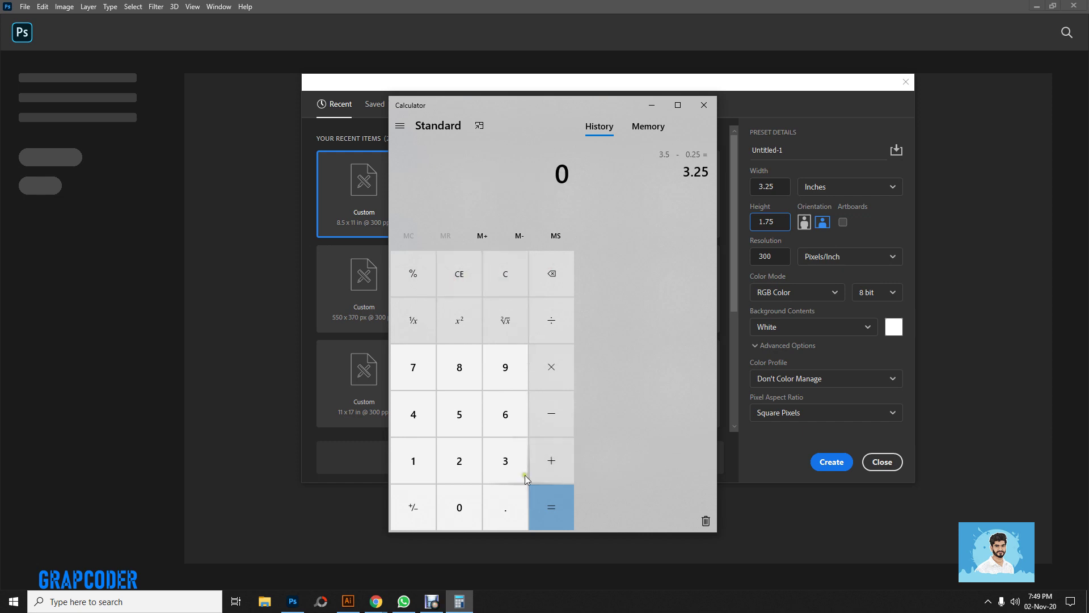
click(499, 507)
click(413, 461)
click(468, 468)
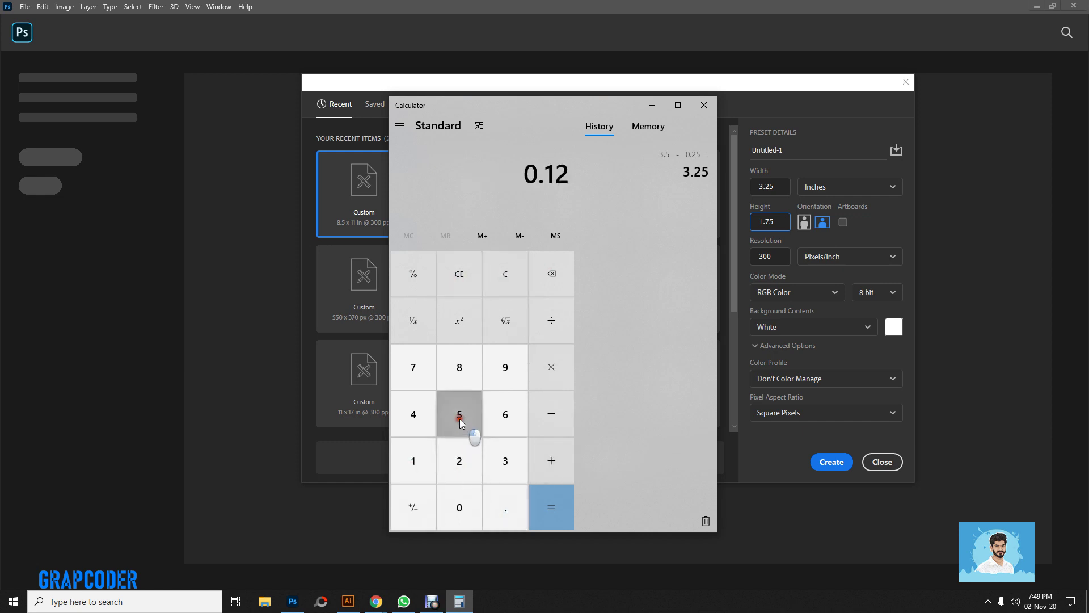
click(459, 414)
Add a second 0.125 to get 0.25, then move Calculator to the left
click(553, 456)
click(502, 512)
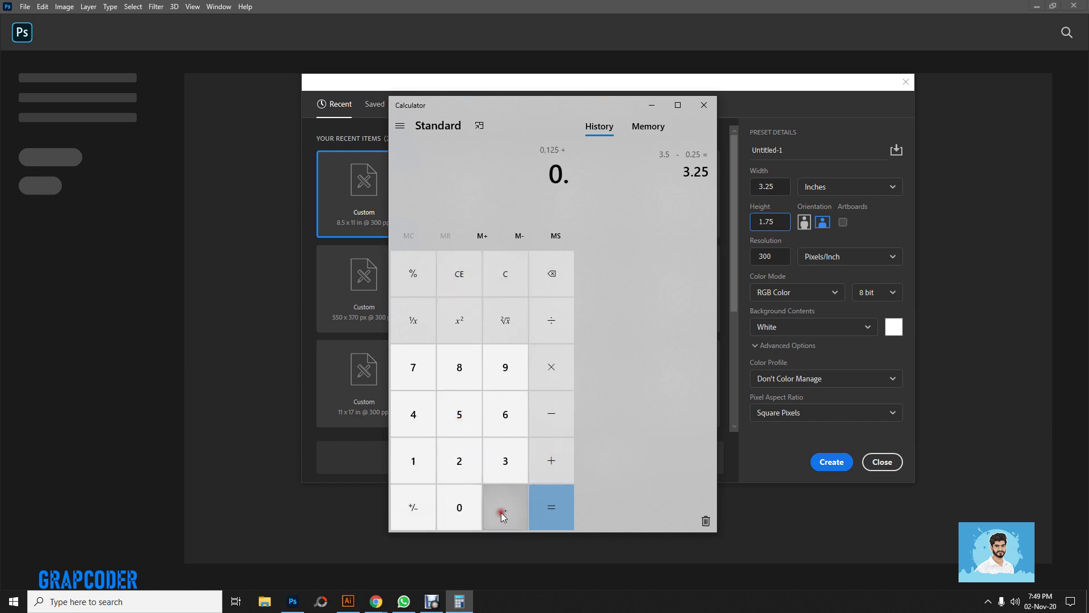
click(417, 470)
click(466, 464)
click(464, 427)
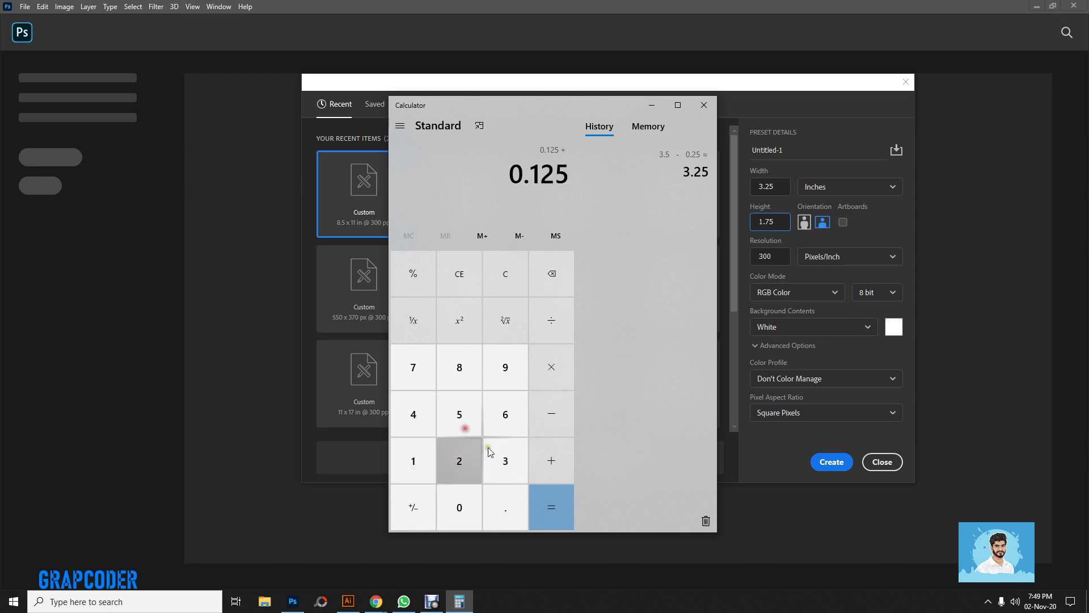
click(547, 508)
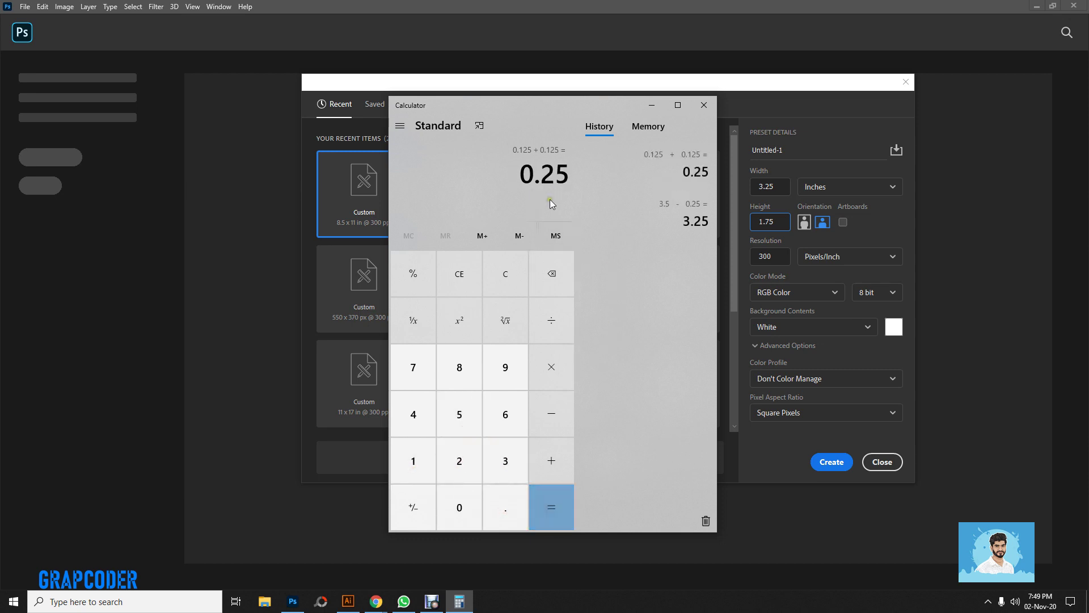
drag(549, 104, 417, 101)
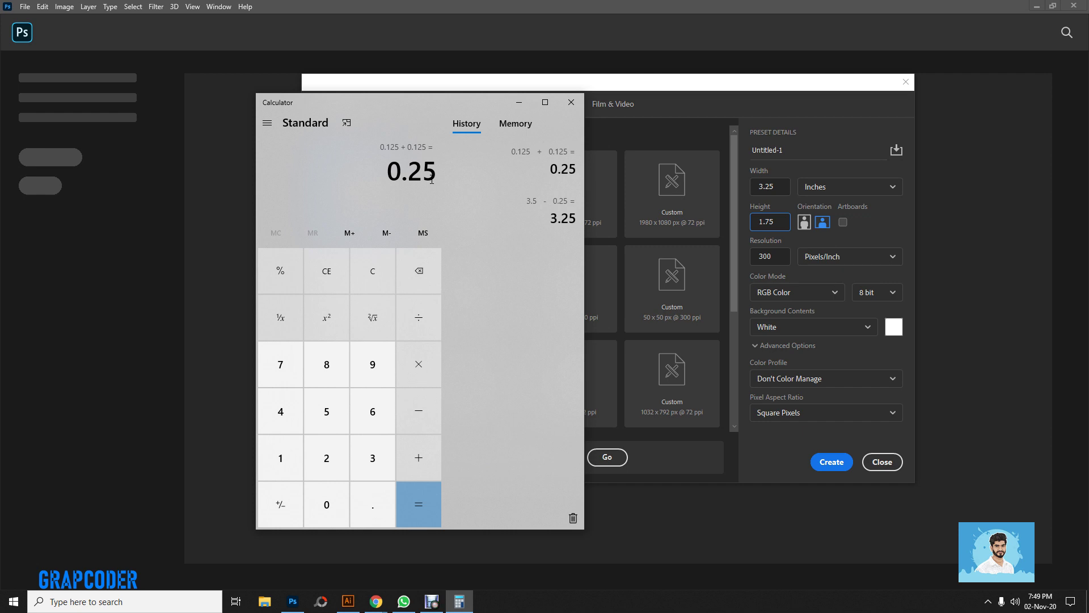
Glance at the Meet call and Illustrator bleed example, then hide both to reveal Calculator beside Photoshop
click(376, 602)
click(331, 558)
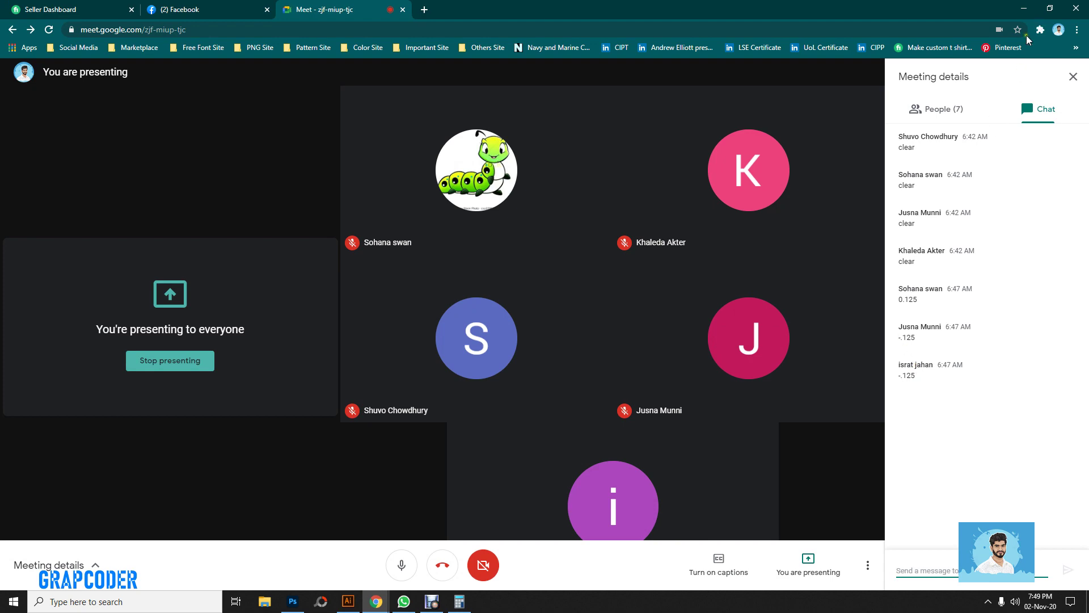
click(1024, 9)
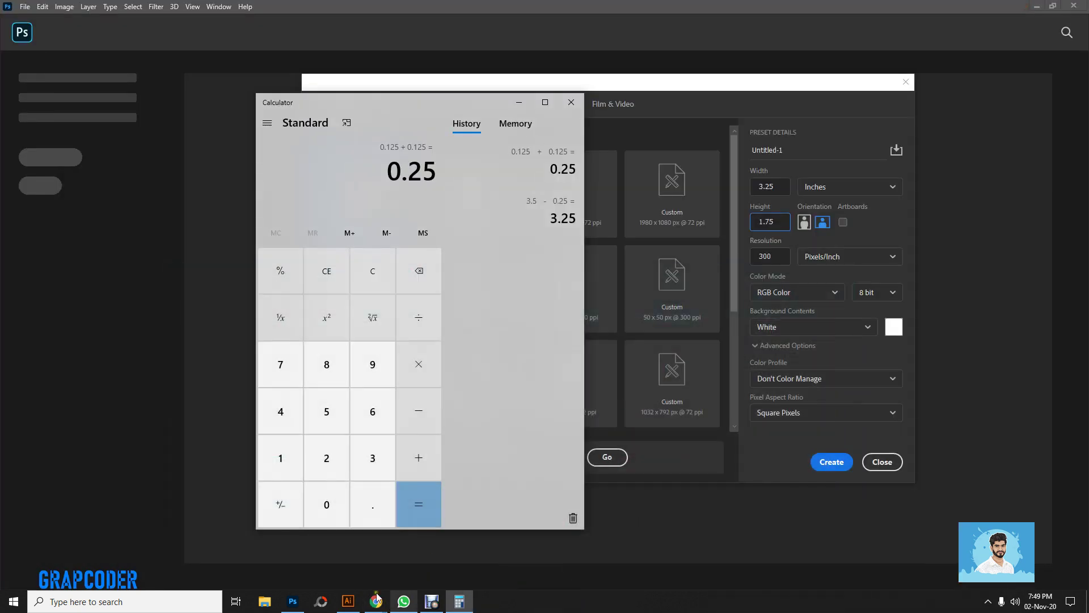
click(349, 601)
click(99, 8)
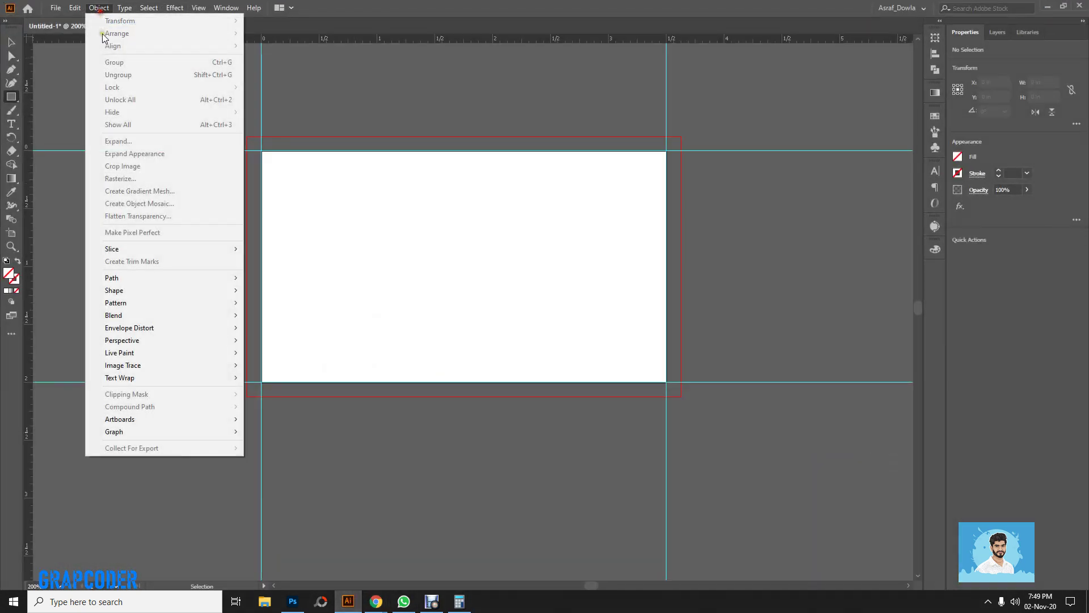
mouse_move(111, 278)
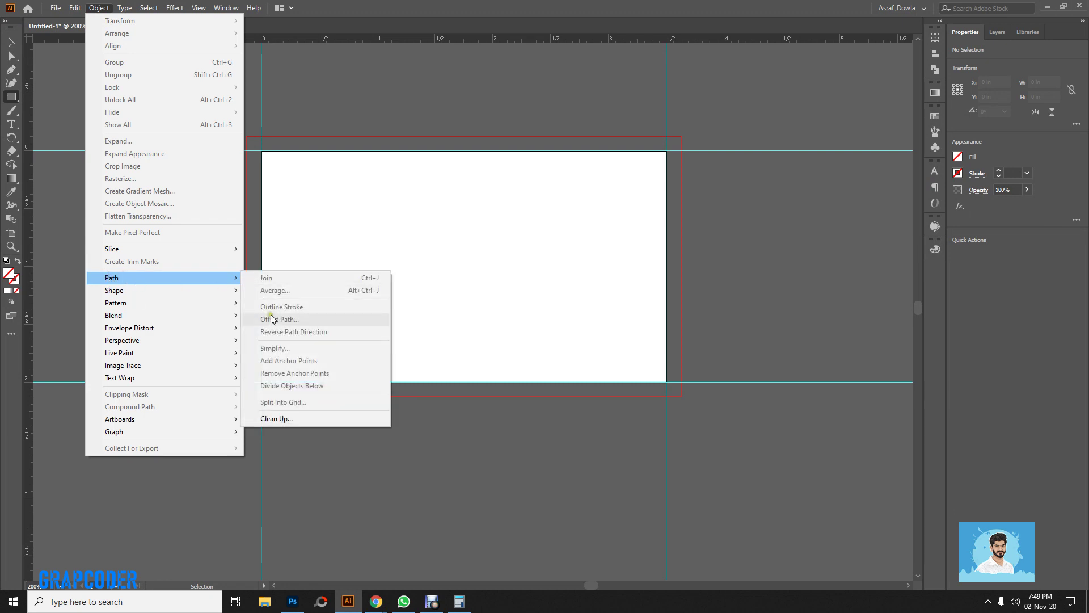
click(1047, 6)
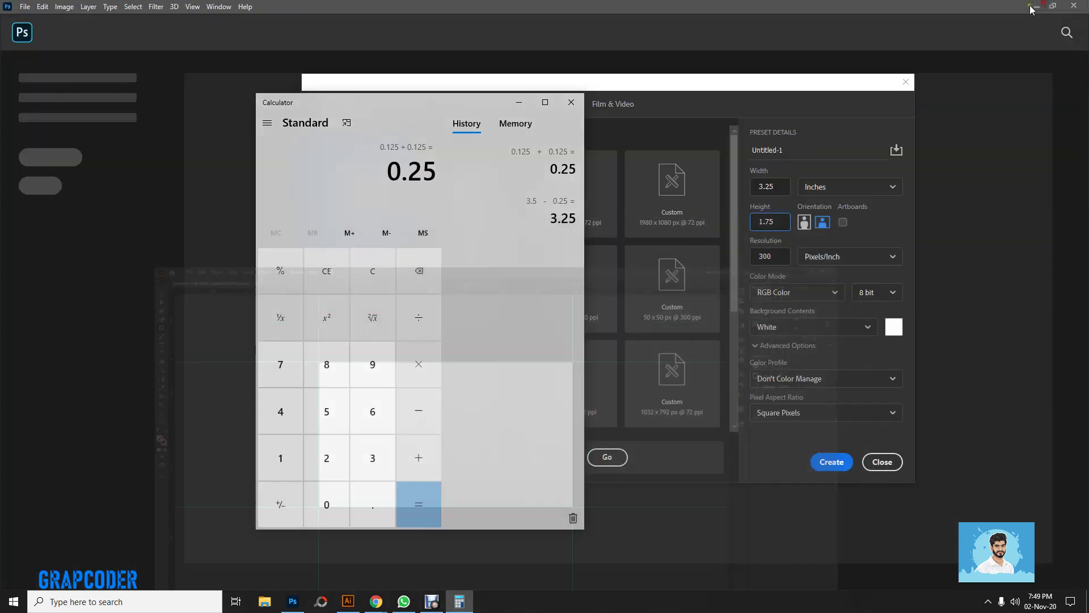
drag(461, 103, 471, 115)
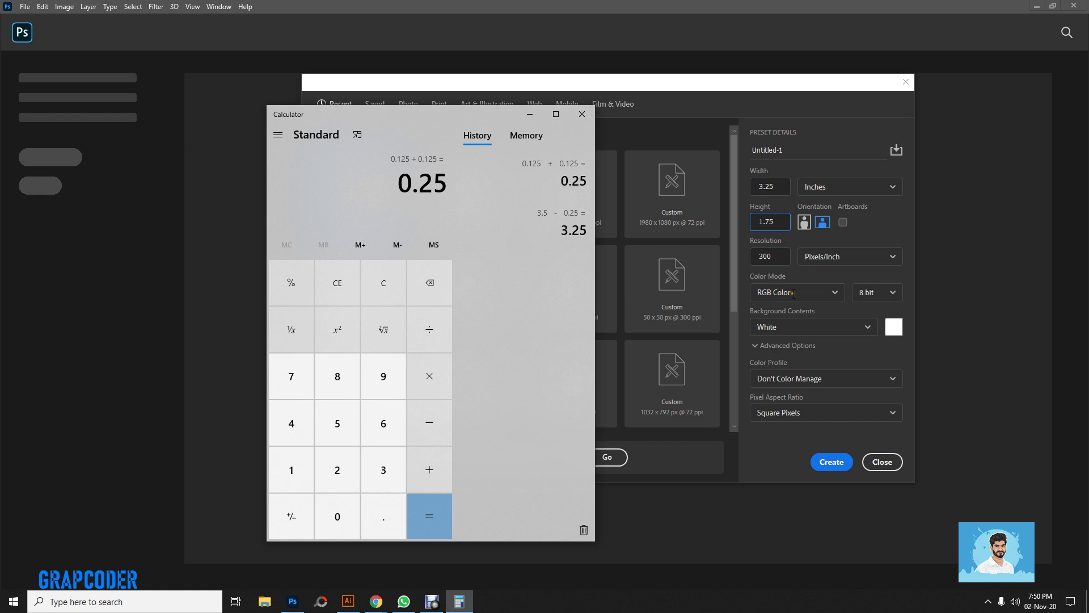
Create the 3.25 × 1.75 in, 300 ppi card document in CMYK Color, then switch to the Meet call
click(771, 253)
double_click(766, 256)
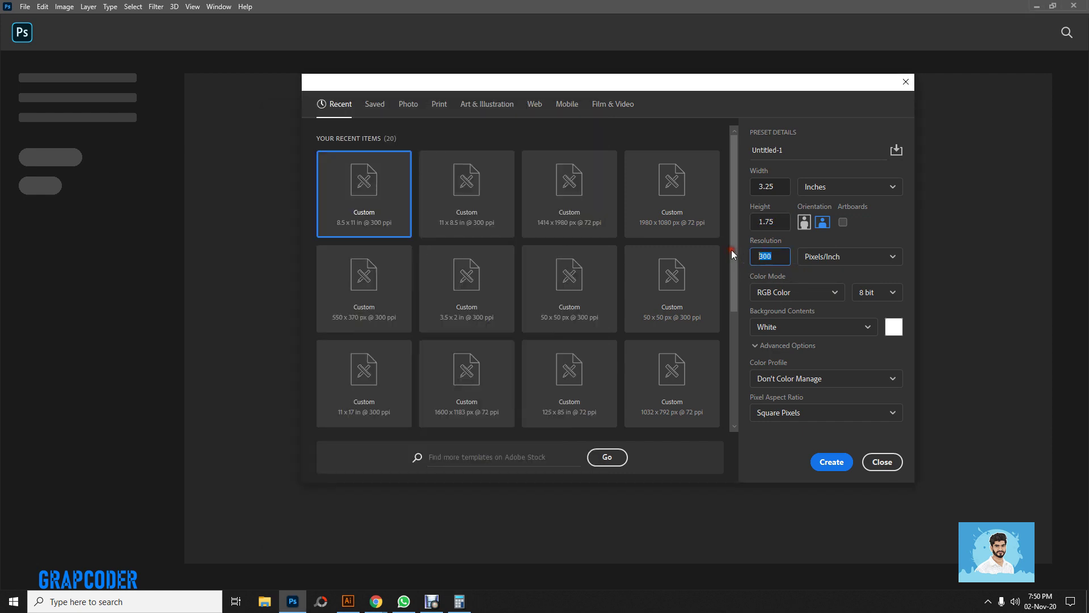
click(780, 293)
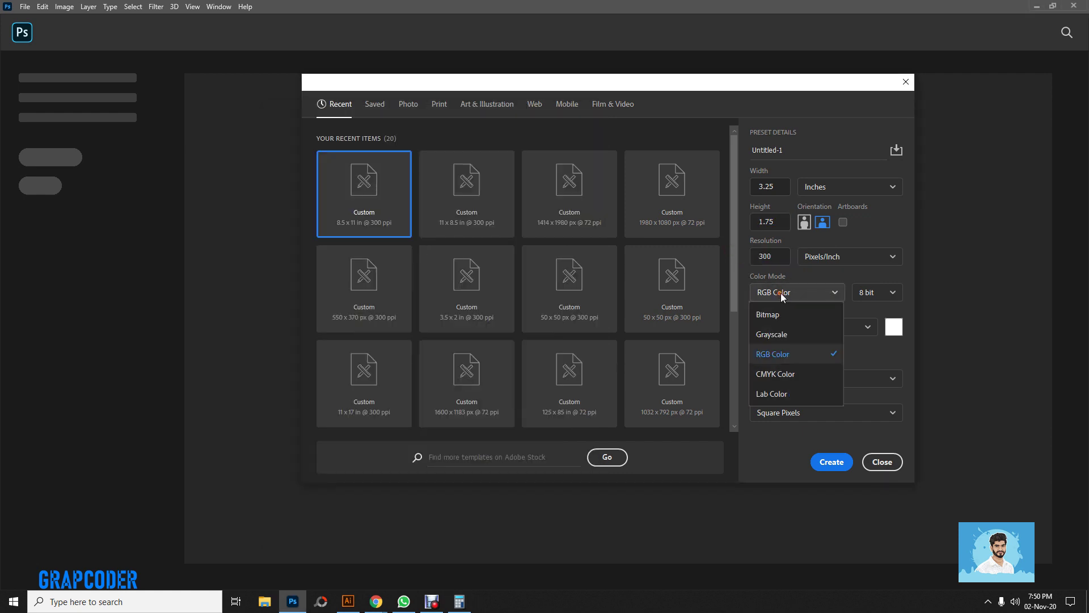
click(776, 375)
click(821, 463)
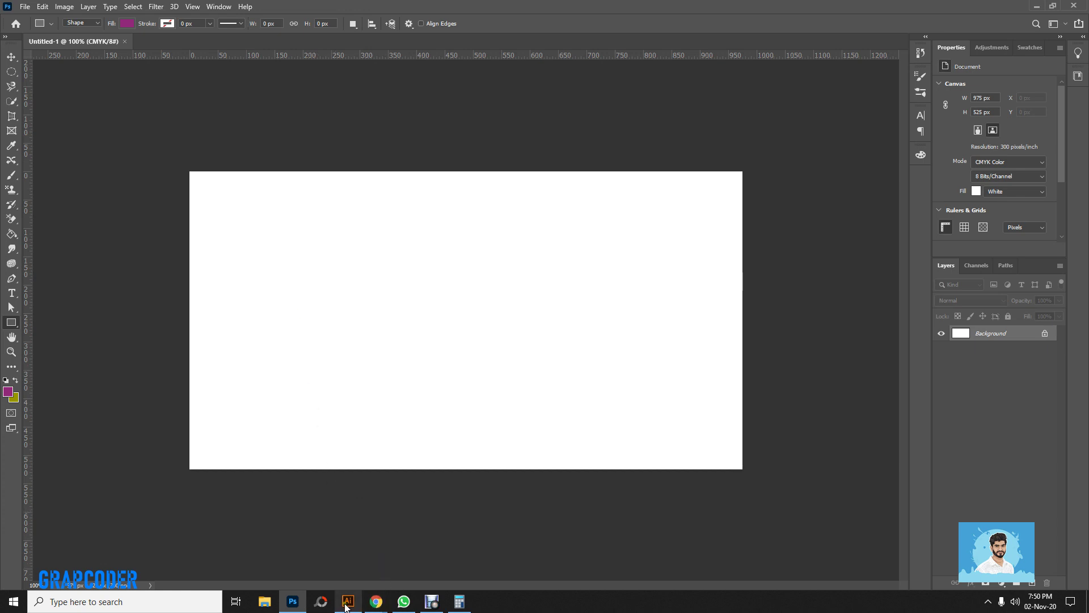
mouse_move(375, 601)
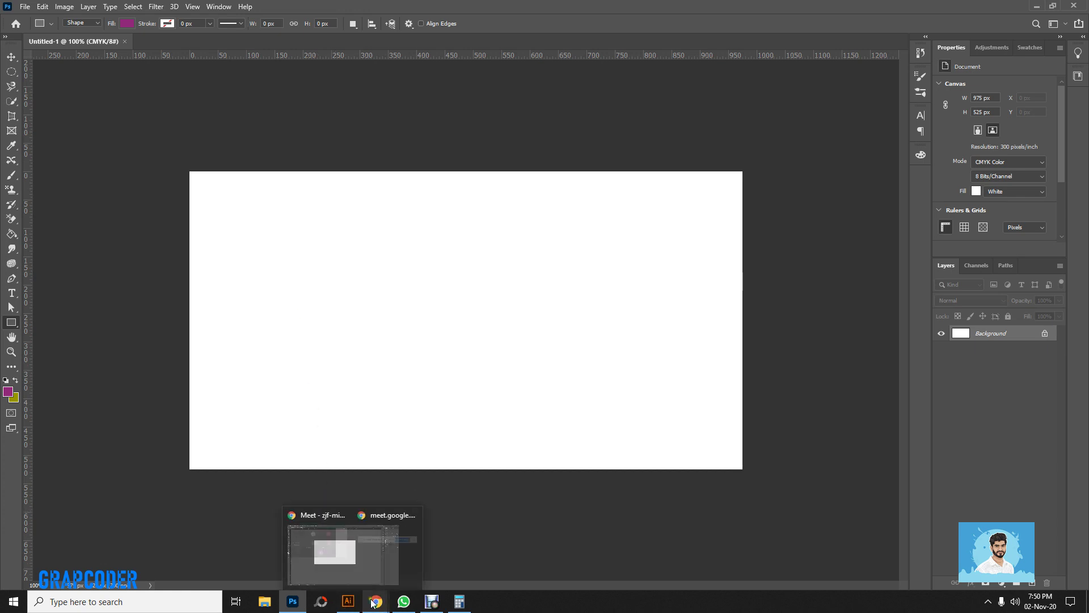
click(361, 578)
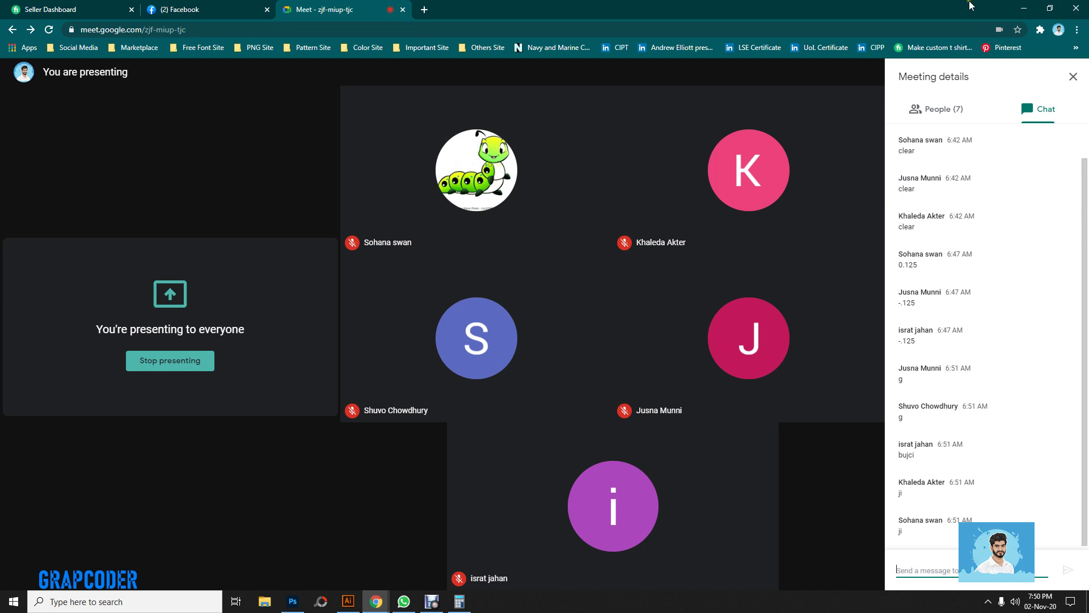
Place guides along the top, bottom, left and right edges of the 975 × 525 px card
click(1024, 8)
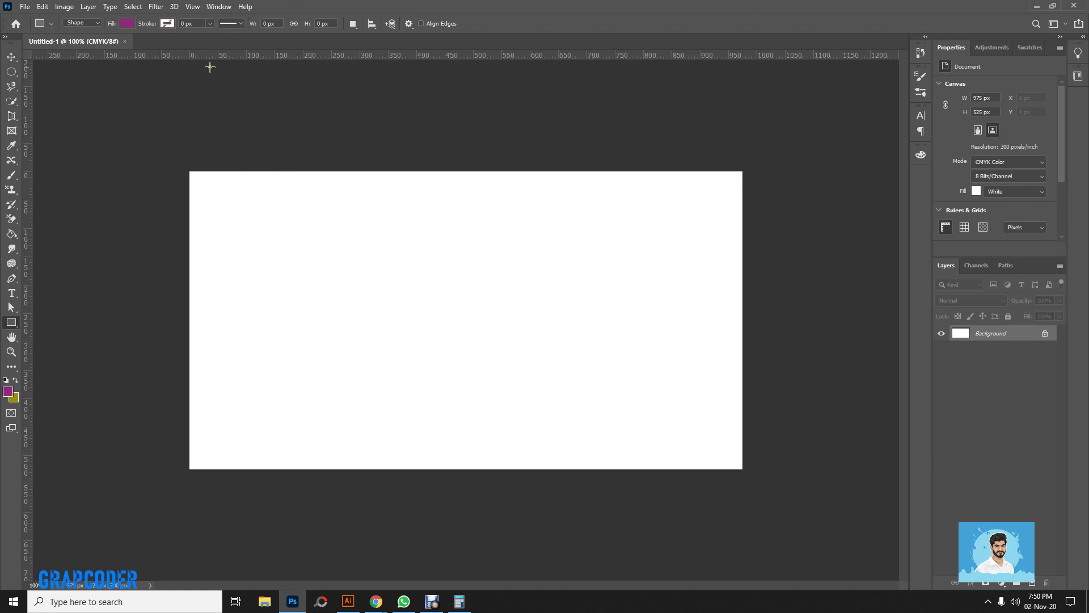
drag(271, 59, 284, 171)
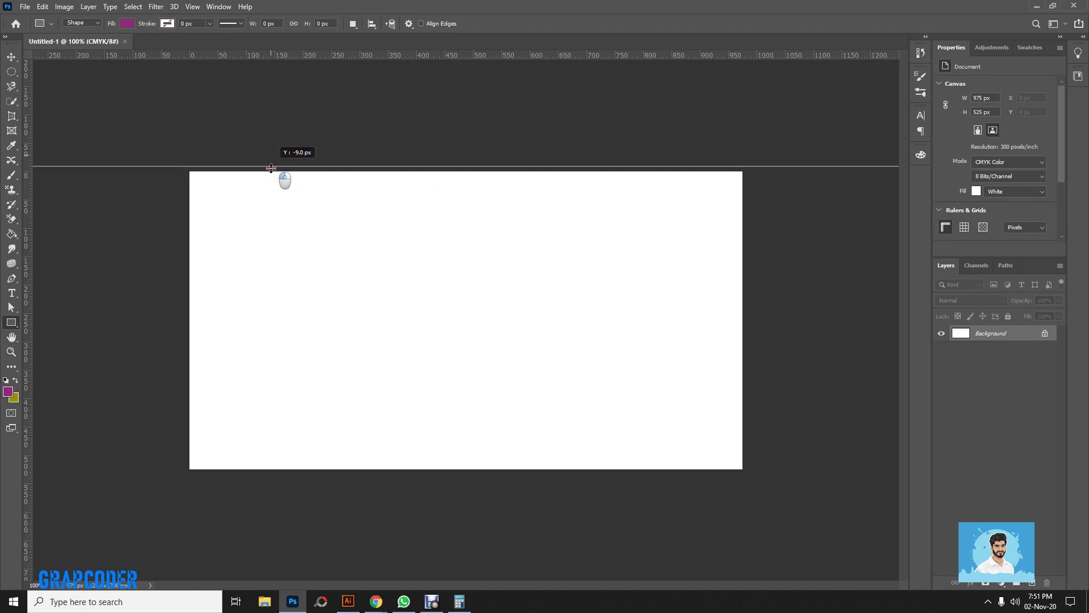
drag(287, 59, 293, 468)
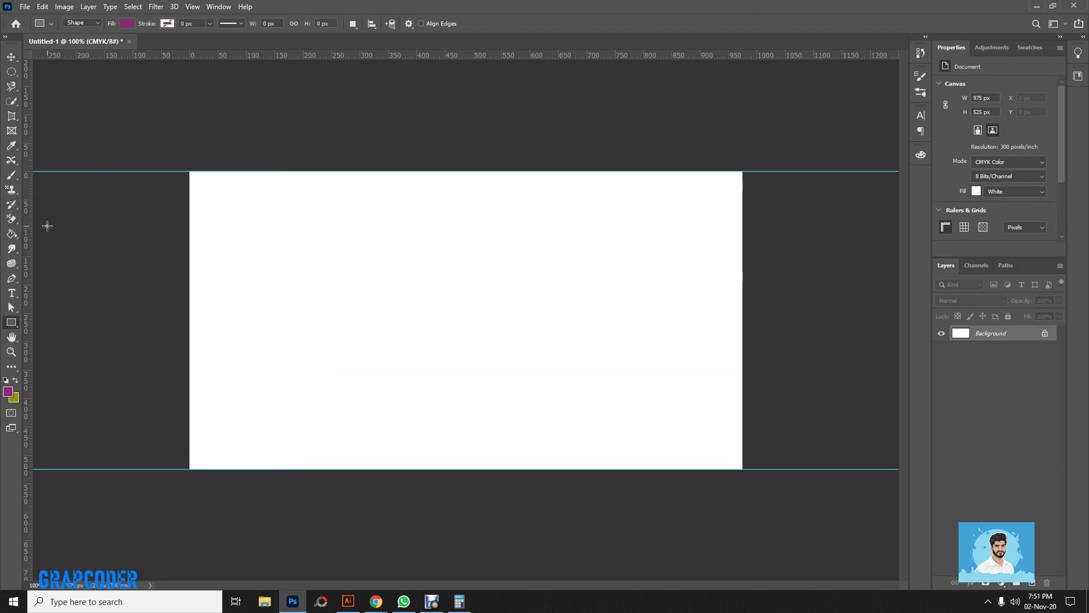
drag(27, 230, 200, 217)
drag(27, 222, 743, 213)
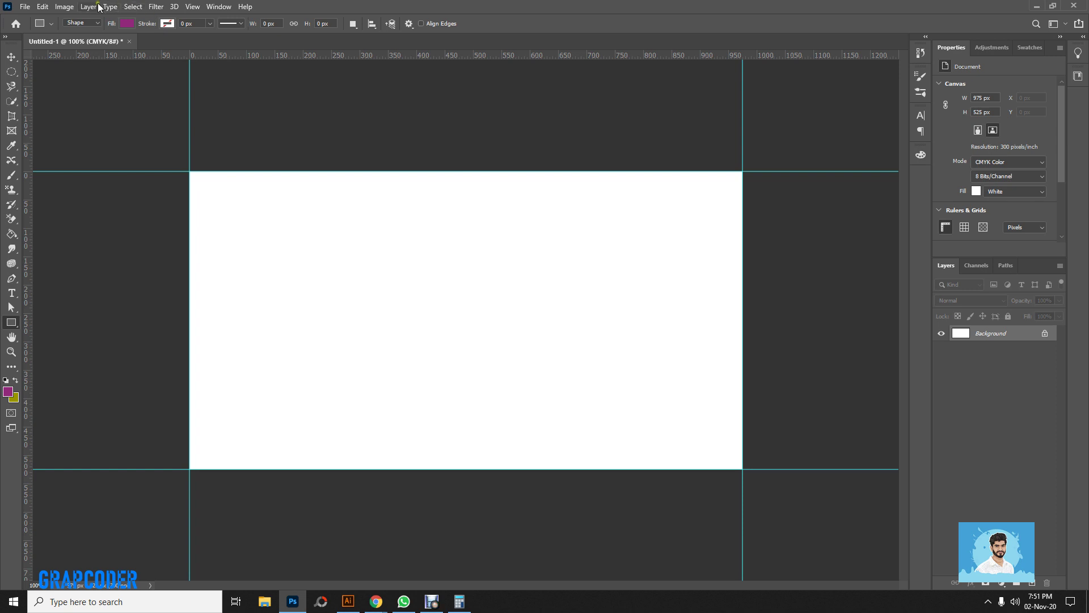
click(67, 6)
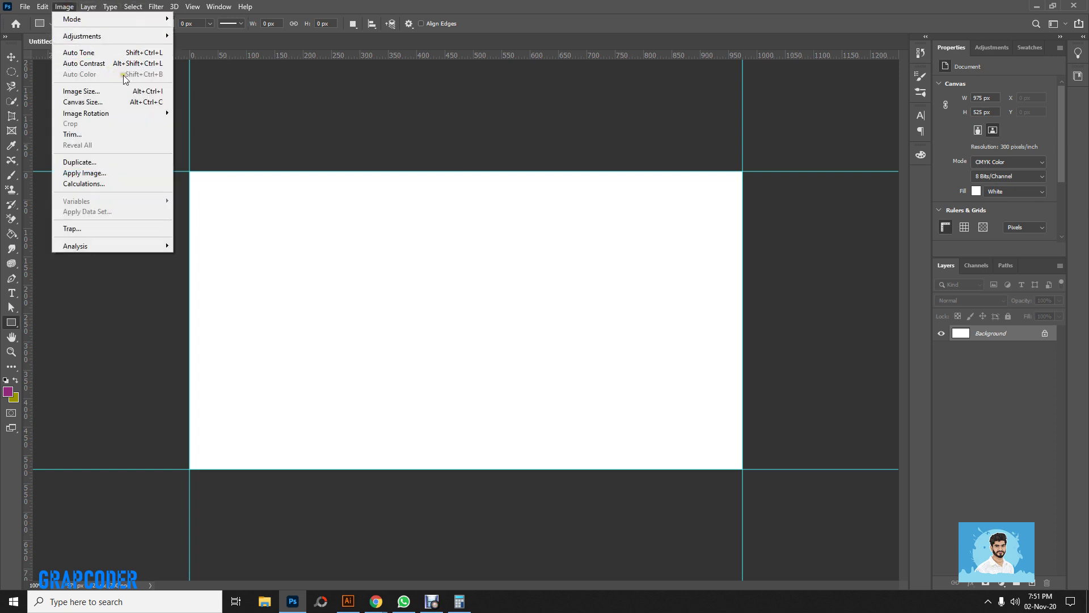
In Canvas Size, try a width of .2 and dismiss the invalid-value error
click(145, 104)
drag(513, 123, 709, 122)
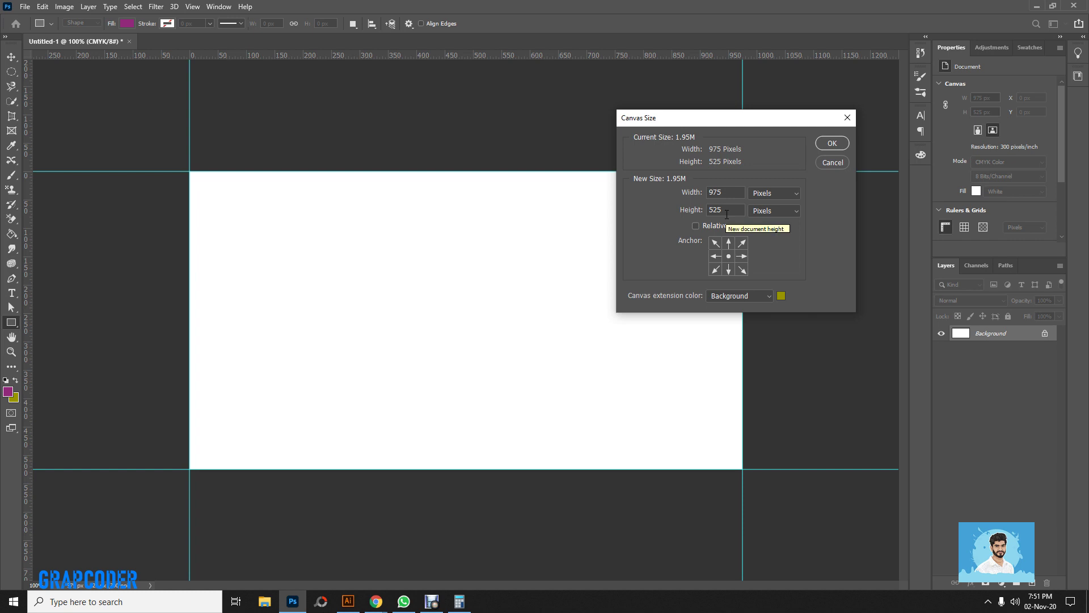
double_click(732, 193)
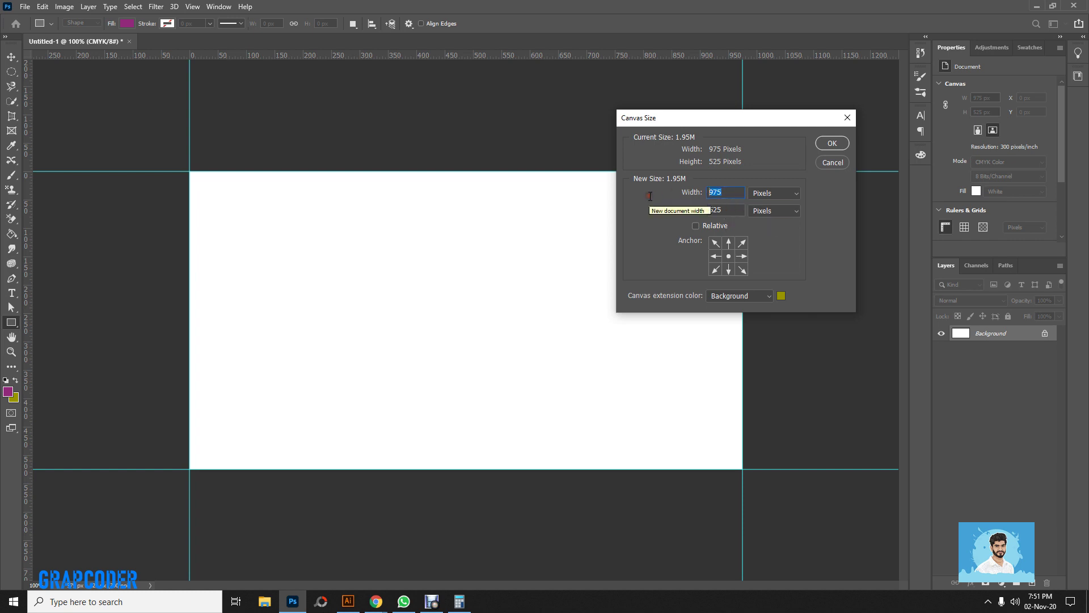
text(.25)
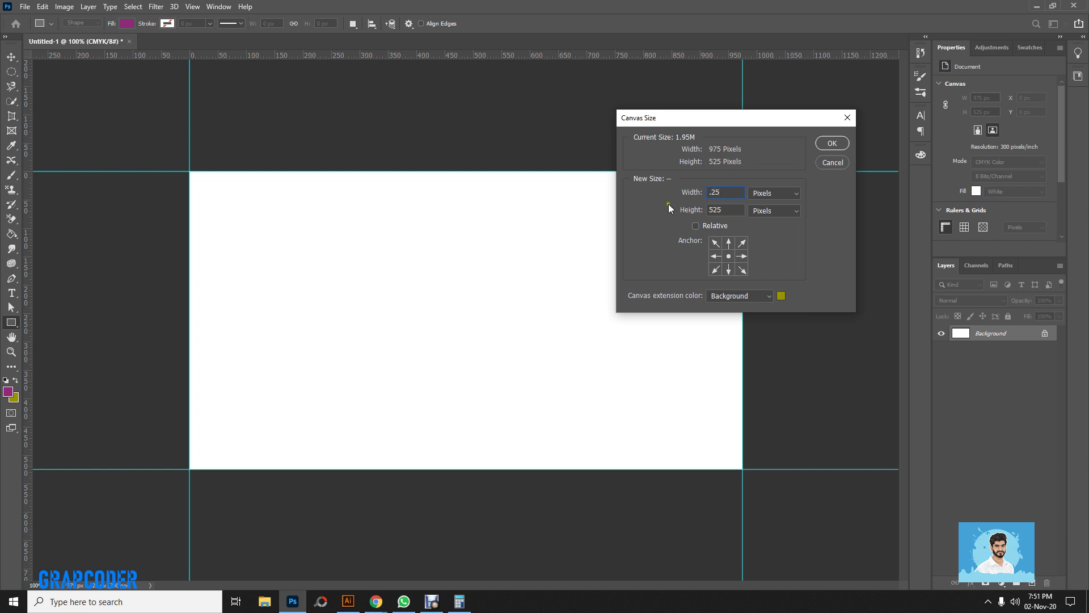
click(635, 211)
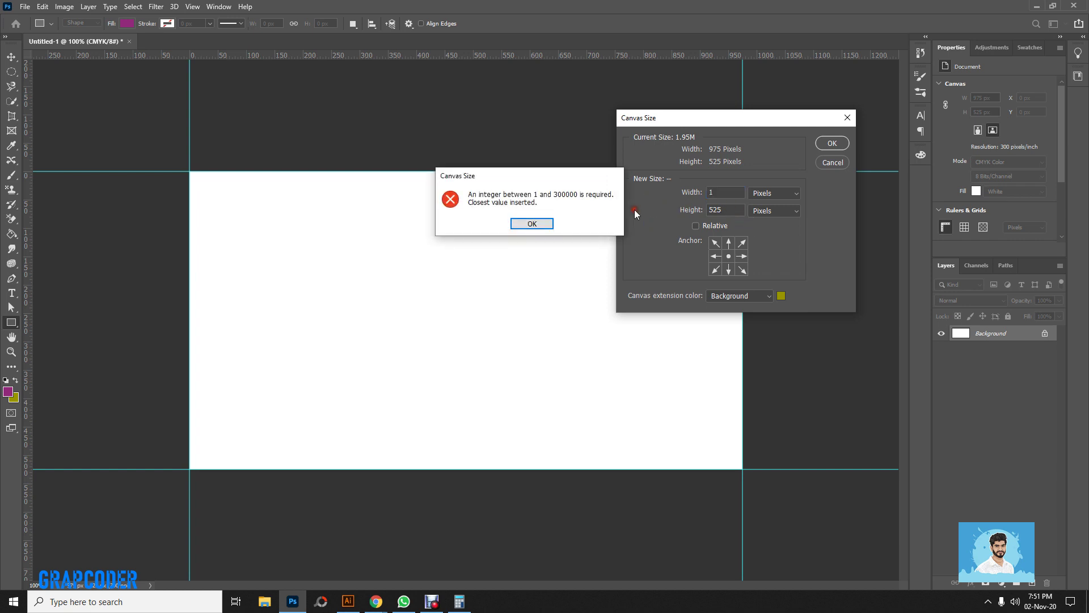
click(538, 224)
Set the canvas to 0.25 × 0.25 inches and accept the clipping warning
click(785, 193)
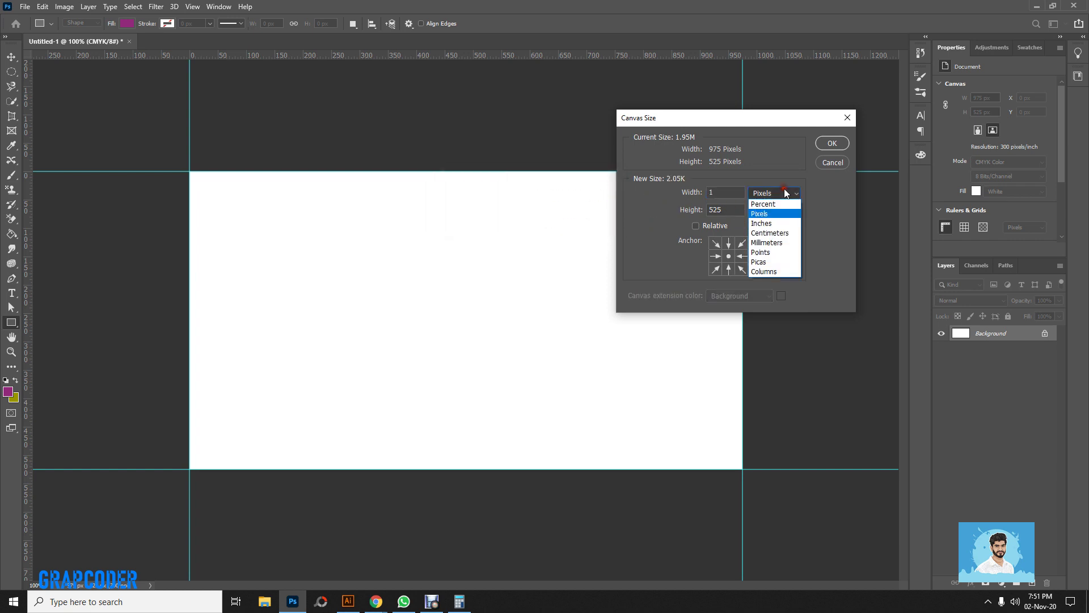
click(770, 223)
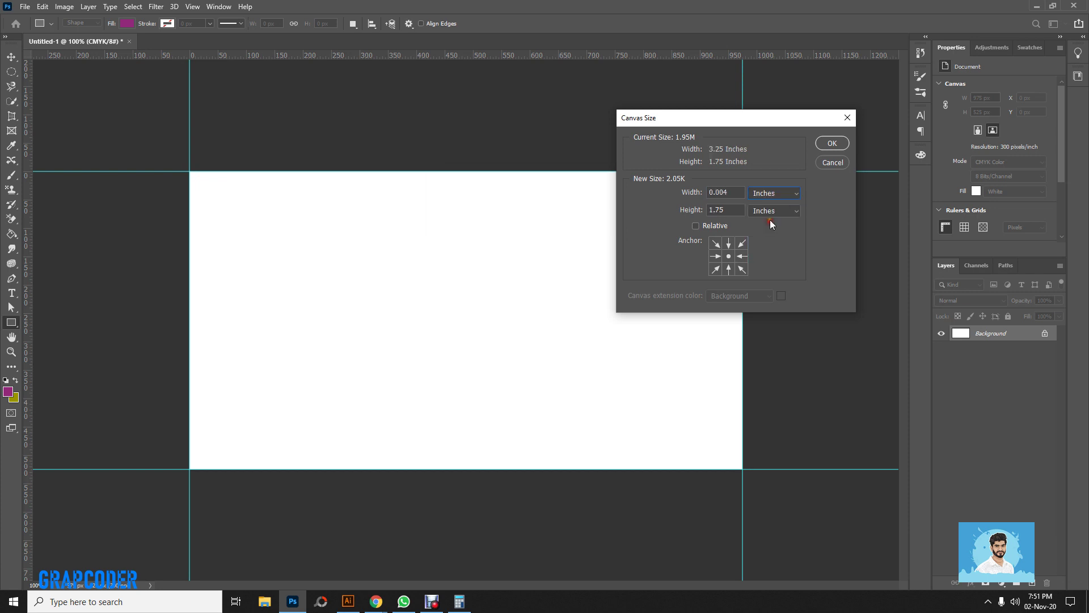
double_click(728, 191)
text(.25)
key(Tab)
text(.254)
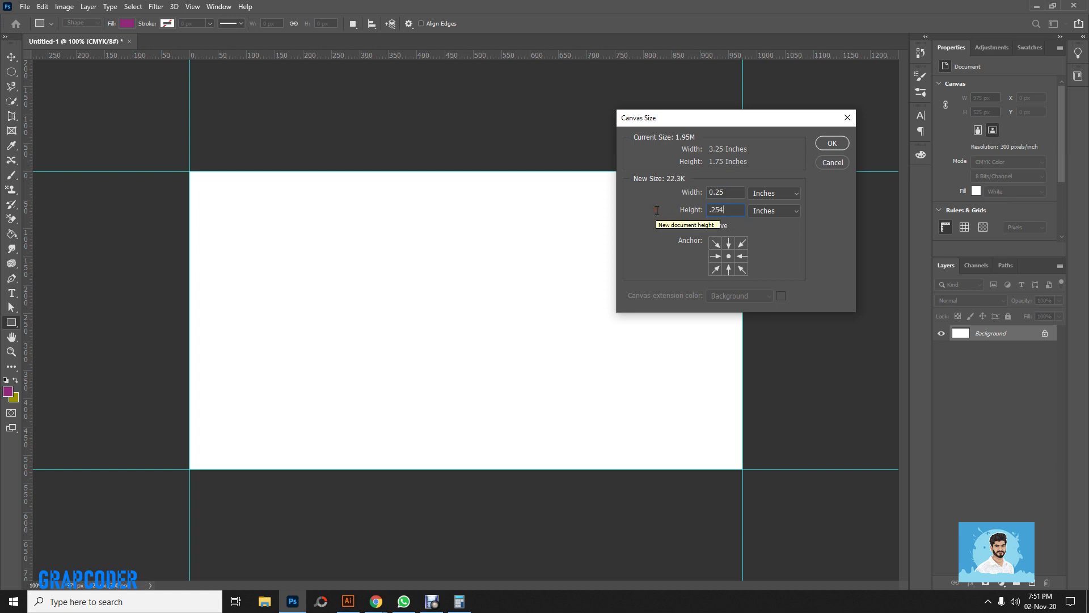
key(BackSpace)
click(828, 144)
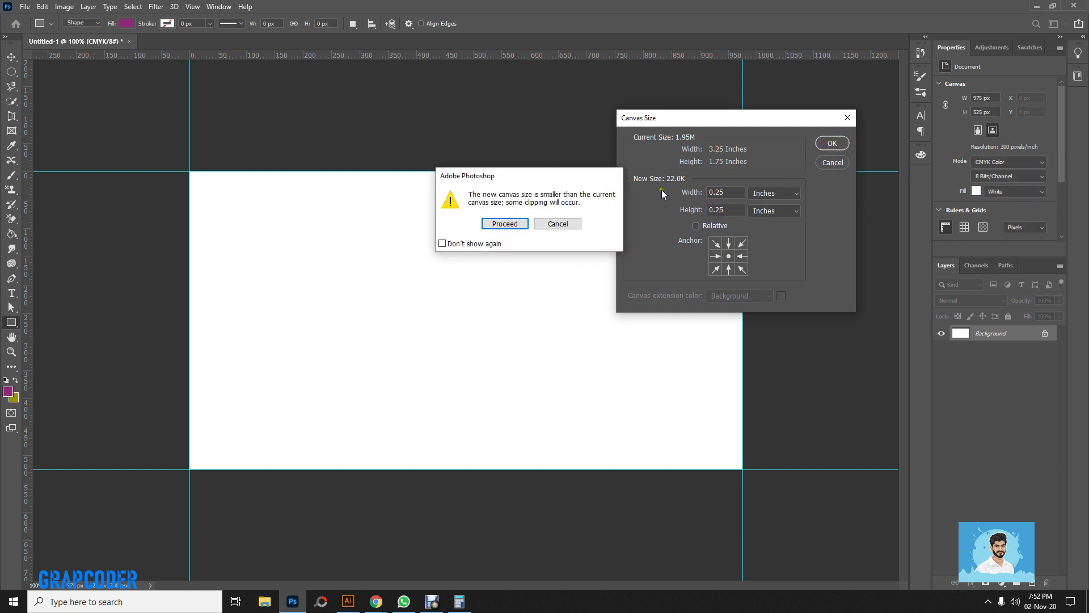
click(501, 225)
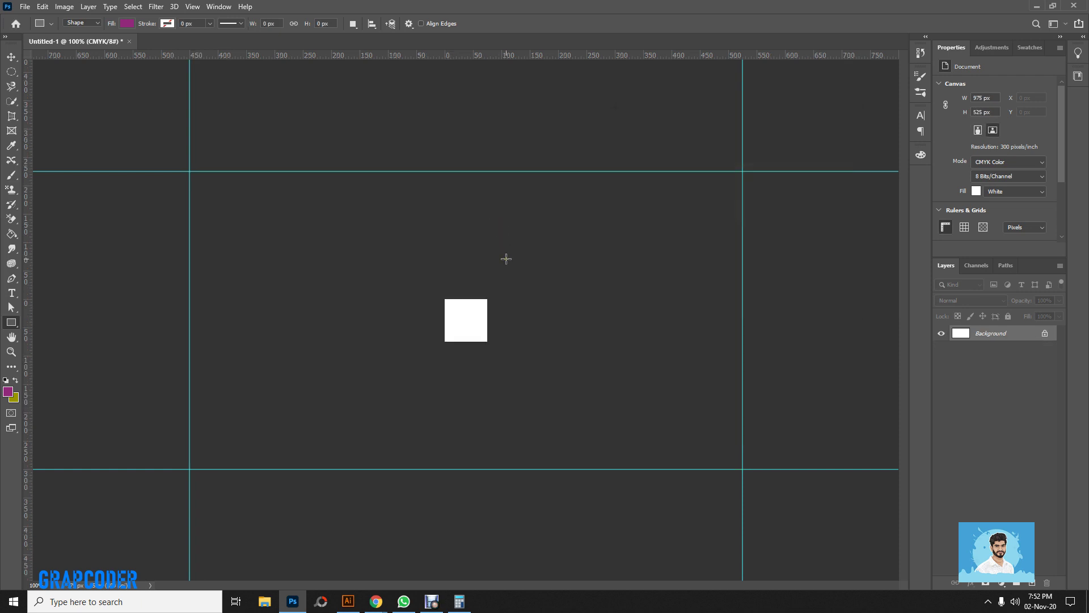
Extend the canvas by a relative 0.25 inch in width and height, making it 1050 × 600 px
click(64, 6)
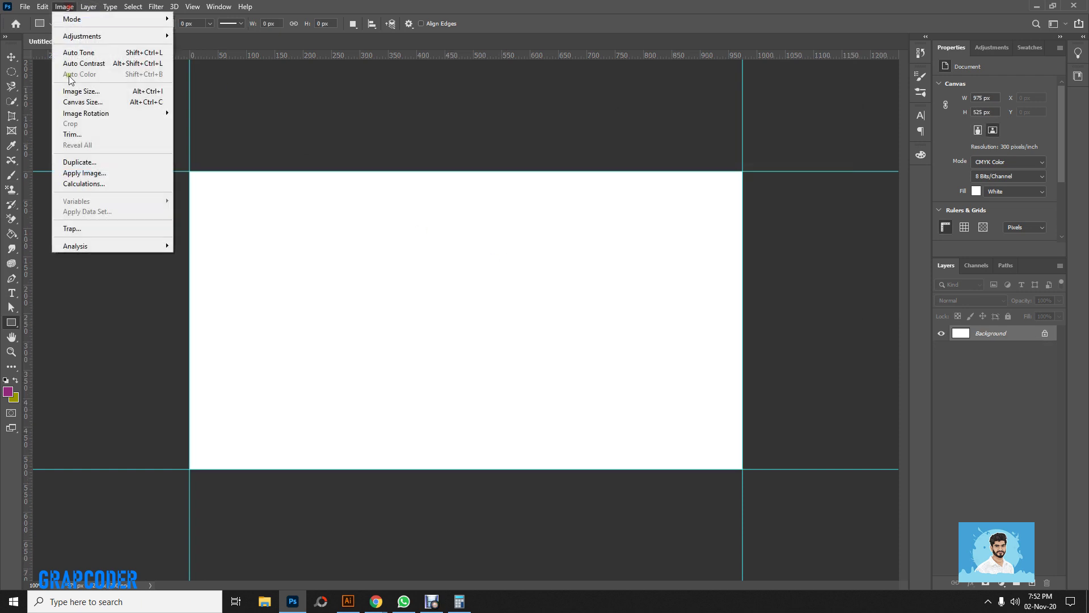
click(80, 102)
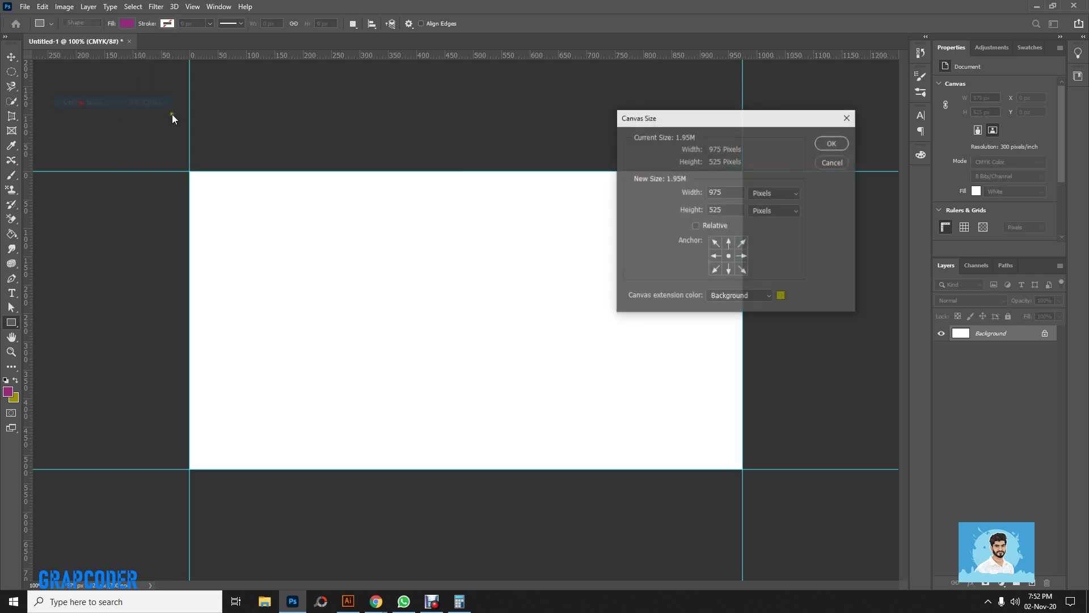
click(703, 227)
click(777, 194)
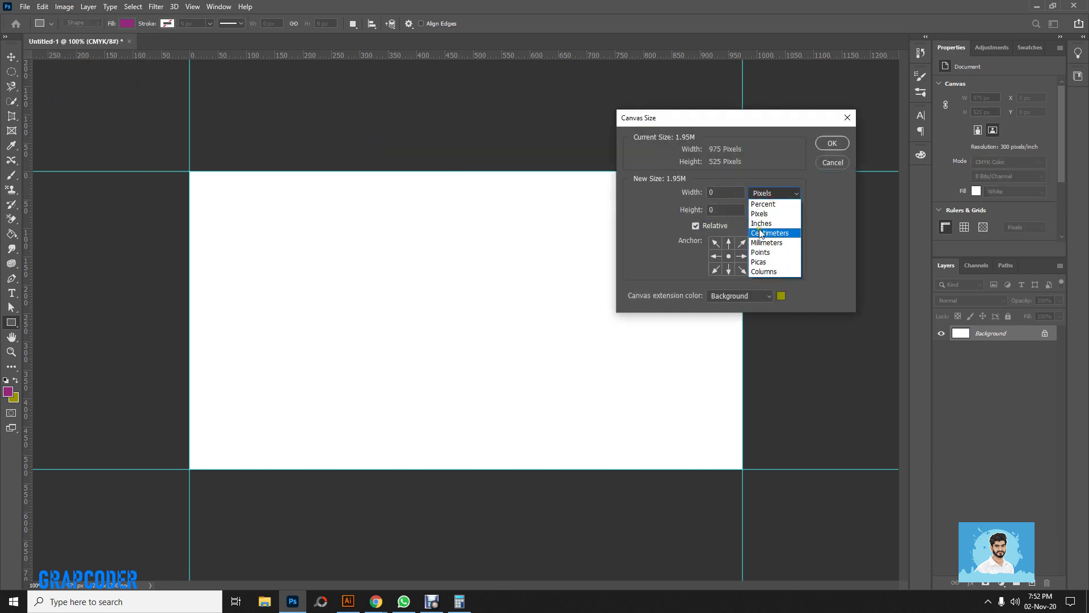
click(761, 224)
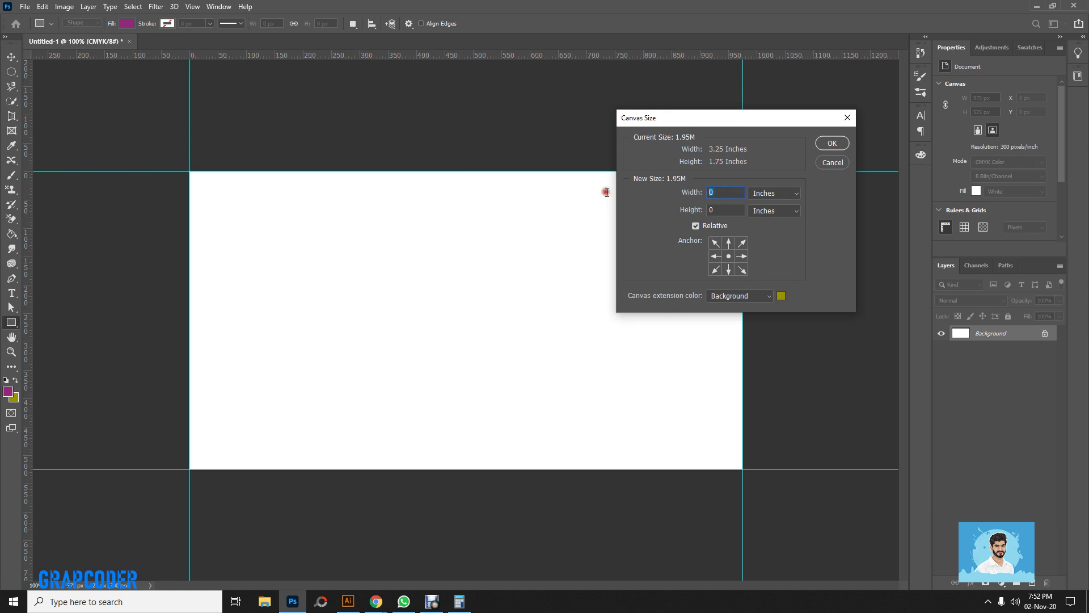
text(.25)
click(724, 208)
text(25)
click(826, 145)
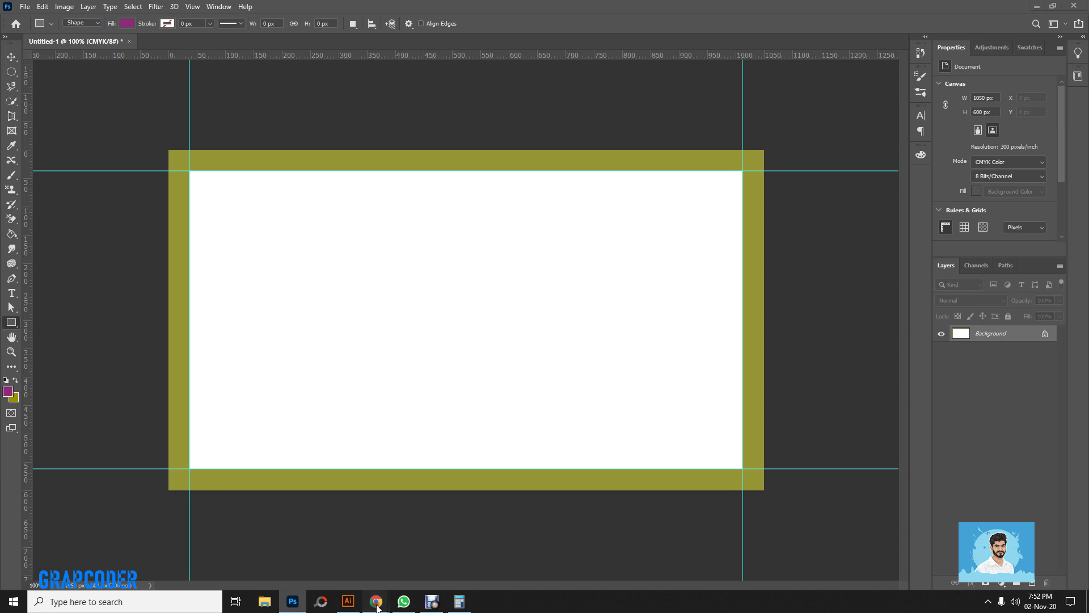
Check the Google Meet call, admit the waiting participant, then return to the Photoshop card
click(341, 564)
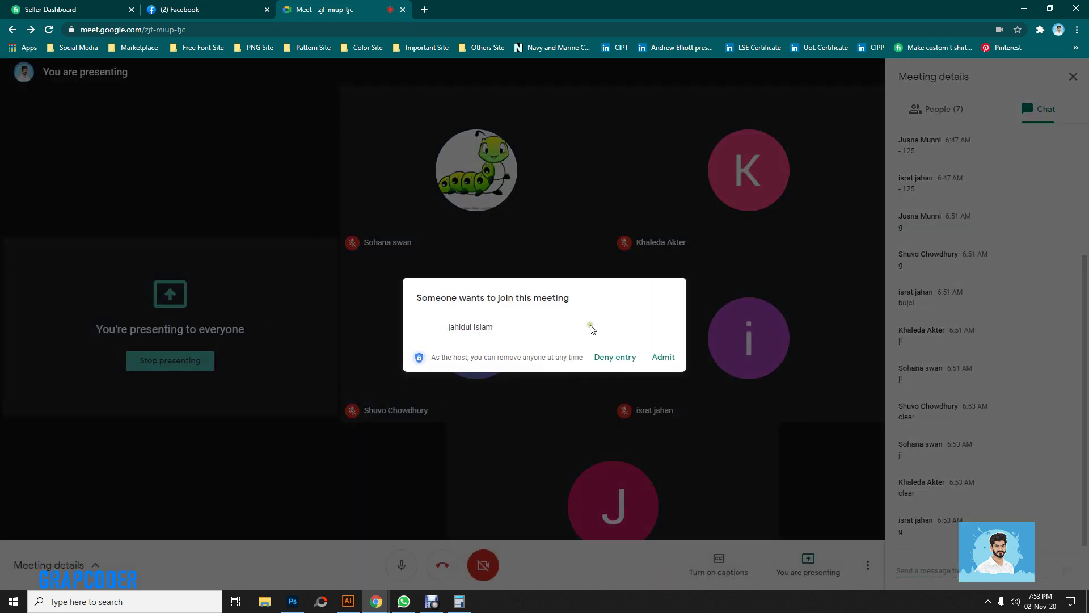
click(662, 355)
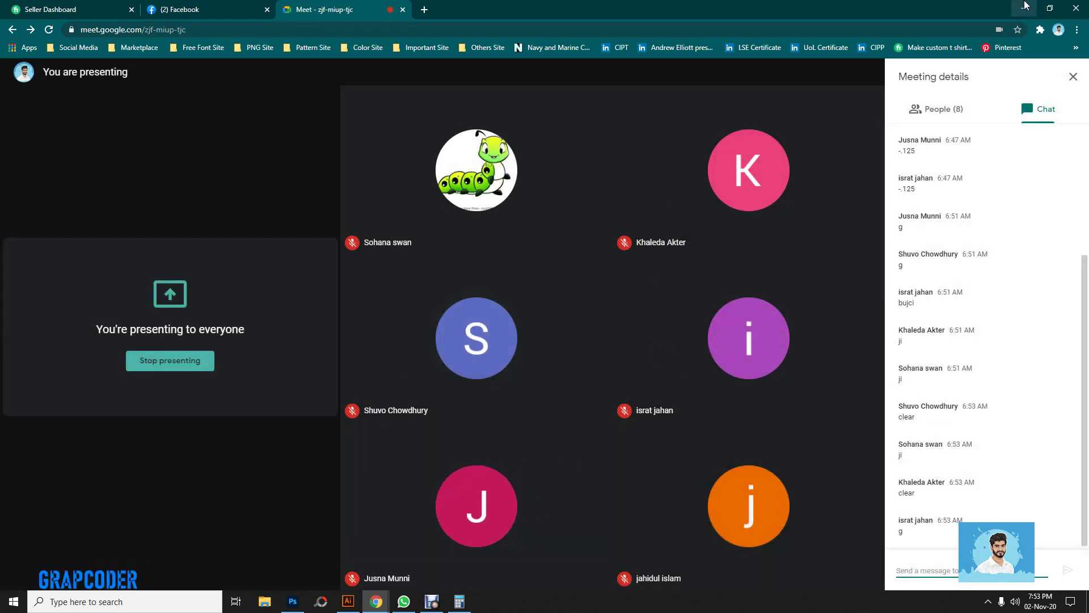
click(1024, 9)
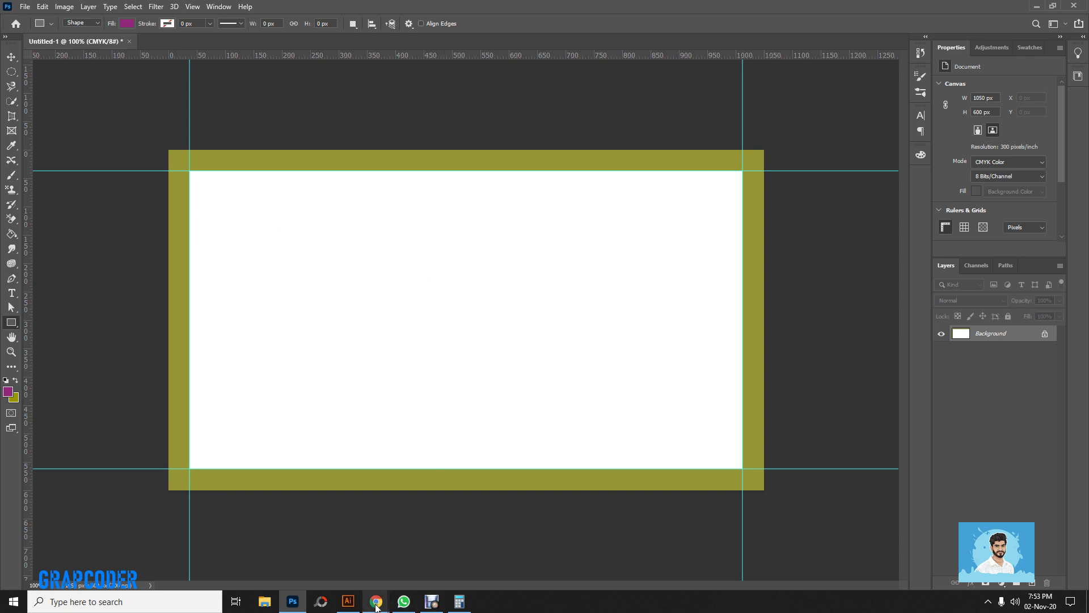
click(342, 562)
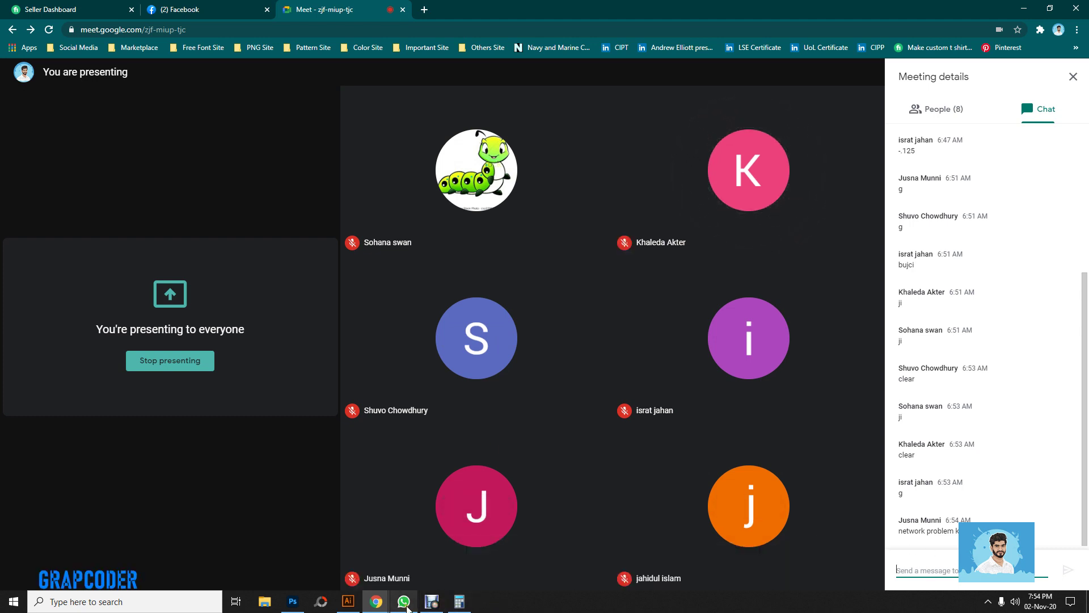
mouse_move(376, 601)
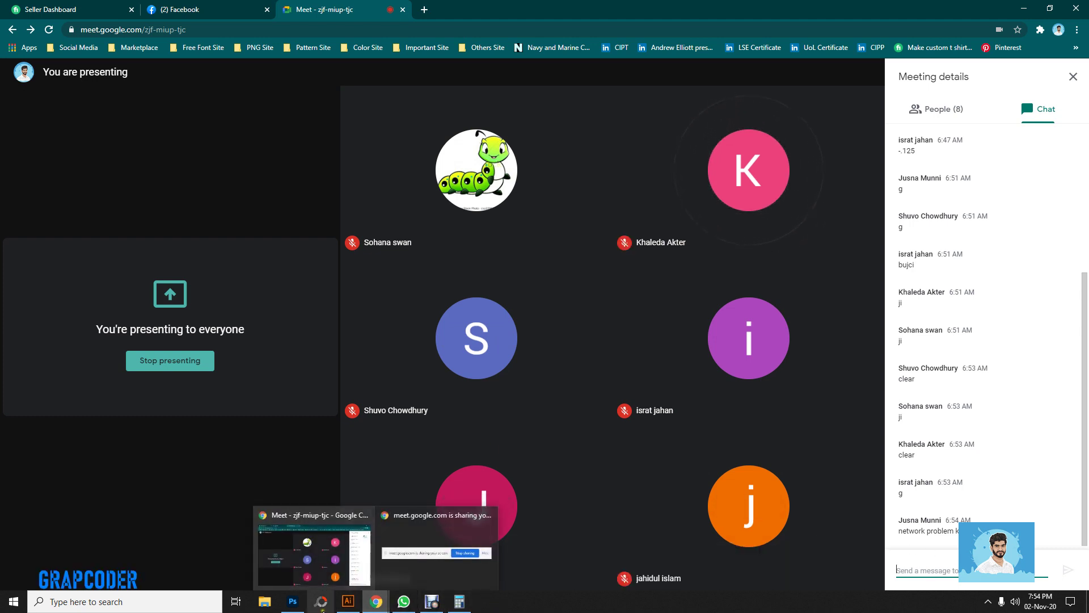
click(292, 606)
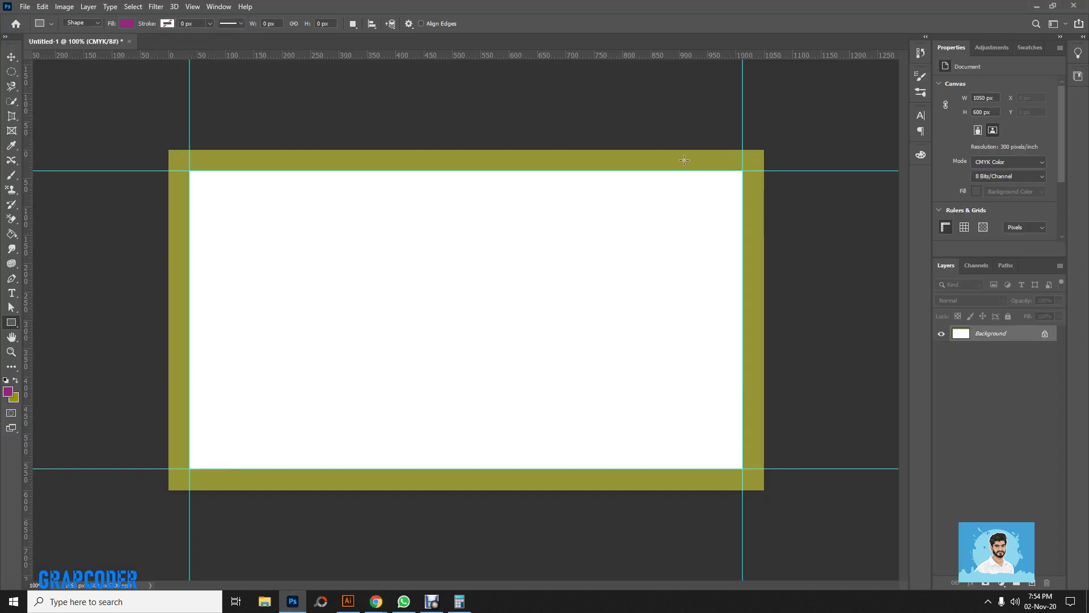
Add guides at the olive border's bottom, left and right outer edges
drag(348, 54, 385, 493)
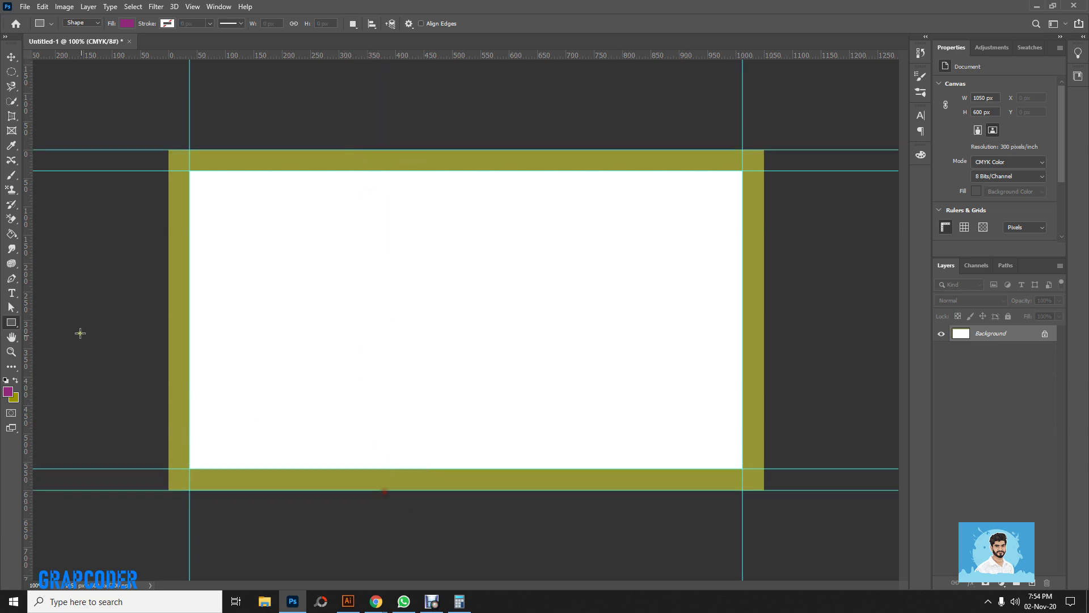
drag(30, 317, 169, 303)
drag(29, 304, 777, 306)
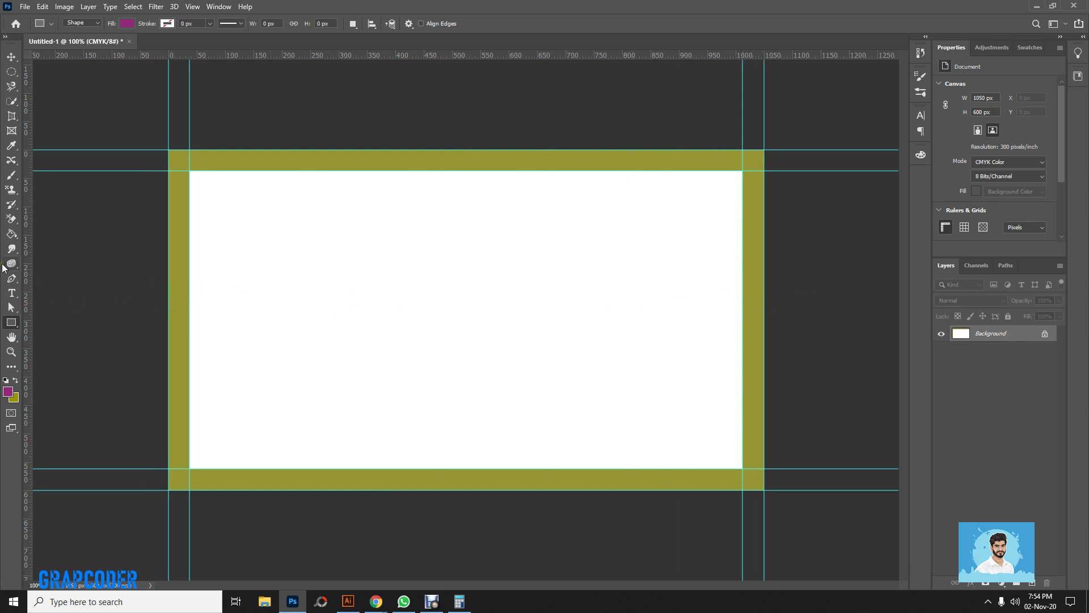
Grow the canvas by 0.25 inch each way to 1125 × 675 px and unlock the Background as Layer 0
click(68, 7)
click(87, 100)
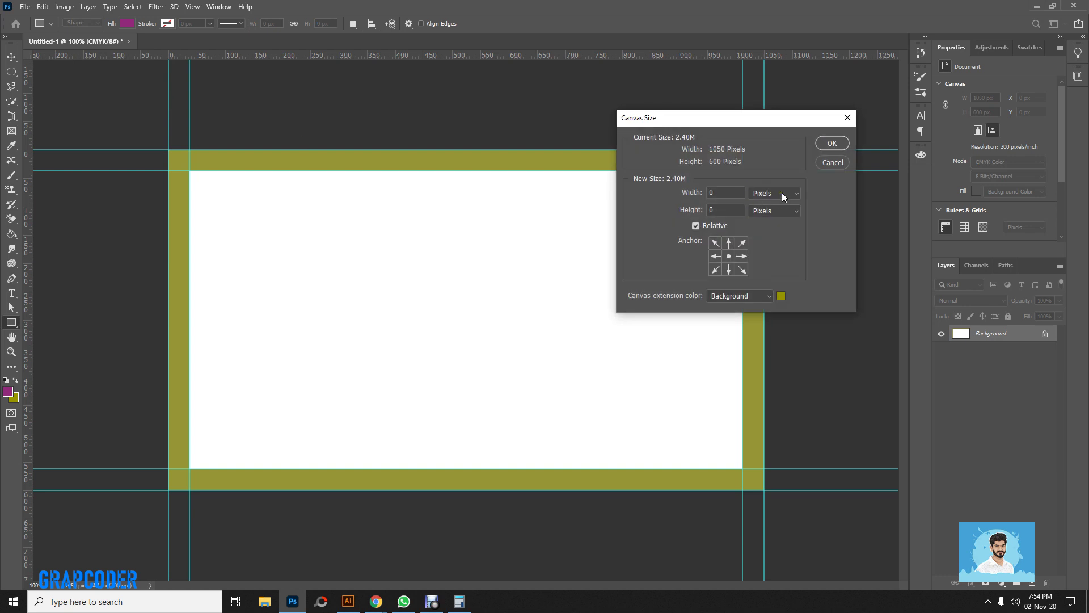
click(767, 192)
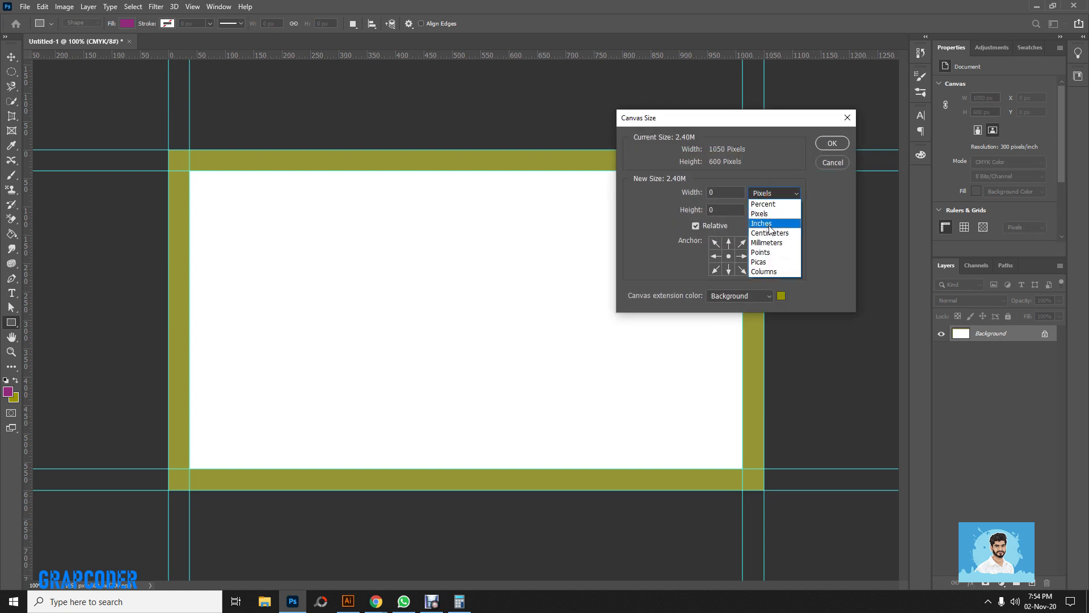
click(770, 223)
text(.)
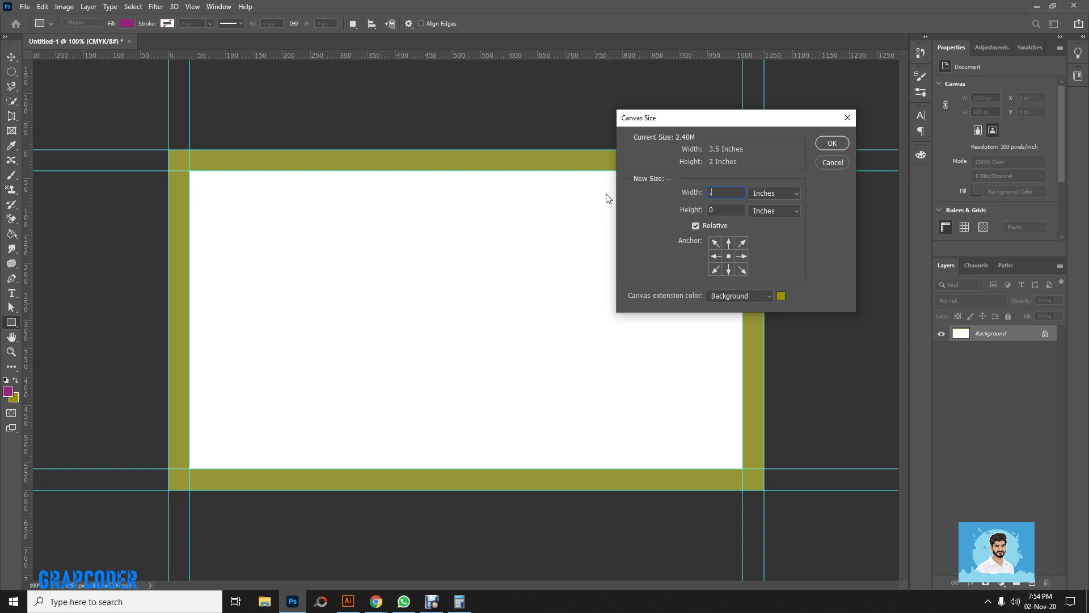
text(225)
key(BackSpace)
key(BackSpace)
key(Tab)
text(.)
text(25)
click(831, 143)
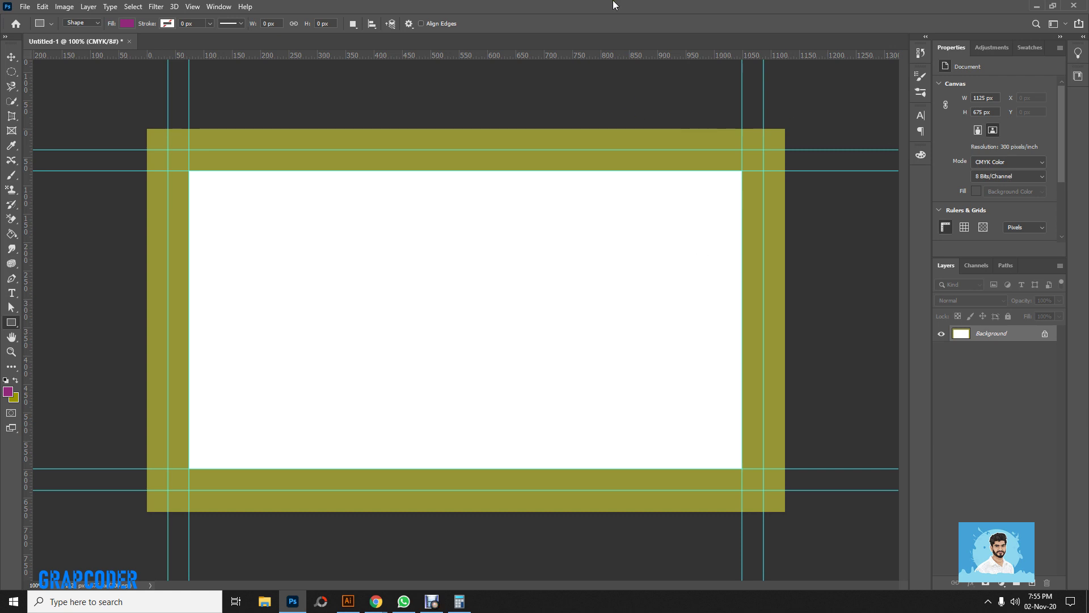
click(1045, 334)
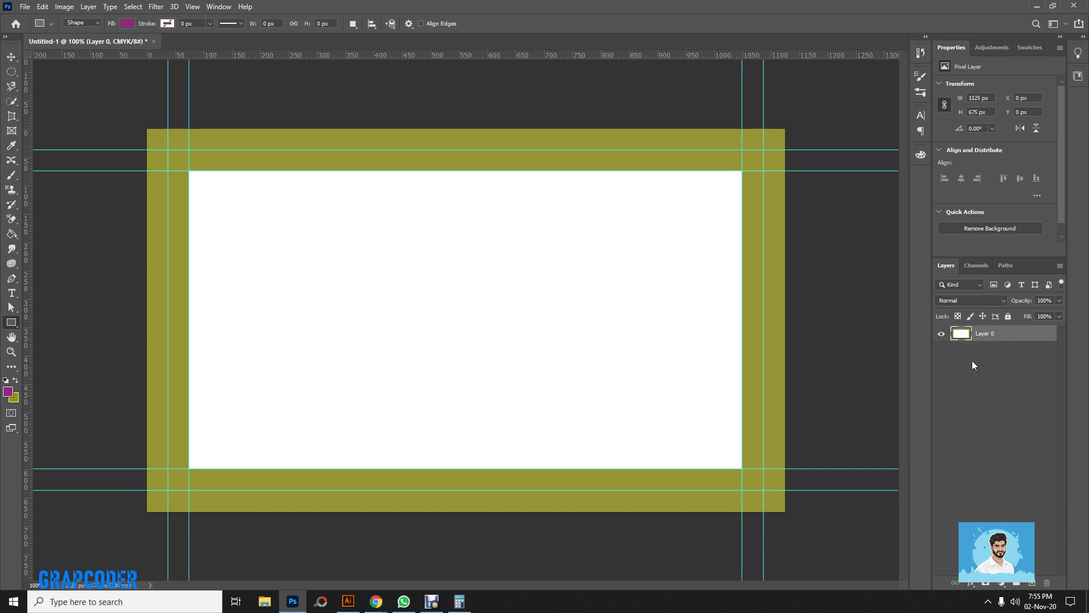
Draw a purple 1124 × 674 px rectangle shape from the canvas's top-left to bottom-right corner
right_click(12, 322)
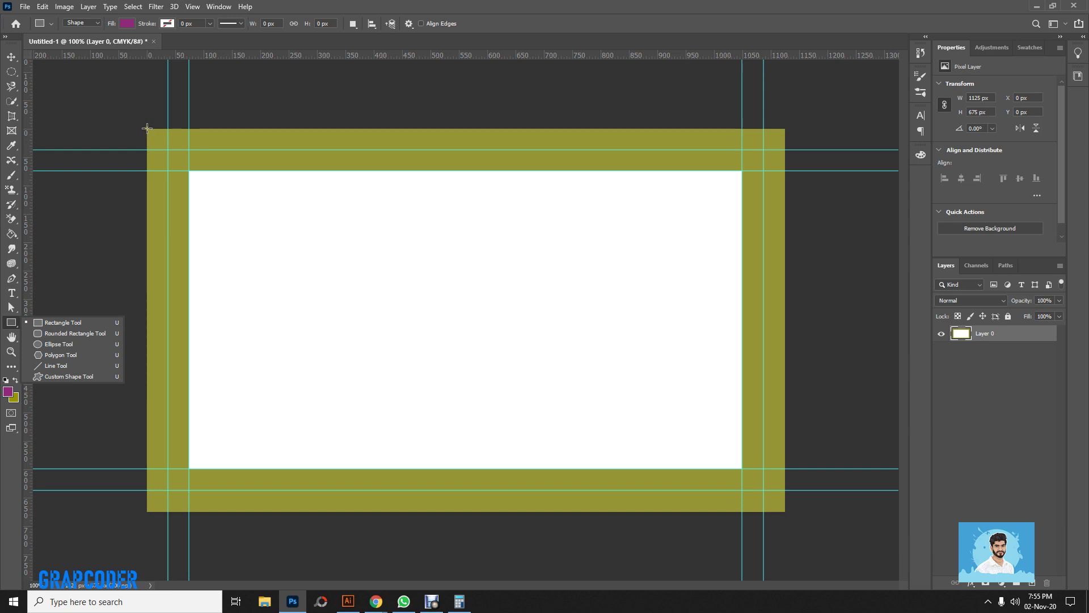
click(147, 129)
mouse_move(147, 129)
mouse_down()
mouse_move(675, 422)
mouse_move(784, 510)
mouse_up()
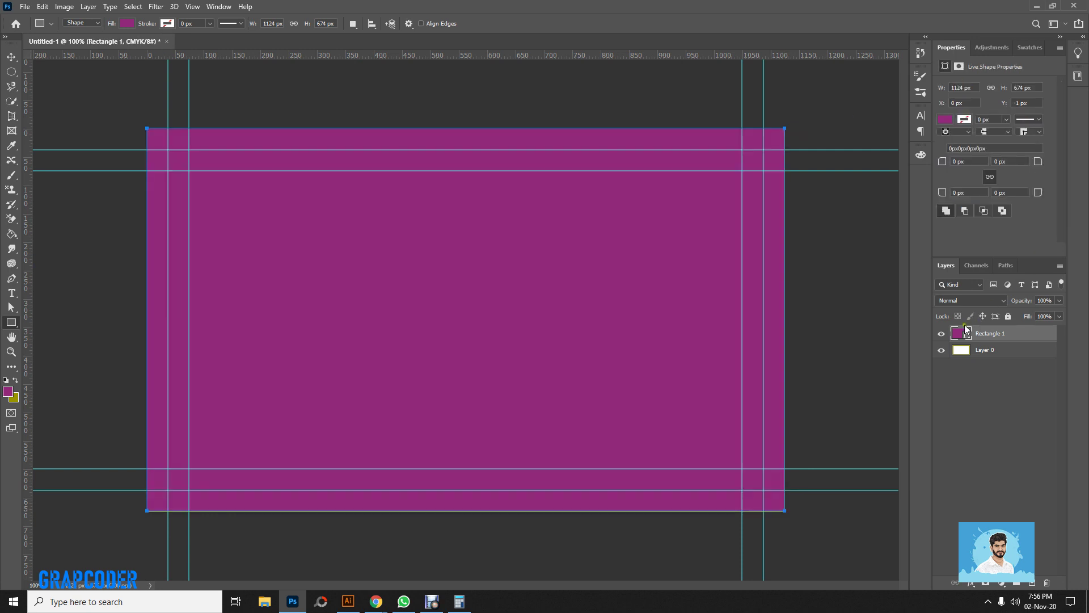
Delete Layer 0 and bring the rectangle's bottom edge into view
click(982, 352)
key(Delete)
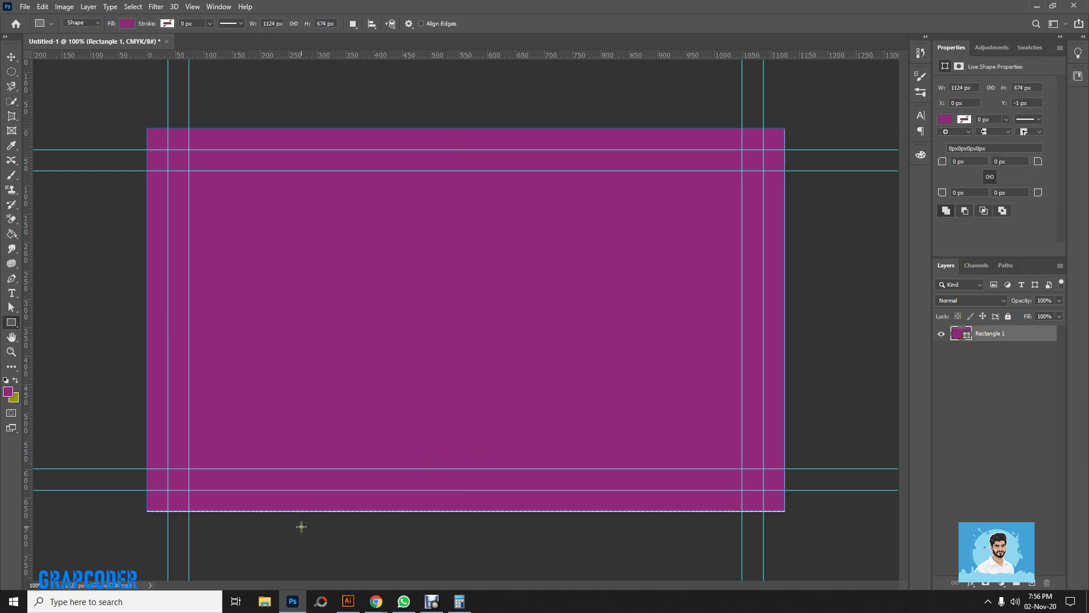
scroll(301, 526, up, 5)
drag(432, 456, 443, 251)
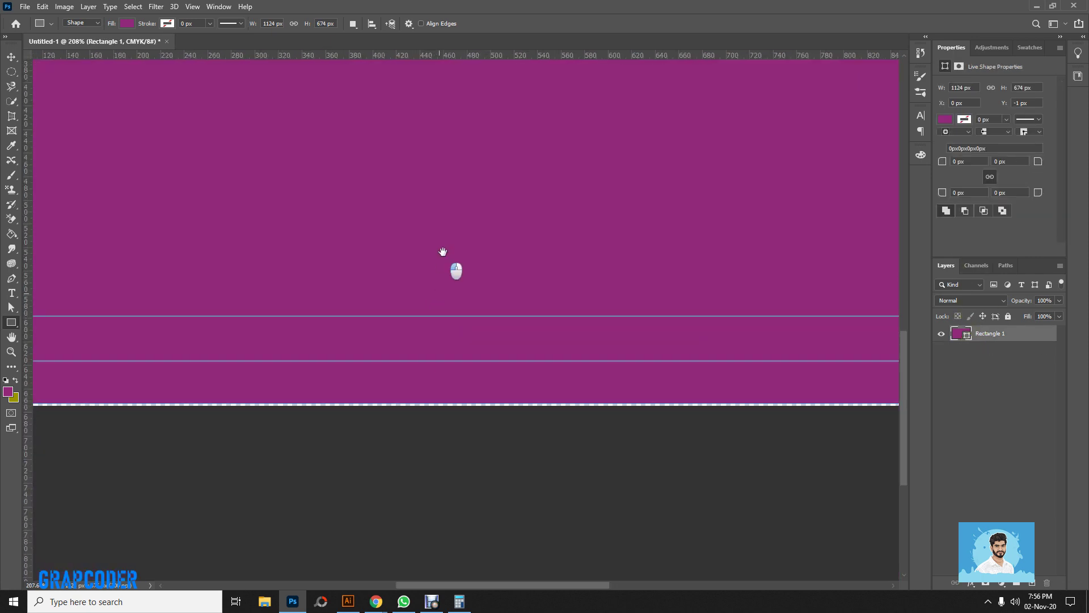
scroll(502, 299, down, 1)
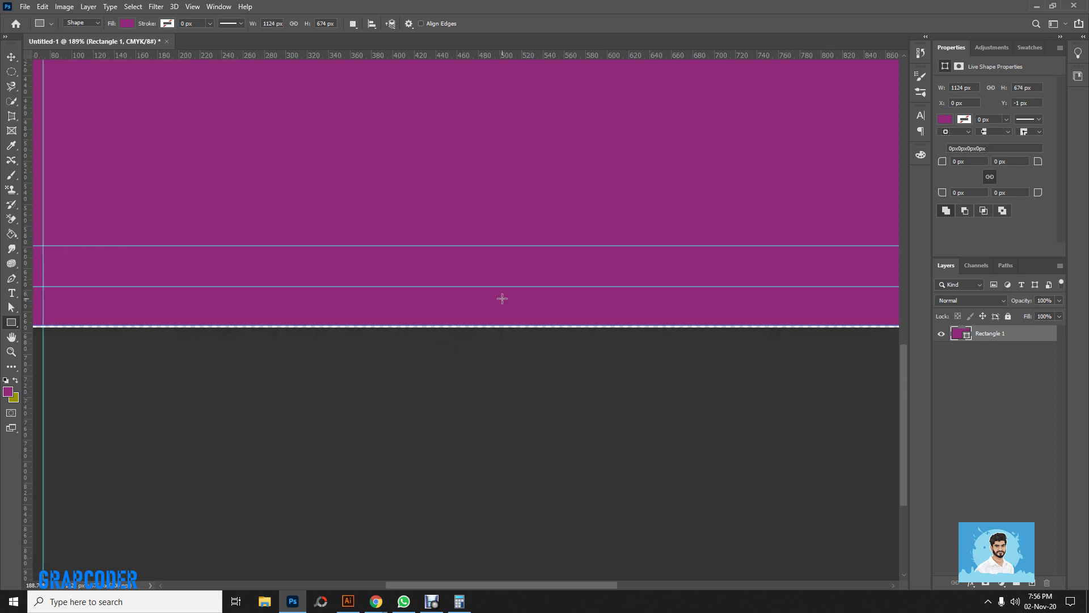
key(ctrl+1)
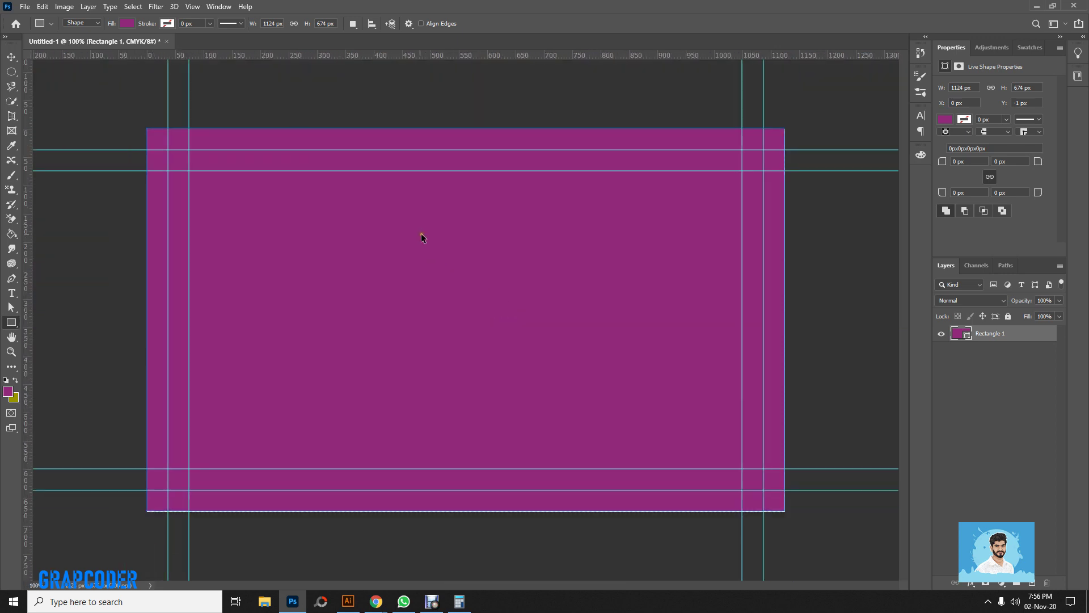
Free-transform the purple rectangle, dragging its bottom edge slightly downward
key(ctrl+t)
scroll(445, 533, up, 1)
scroll(483, 566, up, 3)
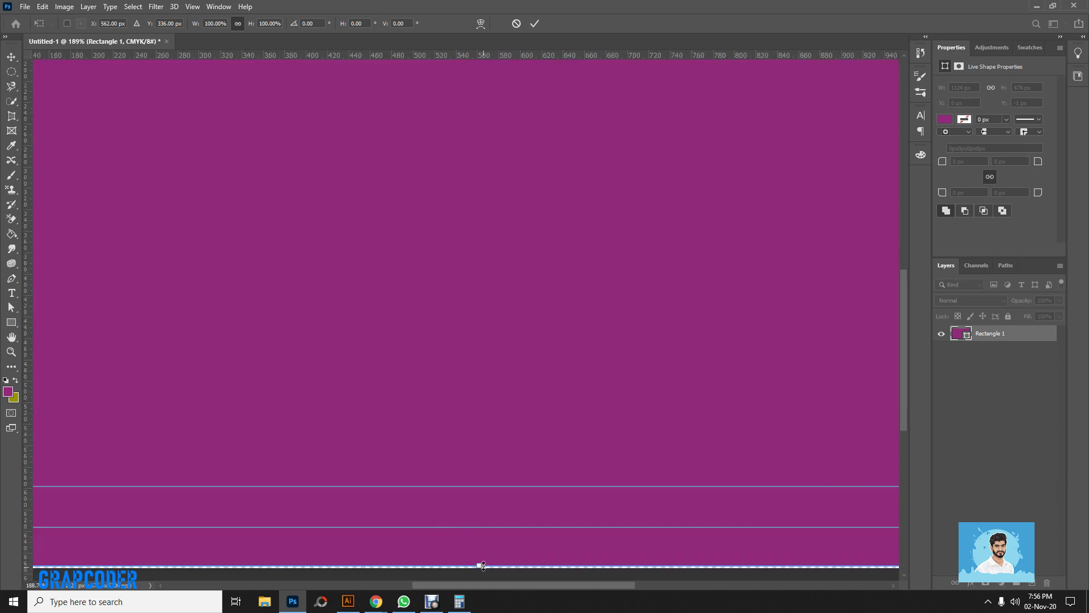
scroll(484, 566, up, 2)
scroll(516, 366, down, 2)
scroll(498, 402, down, 1)
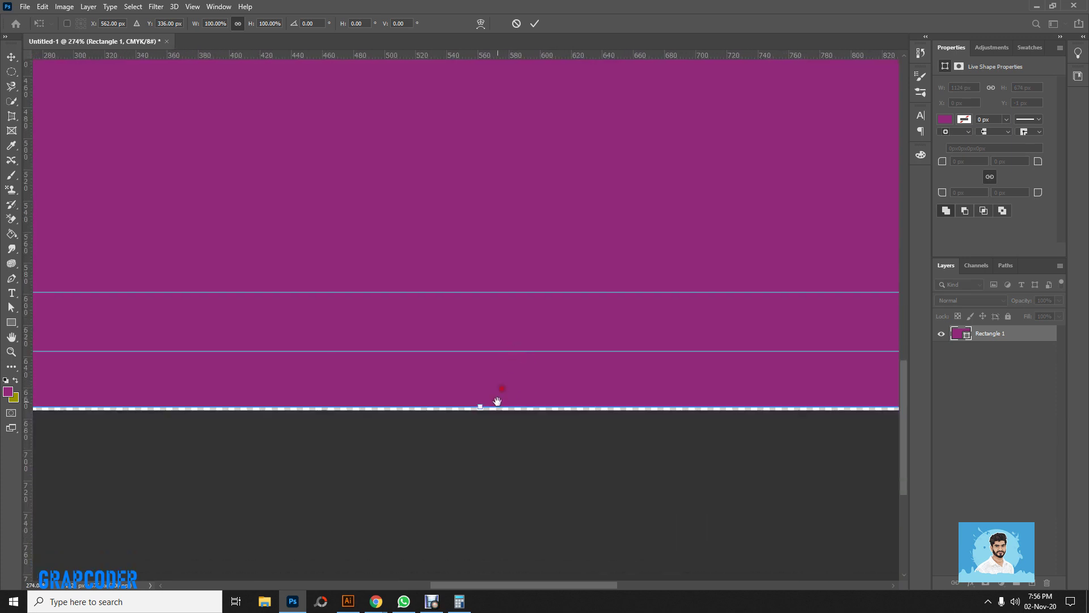
drag(481, 406, 481, 407)
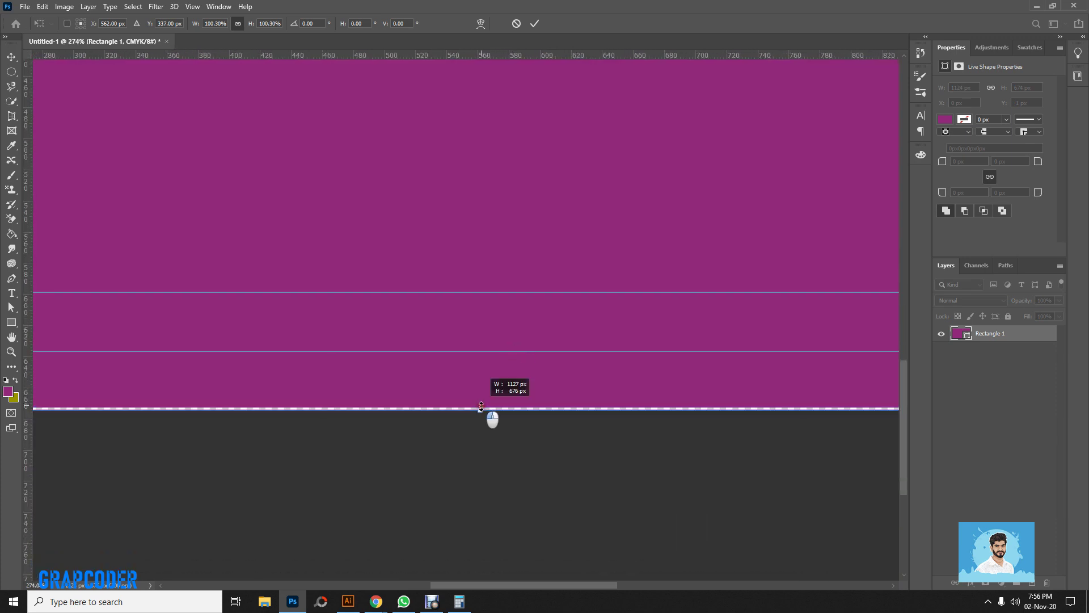
drag(481, 407, 481, 409)
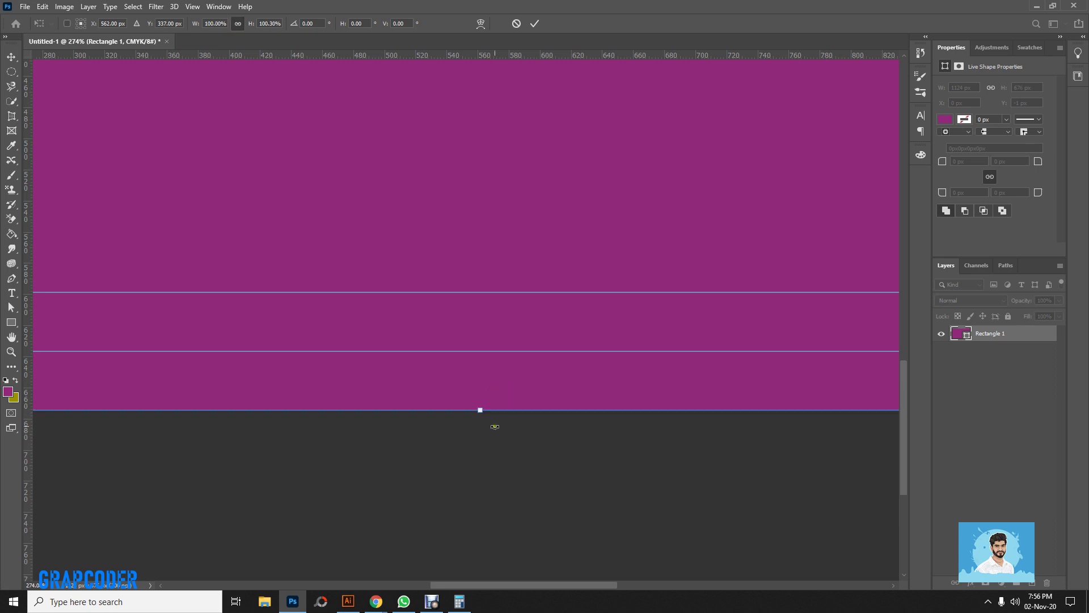
Check the canvas bottom edge and commit the rectangle at 1124 × 676 px
scroll(499, 428, down, 1)
scroll(502, 431, down, 3)
scroll(502, 431, down, 2)
scroll(502, 431, down, 2)
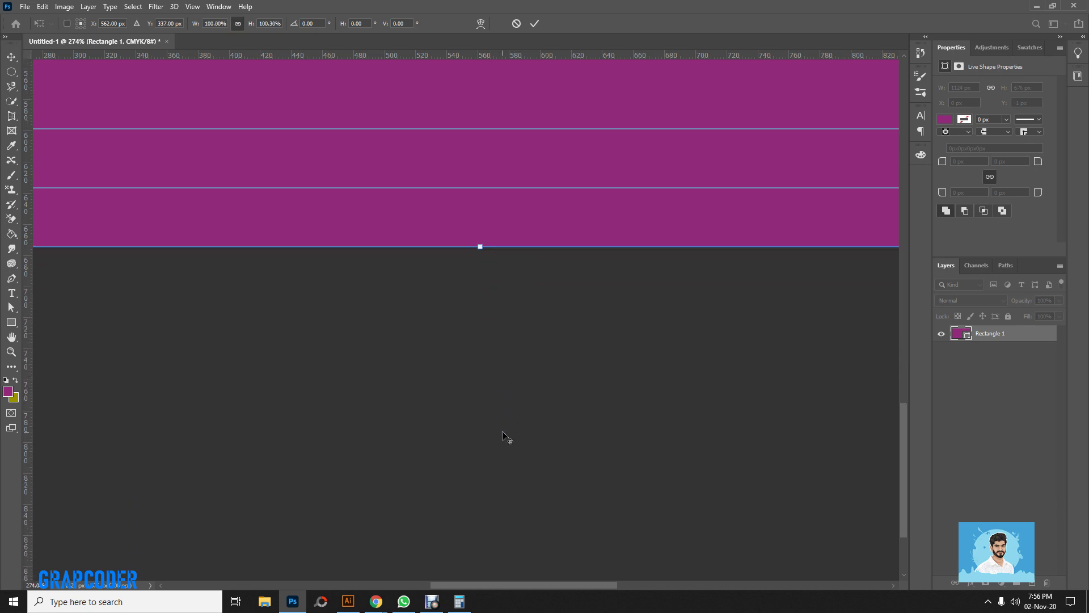
scroll(502, 431, down, 2)
key(alt+space)
key(Escape)
mouse_move(573, 418)
mouse_down()
mouse_move(564, 214)
mouse_move(584, 409)
mouse_move(567, 348)
mouse_up()
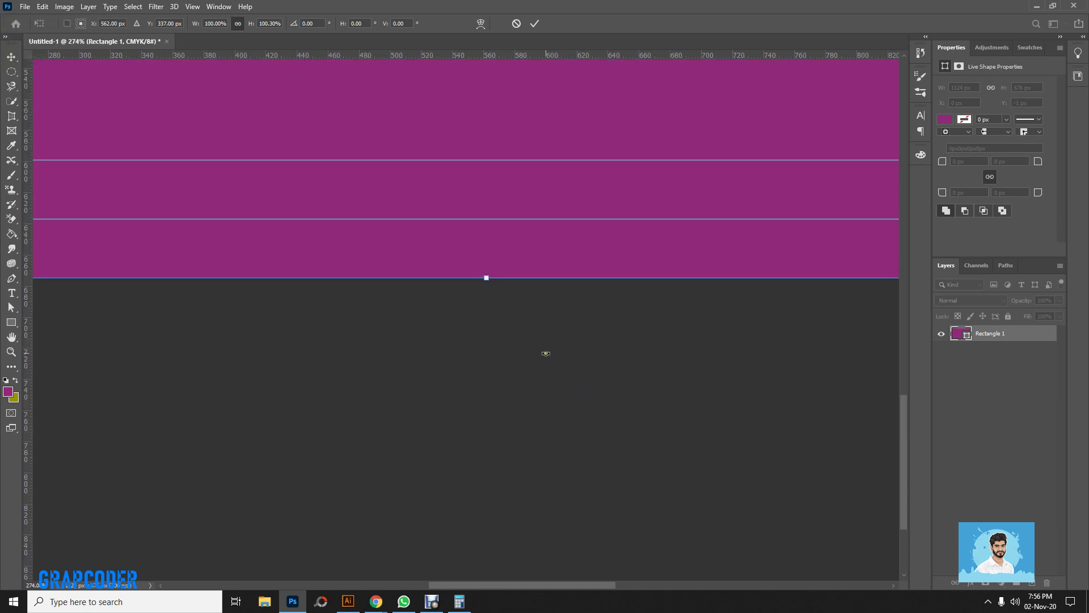
scroll(546, 353, down, 3)
scroll(548, 346, down, 2)
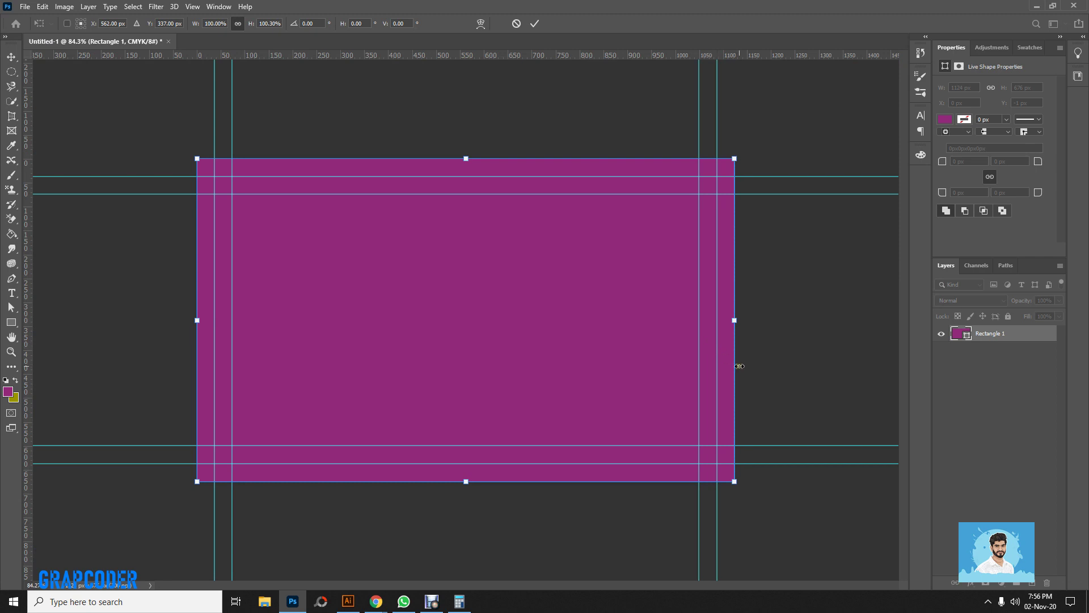
key(Return)
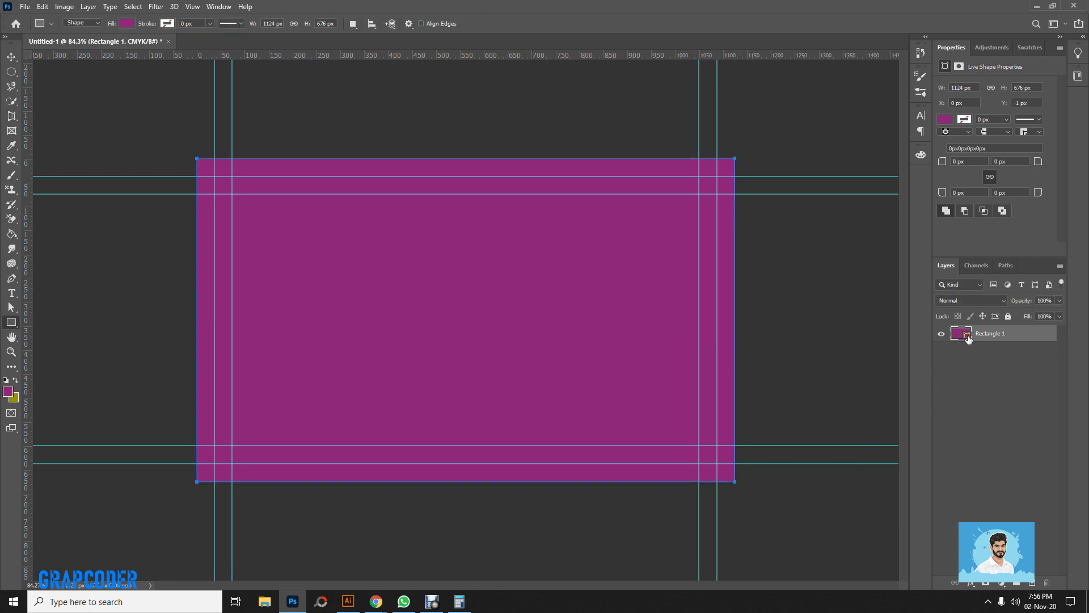
Change the full-canvas rectangle's fill from purple to dark grey #2f2f2f
double_click(967, 336)
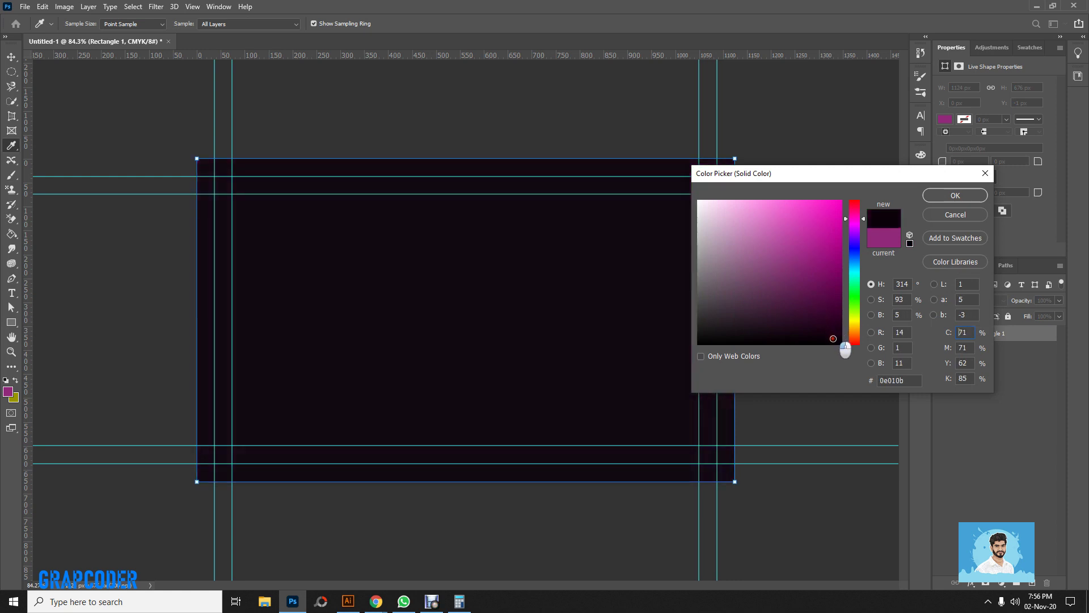
drag(840, 333, 801, 341)
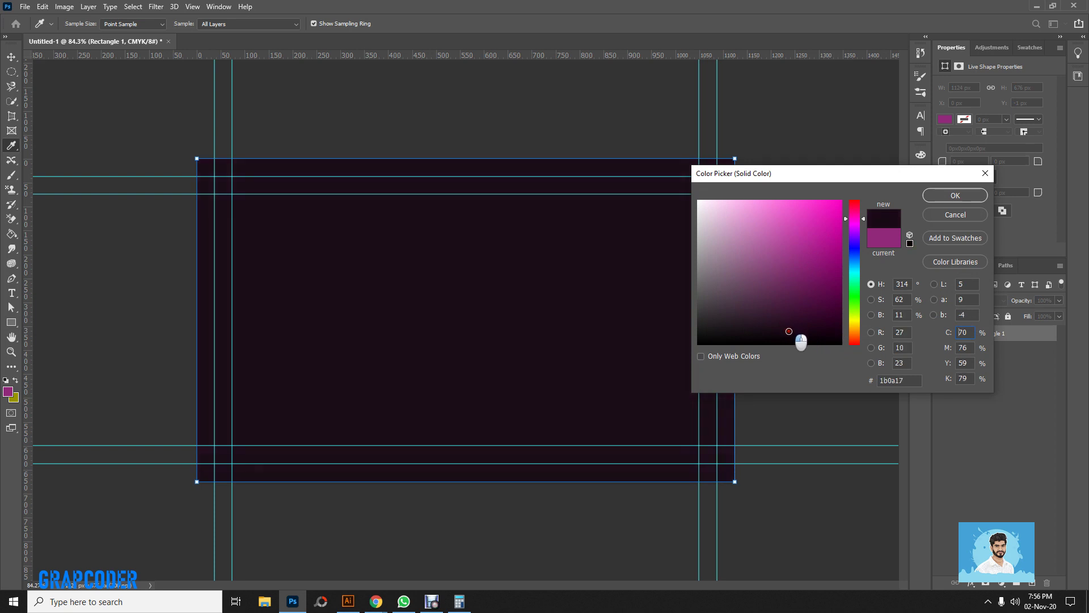
click(914, 382)
text(2f2)
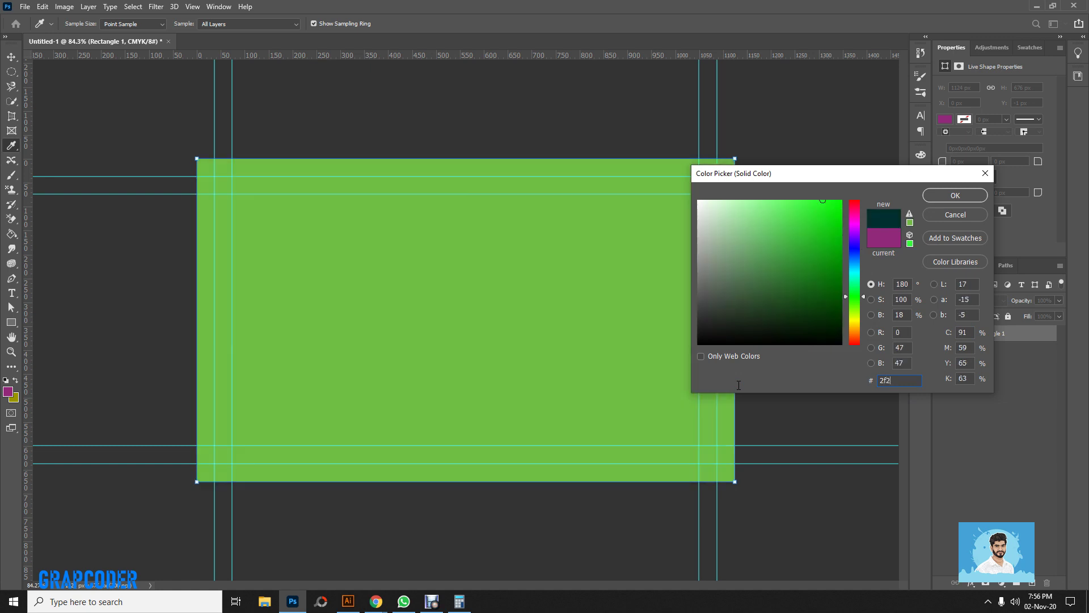
text(f2f)
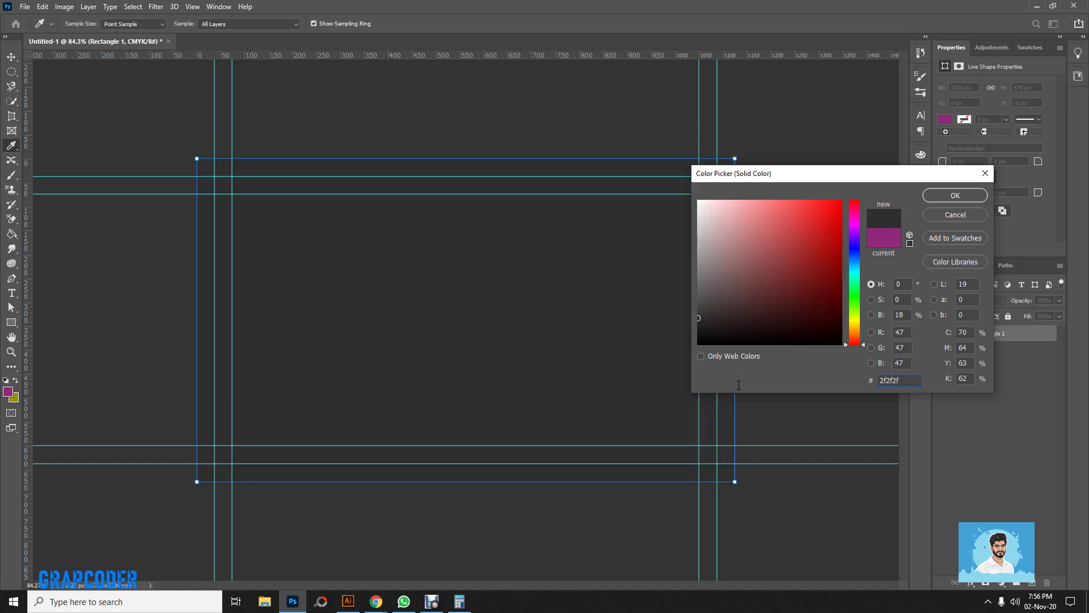
click(956, 195)
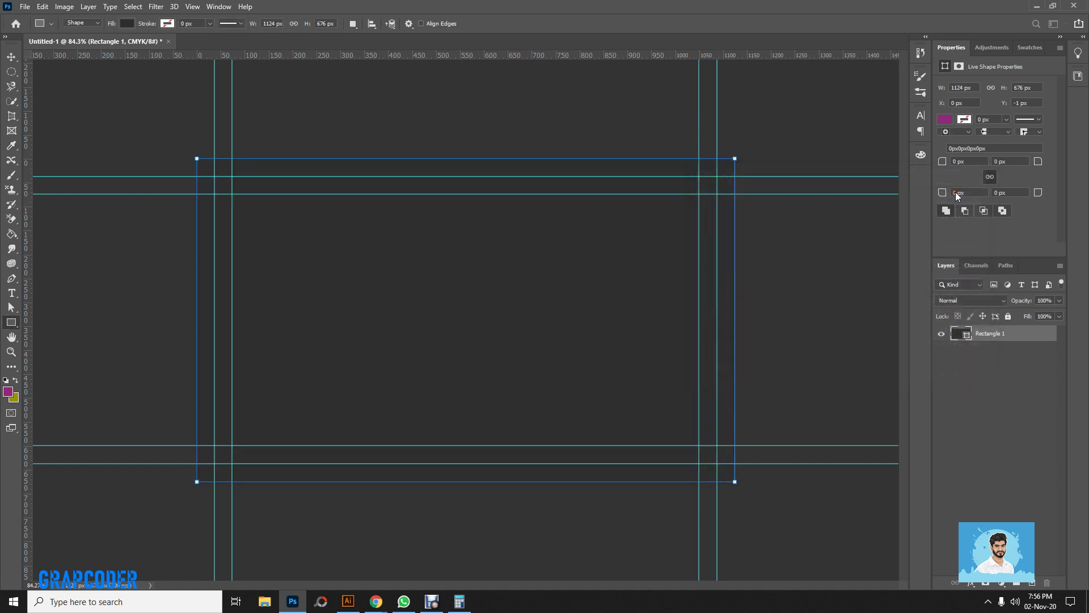
click(12, 57)
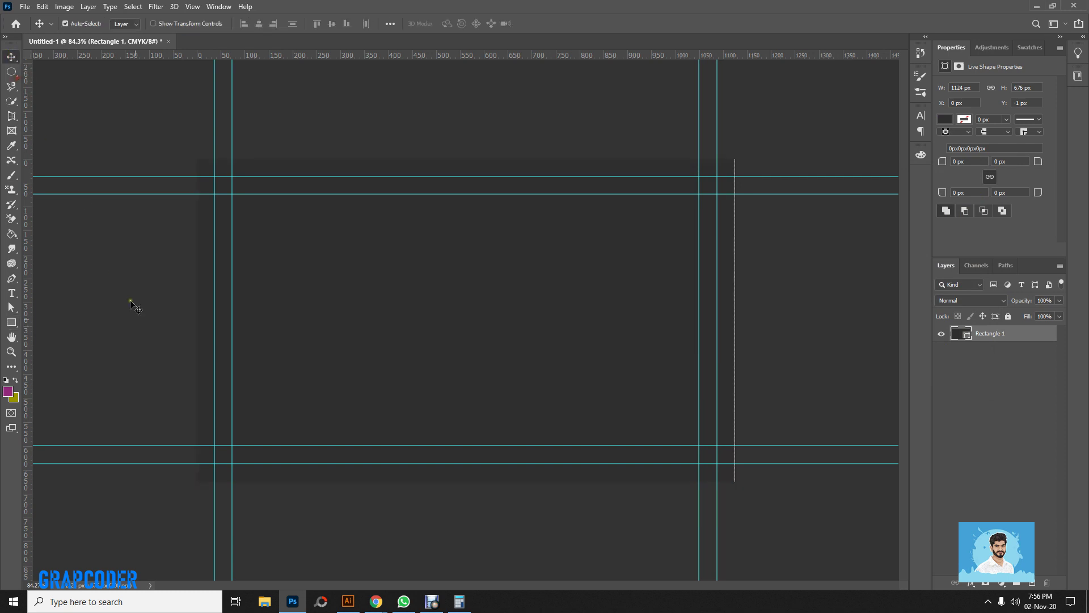
Rename the dark grey rectangle layer to BG
double_click(986, 335)
text(BG)
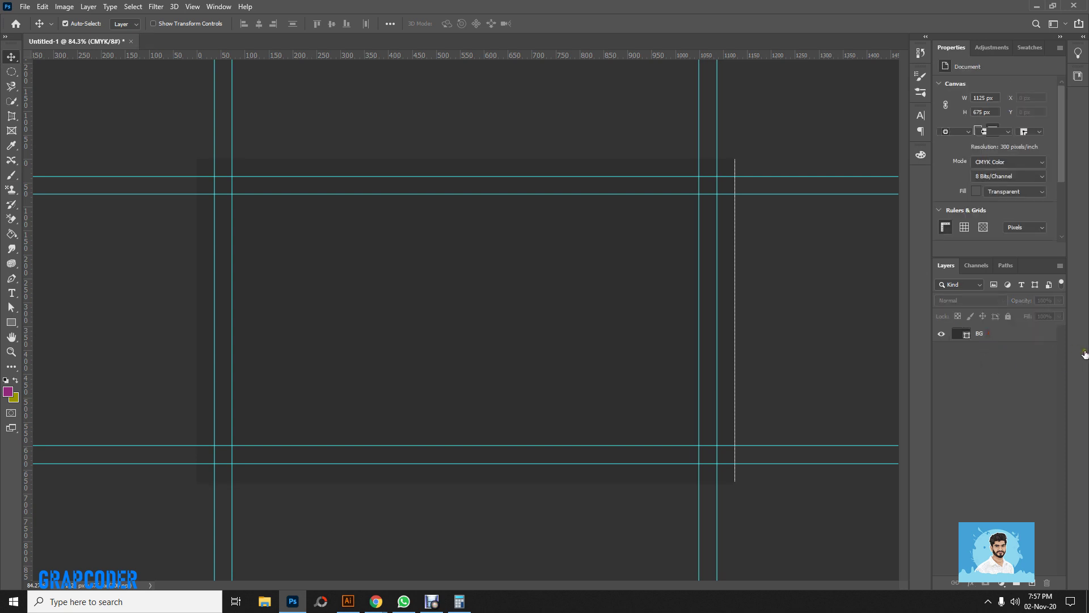
key(Return)
Group the BG layer, then ungroup it so BG stands alone
key(ctrl+g)
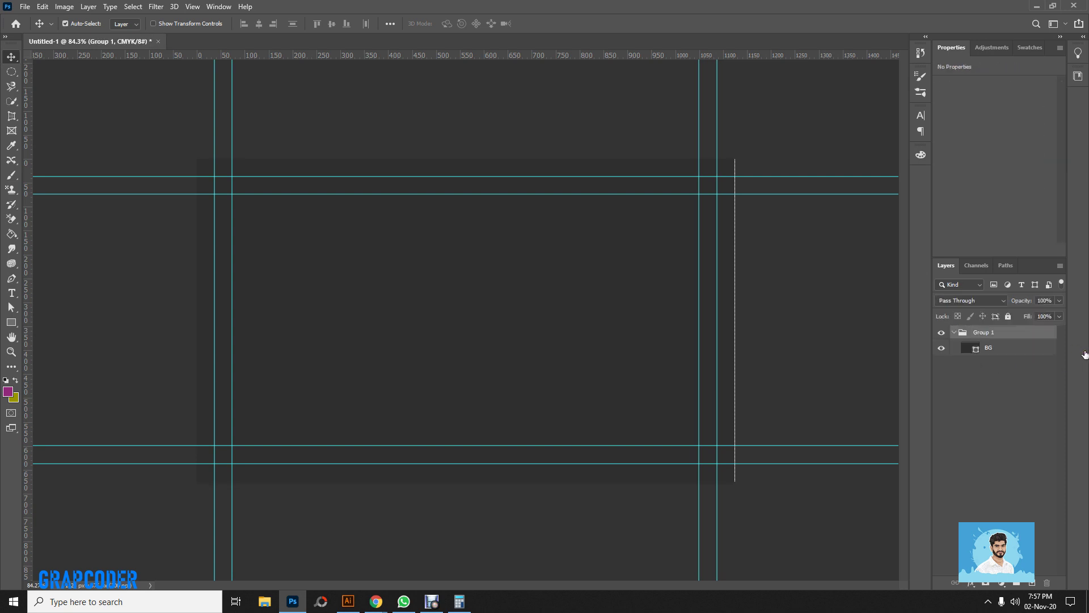
double_click(1010, 335)
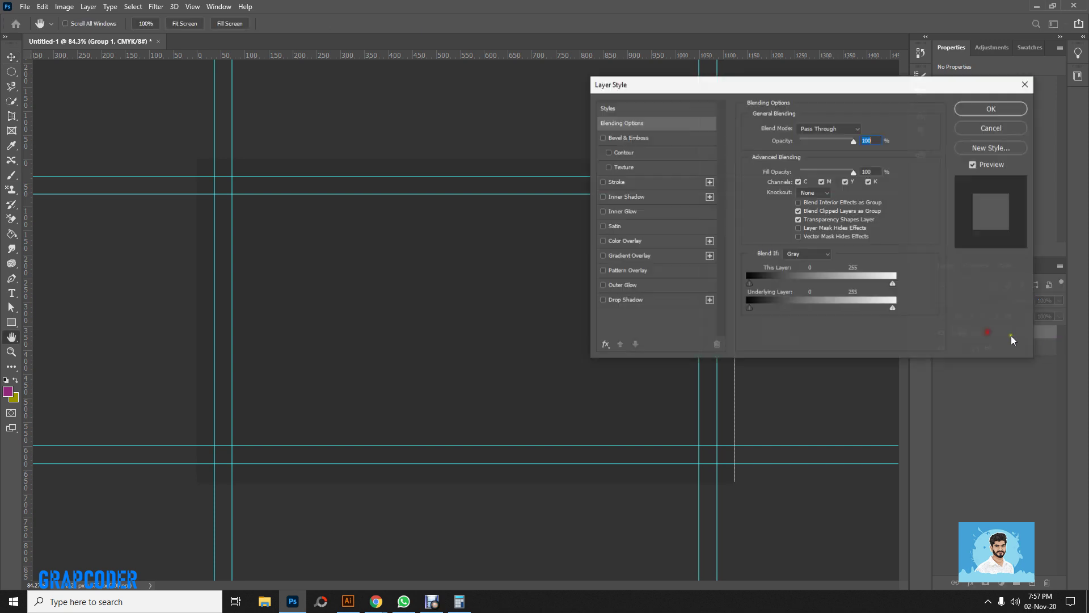
click(1003, 129)
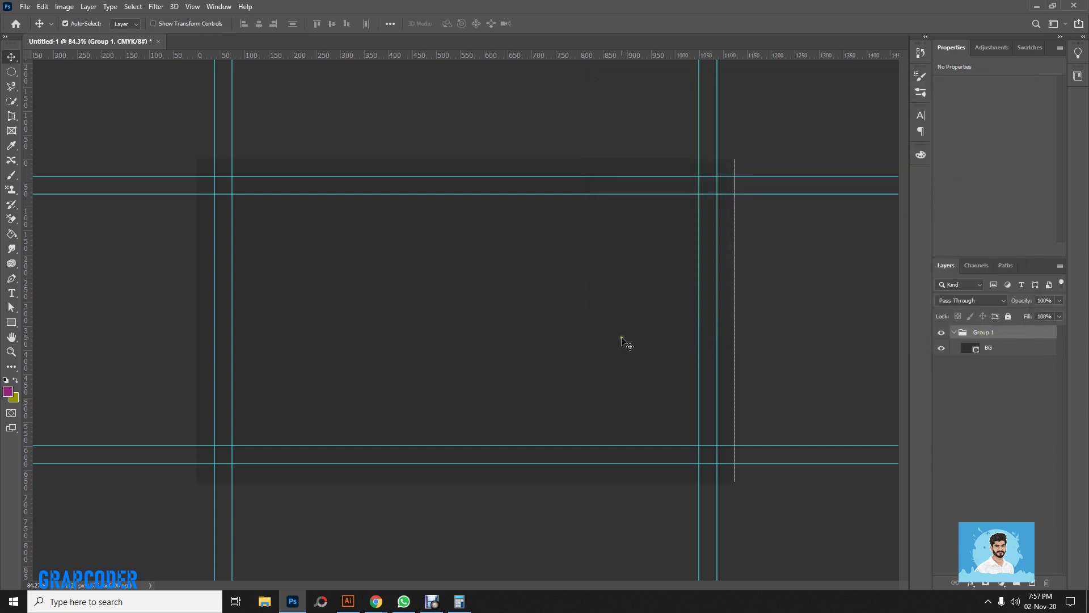
key(ctrl+shift+g)
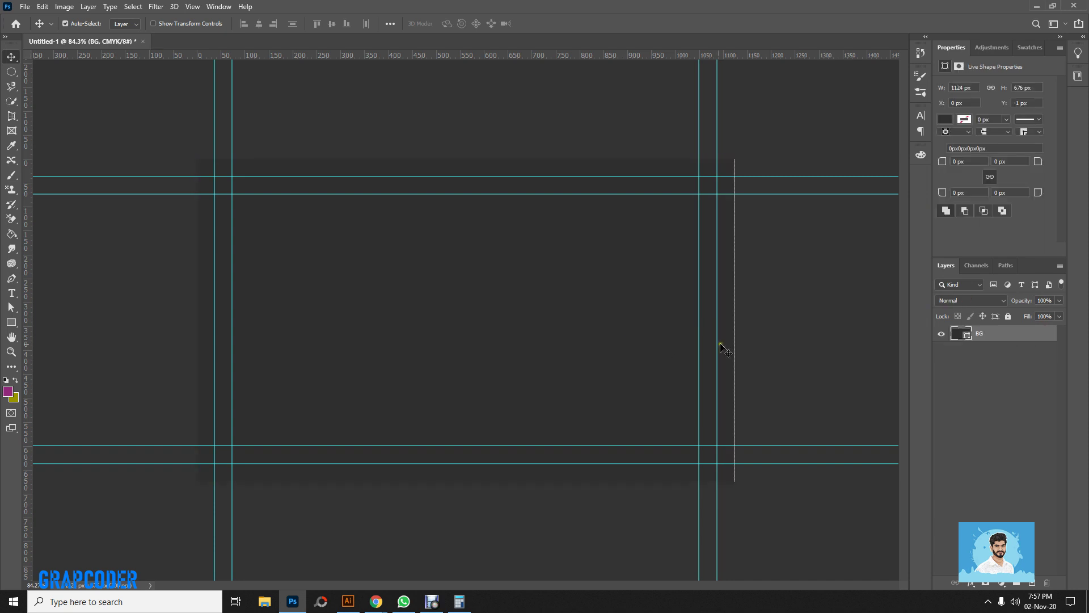
Widen the BG rectangle past the canvas edges to about 1126 × 677 px
key(Right)
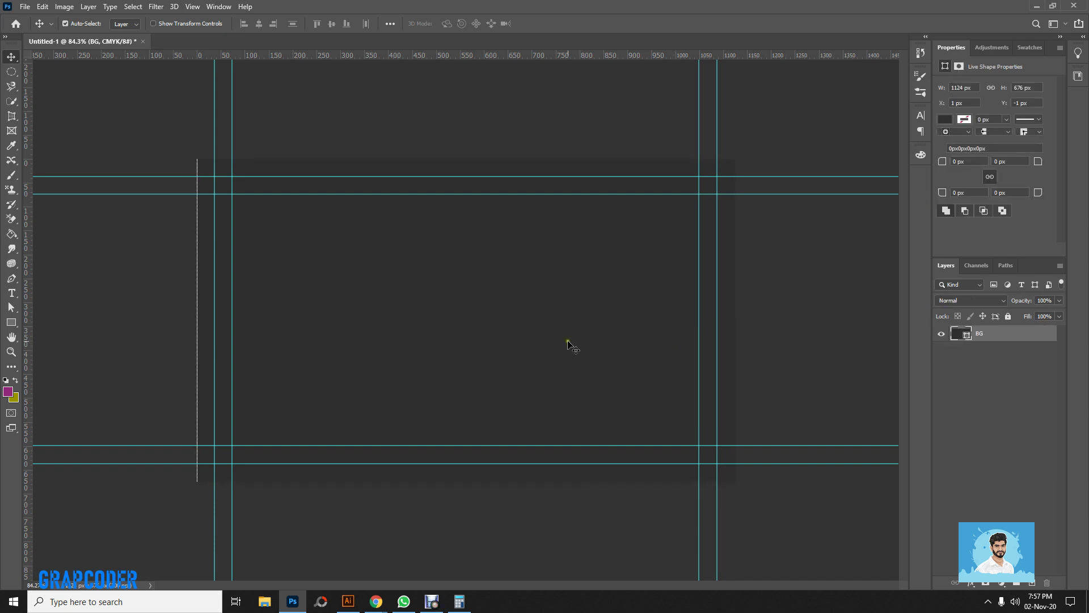
key(Left)
key(Left)
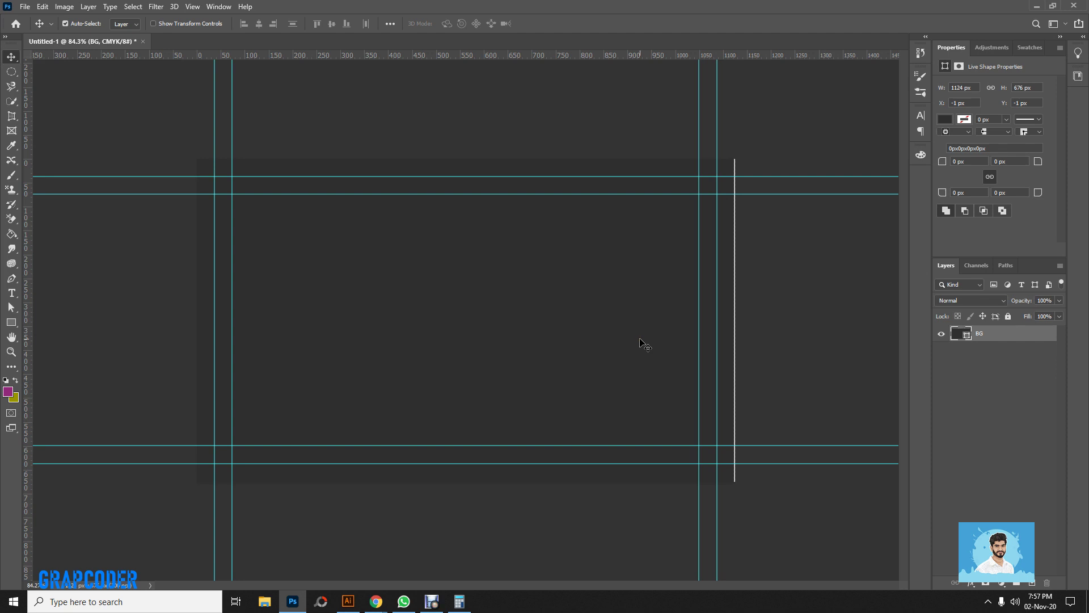
key(ctrl+t)
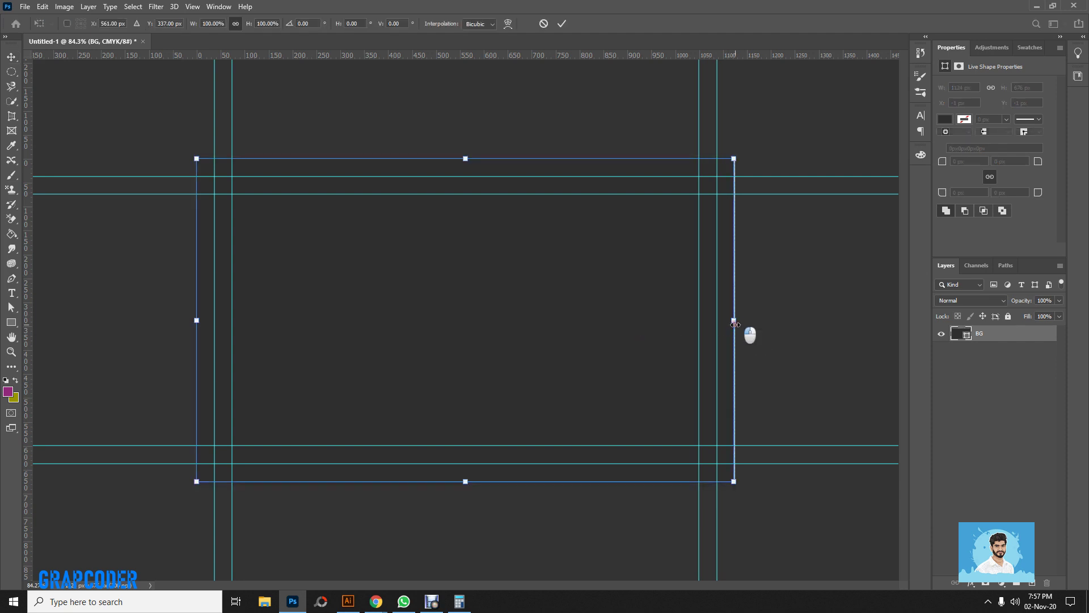
drag(734, 320, 736, 319)
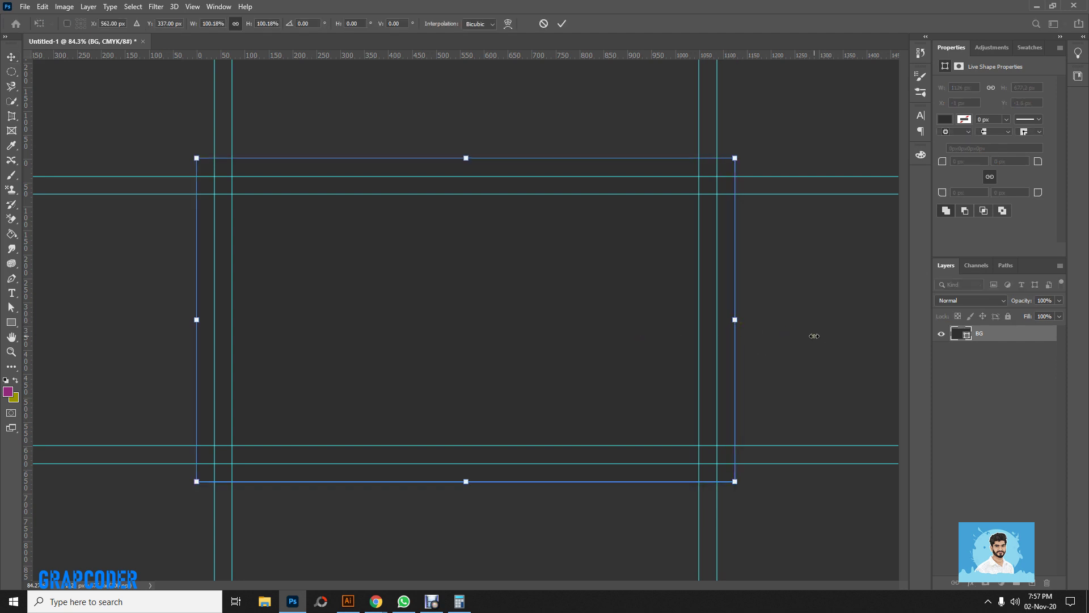
key(Return)
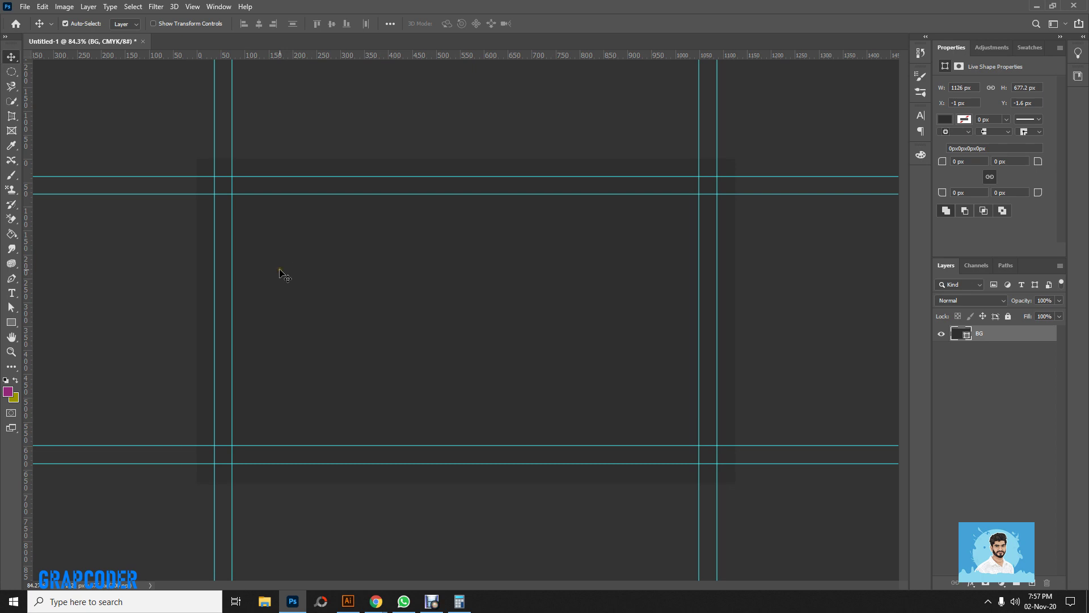
right_click(824, 108)
Set the pasteboard to Light Gray and put BG in a group named Background
click(854, 154)
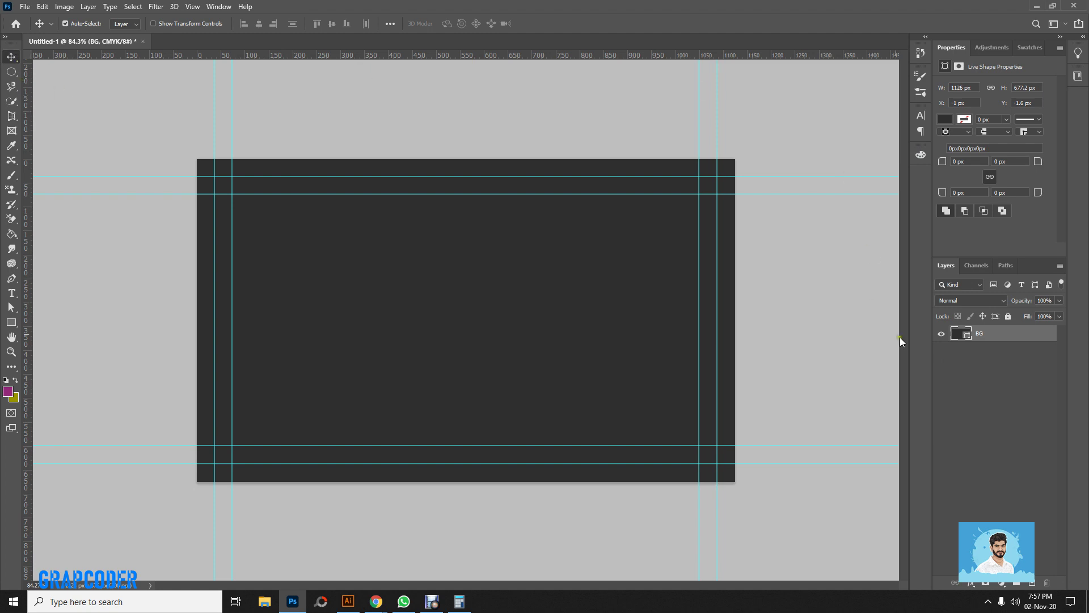
click(979, 389)
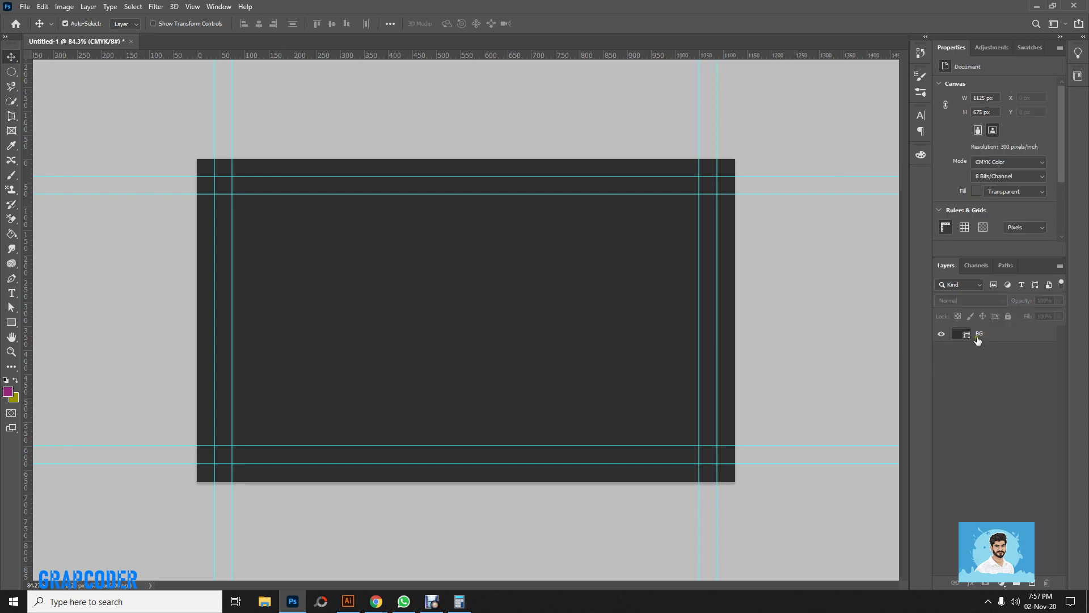
click(1018, 334)
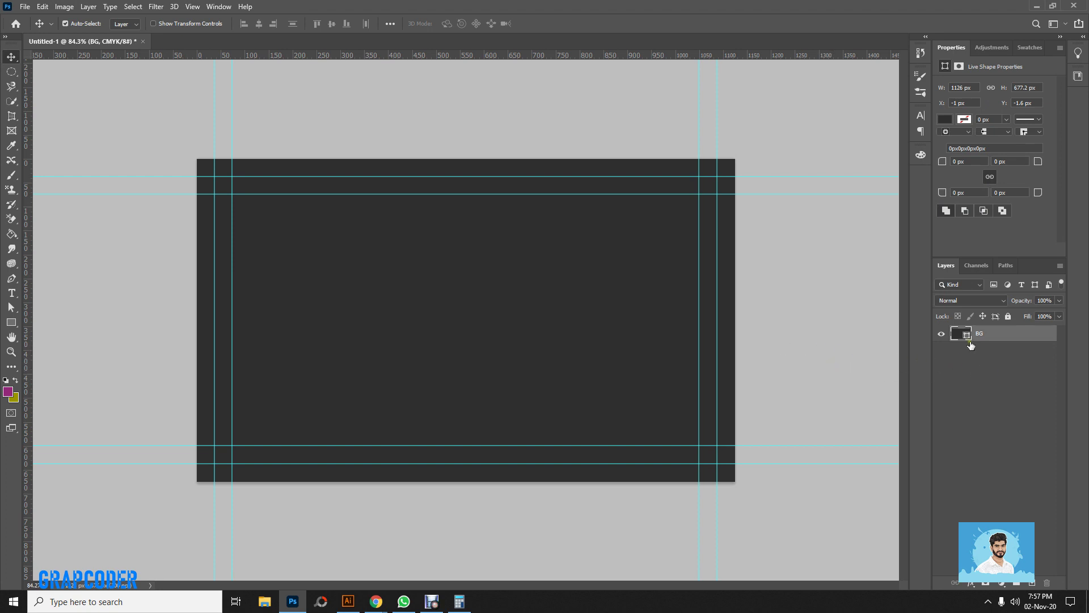
key(ctrl+g)
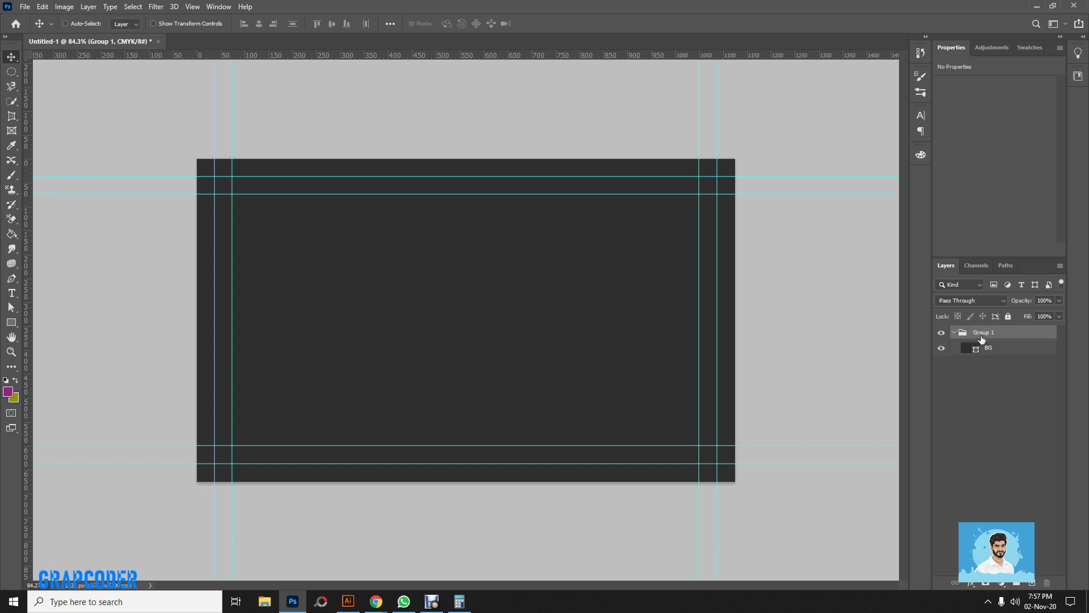
double_click(982, 337)
text(Background)
click(1030, 451)
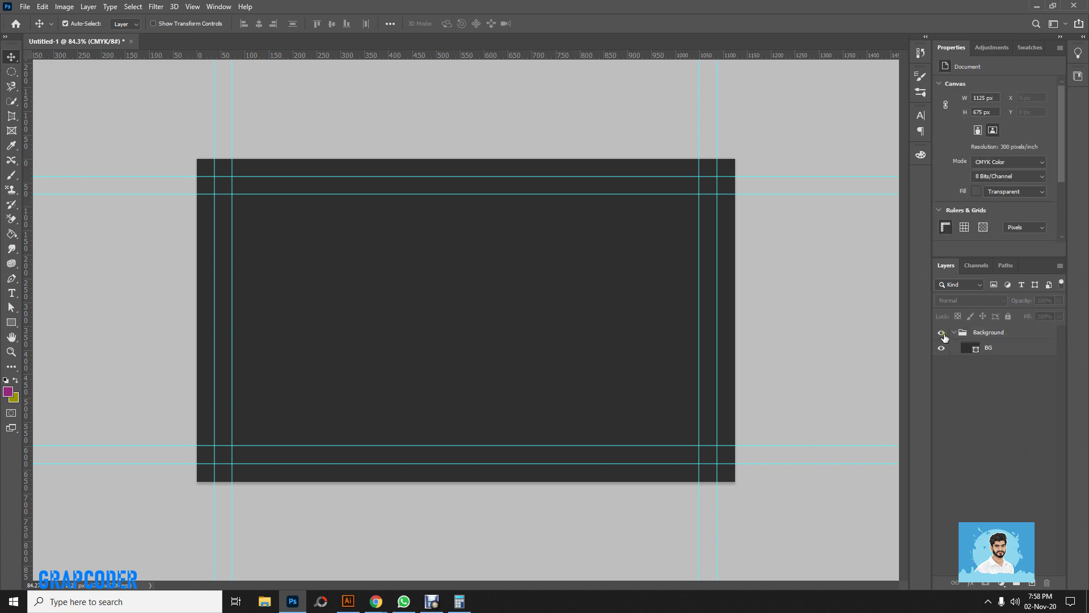
Duplicate BG and move the BG copy above the Background group
click(953, 333)
click(954, 332)
double_click(988, 347)
key(Return)
click(1048, 359)
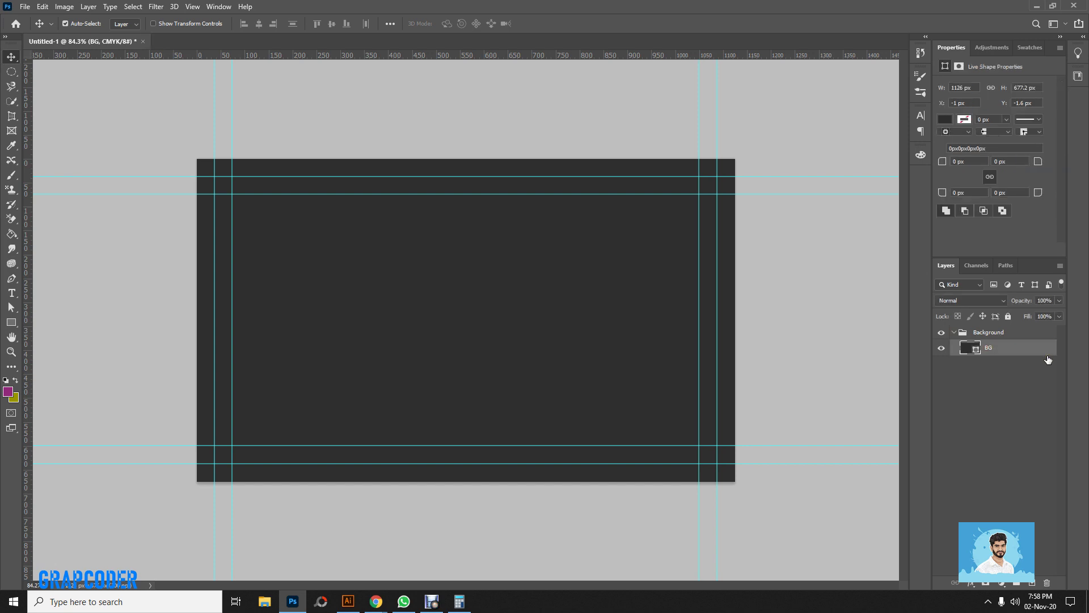
key(ctrl+j)
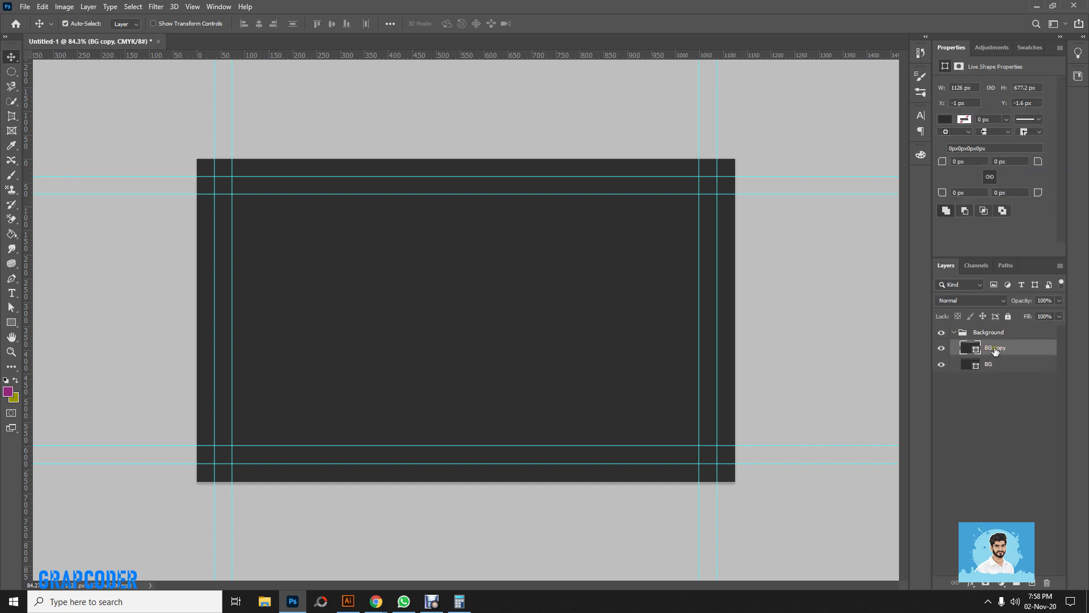
drag(997, 349, 987, 327)
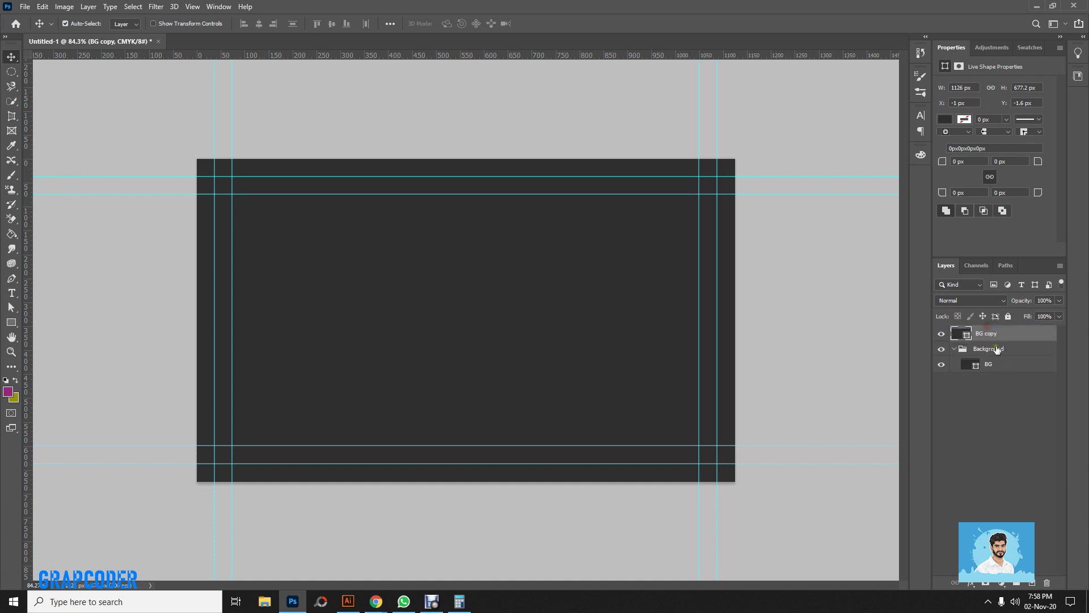
Lock and collapse the Background group, then check layer visibility with the eye icons
click(994, 349)
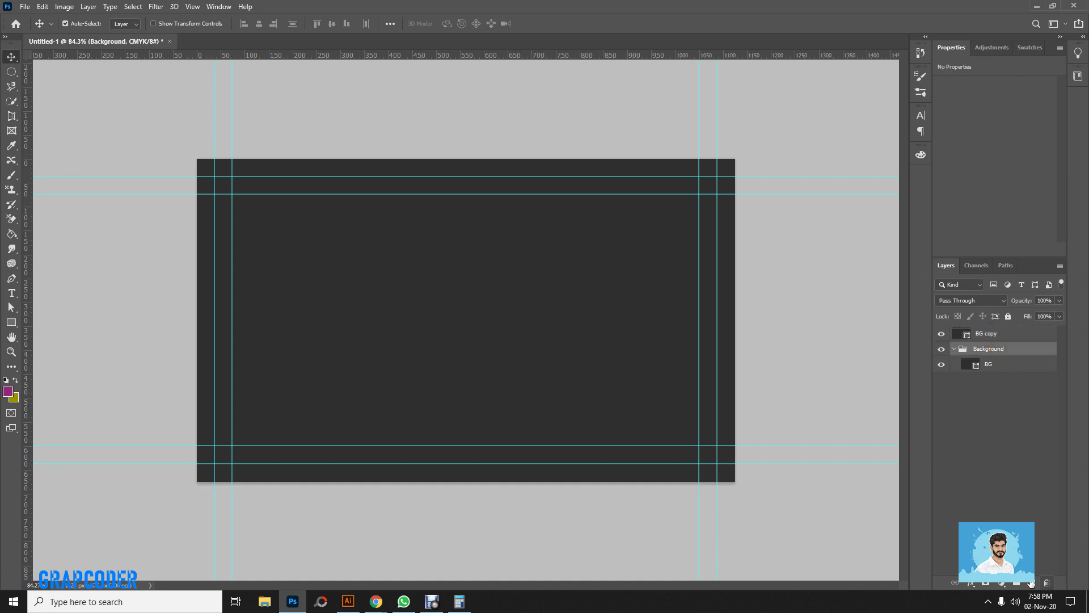
click(1009, 316)
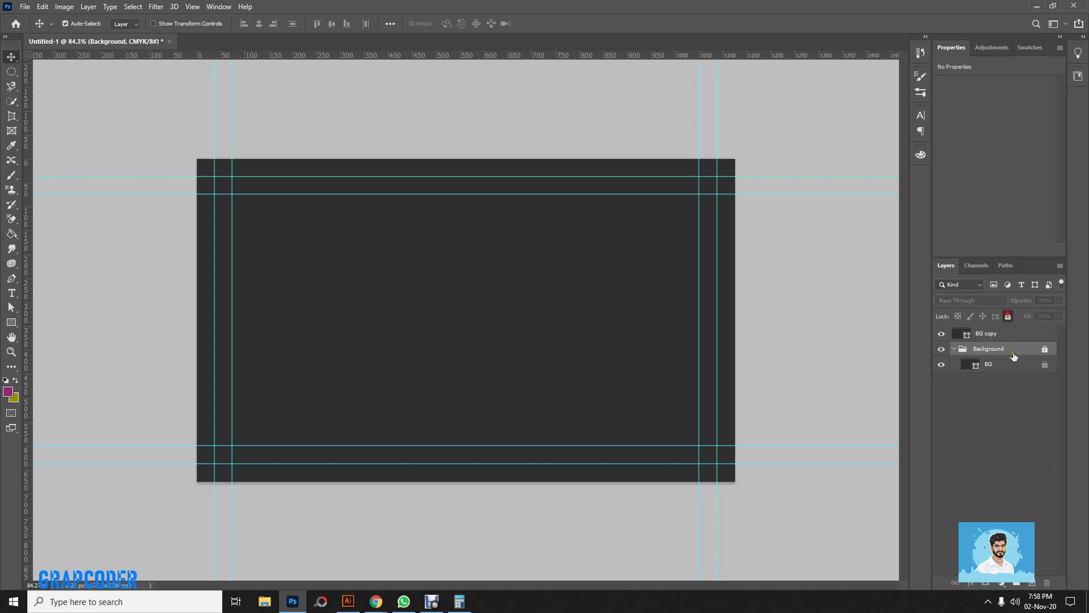
click(955, 349)
click(942, 364)
click(940, 350)
click(941, 349)
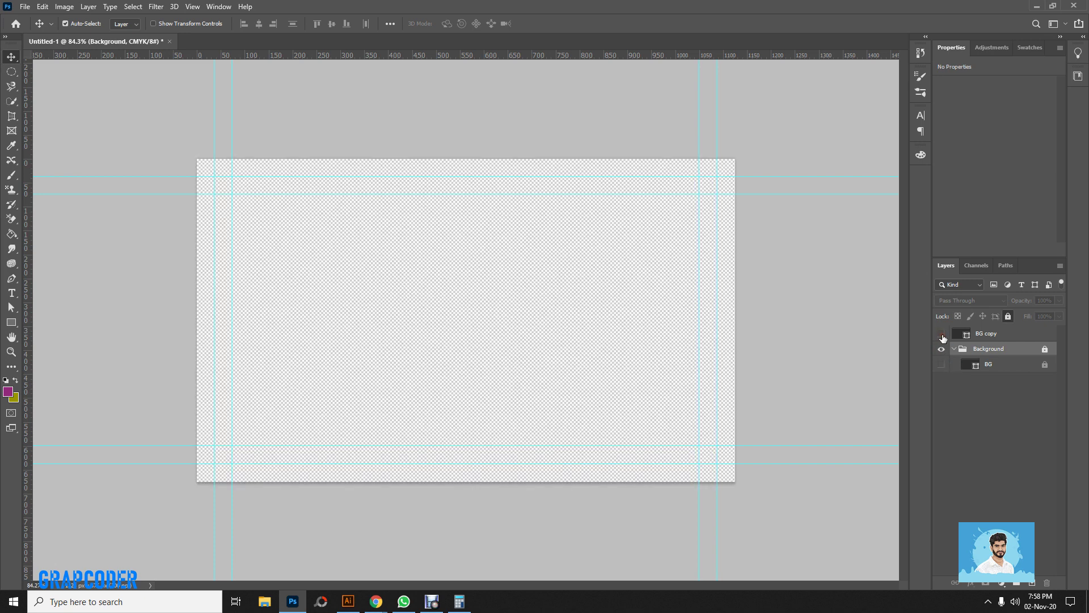
click(942, 334)
click(942, 364)
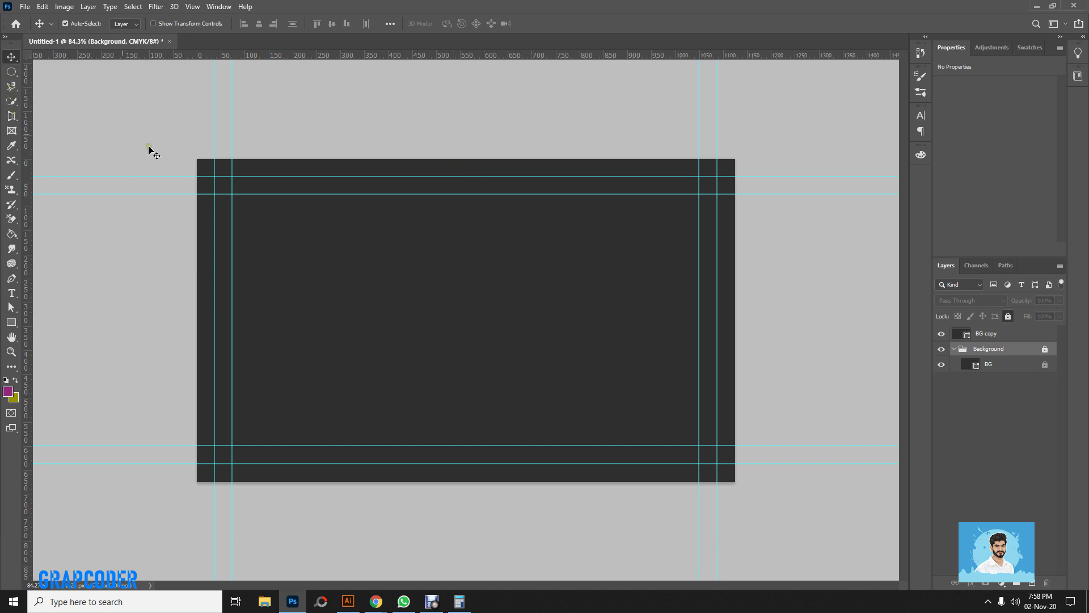
click(990, 335)
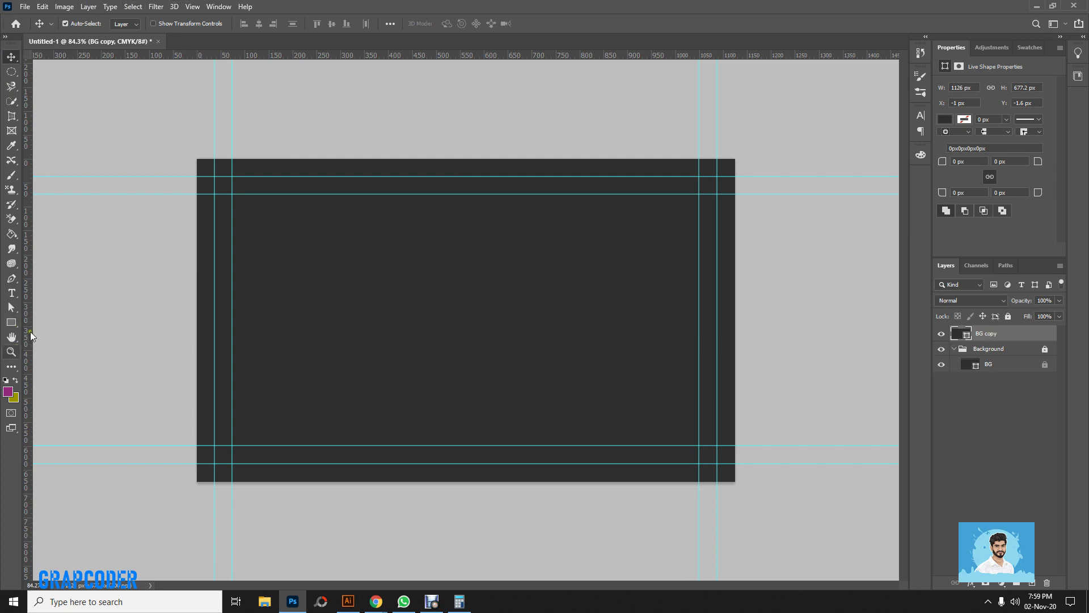
Remove BG copy's fill and clear its stroke width
click(10, 322)
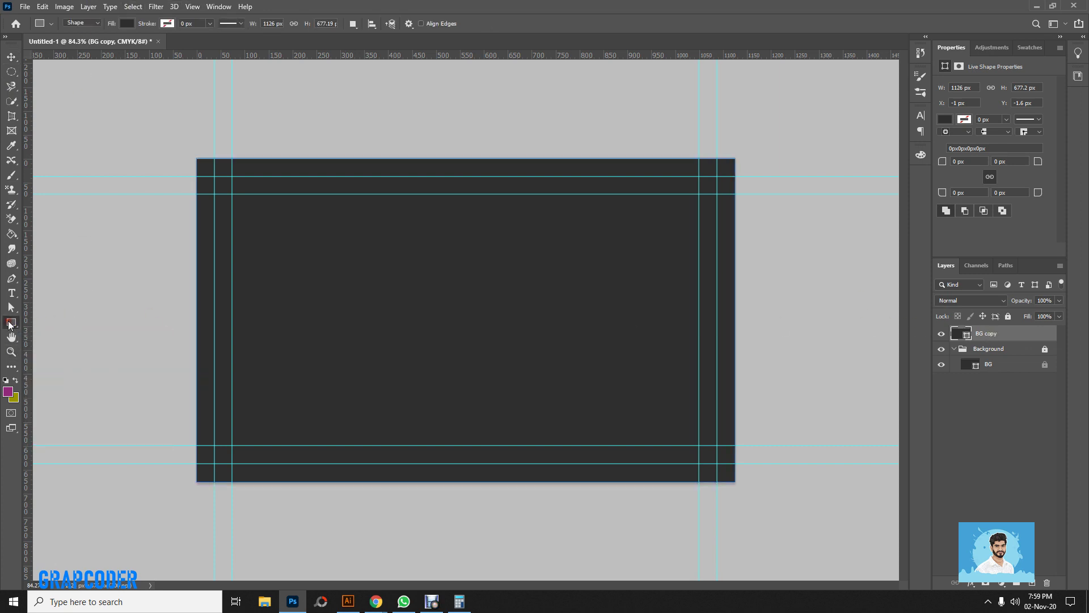
click(128, 23)
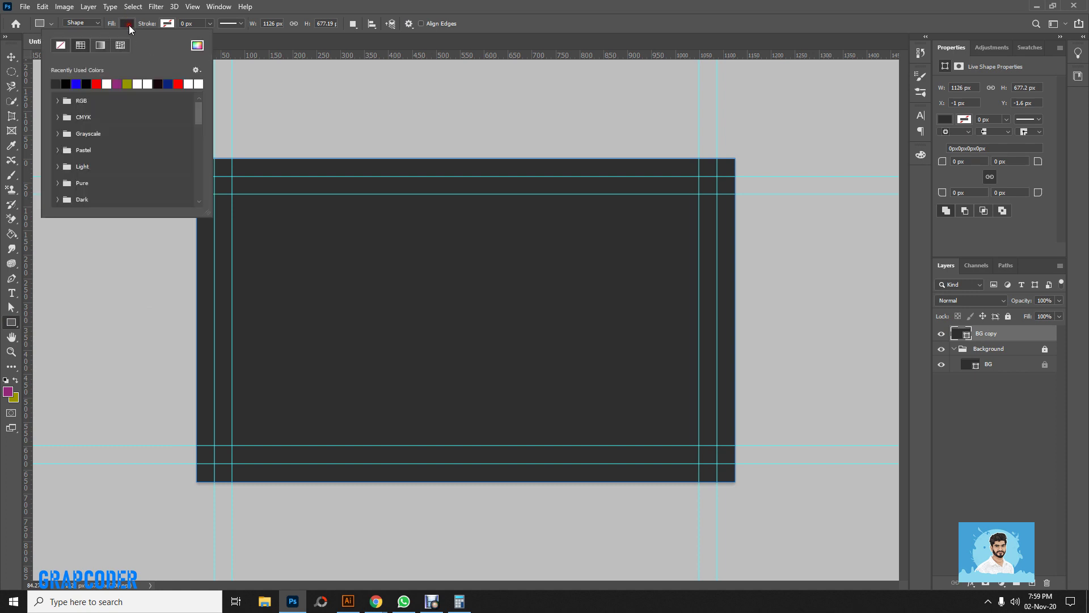
click(60, 41)
click(167, 23)
click(149, 22)
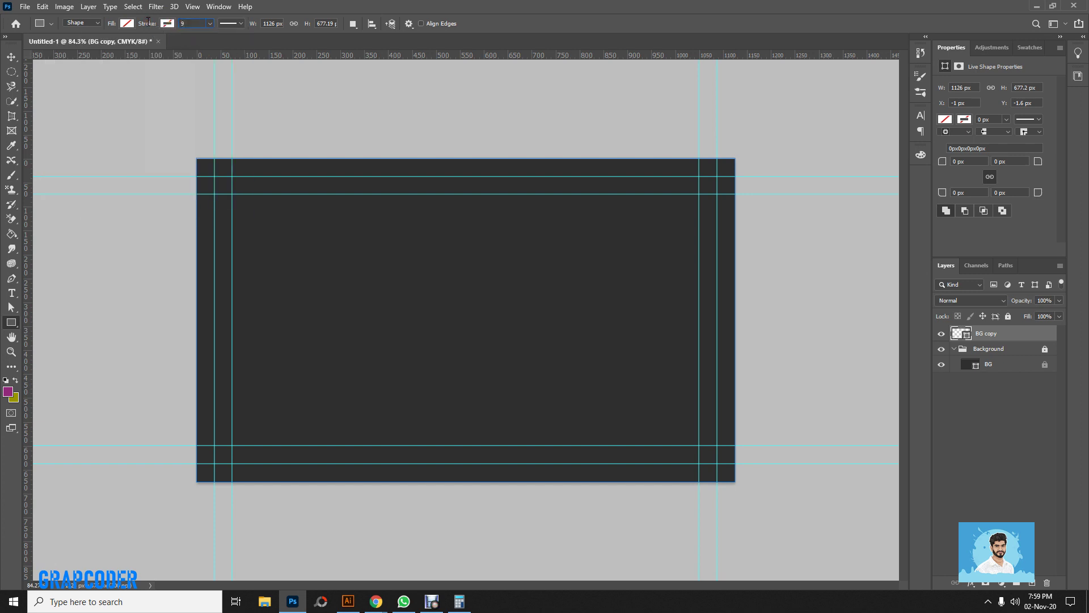
key(Escape)
Set the BG copy stroke colour to red
click(166, 23)
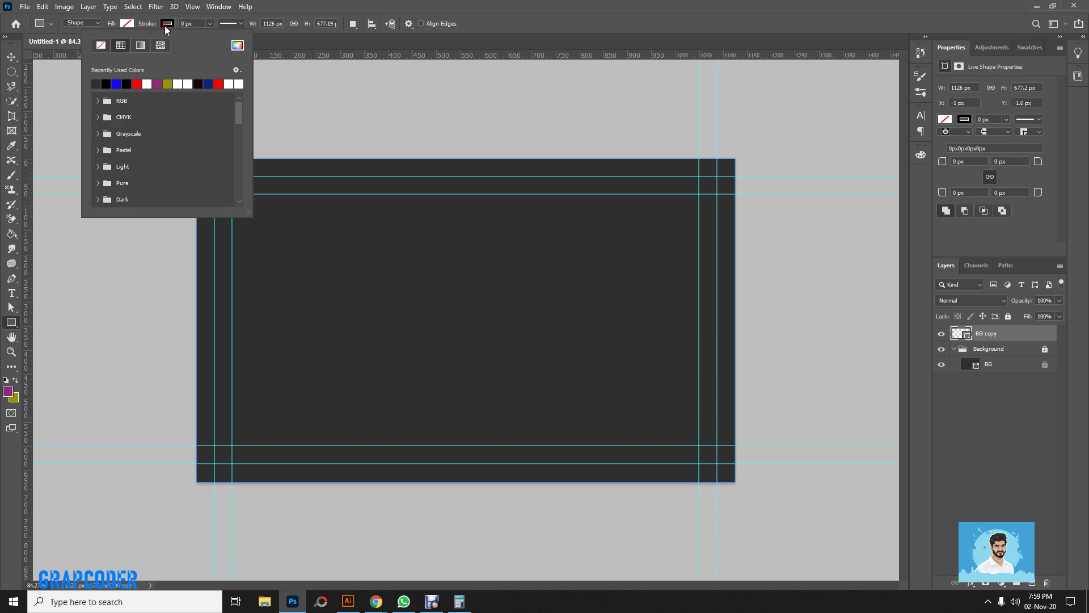
click(166, 23)
click(239, 85)
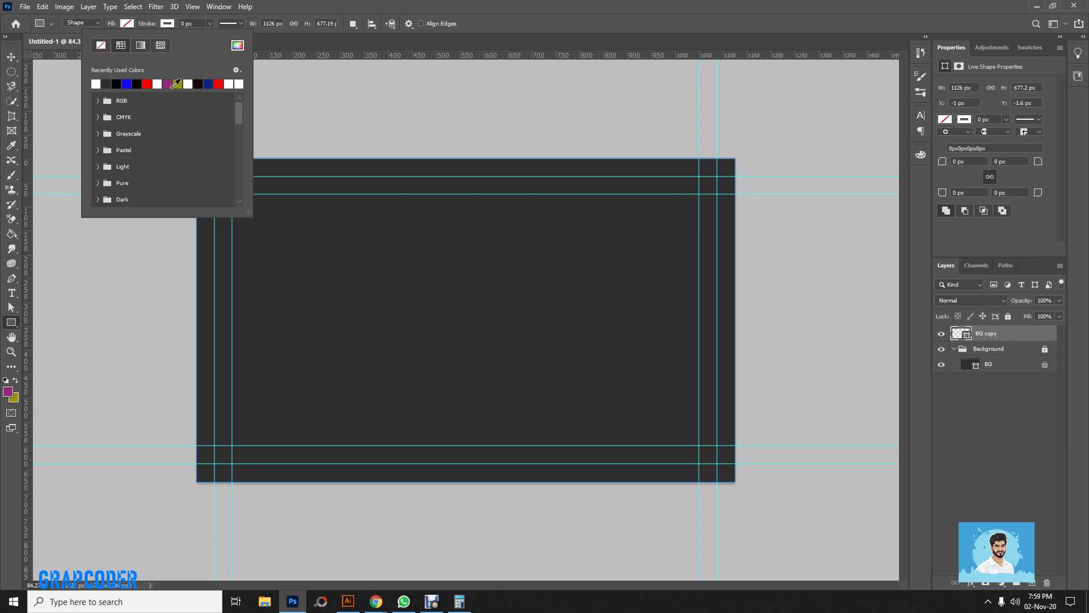
click(149, 85)
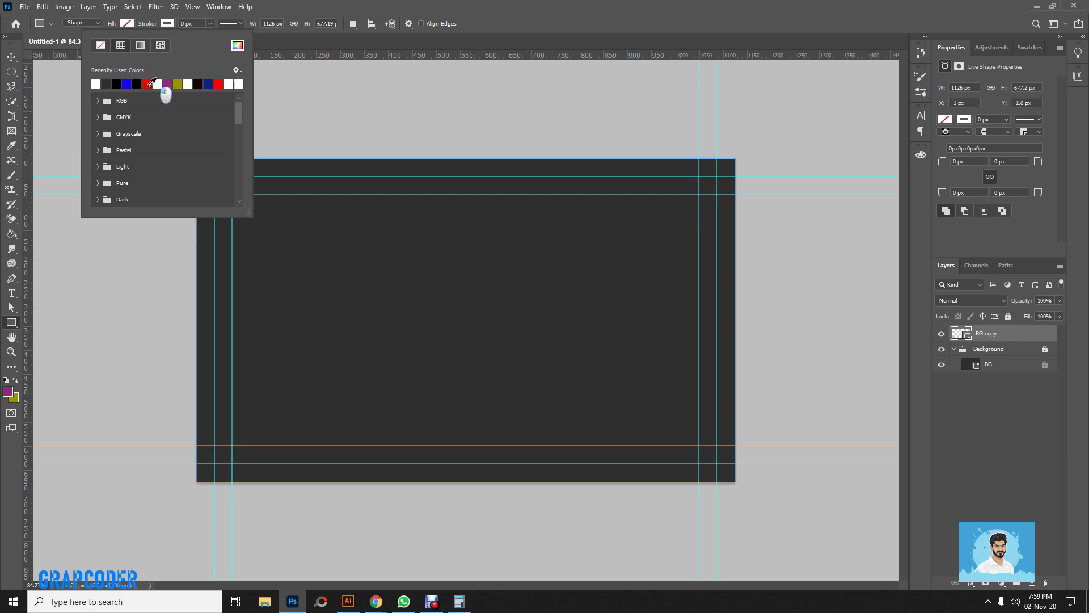
click(199, 23)
drag(199, 24, 133, 25)
text(4)
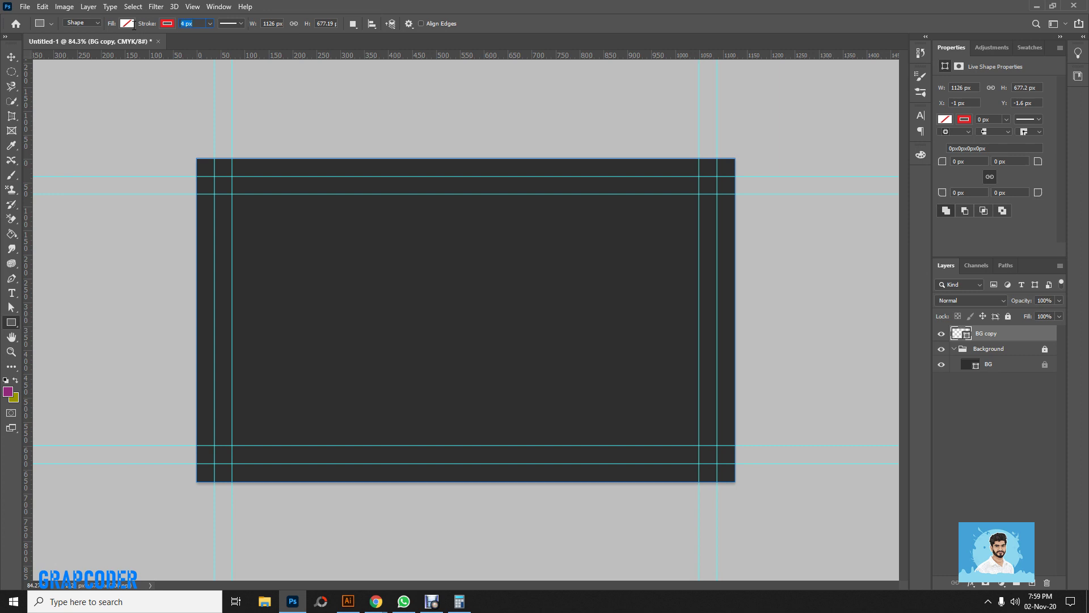
Give the BG copy a 9 px stroke
click(1026, 411)
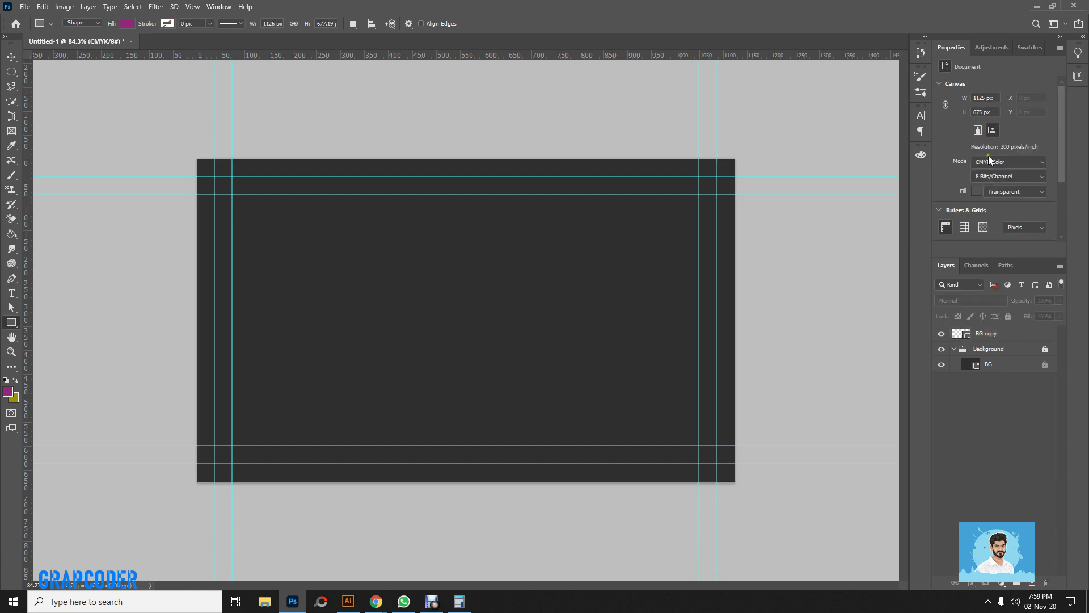
click(991, 334)
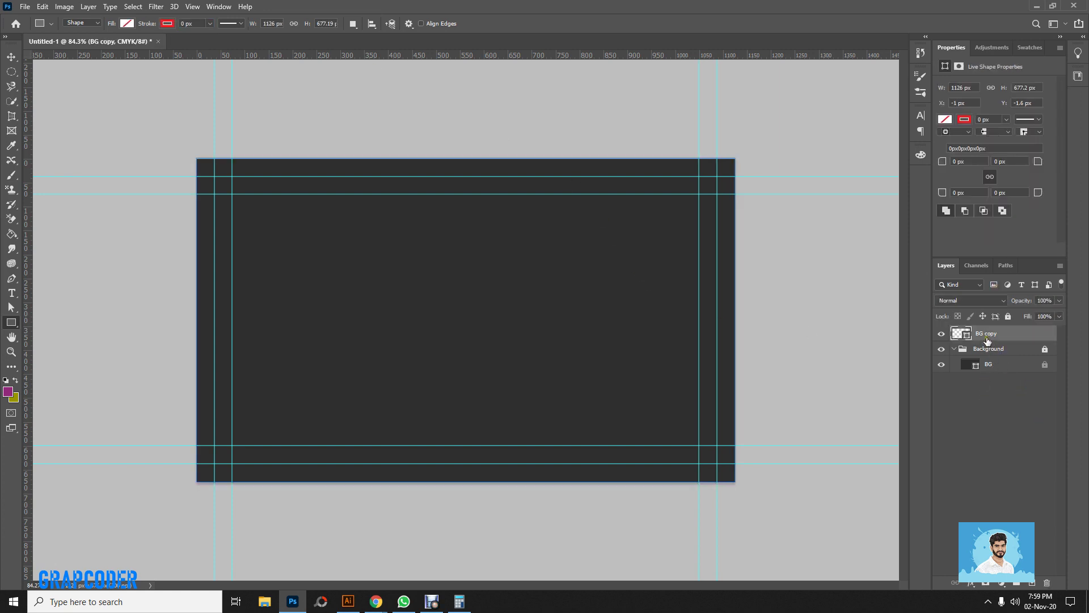
double_click(987, 119)
text(9)
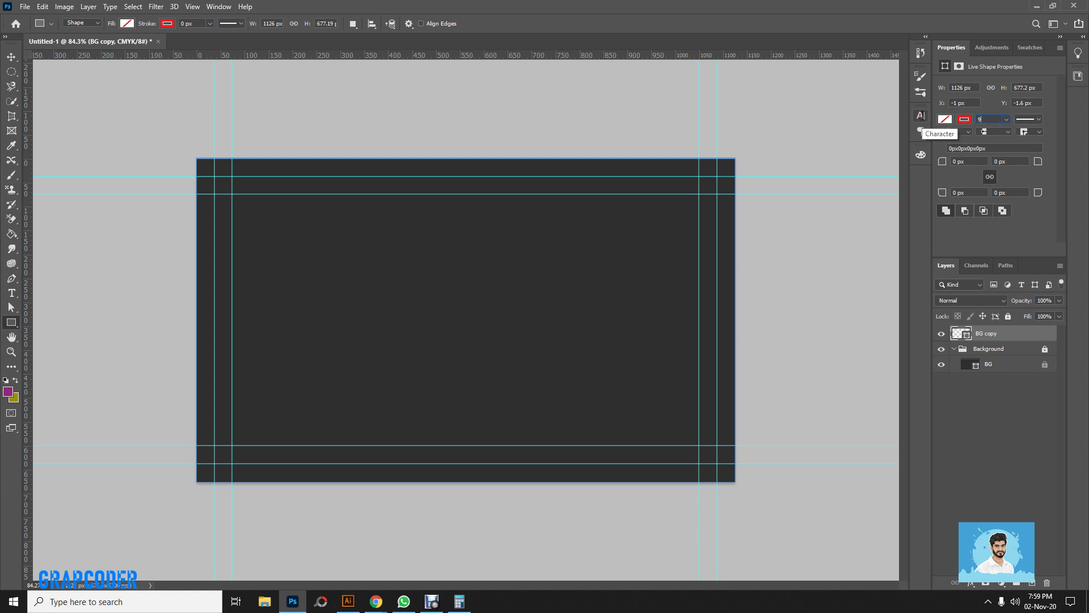
click(958, 88)
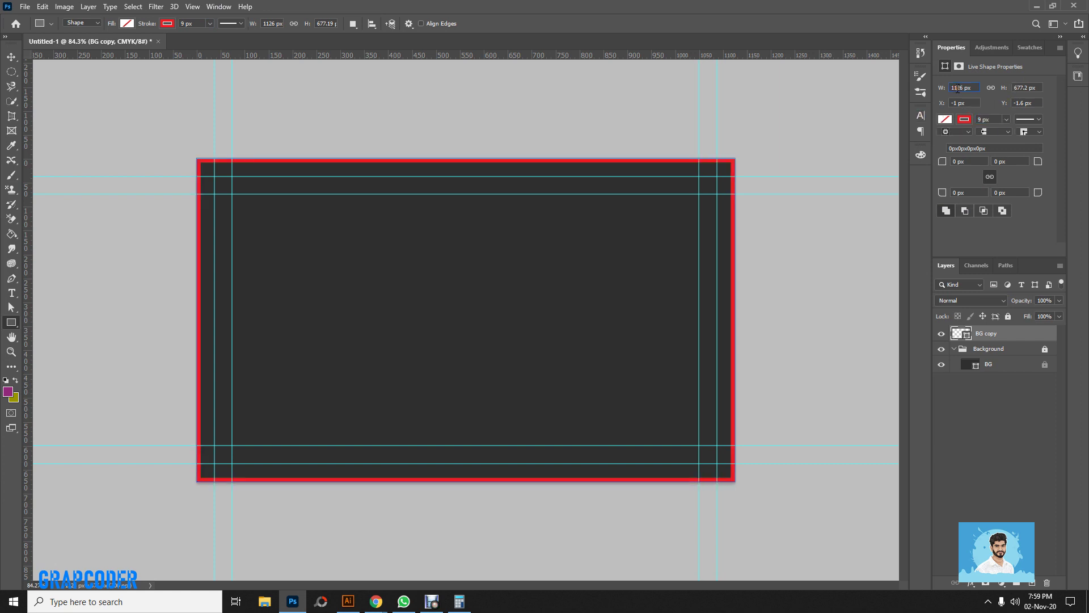
click(994, 119)
click(1047, 400)
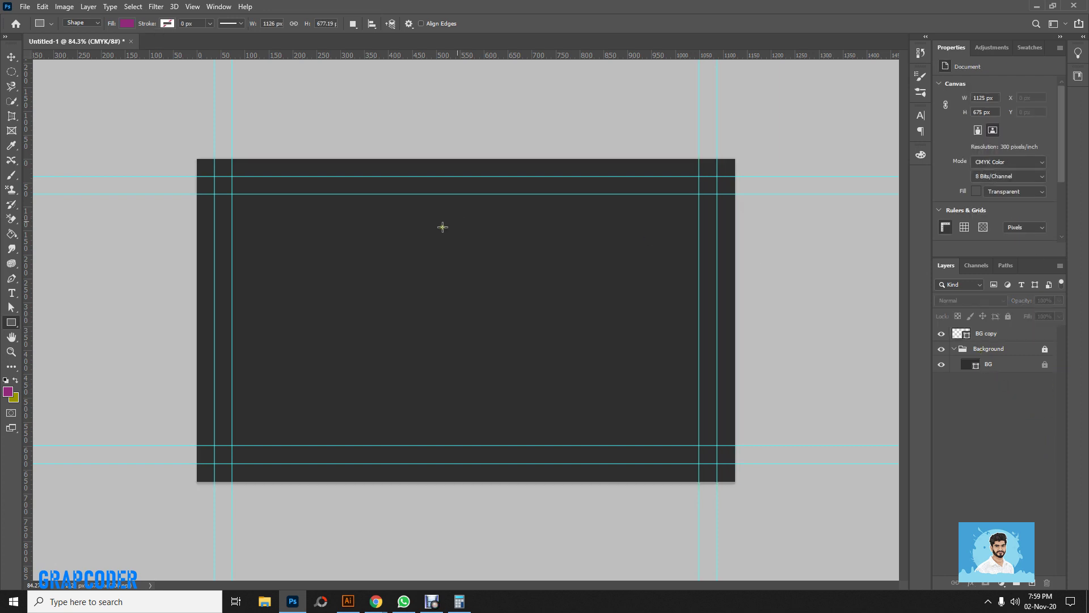
Hide BG copy and remove its stroke entirely
click(942, 334)
click(990, 336)
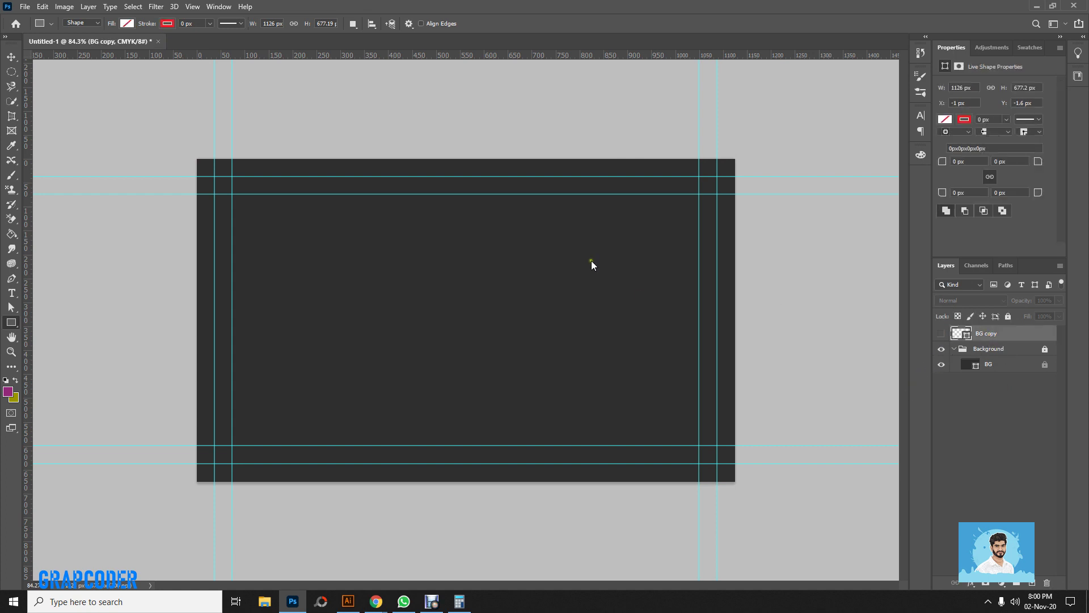
click(167, 26)
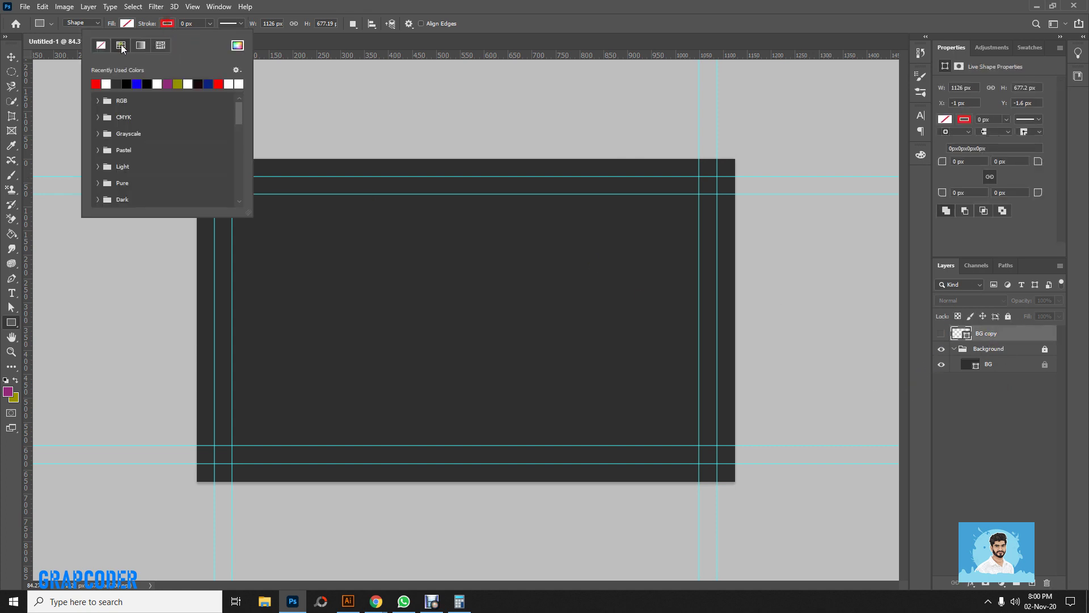
click(101, 46)
key(Return)
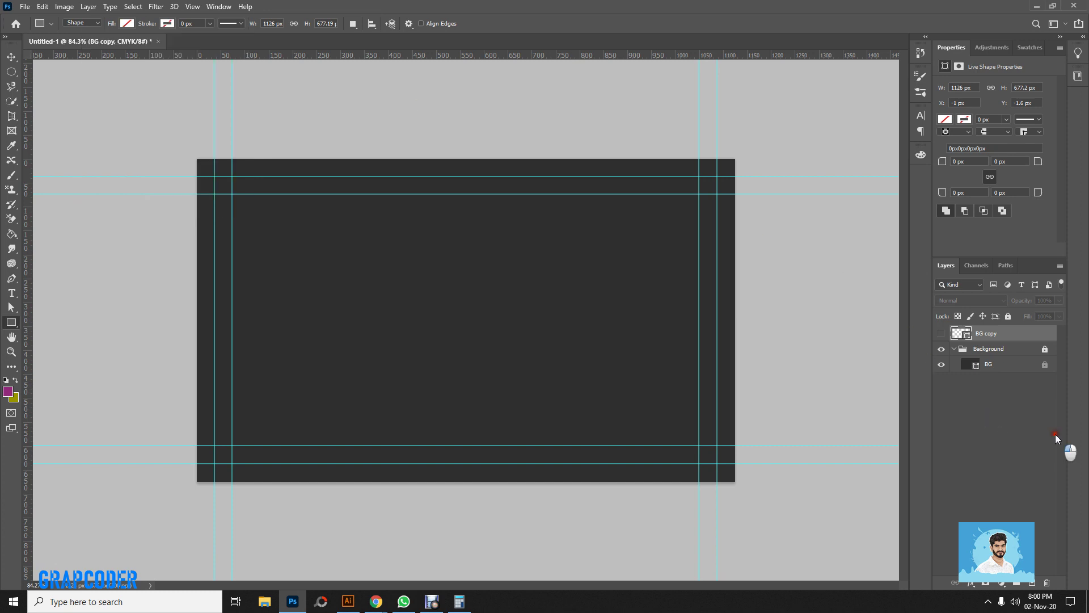
Delete the old BG copy, duplicate BG again, and move the copy above the collapsed Background group
key(Delete)
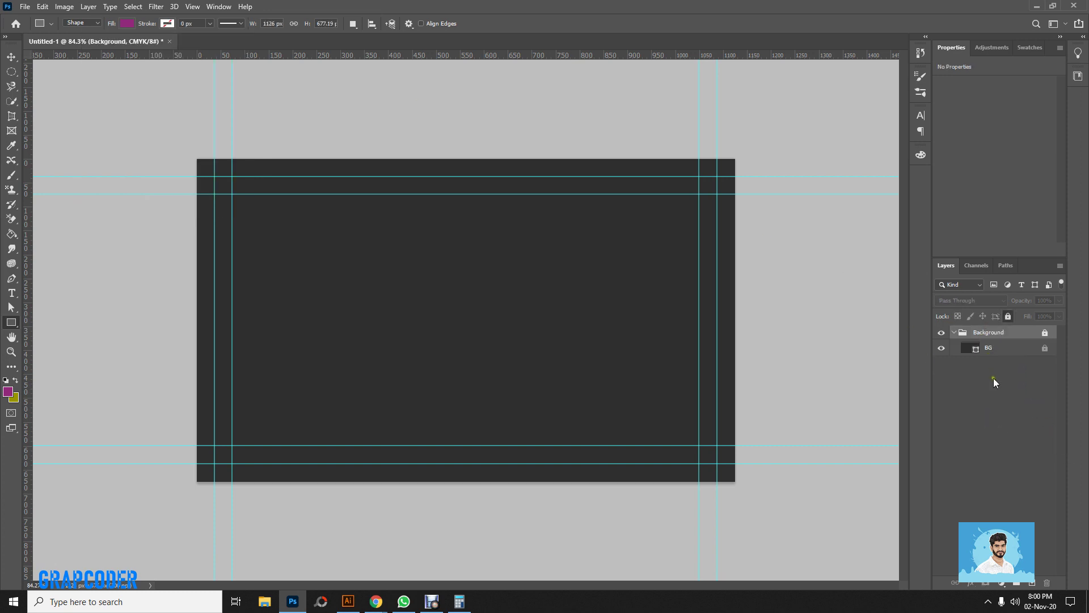
click(982, 349)
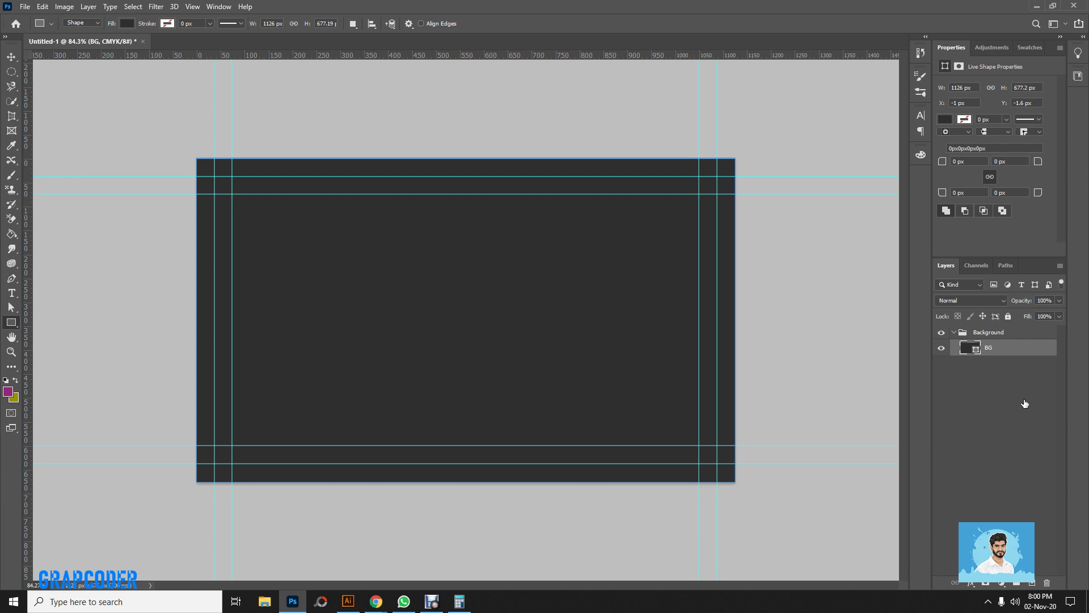
key(ctrl+j)
click(985, 414)
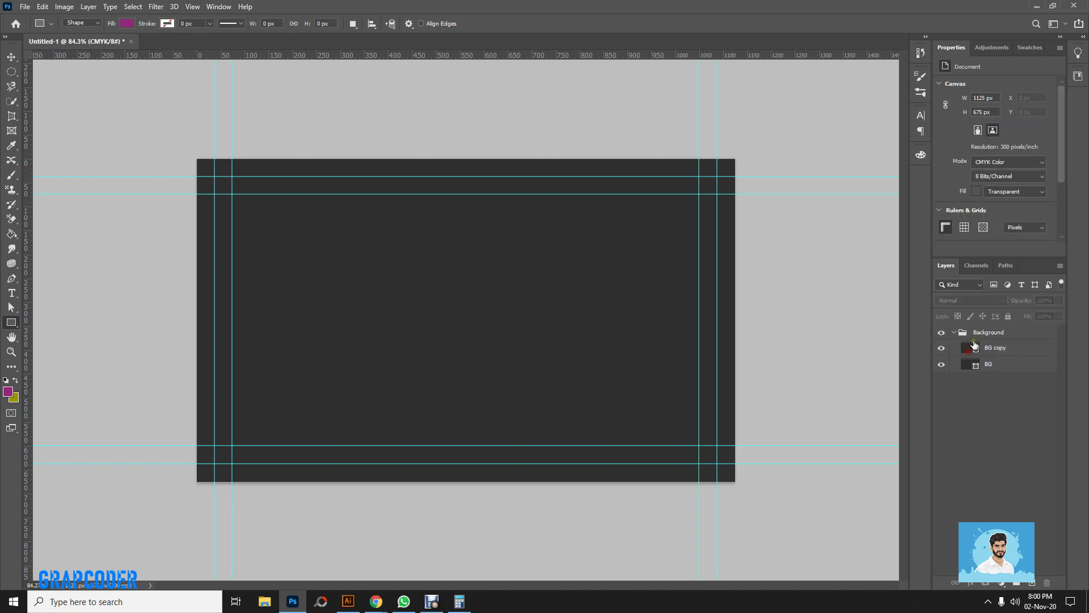
drag(985, 352, 988, 328)
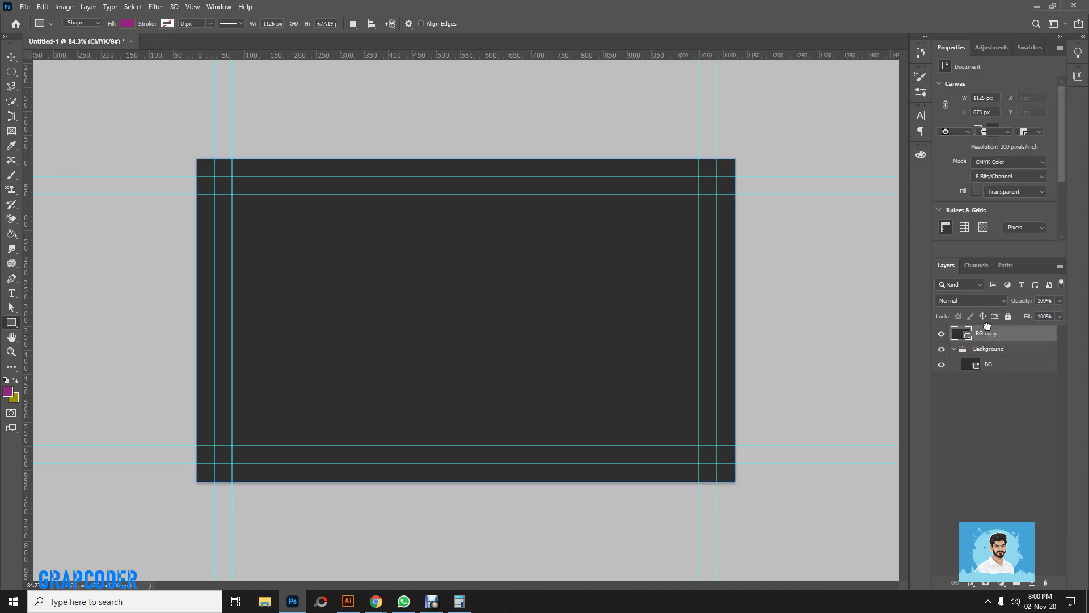
click(955, 350)
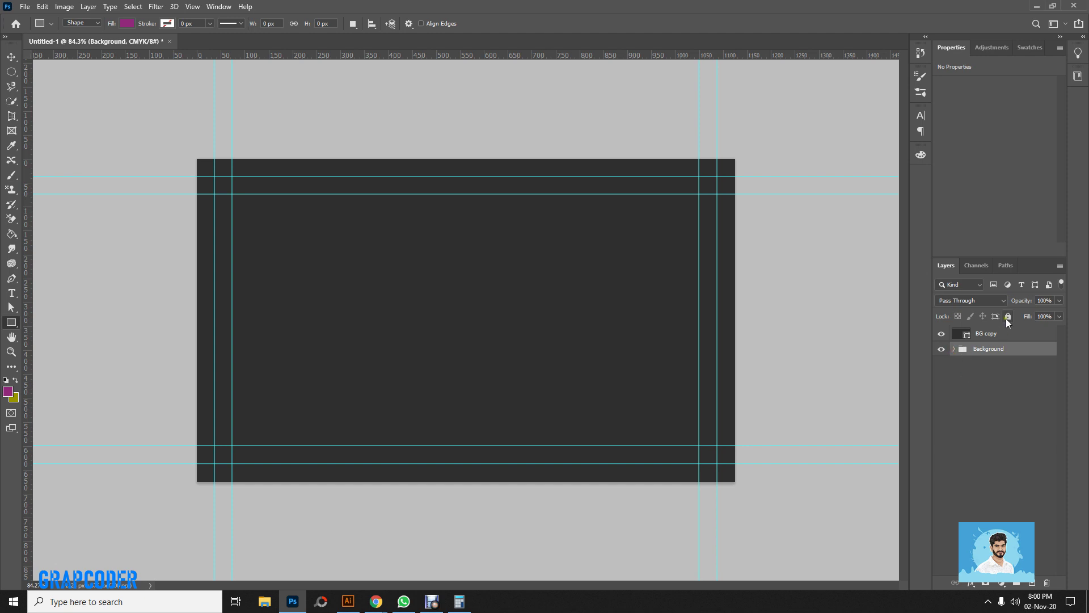
click(990, 334)
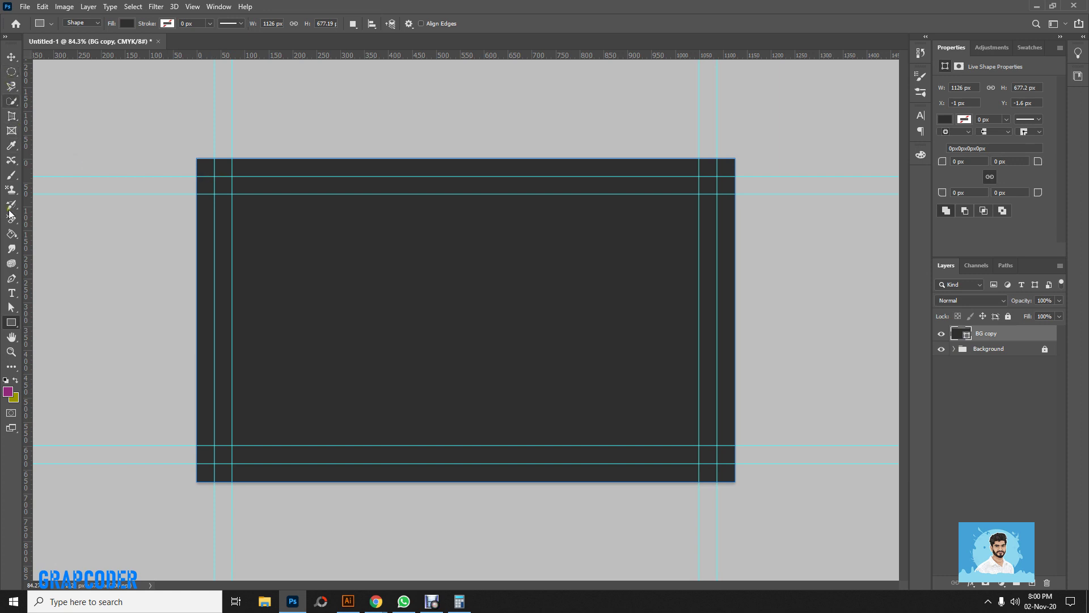
Cut a 1050 × 600 px rectangle from BG copy along the inner guides using Exclude Overlapping Shapes
click(12, 323)
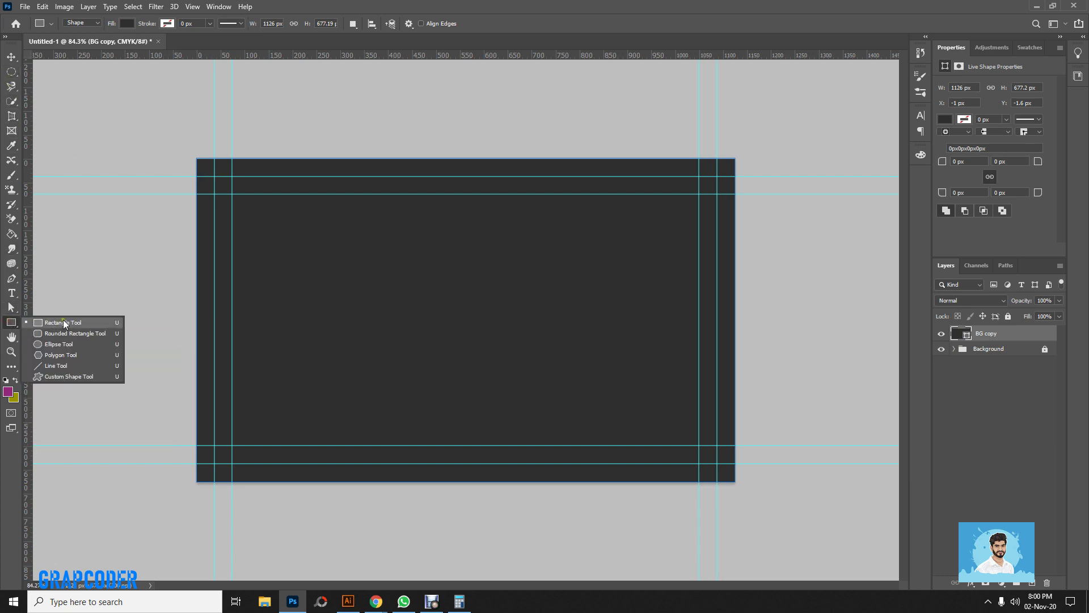
click(63, 319)
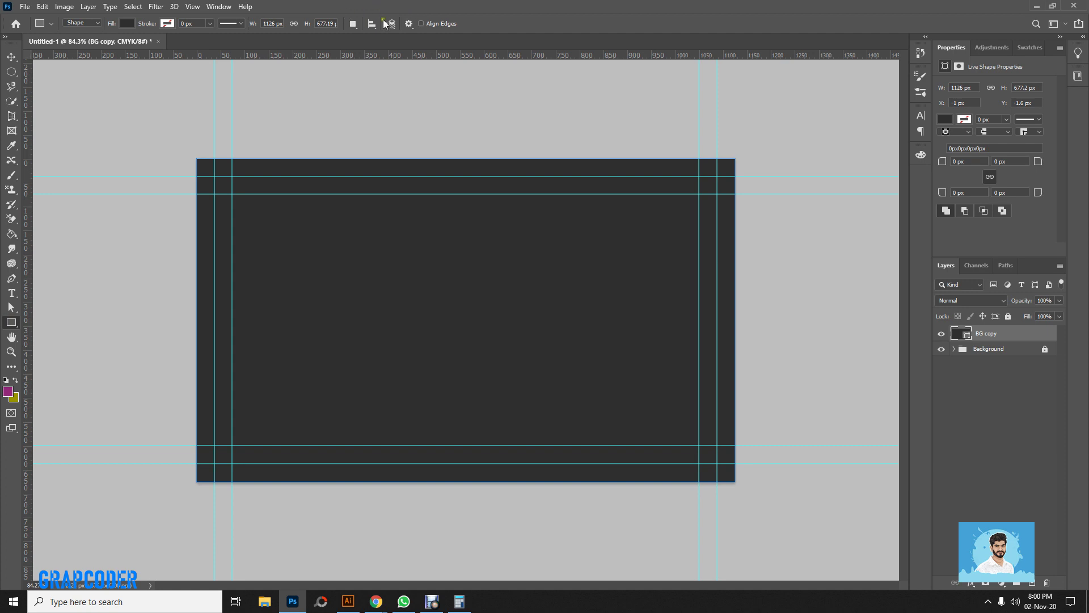
click(353, 24)
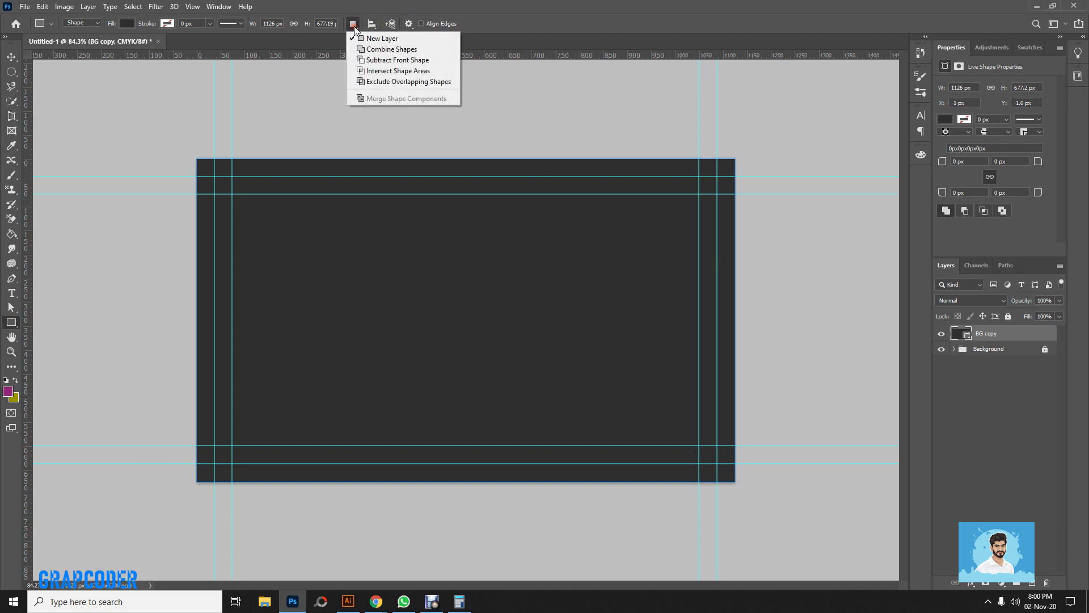
click(418, 82)
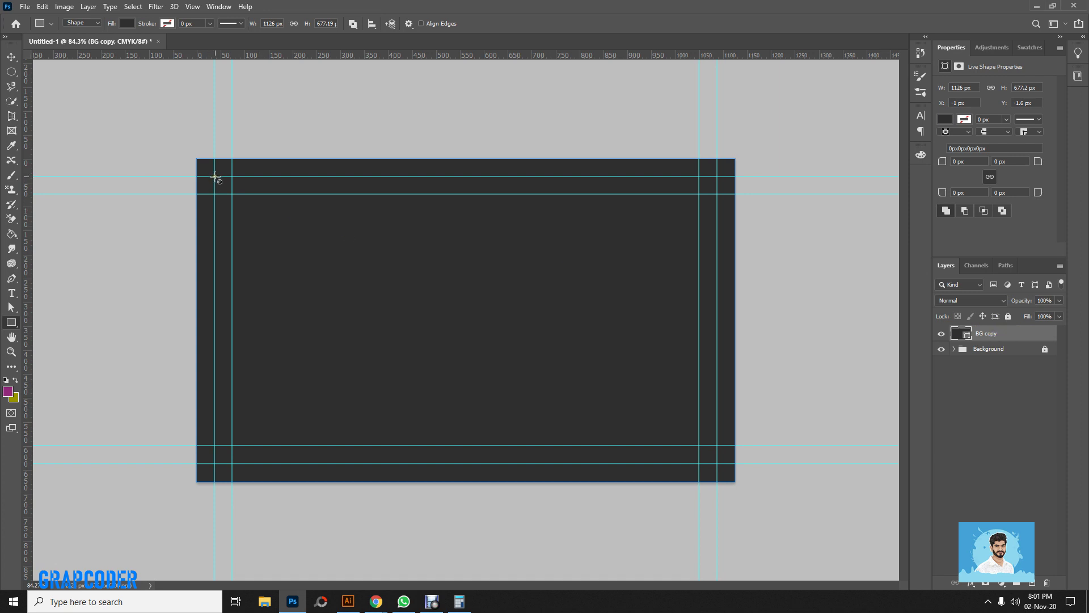
mouse_move(215, 176)
mouse_down()
mouse_move(618, 386)
mouse_move(718, 462)
mouse_up()
click(959, 335)
click(352, 24)
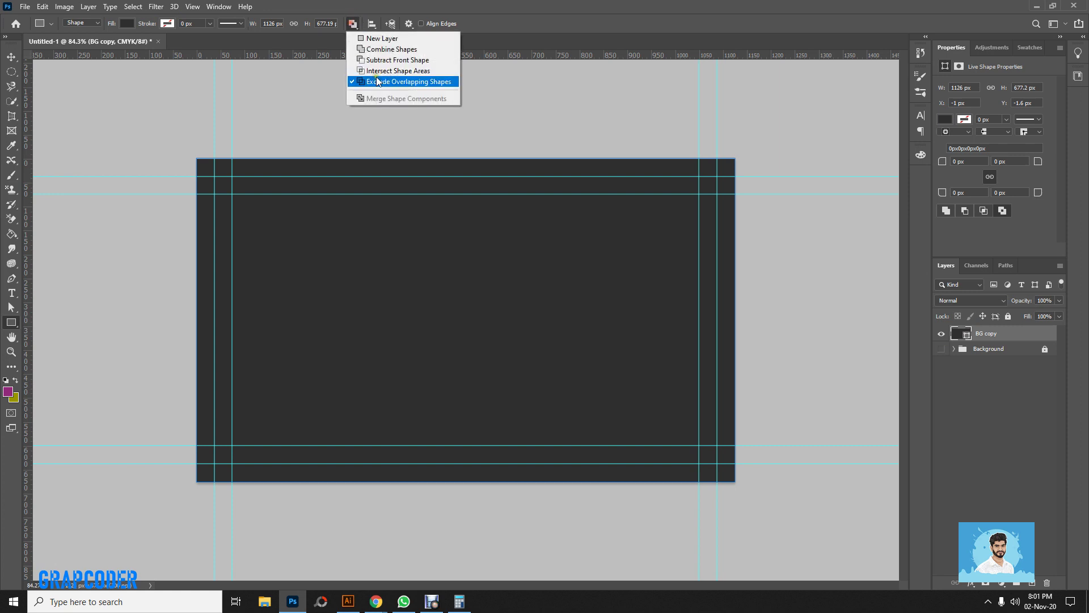
click(393, 83)
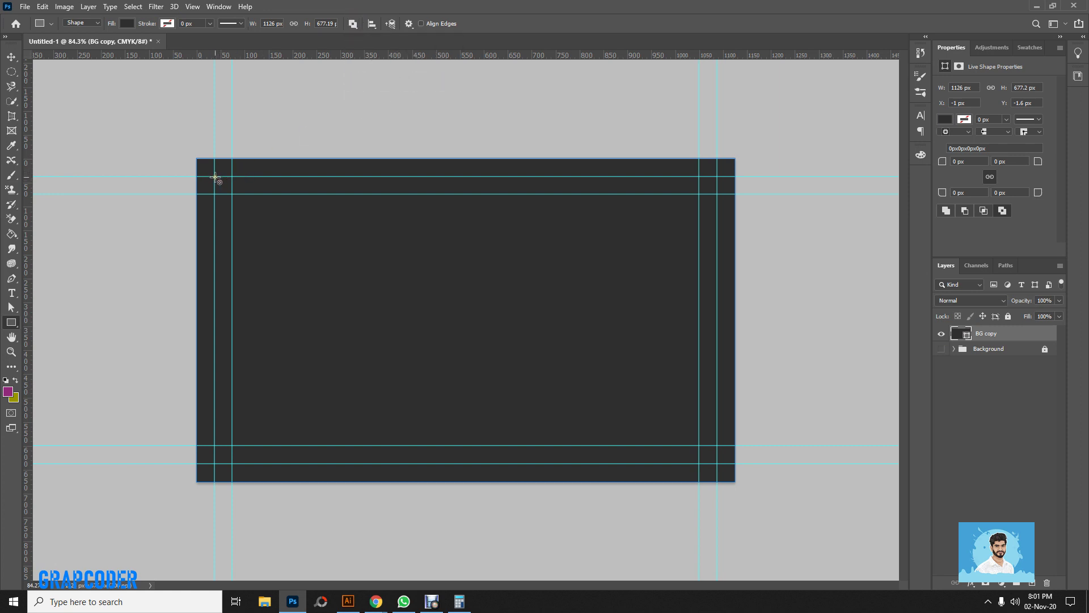
drag(215, 175, 270, 219)
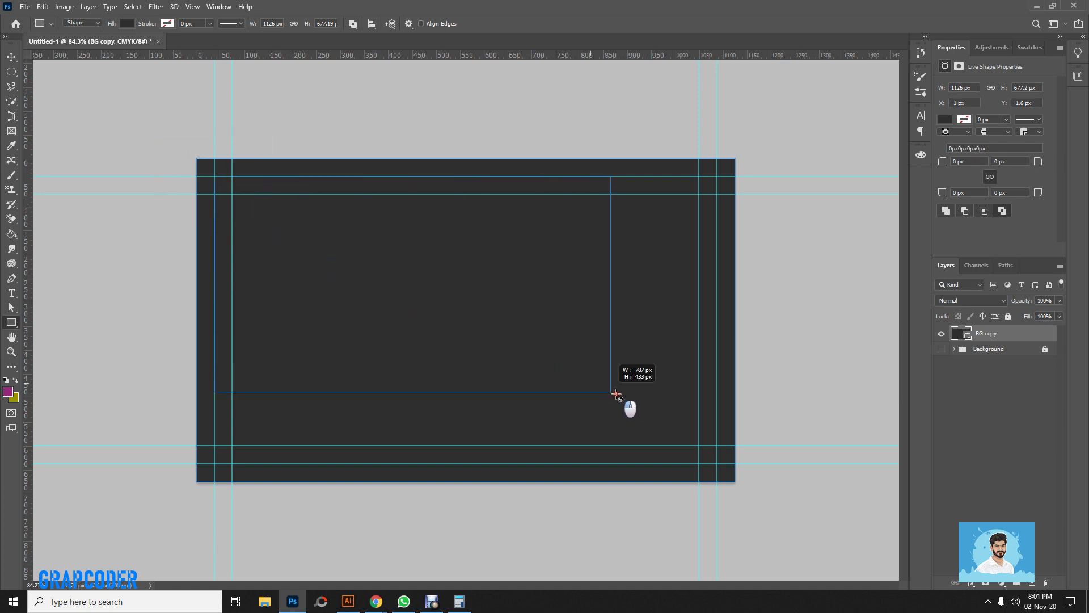
mouse_move(270, 218)
mouse_down()
mouse_move(627, 399)
mouse_move(717, 464)
mouse_up()
key(Escape)
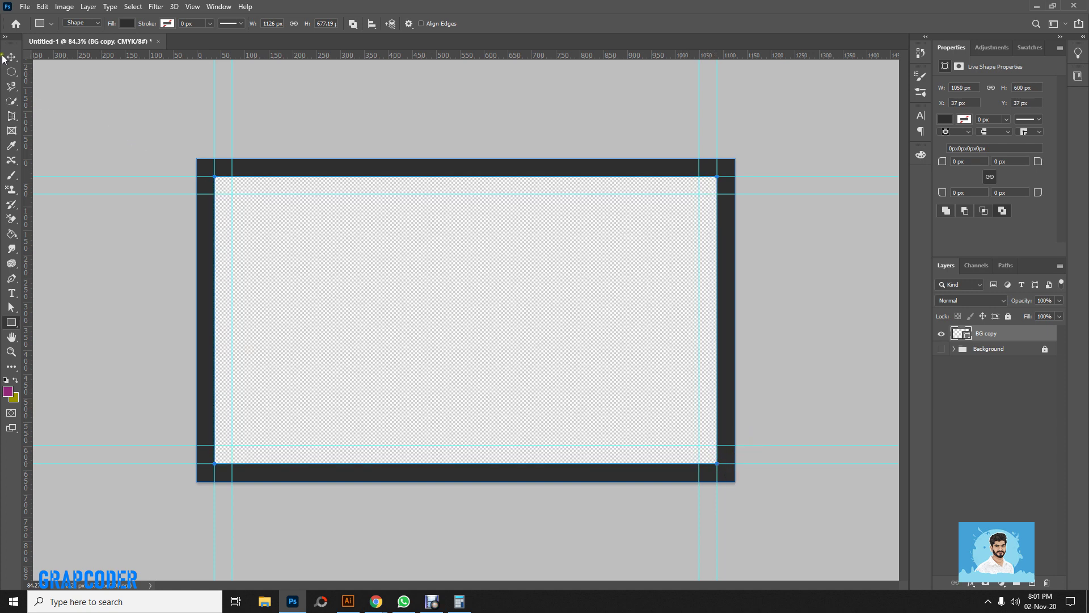
Change the frame's fill to mid grey #7e7e7e
click(13, 59)
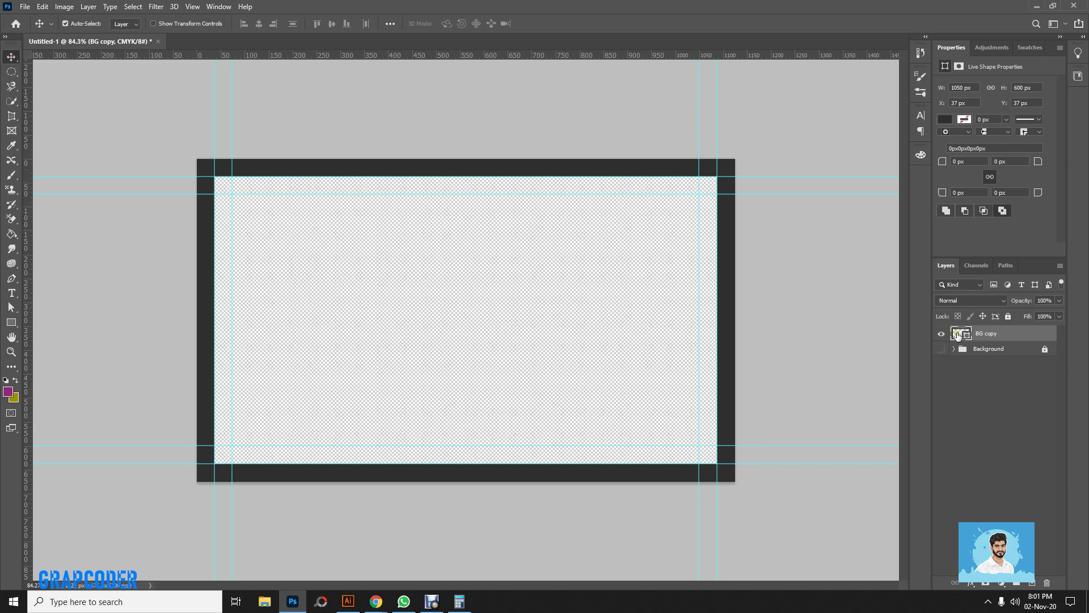
double_click(963, 334)
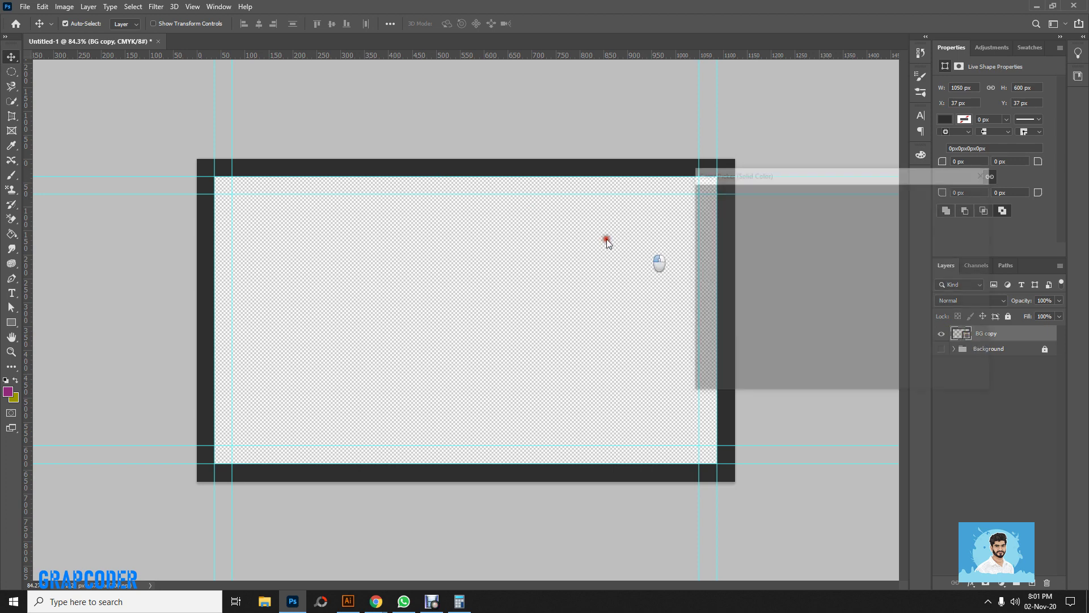
drag(698, 318, 696, 293)
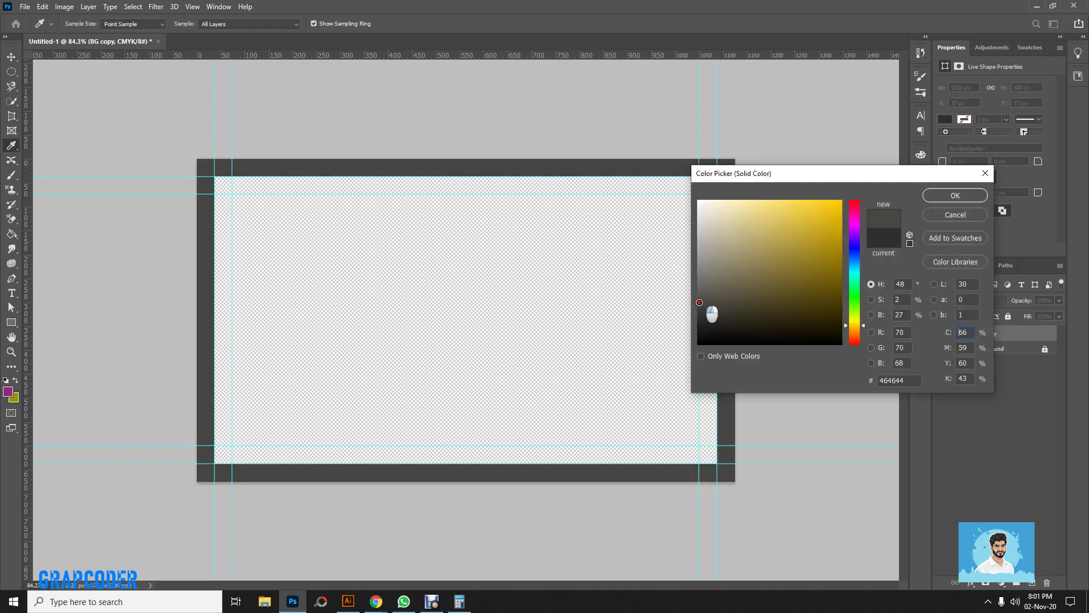
drag(707, 302, 704, 284)
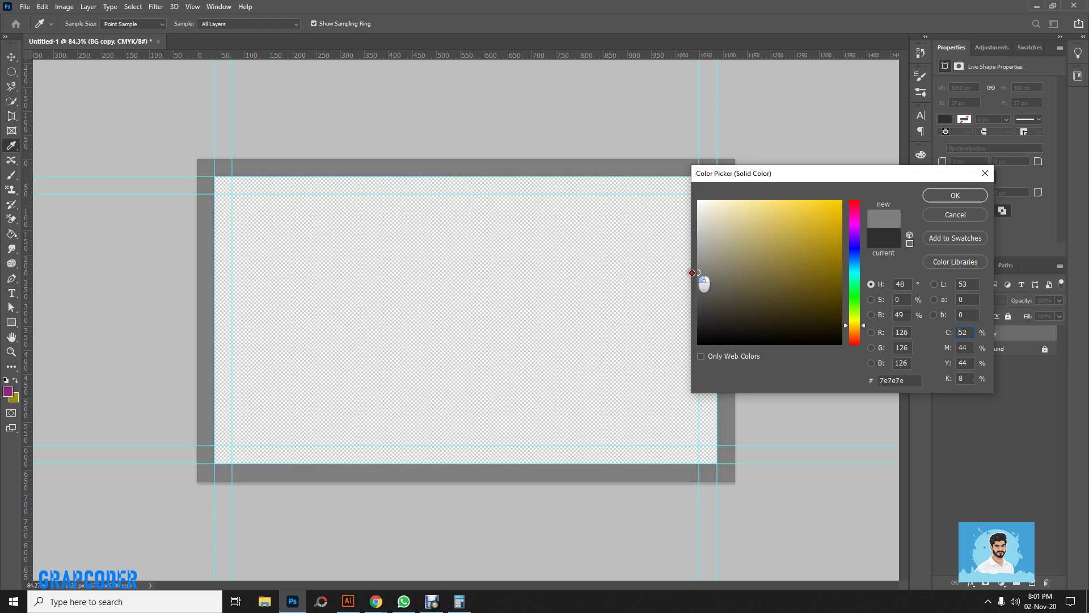
click(950, 195)
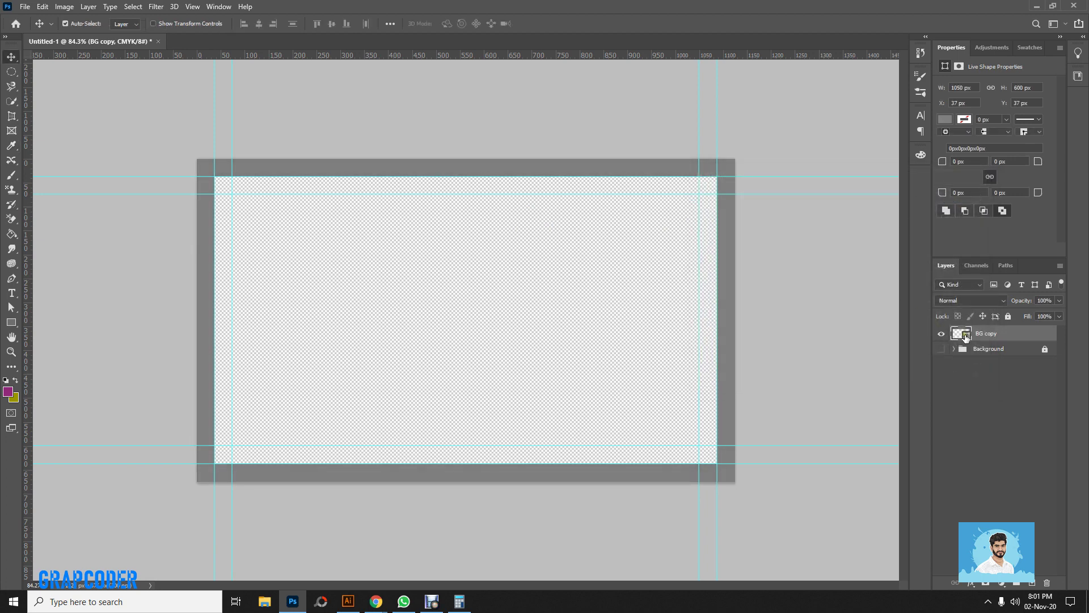
Rename the frame layer to Bleed and show the Background group again
double_click(988, 333)
text(B)
text(leed)
click(941, 380)
click(941, 349)
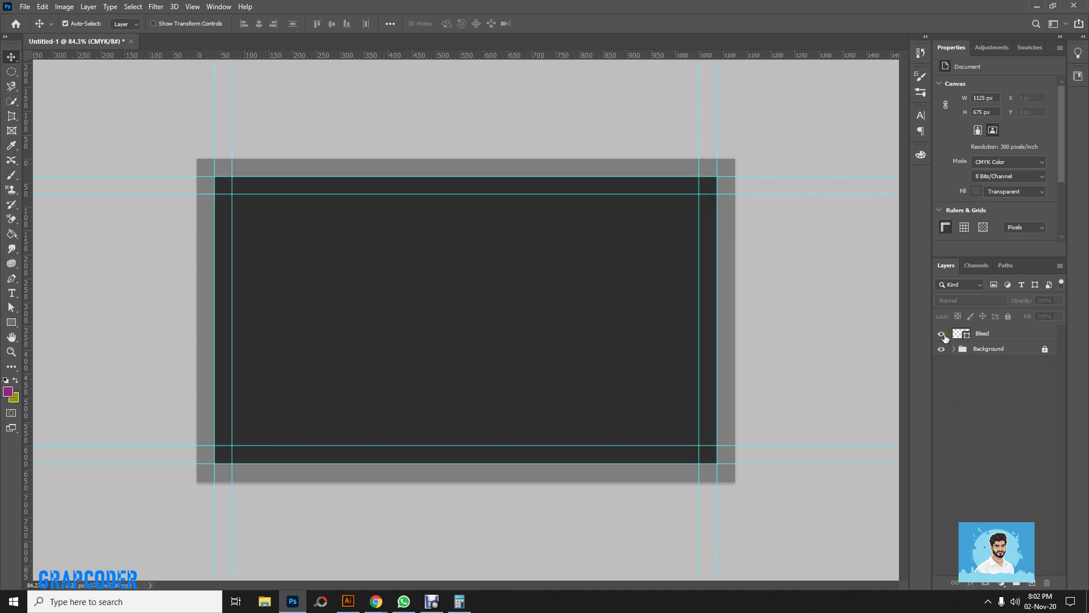
Toggle the Bleed frame's visibility off and back on to check it
click(941, 334)
click(942, 334)
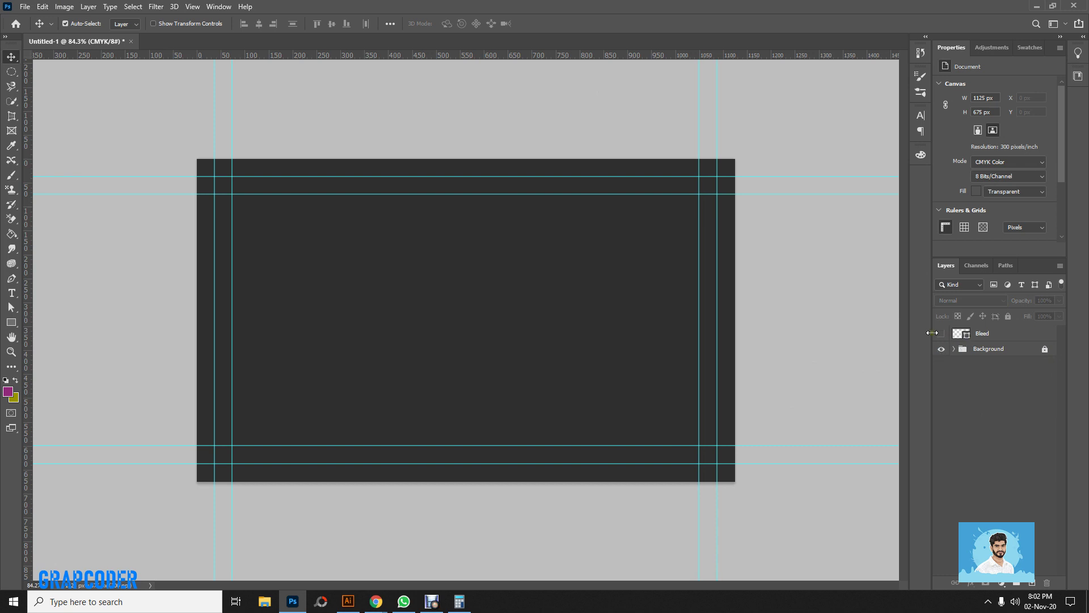
click(942, 334)
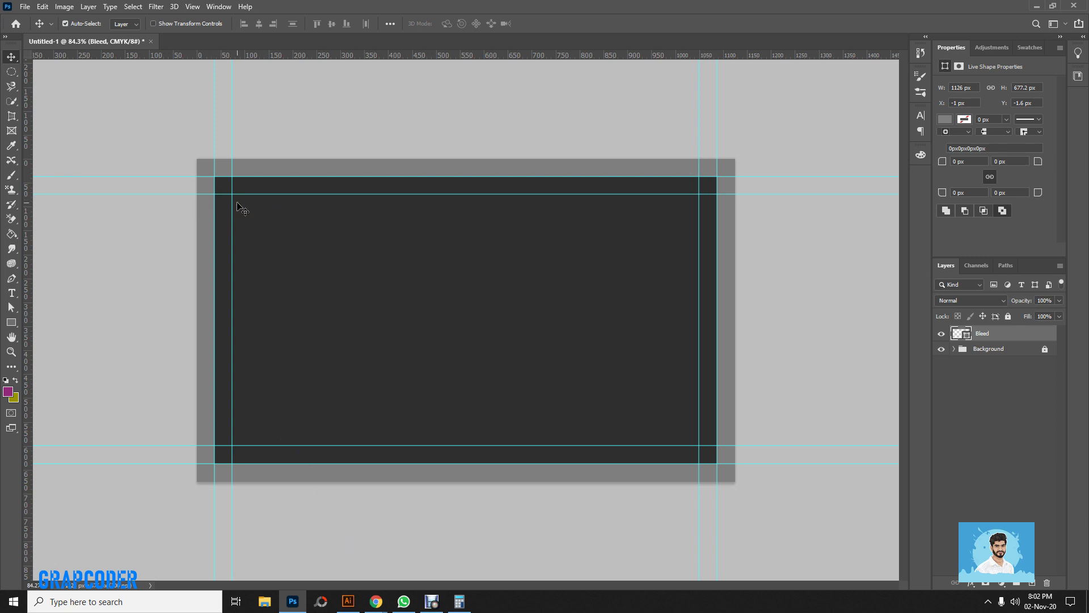
Switch to the Rounded Rectangle tool and select its corner Radius value
click(13, 322)
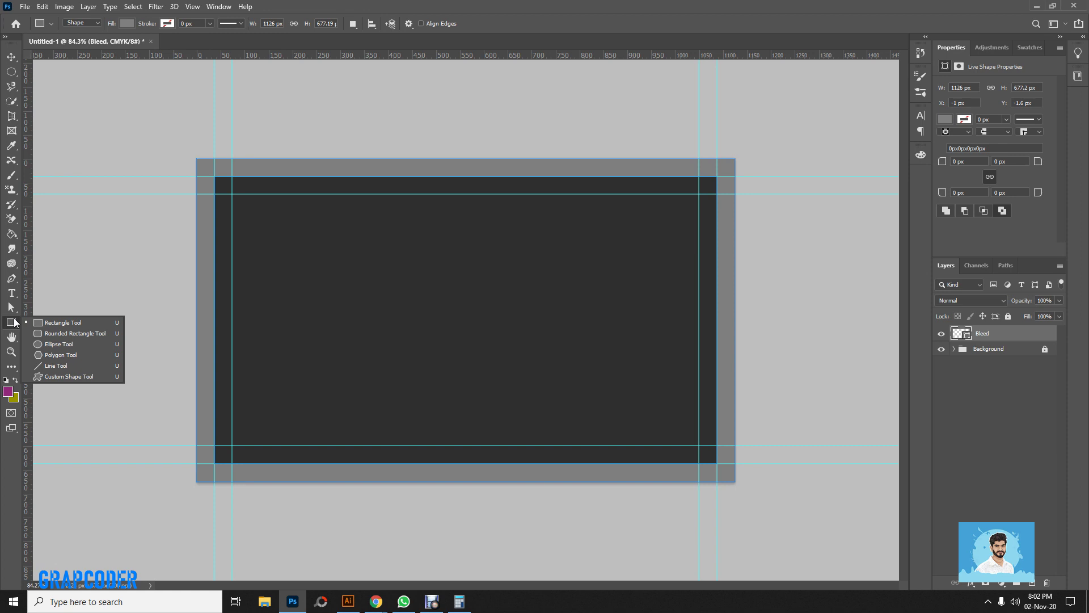
click(75, 333)
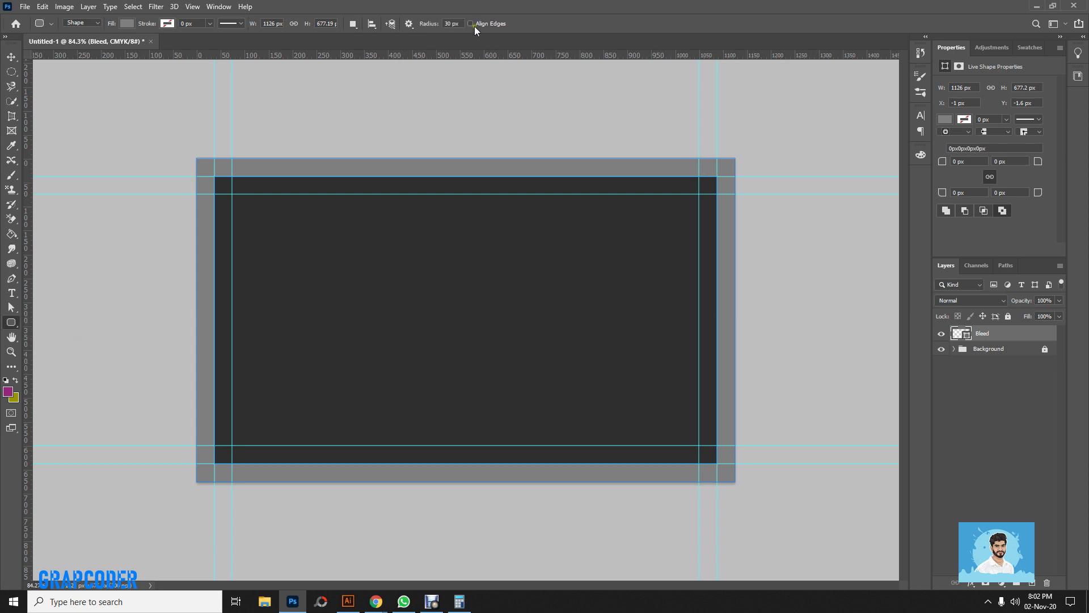
click(451, 23)
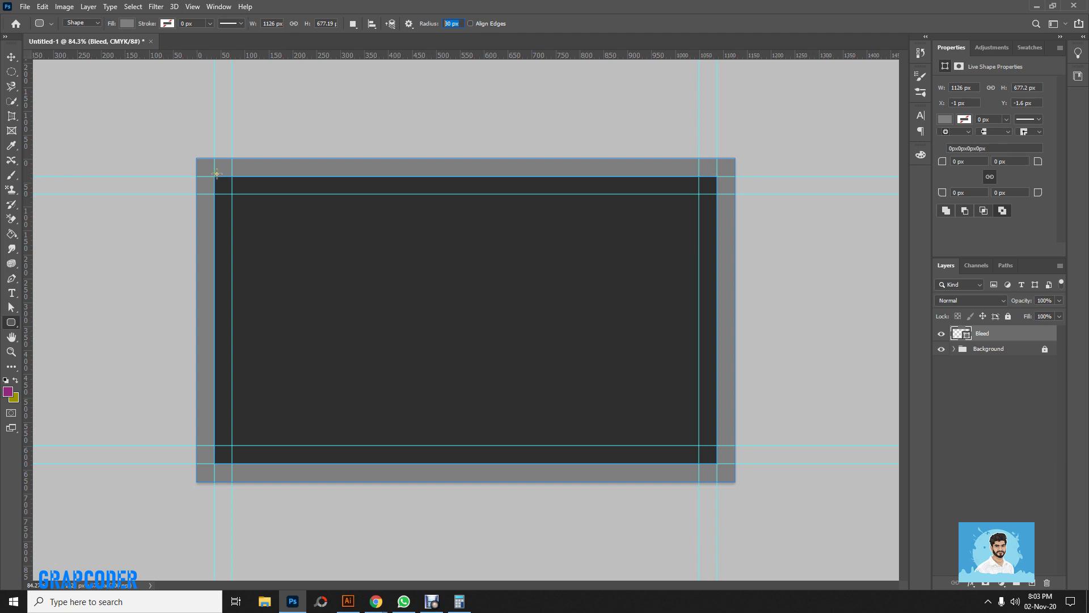
Draw a 1050 × 600 px rounded rectangle between the inner trim guides
click(216, 178)
drag(217, 178, 688, 431)
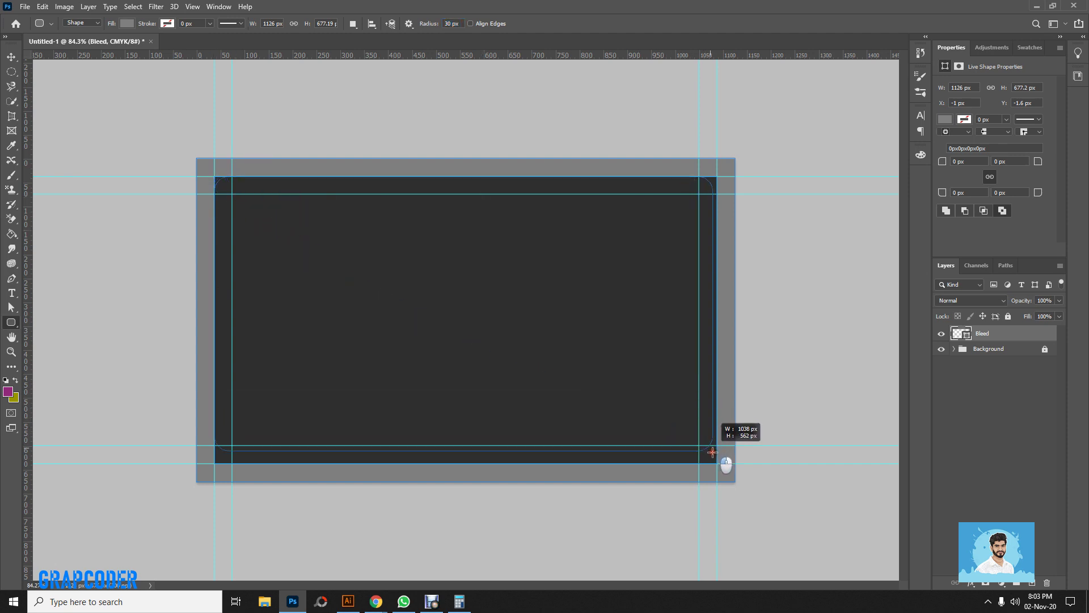
drag(689, 432, 716, 462)
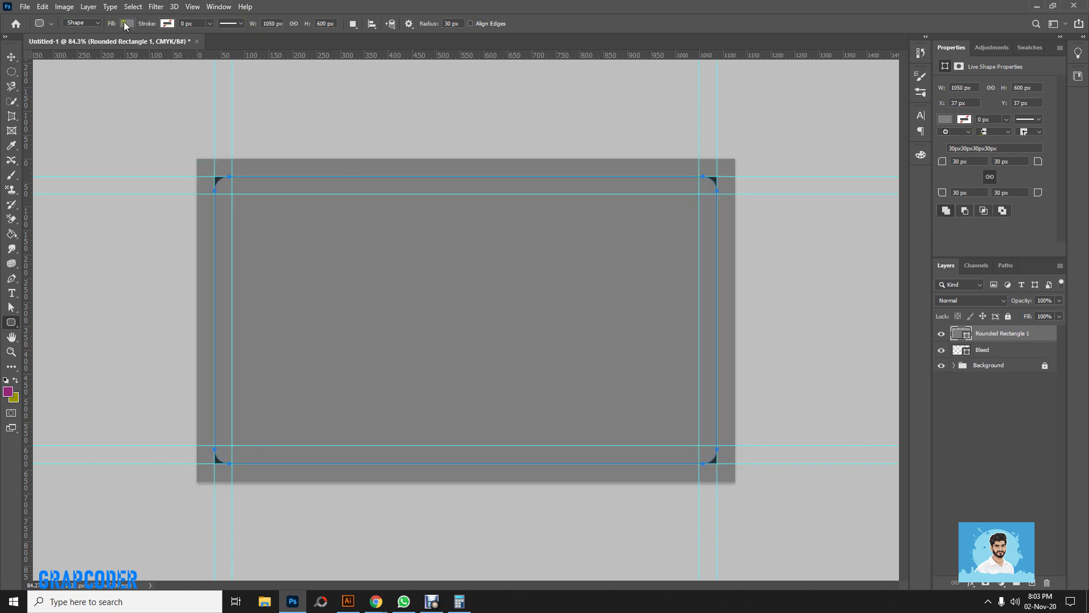
Give the rounded rectangle no fill and a red 1 px stroke
click(944, 120)
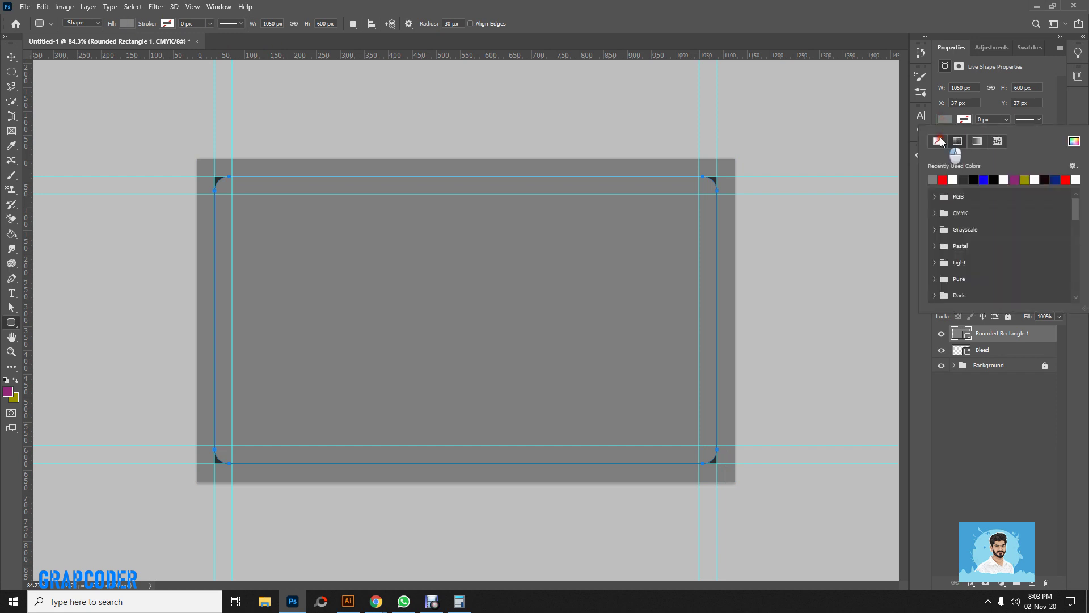
click(939, 140)
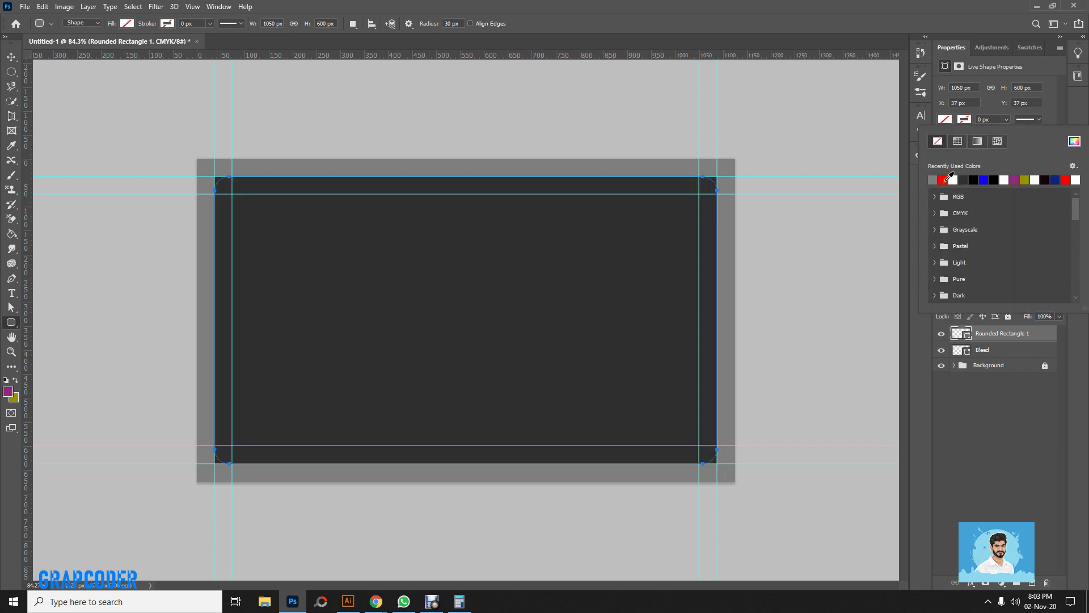
click(943, 179)
click(991, 119)
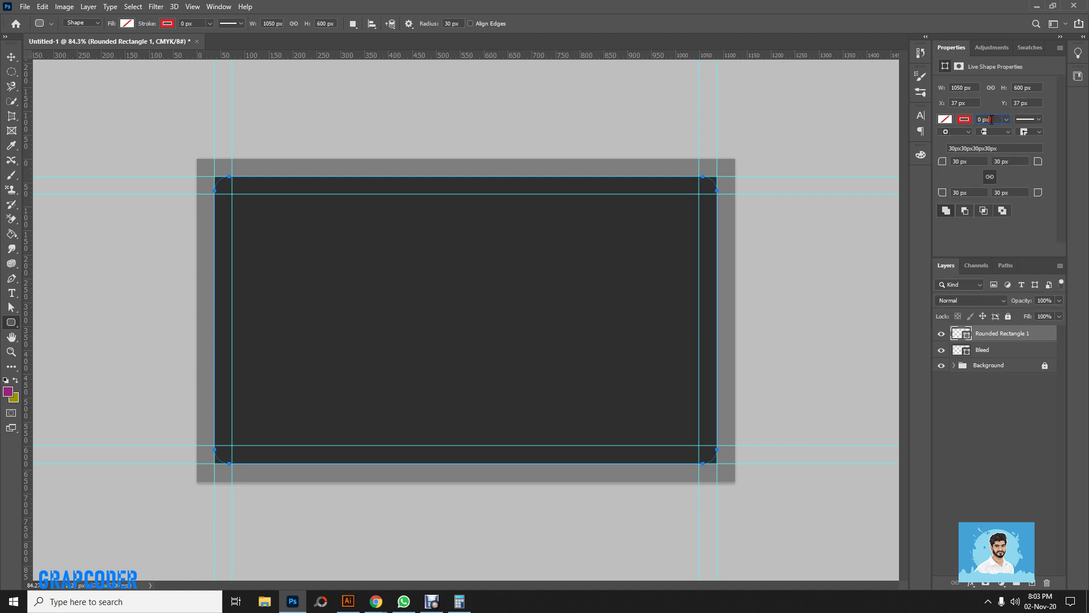
text(1)
key(Return)
click(968, 88)
click(10, 57)
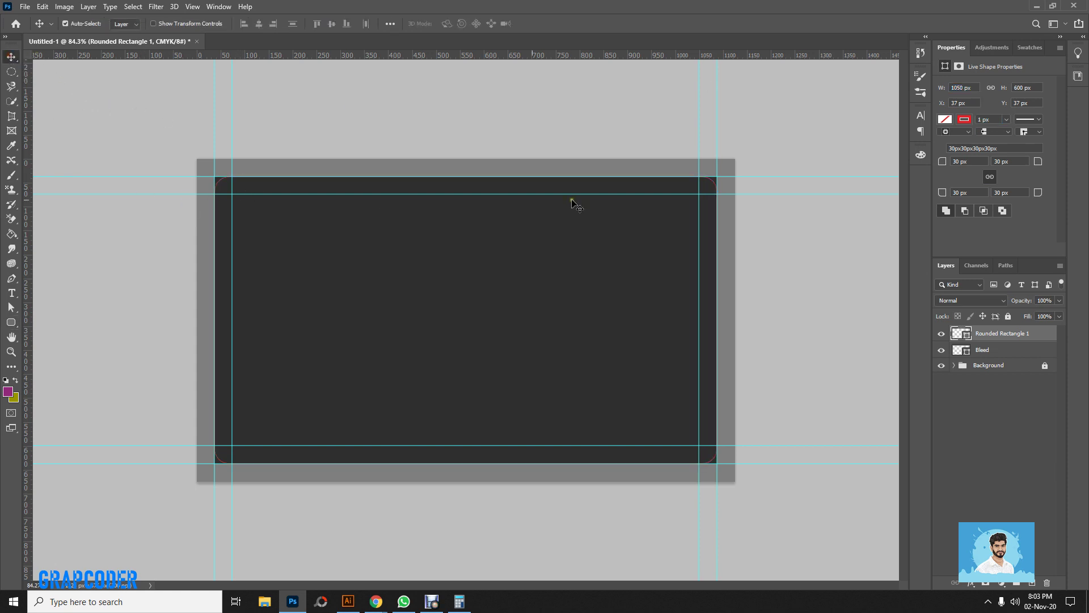
Toggle the background and Bleed layers to inspect the rounded rectangle's corners
click(942, 366)
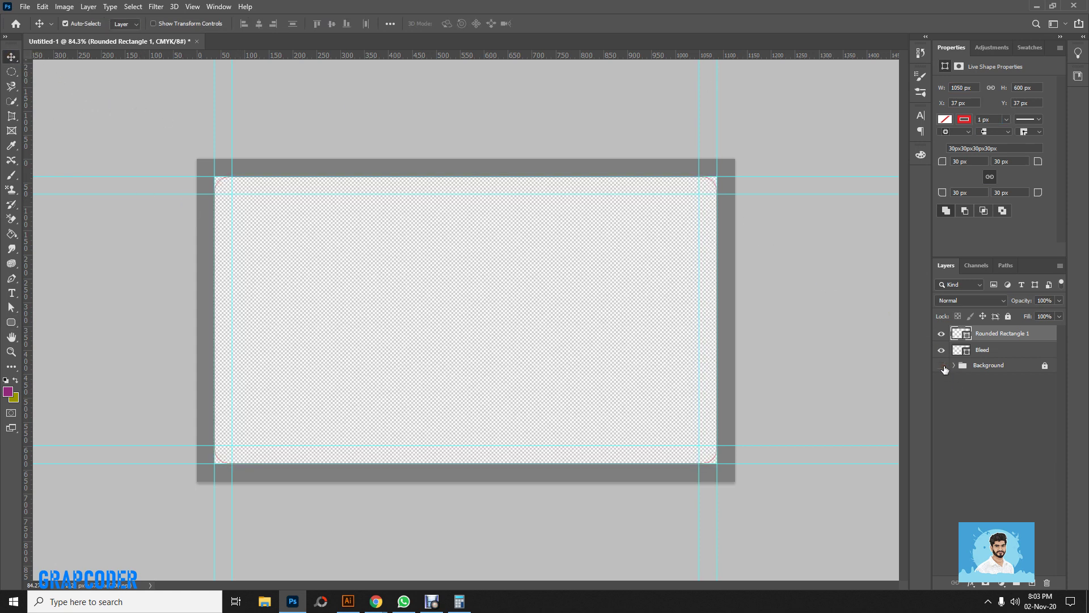
click(942, 366)
click(942, 350)
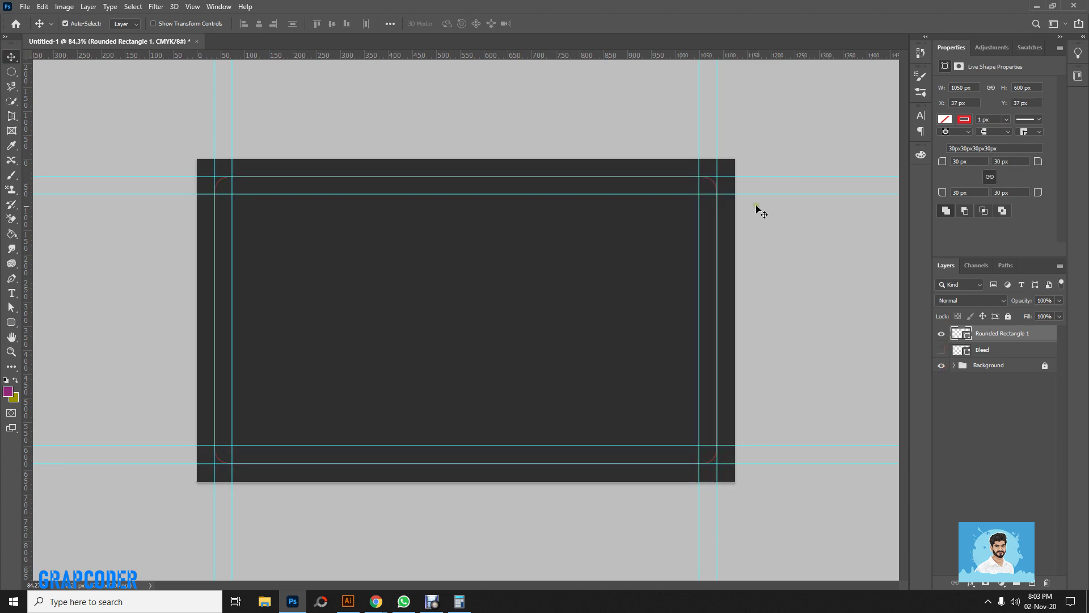
scroll(223, 196, up, 2)
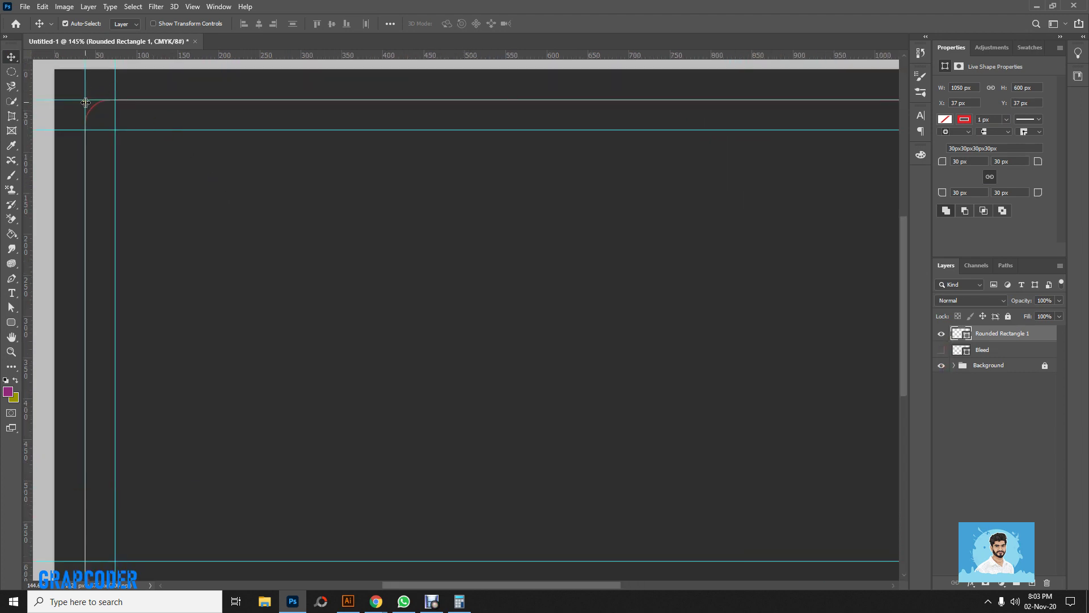
scroll(85, 102, up, 2)
scroll(92, 114, up, 2)
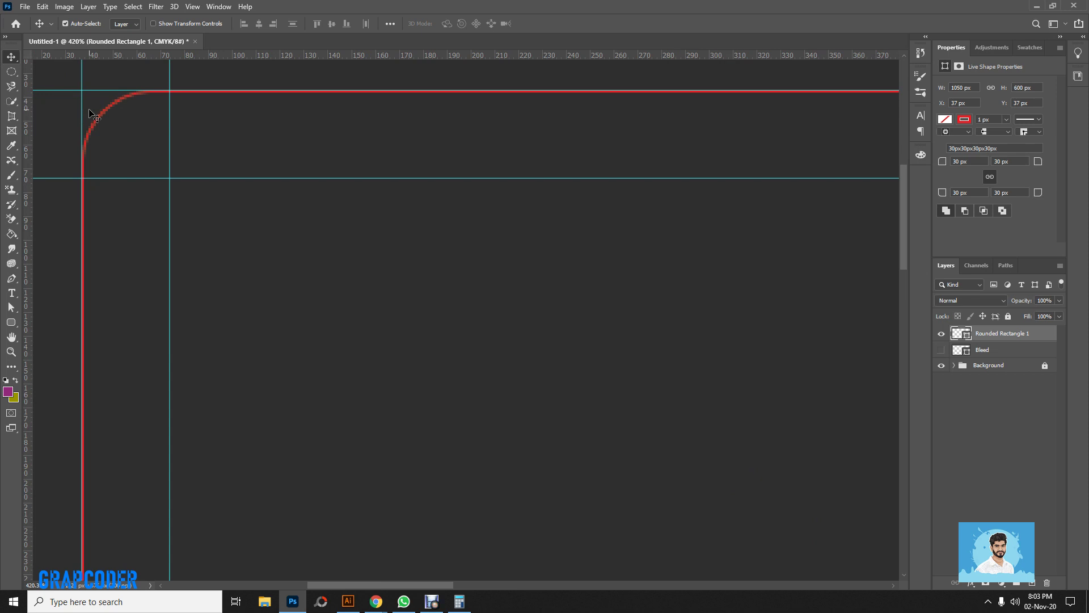
scroll(93, 117, down, 2)
scroll(110, 122, down, 2)
scroll(112, 127, down, 3)
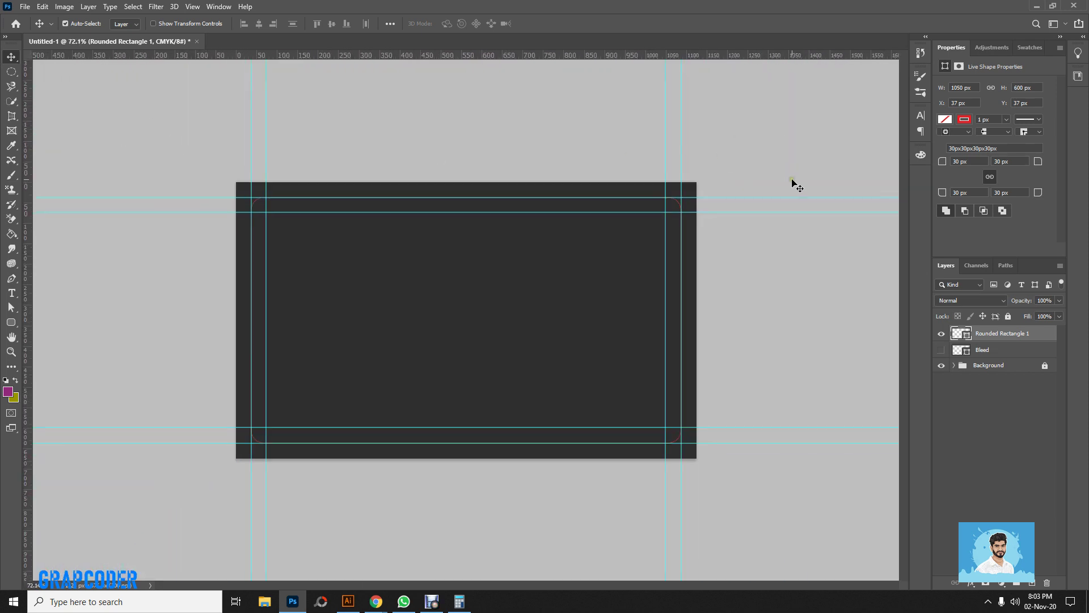
scroll(634, 214, up, 1)
scroll(634, 214, up, 1)
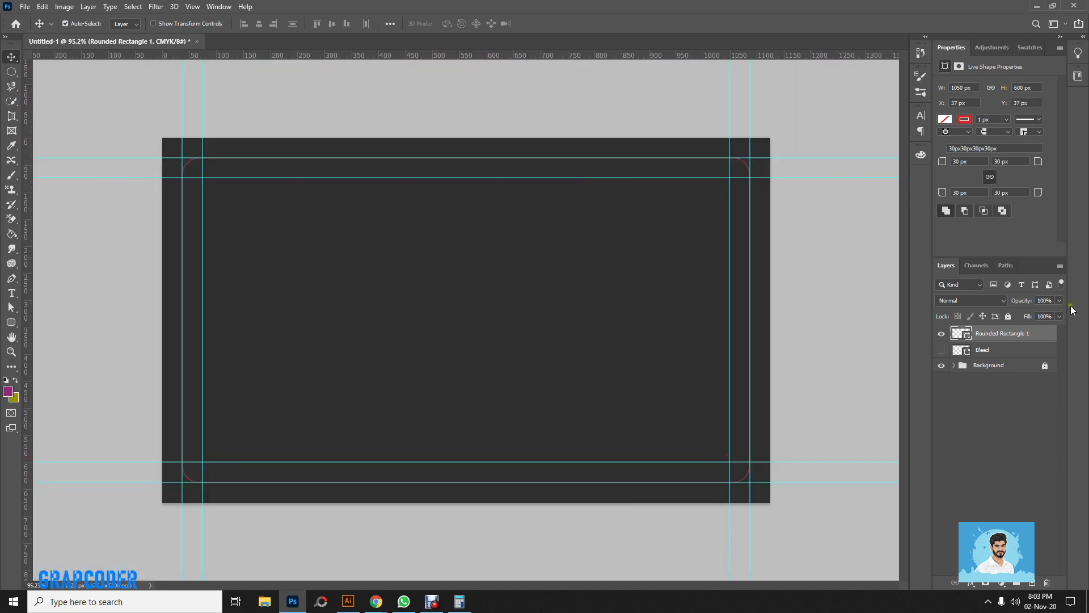
Rename the rounded rectangle layer to 'Die cut'
double_click(1064, 357)
text(Die)
text(cut)
click(986, 333)
click(942, 350)
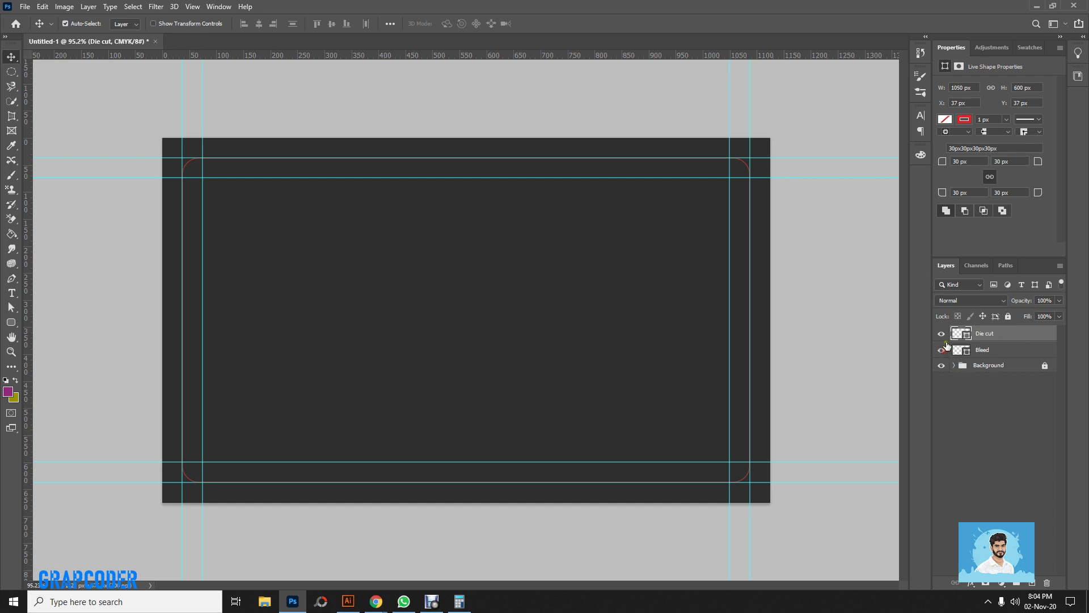
Move Bleed above Die cut and group the two layers
drag(986, 351, 977, 329)
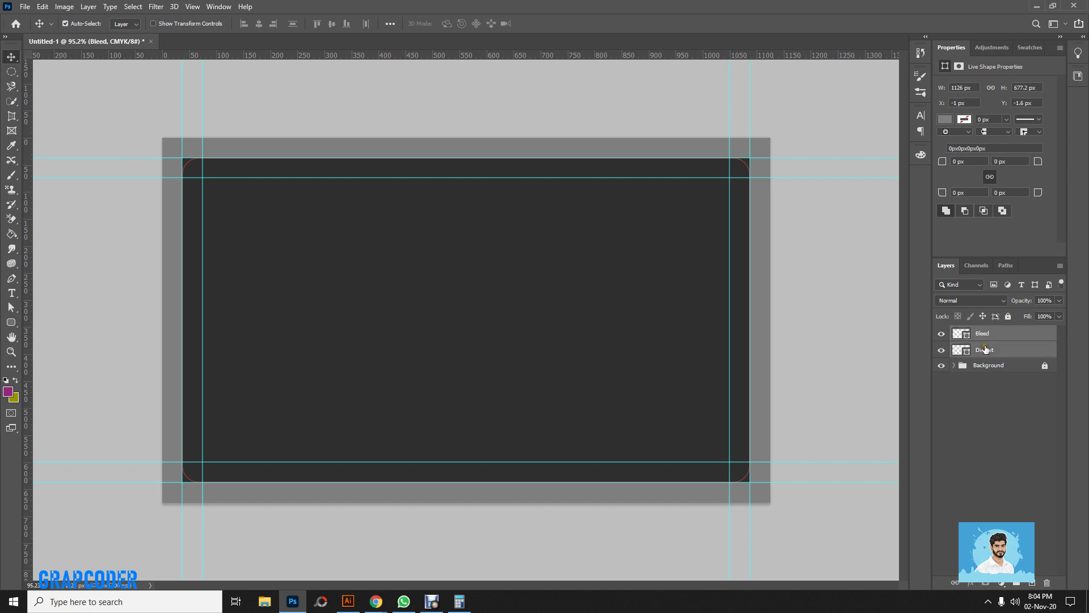
shift+click(986, 348)
key(ctrl+g)
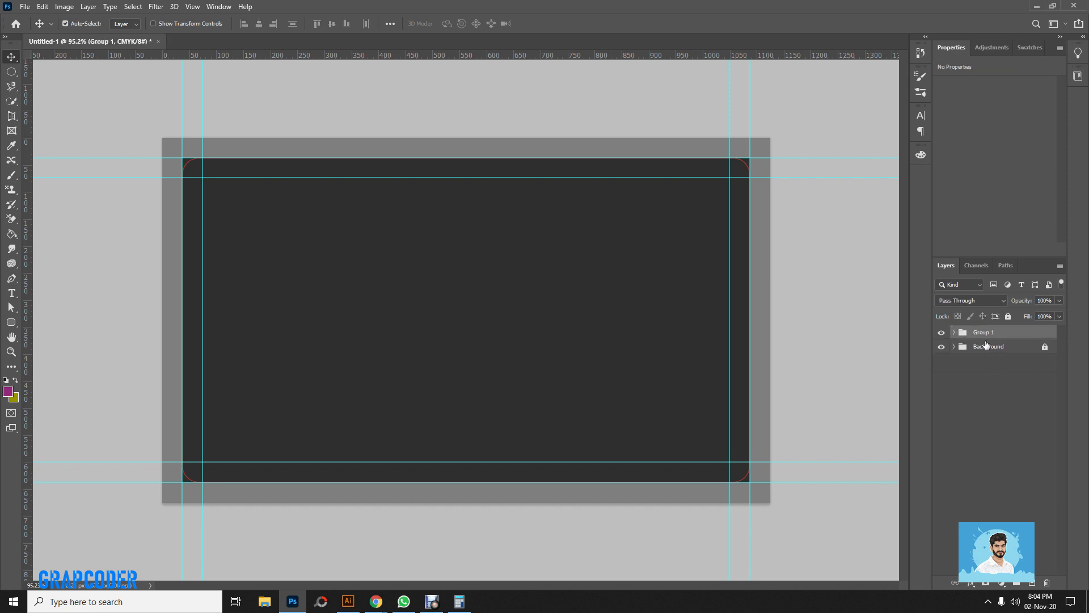
Name the new group 'Bleed and Die cut'
double_click(986, 332)
text(Bleed)
text( and Di)
text(e)
text( cut)
click(1050, 427)
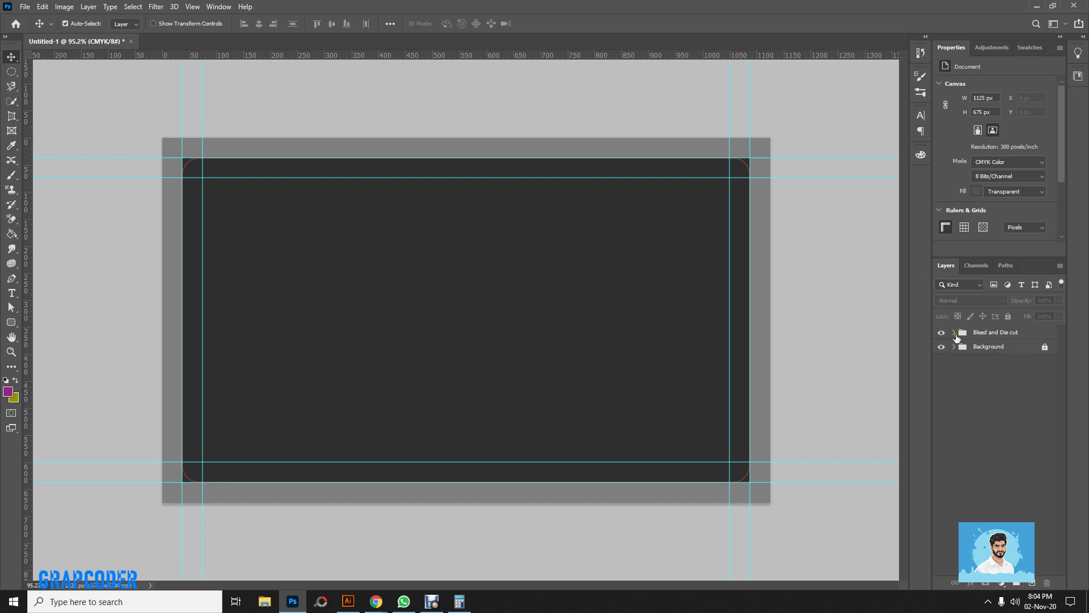
Expand the group, hide the guides, and leave Bleed hidden with Die cut visible
click(954, 333)
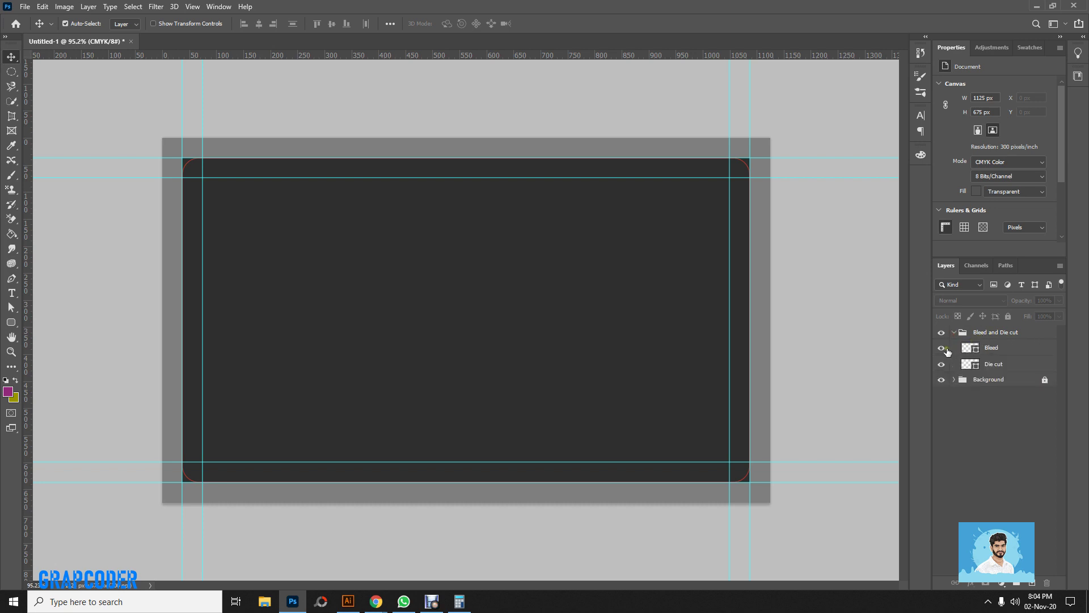
click(942, 349)
click(941, 348)
click(942, 364)
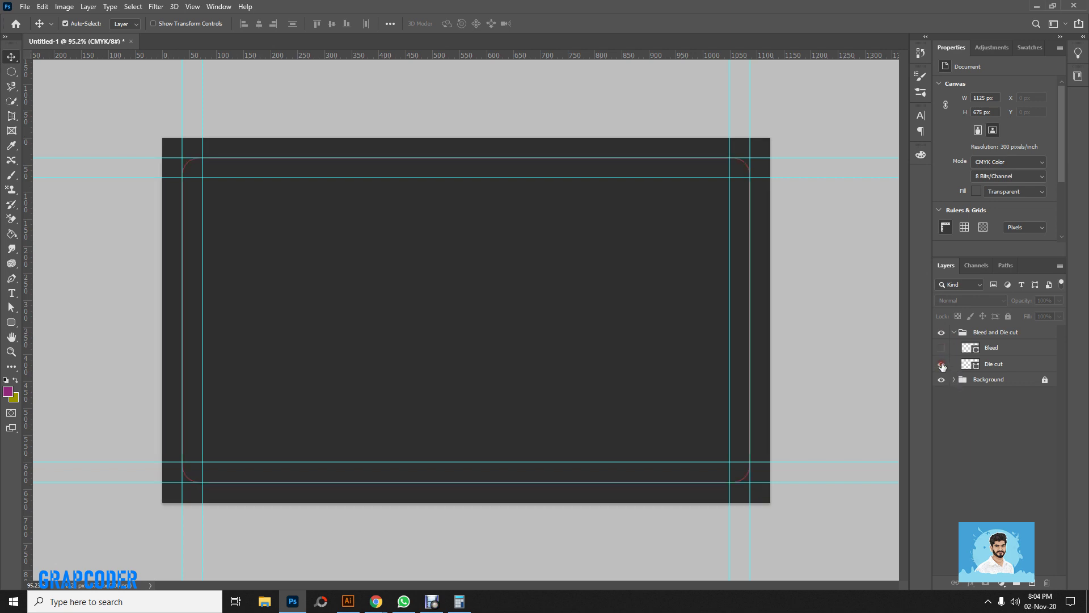
click(942, 365)
key(ctrl+semicolon)
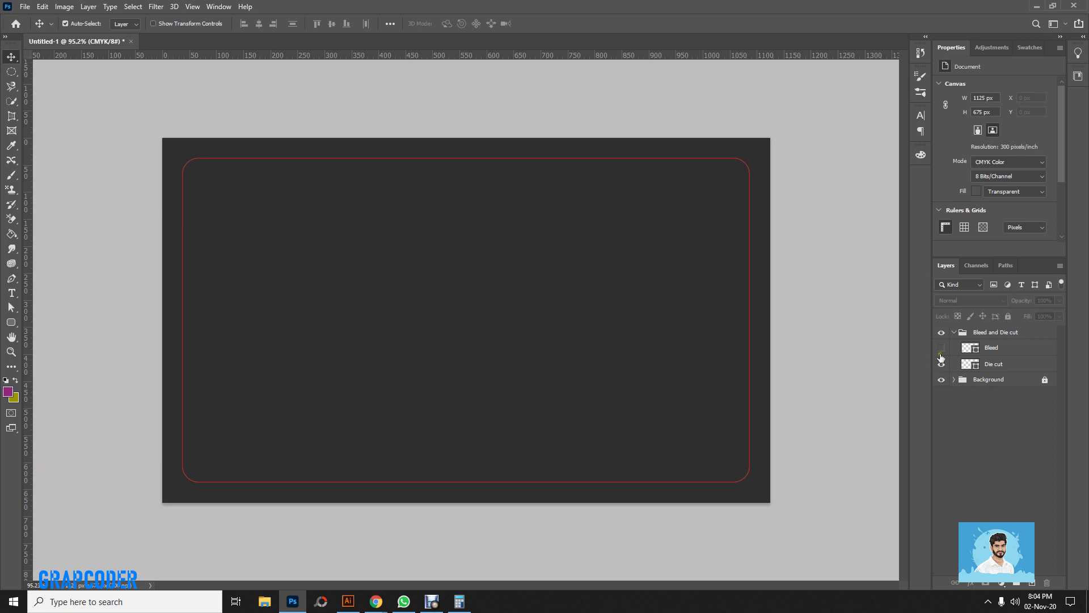
click(940, 349)
click(941, 348)
click(941, 348)
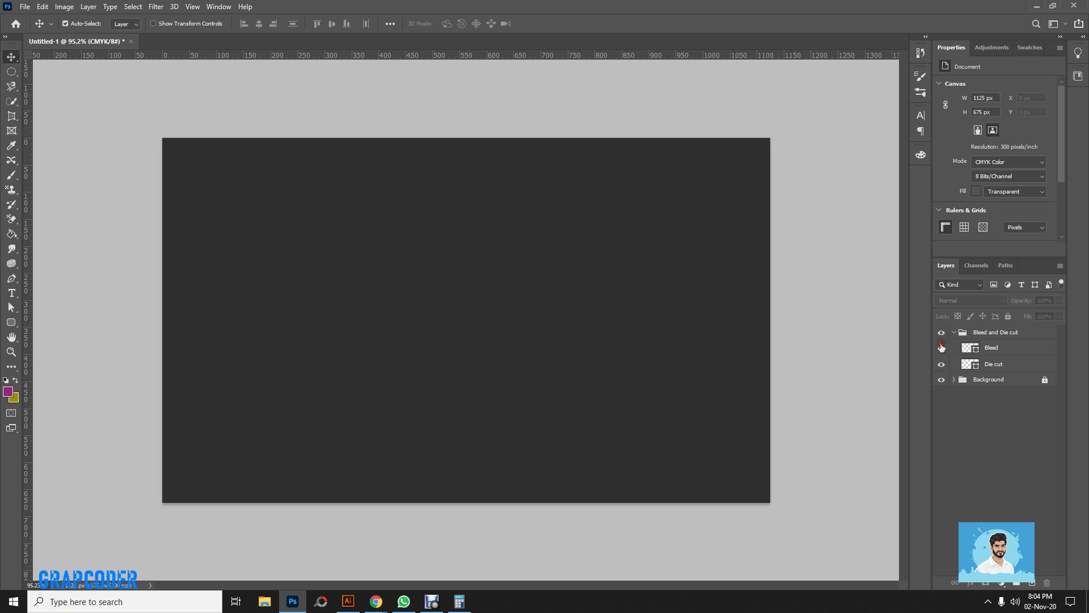
click(941, 348)
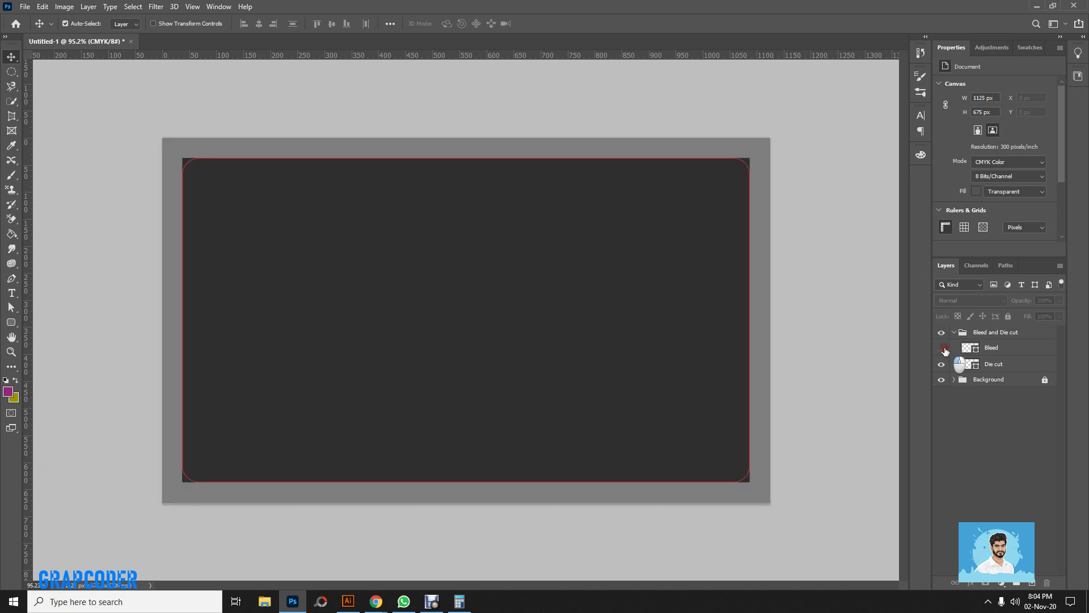
click(943, 348)
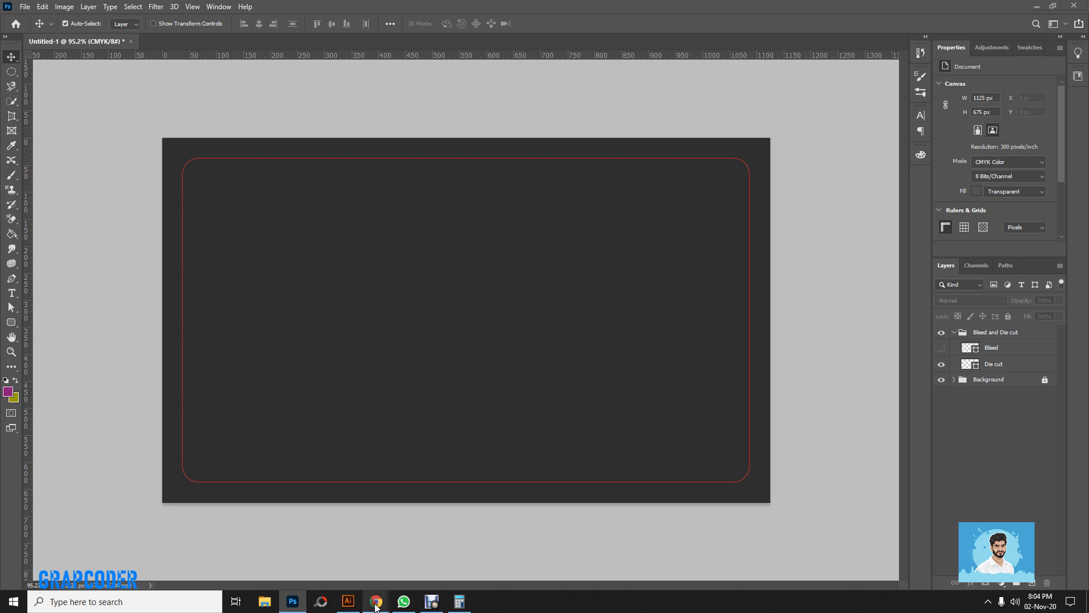
mouse_move(376, 602)
click(333, 564)
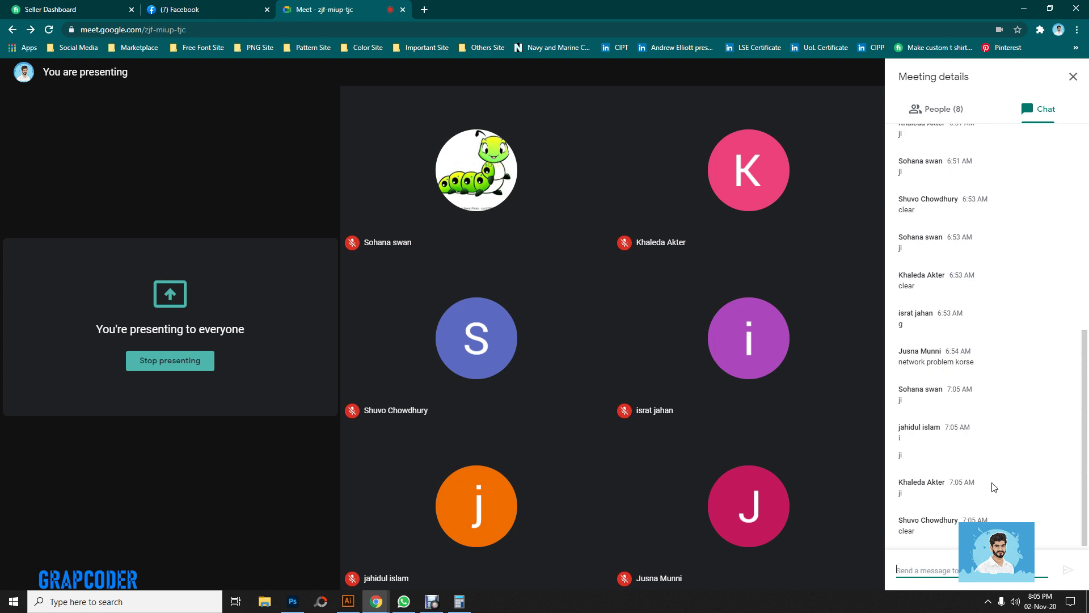
mouse_move(475, 339)
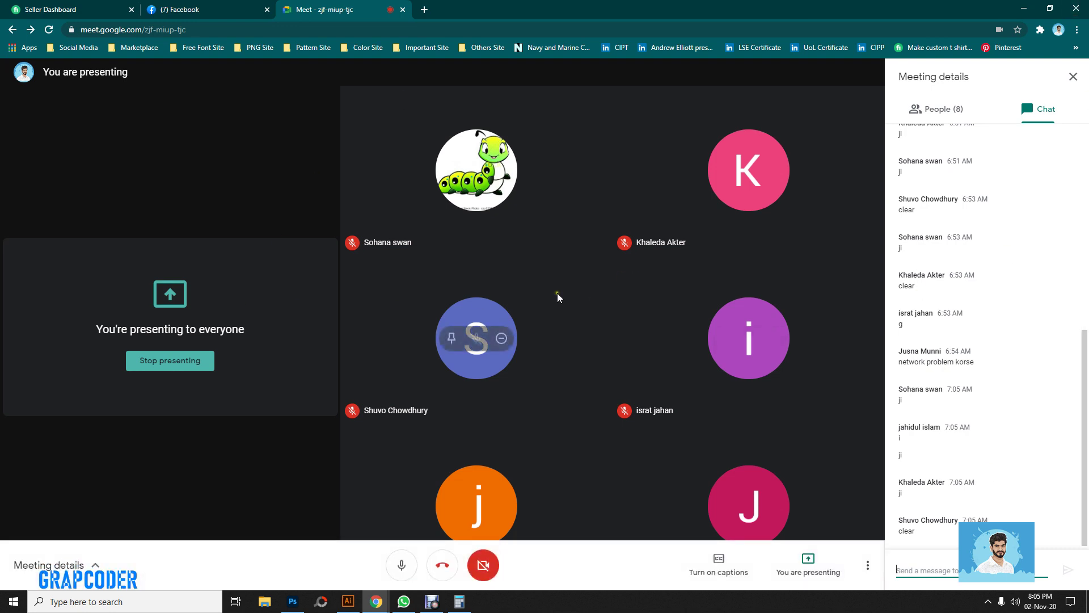
click(922, 553)
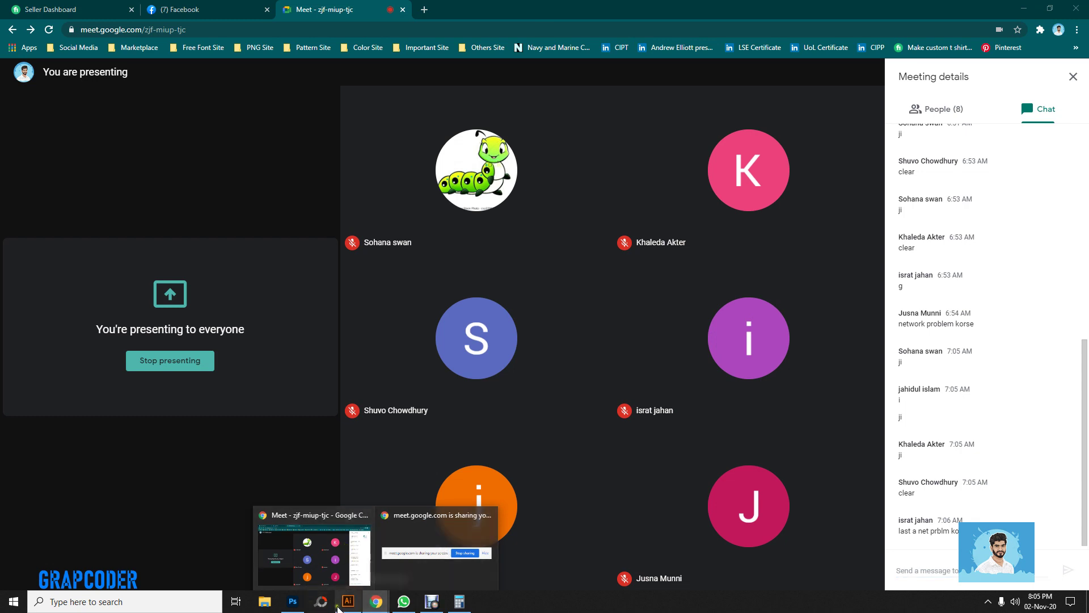
click(300, 608)
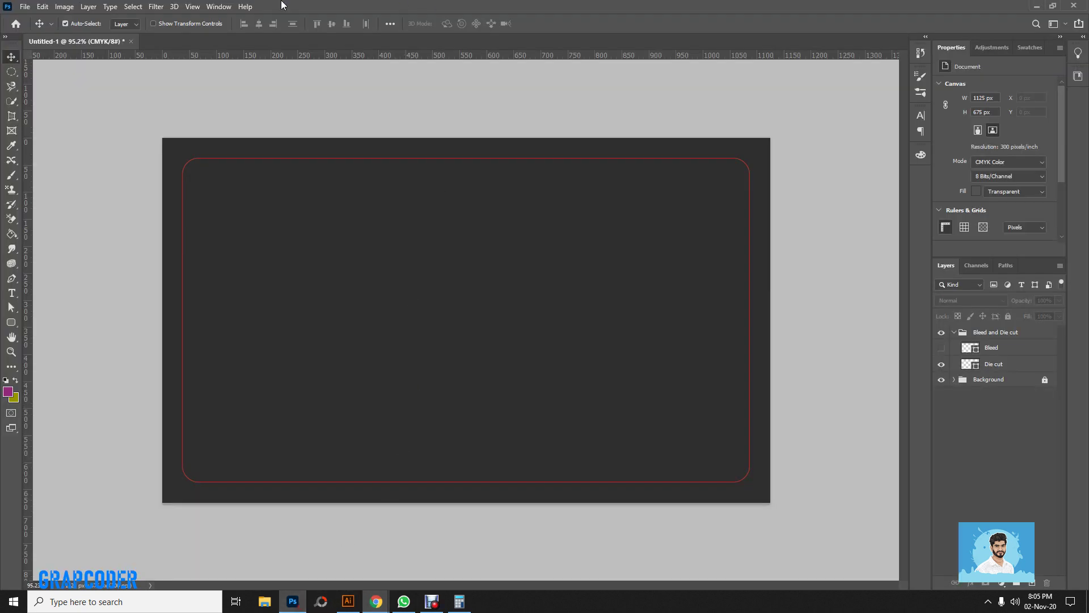
Hide the Bleed and Die cut group, turn the guides back on, and minimize Photoshop
click(941, 348)
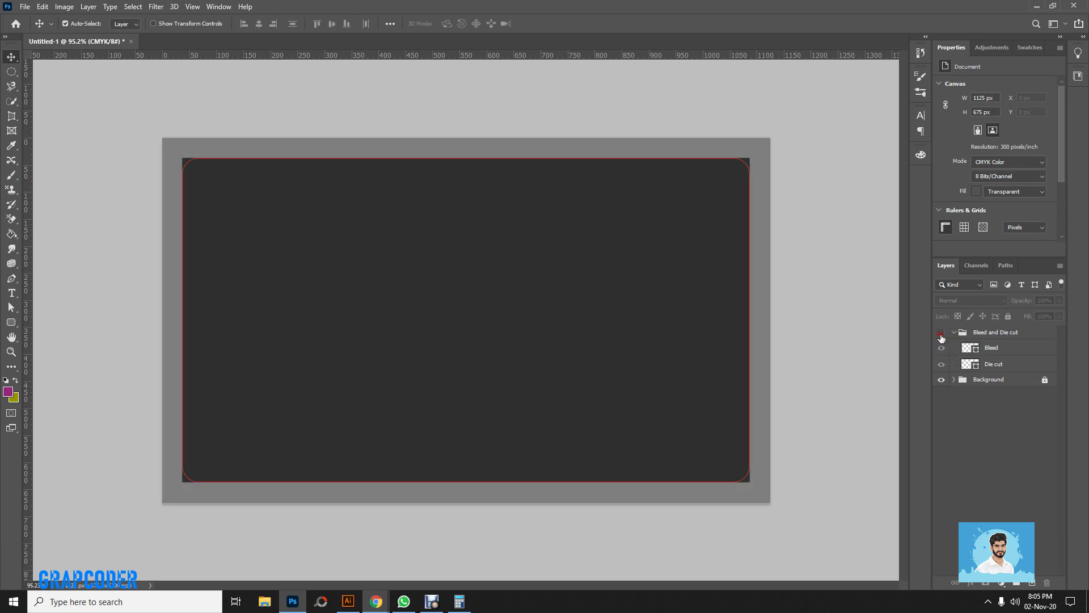
click(942, 333)
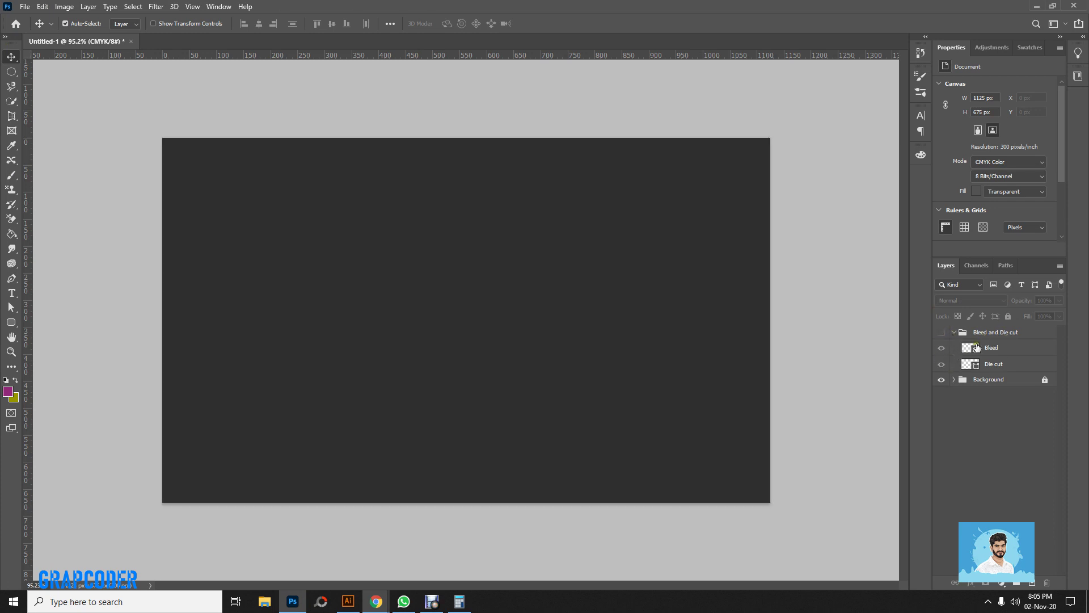
click(942, 334)
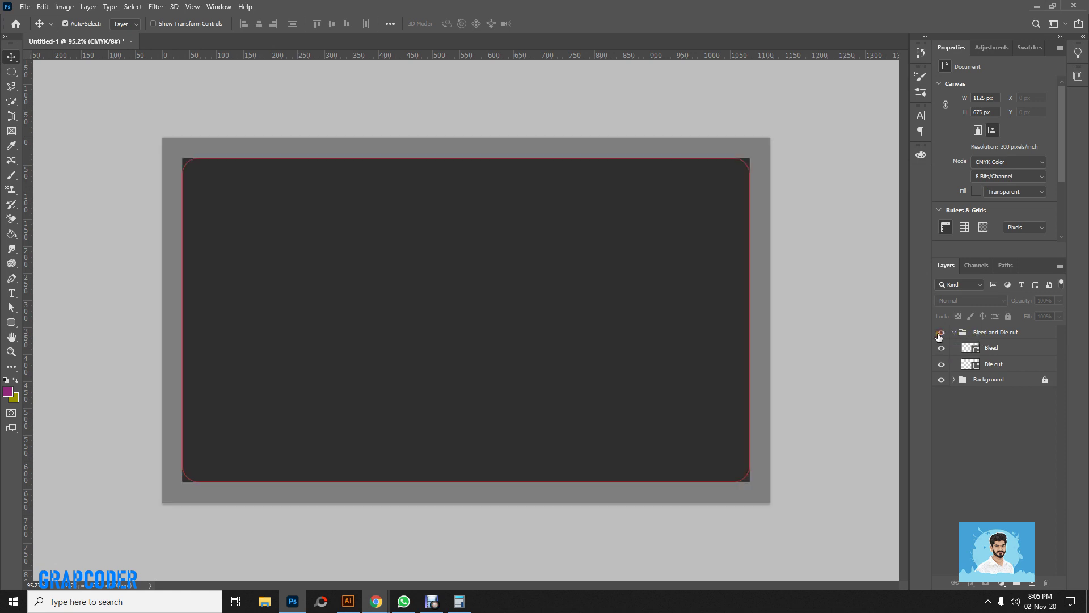
click(940, 334)
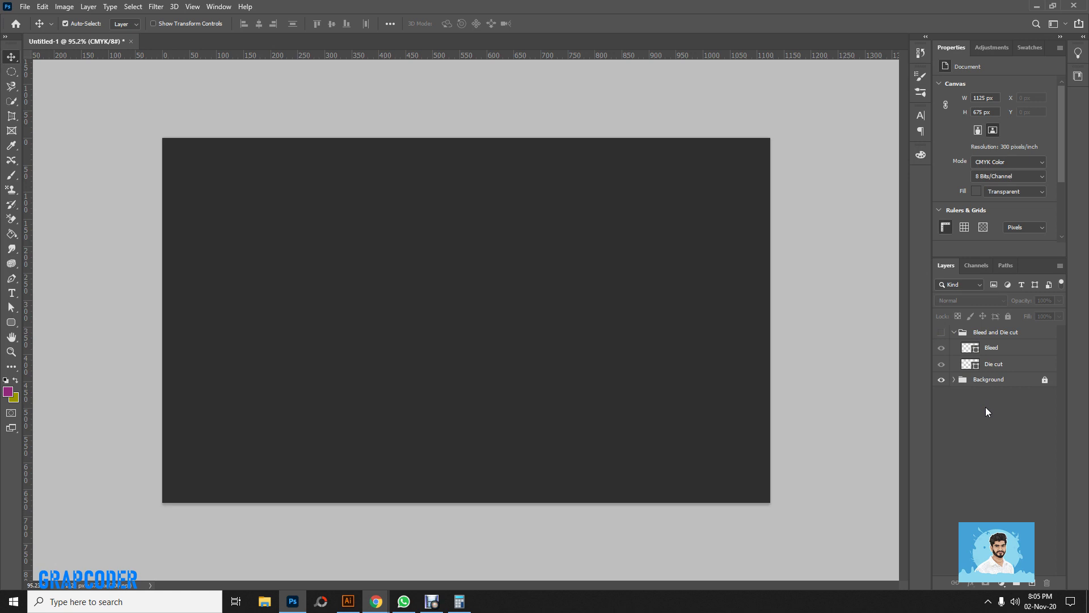
key(ctrl+semicolon)
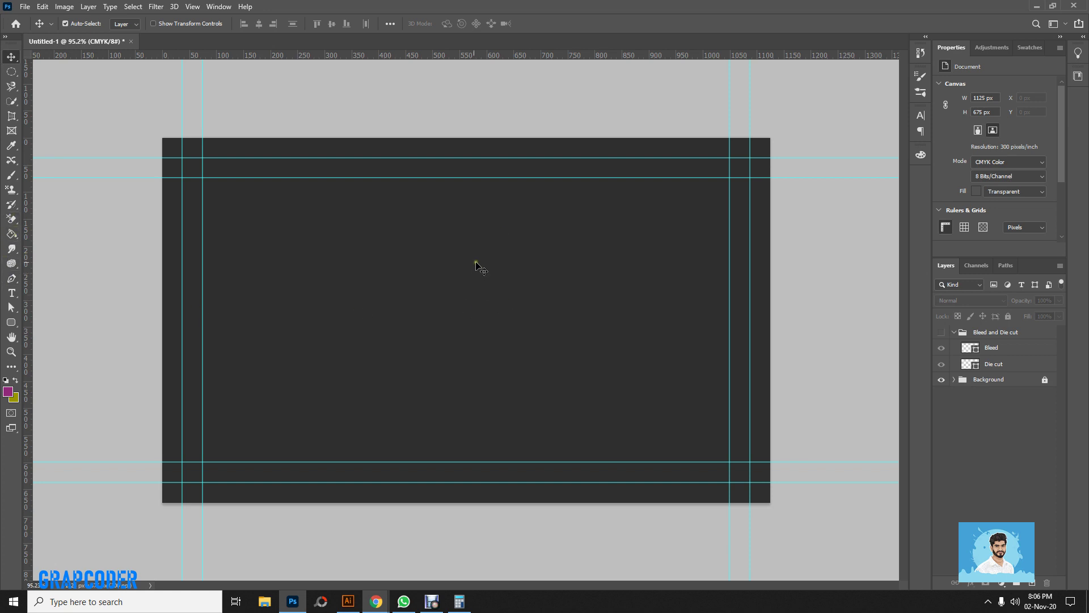
click(1037, 6)
Open Blooming Dreams Logo from F: > Freelancing Experience > Fiverr-02 > Aslkfdjaslk
click(1011, 23)
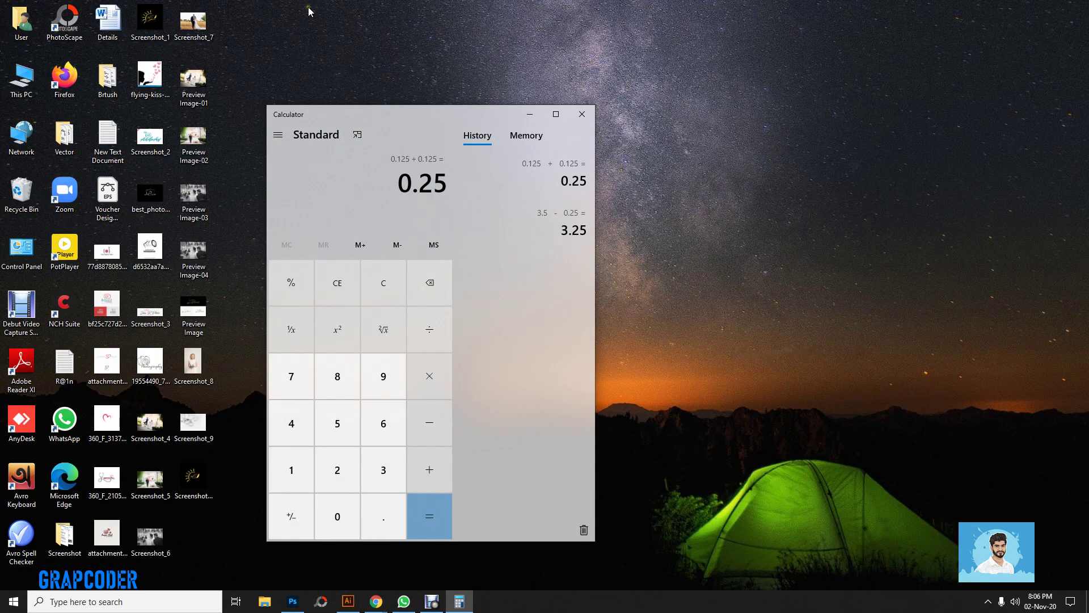
double_click(21, 79)
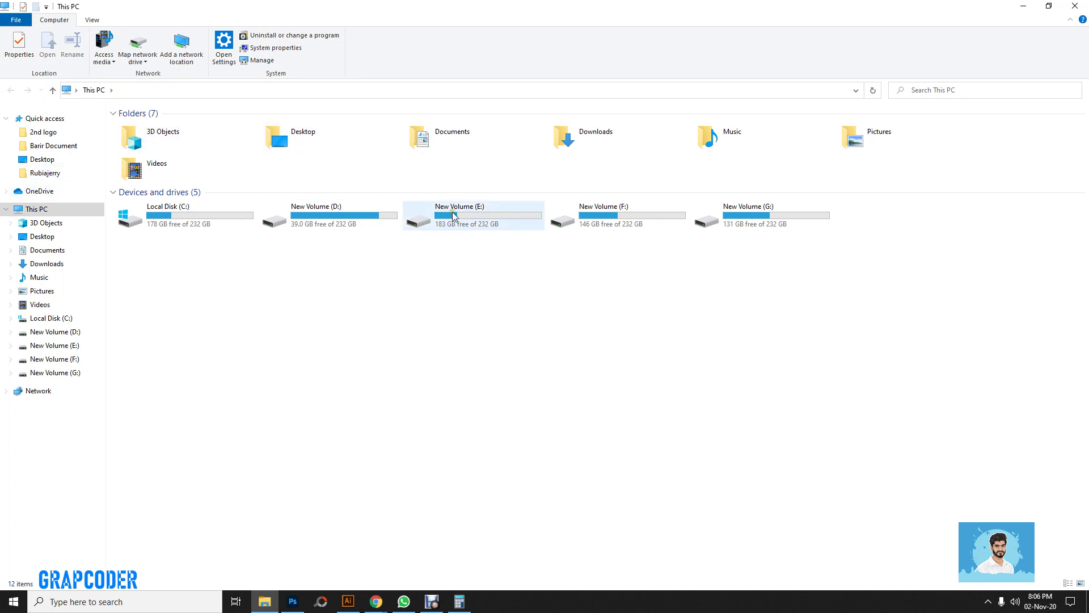
double_click(601, 219)
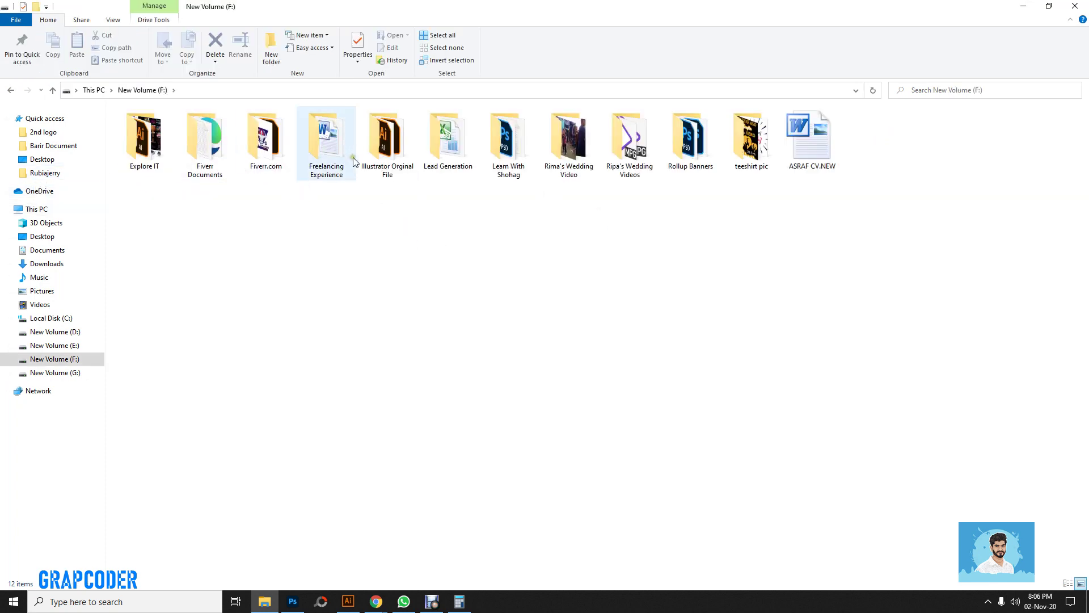
click(390, 154)
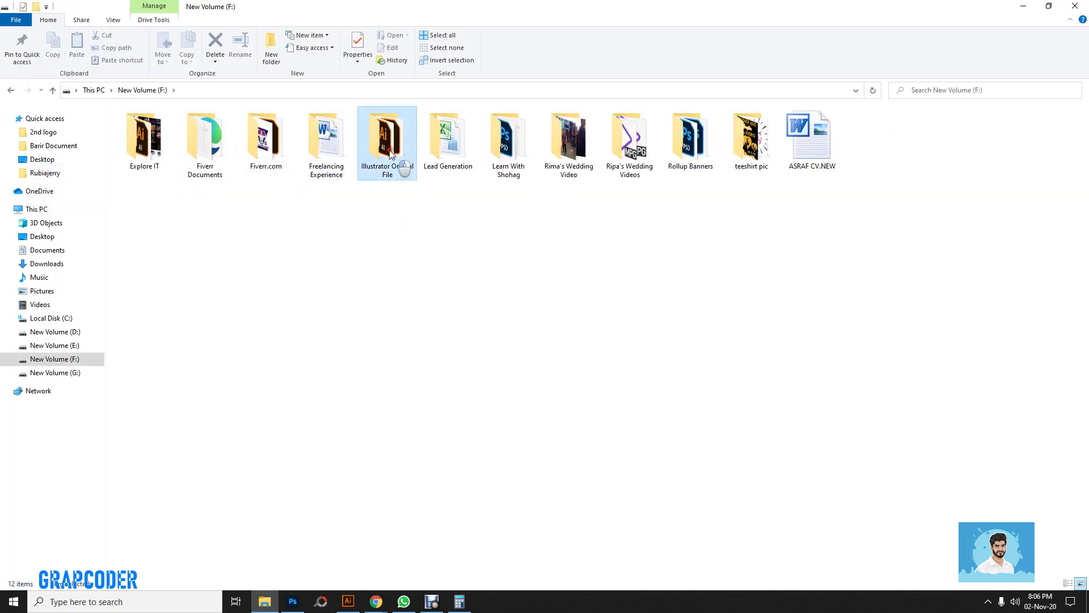
double_click(317, 156)
double_click(153, 160)
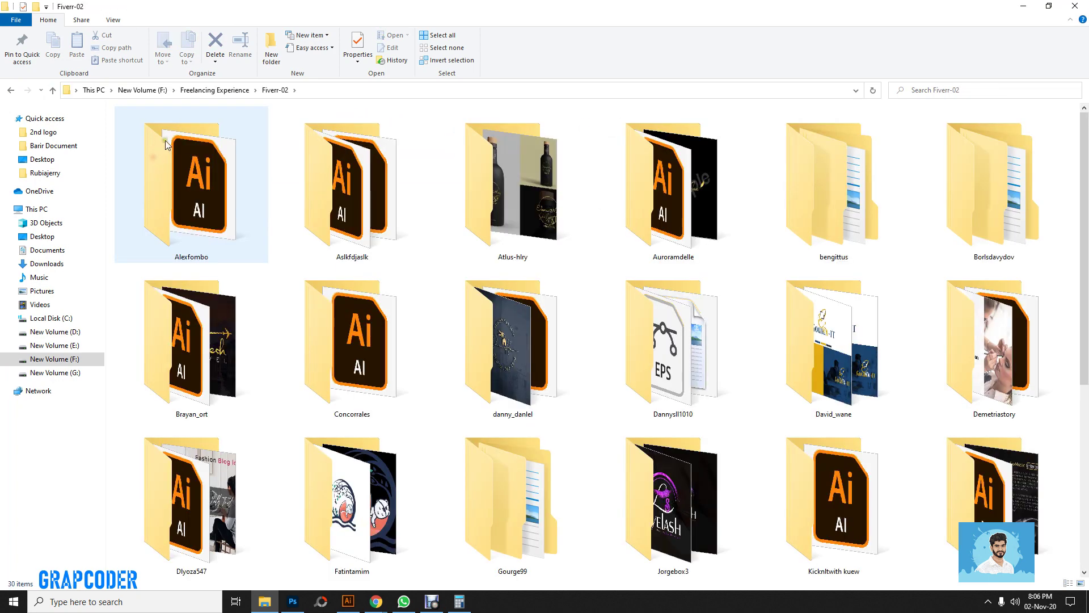
double_click(326, 201)
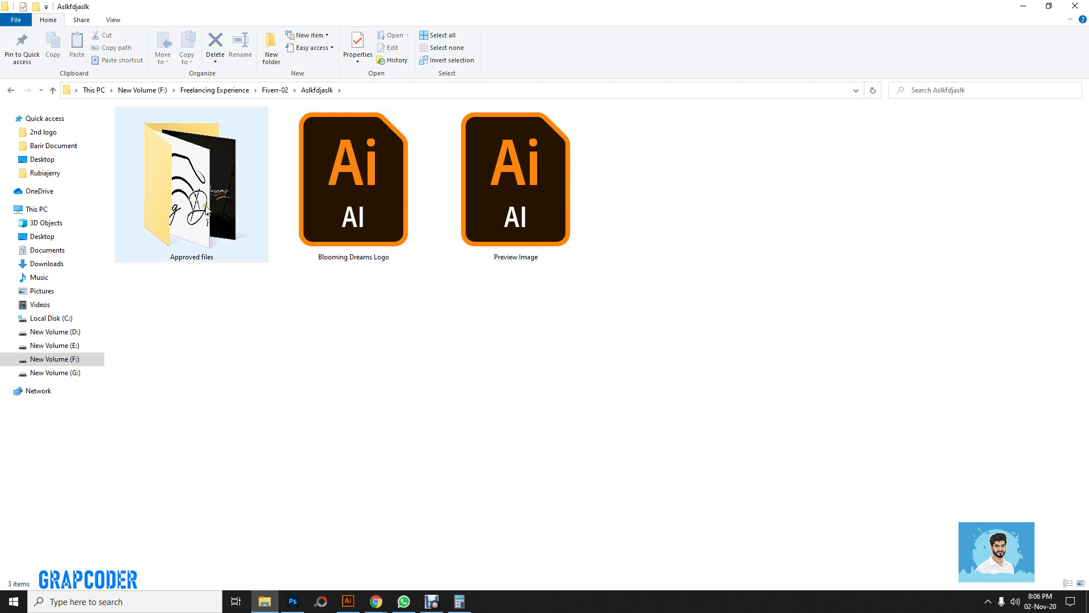
double_click(336, 199)
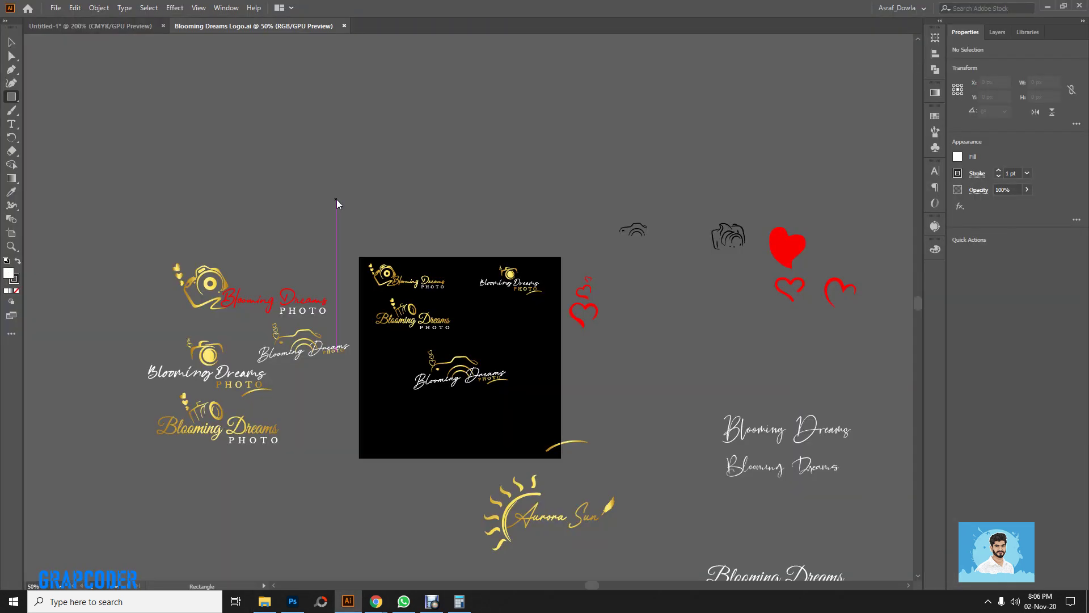
Browse the Blooming Dreams logo variants, briefly selecting the camera logo group
key(v)
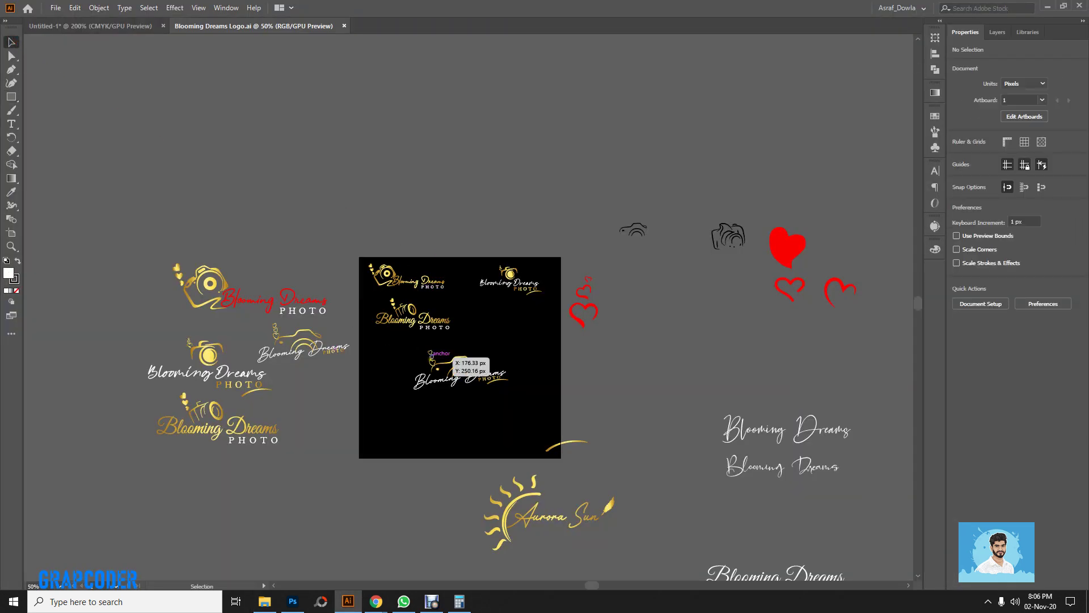
scroll(437, 412, up, 3)
scroll(441, 299, down, 2)
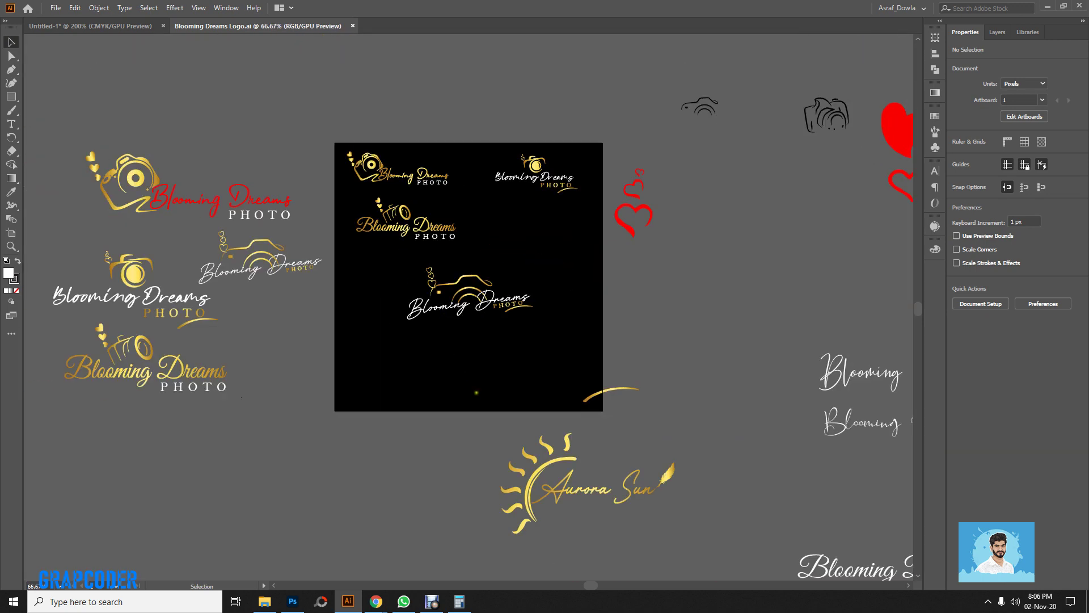
scroll(446, 301, up, 2)
scroll(567, 363, down, 1)
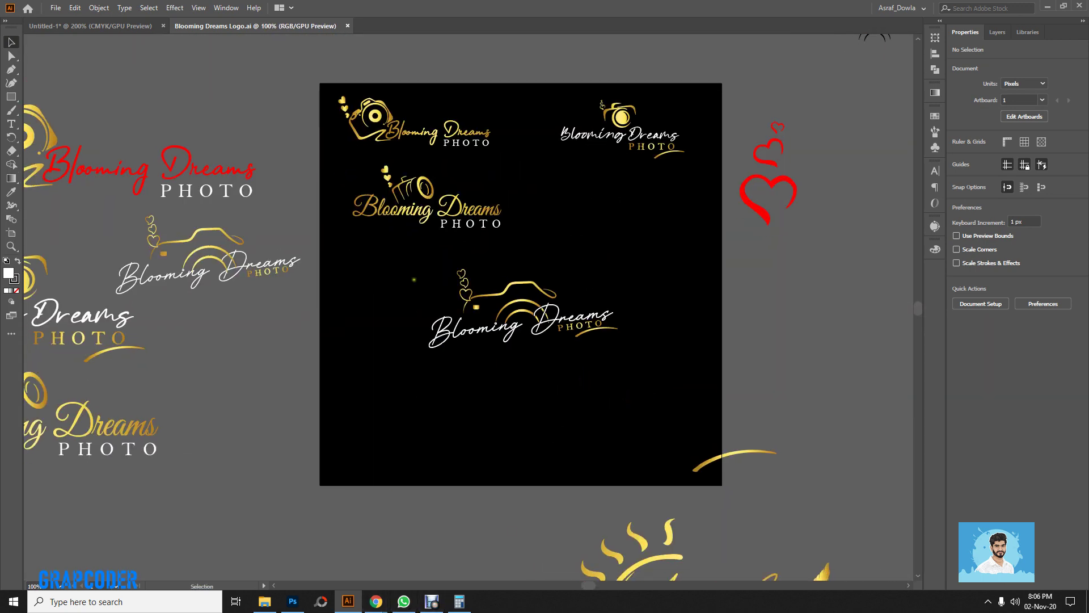
drag(410, 277, 618, 352)
click(678, 348)
mouse_move(319, 432)
mouse_down()
mouse_move(26, 344)
mouse_move(346, 413)
mouse_move(336, 447)
mouse_up()
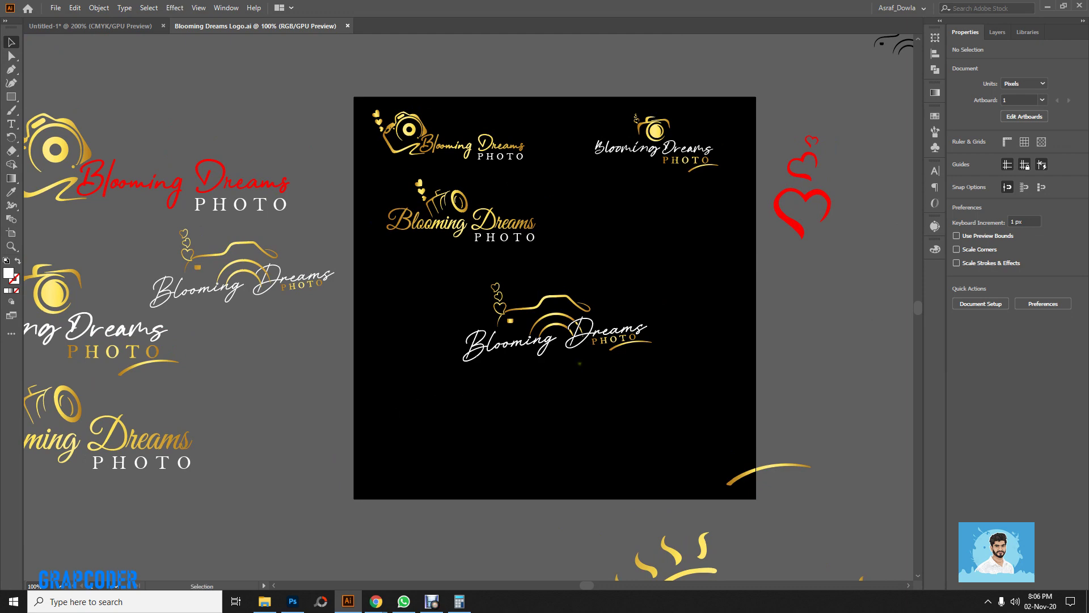
scroll(579, 363, up, 1)
scroll(584, 431, down, 1)
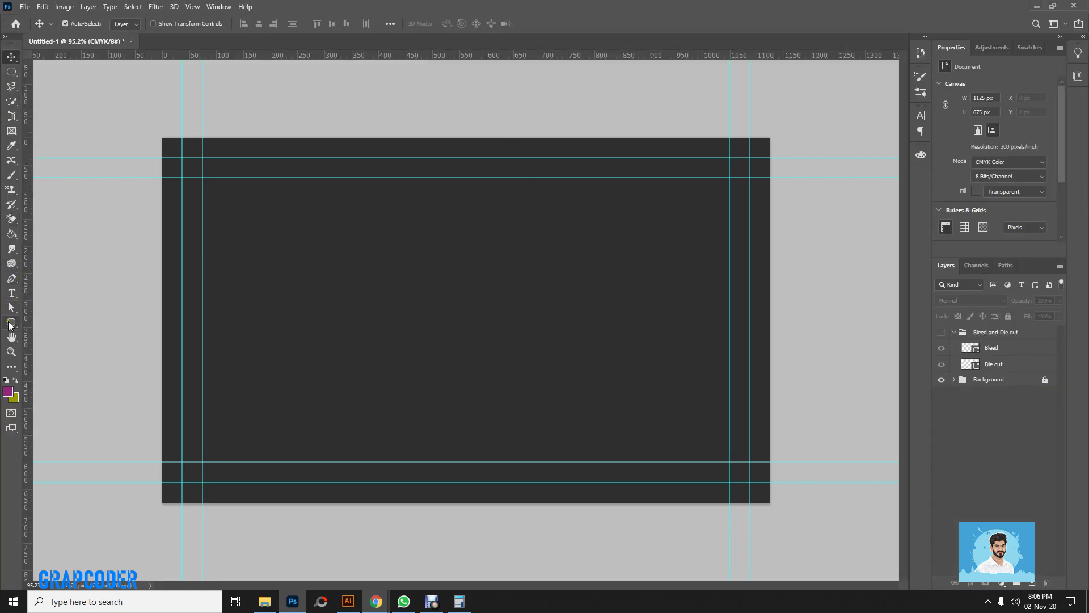
Draw a purple #912a7a rectangle across the bottom of the card
click(9, 325)
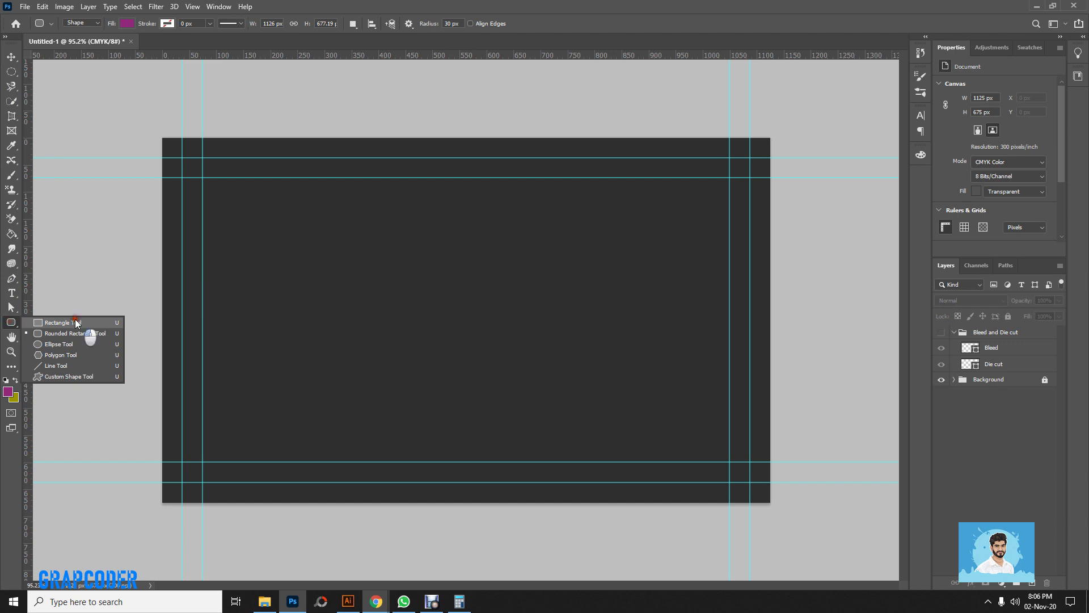
click(76, 322)
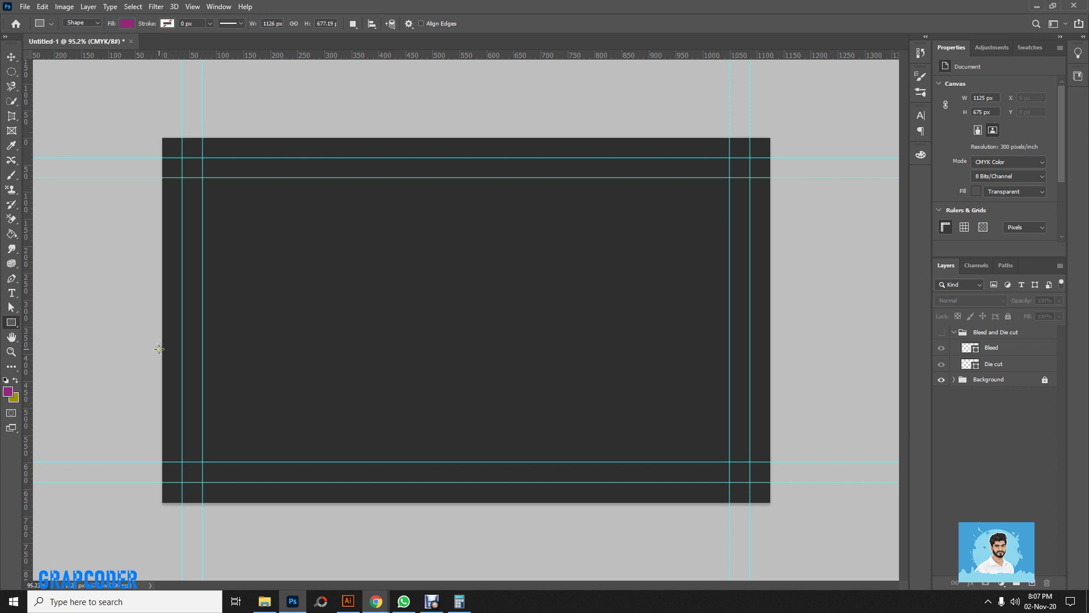
mouse_move(162, 351)
mouse_down()
mouse_move(571, 476)
mouse_move(770, 503)
mouse_up()
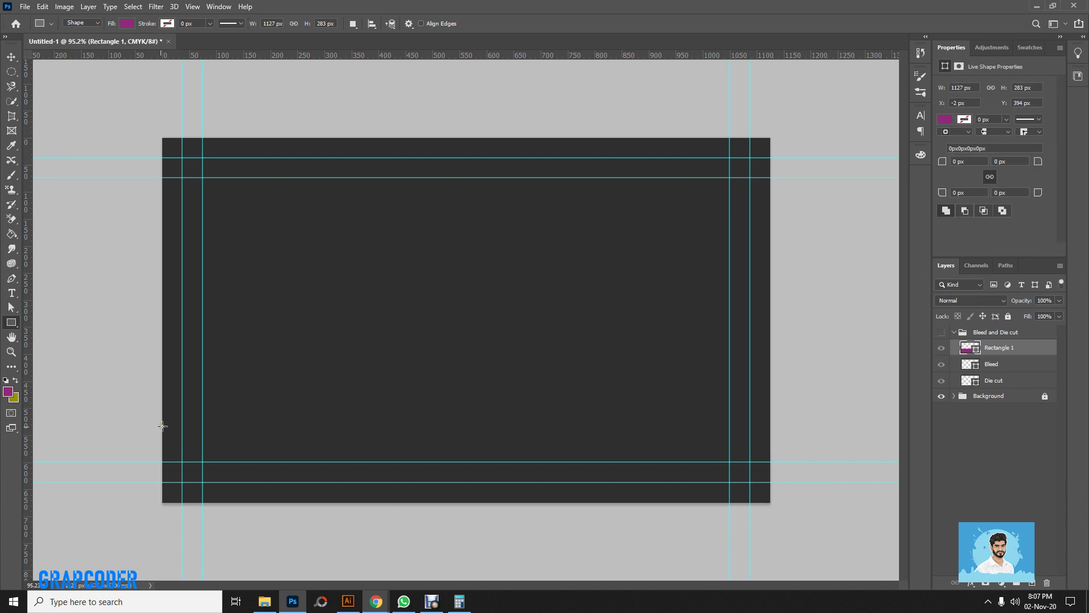
double_click(970, 347)
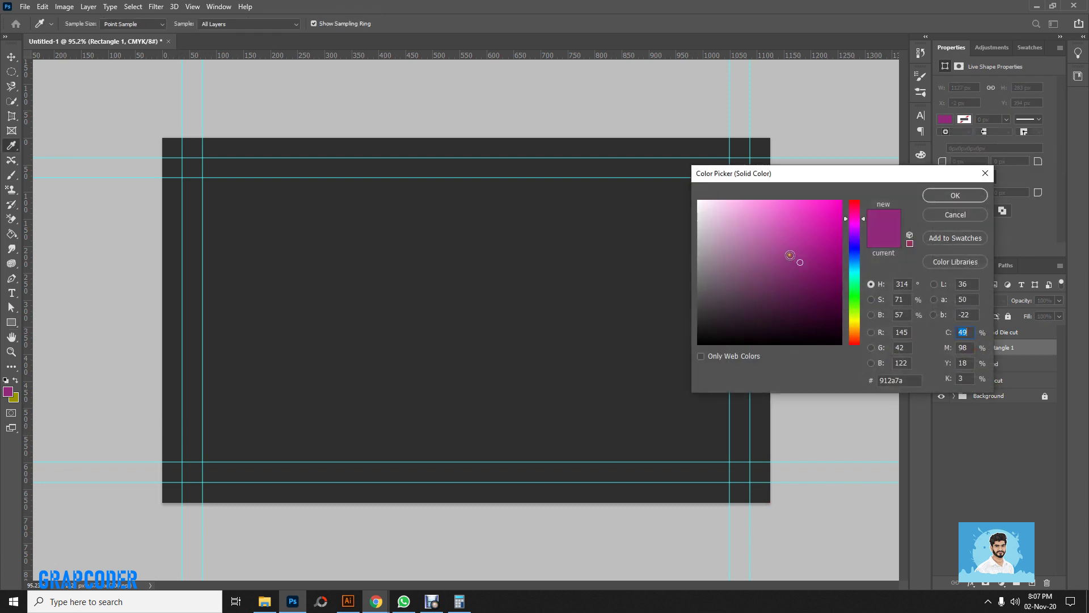
click(982, 215)
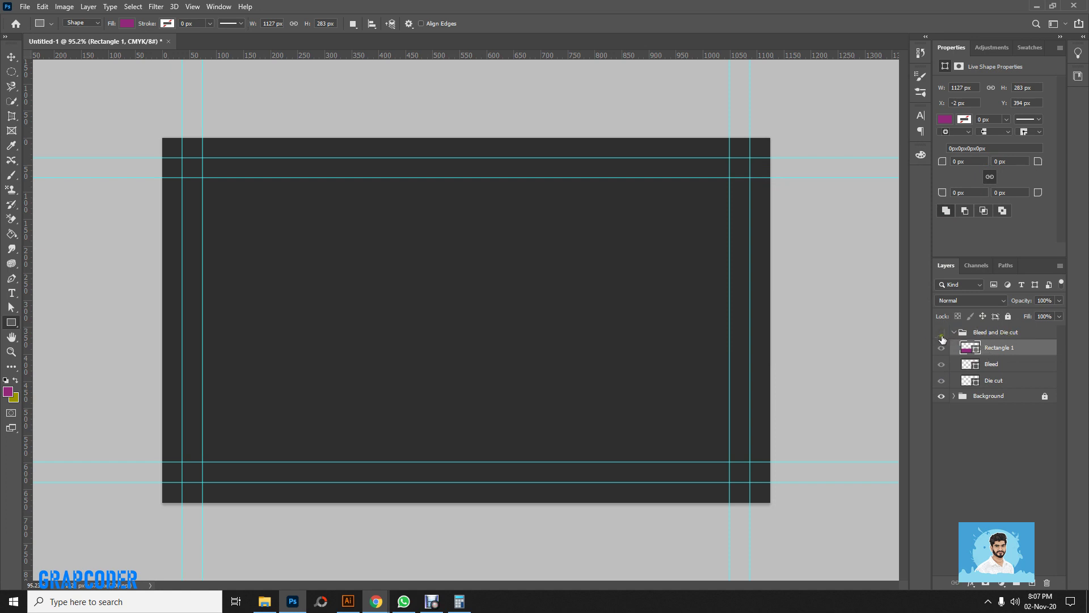
Move Rectangle 1 out of the group, lock and collapse the group, and place Rectangle 1 below it
drag(990, 353, 978, 326)
click(976, 350)
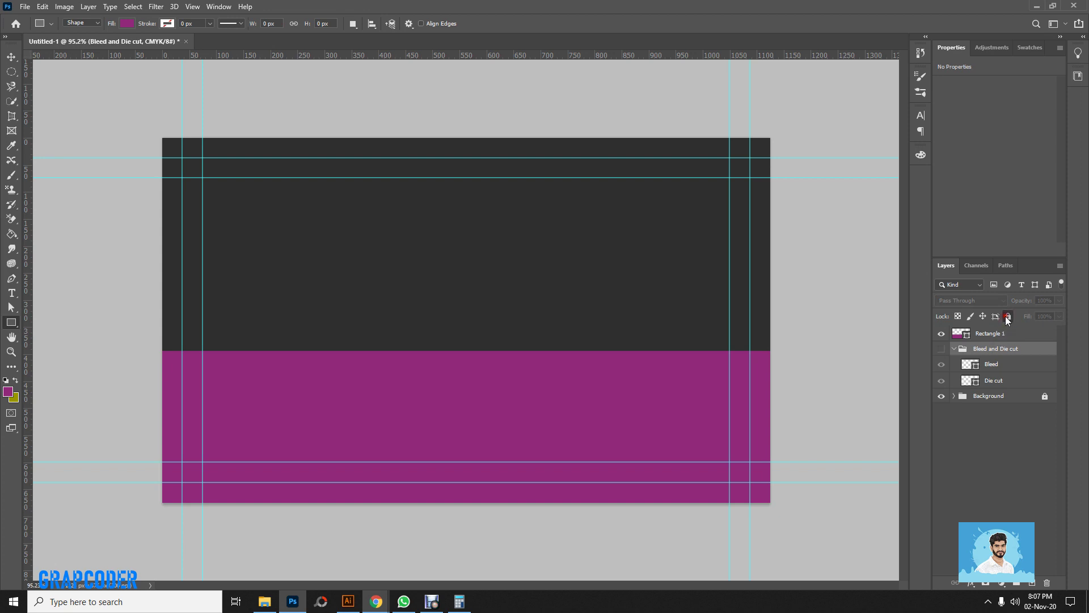
click(1007, 316)
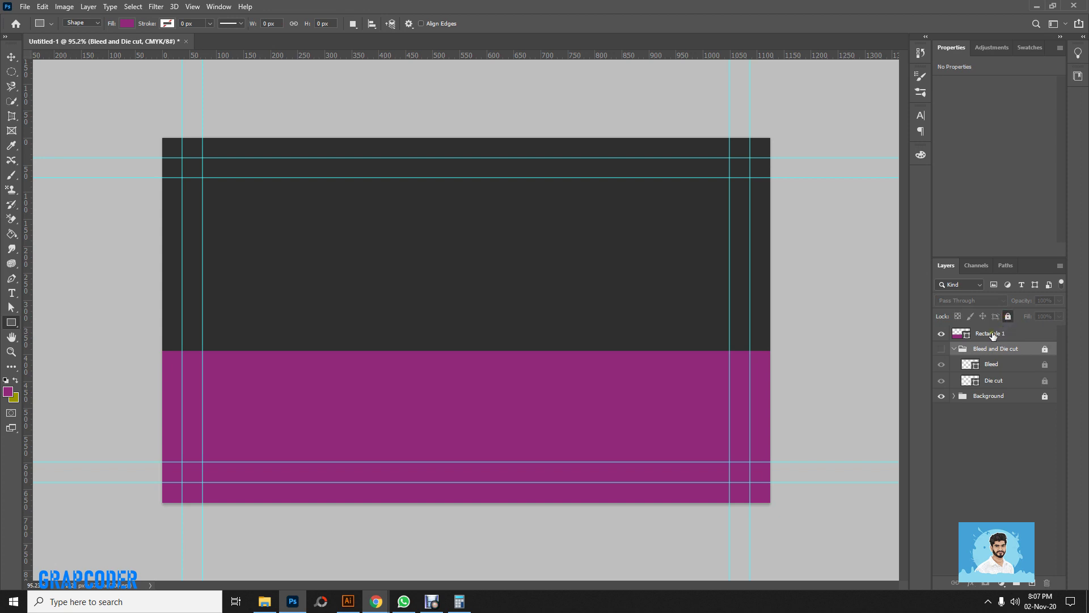
click(954, 349)
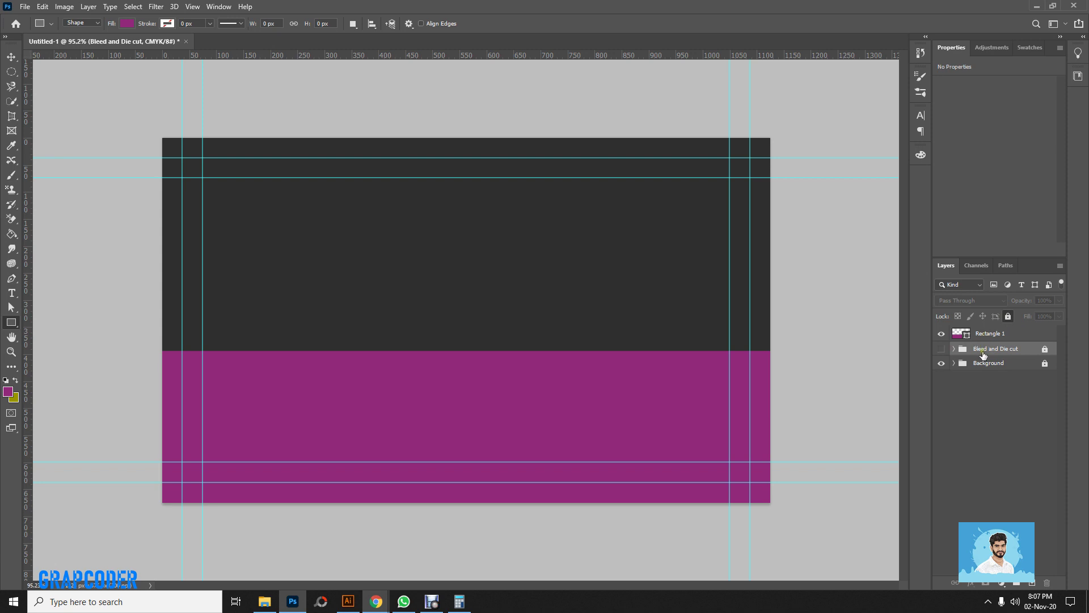
drag(981, 338, 981, 356)
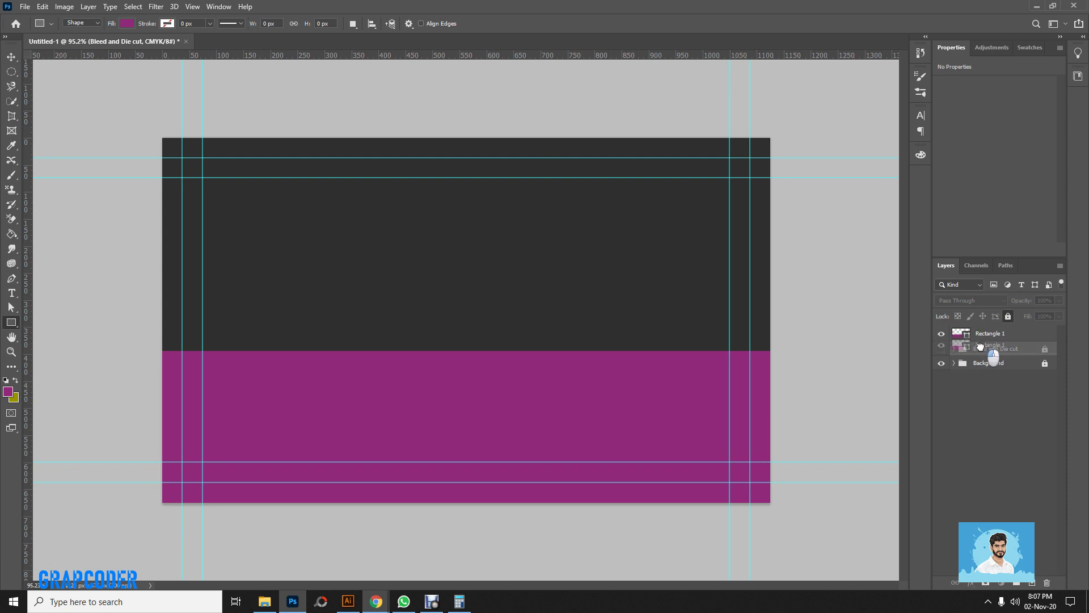
click(983, 344)
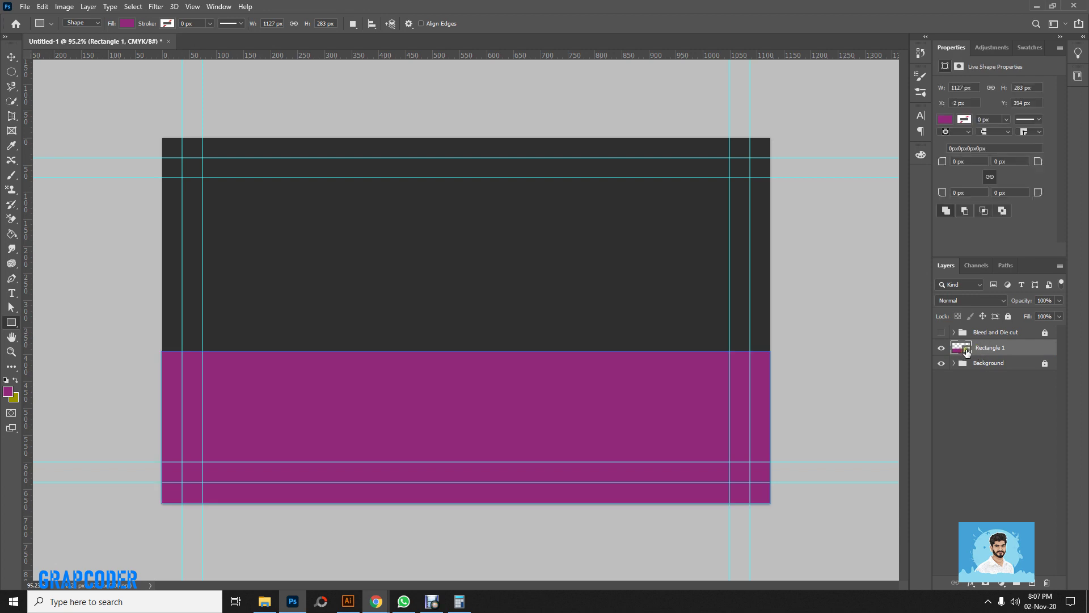
Change Rectangle 1's fill to near-black #090107
double_click(967, 349)
click(793, 330)
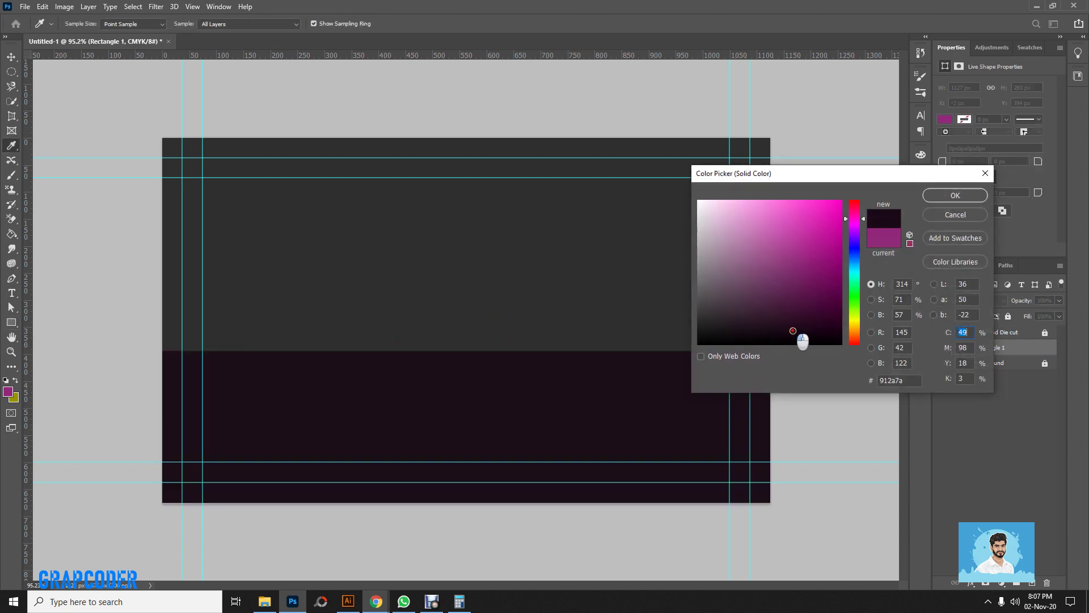
drag(803, 341, 842, 348)
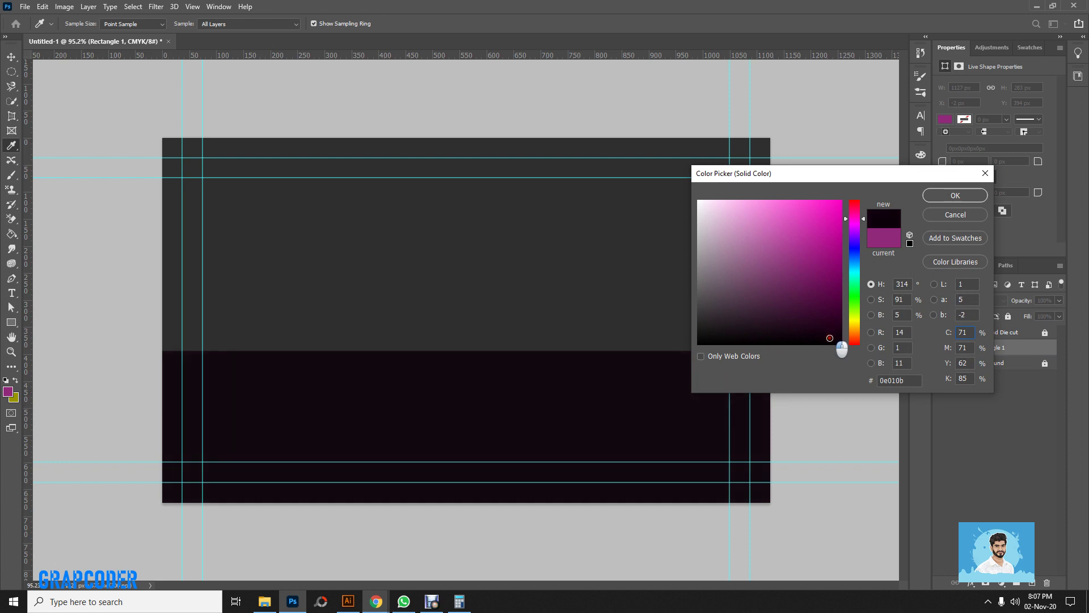
click(830, 339)
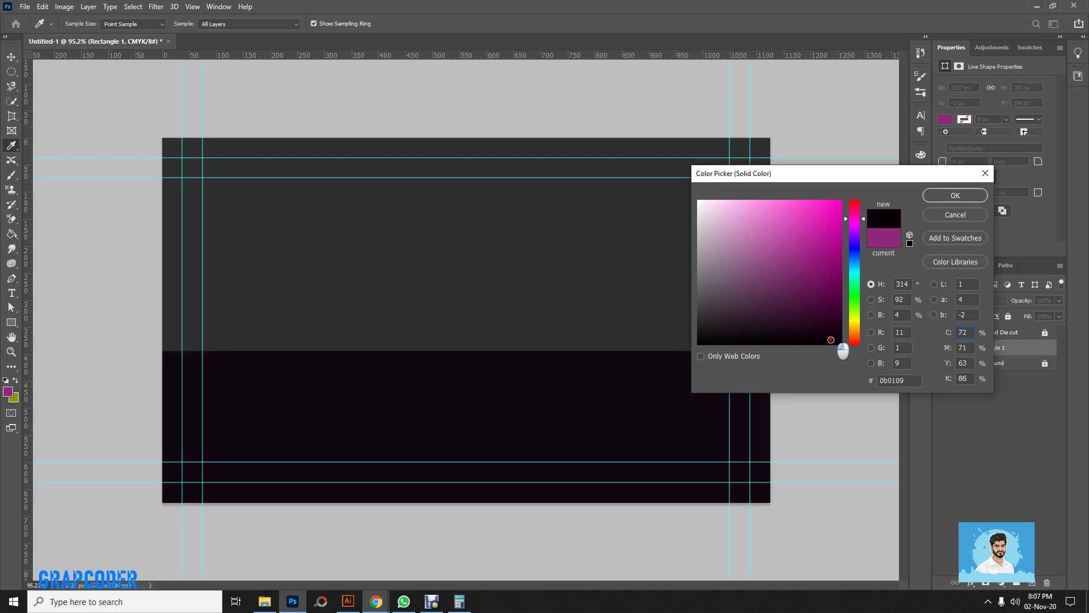
click(923, 195)
Adjust the dark rectangle's top edge height and align its left edge with the card
key(ctrl+t)
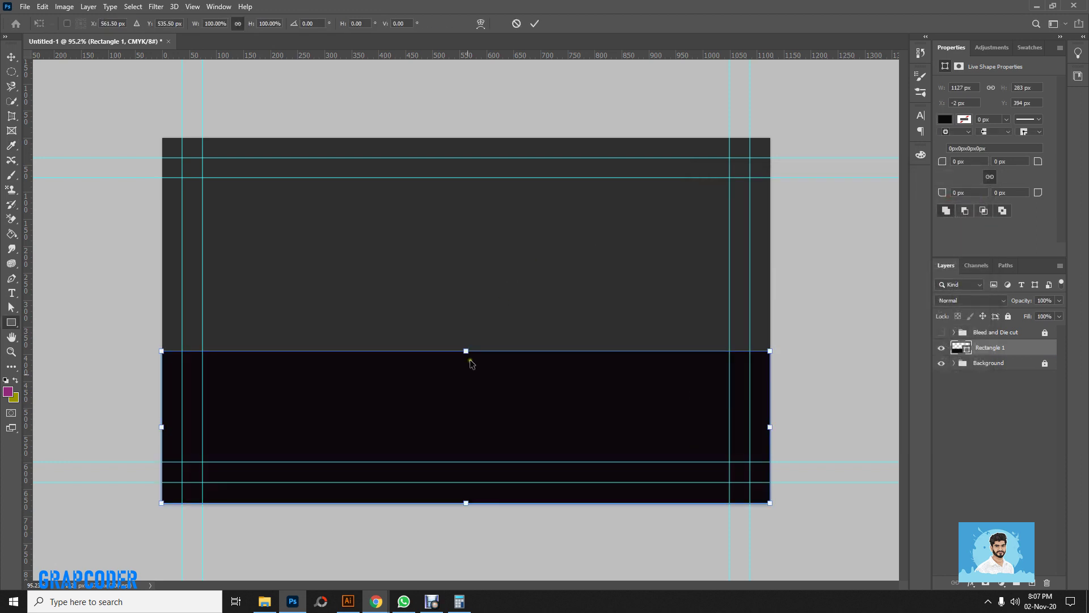
click(470, 351)
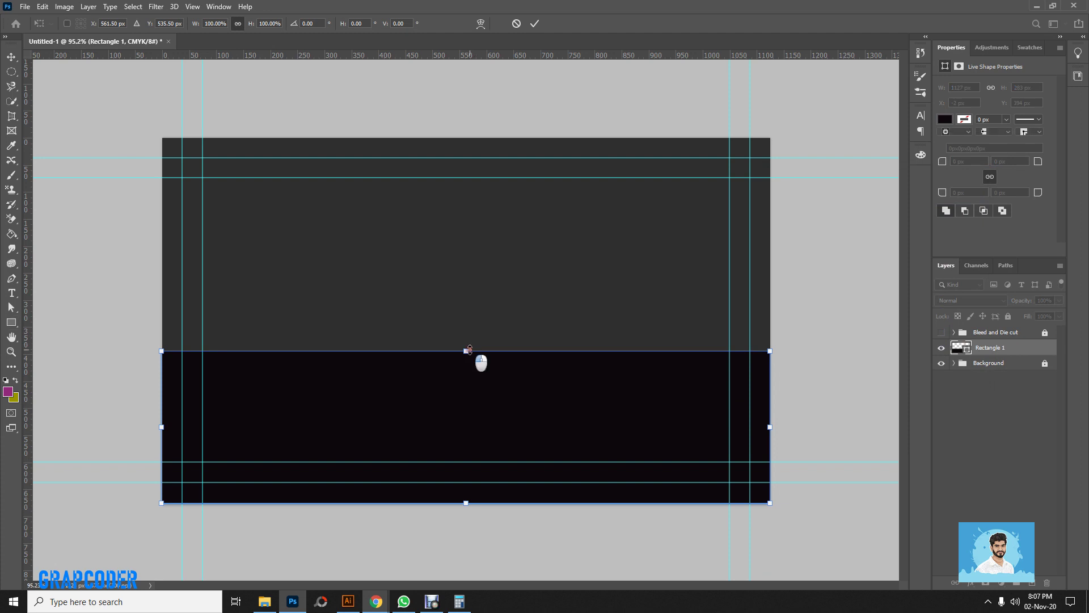
drag(470, 351, 470, 340)
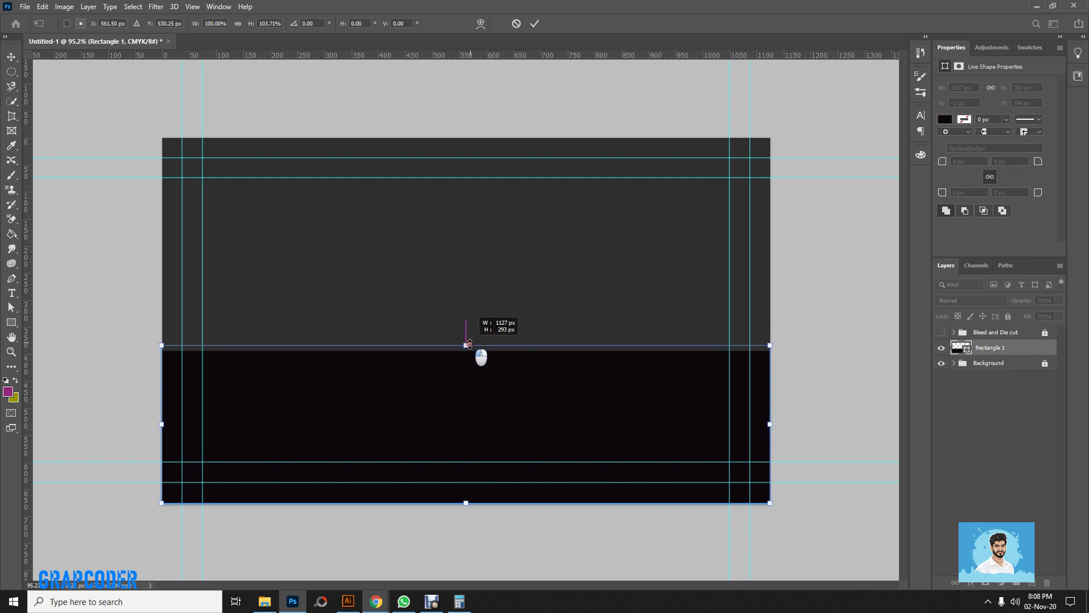
drag(470, 340, 469, 345)
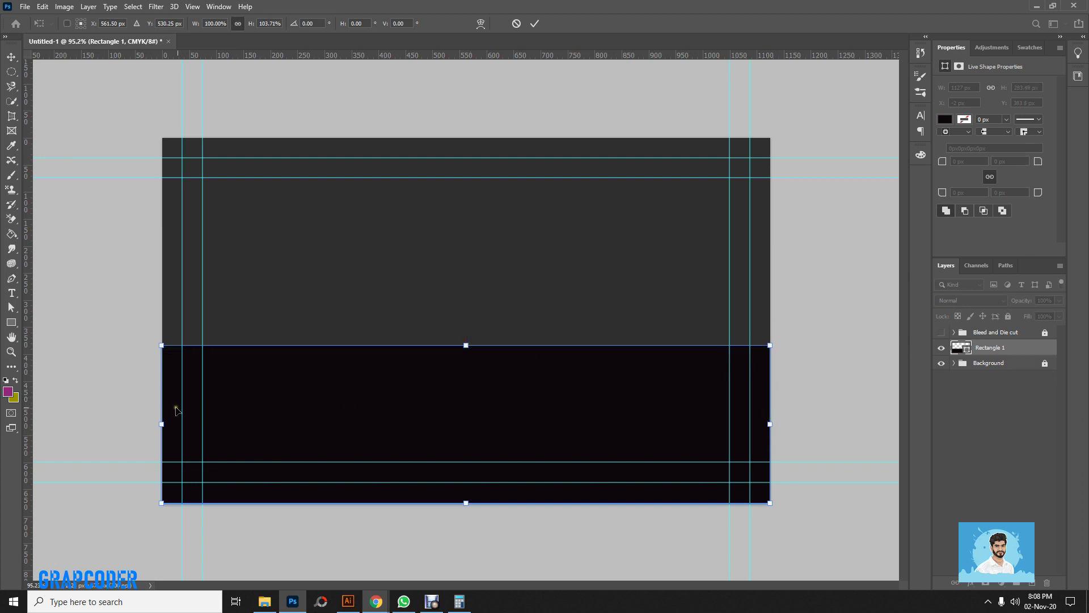
scroll(136, 432, up, 1)
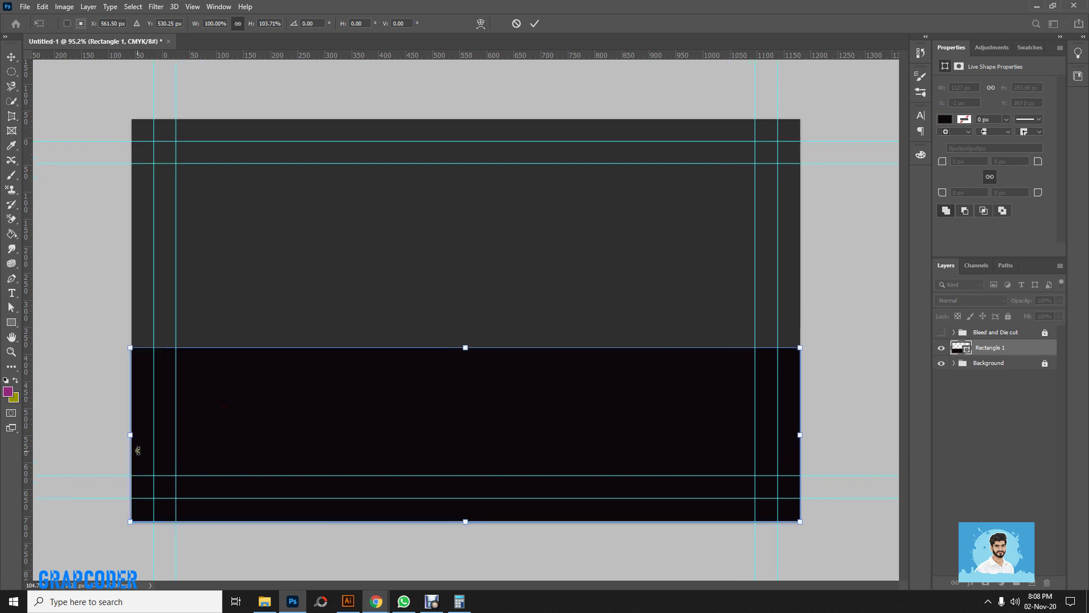
scroll(128, 425, up, 2)
scroll(128, 425, up, 2)
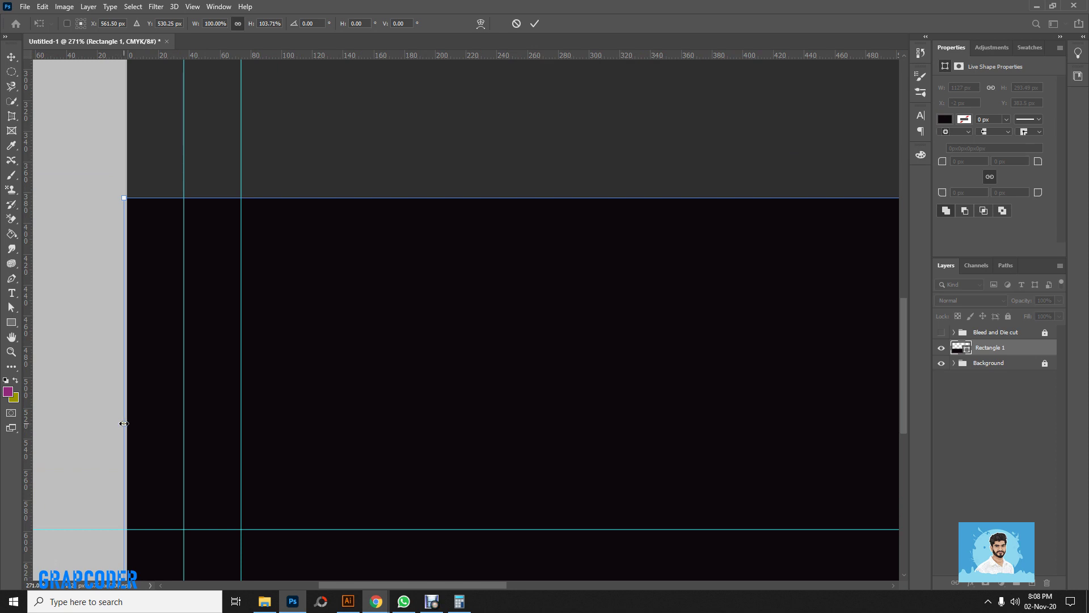
drag(124, 423, 128, 425)
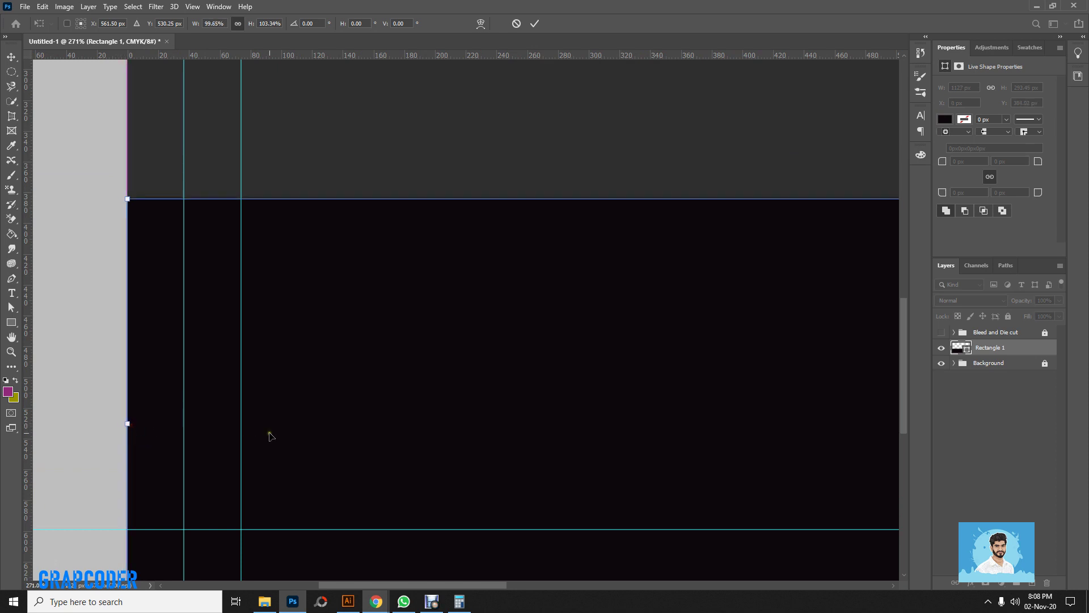
Bring the dark rectangle's bottom edge flush with the card's bottom edge
scroll(267, 438, down, 2)
drag(593, 414, 359, 388)
scroll(363, 387, down, 2)
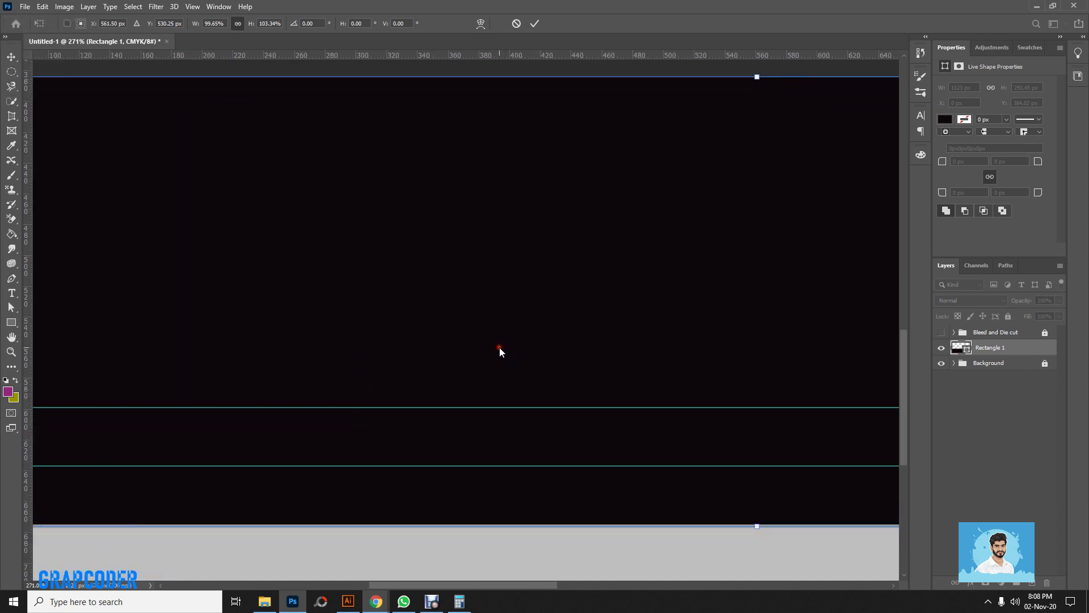
scroll(499, 348, down, 2)
scroll(499, 347, down, 1)
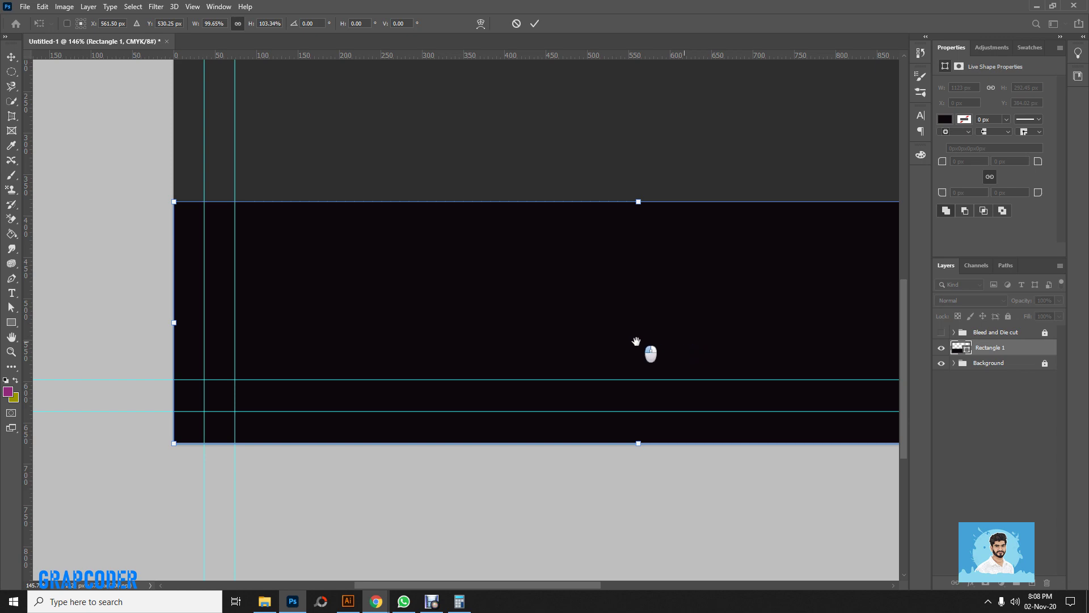
scroll(641, 357, right, 1)
scroll(589, 445, up, 1)
scroll(586, 442, up, 3)
scroll(586, 442, up, 1)
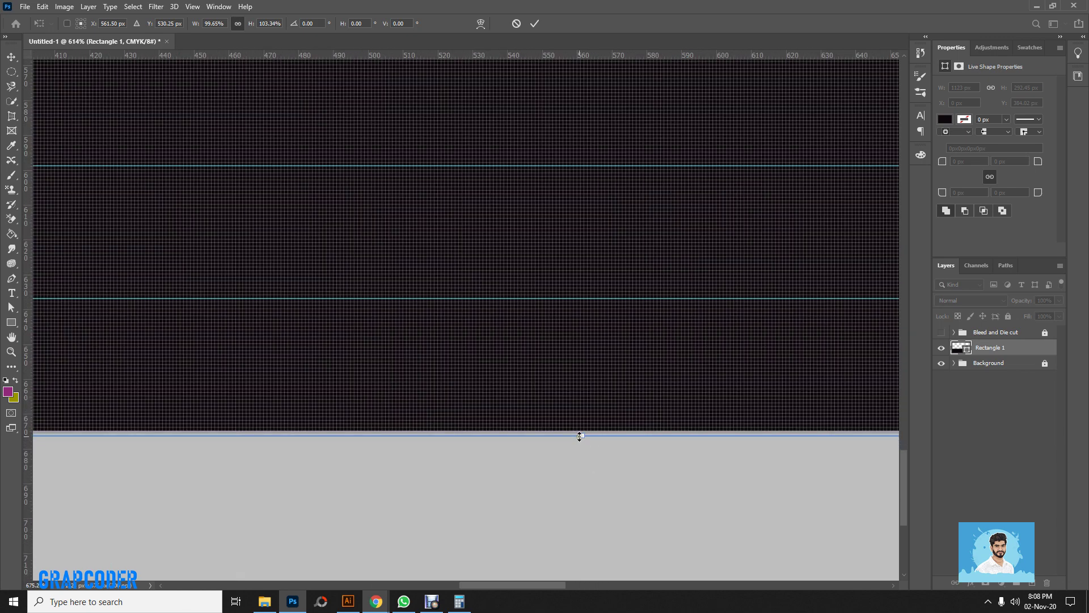
scroll(580, 435, up, 1)
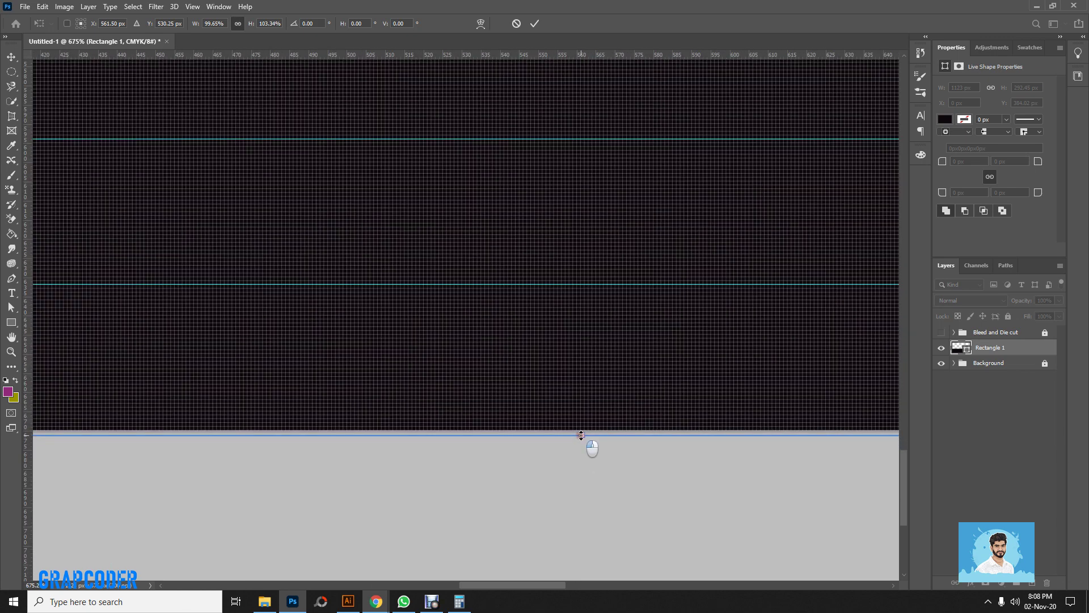
drag(581, 435, 581, 426)
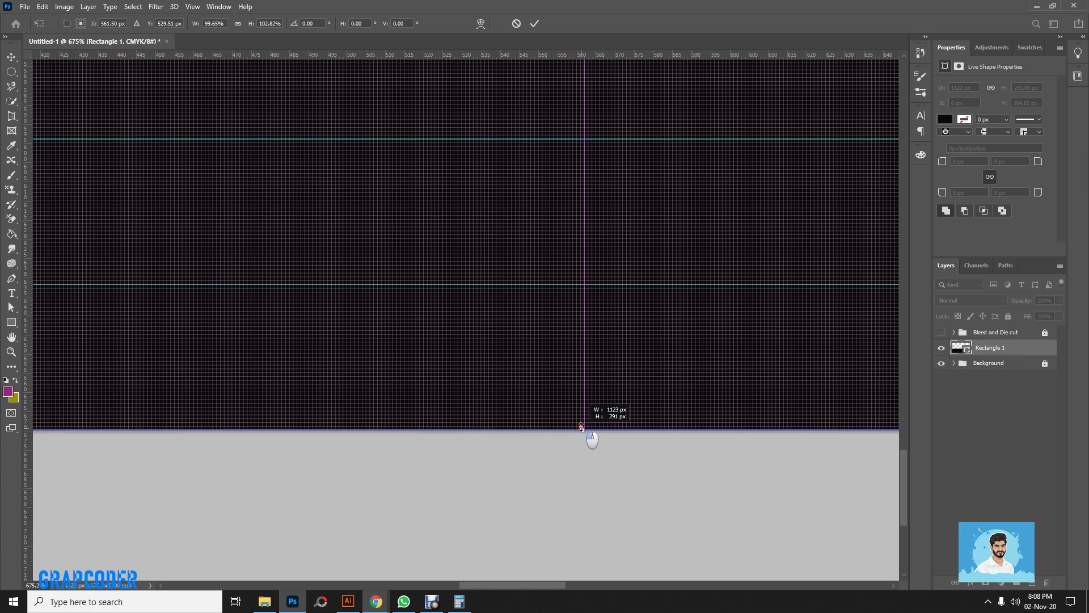
Set the right edge flush with the card and commit the 1125 × 291 px resize
scroll(577, 357, down, 2)
scroll(583, 343, down, 1)
scroll(590, 341, down, 2)
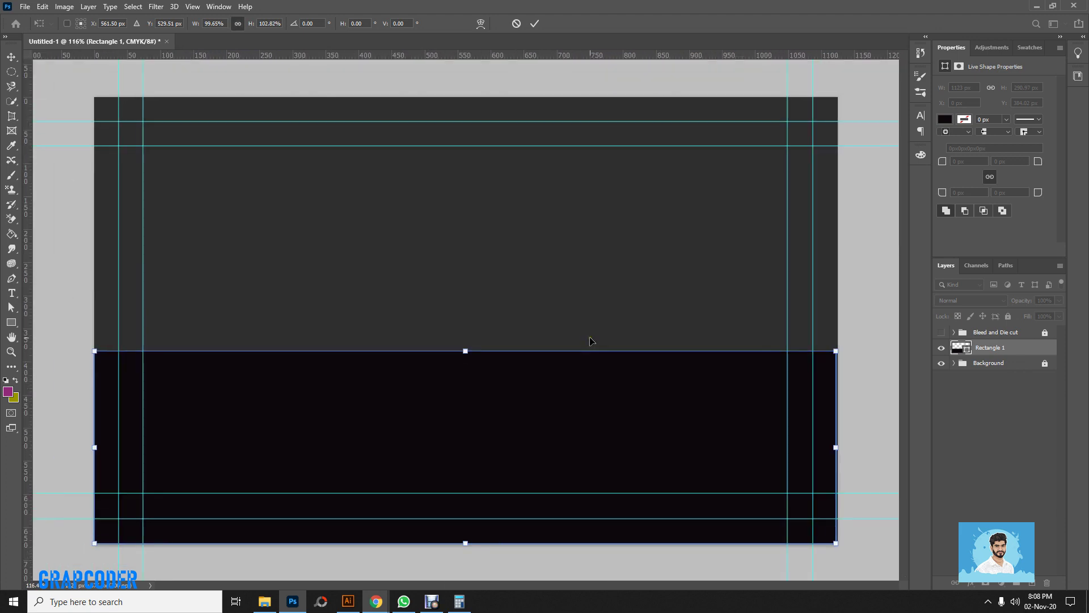
scroll(838, 446, up, 1)
scroll(885, 460, up, 1)
scroll(877, 458, up, 1)
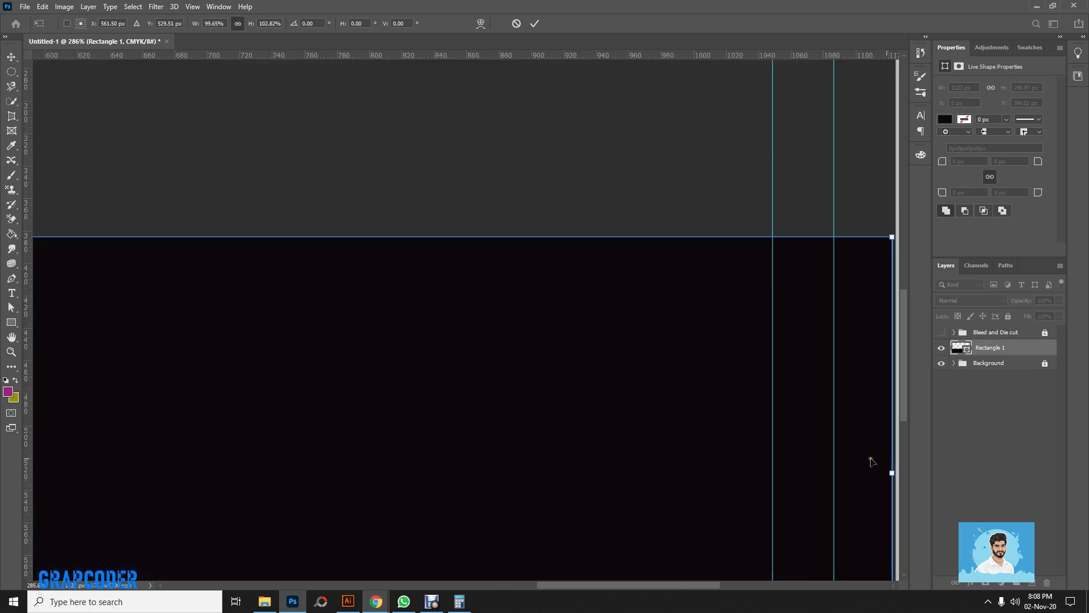
drag(728, 444, 723, 443)
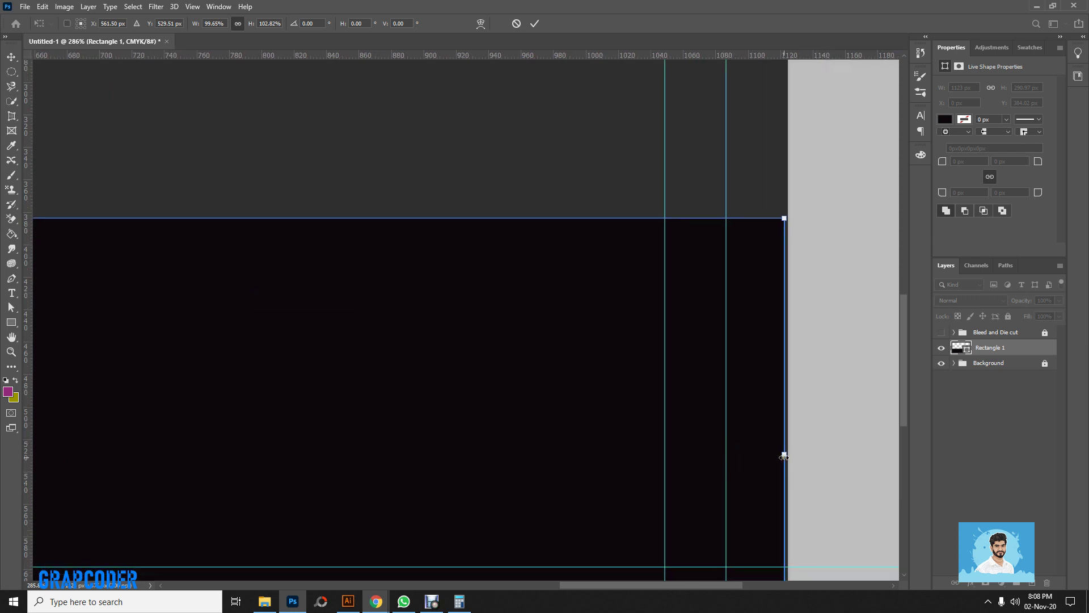
drag(783, 457, 783, 448)
scroll(627, 446, down, 3)
scroll(517, 450, down, 1)
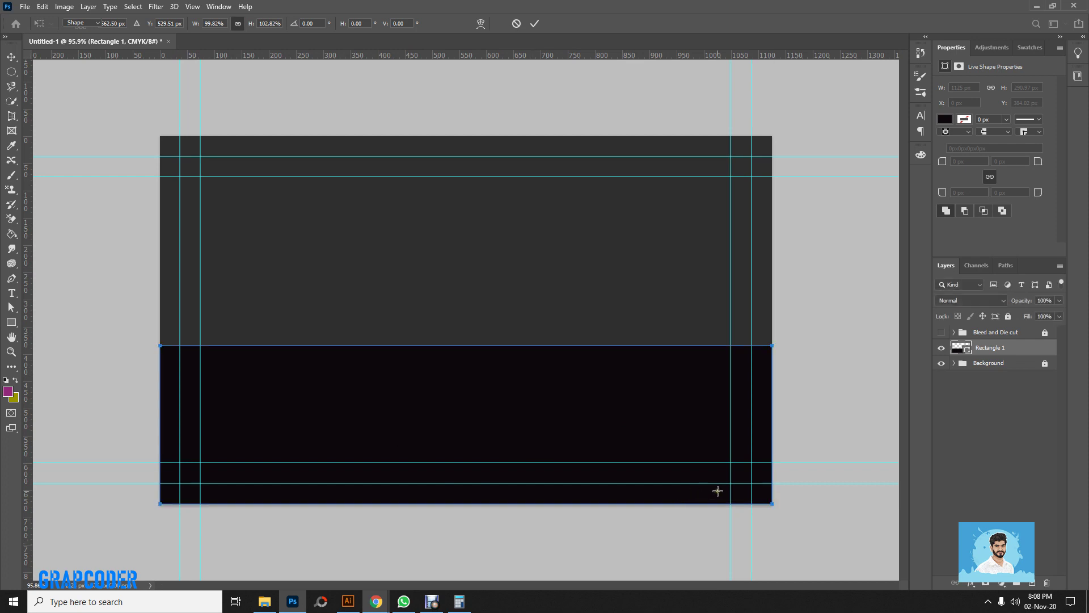
click(11, 57)
click(106, 248)
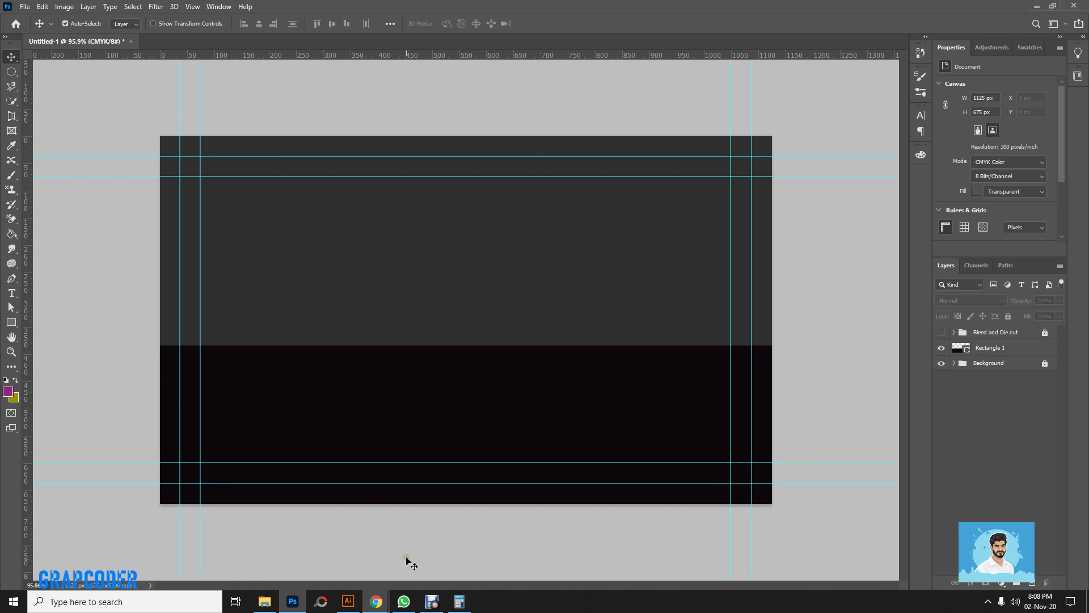
click(349, 602)
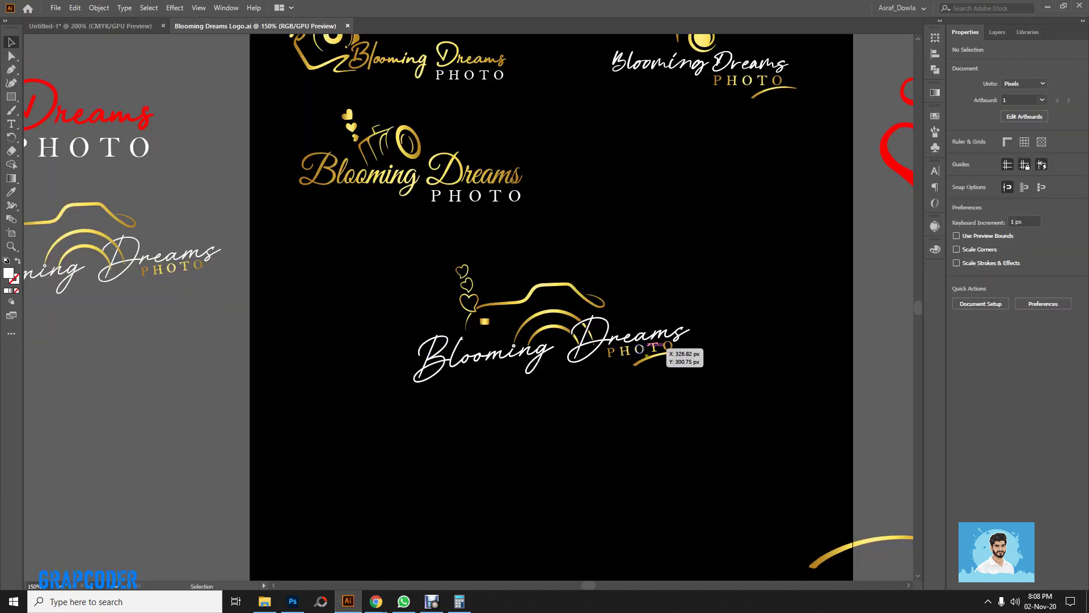
scroll(576, 224, up, 2)
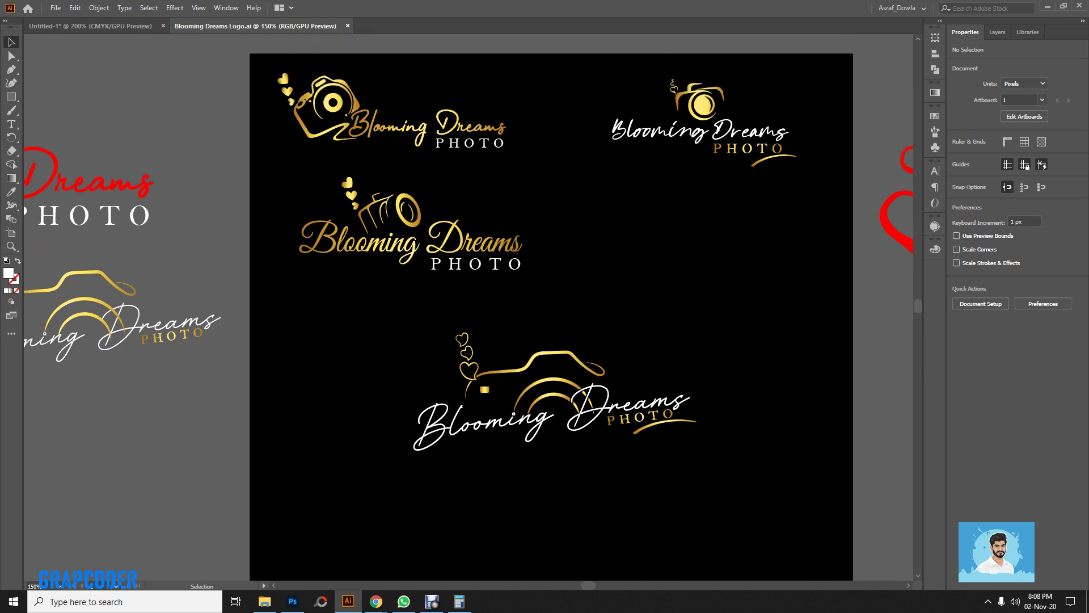
scroll(576, 223, down, 3)
scroll(576, 223, up, 3)
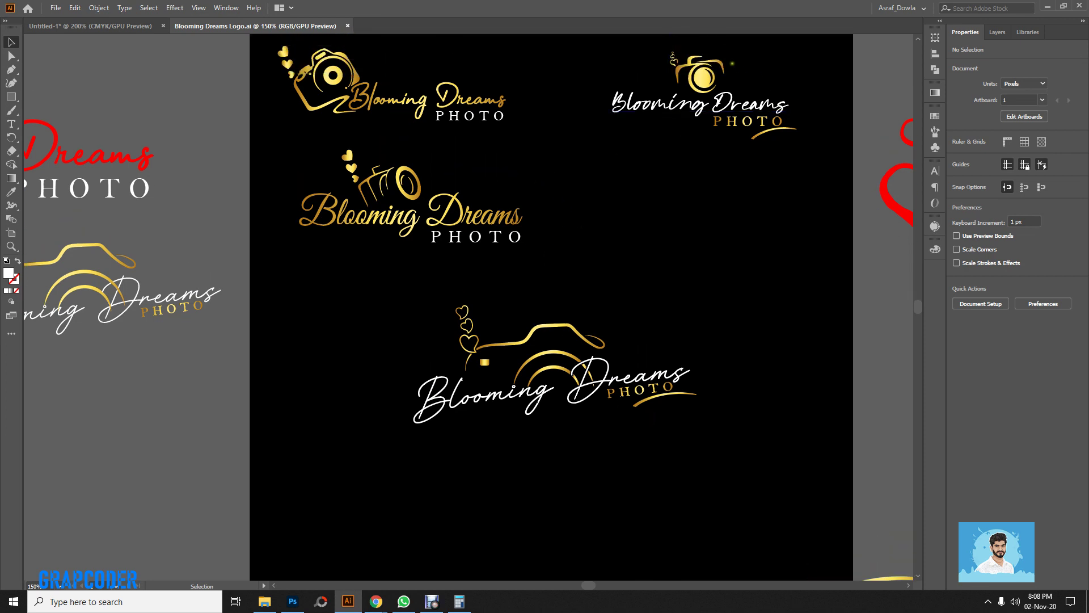
drag(710, 76, 702, 68)
mouse_move(448, 355)
mouse_down()
mouse_move(687, 372)
mouse_move(833, 436)
mouse_move(793, 410)
mouse_up()
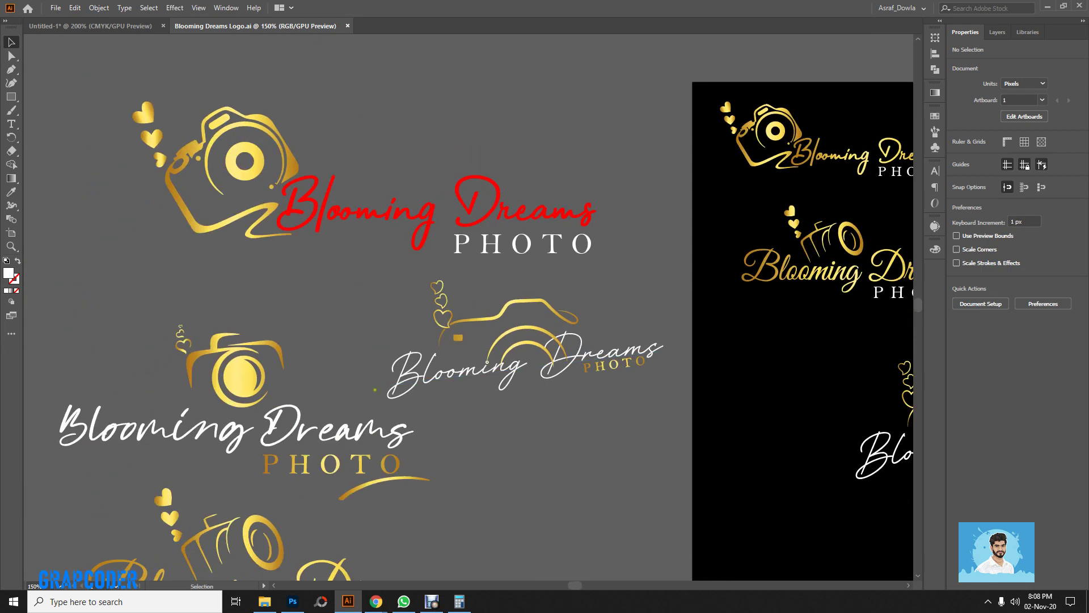
mouse_move(599, 453)
mouse_down()
mouse_move(579, 294)
mouse_move(564, 282)
mouse_move(507, 277)
mouse_move(170, 341)
mouse_up()
mouse_move(667, 272)
mouse_down()
mouse_move(338, 481)
mouse_move(322, 481)
mouse_up()
mouse_move(658, 181)
mouse_down()
mouse_move(484, 455)
mouse_move(318, 404)
mouse_move(303, 368)
mouse_move(325, 177)
mouse_up()
drag(767, 404, 440, 353)
drag(628, 341, 421, 353)
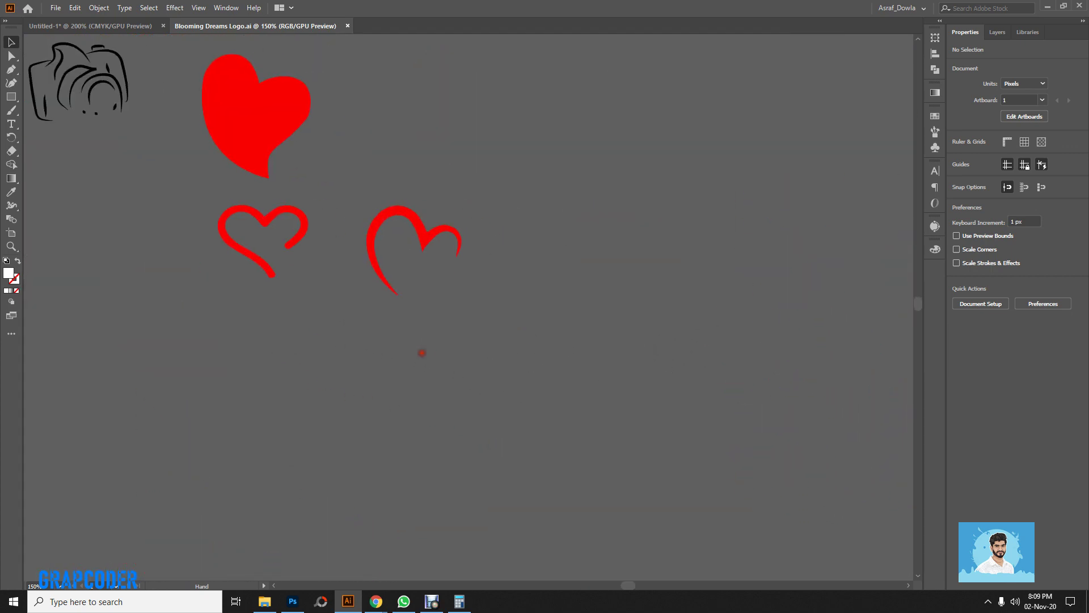
drag(251, 391, 749, 176)
mouse_move(508, 474)
mouse_down()
mouse_move(688, 247)
mouse_move(769, 279)
mouse_up()
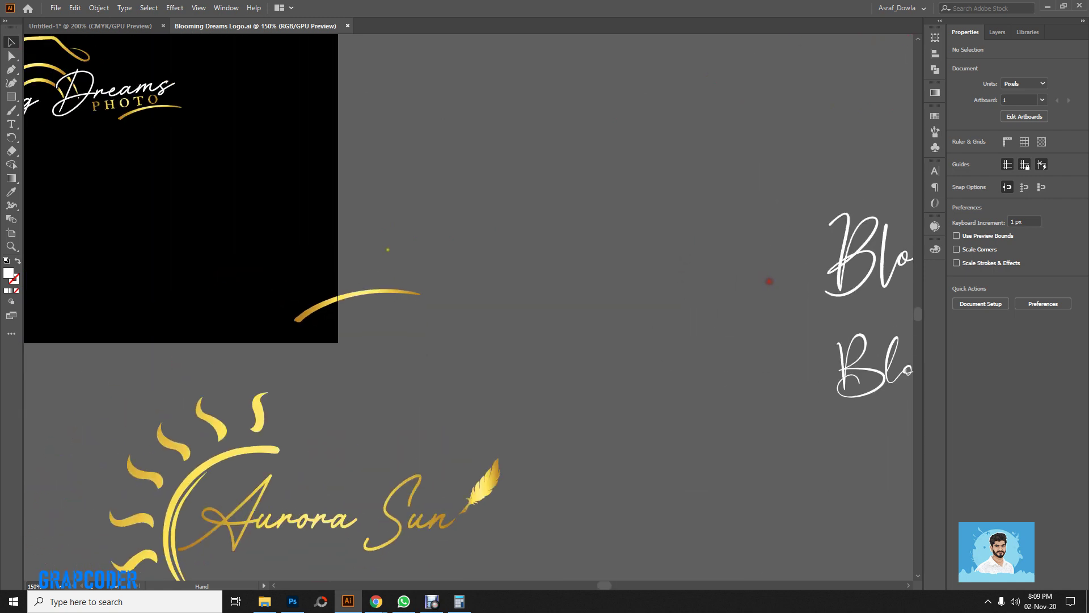
drag(402, 292, 645, 413)
mouse_move(576, 349)
mouse_down()
mouse_move(688, 413)
mouse_move(748, 423)
mouse_up()
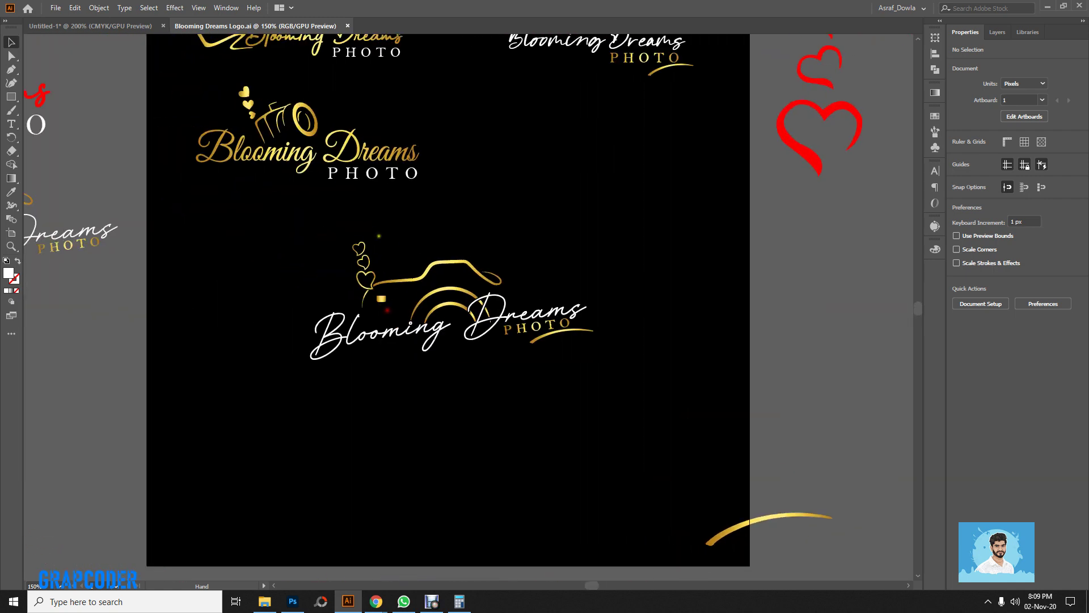
Zoom to about 152% on the card's top-left corner and select the Pen tool
click(300, 605)
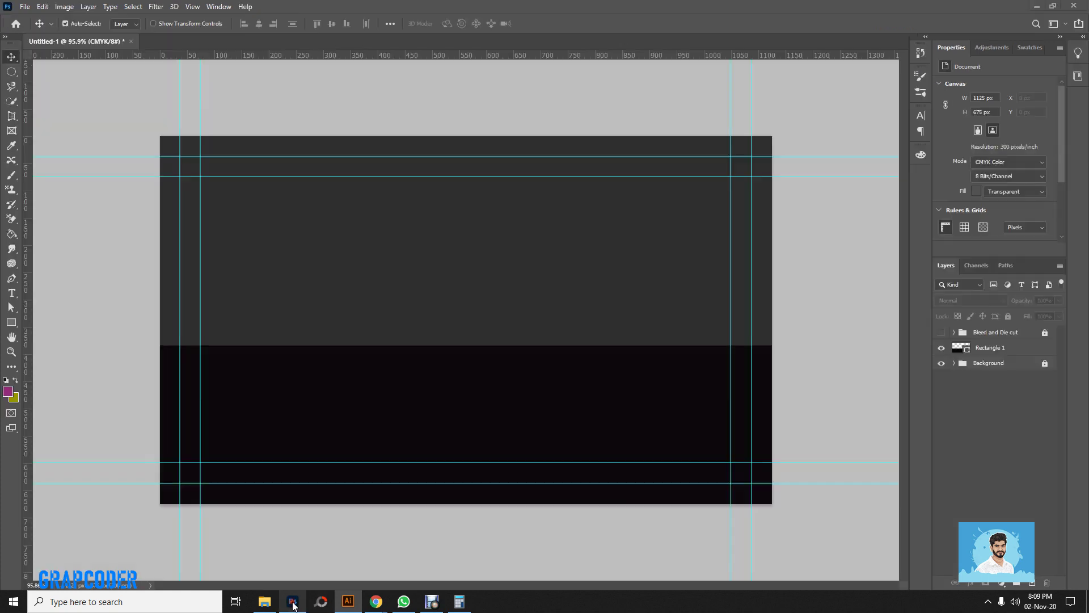
scroll(188, 187, up, 3)
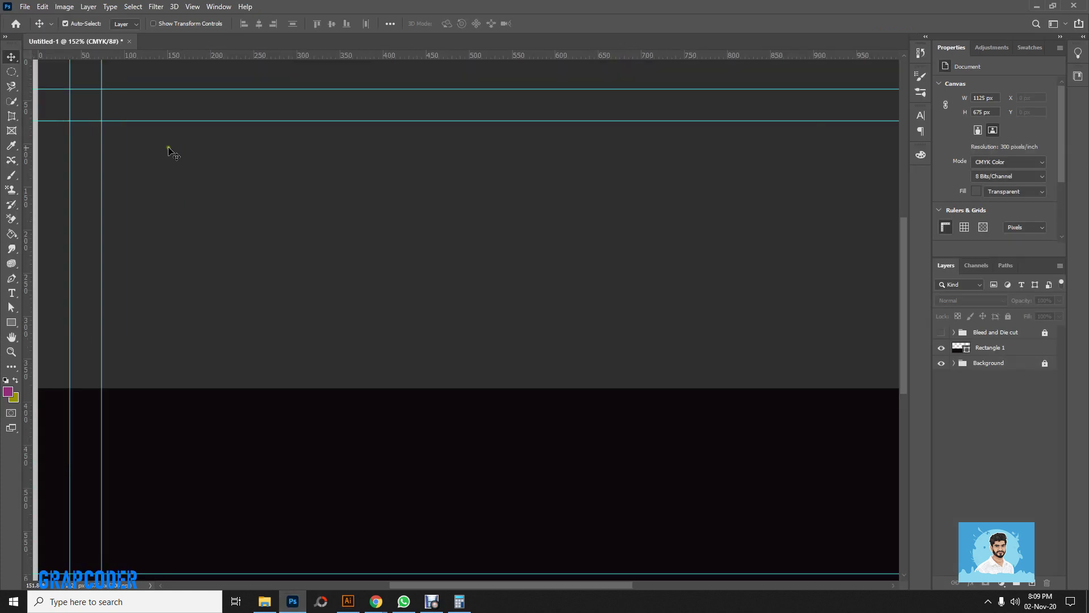
drag(165, 180, 256, 236)
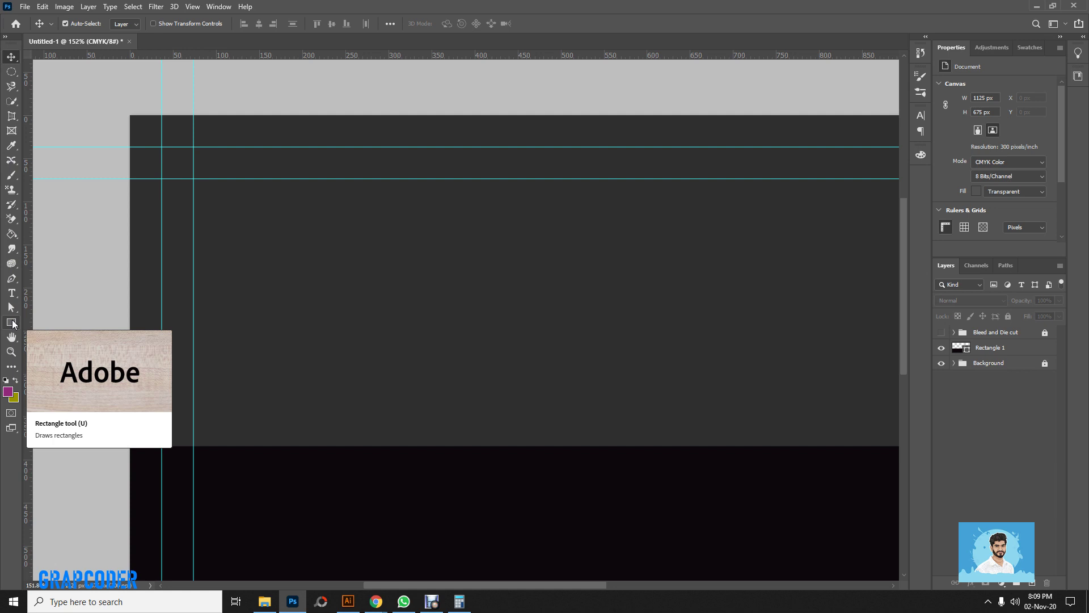
key(p)
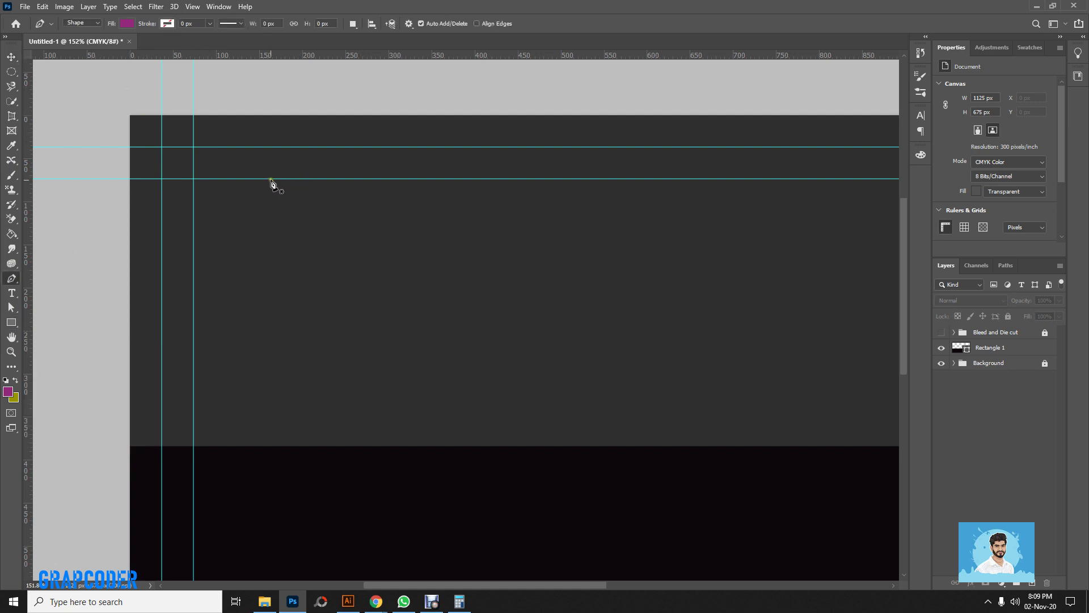
click(278, 180)
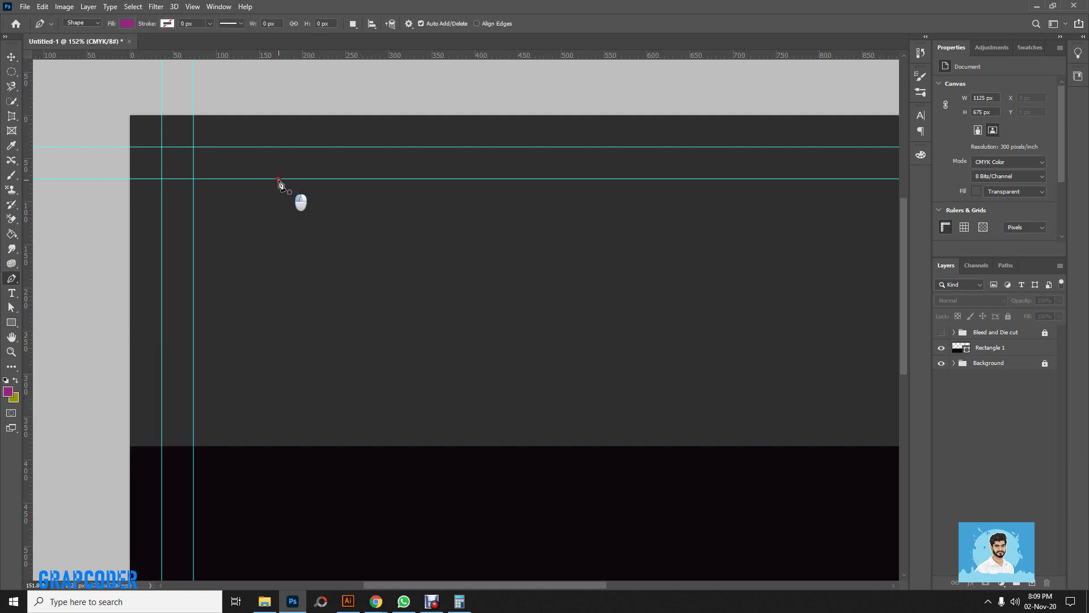
click(194, 179)
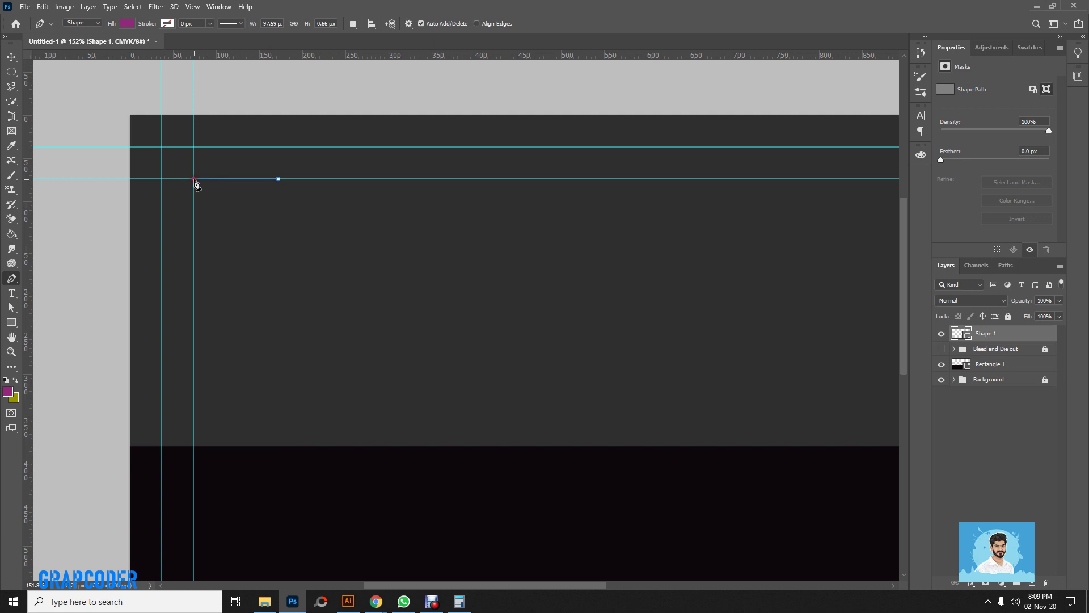
click(194, 244)
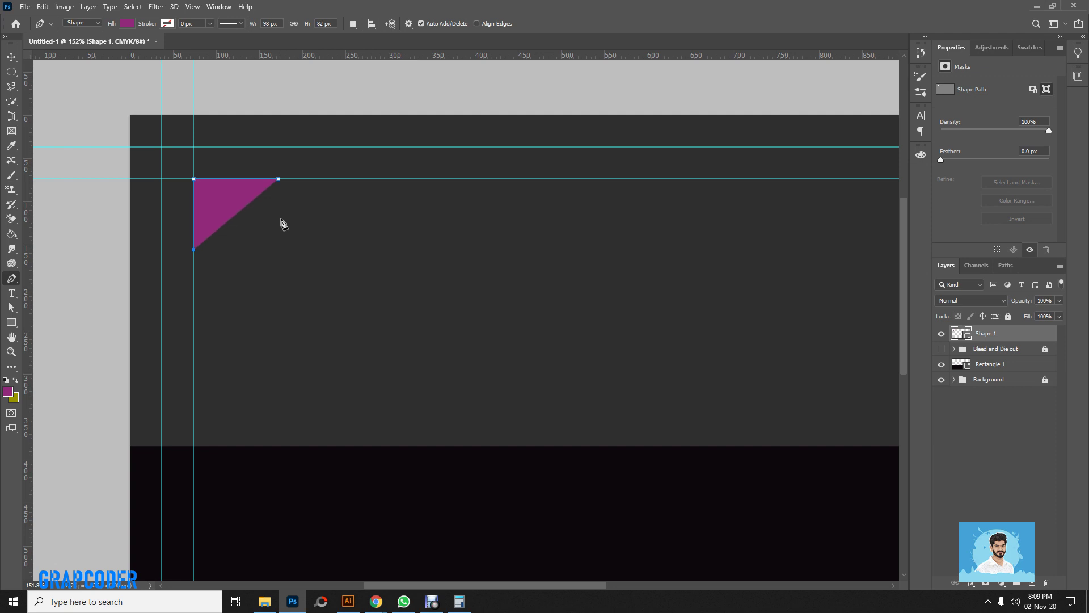
click(127, 25)
click(60, 45)
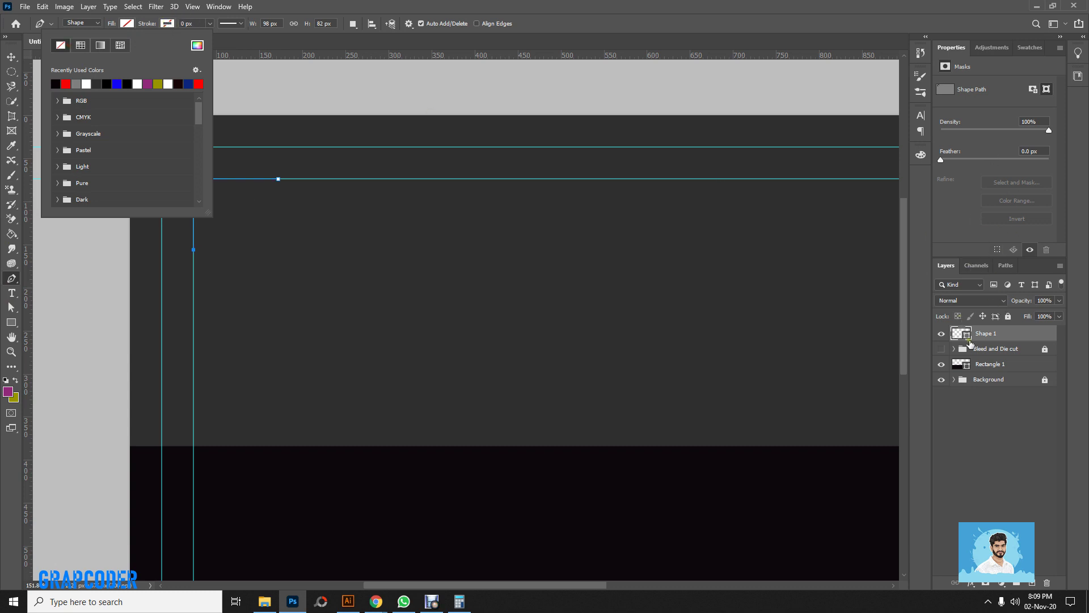
click(146, 26)
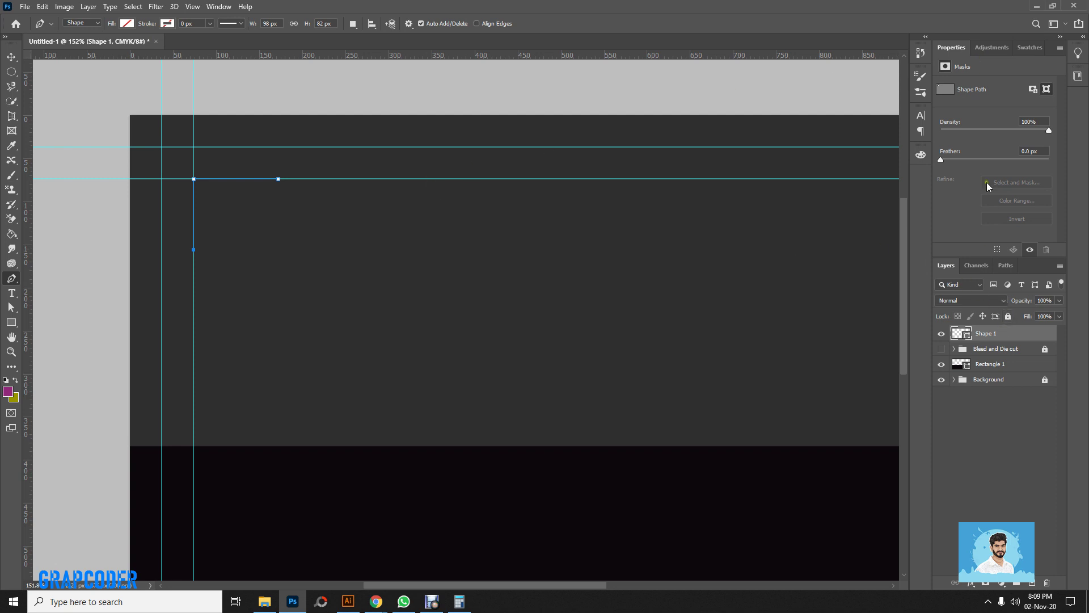
click(983, 48)
click(952, 47)
click(1010, 407)
click(986, 335)
click(170, 24)
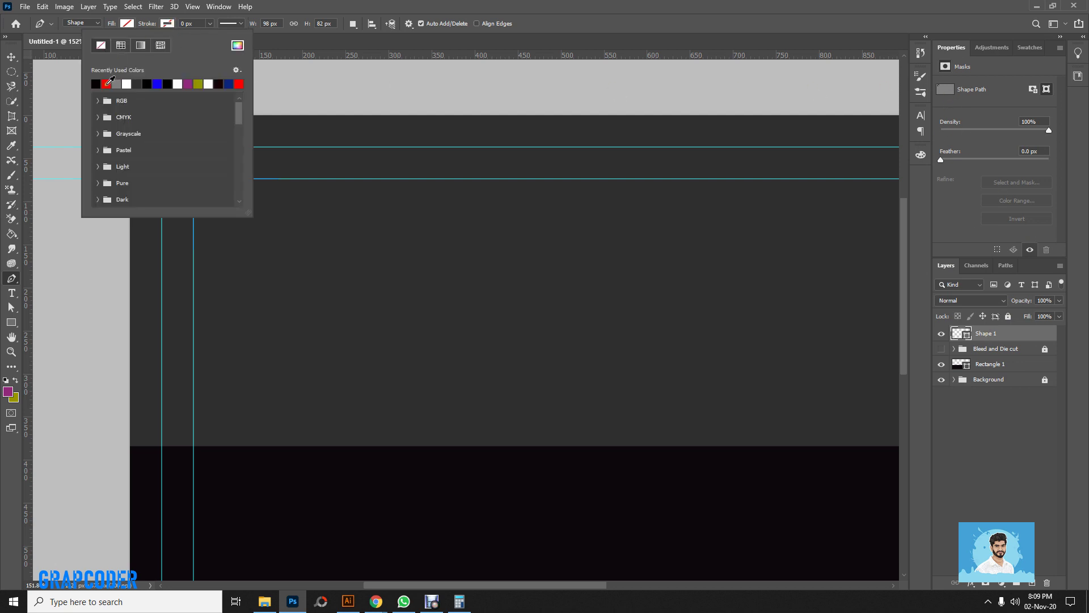
click(107, 84)
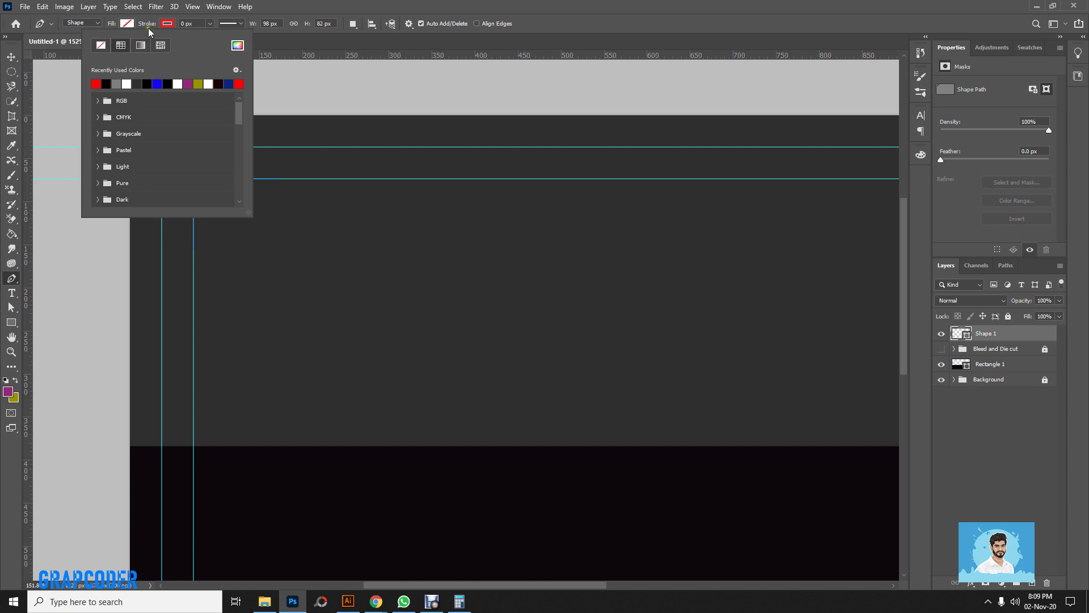
click(208, 24)
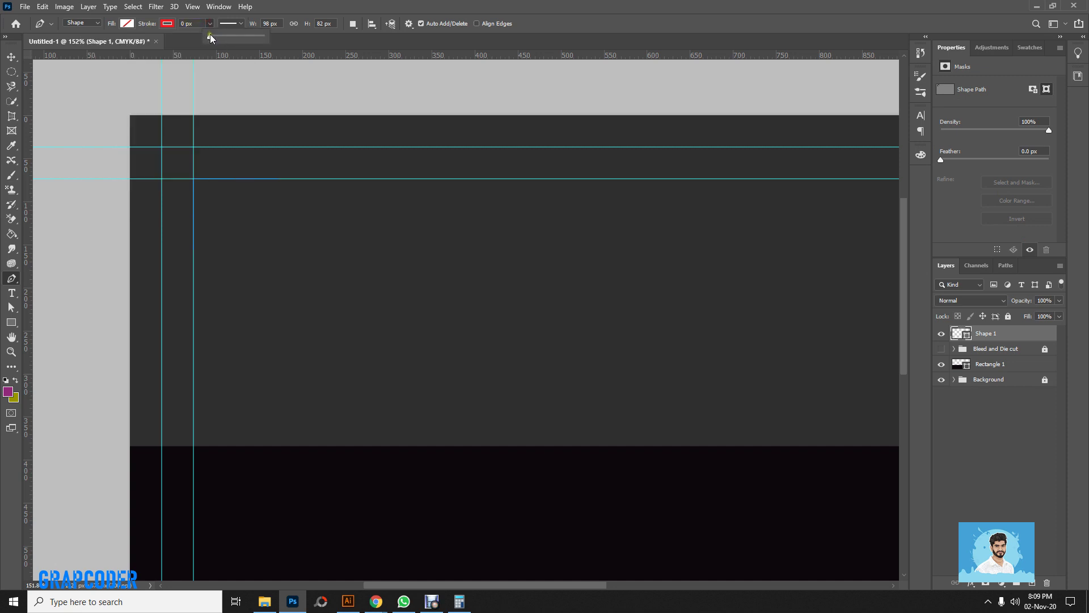
click(11, 57)
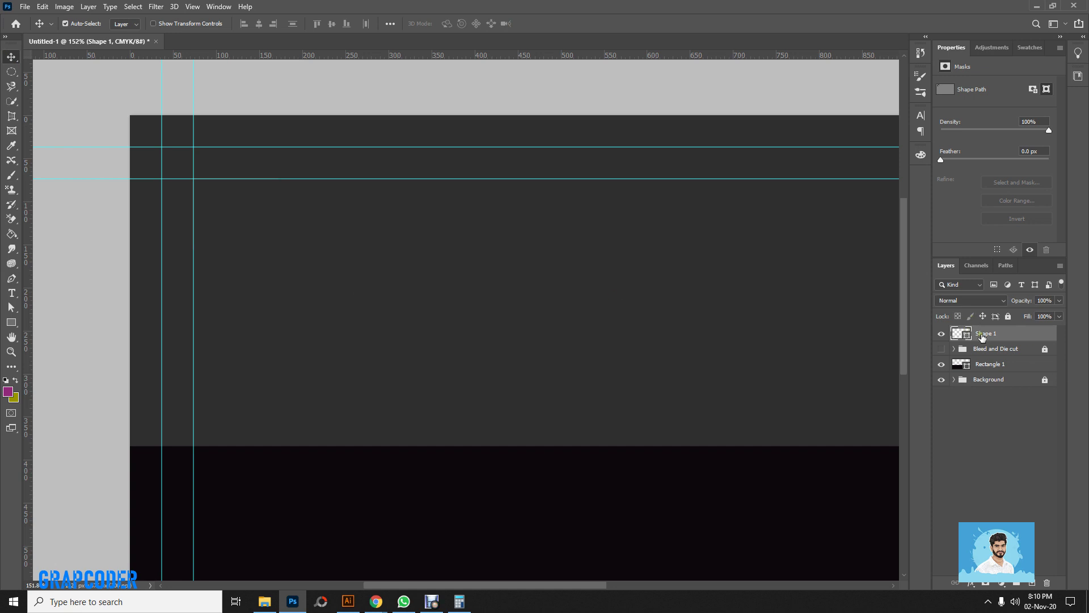
key(Delete)
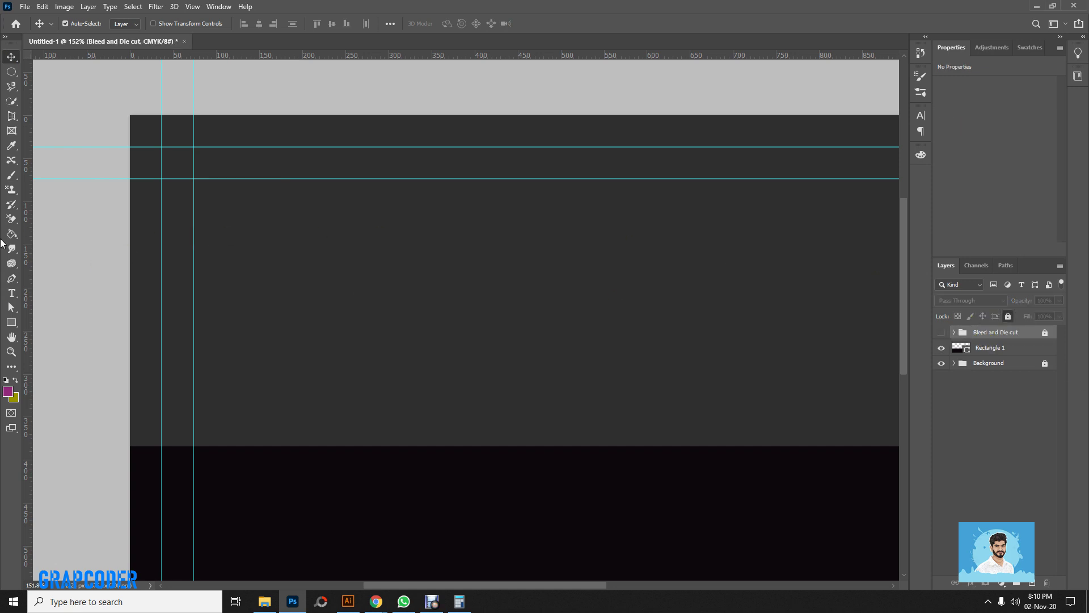
Draw a horizontal line from the top-left guide crossing with the Line tool, redrawing it once
click(16, 328)
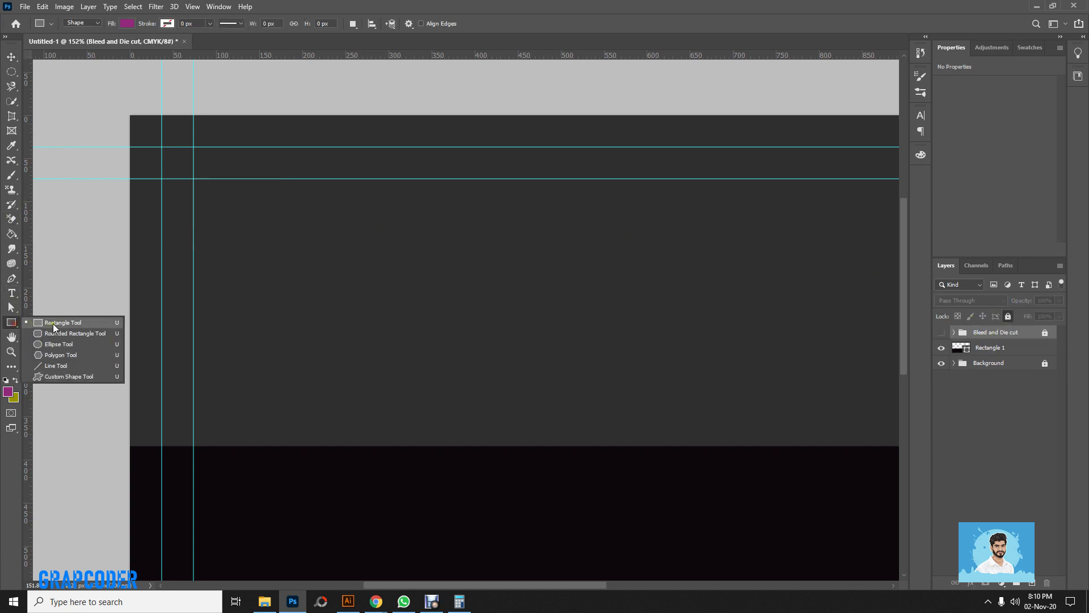
click(57, 360)
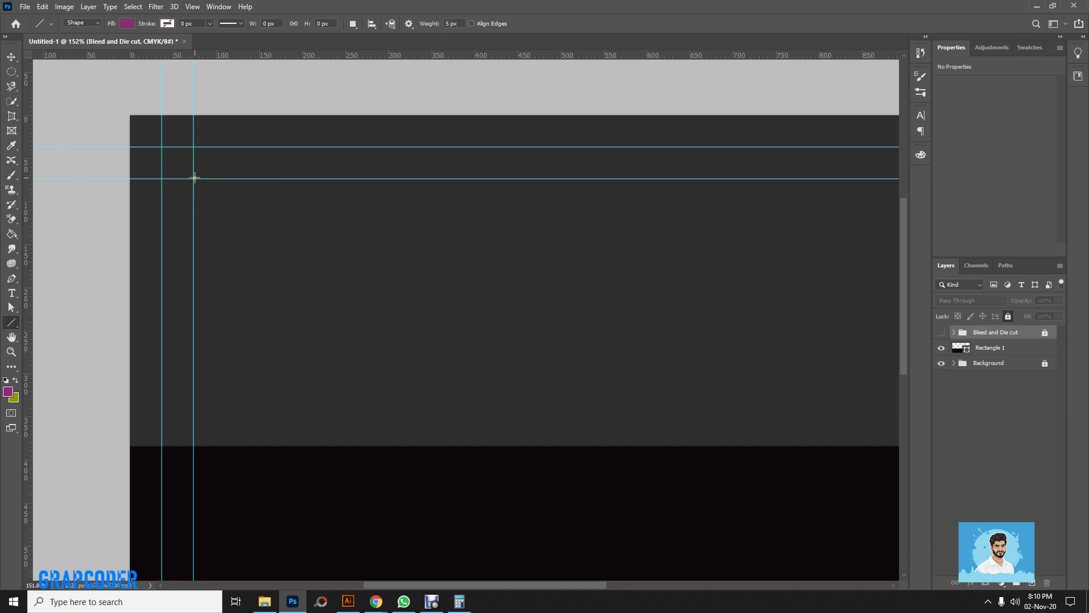
drag(194, 180, 317, 179)
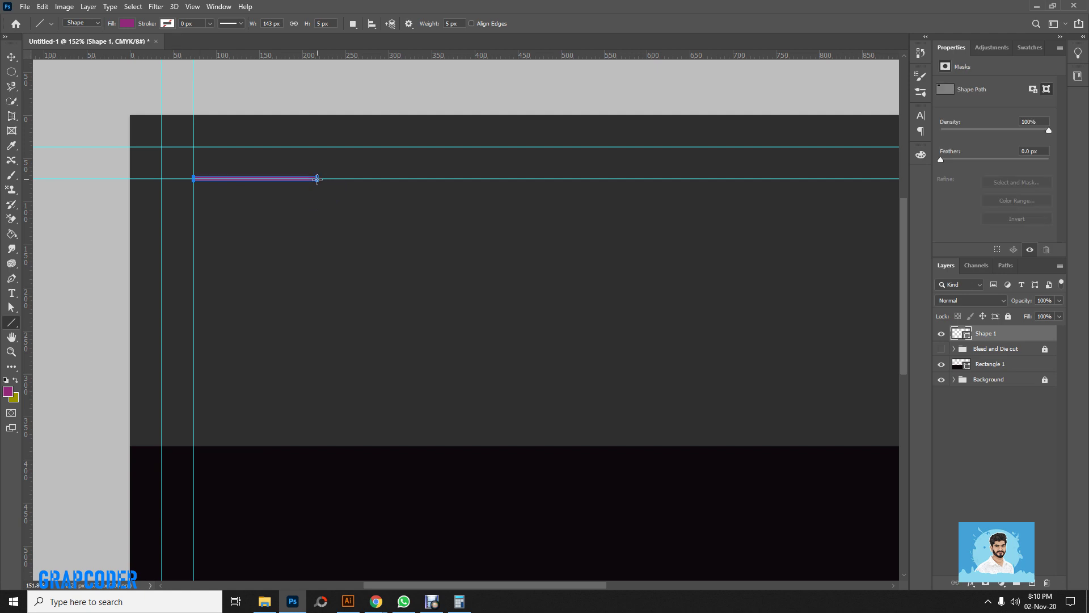
key(ctrl+z)
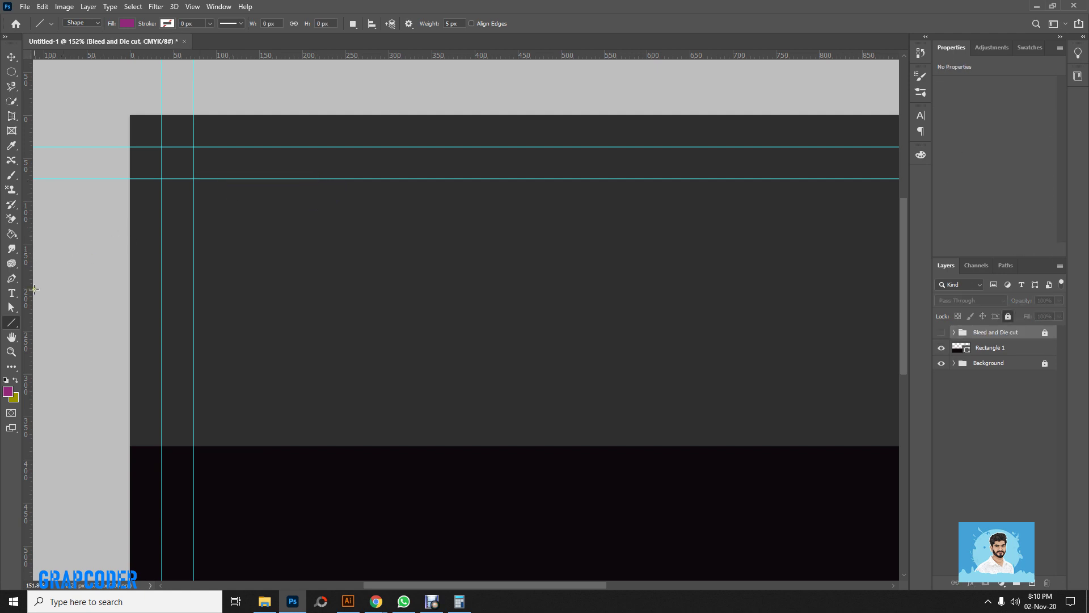
right_click(16, 322)
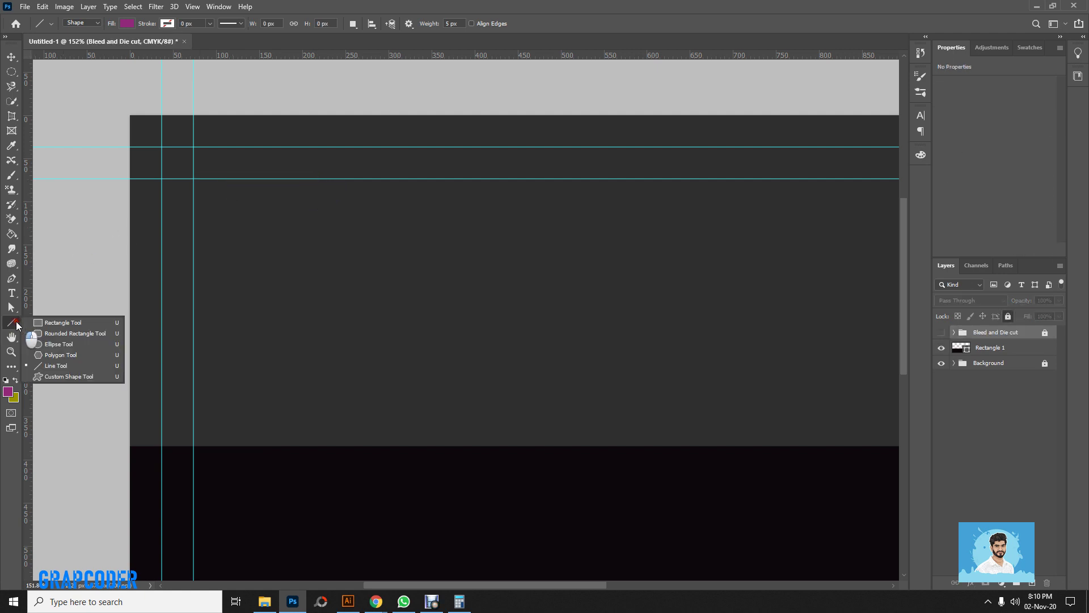
click(50, 365)
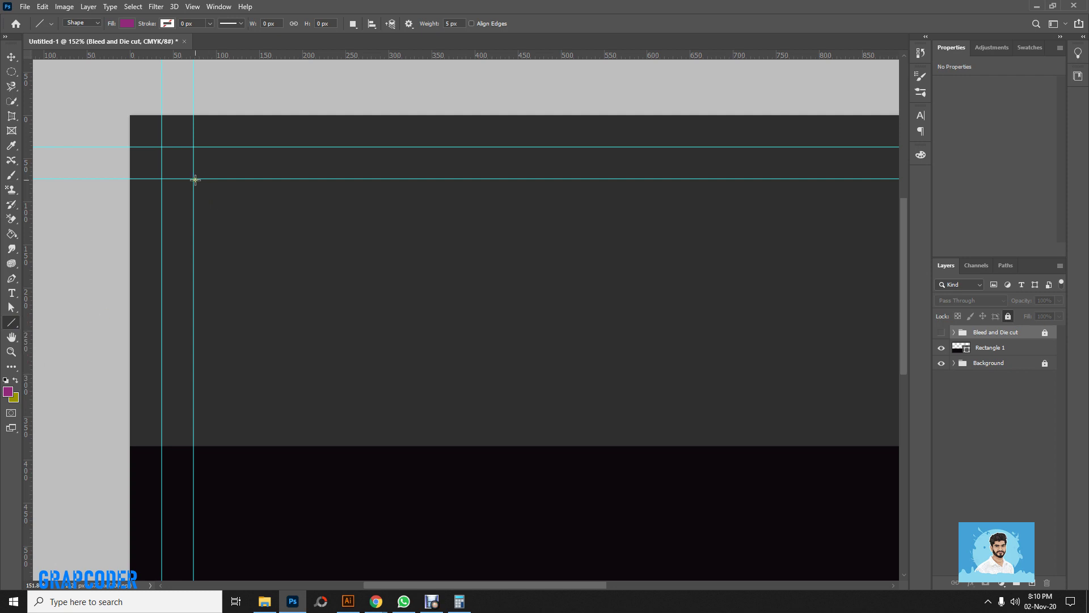
drag(193, 179, 306, 181)
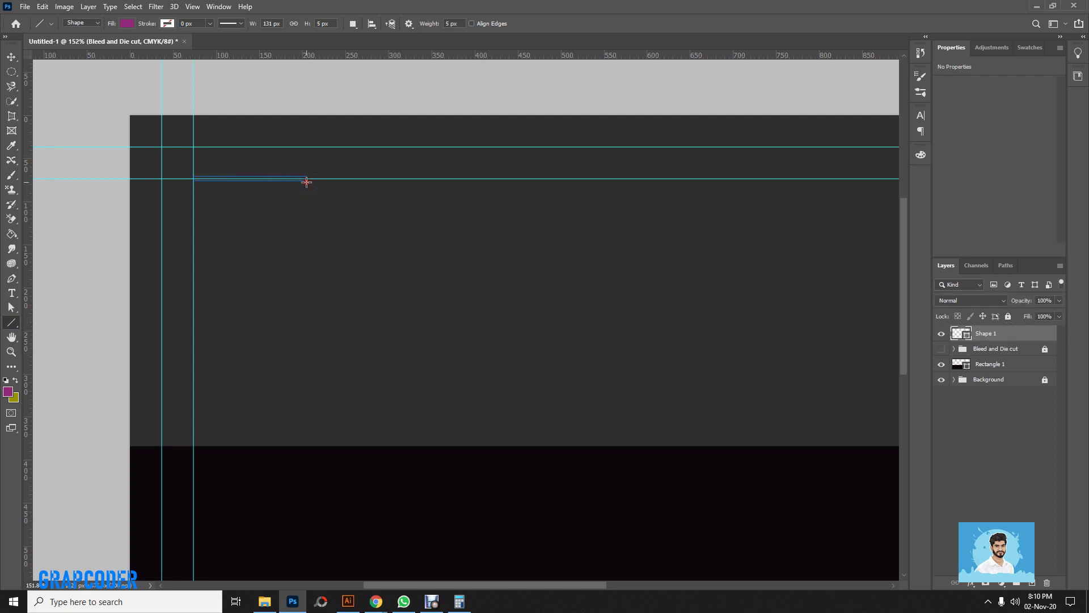
Set the line's thickness (H) to 1 px
click(131, 25)
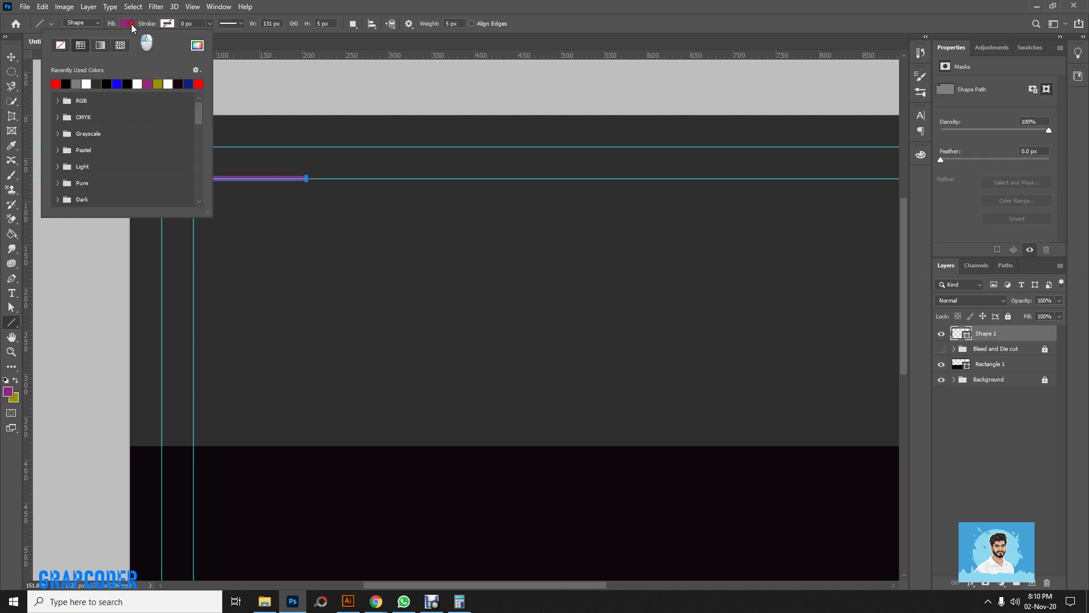
click(124, 25)
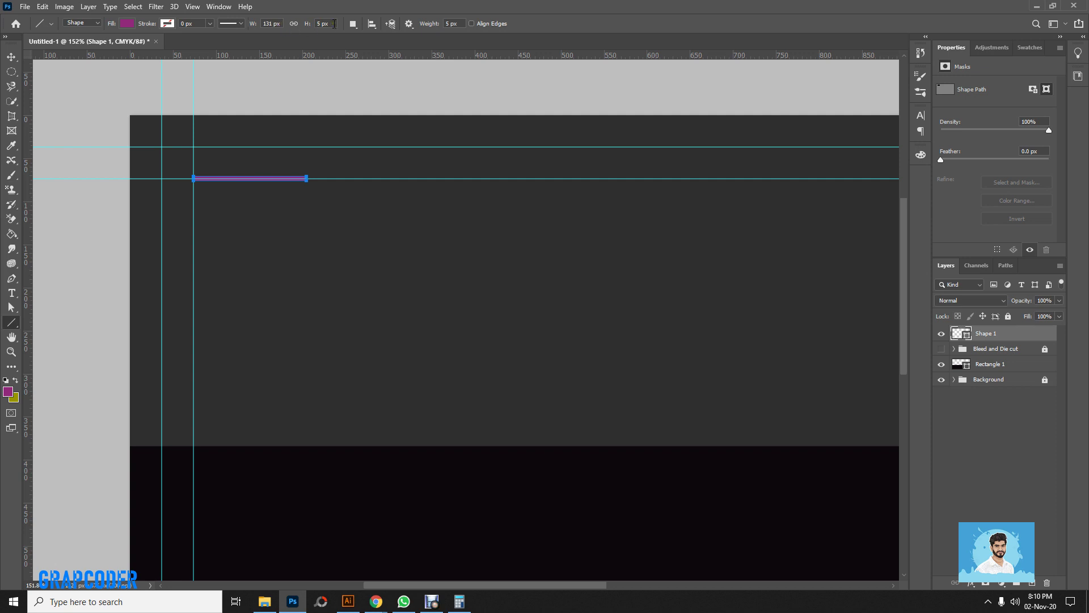
click(334, 24)
click(278, 23)
Change the line's fill colour to white
click(992, 47)
click(1029, 48)
click(952, 47)
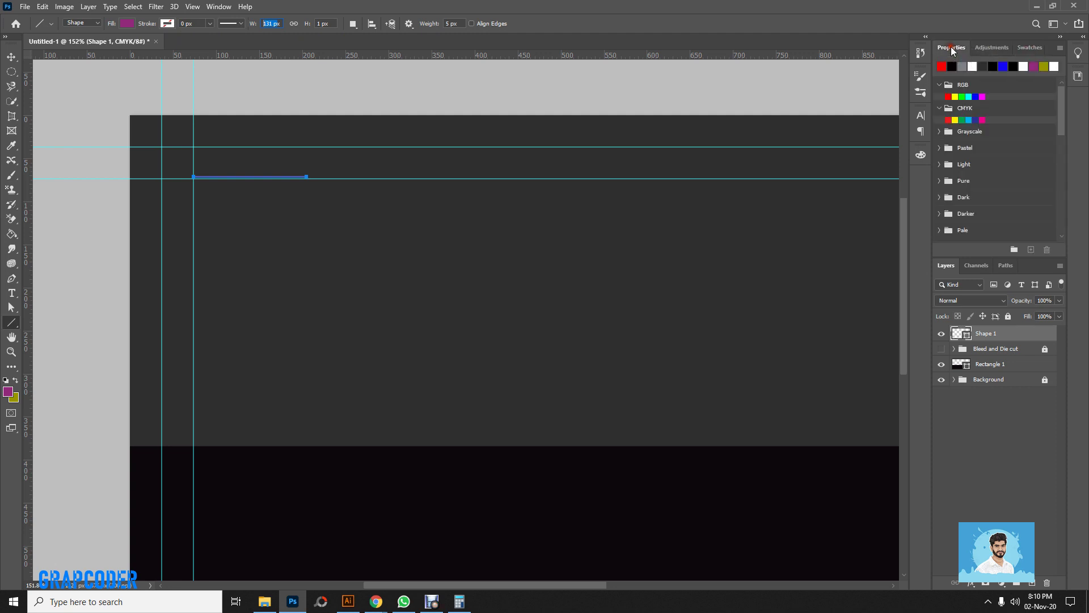
click(167, 24)
click(167, 24)
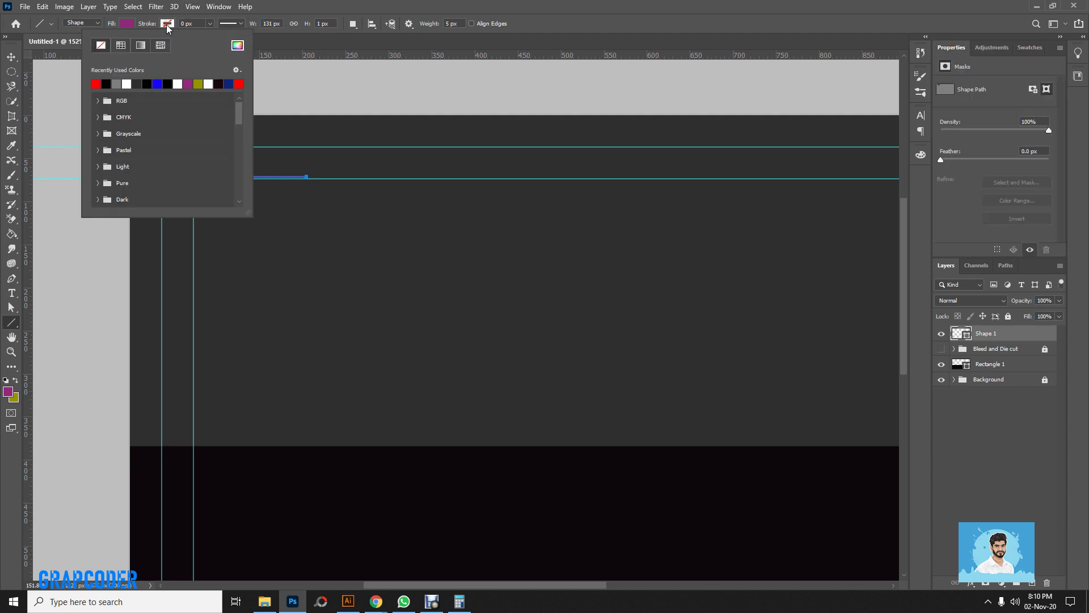
click(127, 23)
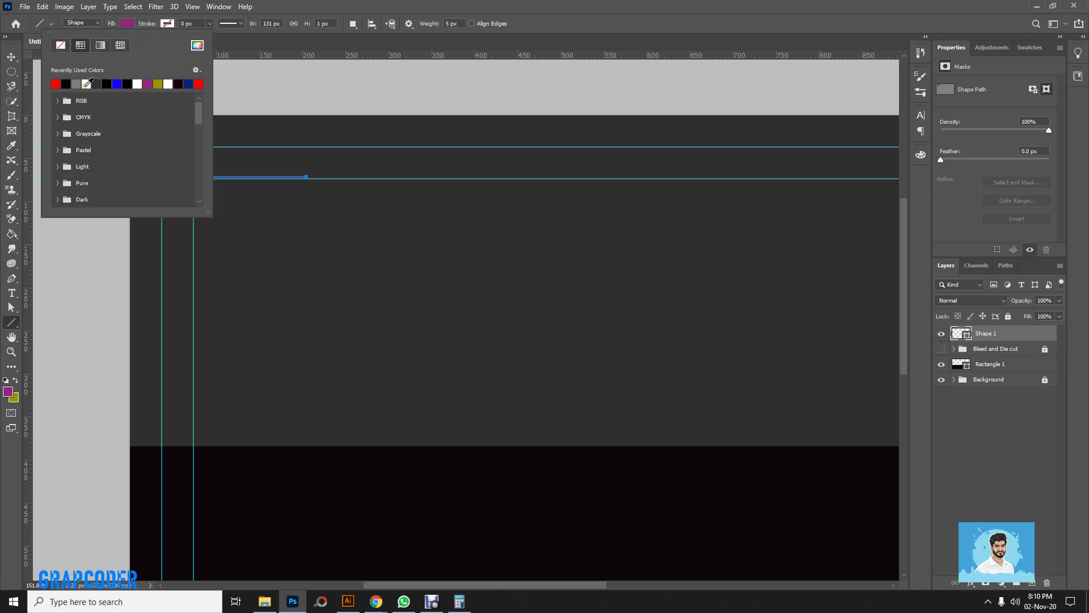
click(86, 84)
click(144, 24)
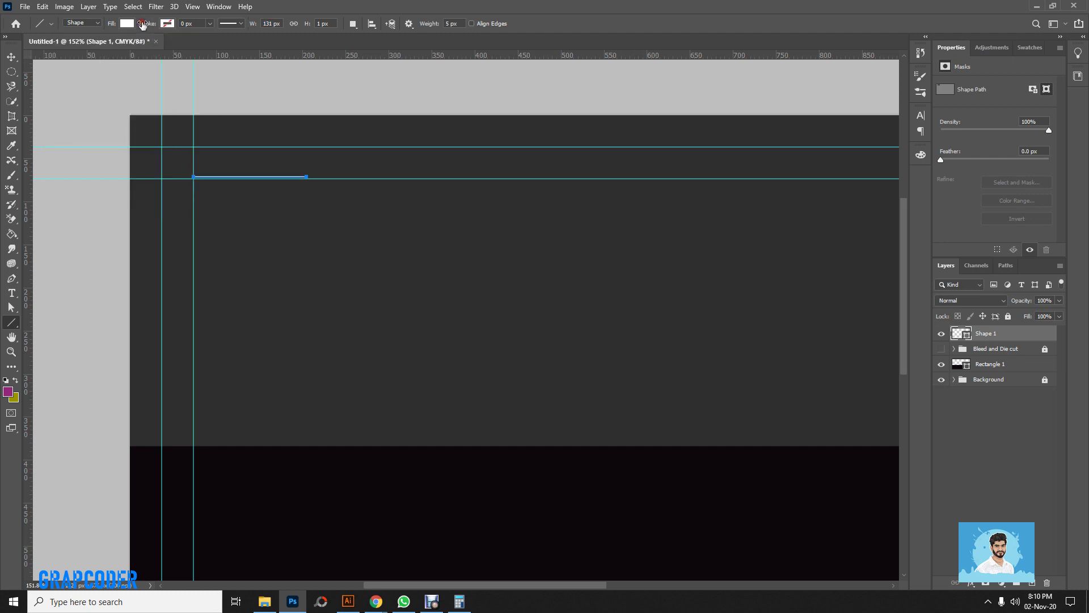
Nudge the white line onto the upper guide and Alt-drag a duplicate below it
key(v)
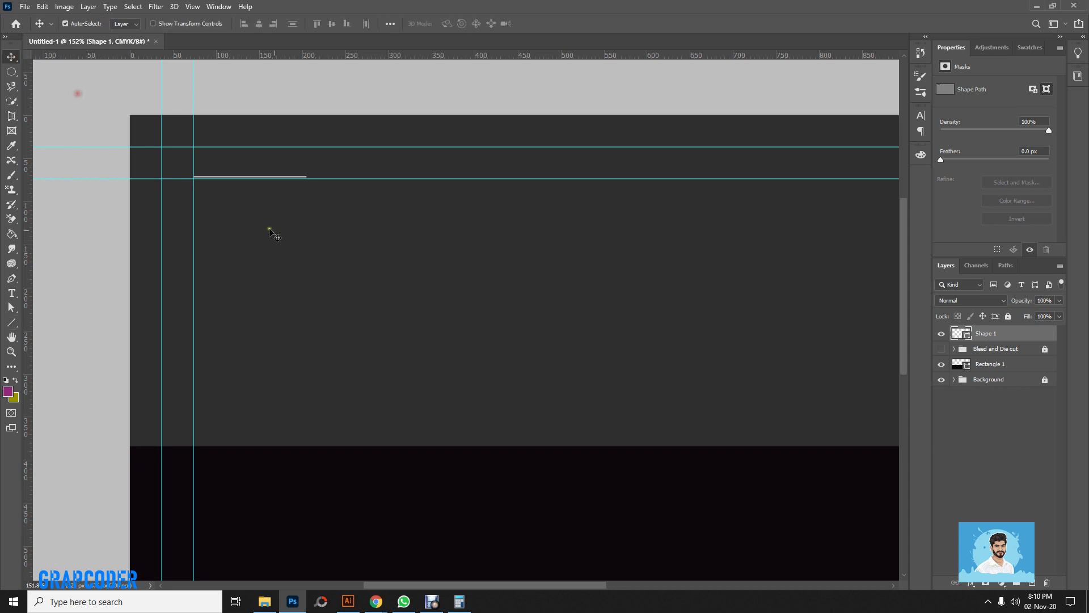
scroll(173, 173, up, 3)
scroll(227, 179, up, 2)
scroll(216, 184, up, 2)
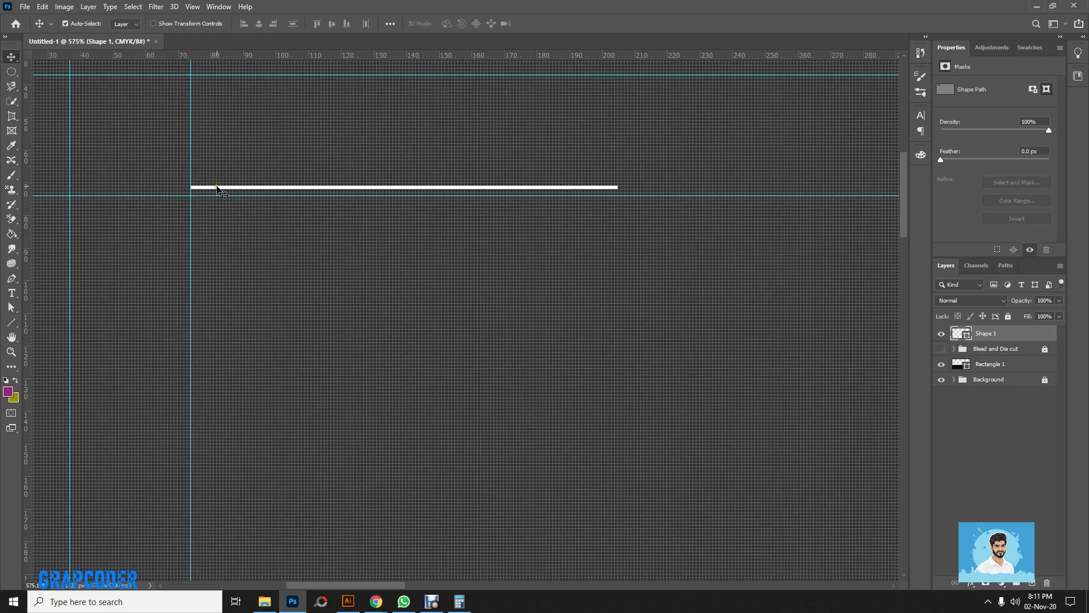
drag(219, 190, 217, 195)
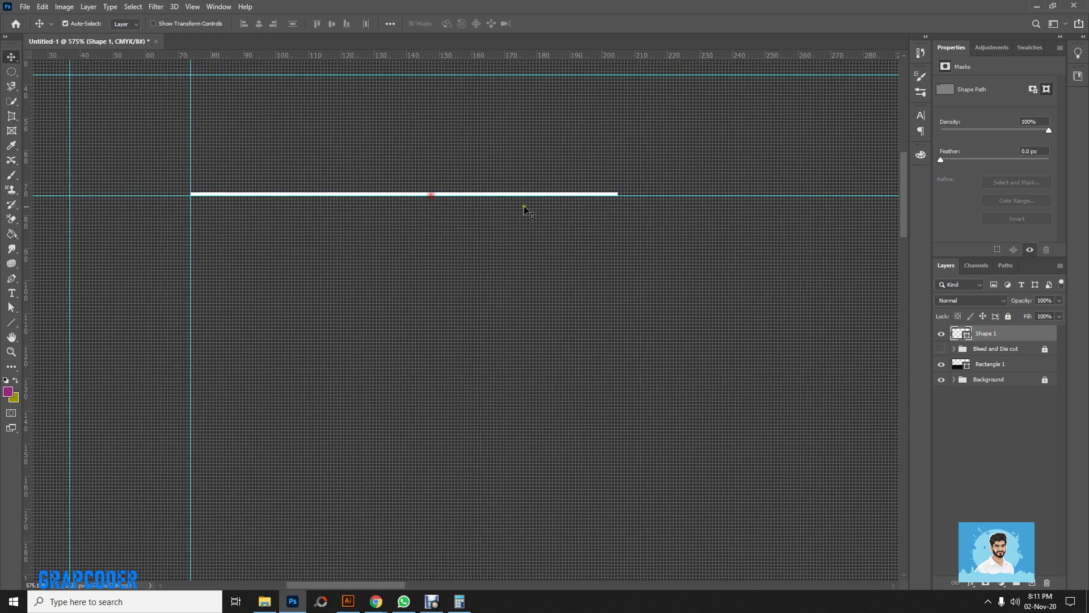
drag(524, 197, 522, 315)
Rotate the copy 90° to vertical and place it at the guide crossing
key(ctrl+t)
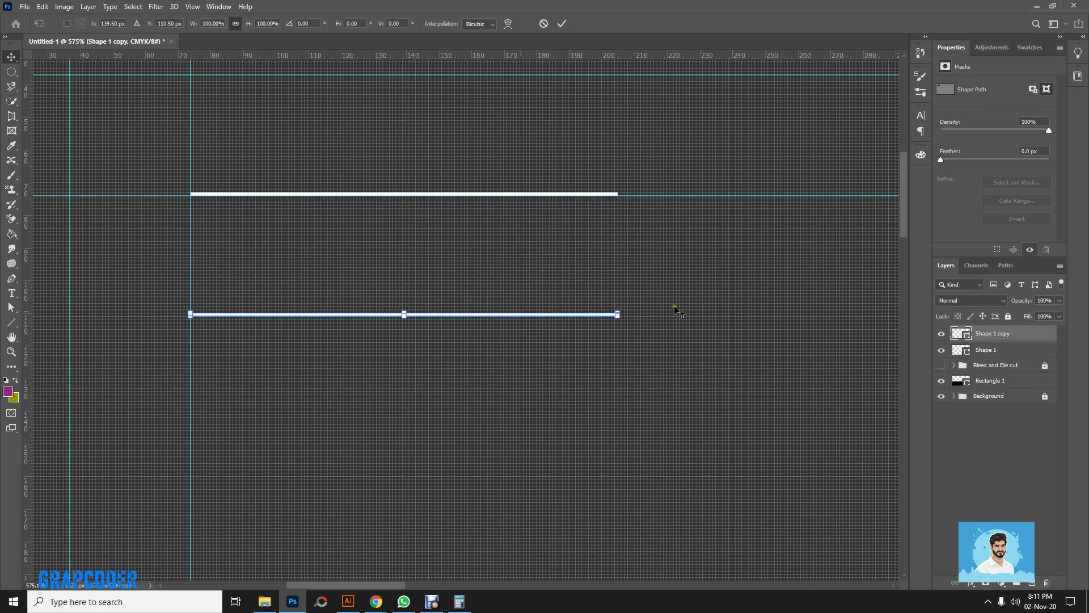
drag(629, 315, 426, 469)
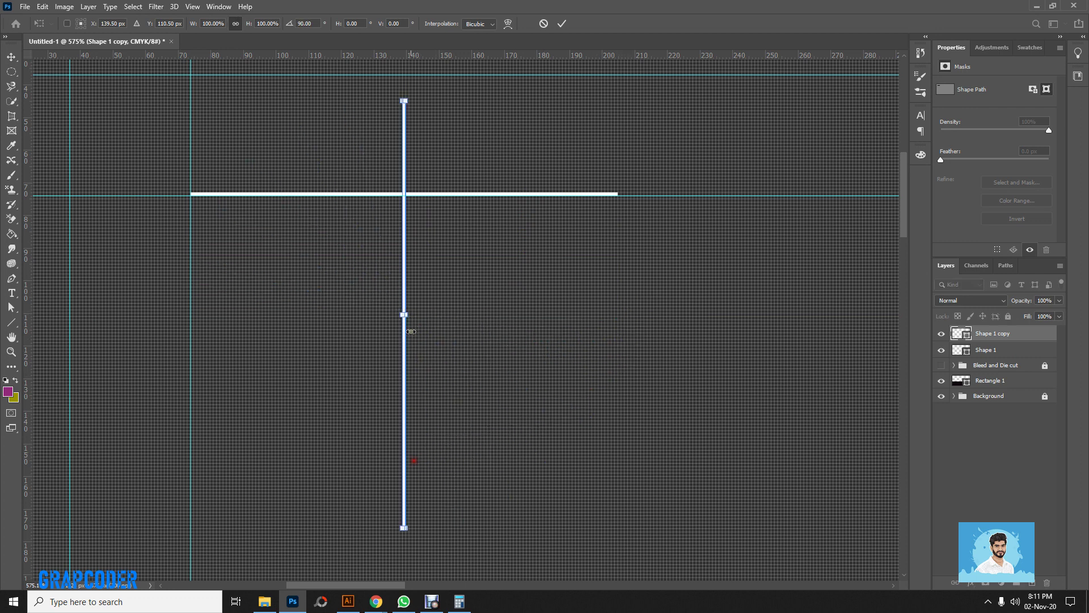
mouse_move(404, 259)
mouse_down()
mouse_move(189, 340)
mouse_move(193, 352)
mouse_up()
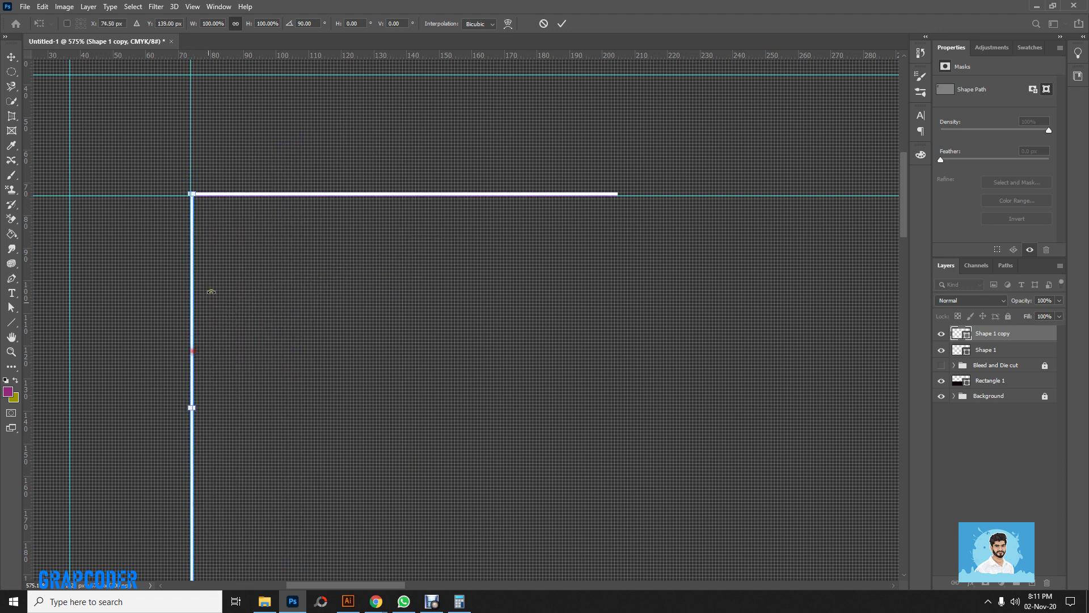
click(11, 56)
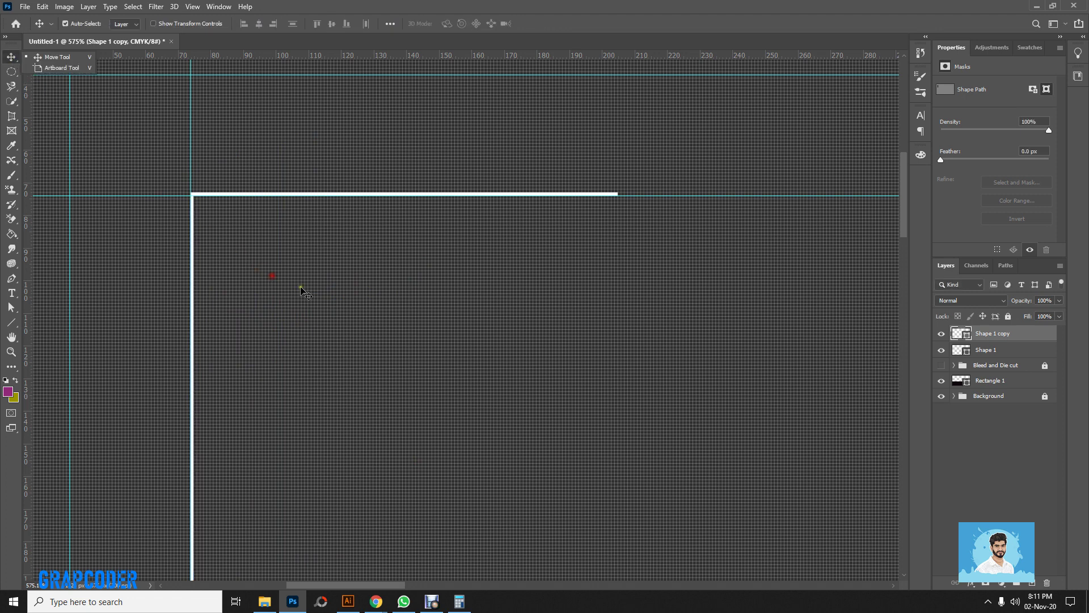
click(269, 195)
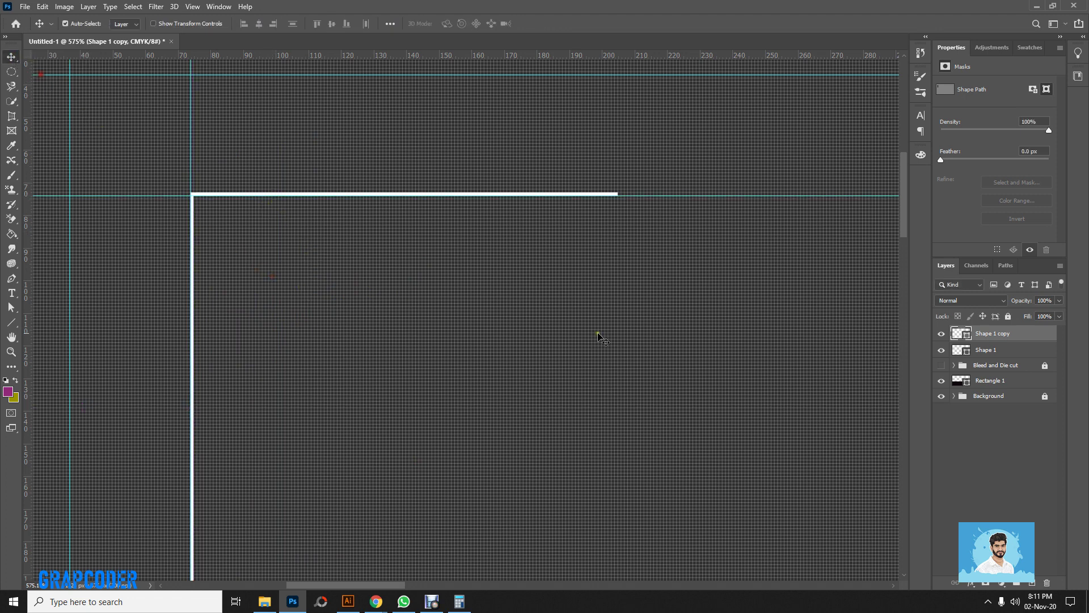
click(630, 339)
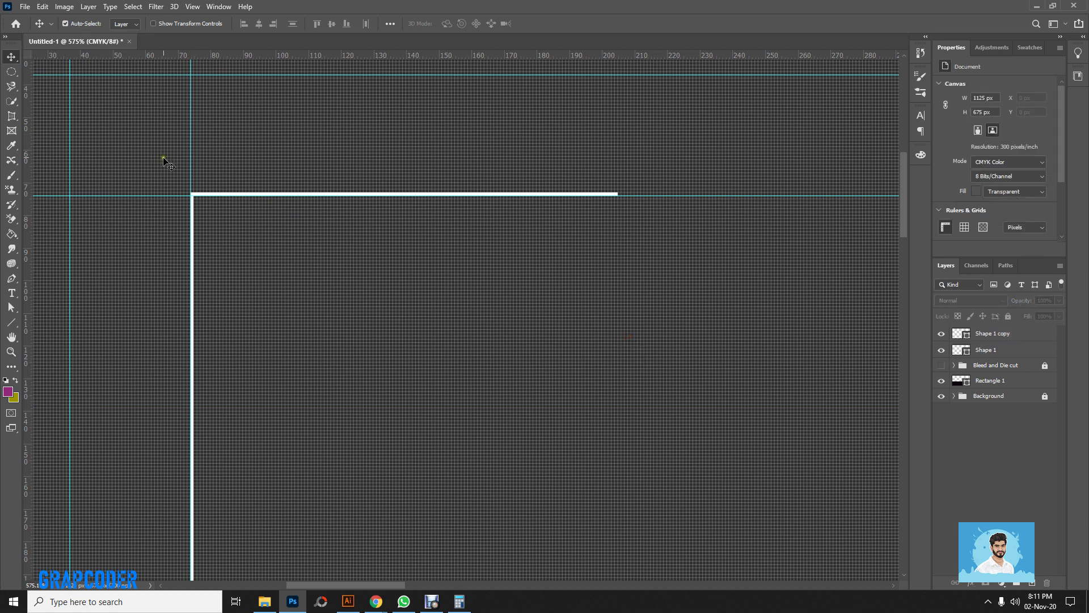
Select both line layers and merge them with Merge Shapes
drag(164, 162, 300, 298)
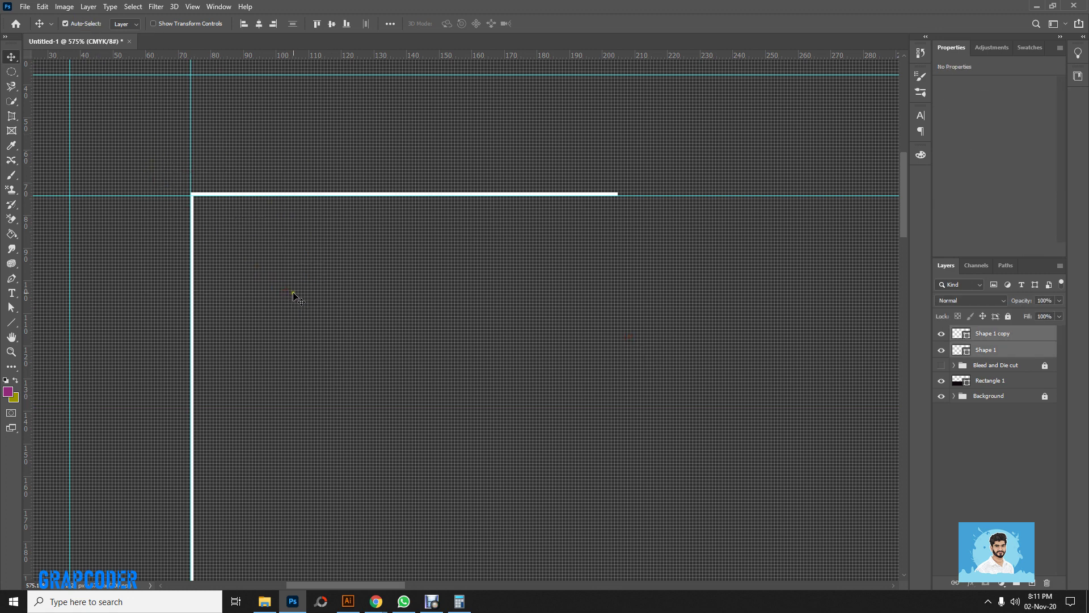
scroll(358, 264, down, 2)
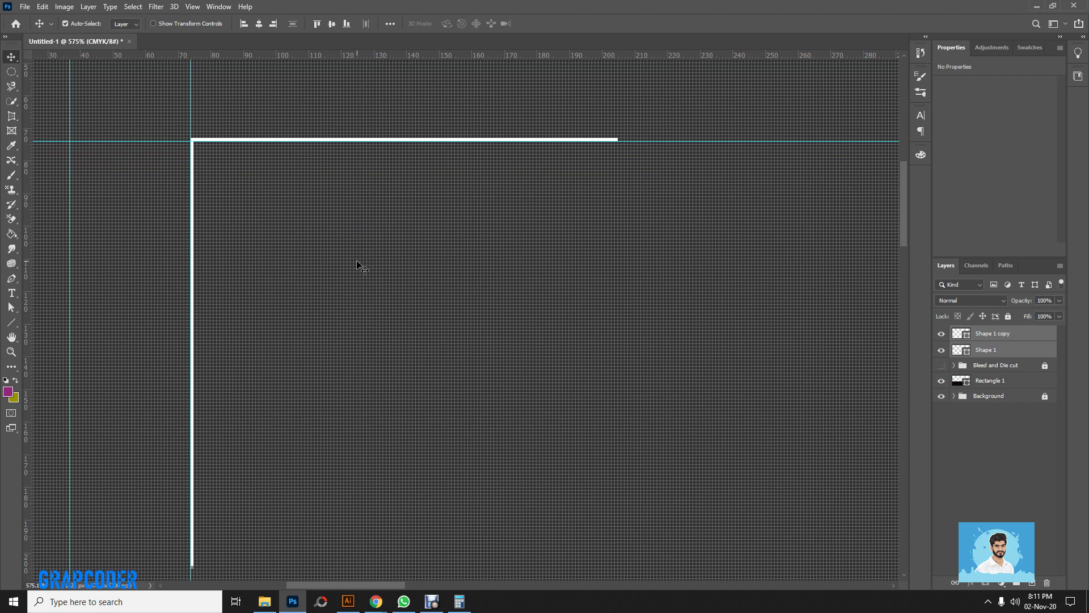
right_click(1001, 340)
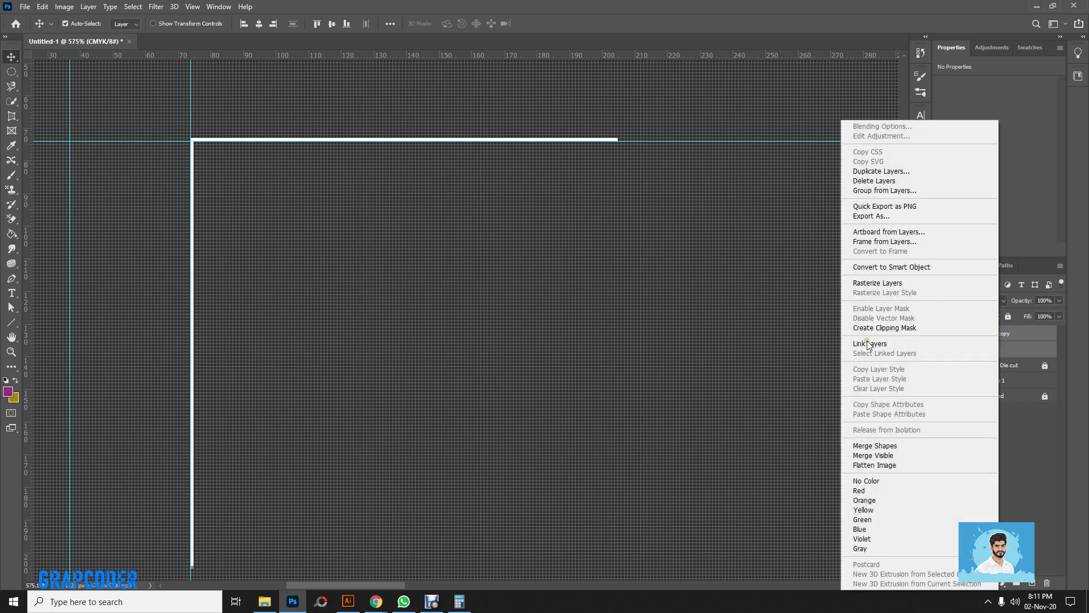
click(883, 446)
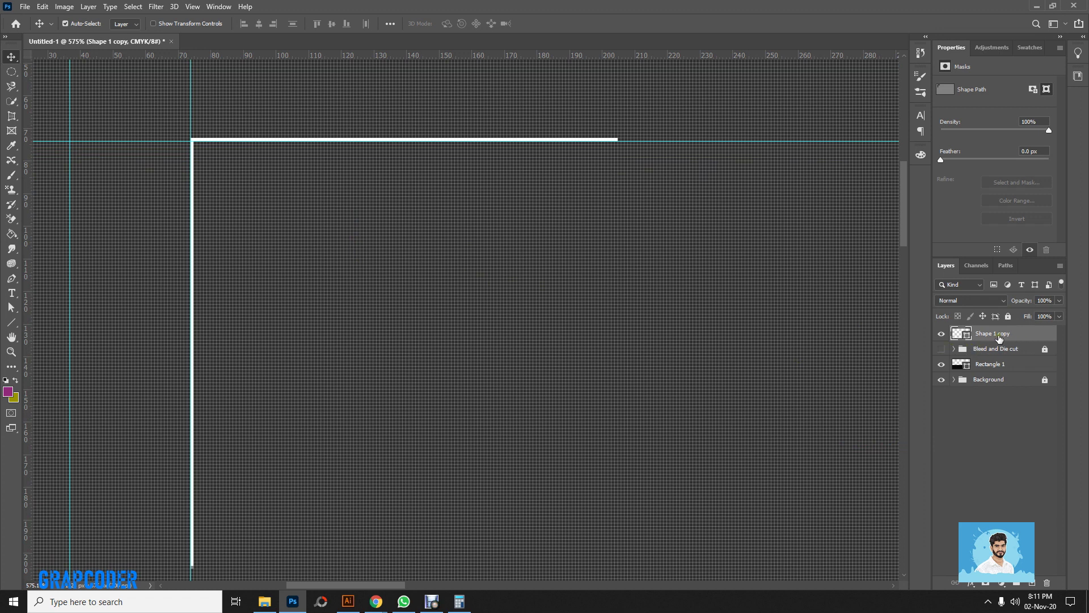
Delete the merged corner-mark shape
scroll(420, 287, down, 3)
scroll(421, 288, down, 2)
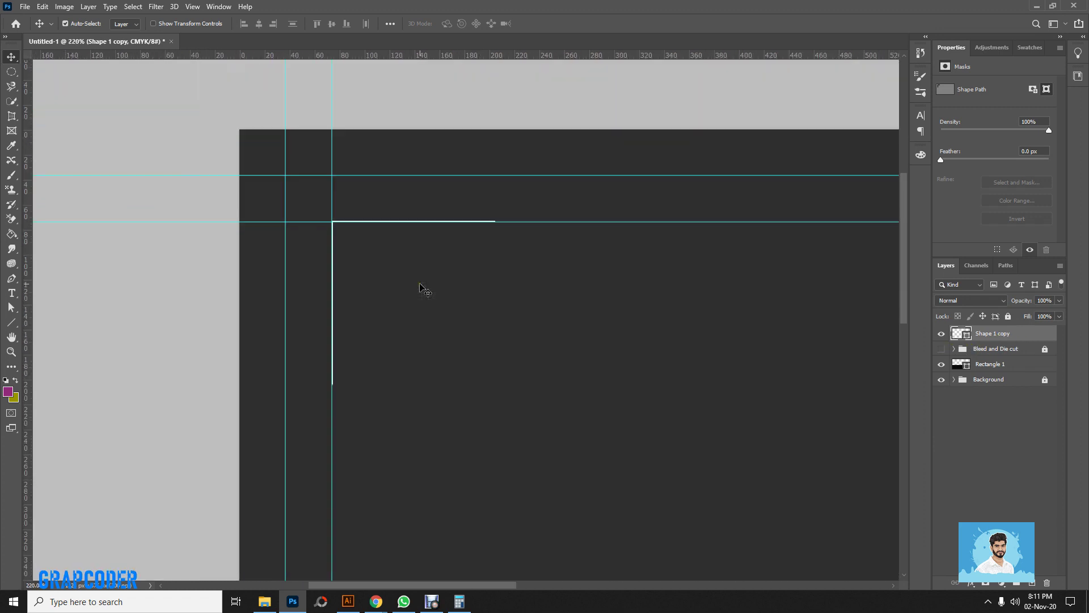
scroll(425, 287, down, 2)
scroll(440, 286, down, 1)
scroll(438, 258, down, 1)
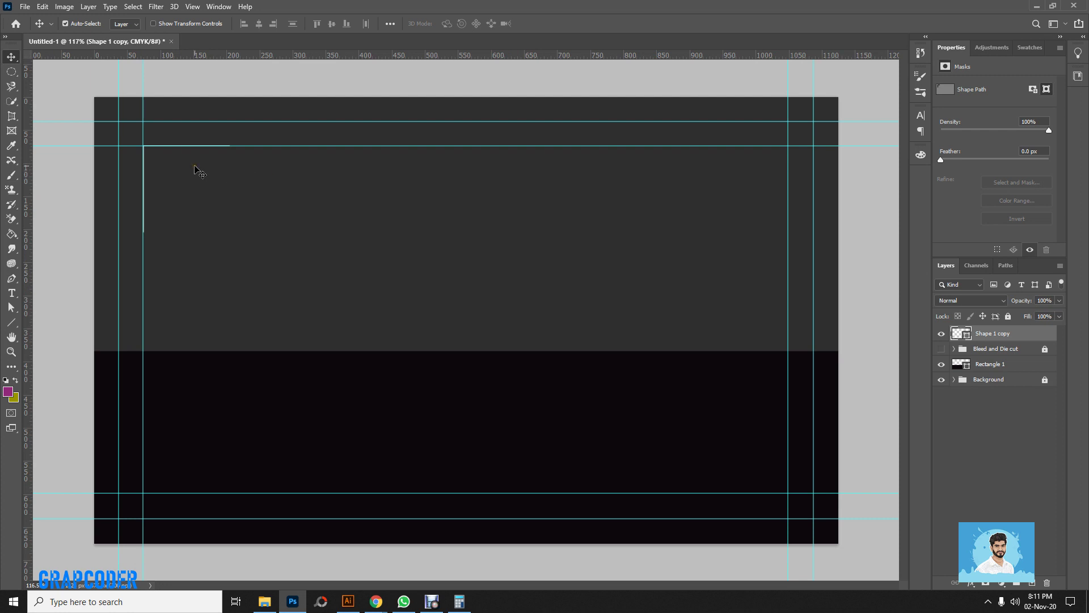
key(Delete)
Redraw a short horizontal line from the top-left guide crossing
scroll(139, 146, up, 2)
scroll(140, 146, up, 1)
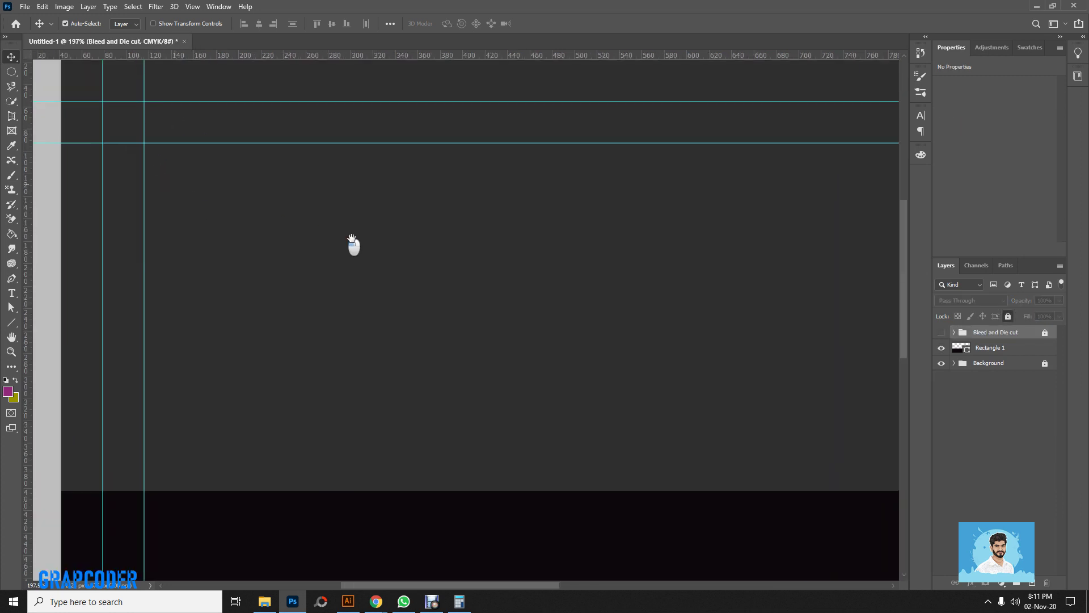
scroll(351, 244, down, 2)
scroll(360, 243, down, 1)
scroll(360, 243, down, 1)
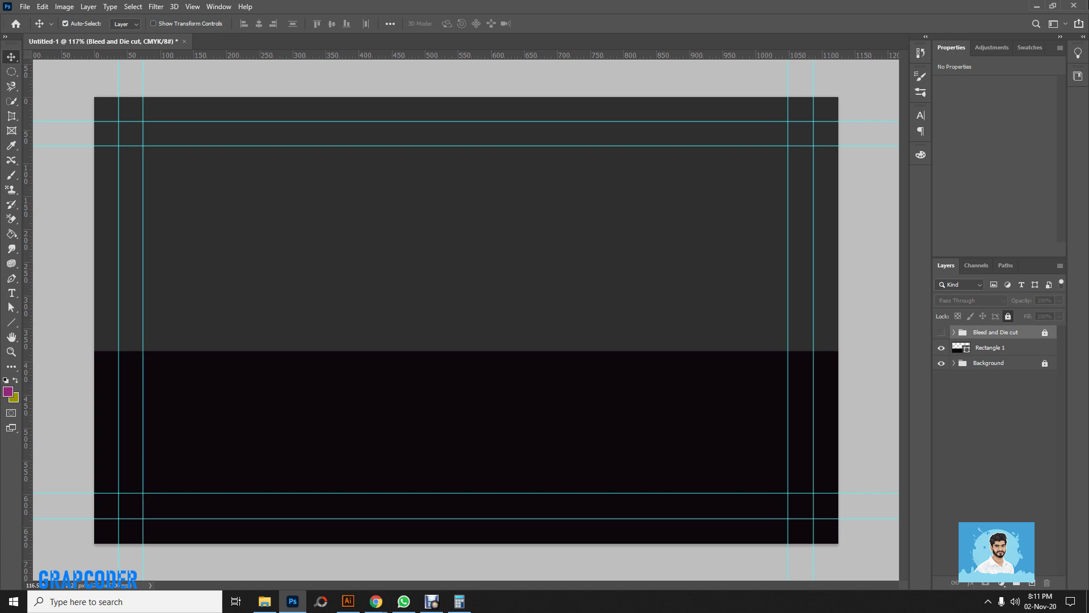
click(12, 322)
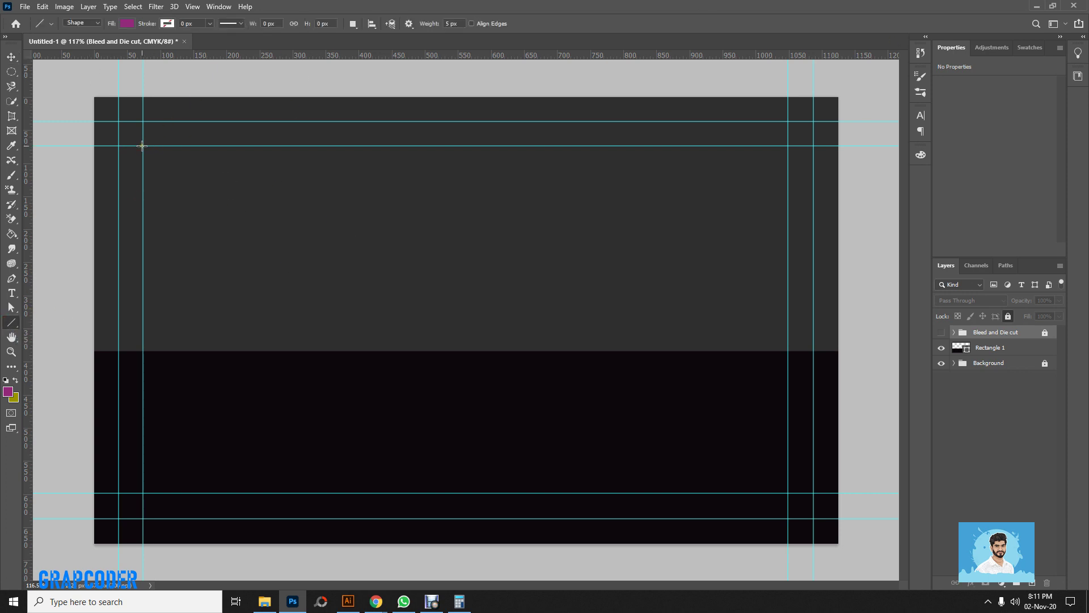
drag(142, 146, 212, 156)
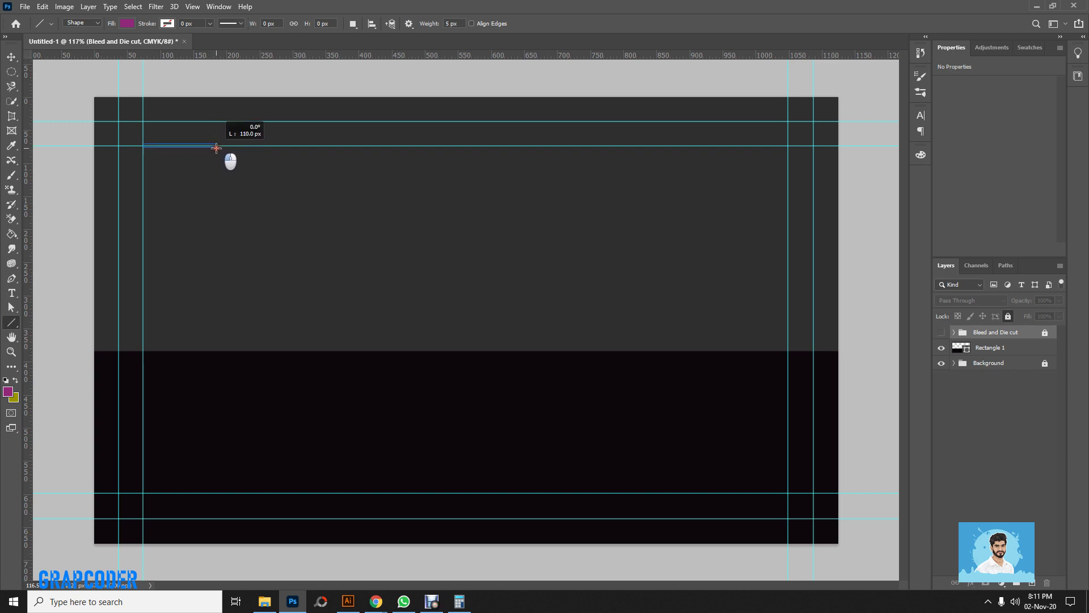
drag(215, 149, 198, 146)
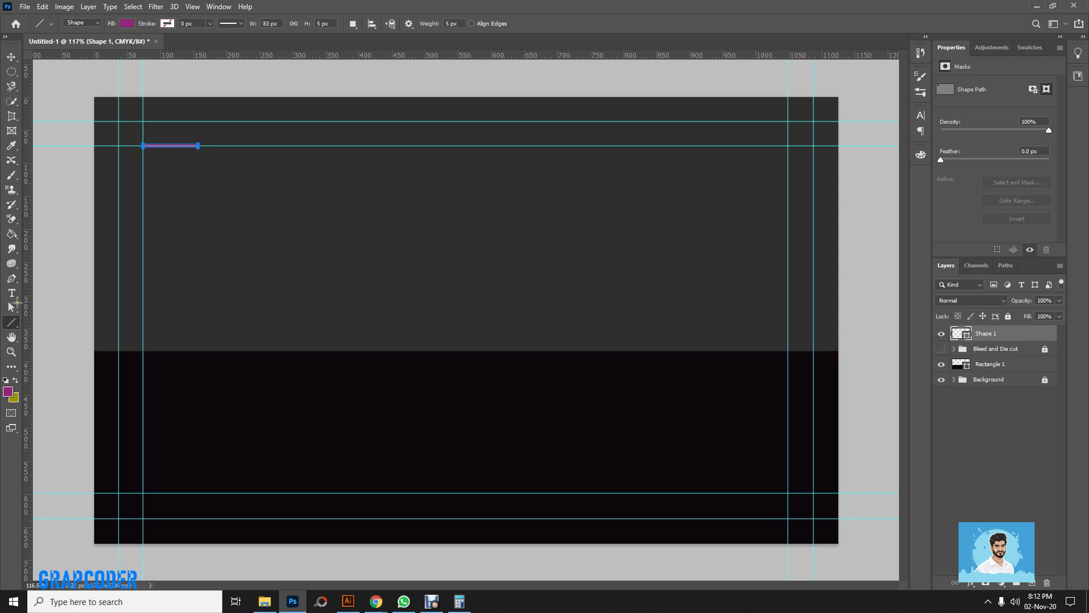
Set the line's fill to white
click(329, 24)
click(128, 24)
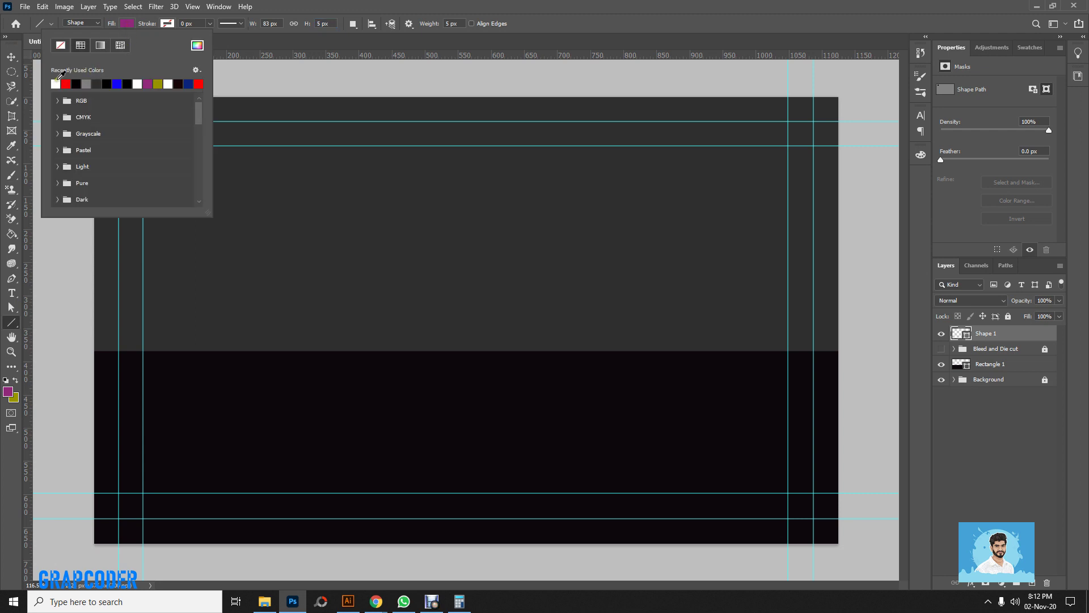
click(55, 83)
click(127, 24)
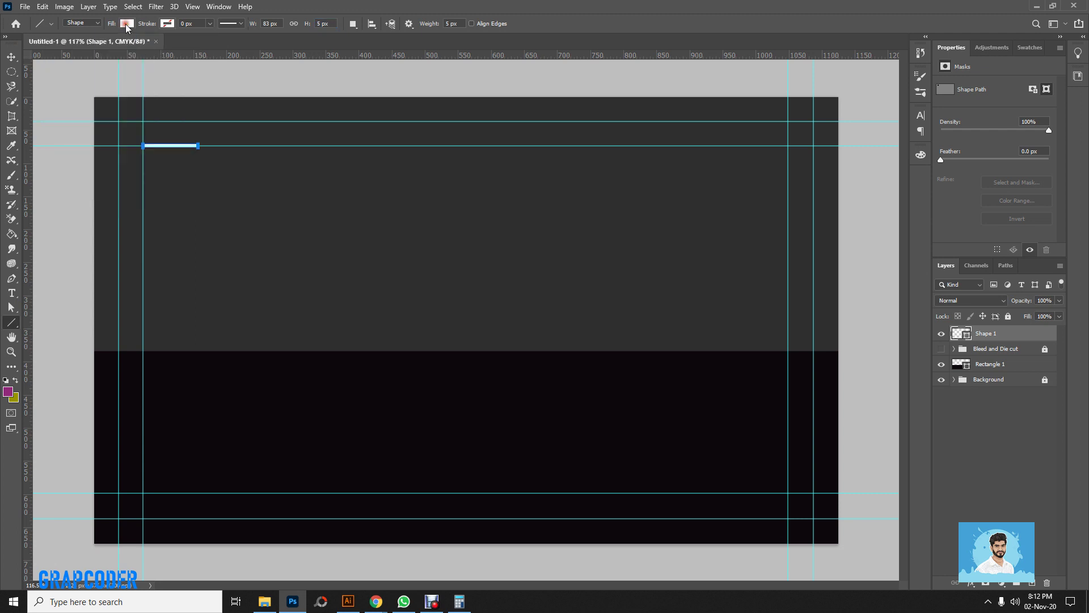
click(11, 57)
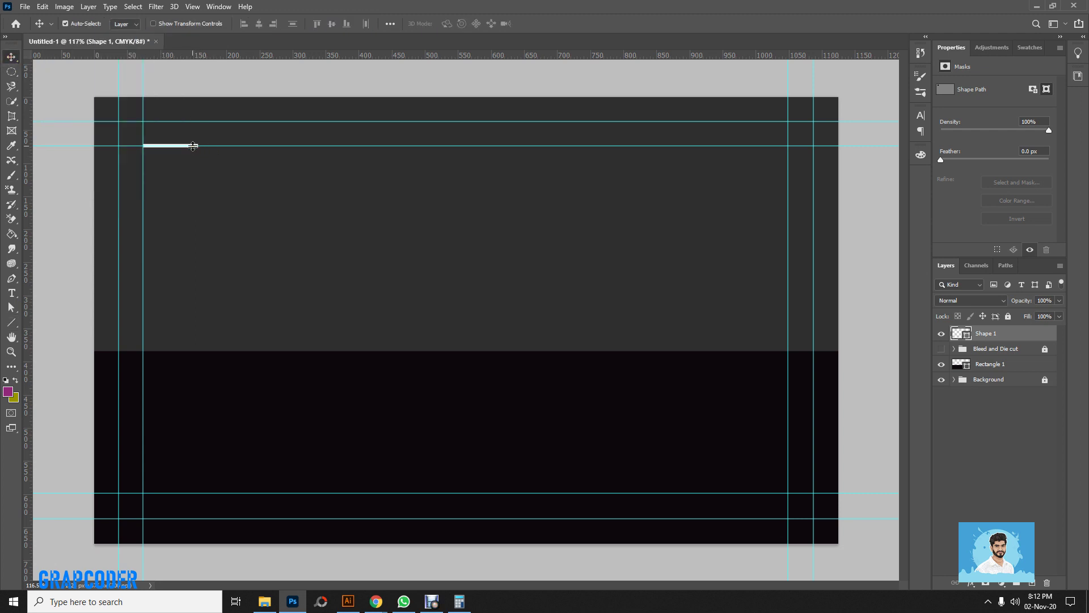
scroll(166, 146, up, 4)
scroll(163, 145, up, 3)
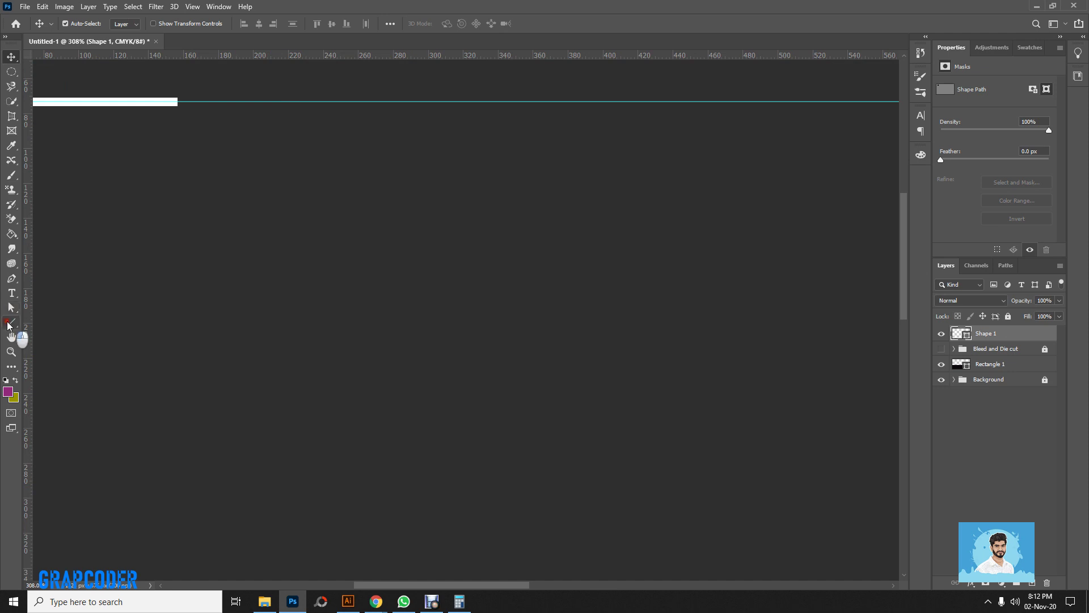
Set the line height to 1 px and nudge it onto the guide intersection
click(11, 322)
click(333, 27)
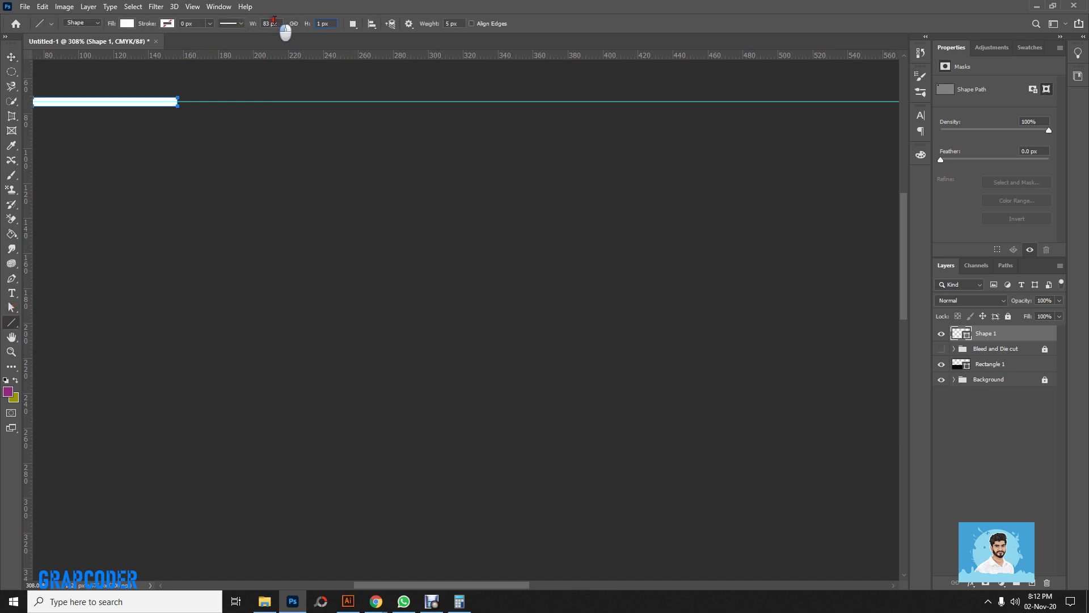
click(280, 25)
click(11, 57)
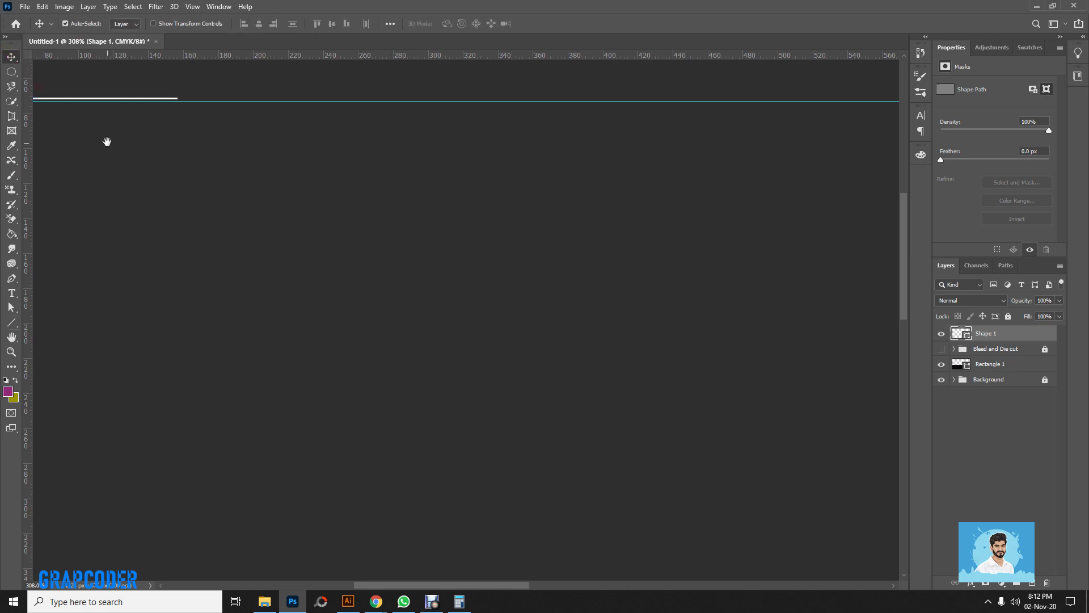
drag(104, 139, 471, 260)
scroll(458, 227, up, 5)
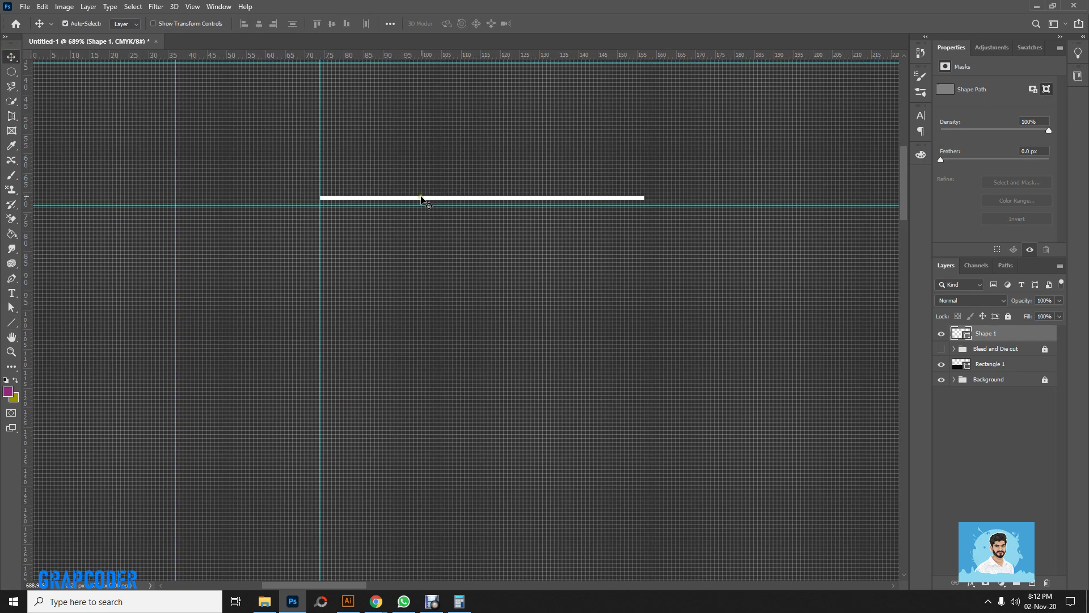
drag(437, 202, 421, 212)
scroll(634, 248, down, 2)
scroll(631, 247, down, 3)
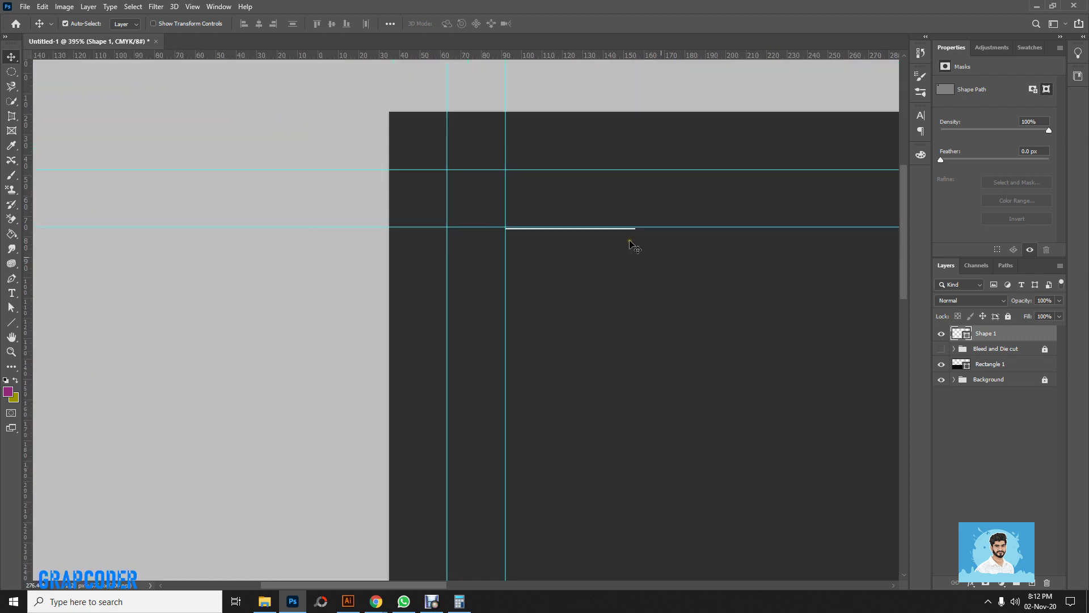
scroll(630, 246, down, 1)
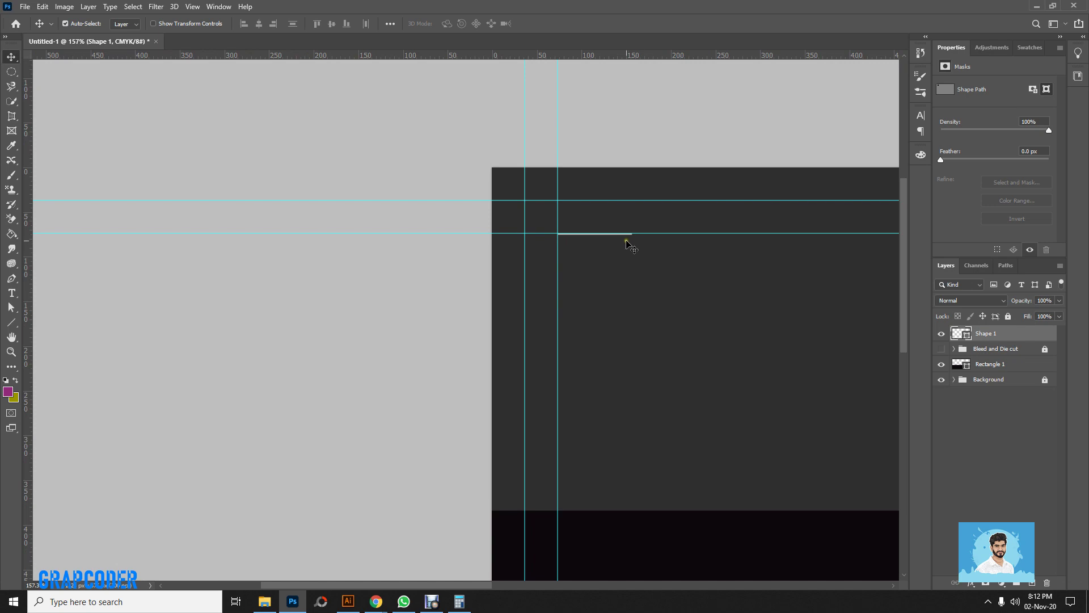
scroll(628, 243, up, 2)
scroll(630, 243, up, 3)
scroll(627, 238, up, 1)
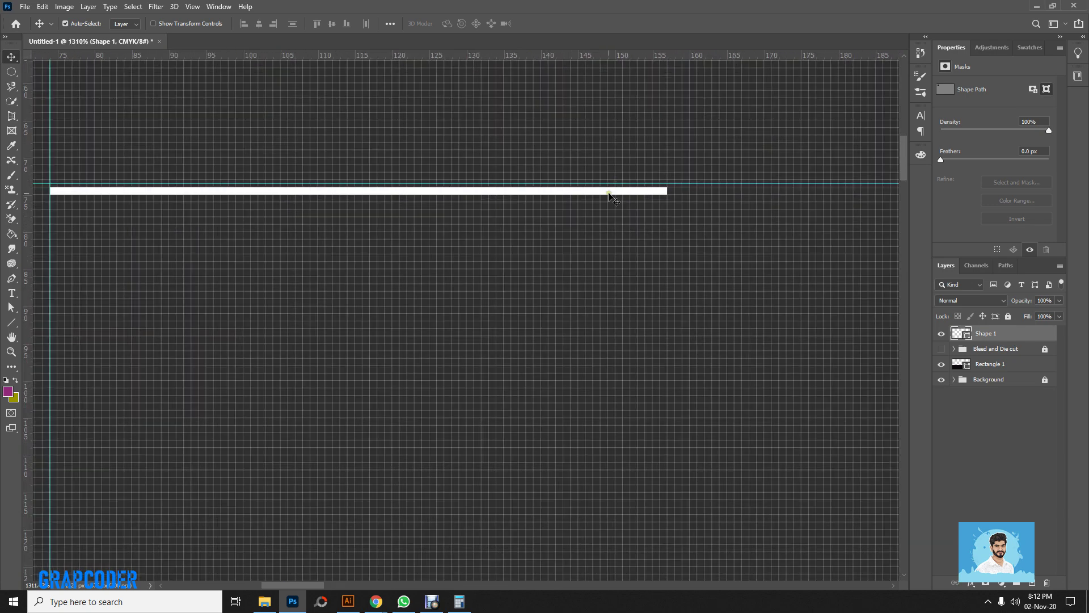
Free-transform the white line to about 71% width, sliding its left end onto the vertical guide
key(ctrl)
key(ctrl+t)
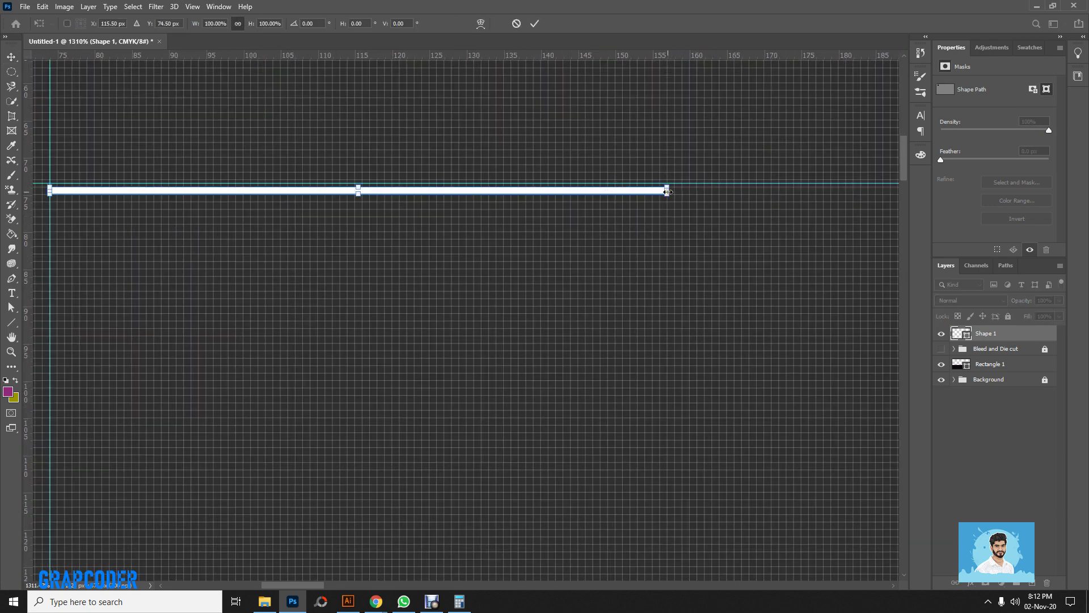
drag(668, 192, 584, 194)
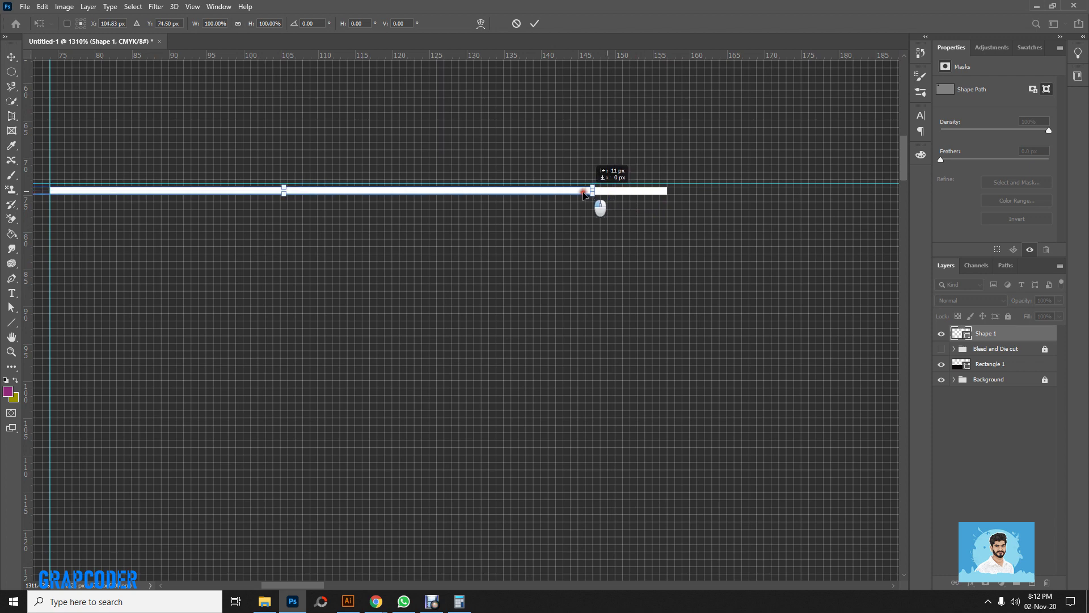
drag(584, 194, 574, 192)
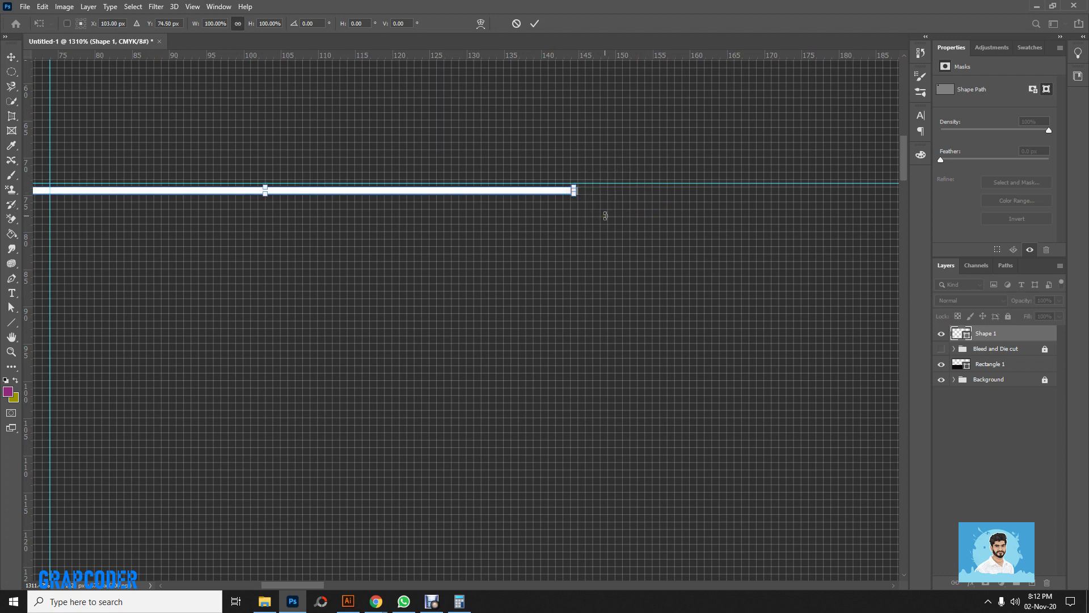
scroll(606, 216, down, 1)
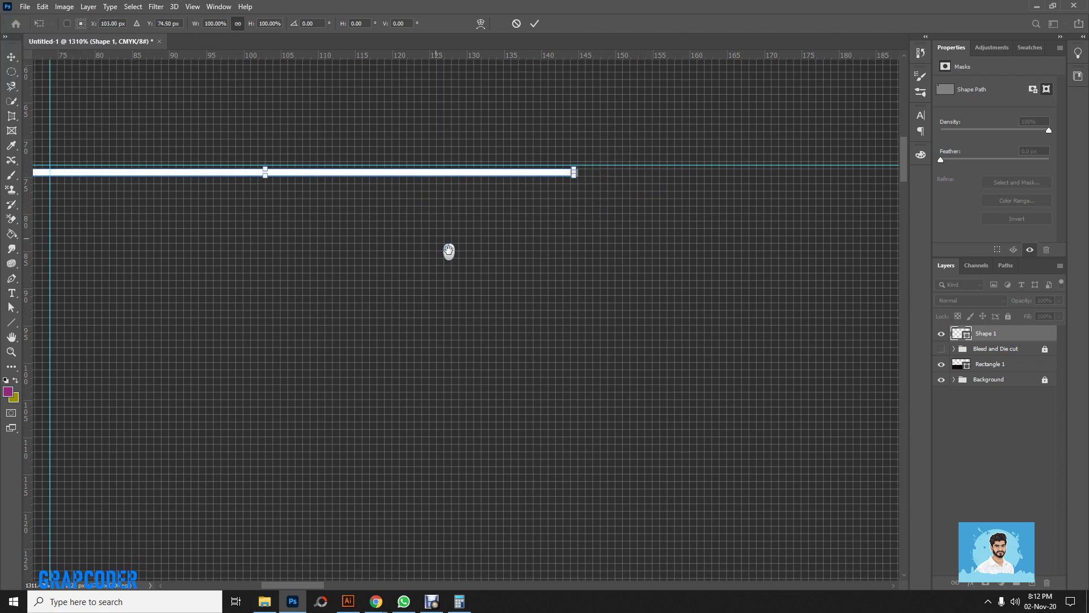
mouse_move(447, 248)
mouse_down()
mouse_move(523, 280)
mouse_move(499, 299)
mouse_up()
drag(399, 290, 491, 290)
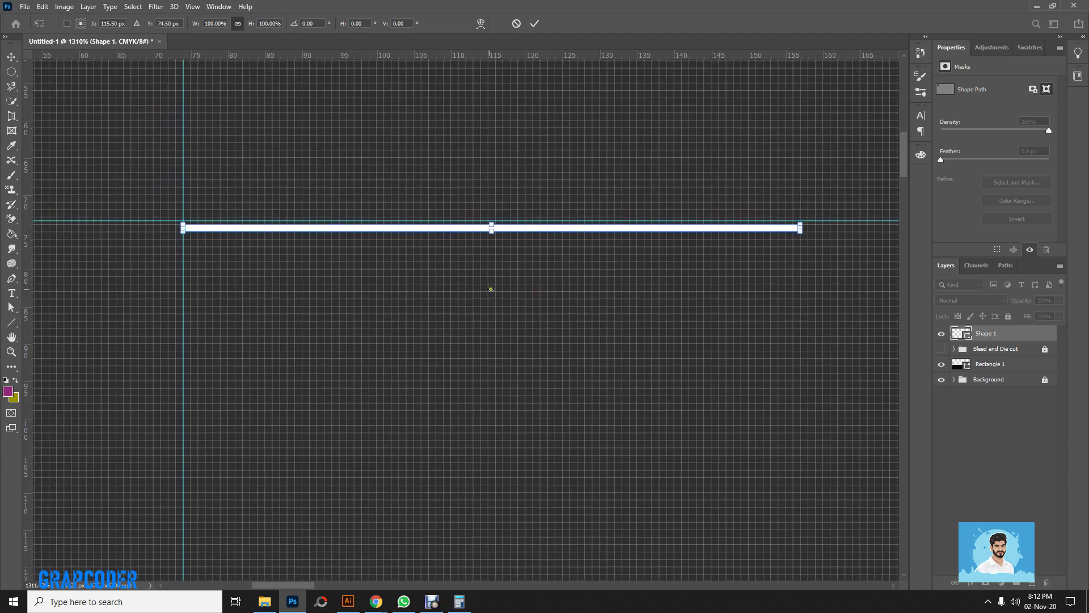
drag(802, 230, 729, 228)
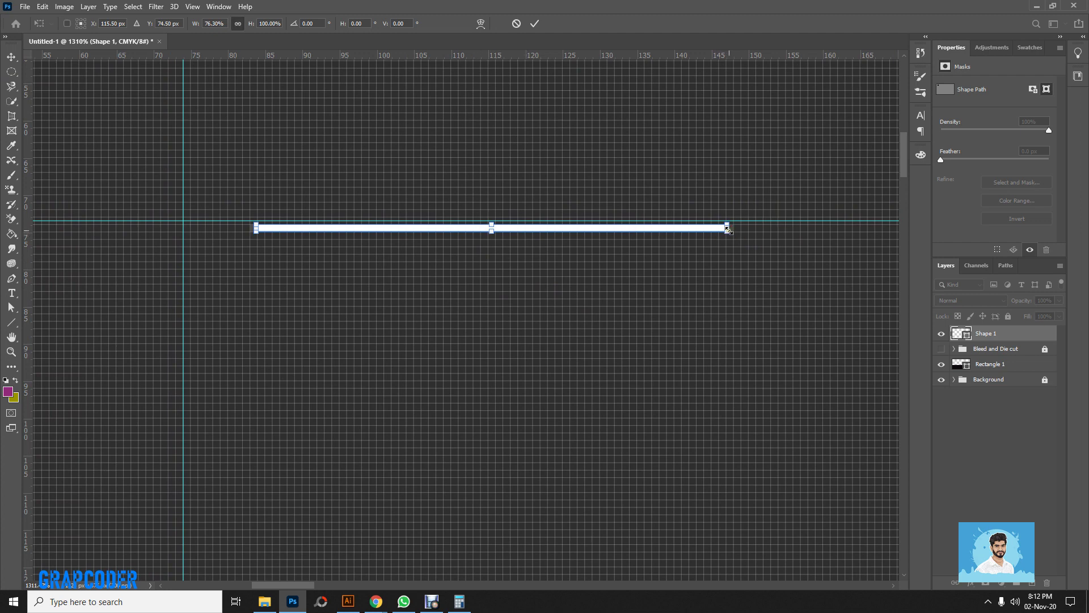
drag(728, 228, 712, 228)
mouse_move(469, 226)
mouse_down()
mouse_move(380, 225)
mouse_move(414, 226)
mouse_up()
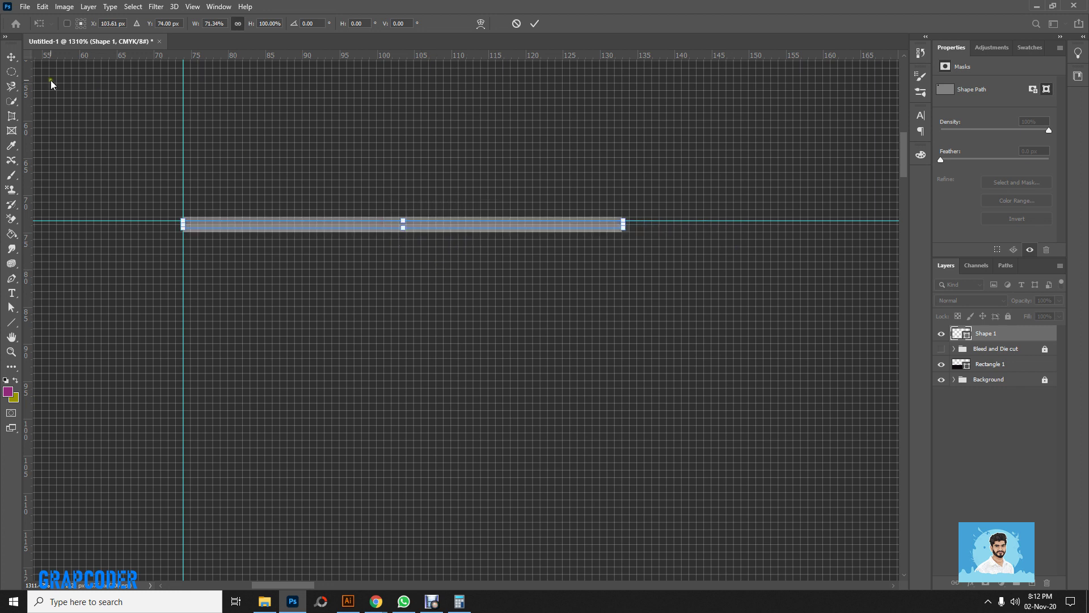
Commit the resize and select the line's layer
click(11, 57)
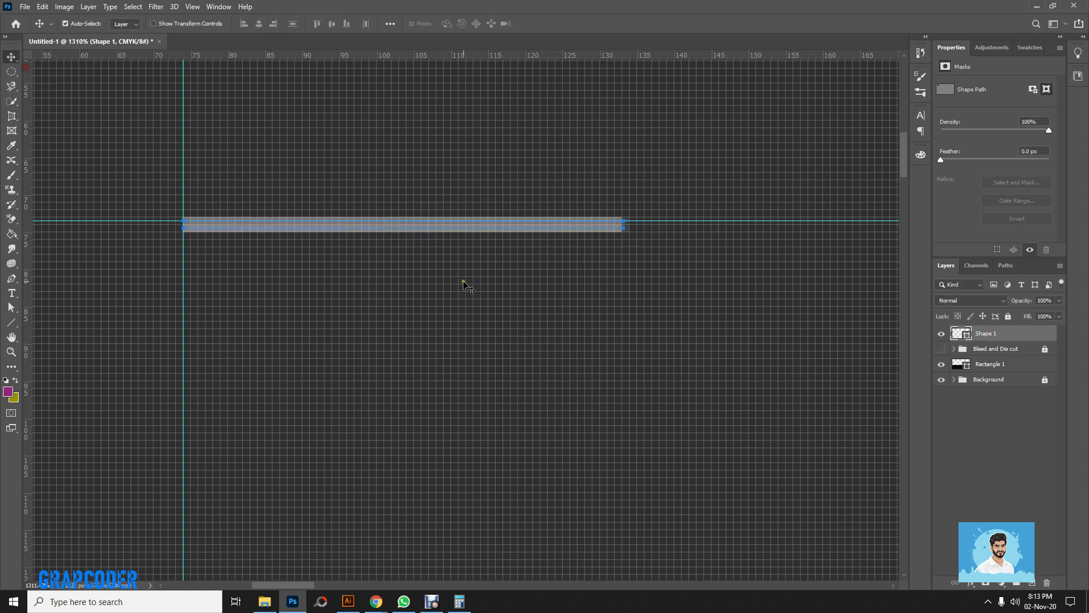
scroll(449, 315, up, 1)
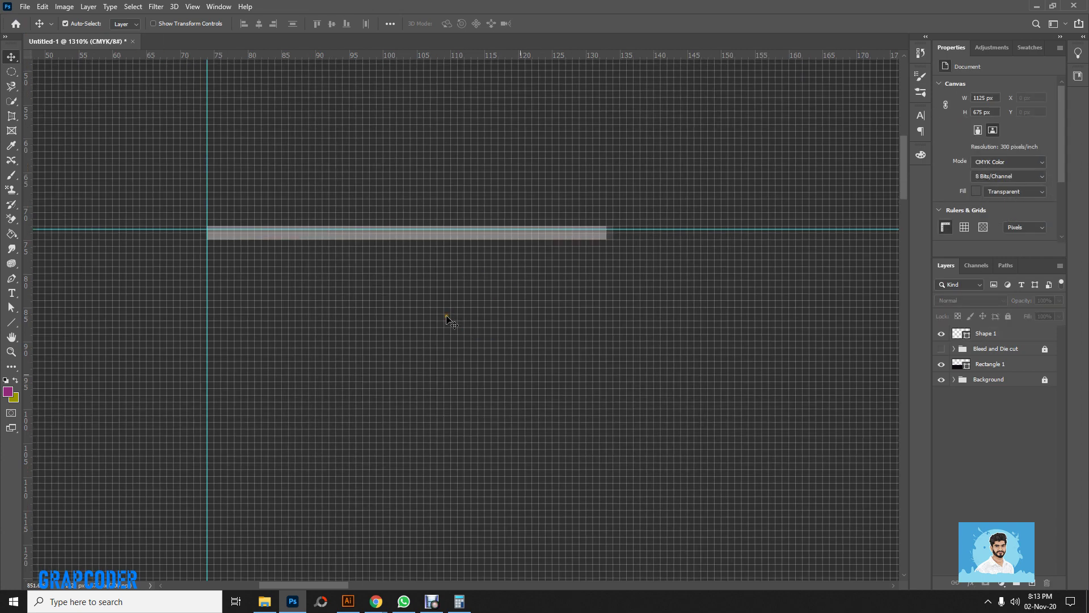
scroll(449, 315, up, 3)
scroll(449, 315, up, 2)
scroll(448, 315, up, 2)
scroll(459, 295, up, 1)
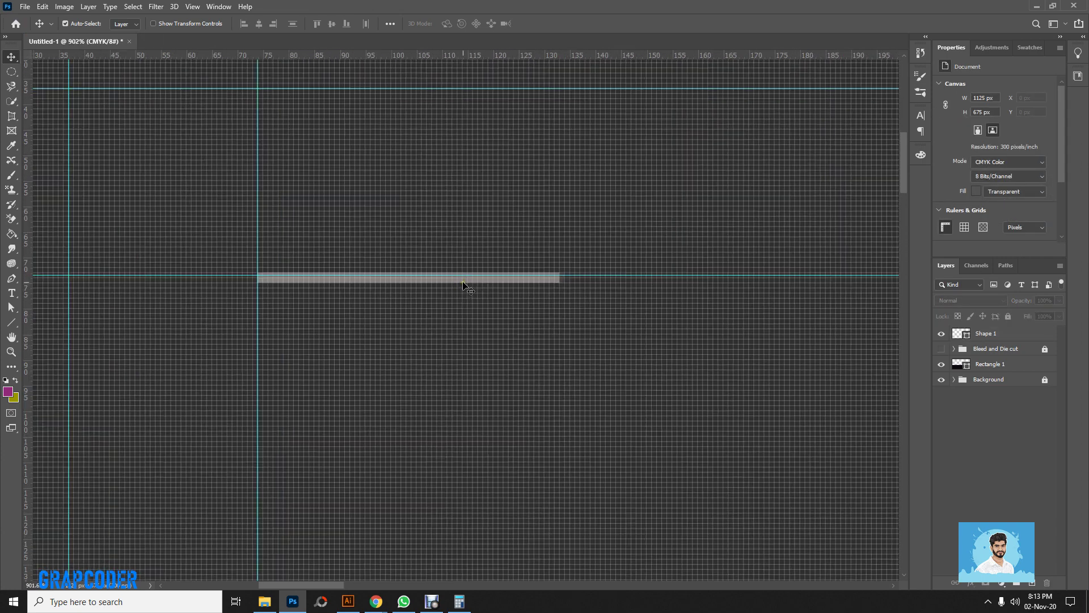
click(449, 282)
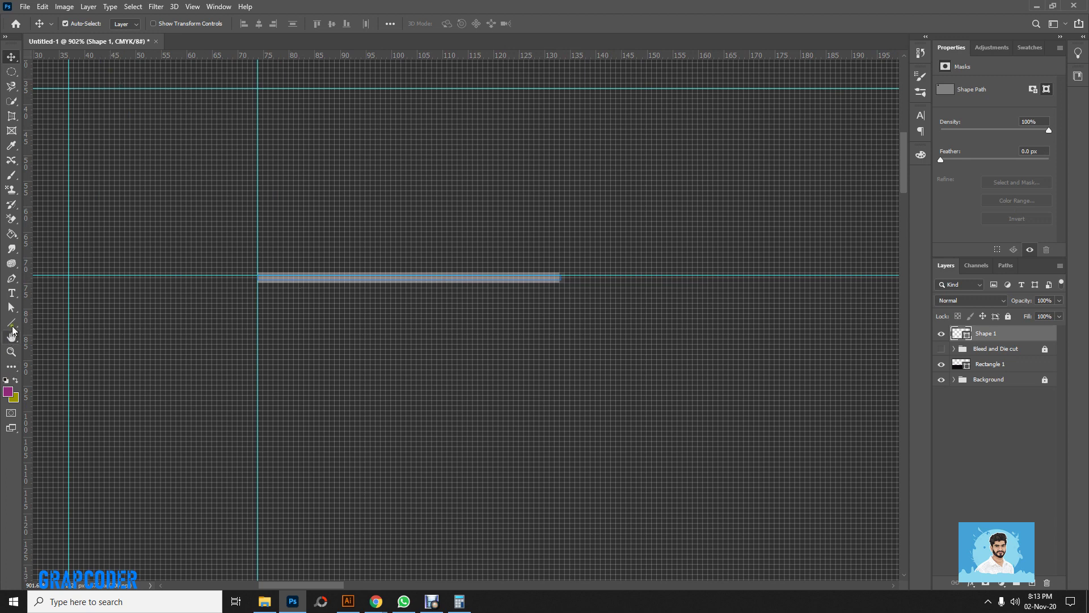
Check the line's fill and stroke colours, then fit the whole card in the window
click(12, 324)
click(129, 24)
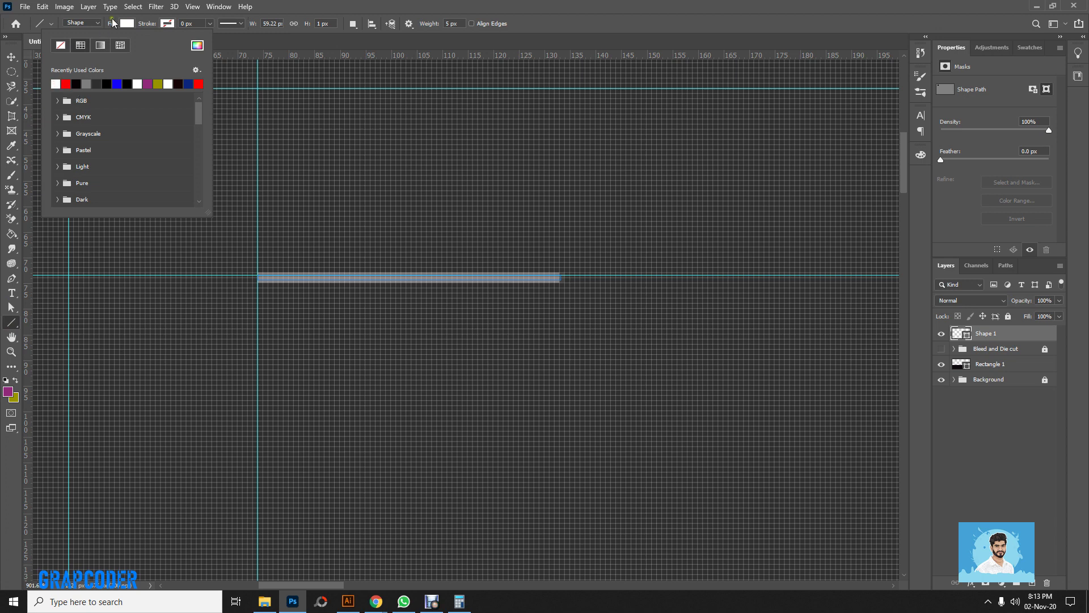
click(167, 23)
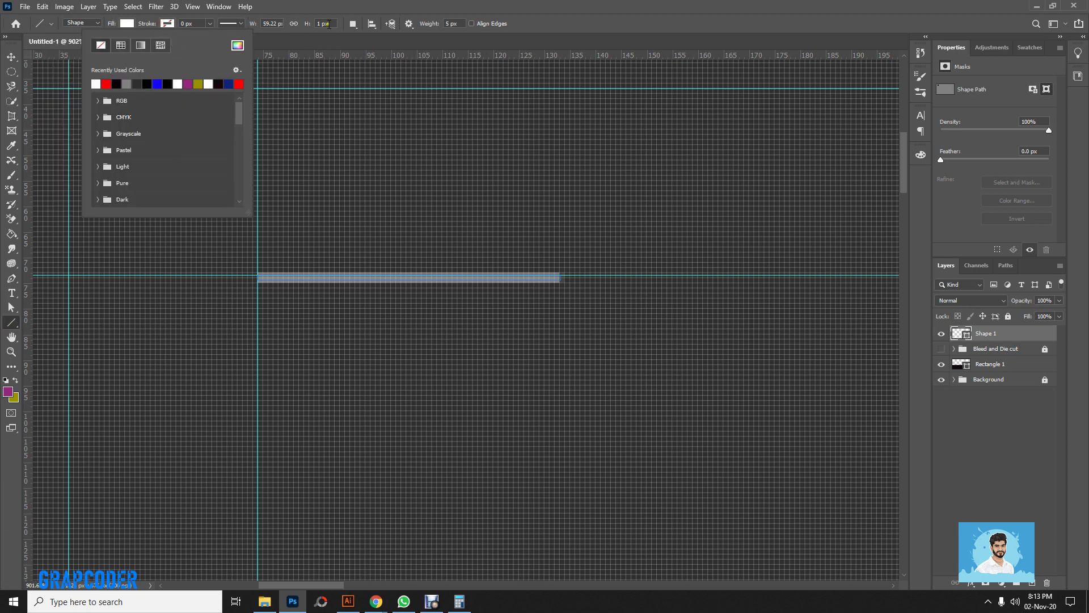
key(Escape)
click(12, 57)
click(475, 314)
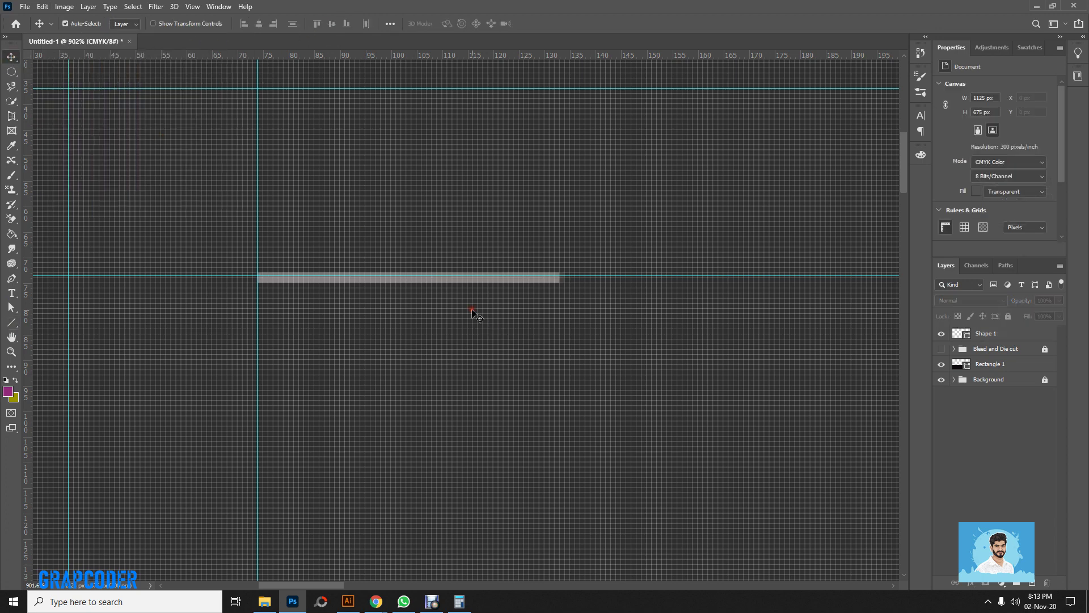
key(ctrl+0)
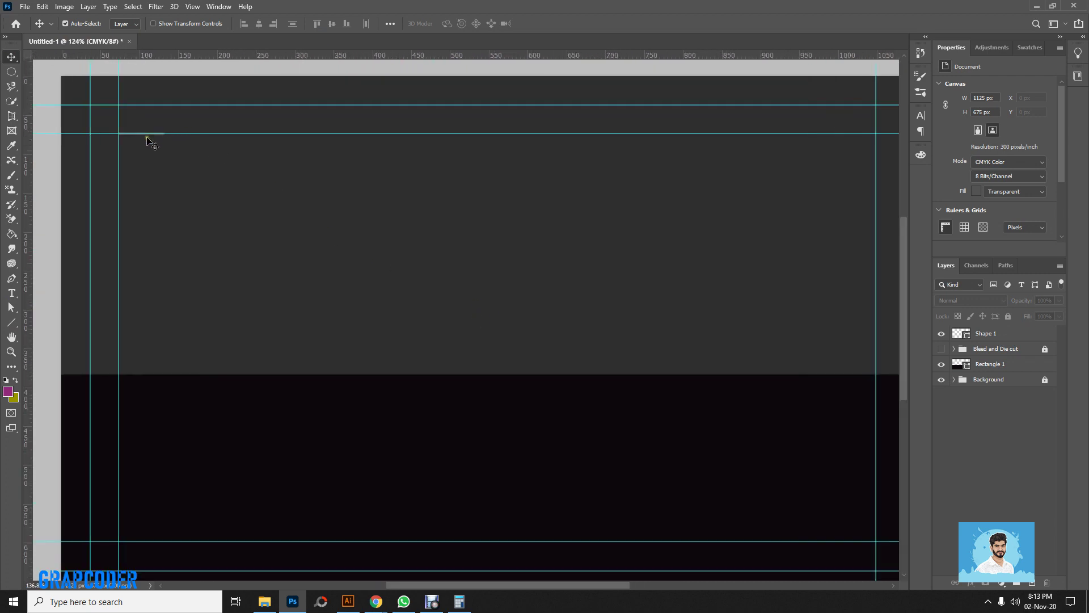
Confirm the line's white colour in the picker, then delete the Shape 1 layer
scroll(147, 137, up, 1)
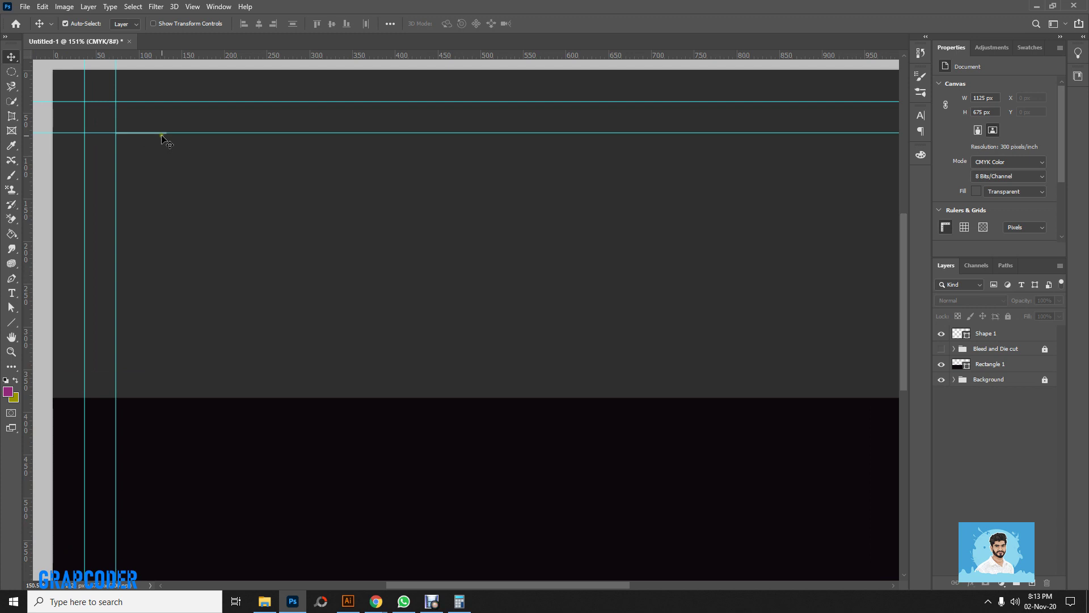
mouse_move(162, 134)
mouse_down()
mouse_move(202, 158)
mouse_move(181, 139)
mouse_up()
key(ctrl+plus)
drag(169, 188, 243, 196)
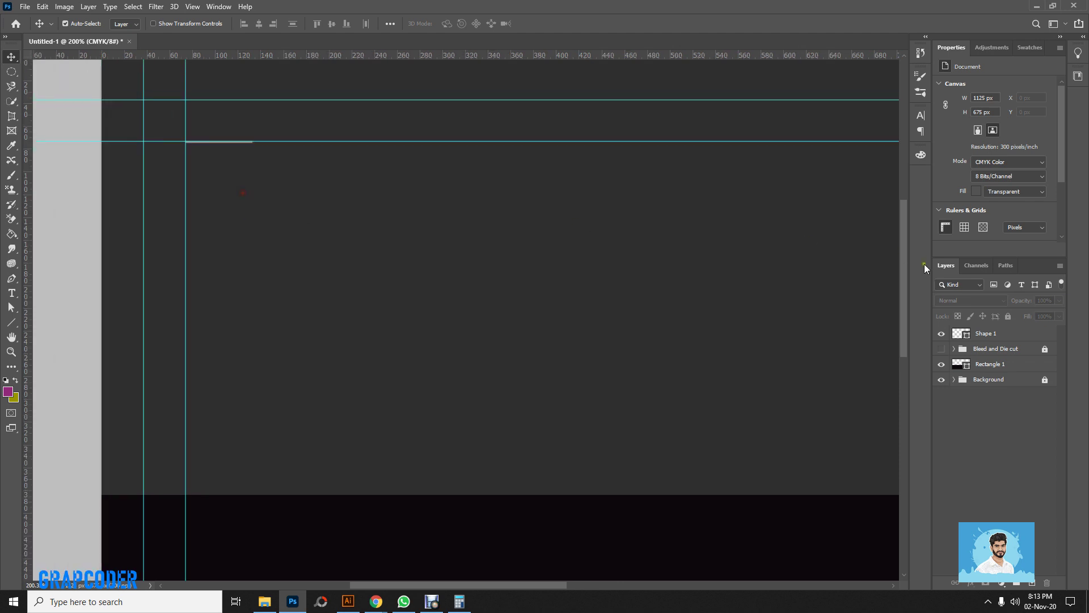
click(1012, 334)
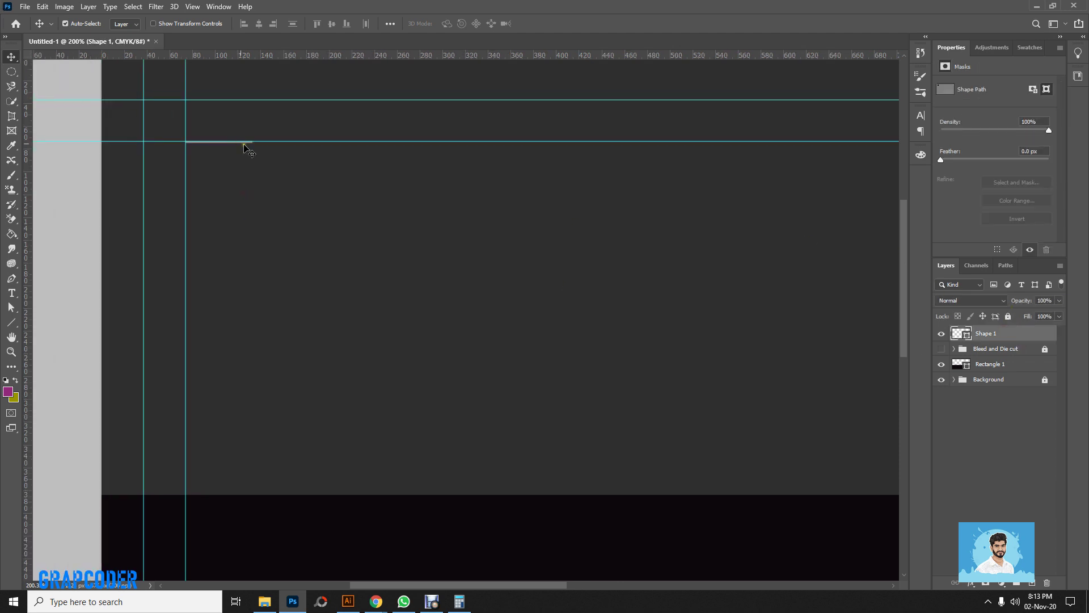
double_click(967, 336)
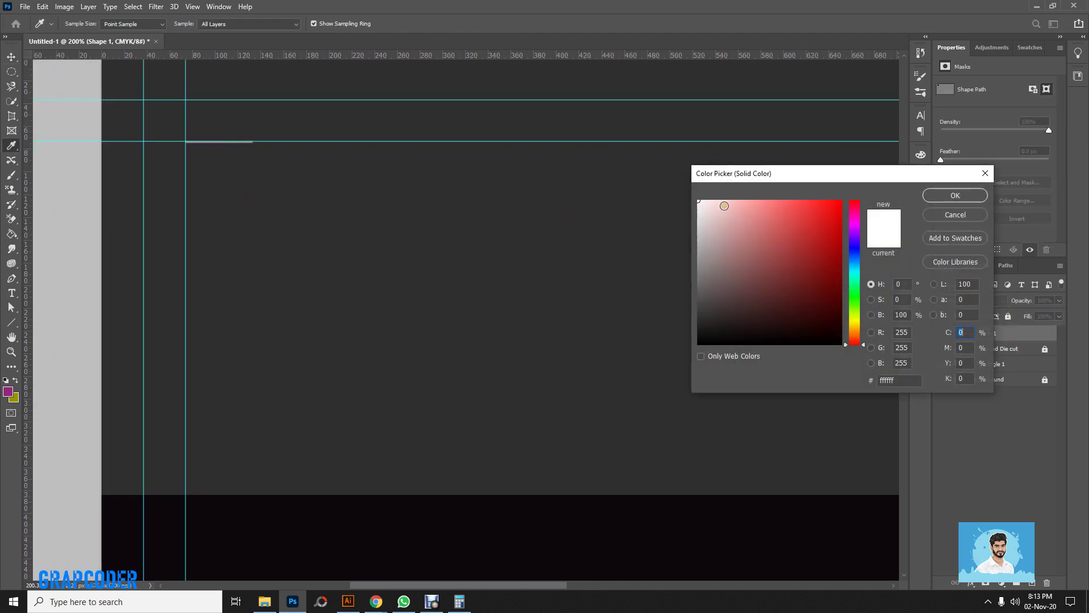
click(940, 196)
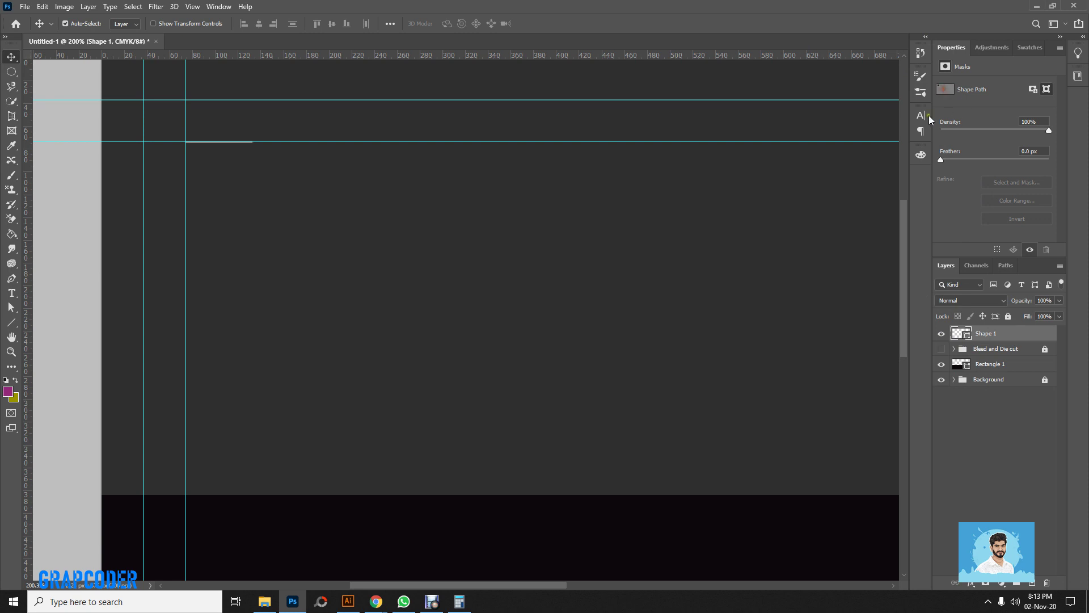
key(Delete)
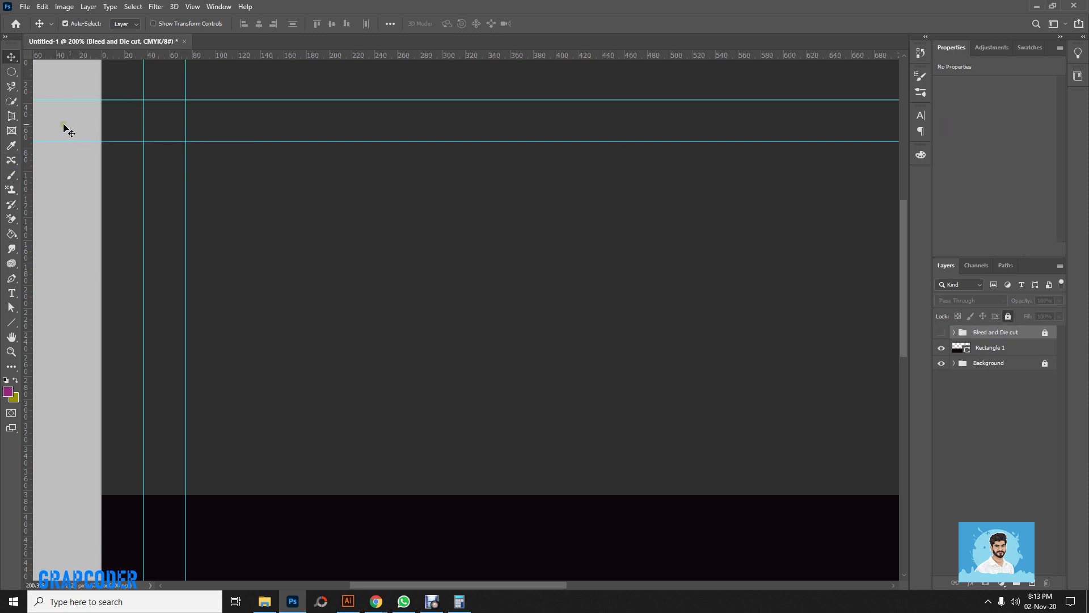
Draw a roughly 60 px line from the top-left guide crossing with the Line tool
click(12, 322)
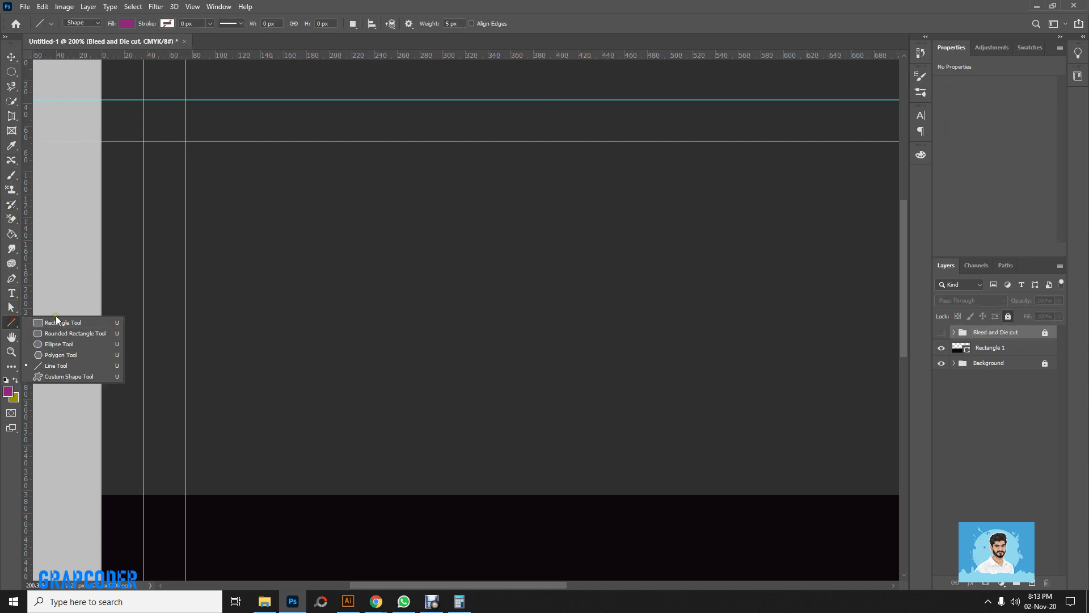
click(49, 366)
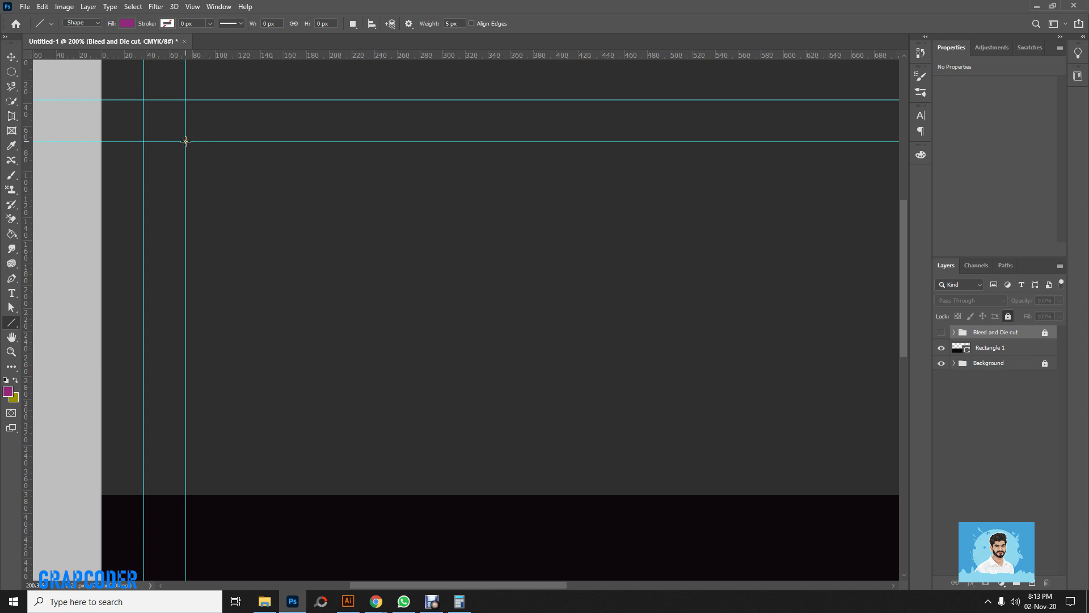
drag(185, 141, 263, 141)
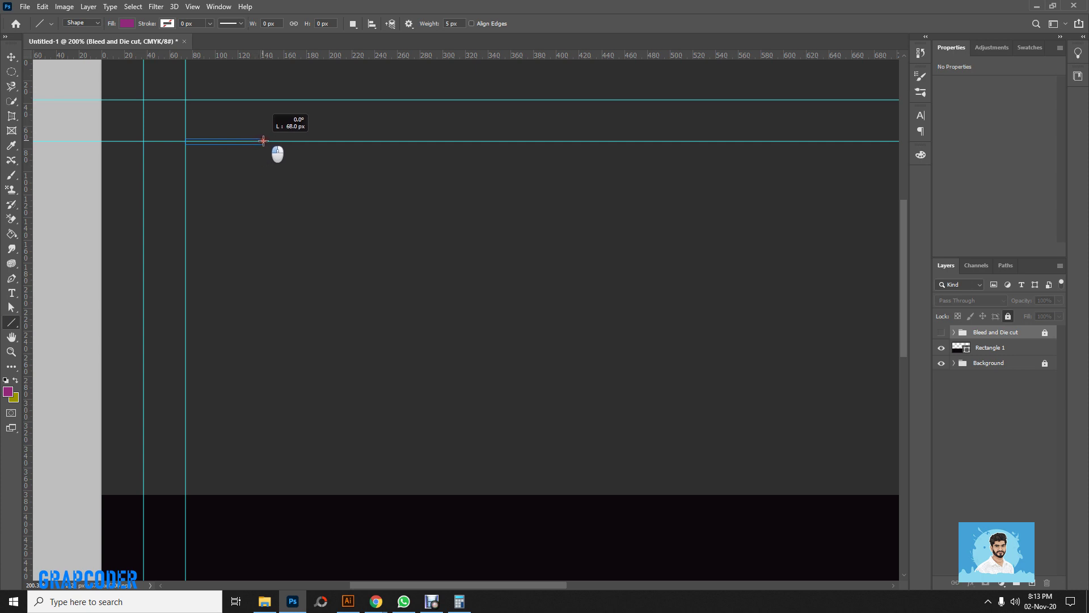
drag(263, 141, 253, 141)
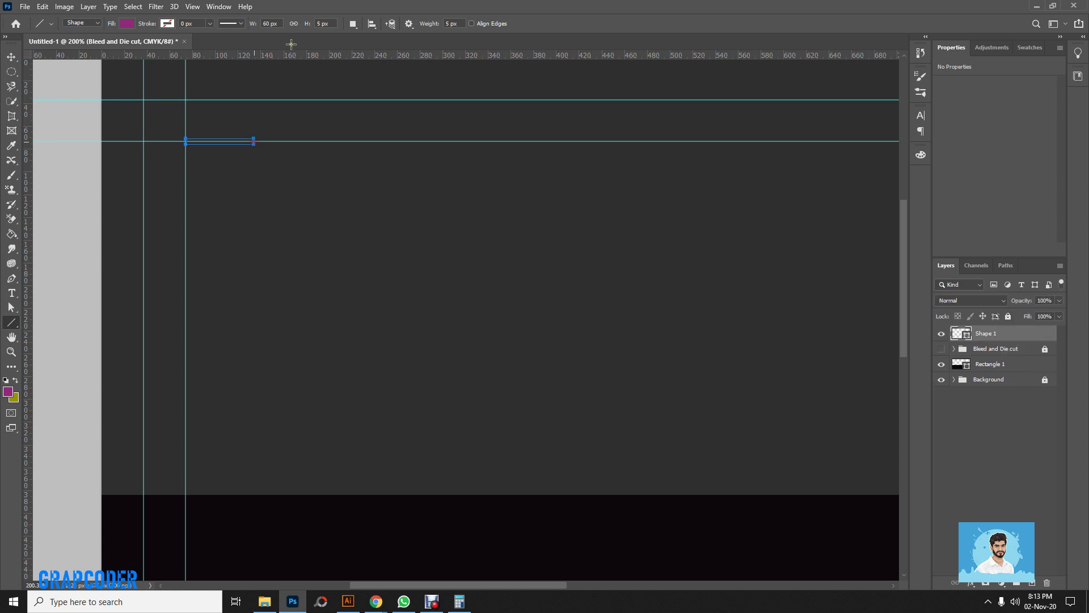
Make the line 1 px thick with a white fill
double_click(326, 23)
text(1)
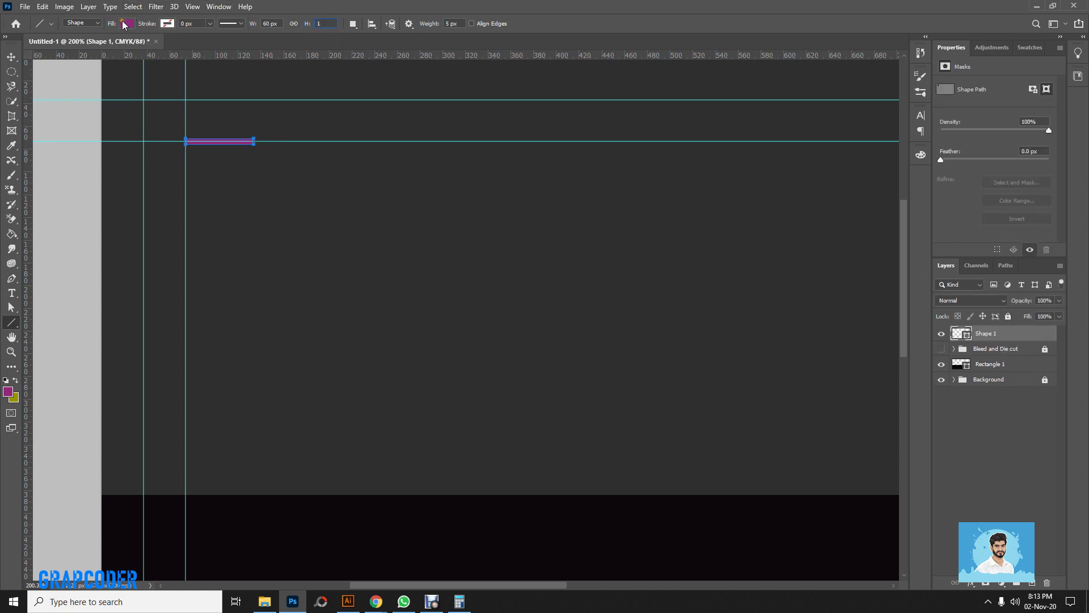
click(124, 24)
click(56, 84)
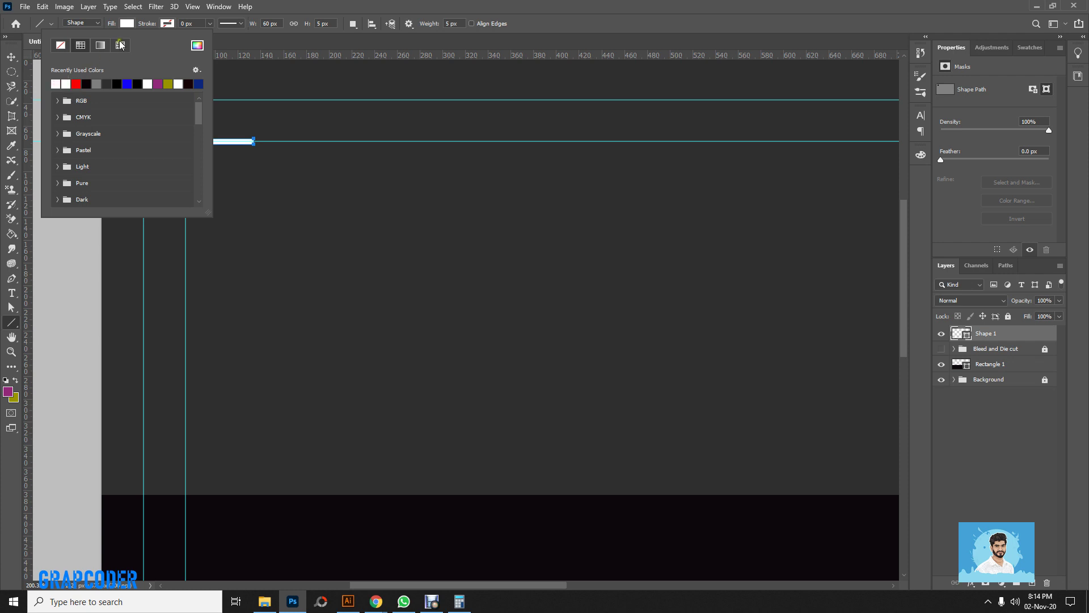
double_click(324, 23)
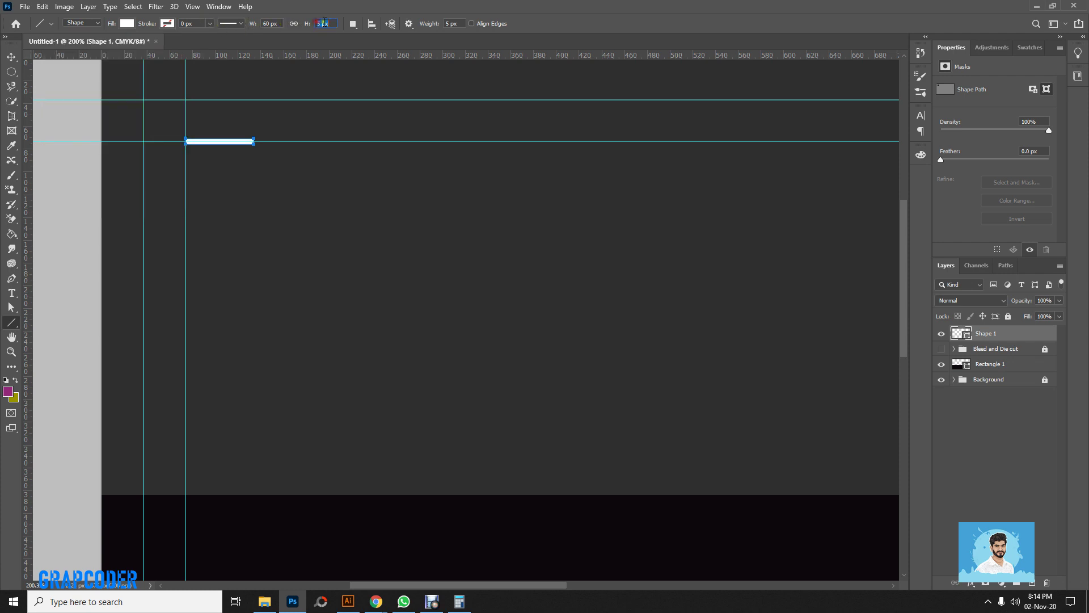
text(1)
click(276, 26)
Nudge the line down slightly and Alt-drag a copy just below it
click(11, 56)
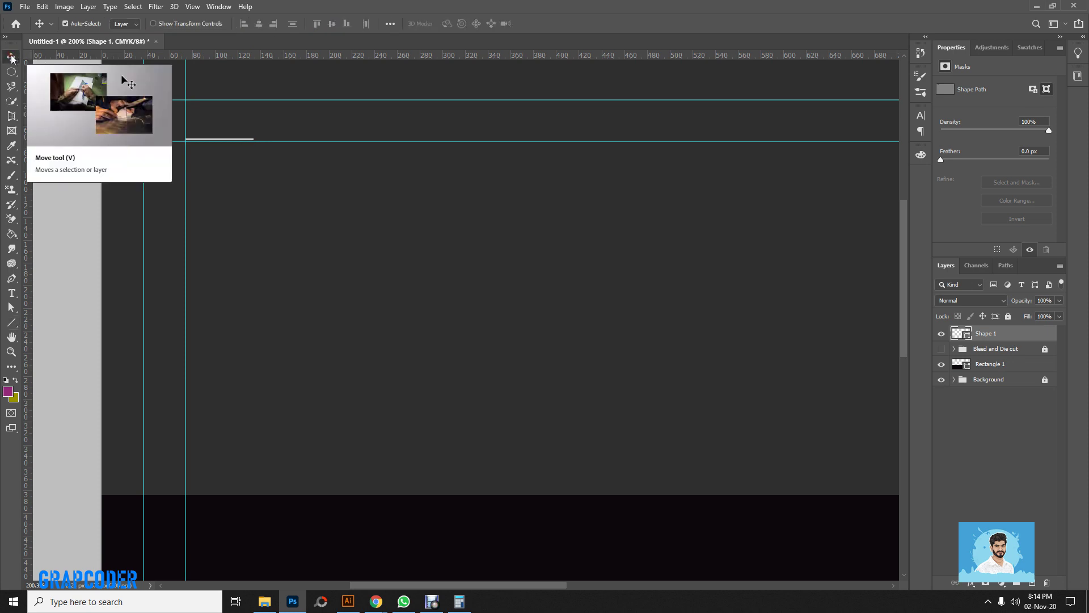
key(Down)
key(Down)
key(Down)
key(ctrl)
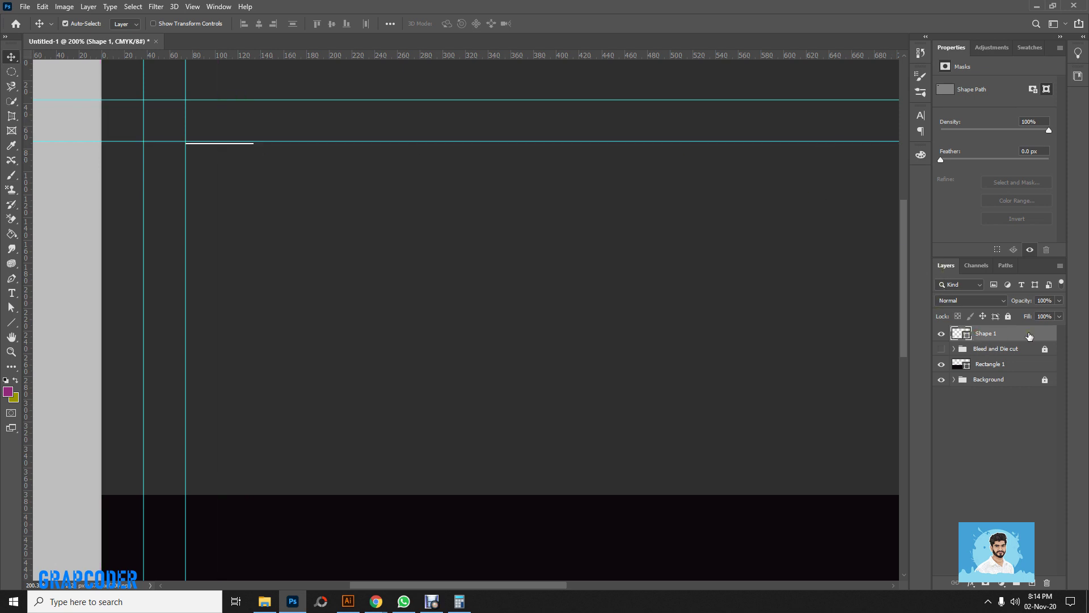
click(226, 147)
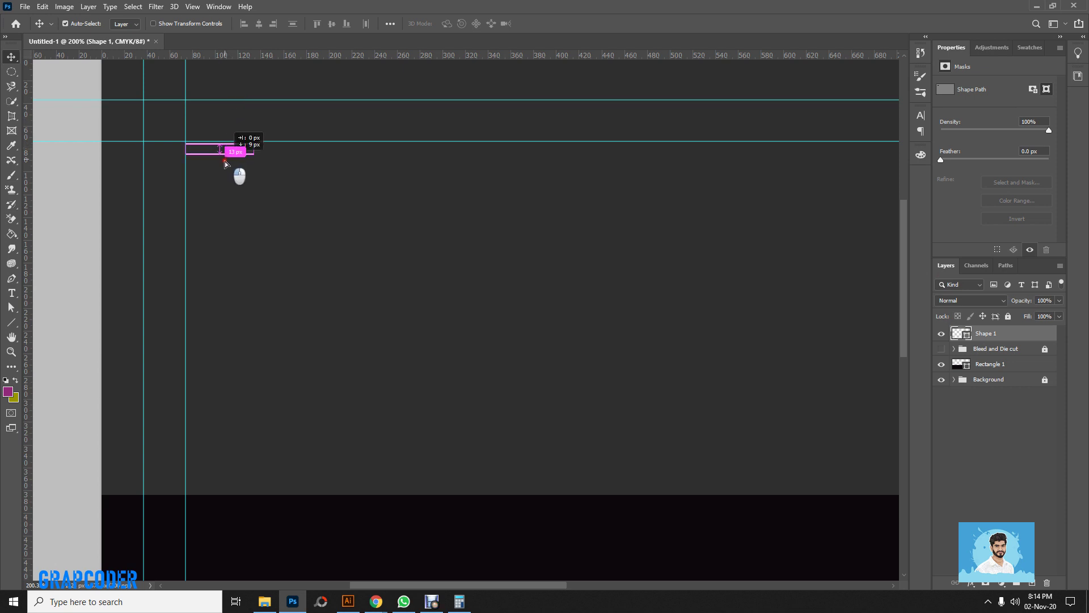
drag(225, 162, 225, 172)
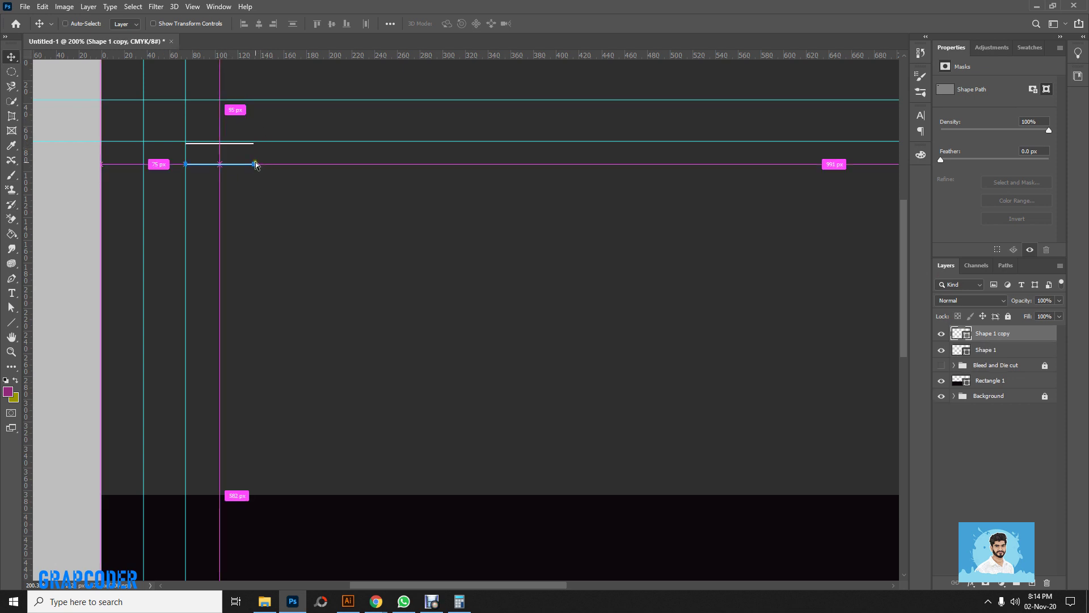
Rotate the Shape 1 copy 90° and place it down the left guide, meeting the horizontal line
key(ctrl+t)
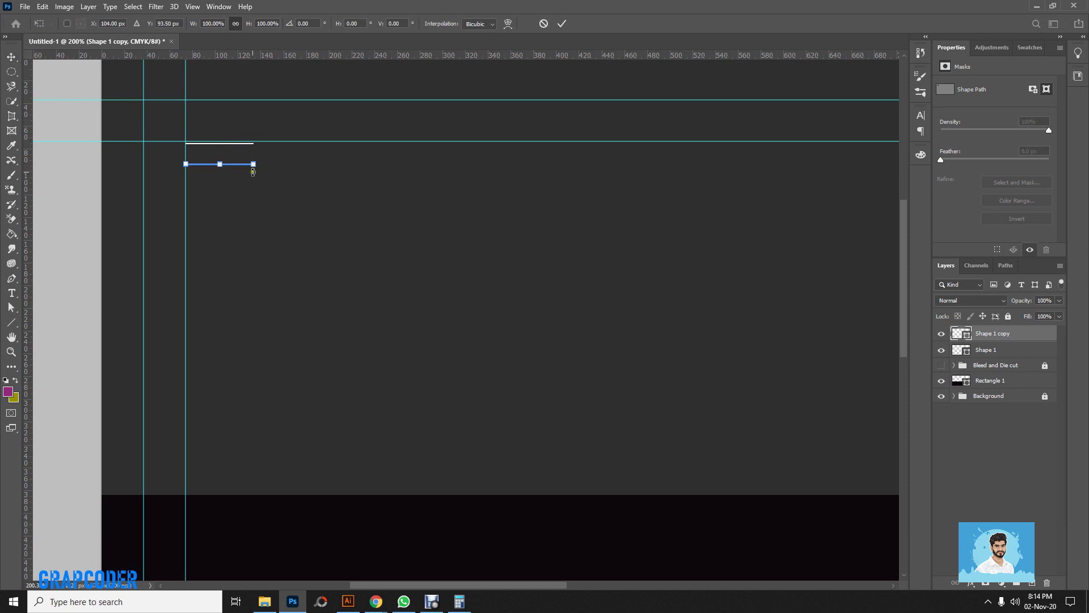
drag(262, 169, 214, 207)
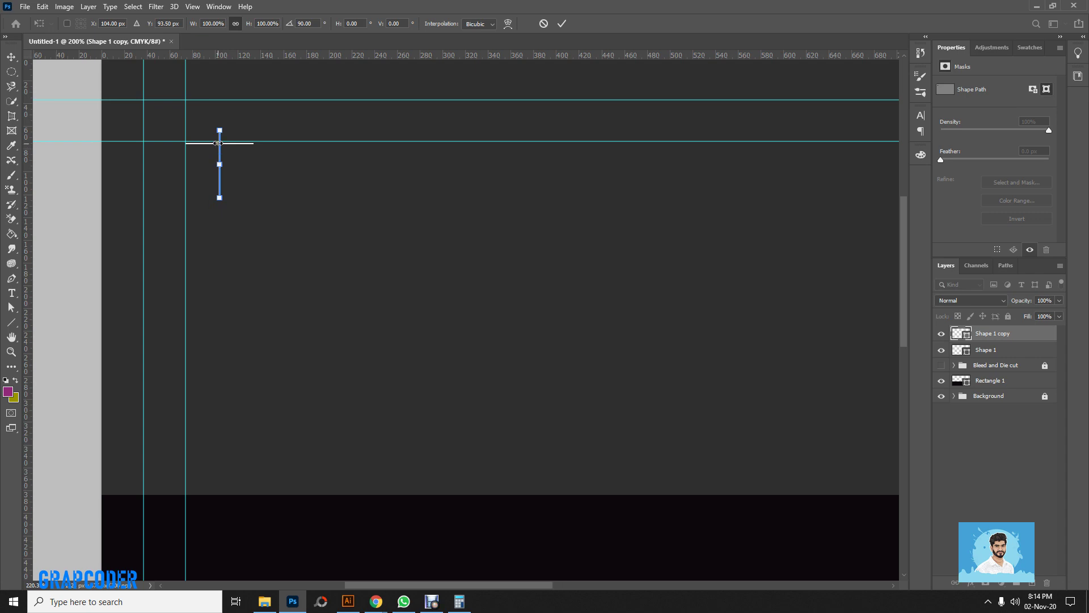
scroll(222, 154, up, 5)
scroll(203, 154, up, 5)
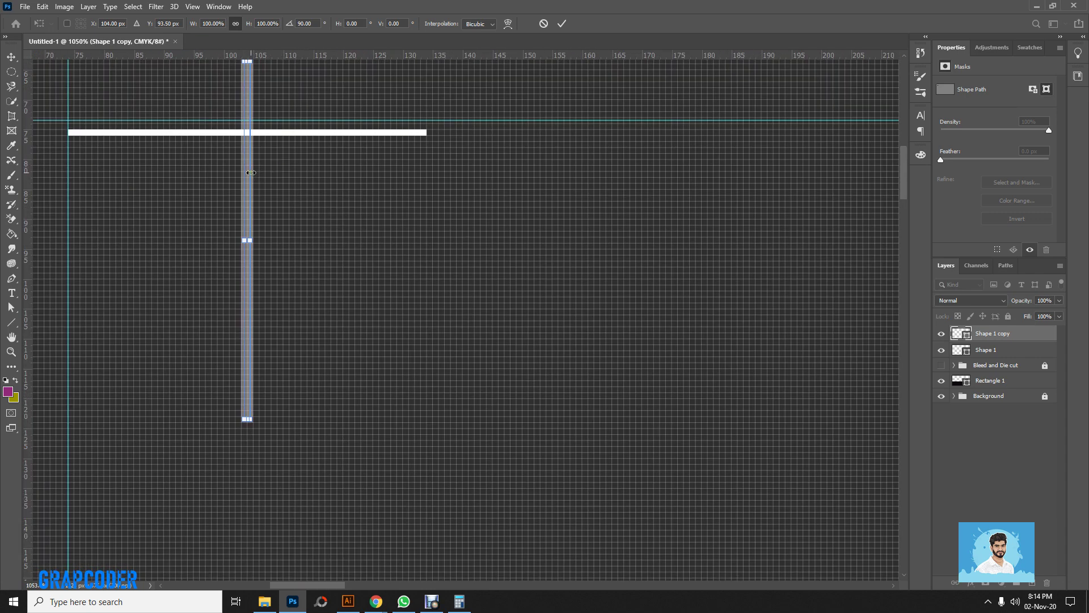
drag(248, 180, 76, 248)
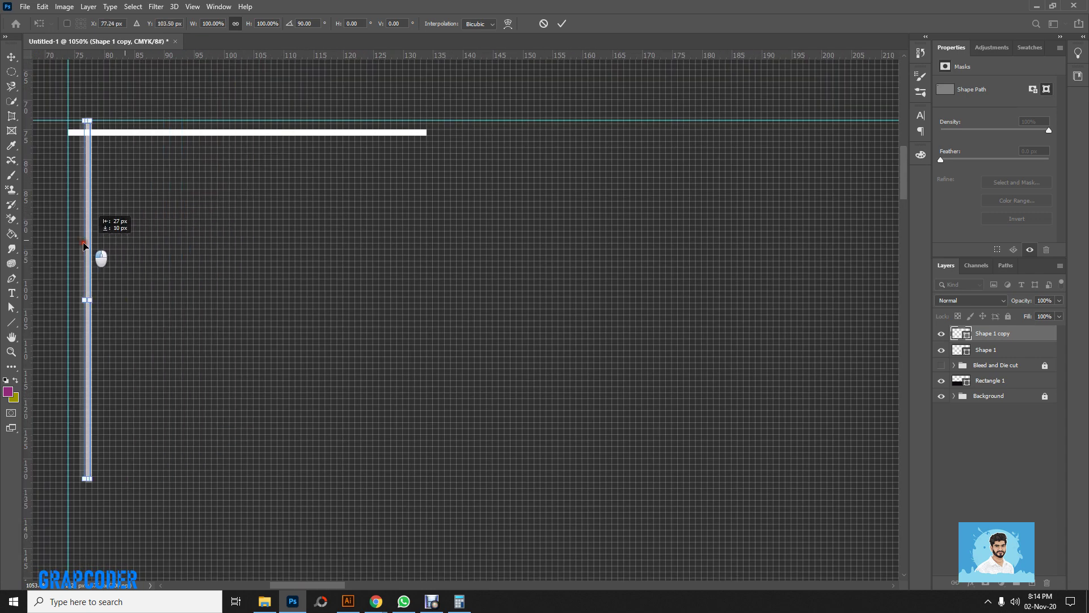
key(Return)
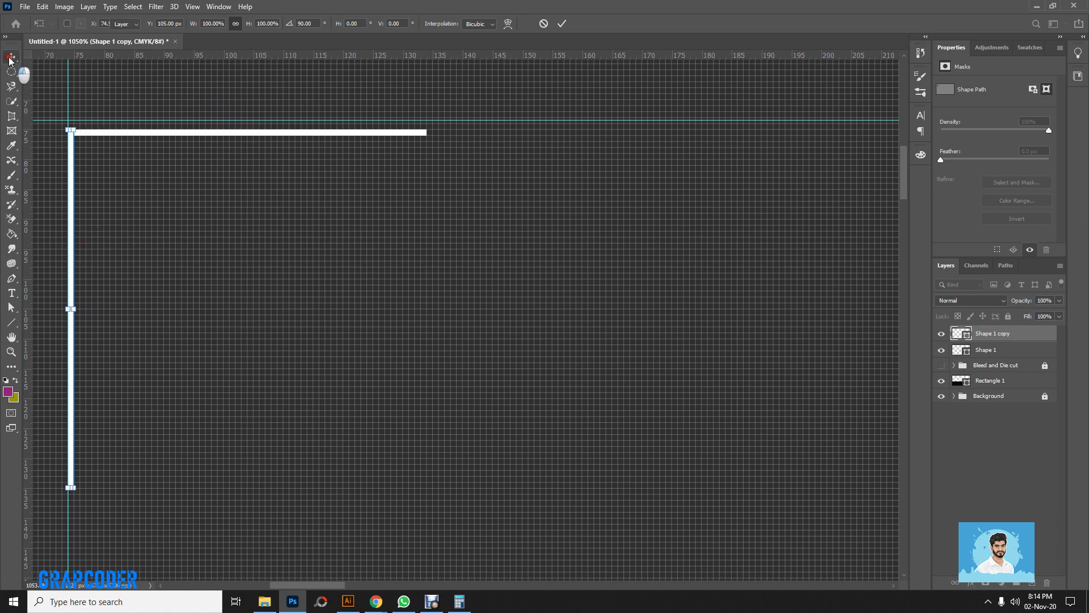
scroll(235, 233, down, 1)
scroll(234, 233, down, 3)
scroll(234, 219, down, 2)
scroll(235, 218, down, 2)
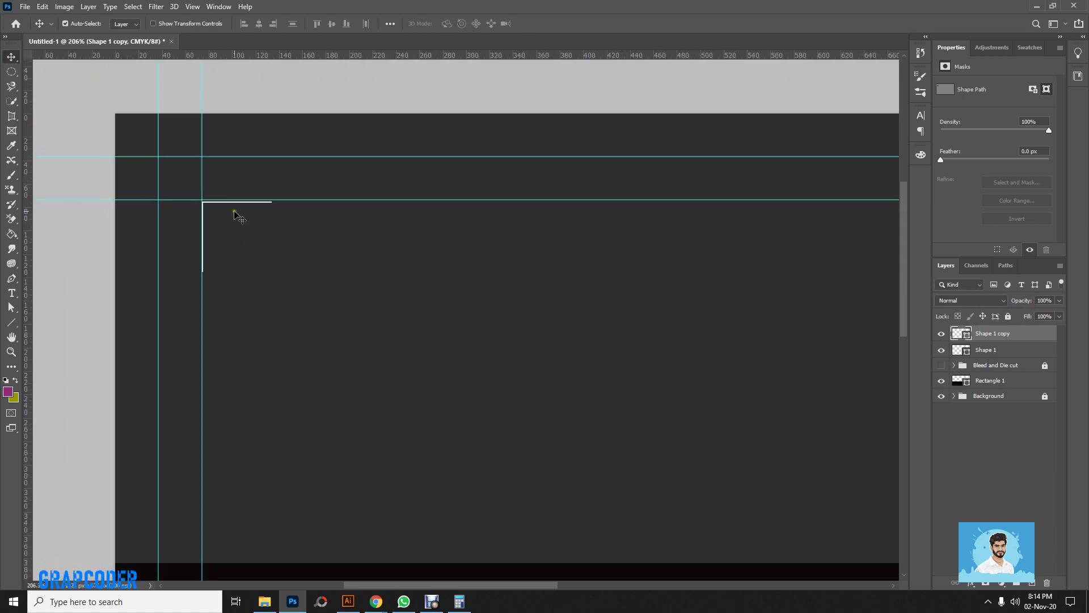
scroll(235, 216, down, 2)
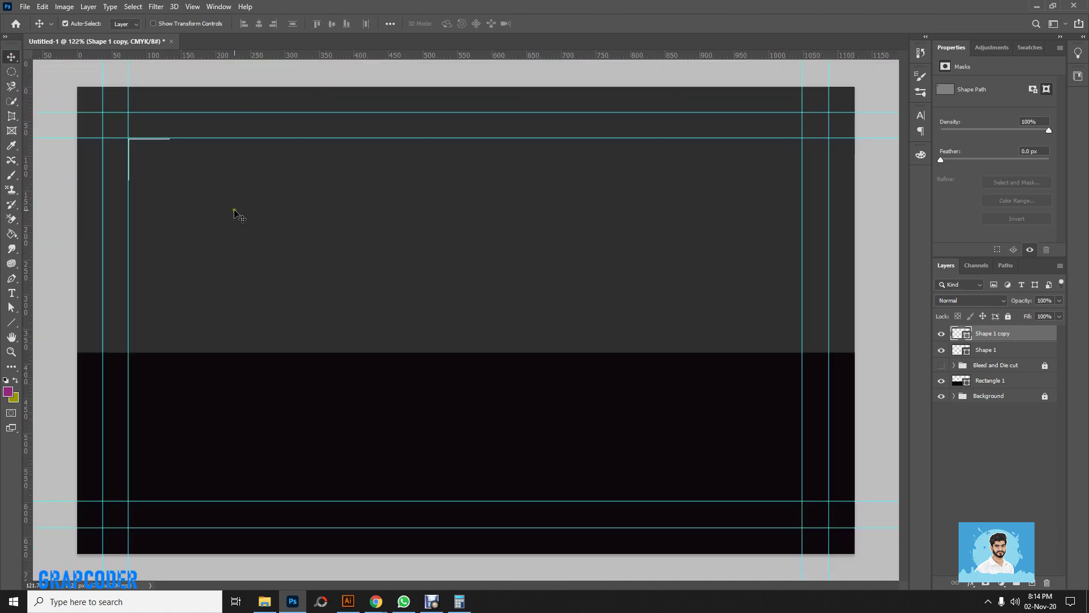
Merge both line layers into one L-shaped corner mark and drag a copy toward the top-right
shift+click(998, 350)
right_click(997, 336)
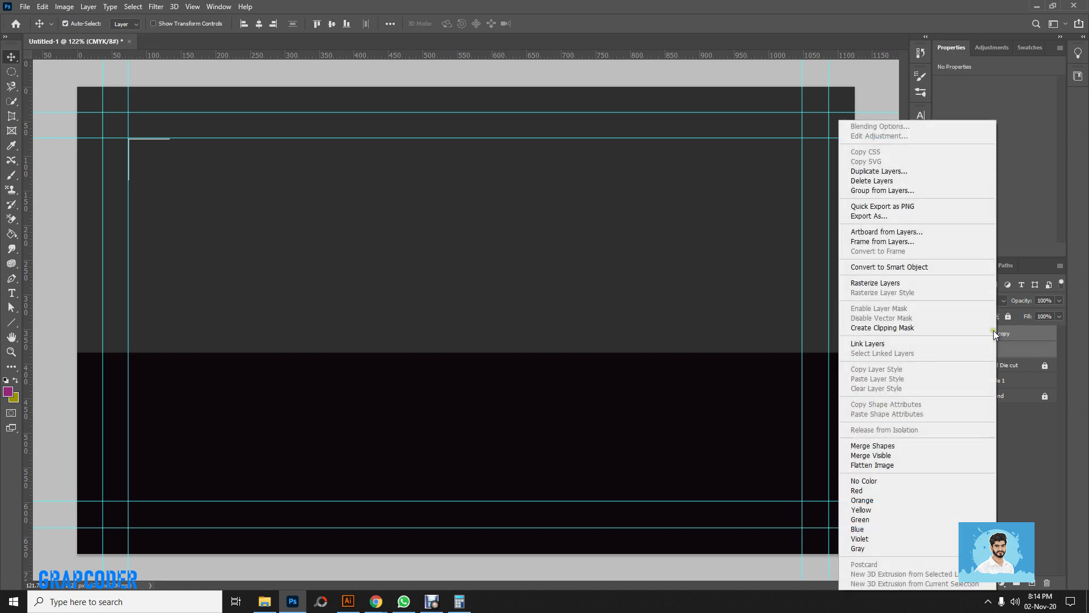
click(872, 447)
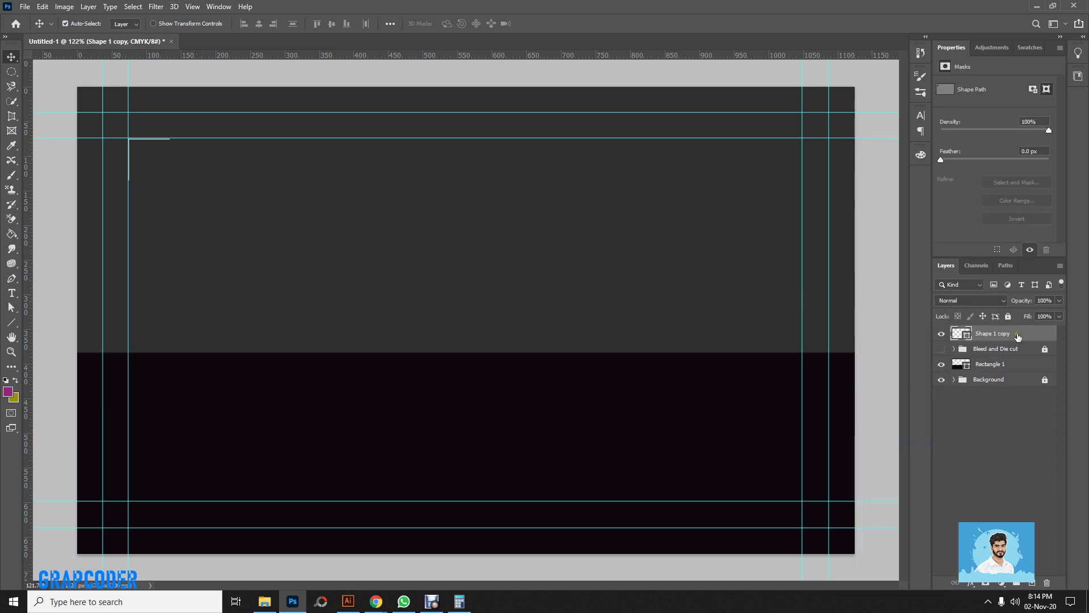
drag(142, 142, 771, 170)
Flip the top-right corner mark copy horizontally and preview it with guides hidden
right_click(761, 151)
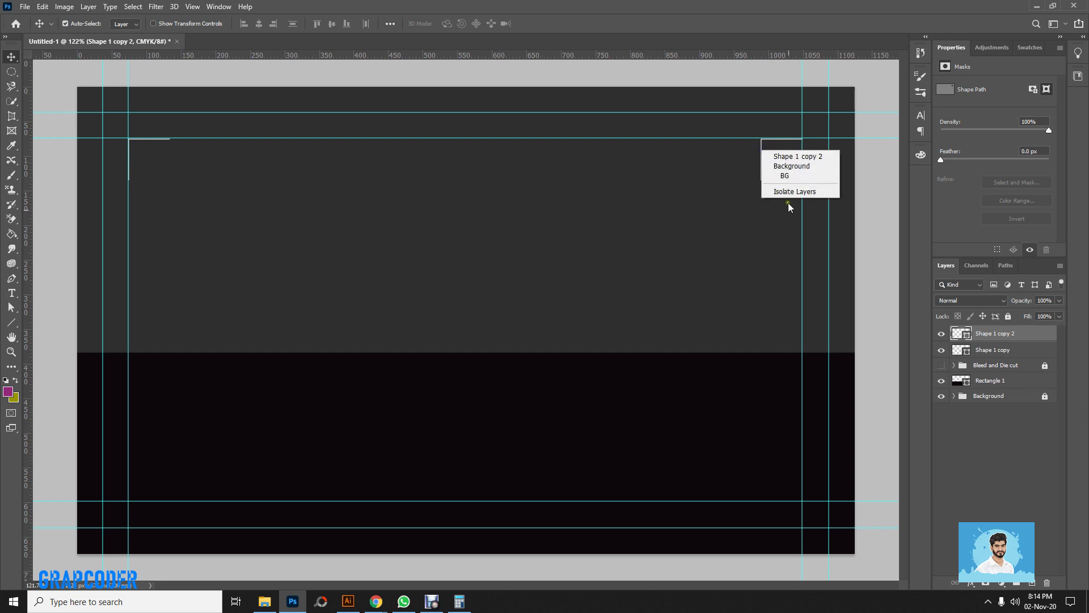
key(Escape)
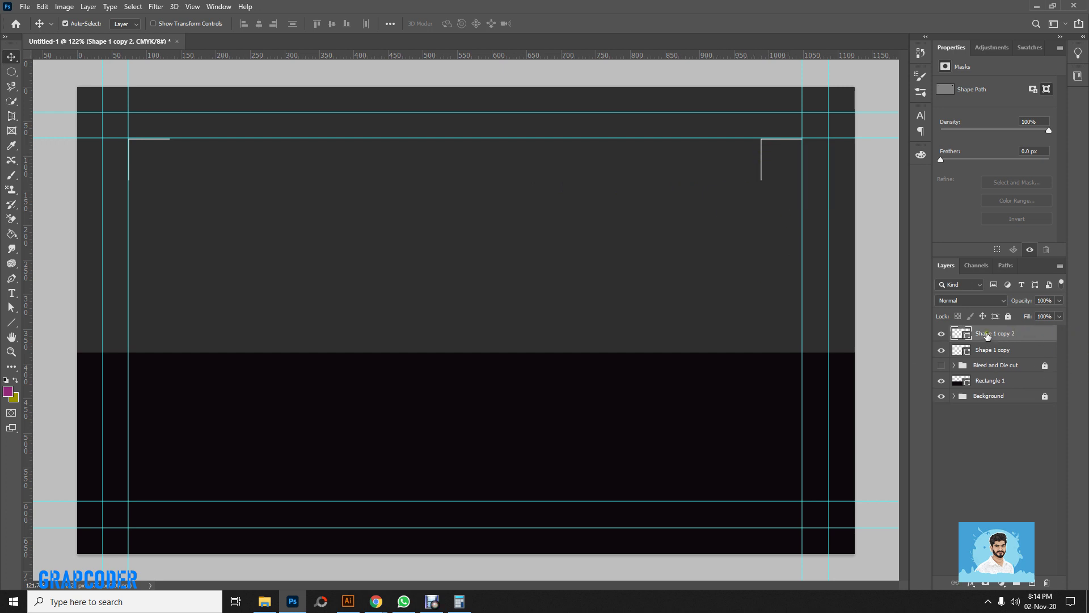
key(ctrl+t)
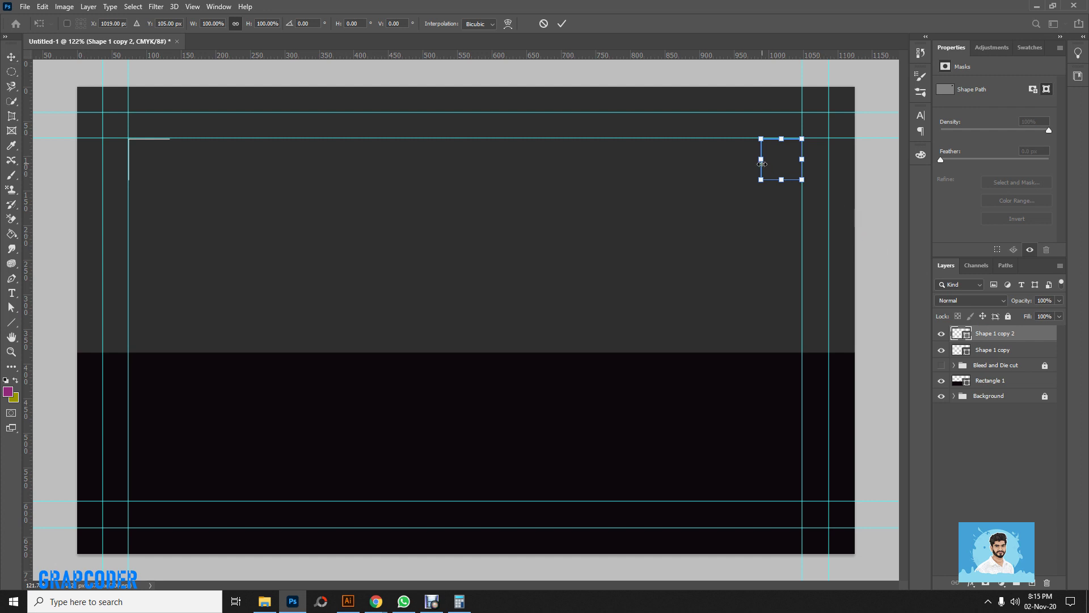
right_click(778, 156)
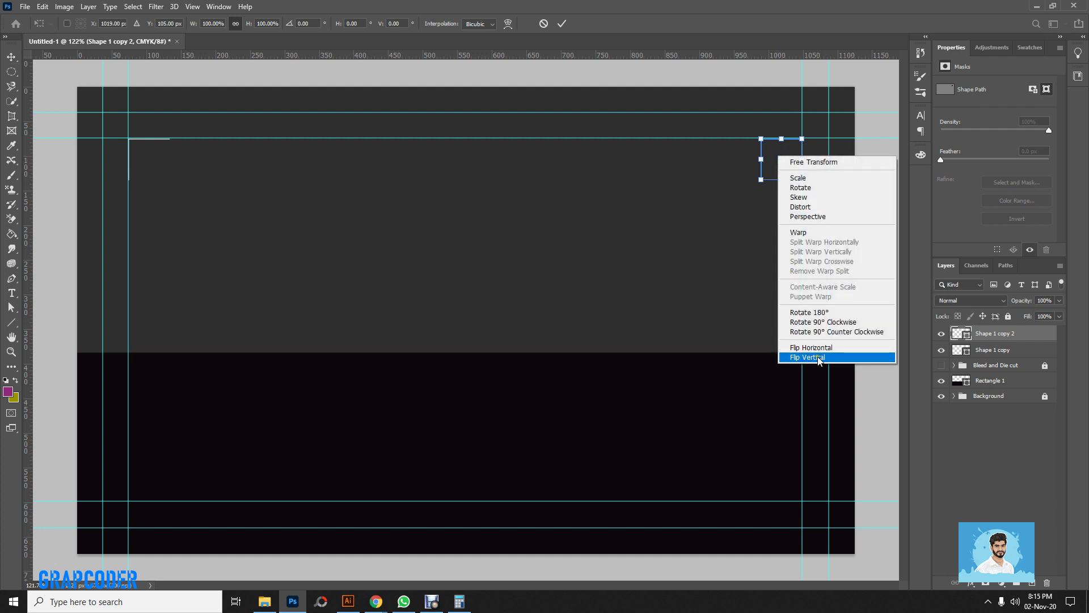
click(818, 351)
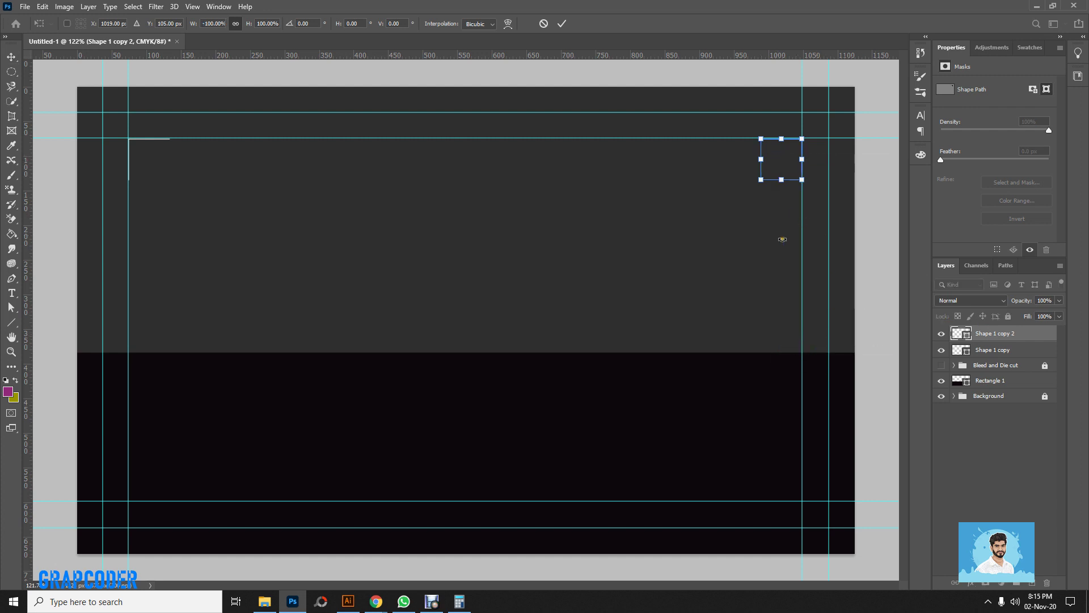
click(11, 59)
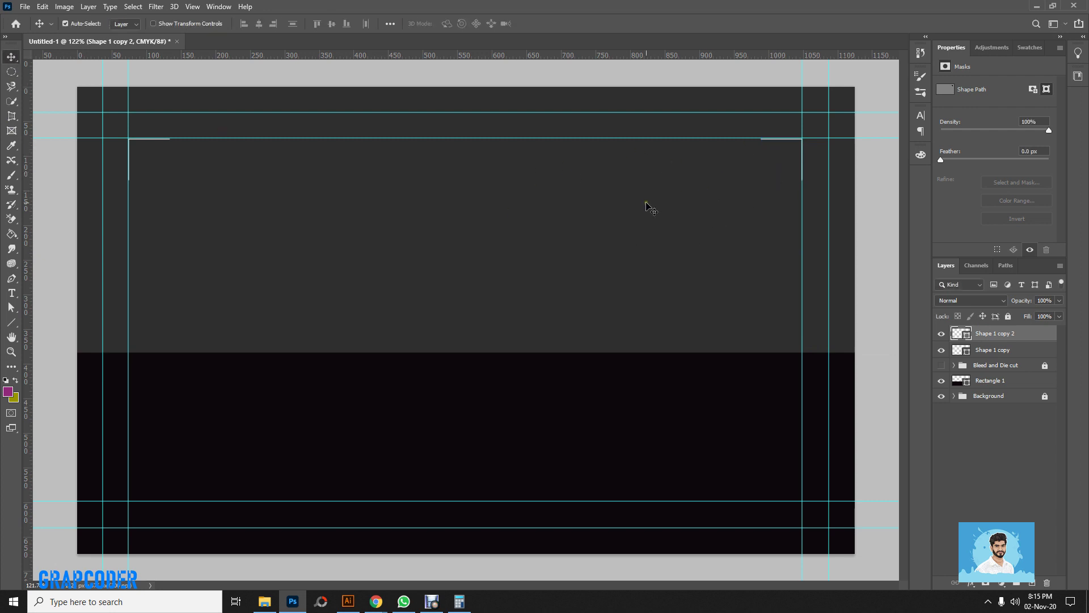
key(ctrl)
key(ctrl+semicolon)
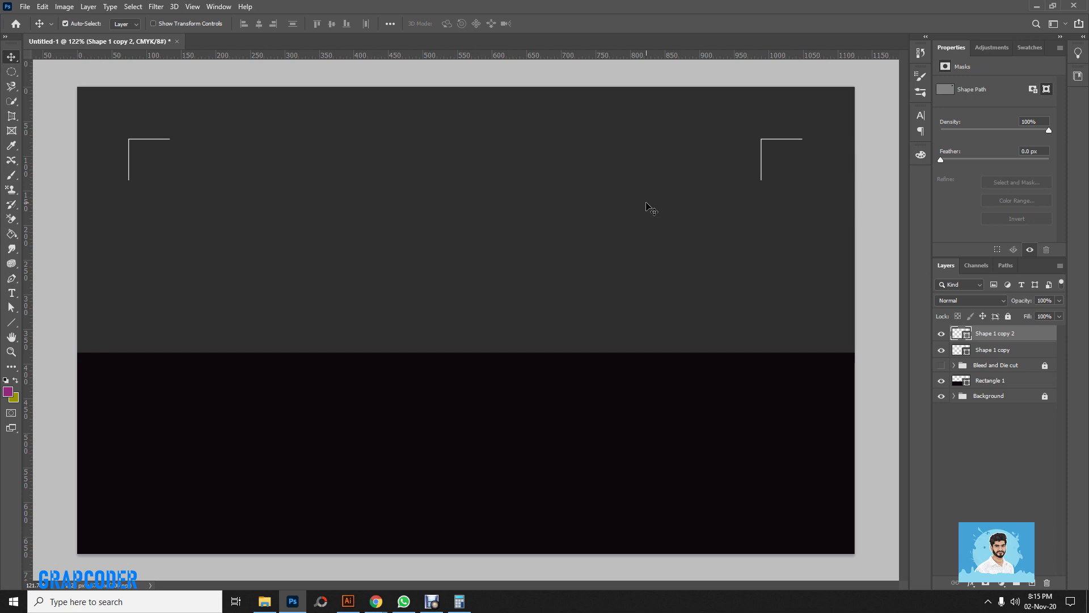
Replace it with a fresh copy of the L mark at top-right, flipped horizontally
key(Delete)
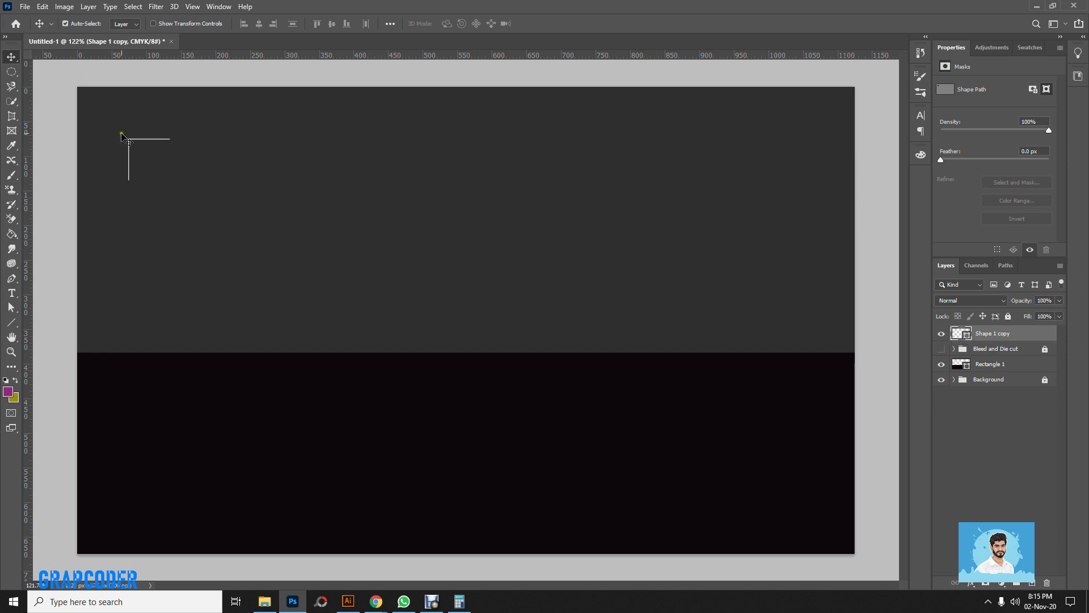
drag(136, 143, 766, 154)
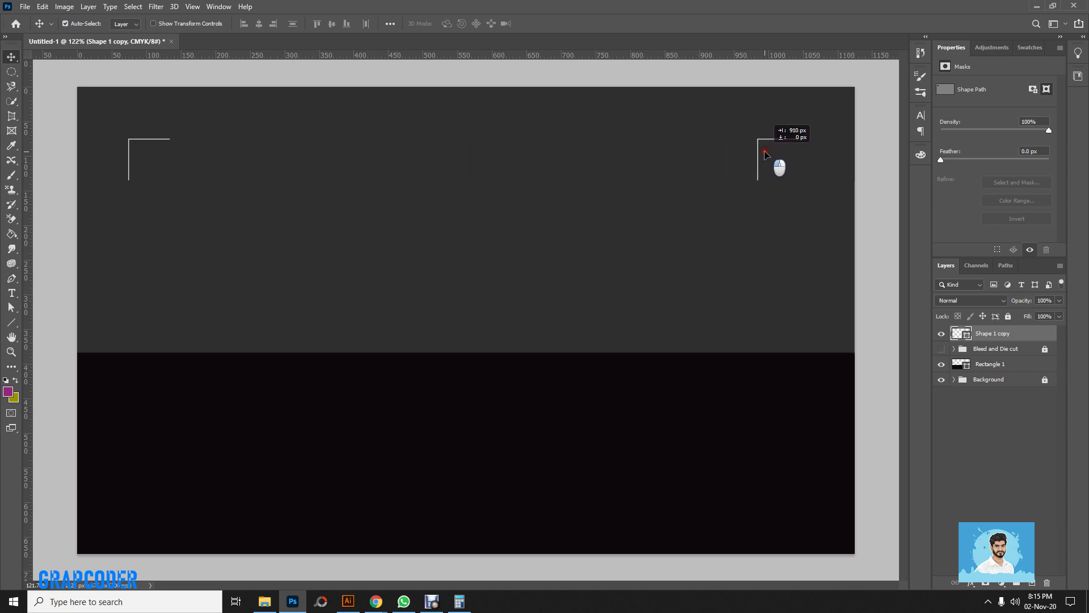
drag(765, 155, 766, 154)
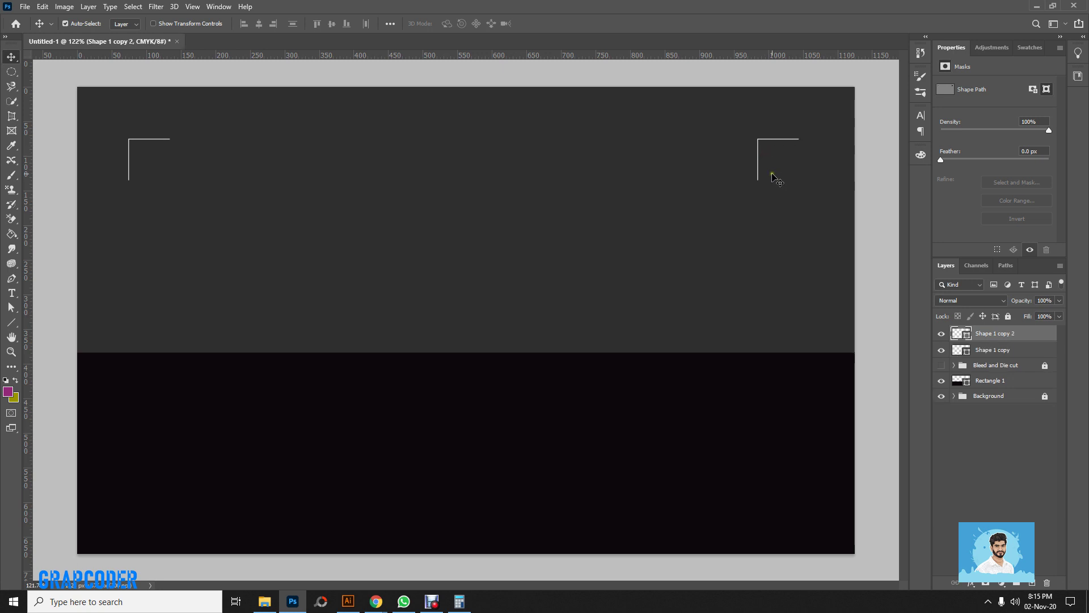
right_click(768, 143)
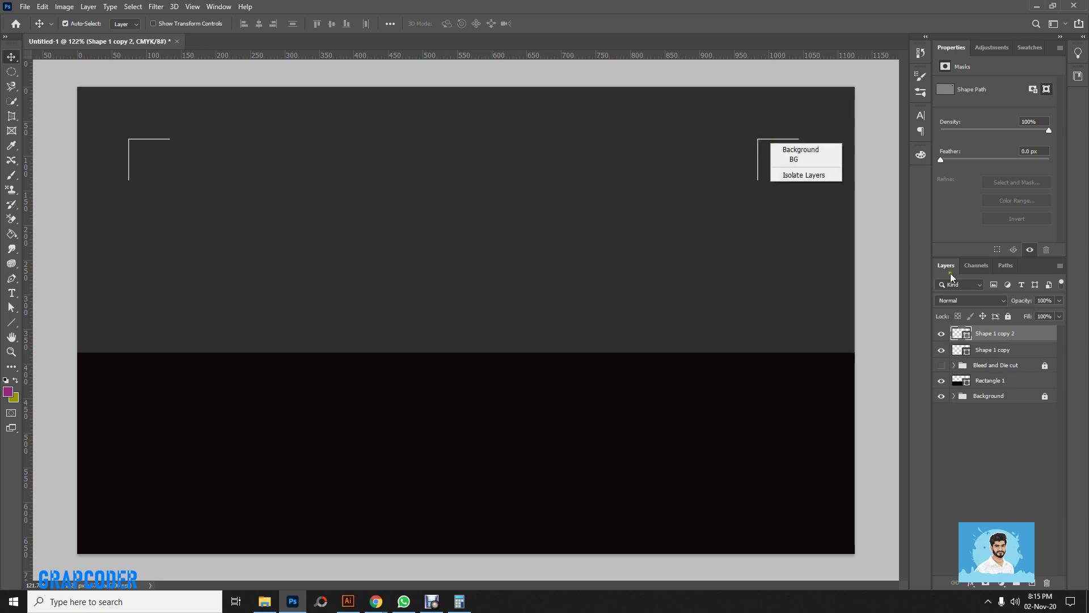
key(Escape)
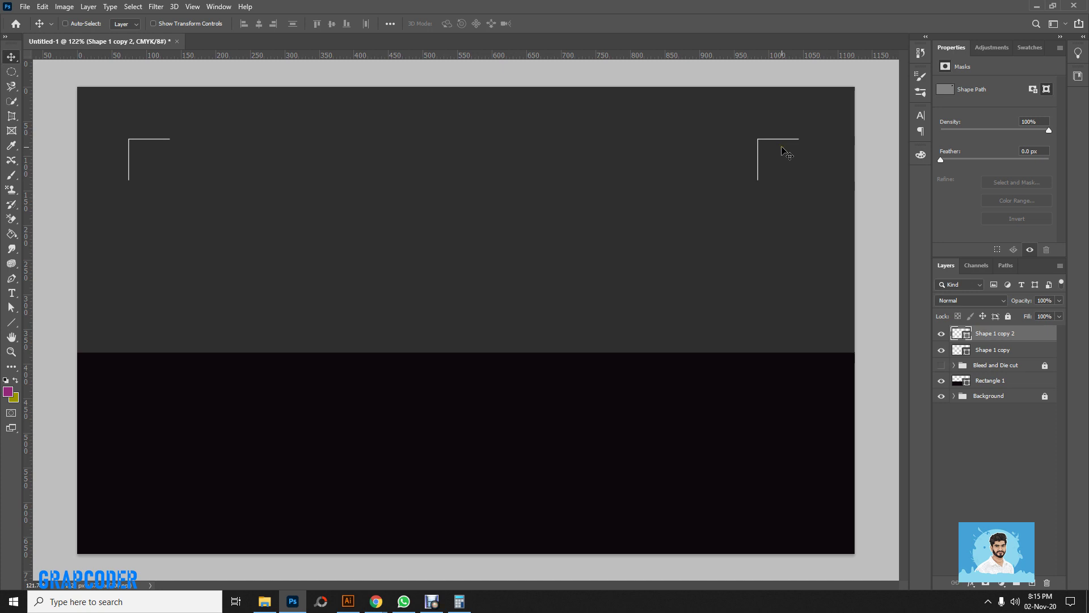
key(ctrl+t)
right_click(784, 159)
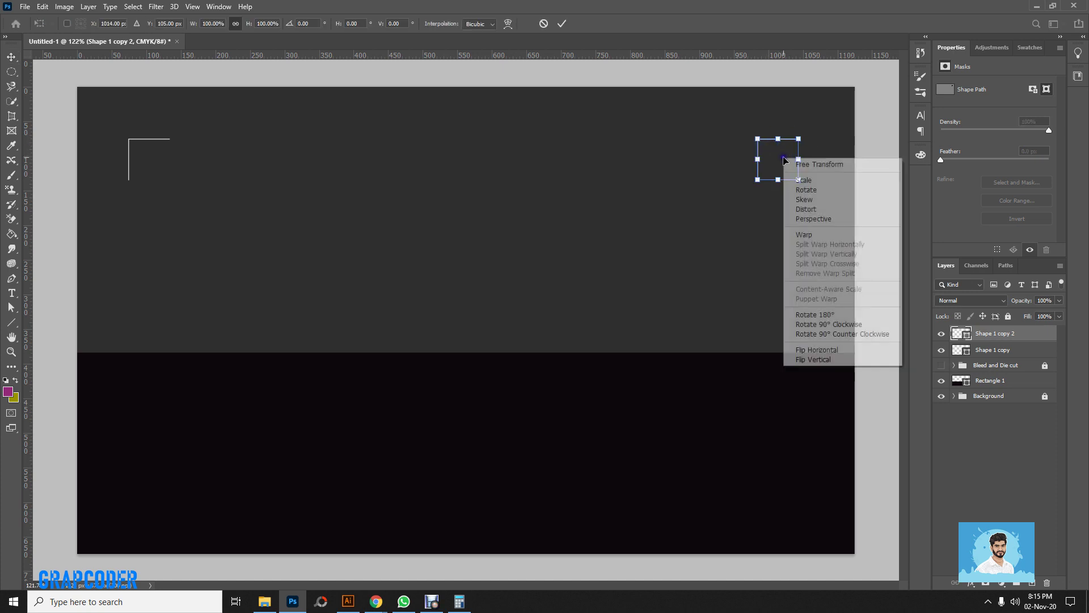
click(822, 348)
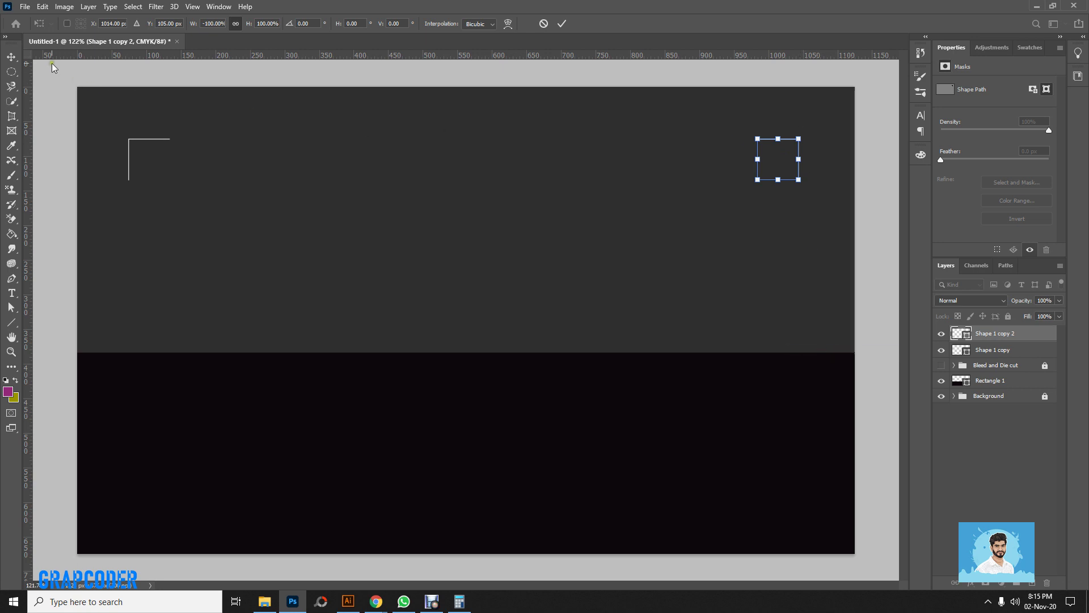
key(Return)
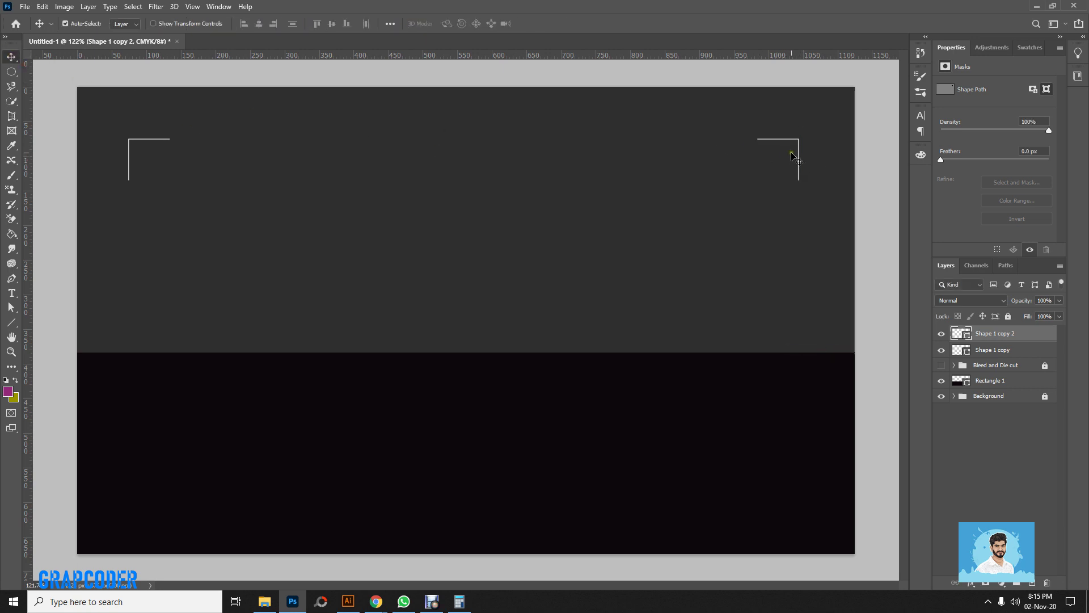
Snap the top-right corner mark exactly onto the top-right guide intersection
key(ctrl+semicolon)
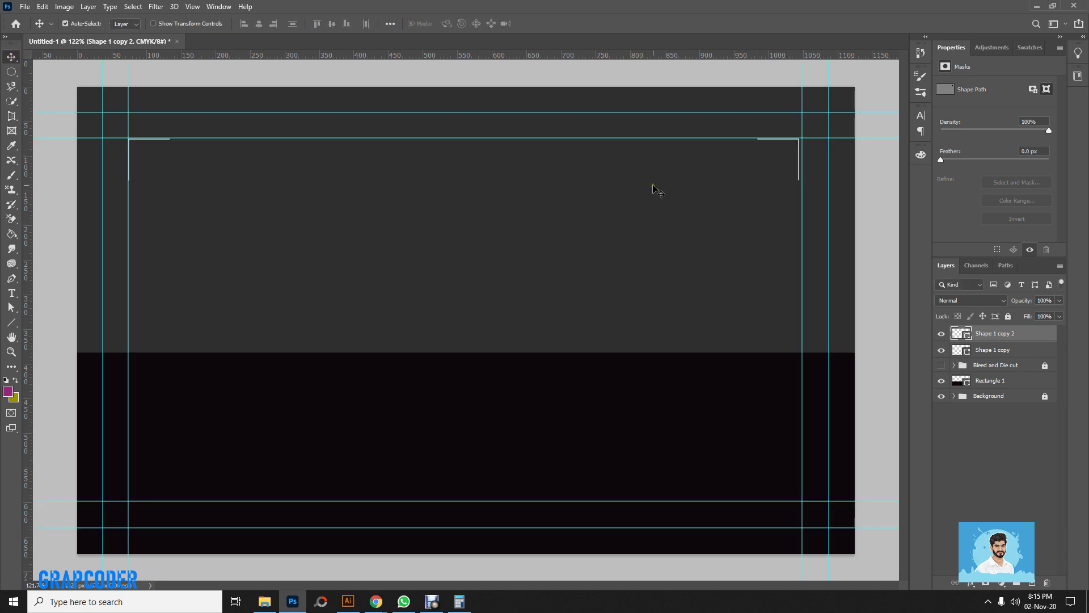
scroll(849, 153, up, 3)
scroll(846, 119, up, 2)
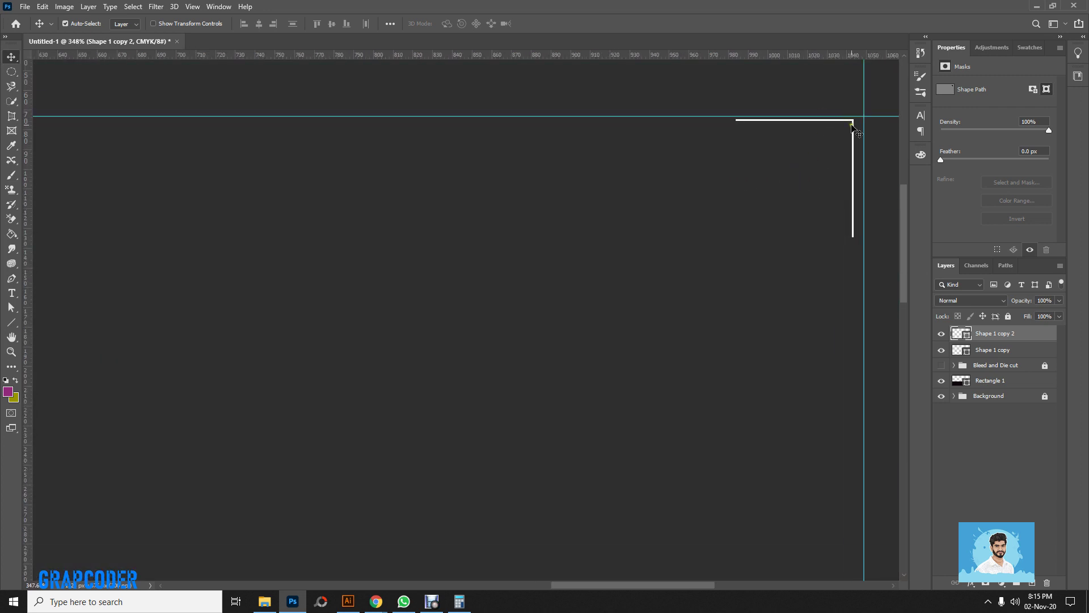
drag(871, 136, 881, 134)
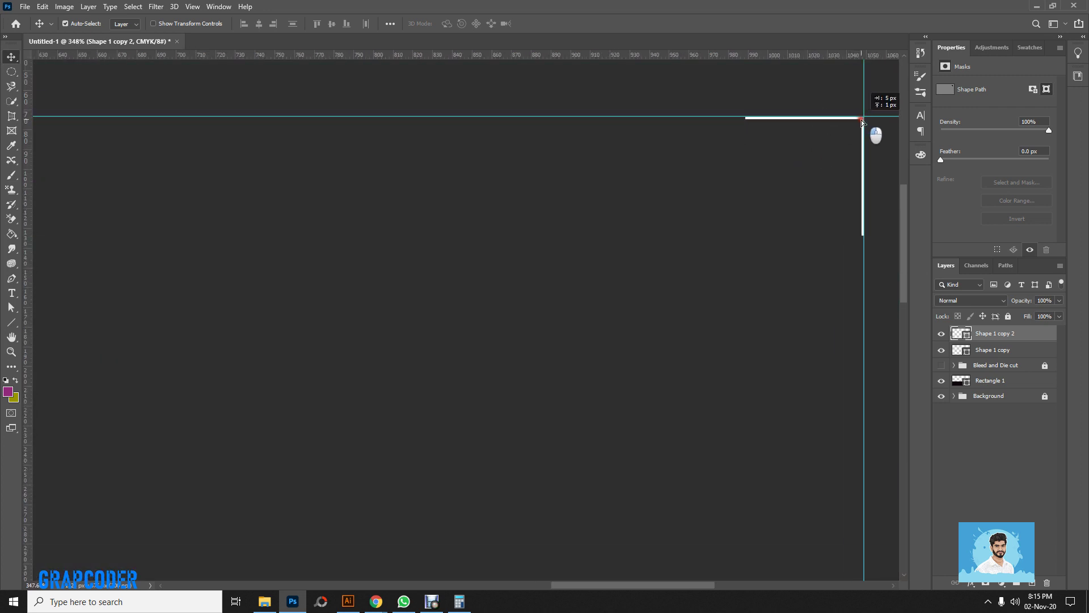
key(ctrl+0)
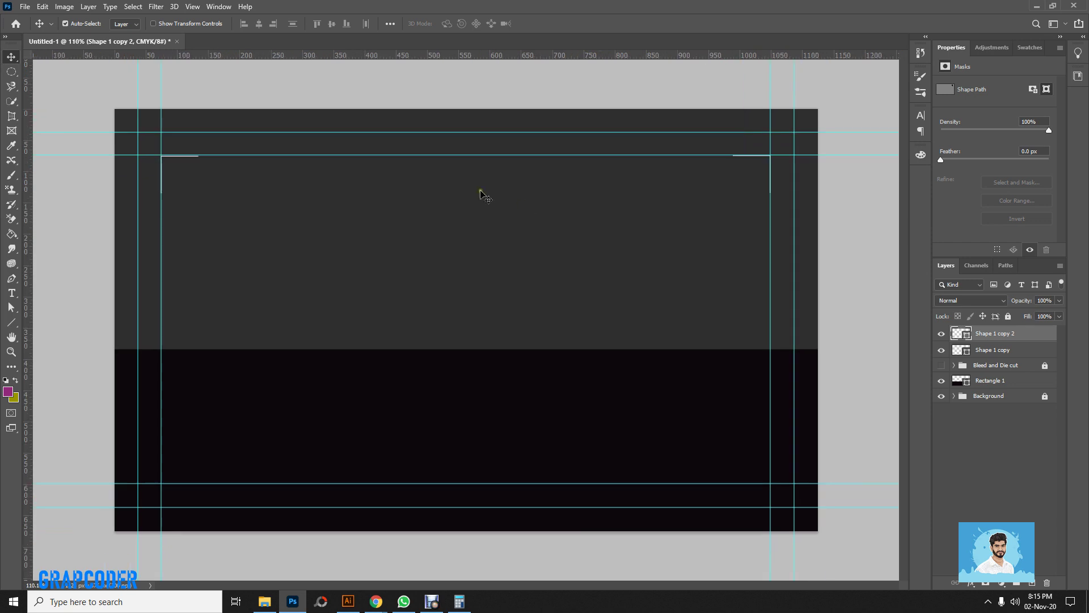
Adjust the two top corner marks and select both of their layers together
shift+click(1001, 352)
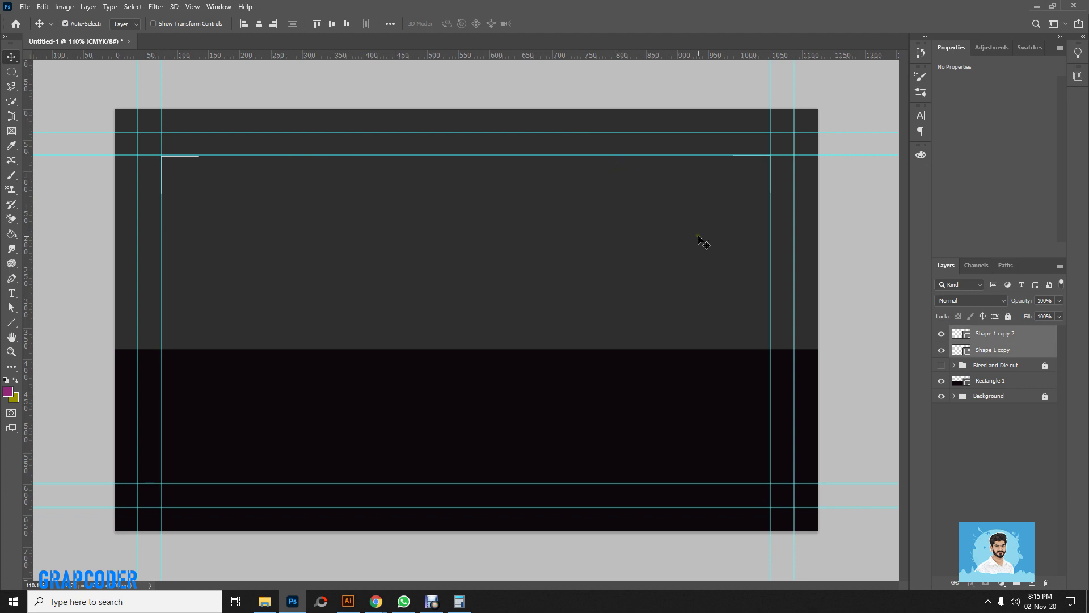
key(ctrl)
drag(769, 160, 814, 255)
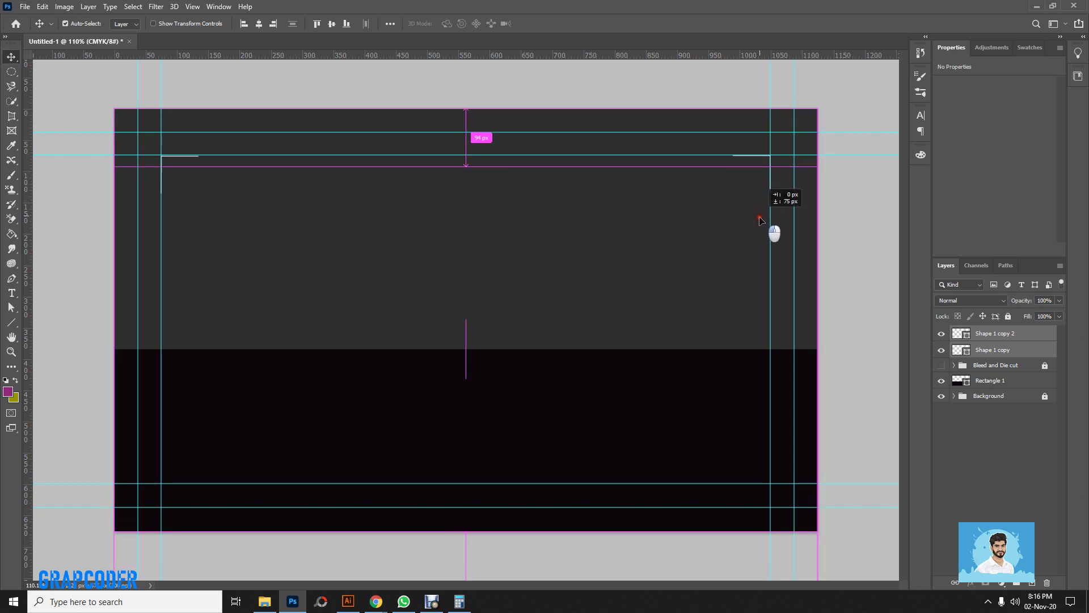
click(854, 226)
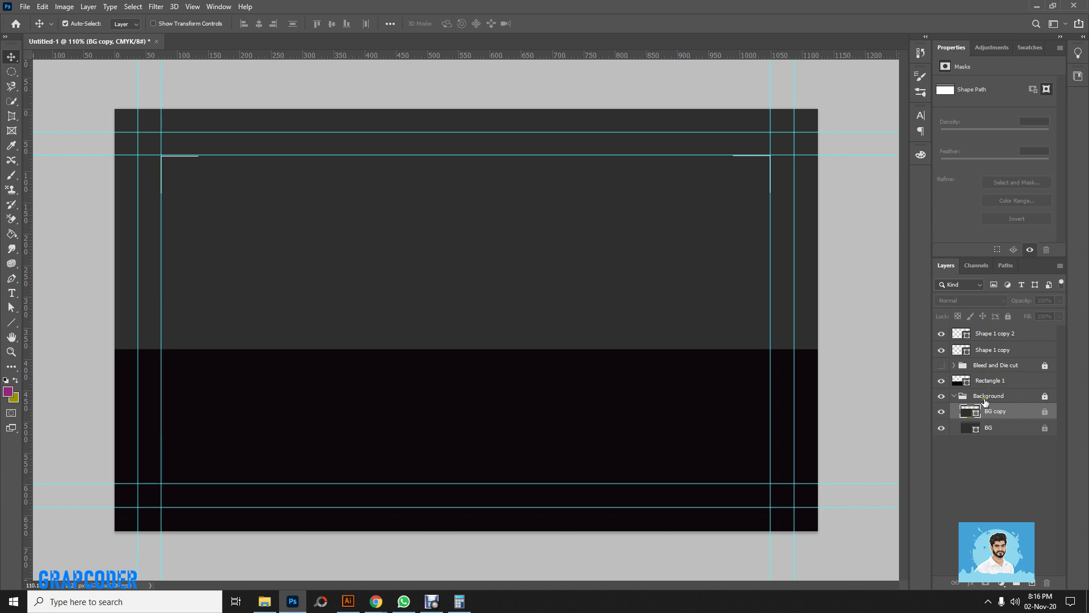
click(1010, 397)
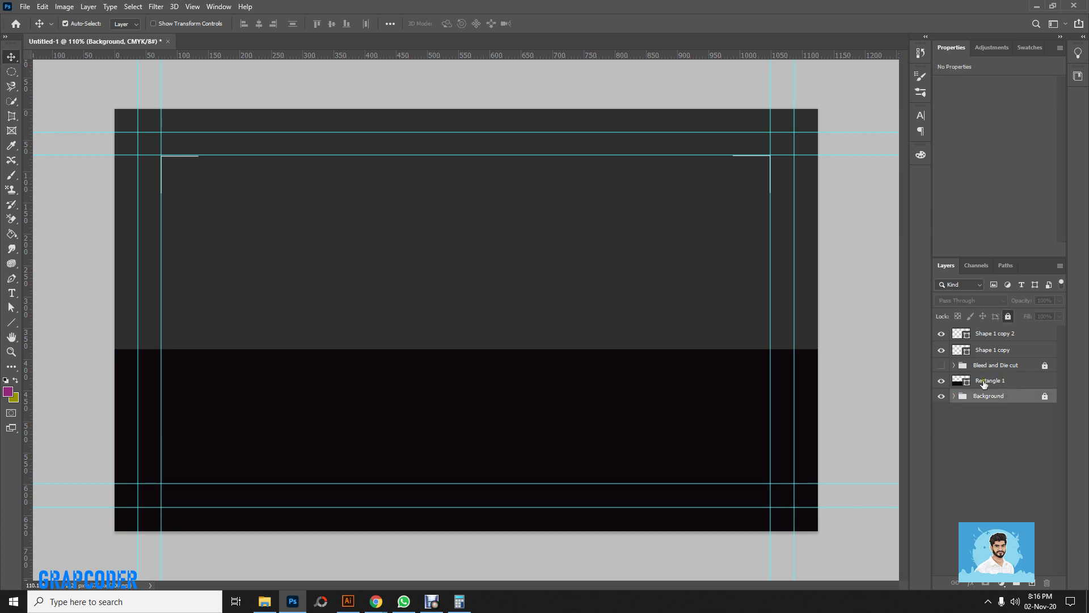
click(942, 381)
click(1001, 367)
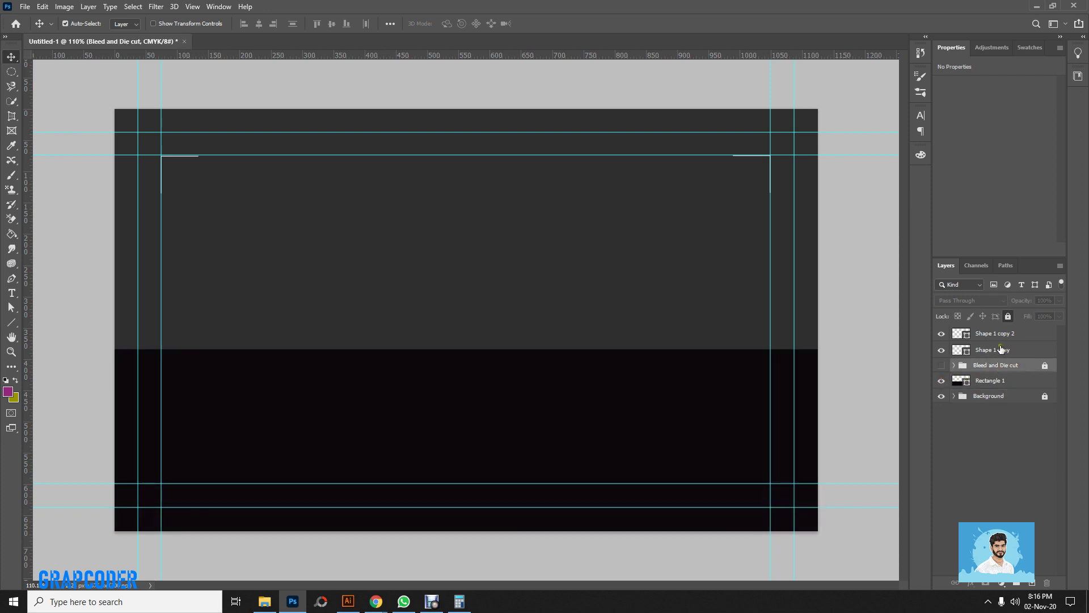
click(997, 333)
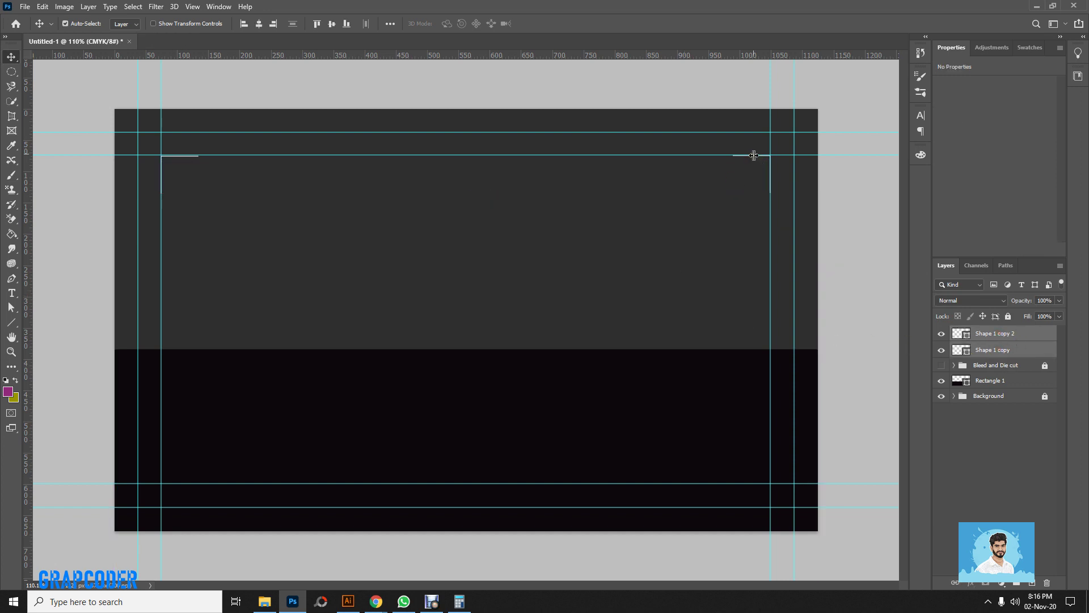
Duplicate the two top corner marks further down the card
scroll(761, 157, up, 3)
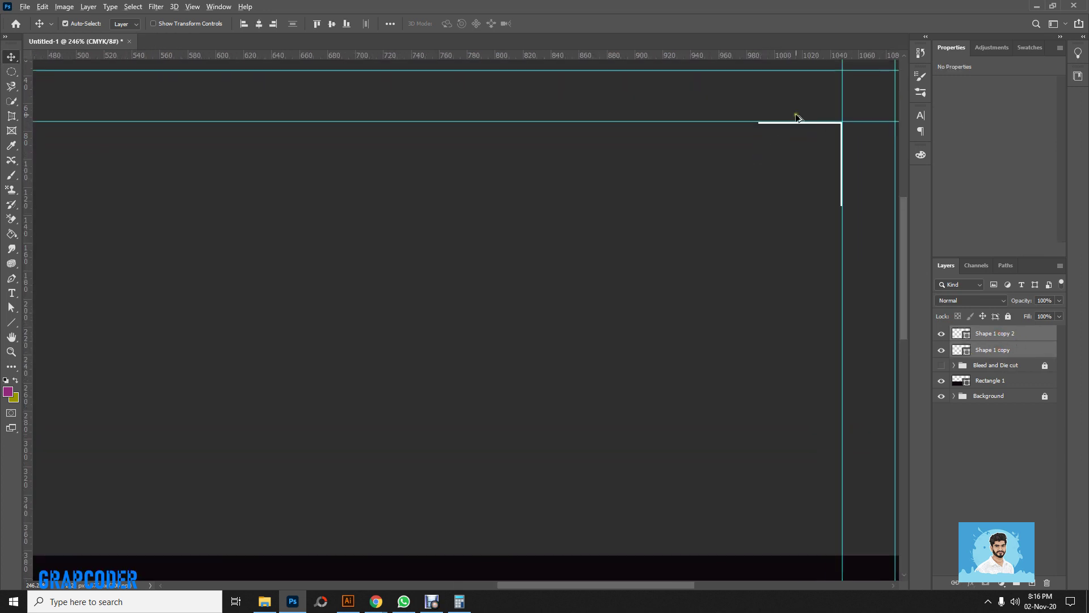
drag(789, 123, 788, 404)
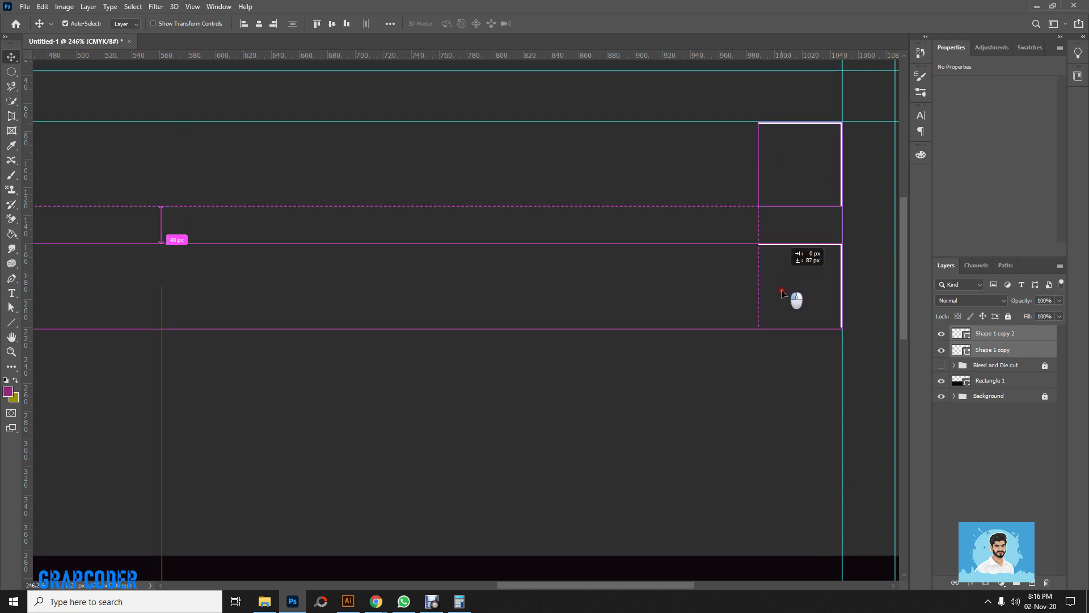
key(ctrl+z)
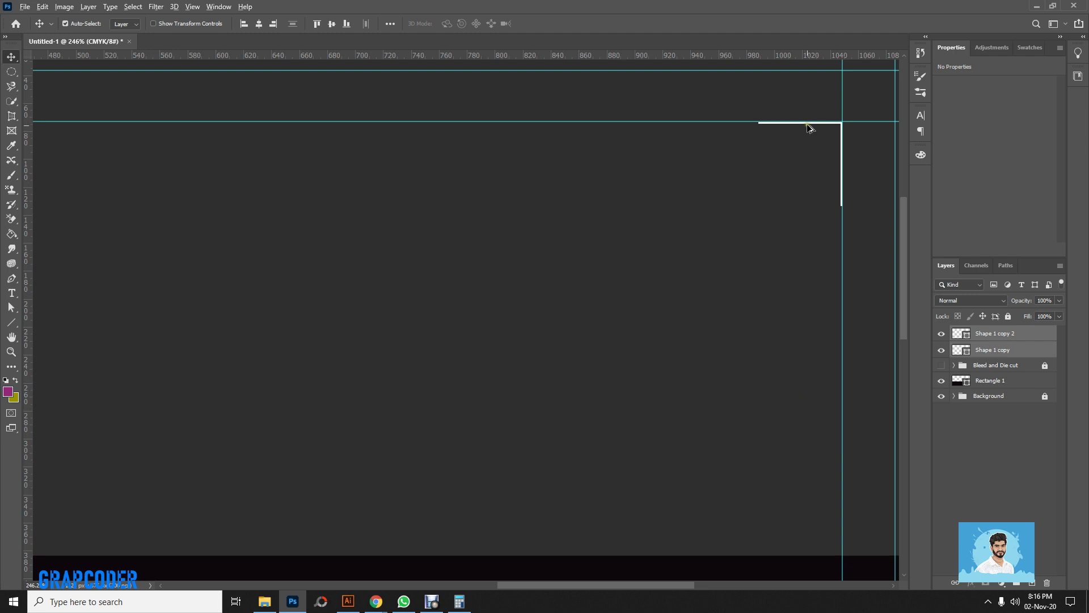
drag(808, 128, 802, 466)
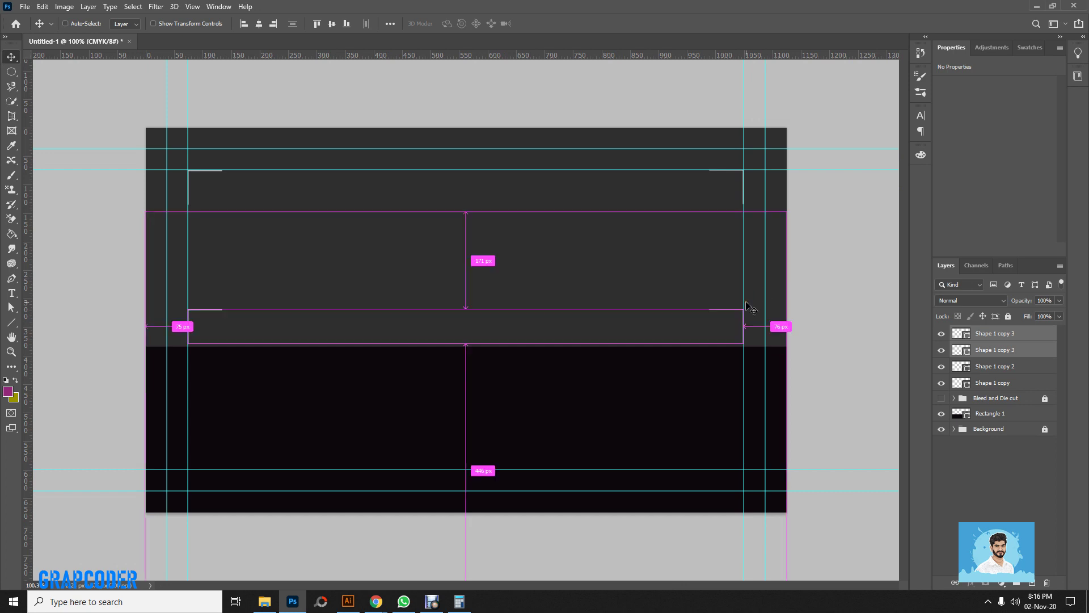
Flip the copied marks vertically and nudge them onto the bottom guide
key(ctrl+t)
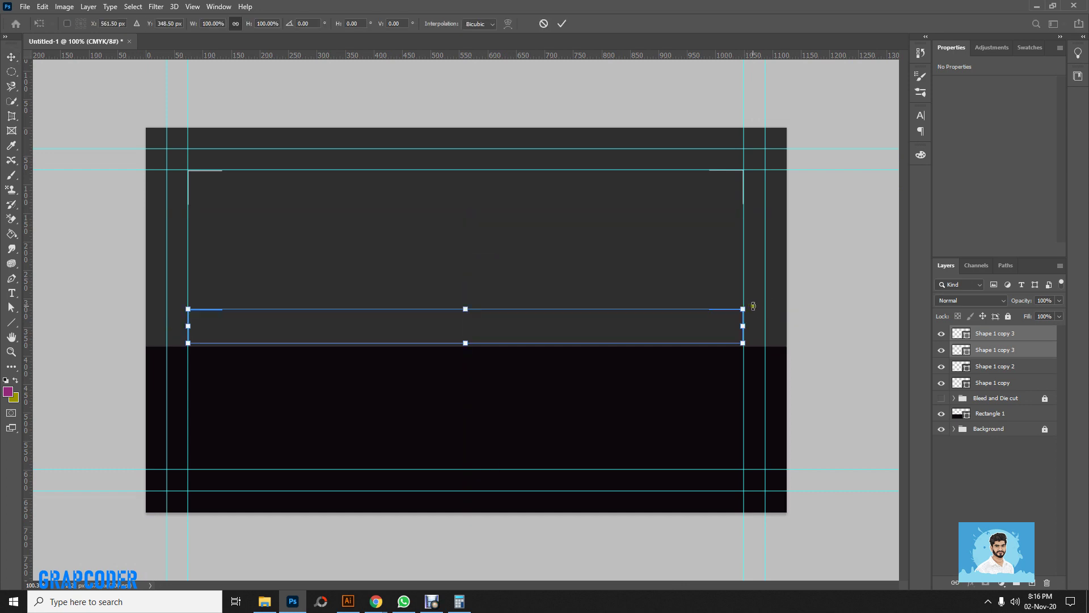
right_click(726, 317)
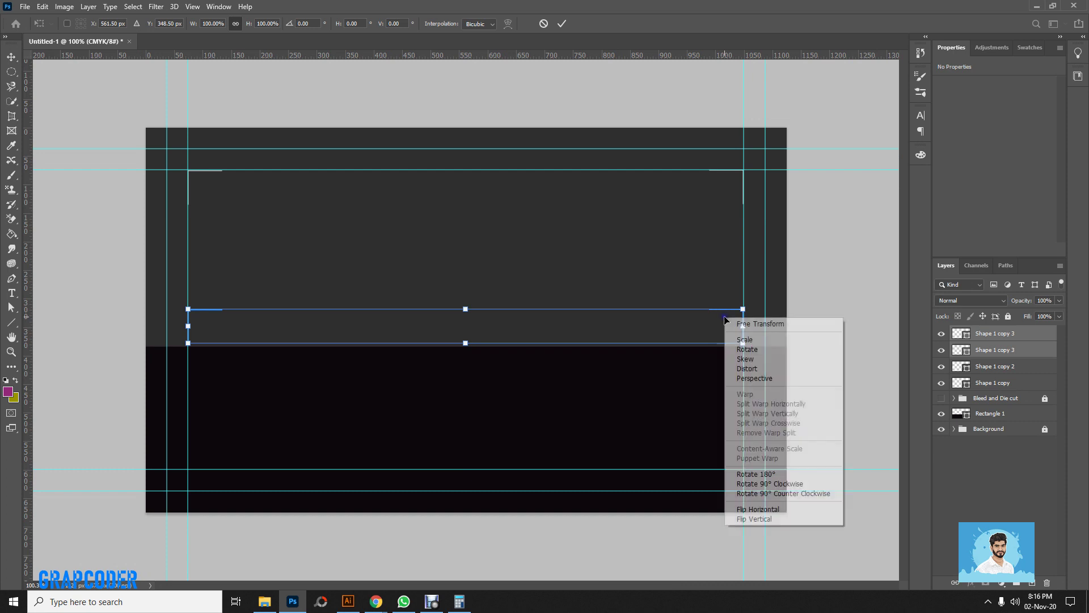
click(754, 519)
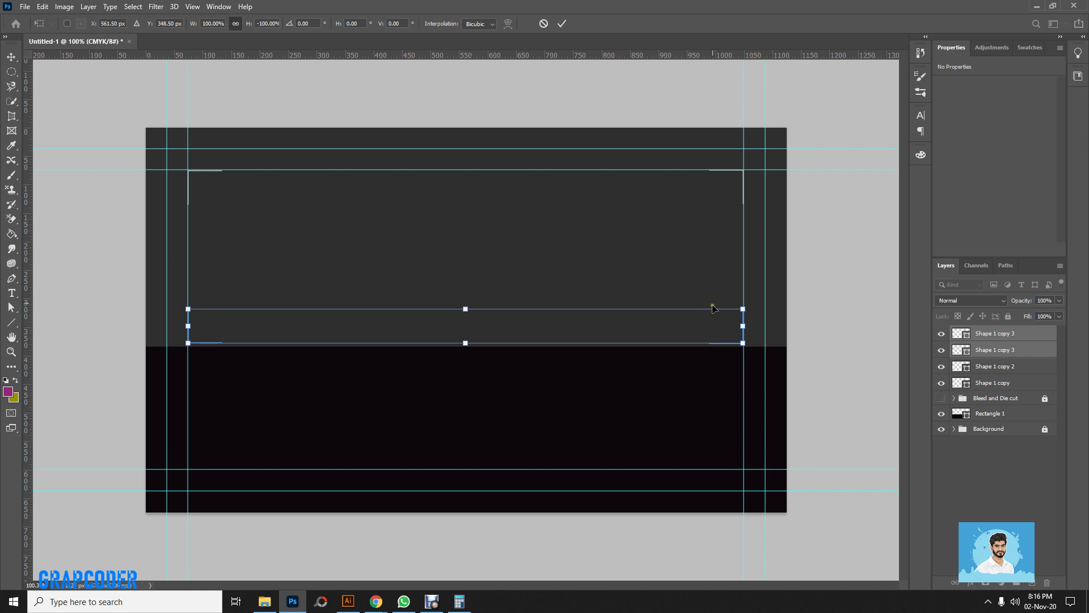
key(shift+Down)
key(shift+Down)
key(shift+Down)
key(shift+Down)
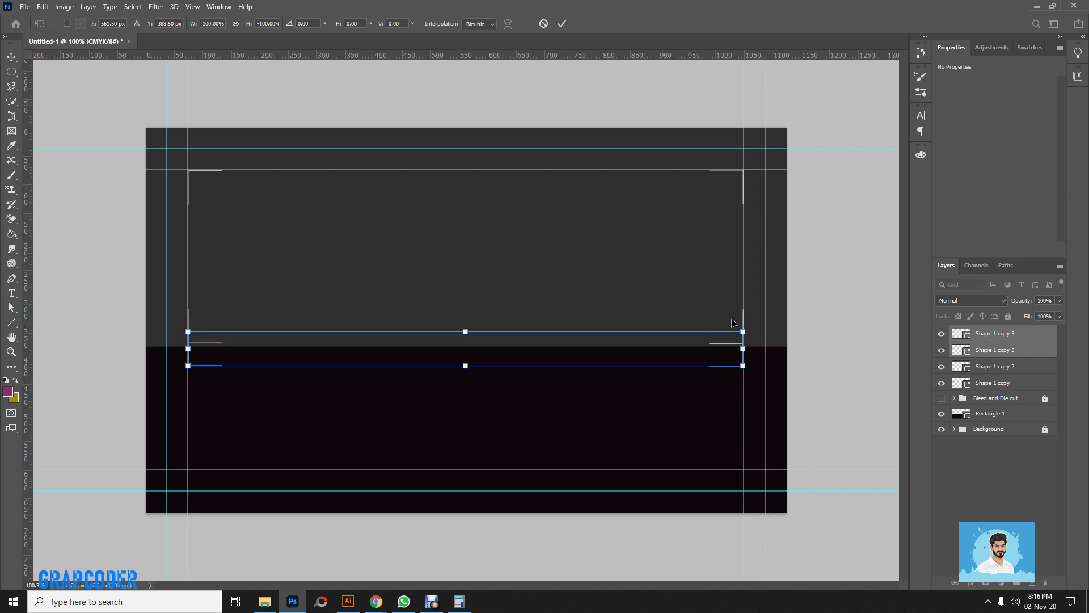
key(shift+Down)
key(shift+Down)
key(shift+Down)
key(shift+Down)
key(shift+Down)
key(shift+Down)
key(shift+Down)
key(shift+Down)
key(shift+Down)
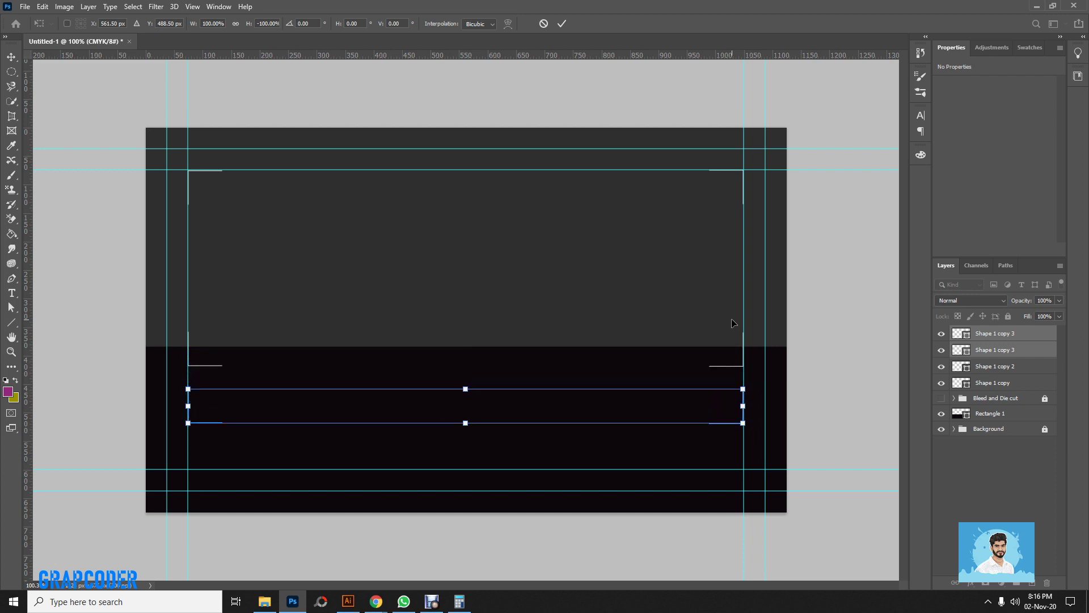
key(shift+Down)
key(shift+Down)
key(shift+Down)
key(shift+Down)
key(shift+Down)
key(shift+Down)
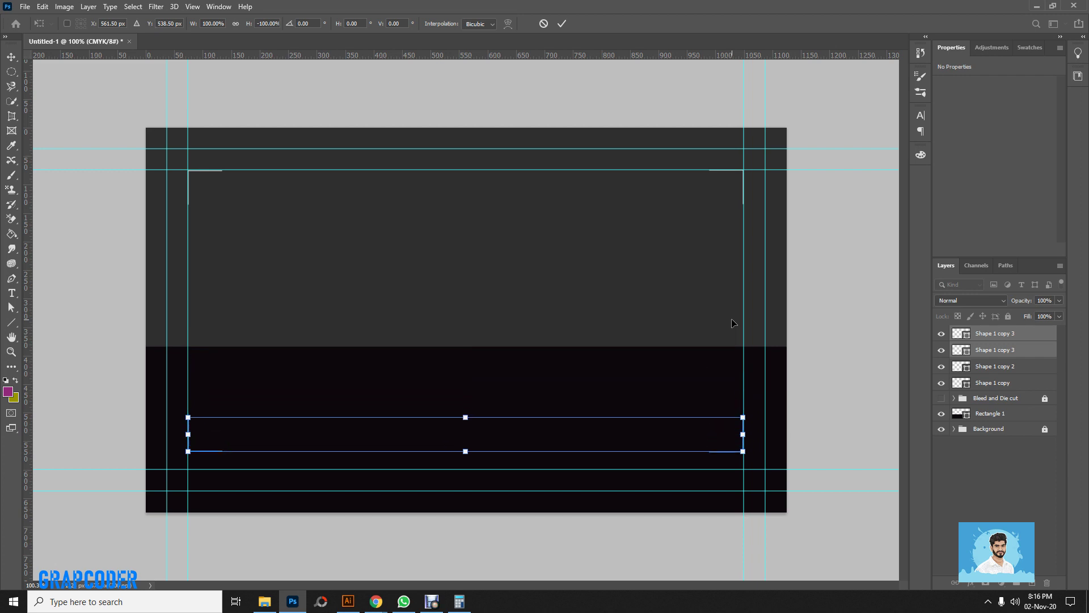
key(shift+Down)
key(shift+Down)
key(shift+Down)
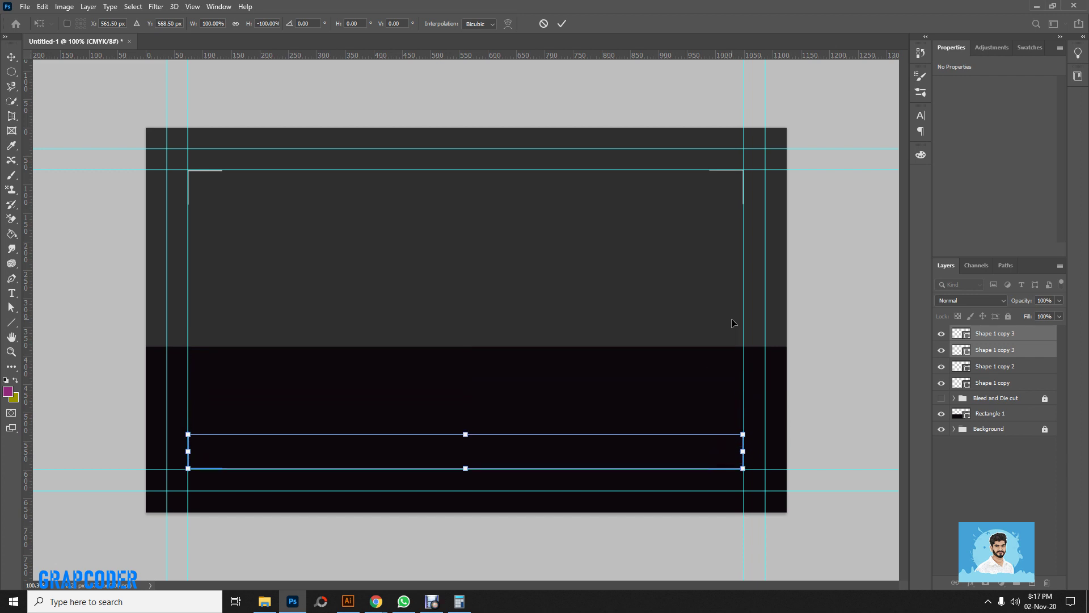
scroll(764, 499, up, 3)
scroll(772, 484, up, 2)
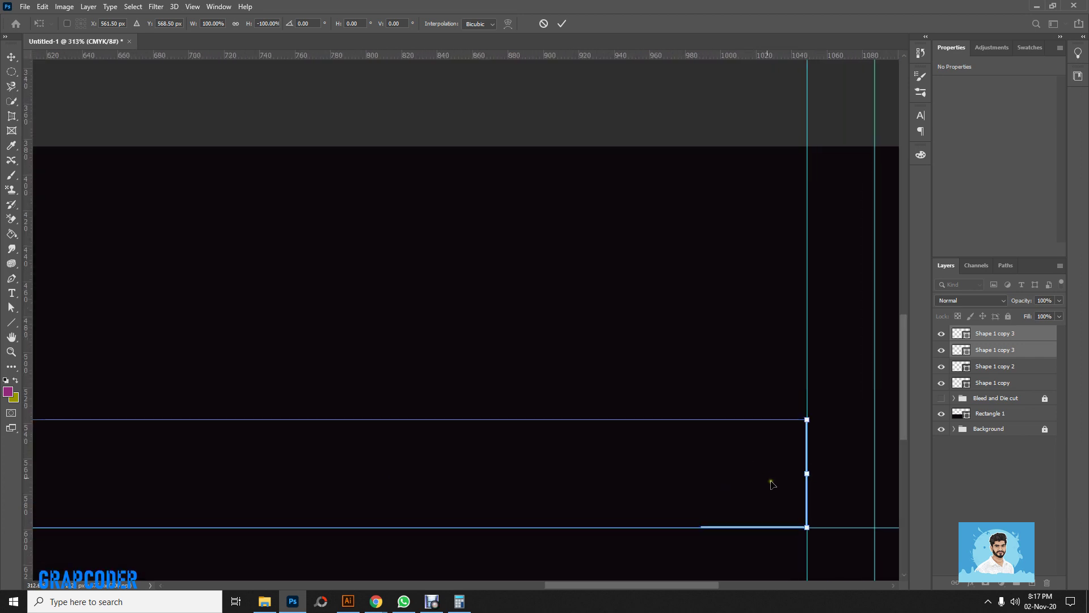
scroll(788, 490, down, 2)
scroll(791, 462, down, 3)
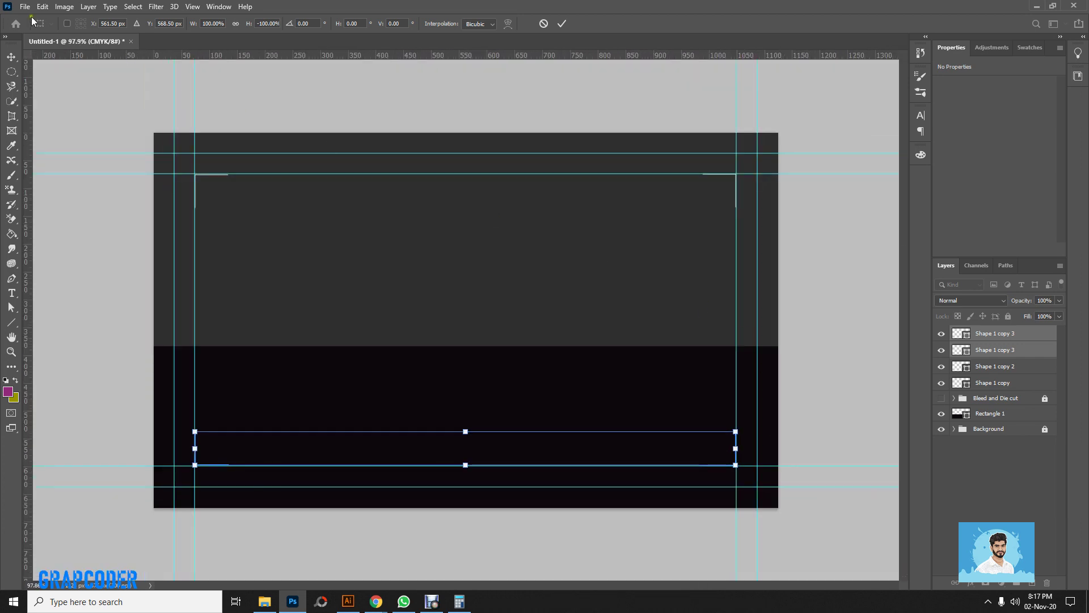
Commit the bottom marks and group all four corner mark layers as 'Shape'
click(11, 57)
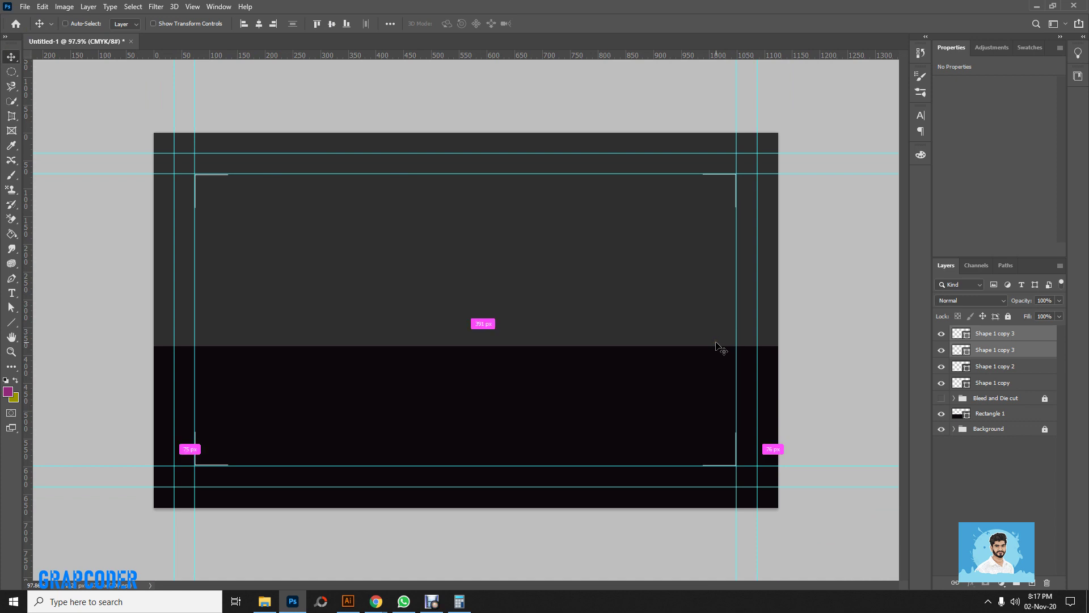
key(ctrl+semicolon)
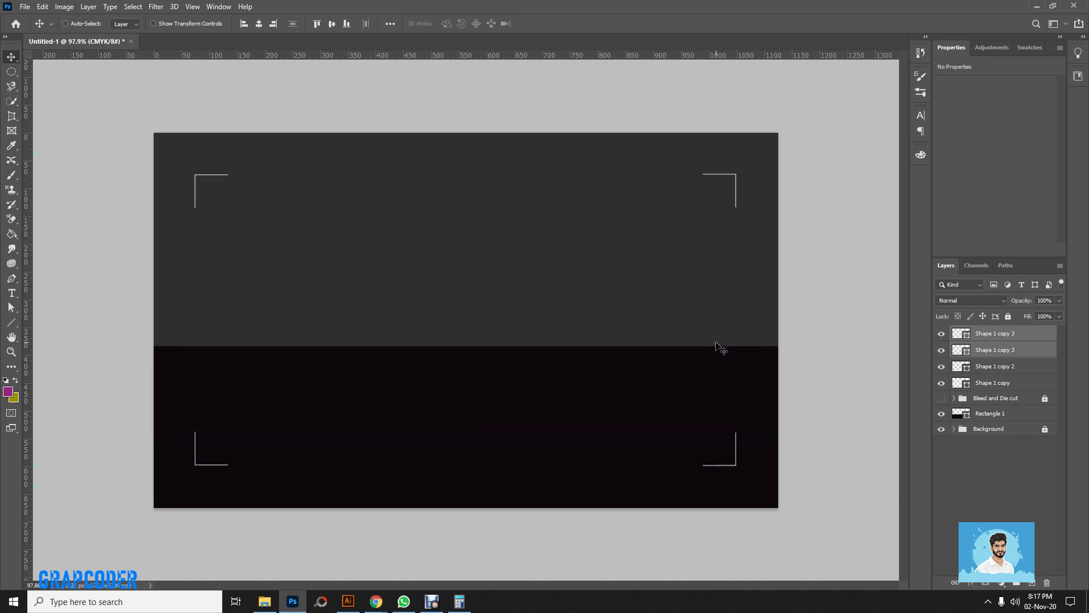
key(ctrl+semicolon)
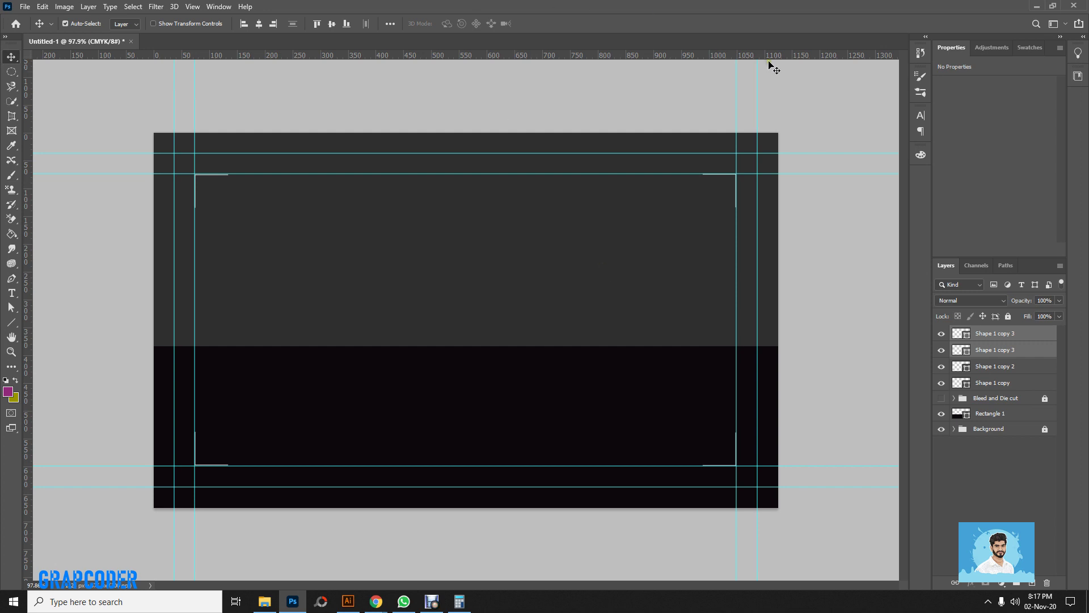
click(1012, 333)
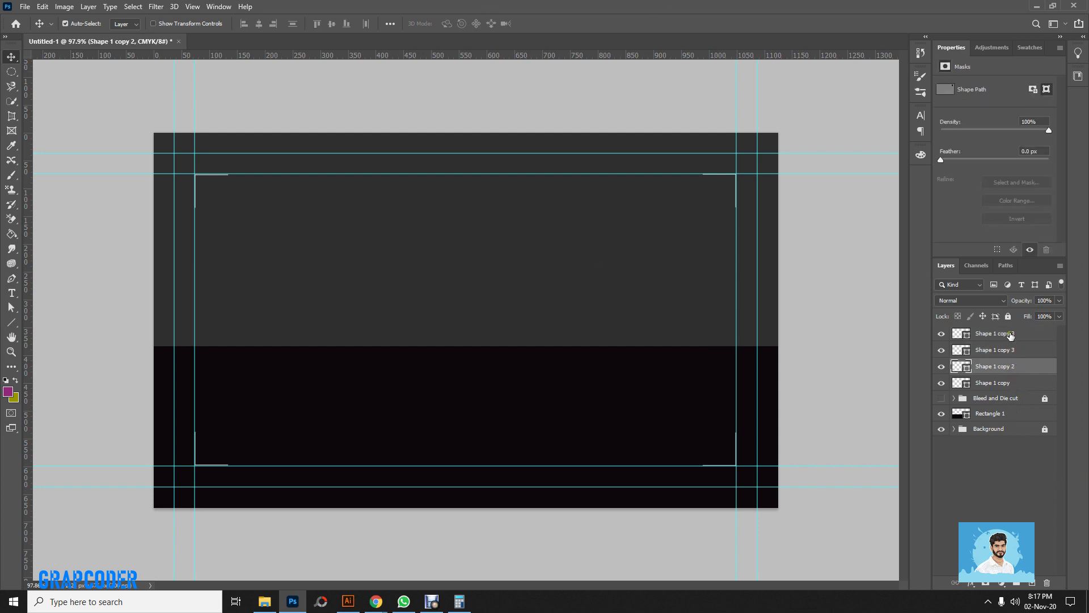
shift+click(1001, 382)
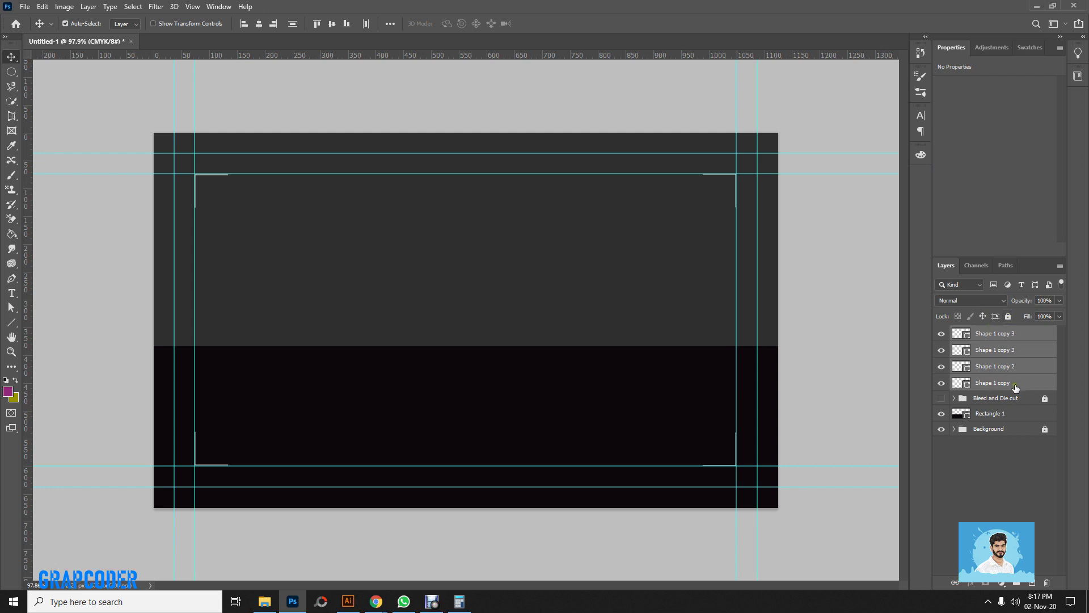
key(ctrl+g)
double_click(980, 331)
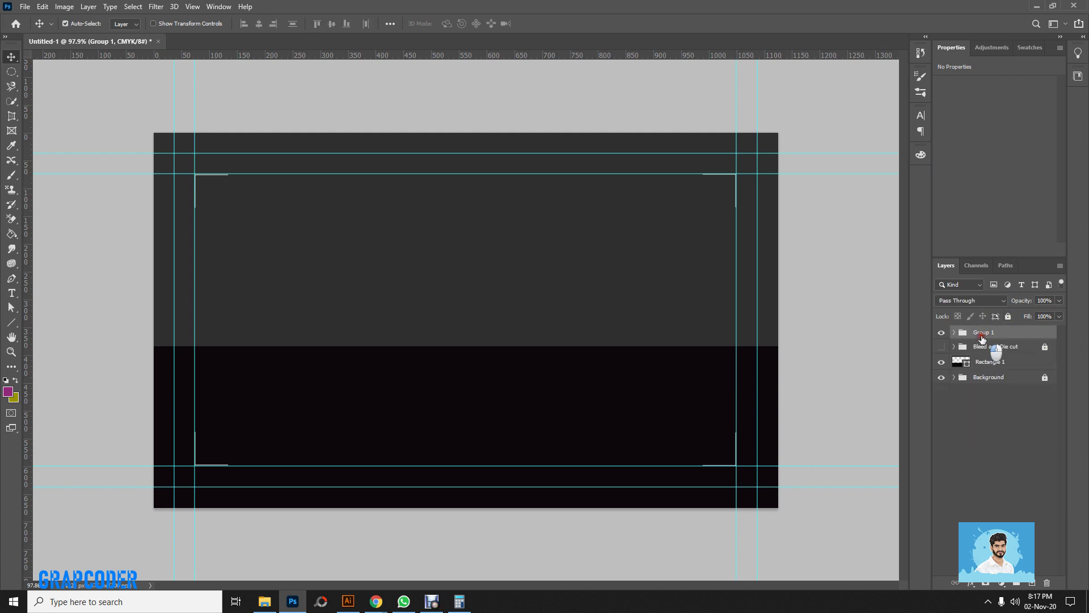
text(Shape)
click(1019, 396)
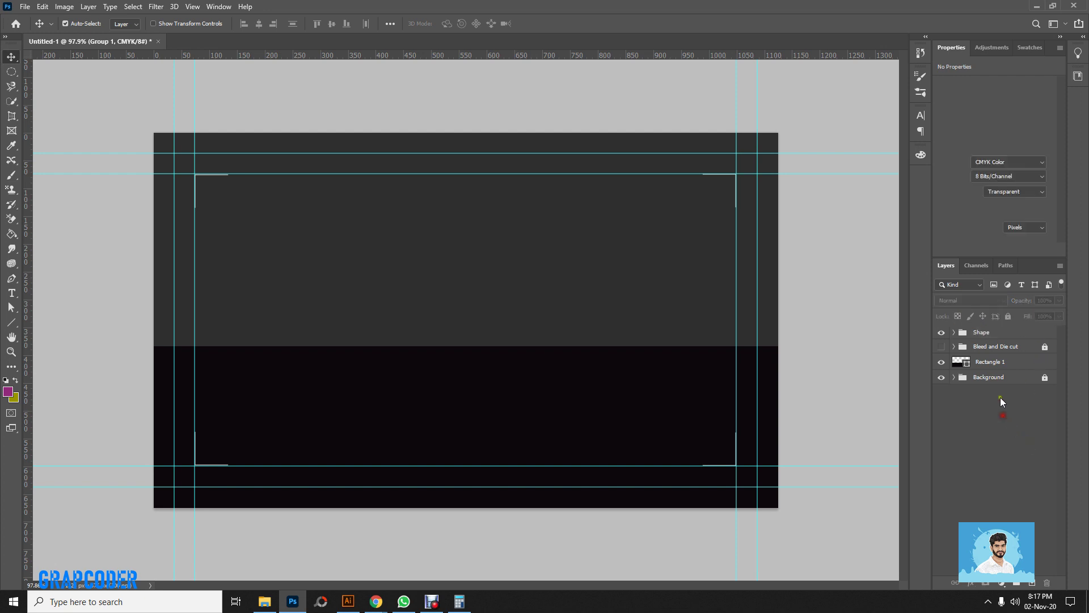
Move Rectangle 1 into the Shape group and preview the card without guides
click(984, 333)
drag(983, 332, 983, 352)
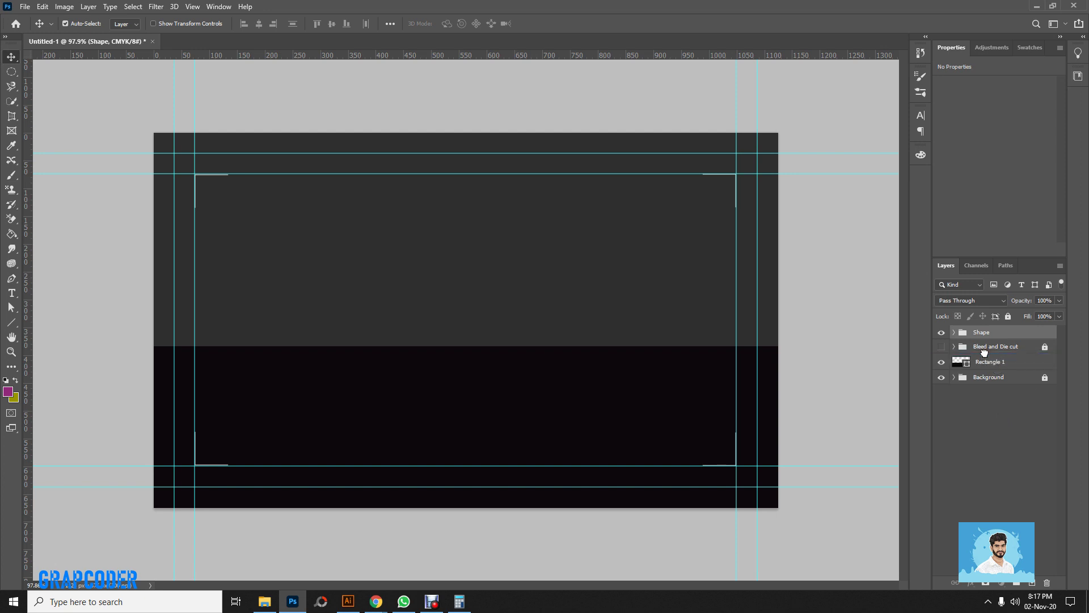
click(941, 362)
mouse_move(980, 366)
mouse_down()
mouse_move(981, 349)
mouse_move(993, 434)
mouse_up()
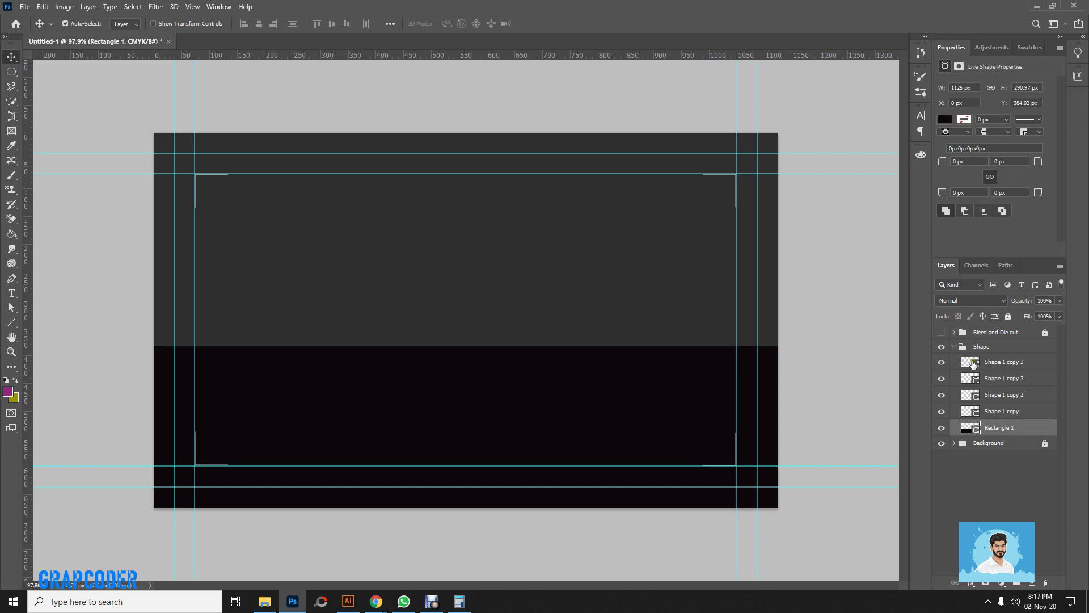
click(957, 350)
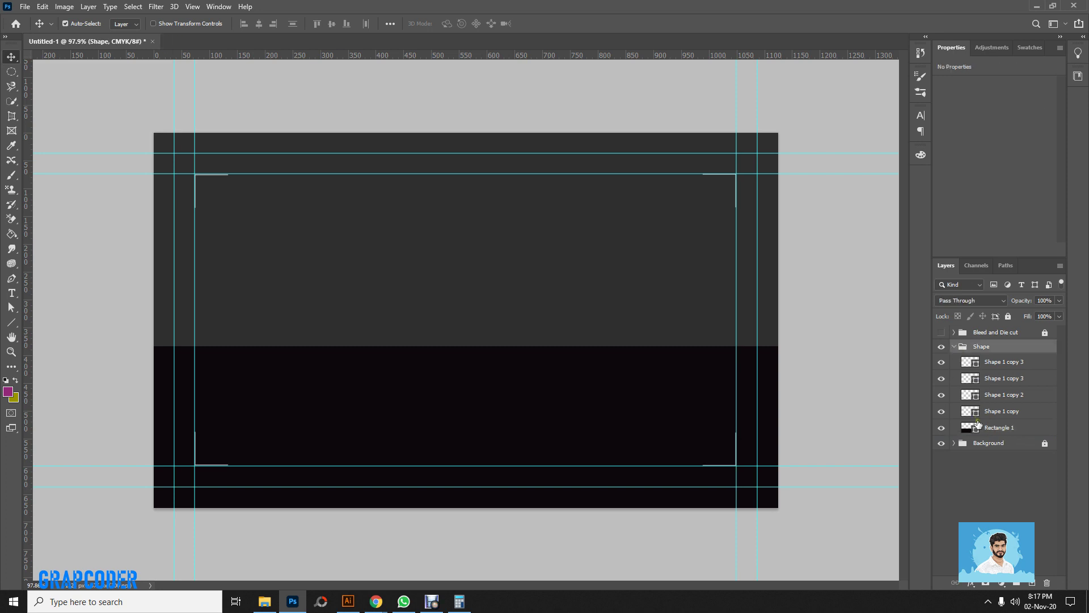
key(ctrl+semicolon)
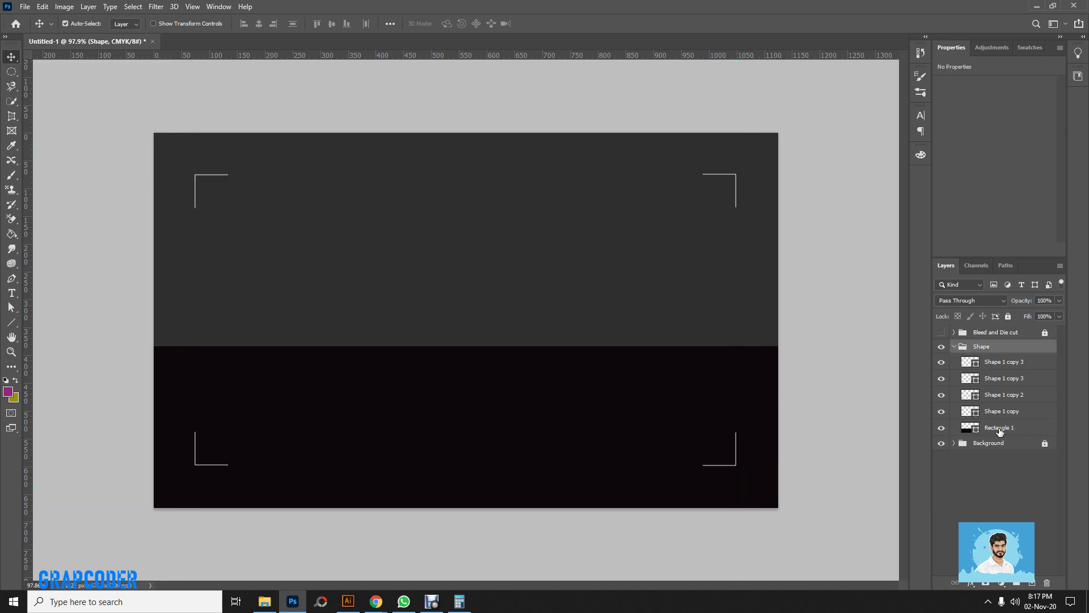
mouse_move(1000, 432)
mouse_down()
mouse_move(993, 353)
mouse_move(998, 433)
mouse_up()
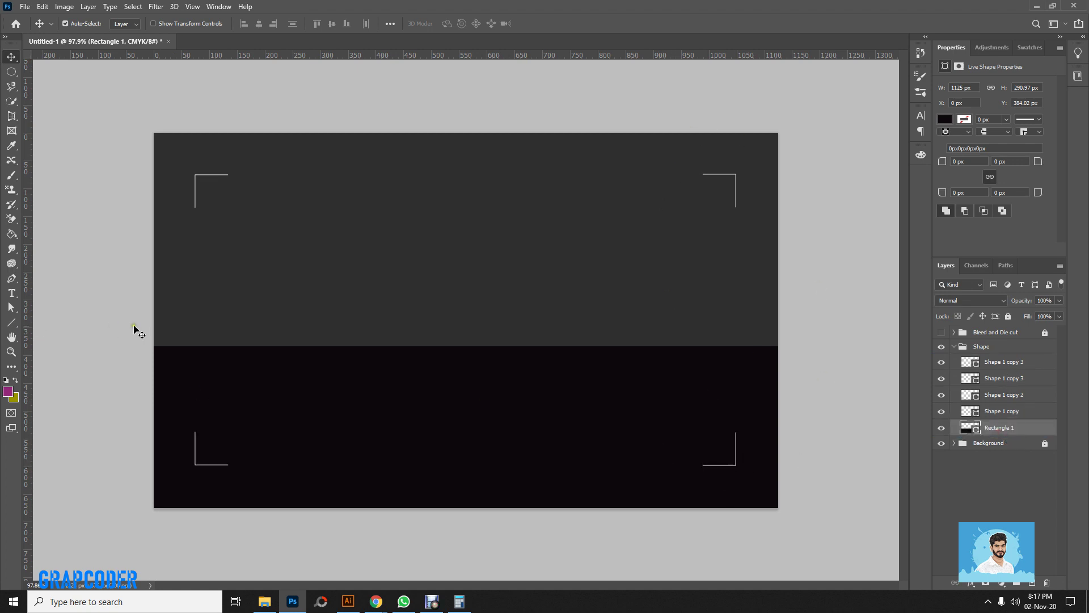
key(ctrl+semicolon)
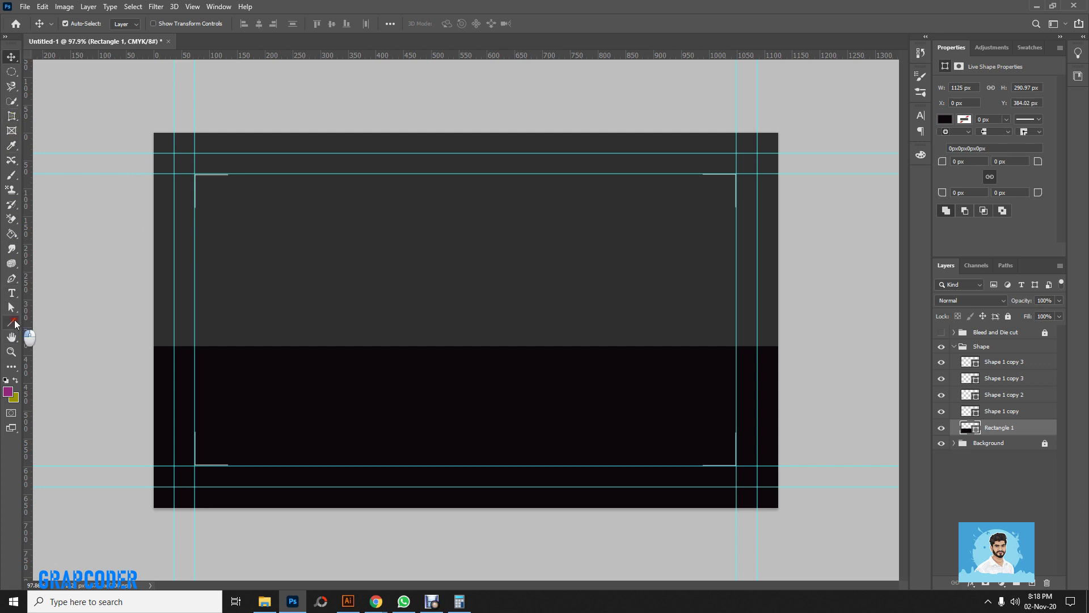
click(11, 322)
Draw a white-filled 299 × 216 px rectangle in the upper dark band, snapped to the guides
key(u)
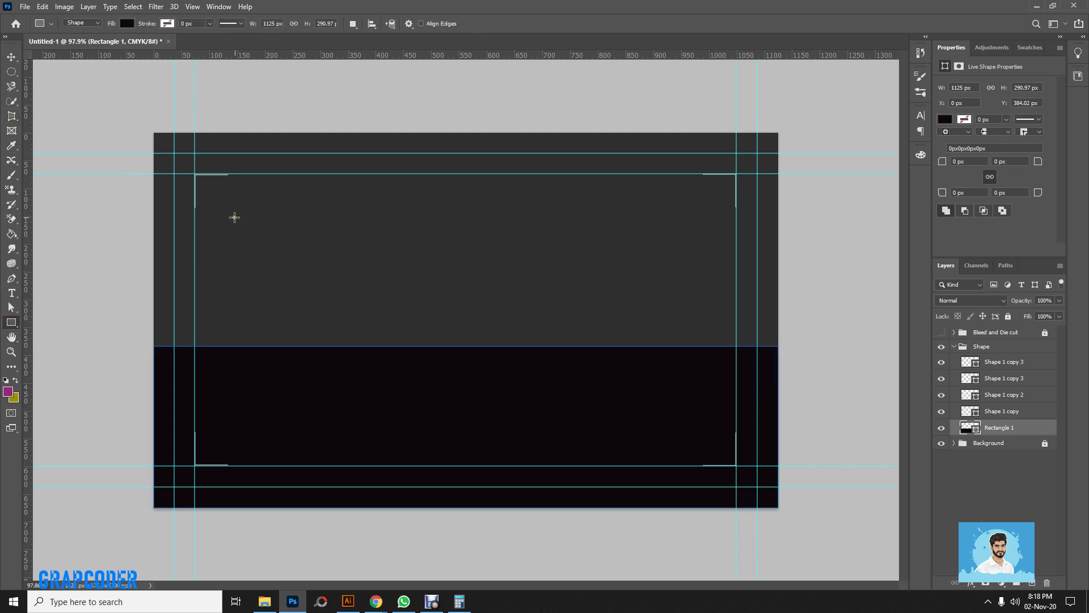
mouse_move(235, 217)
mouse_down()
mouse_move(344, 317)
mouse_move(399, 336)
mouse_up()
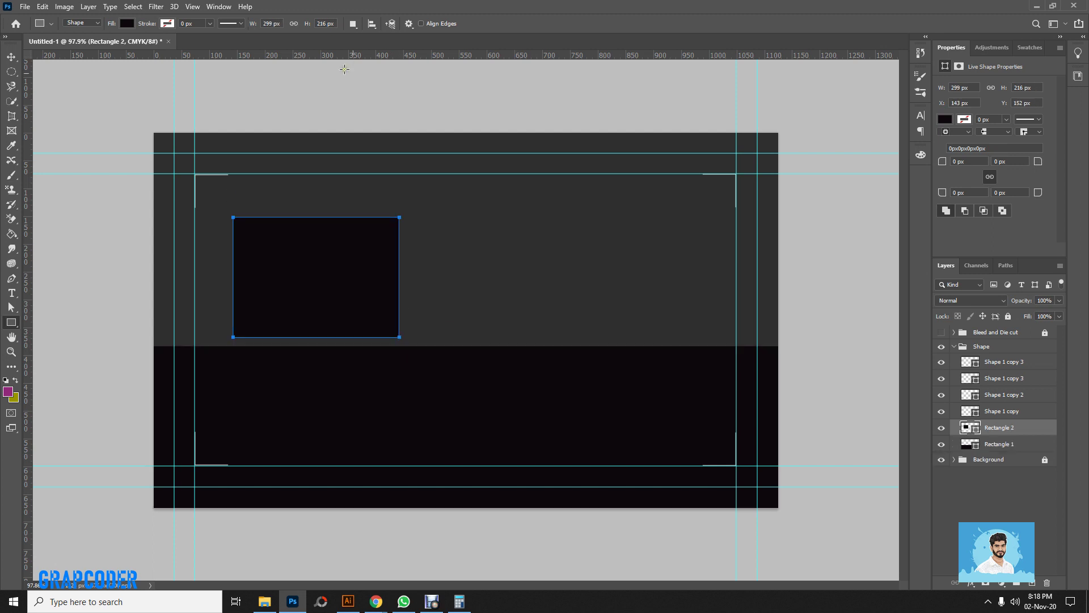
click(130, 24)
click(128, 23)
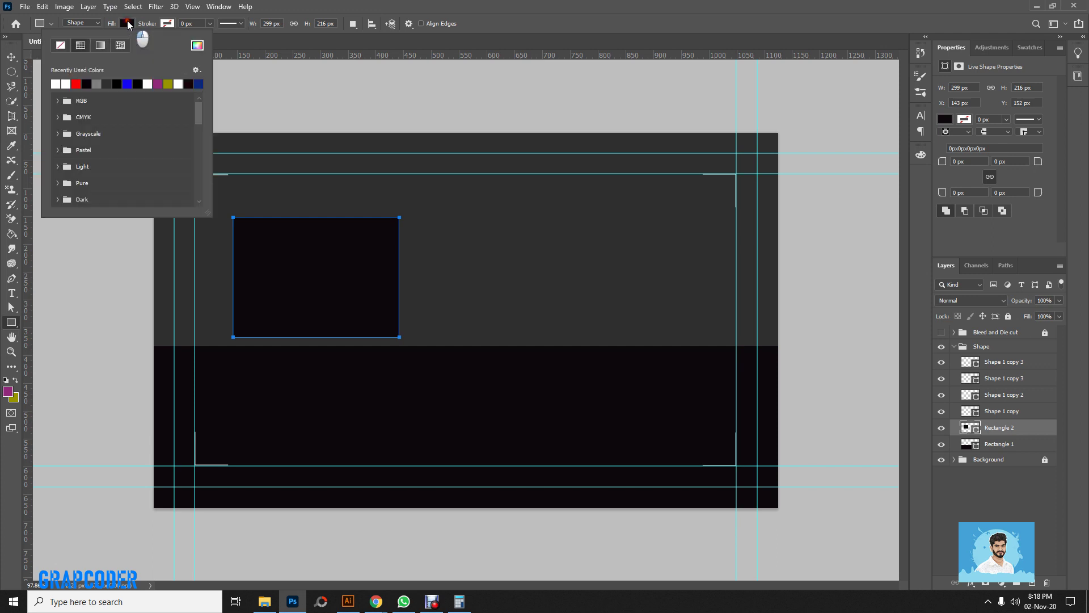
click(65, 82)
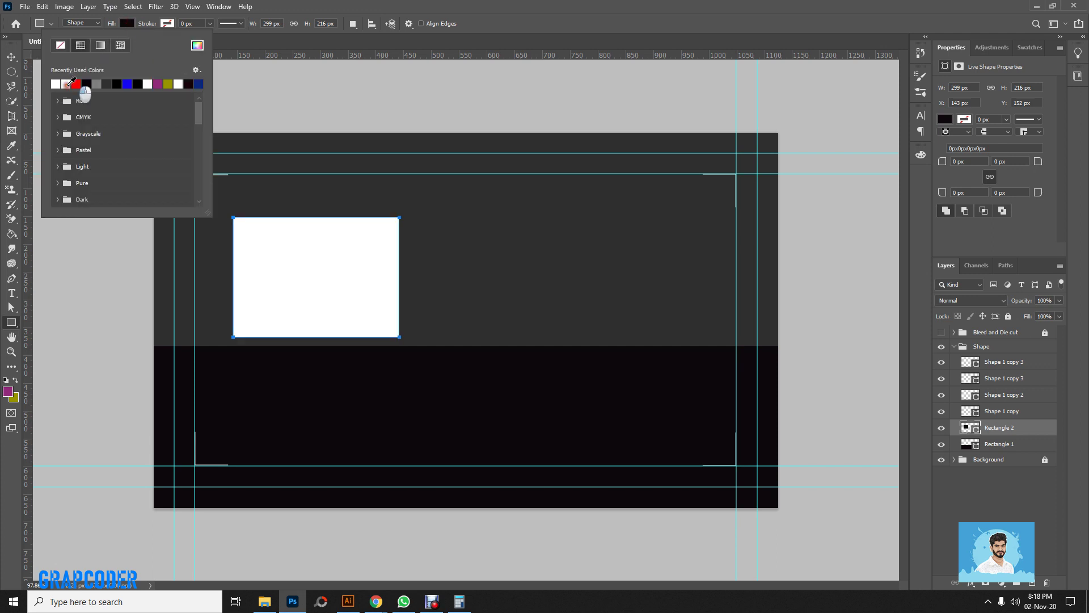
click(15, 62)
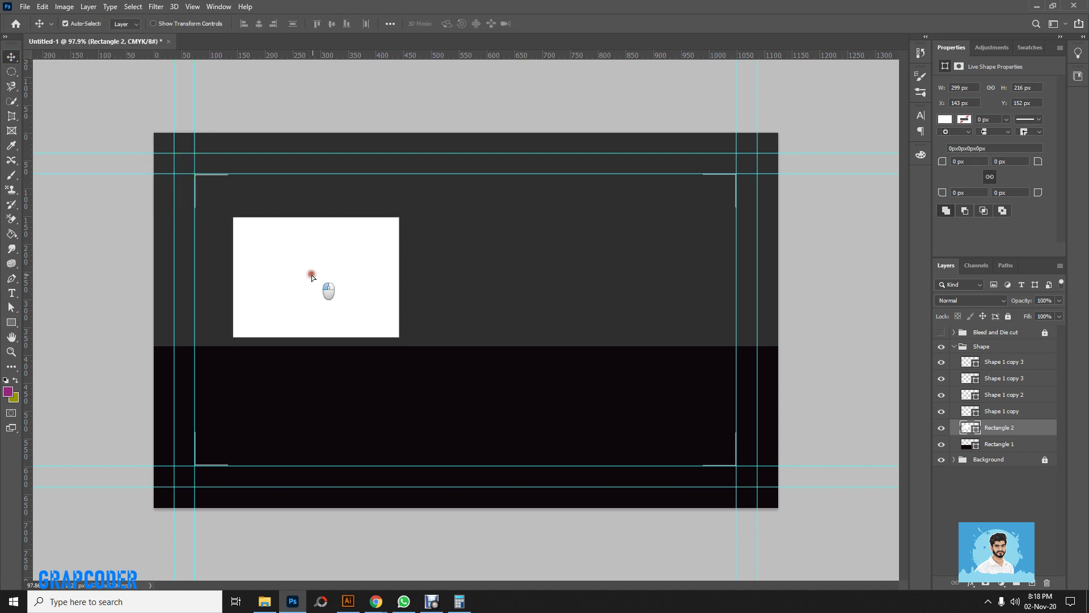
mouse_move(294, 272)
mouse_down()
mouse_move(294, 261)
mouse_move(482, 265)
mouse_up()
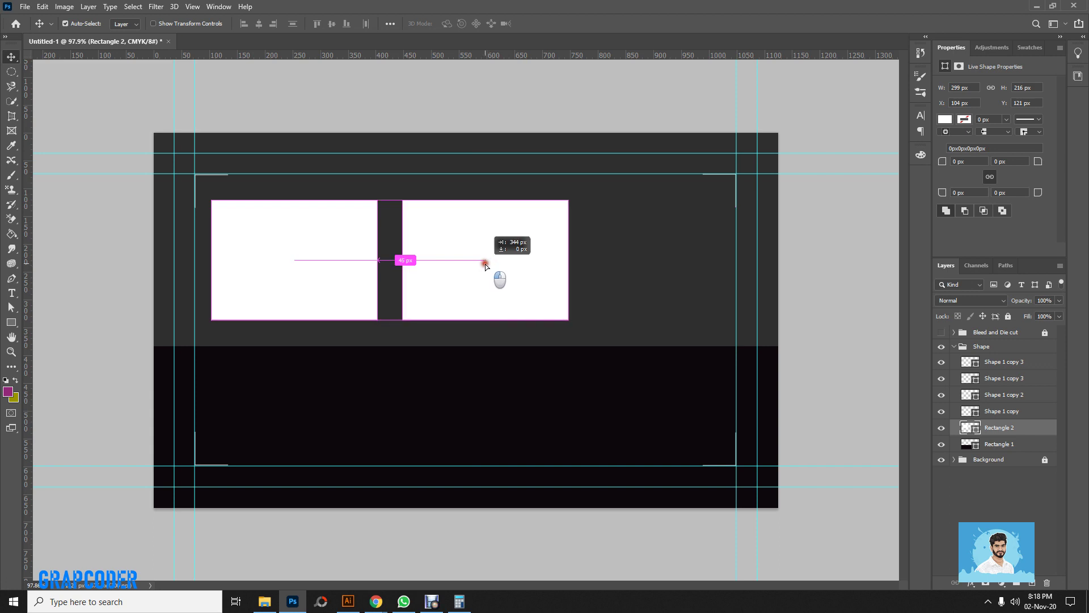
Place copies of the white box to the right and snap the left box onto the left guide
mouse_move(482, 265)
mouse_down()
mouse_move(321, 266)
mouse_move(638, 269)
mouse_up()
drag(292, 269, 279, 270)
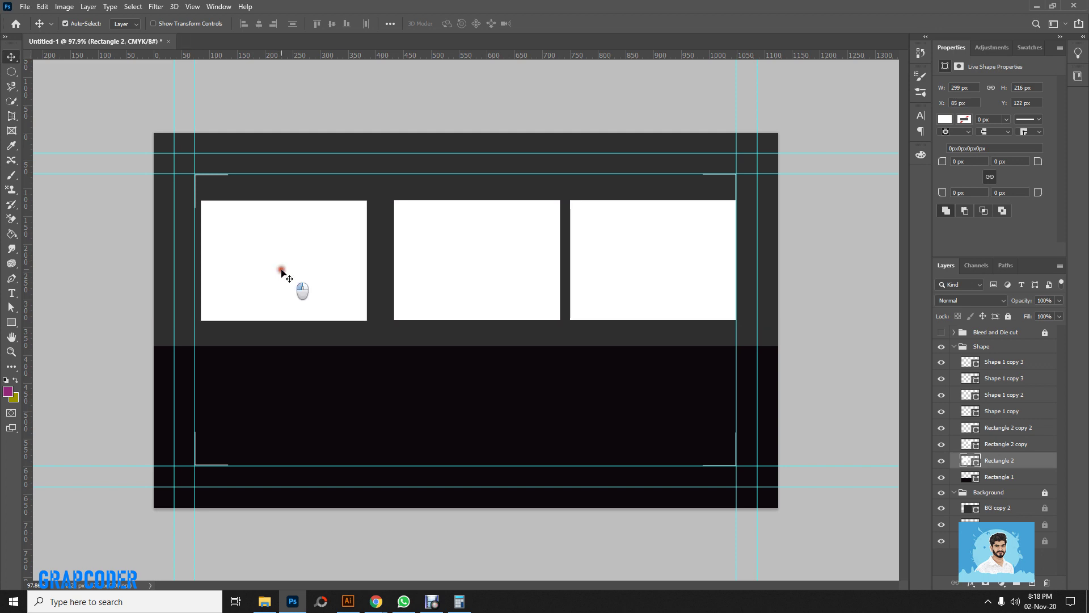
drag(282, 271, 273, 271)
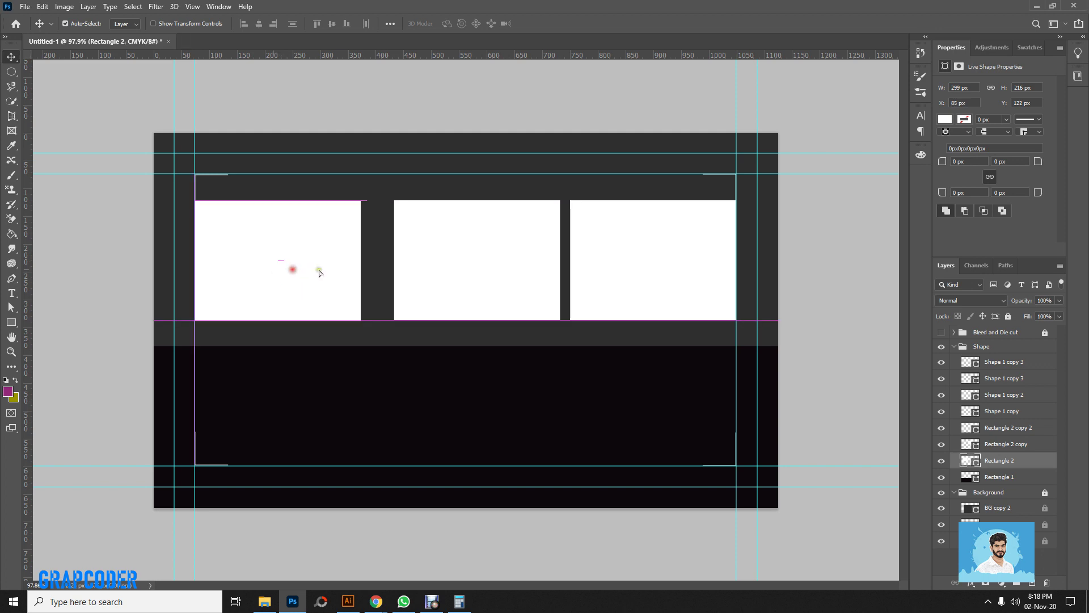
Evenly distribute the three boxes' horizontal centres and align their vertical centres
shift+click(687, 268)
shift+click(542, 274)
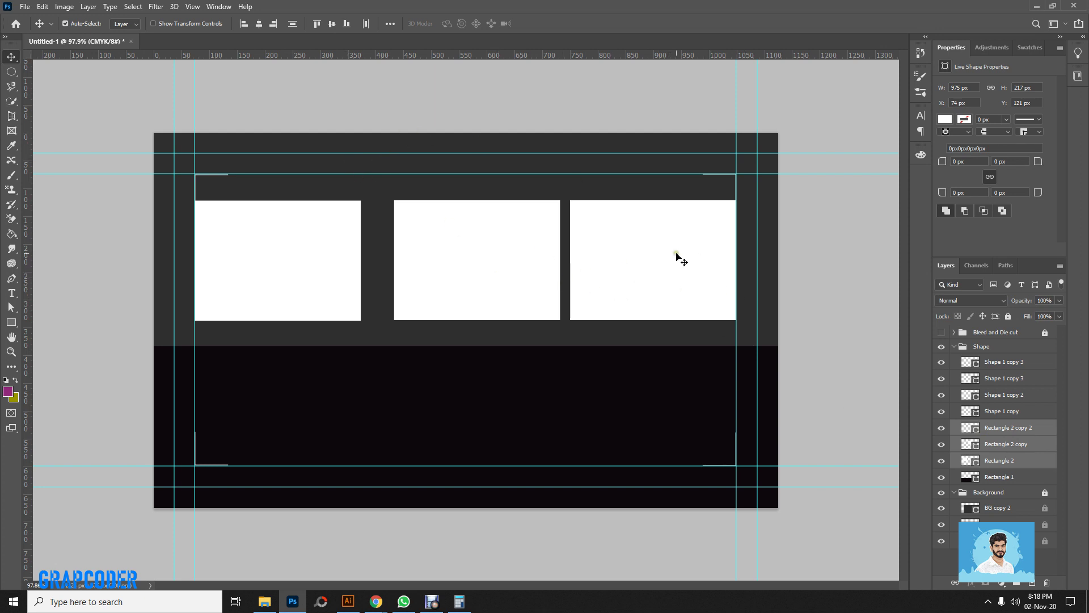
click(391, 24)
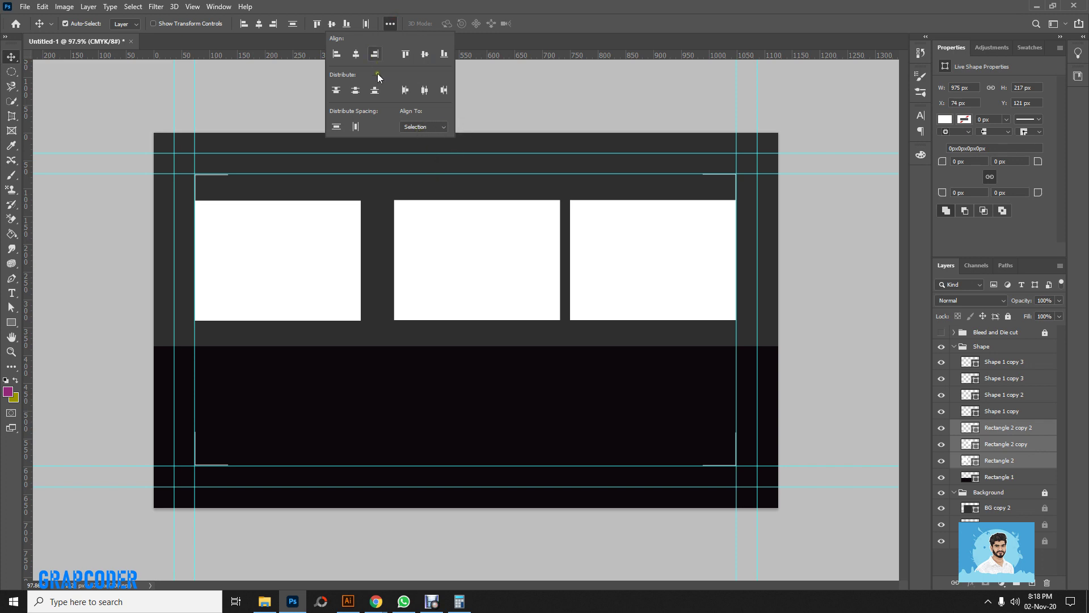
click(427, 91)
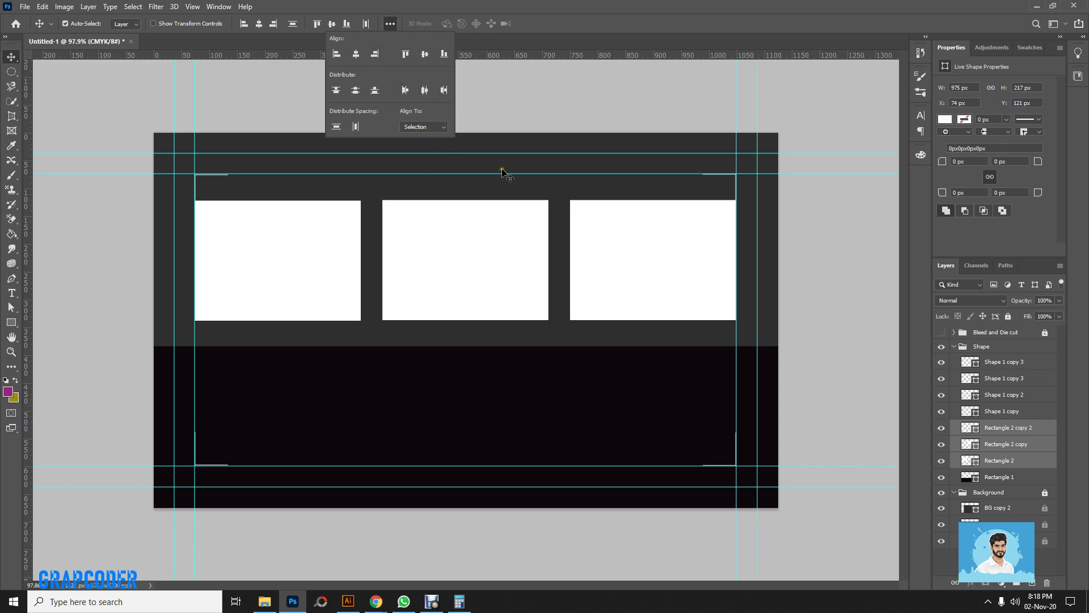
click(424, 54)
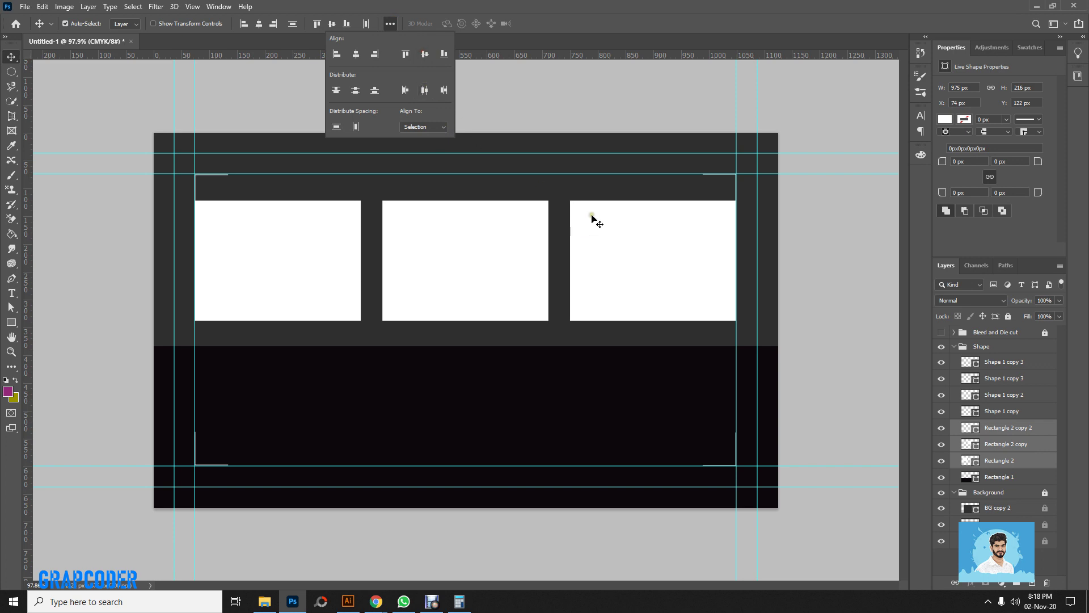
click(1019, 428)
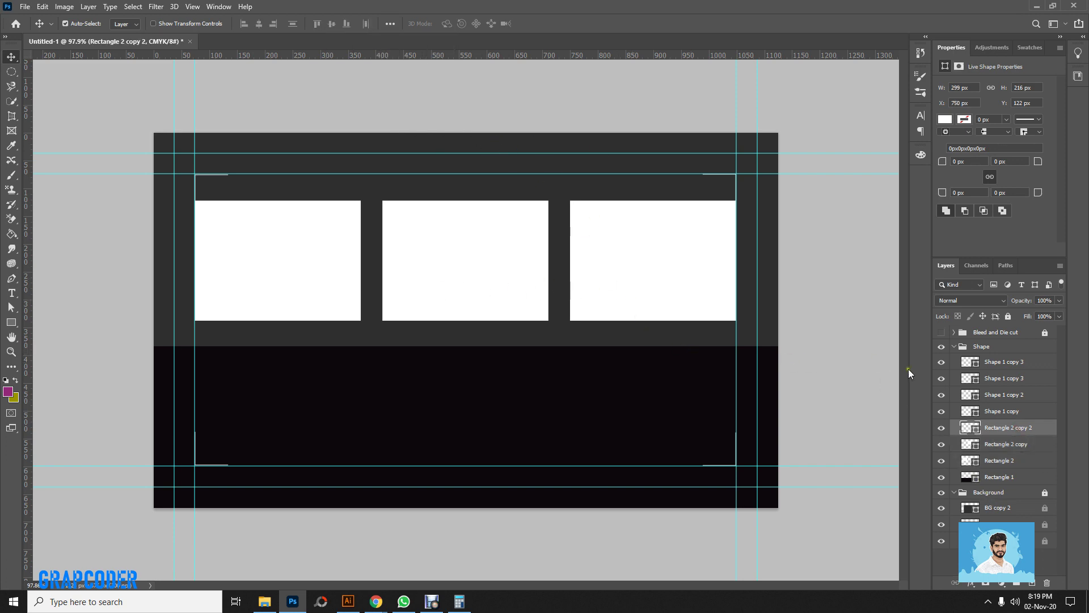
click(1004, 433)
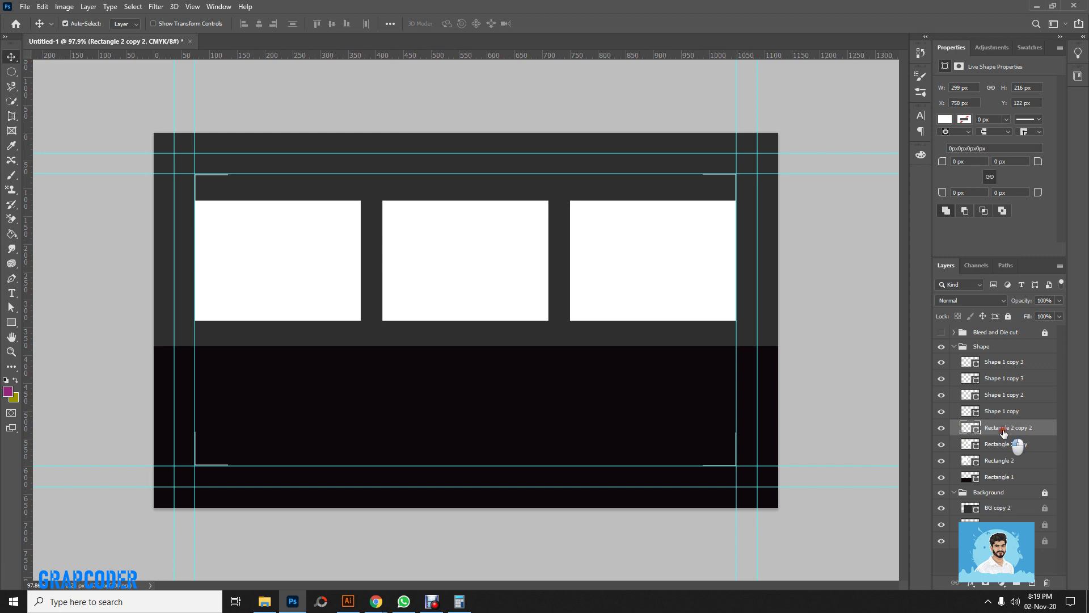
shift+click(999, 460)
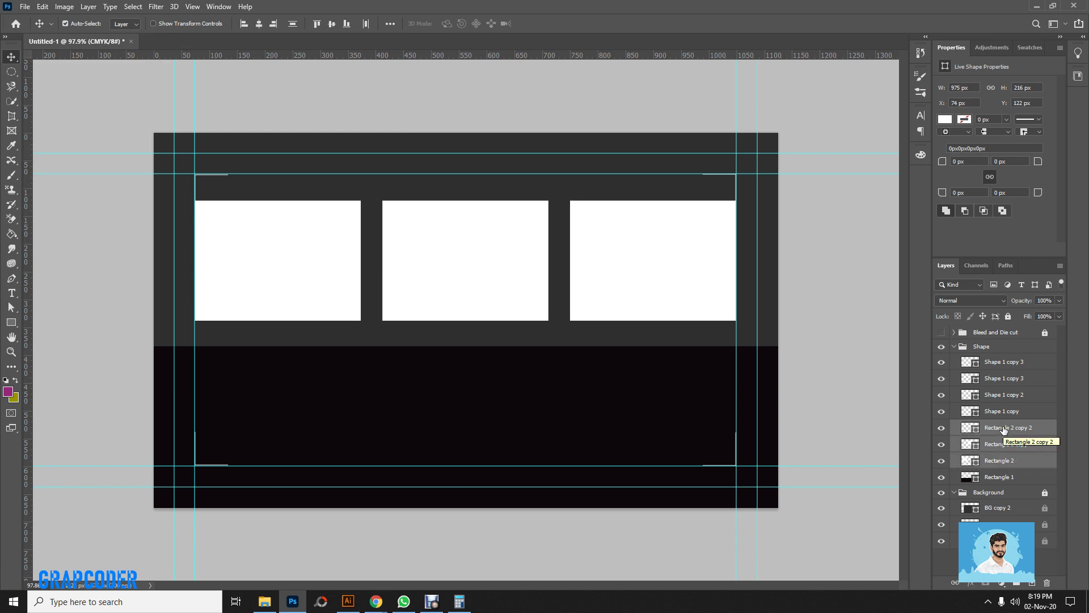
Group the three white boxes into a group named 'Images'
key(ctrl+g)
key(i)
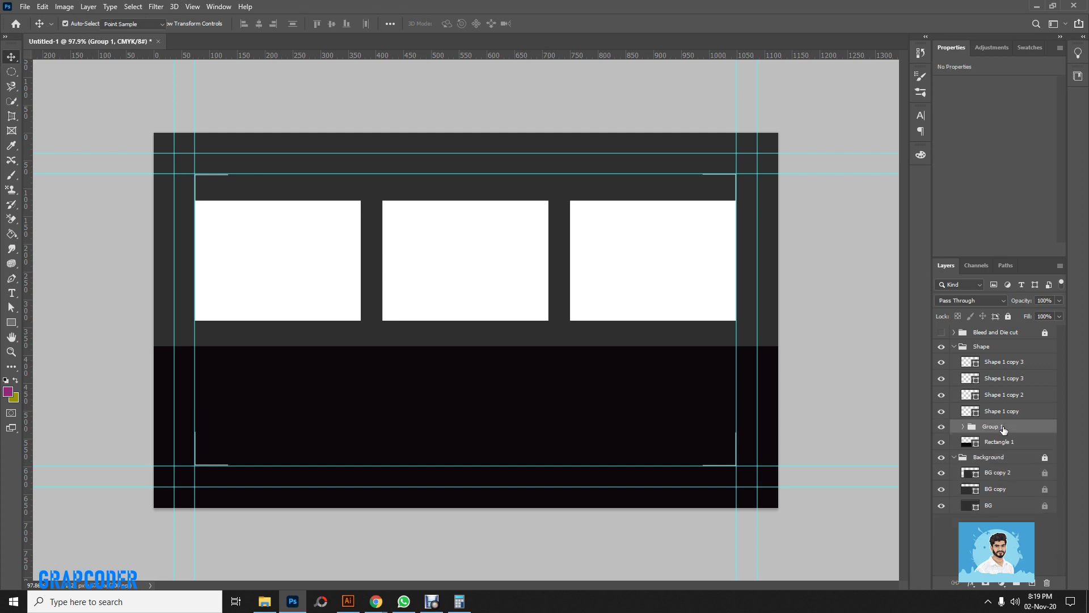
double_click(993, 427)
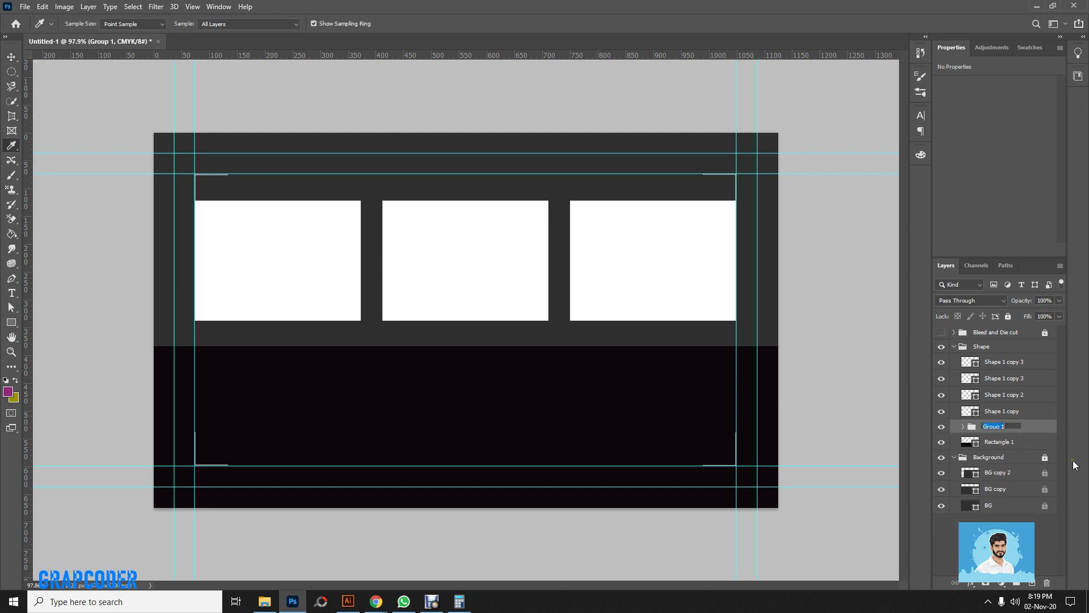
text(Images)
click(1017, 443)
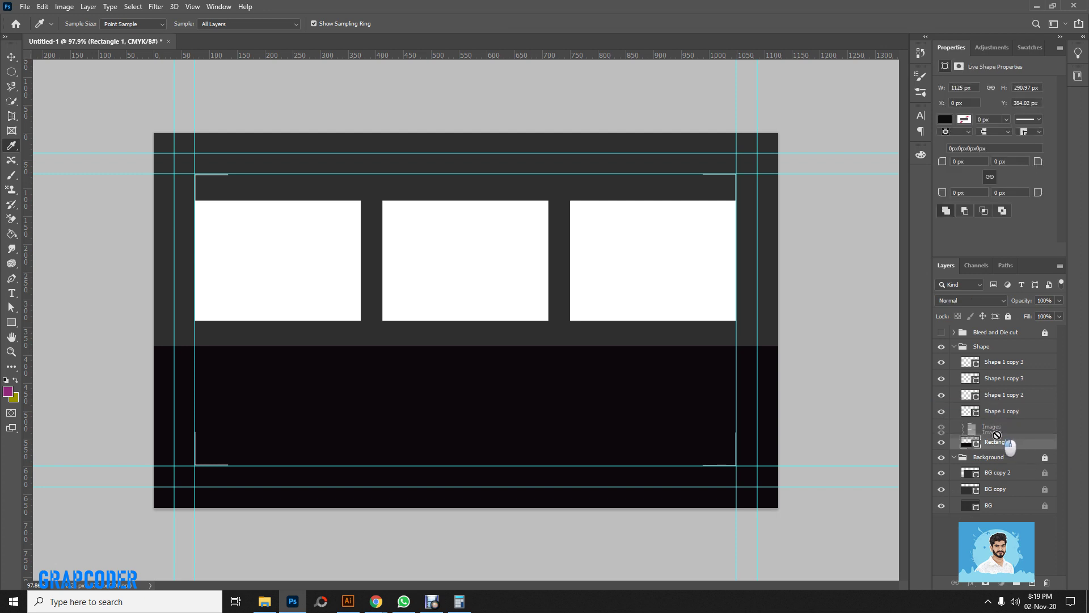
Place the Images group above Shape, collapse Shape, and switch to Google Meet
mouse_move(1008, 425)
mouse_down()
mouse_move(999, 438)
mouse_move(975, 346)
mouse_up()
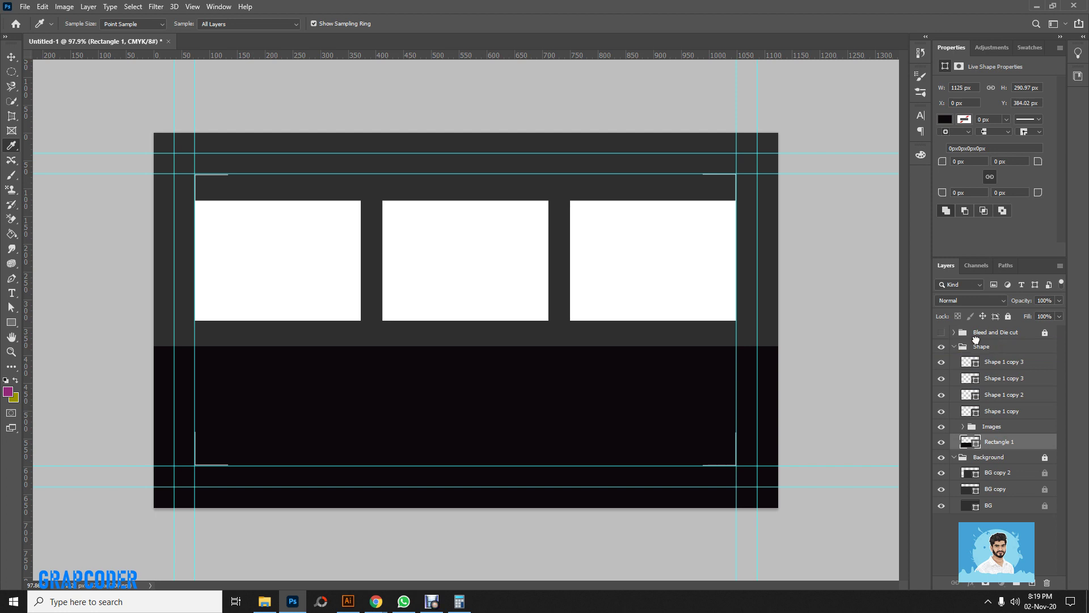
click(955, 361)
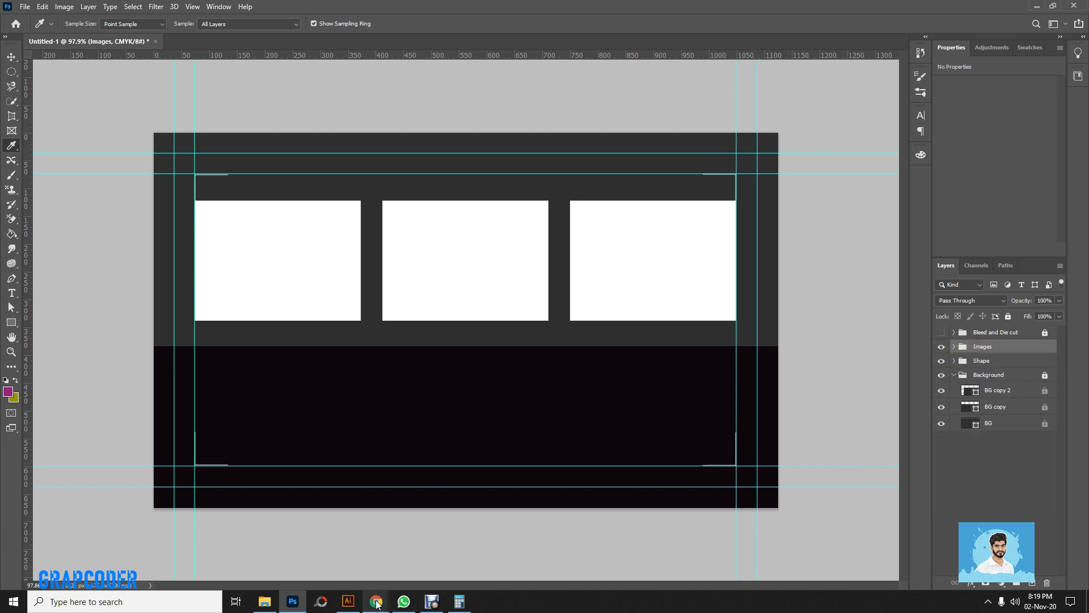
mouse_move(376, 602)
click(338, 549)
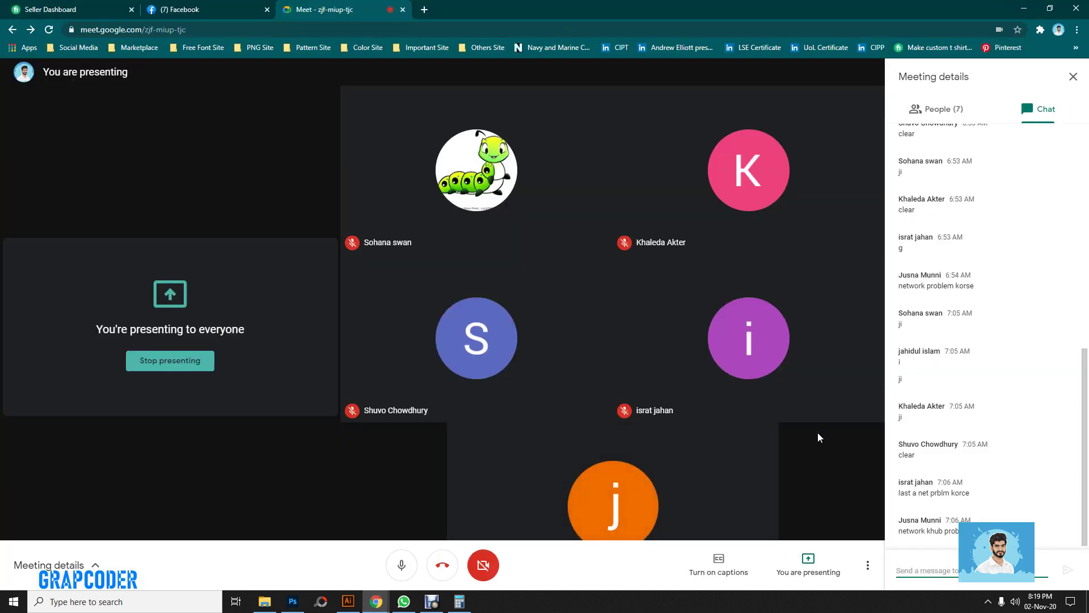
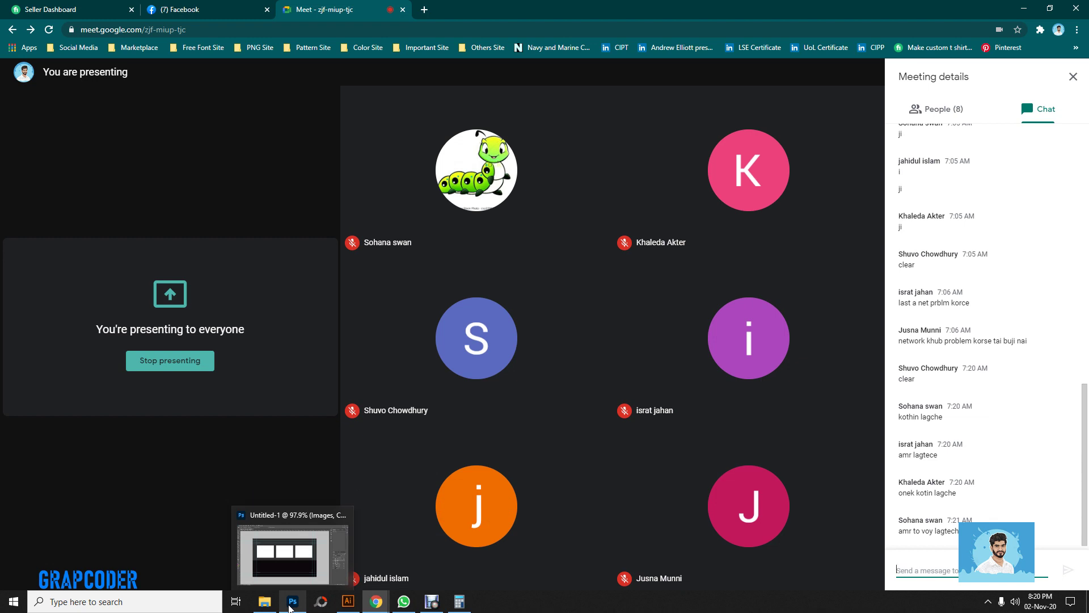
Switch from Google Meet to the Photoshop Untitled-1 layout with three white boxes
click(295, 566)
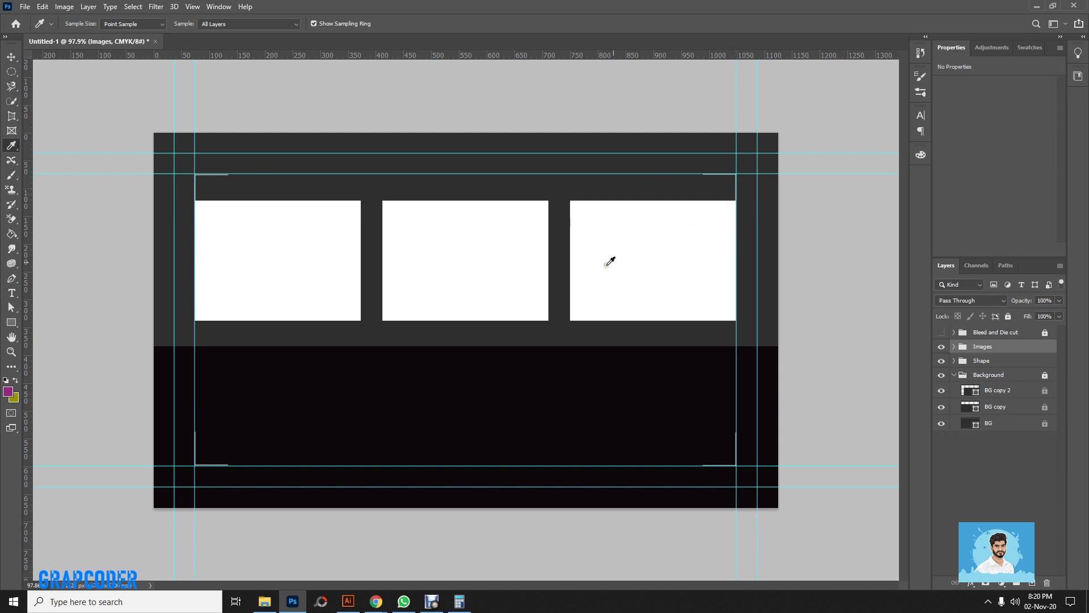
Delete the third white box, Rectangle 2 copy 2, from the Images group
click(954, 347)
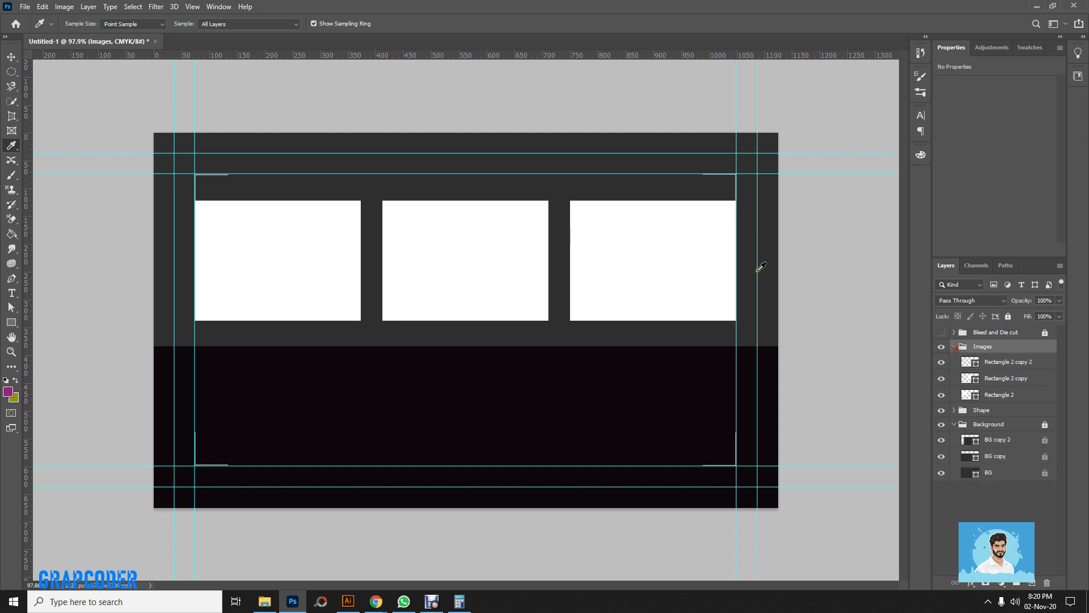
click(1006, 363)
key(Delete)
key(Delete)
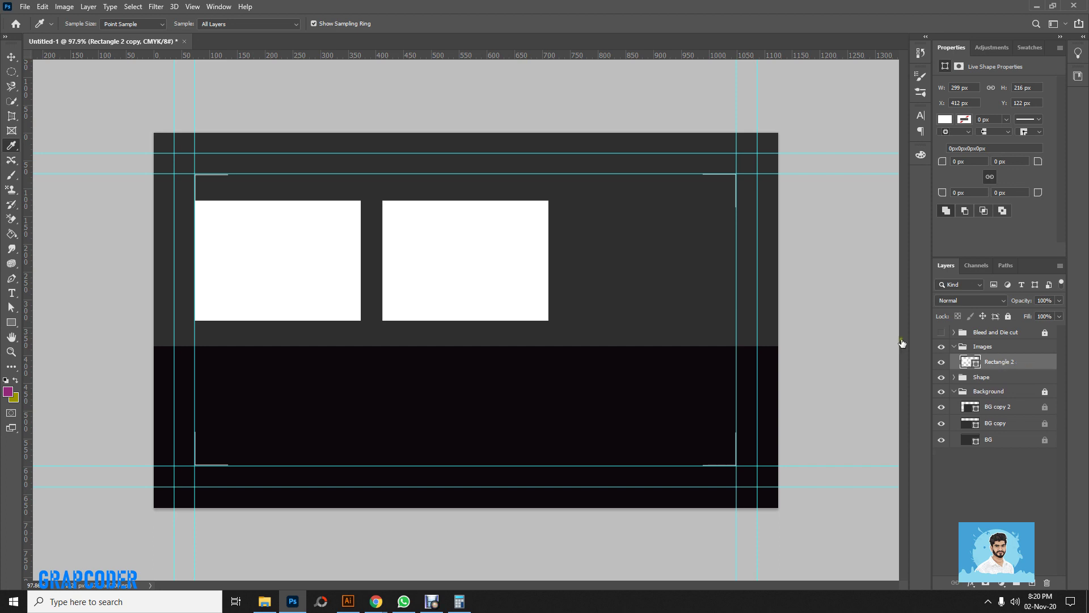
Resize the first white box to 244×176 px with Free Transform
click(11, 57)
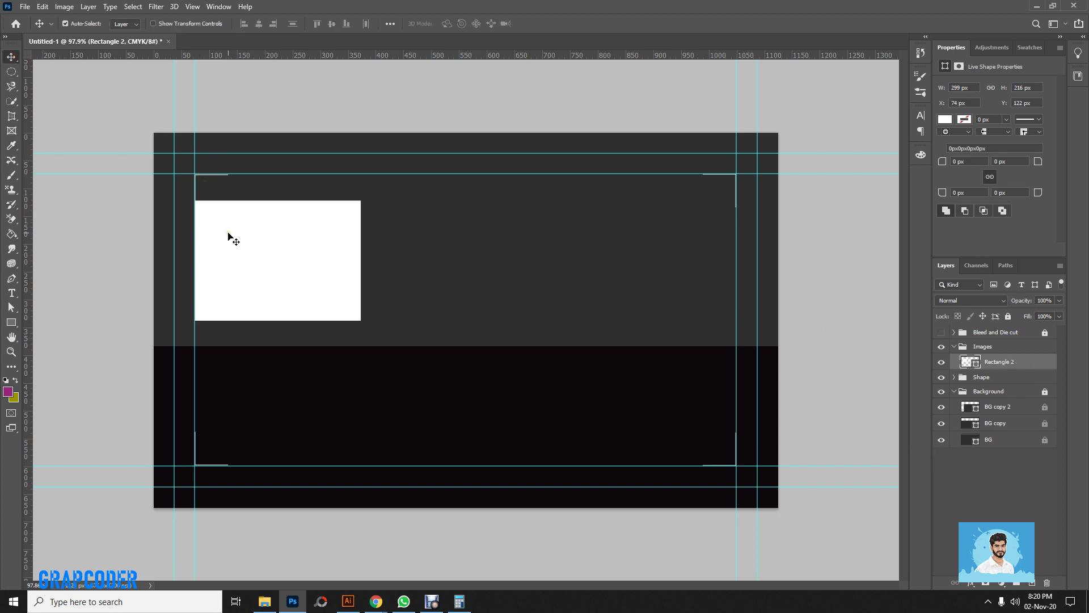
key(ctrl+t)
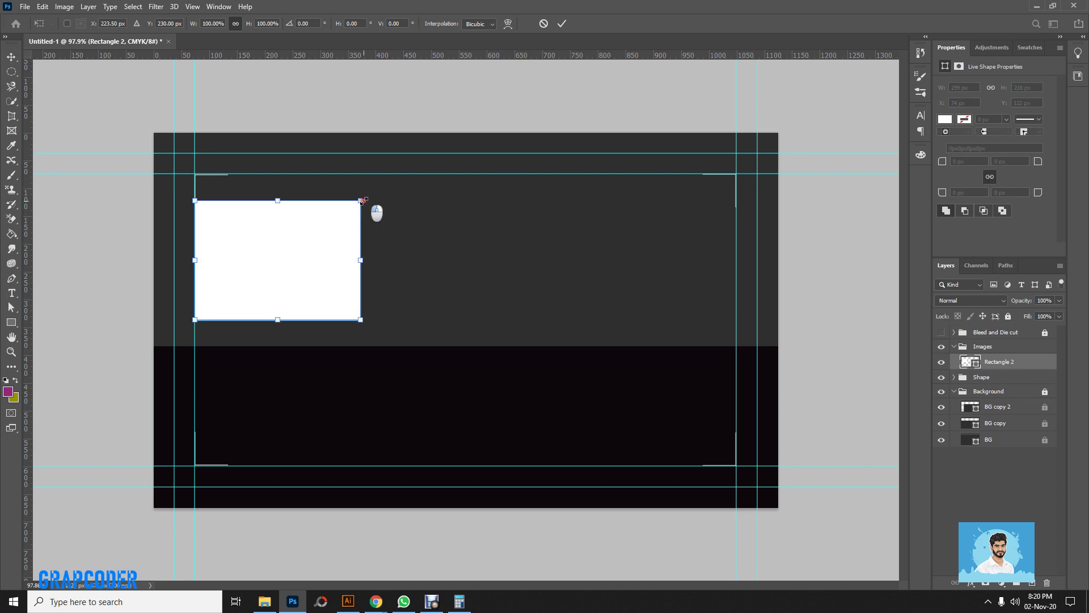
drag(365, 202, 346, 209)
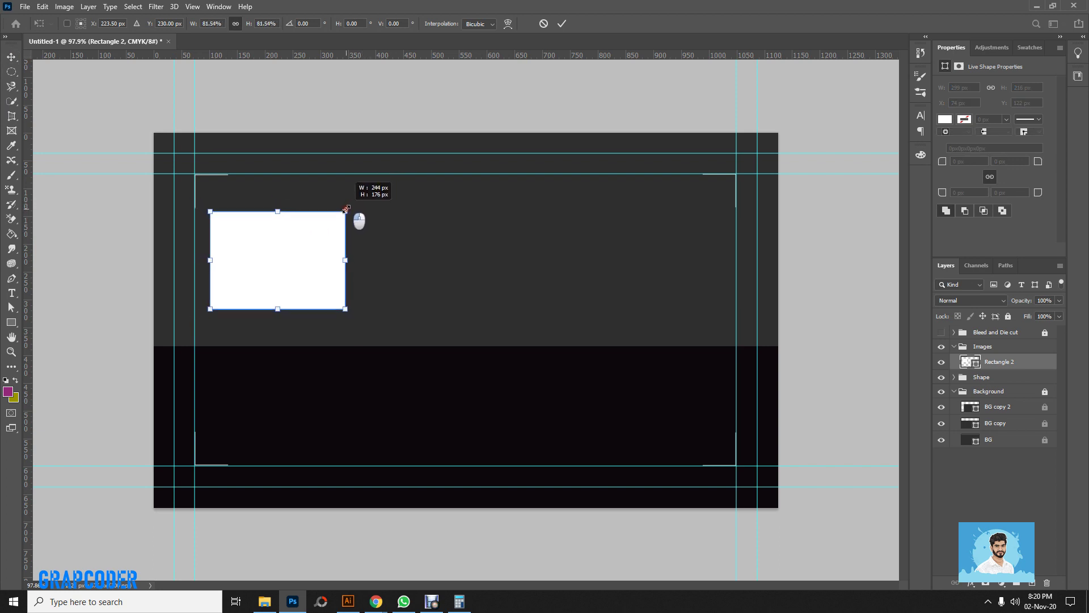
drag(278, 260, 427, 260)
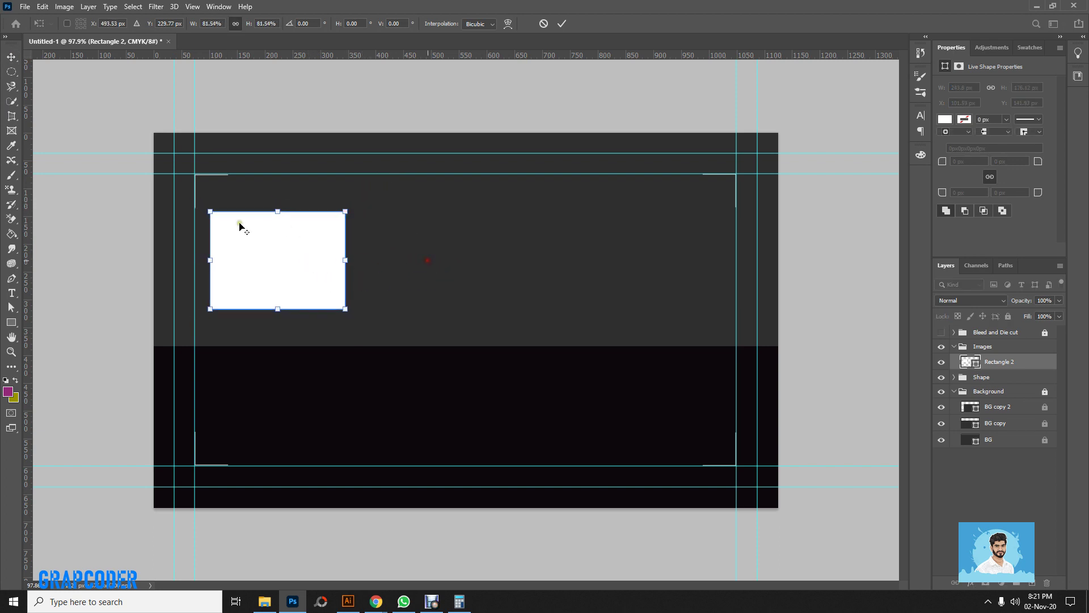
key(Return)
Duplicate the box to the right and distribute all three boxes' horizontal centers evenly
drag(263, 255, 608, 267)
shift+click(299, 267)
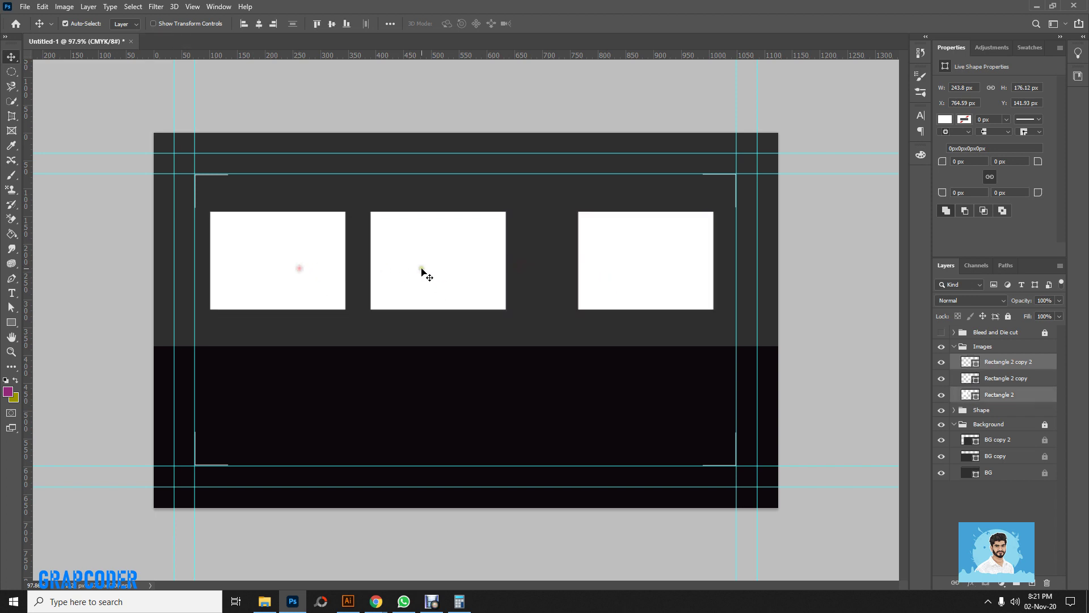
shift+click(443, 272)
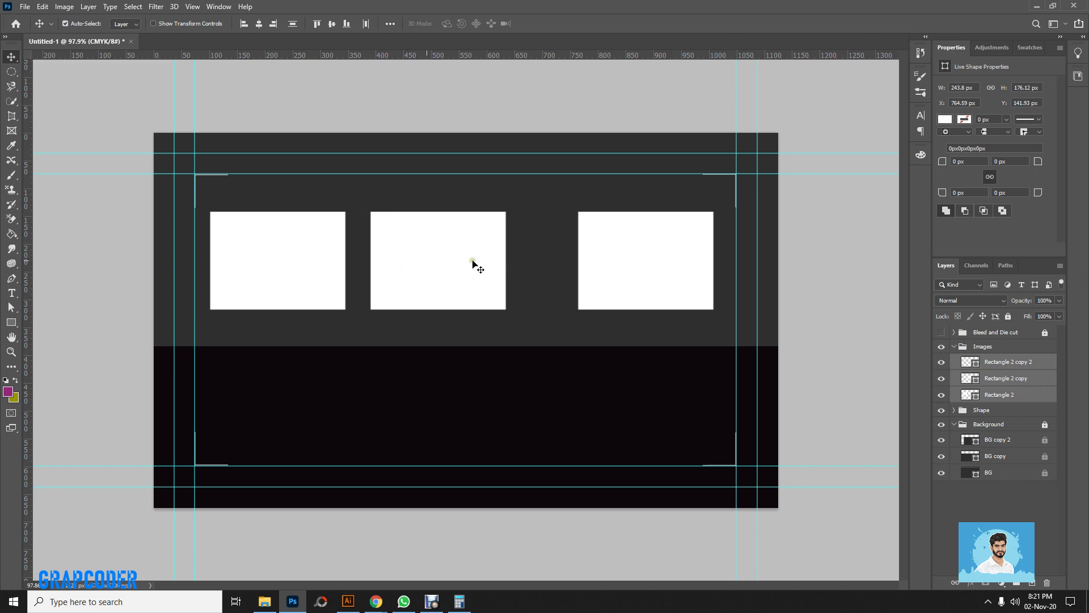
click(392, 23)
click(365, 25)
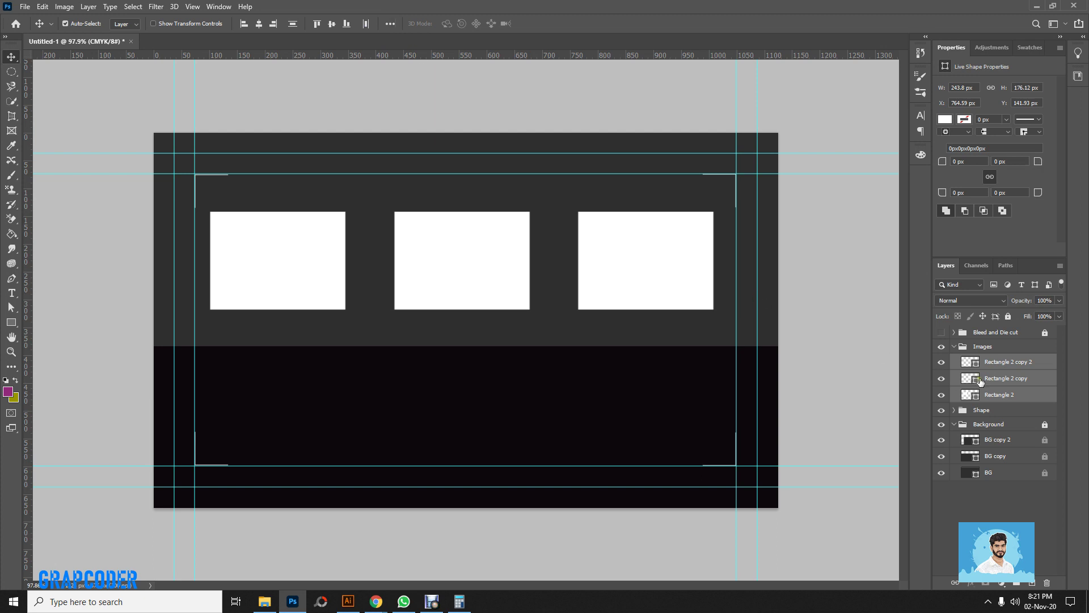
click(955, 346)
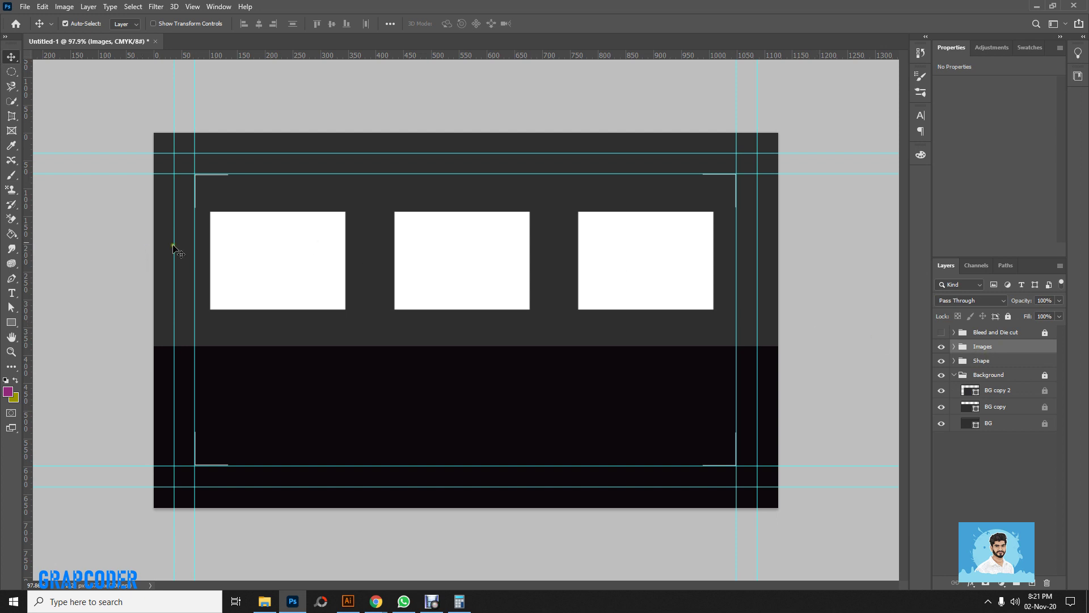
click(954, 347)
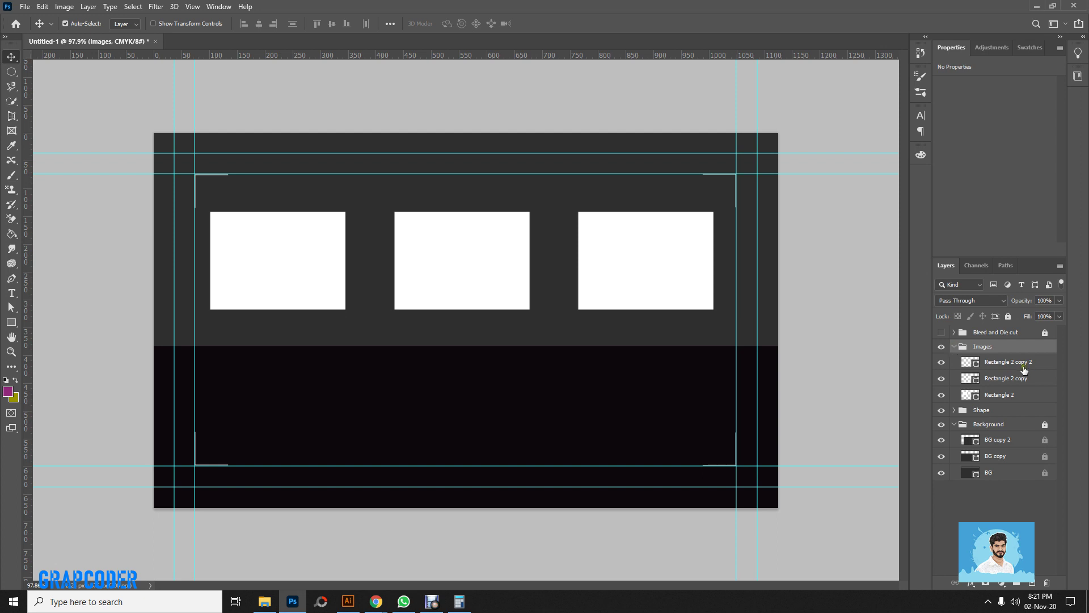
click(996, 360)
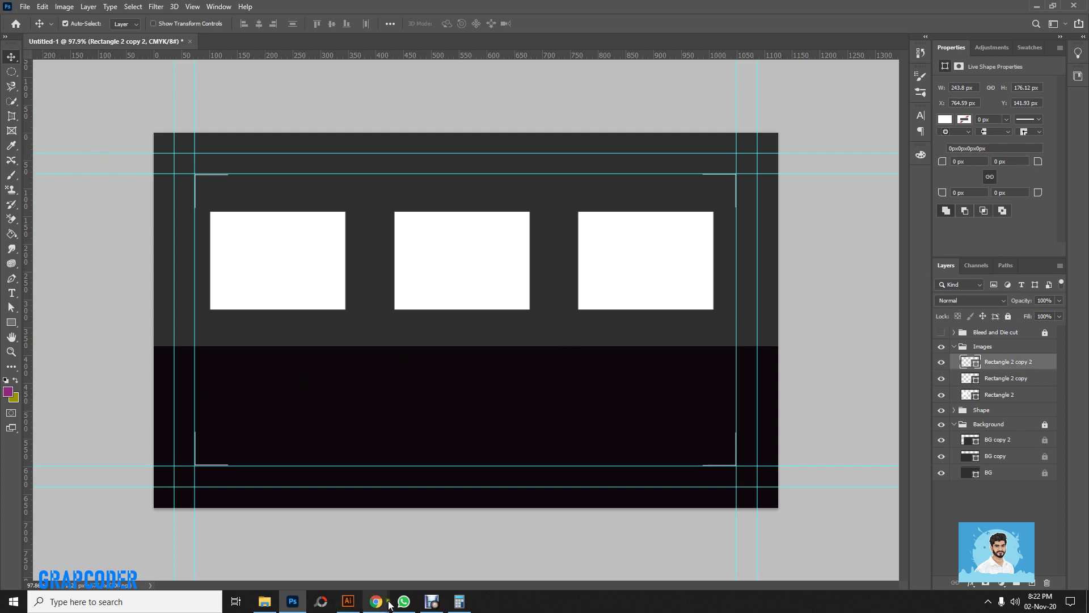
Minimize Photoshop, Meet, Illustrator and the file browser, and close Calculator
click(1036, 6)
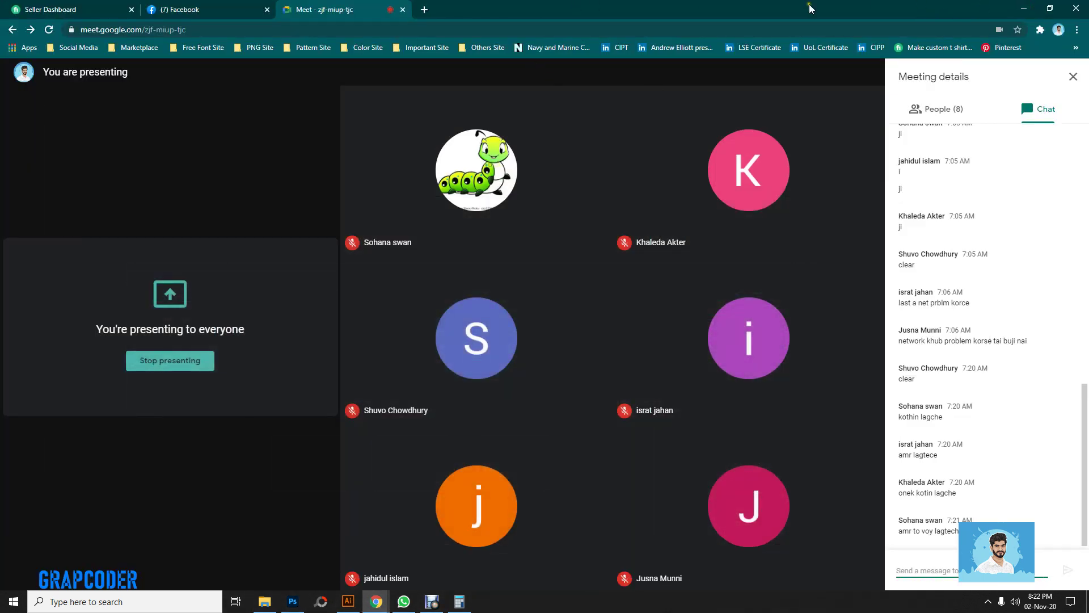
click(1024, 10)
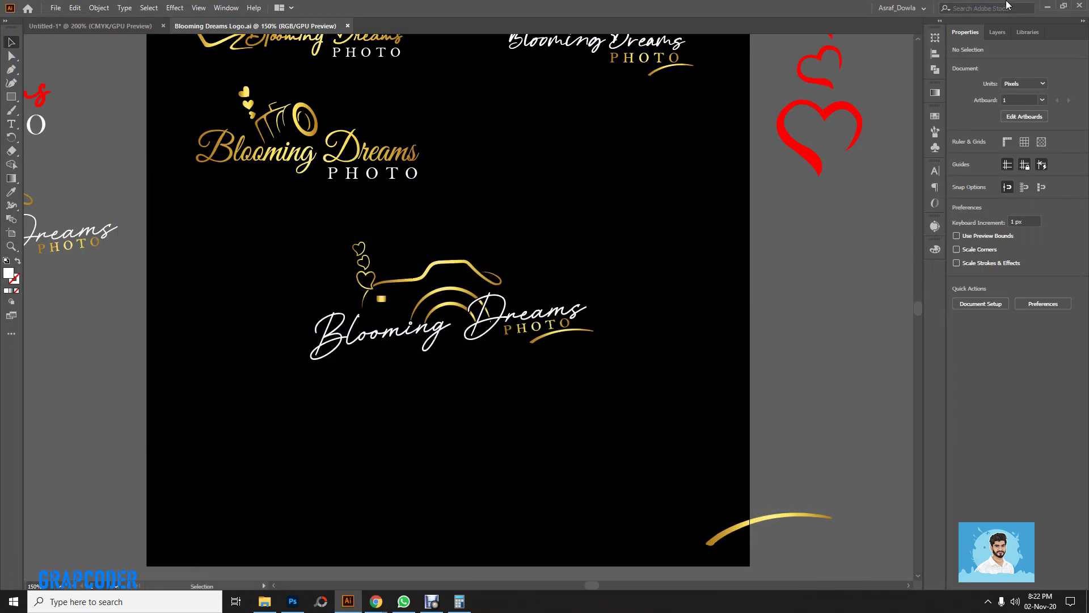
click(1048, 6)
click(1031, 7)
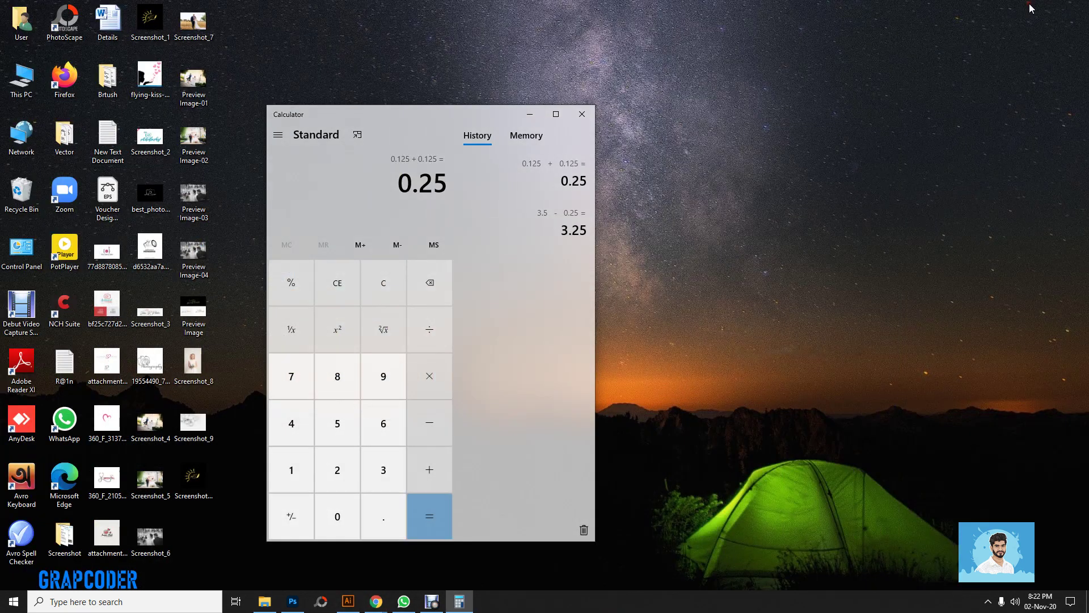
click(582, 115)
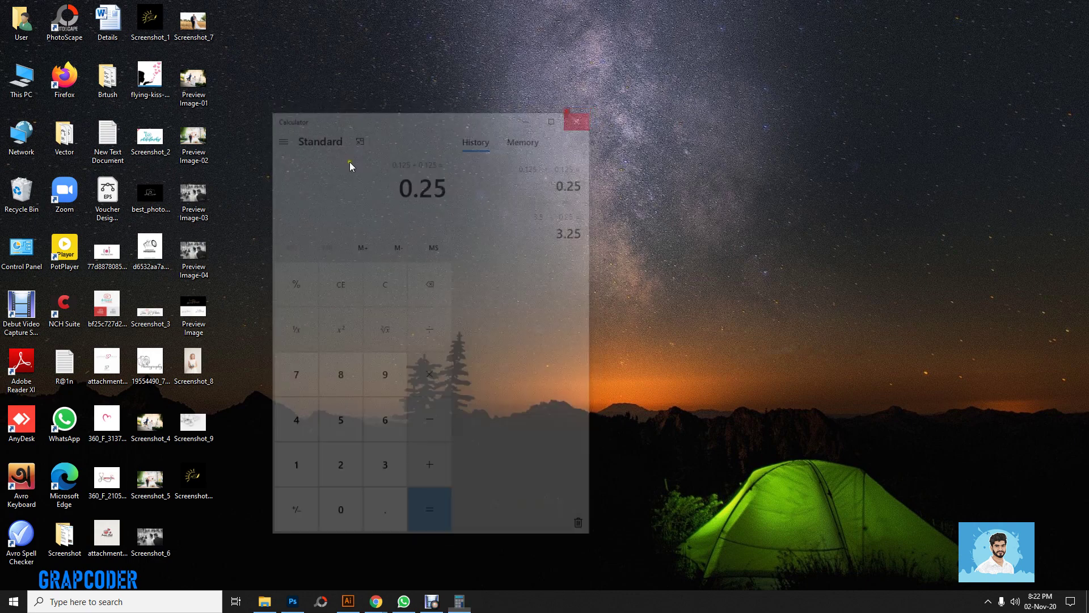
Open Screenshot_7 in Photos and step through the wedding photos
double_click(195, 29)
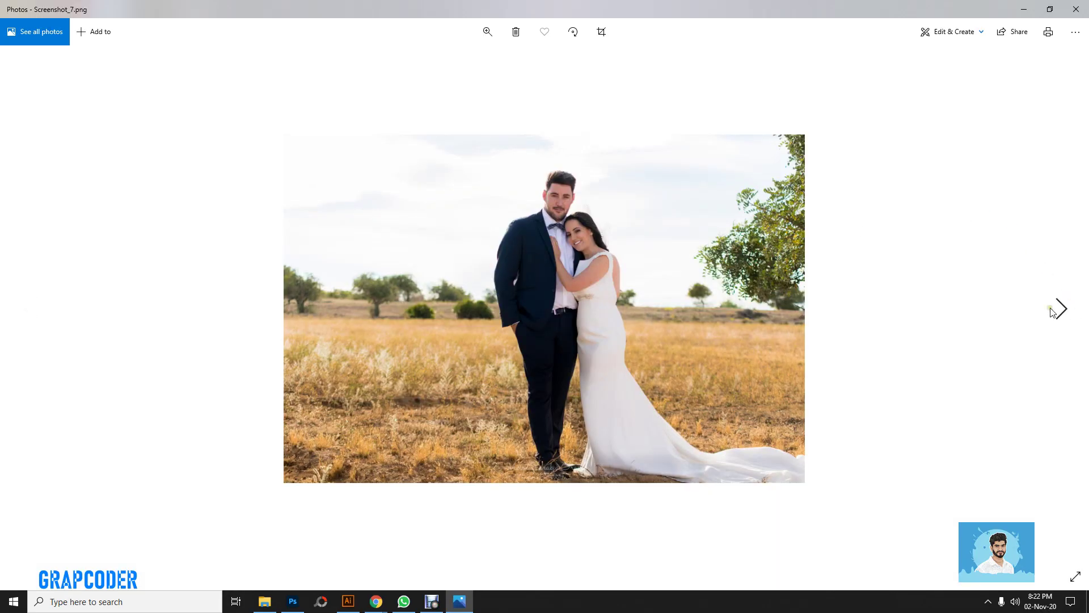
click(1060, 309)
click(1058, 310)
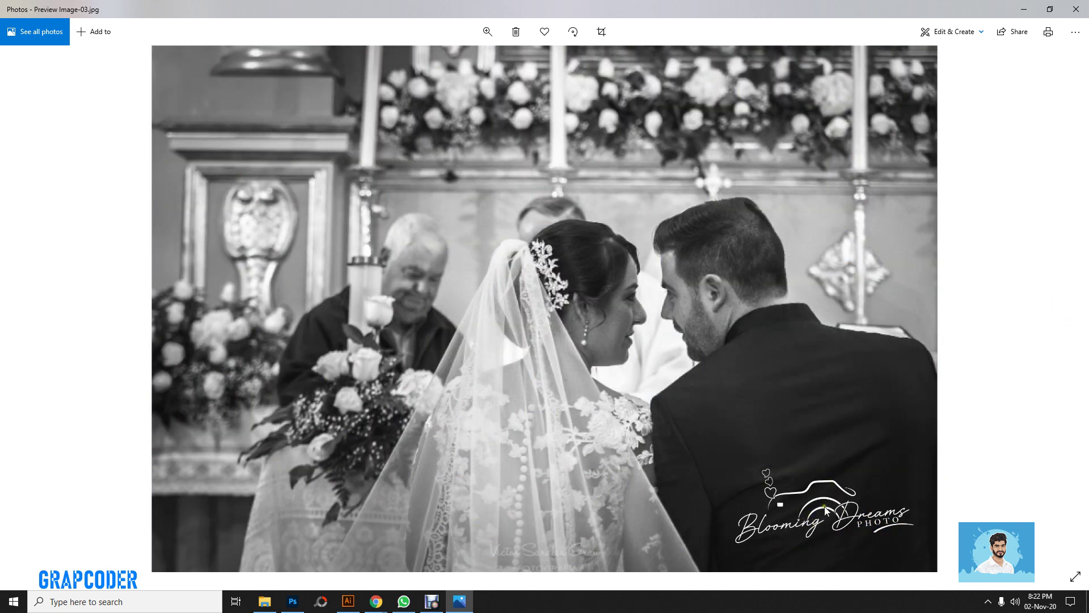
click(1058, 318)
click(1058, 318)
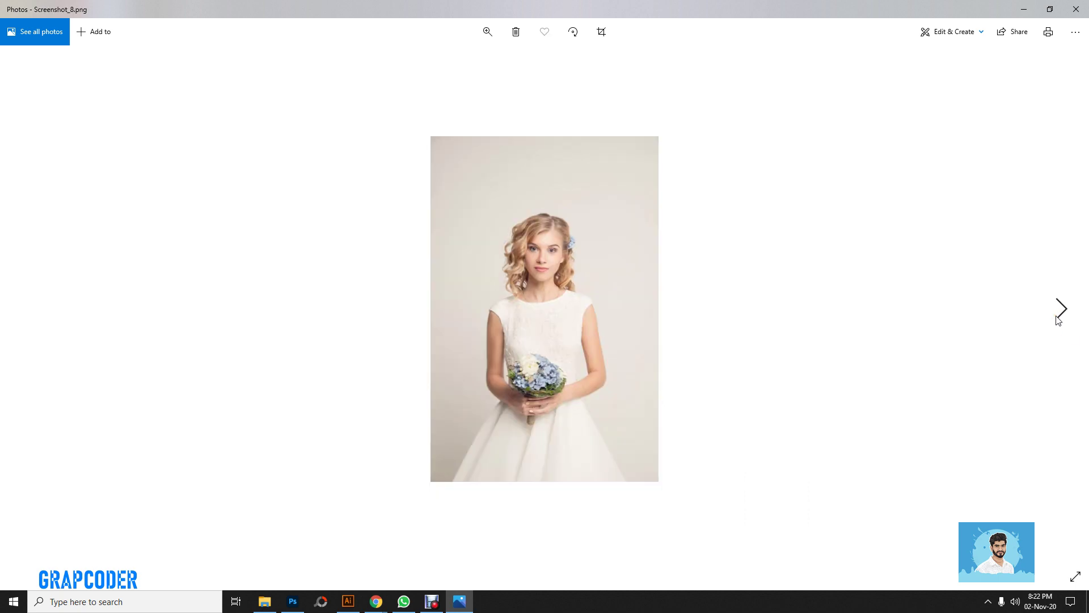
click(1058, 317)
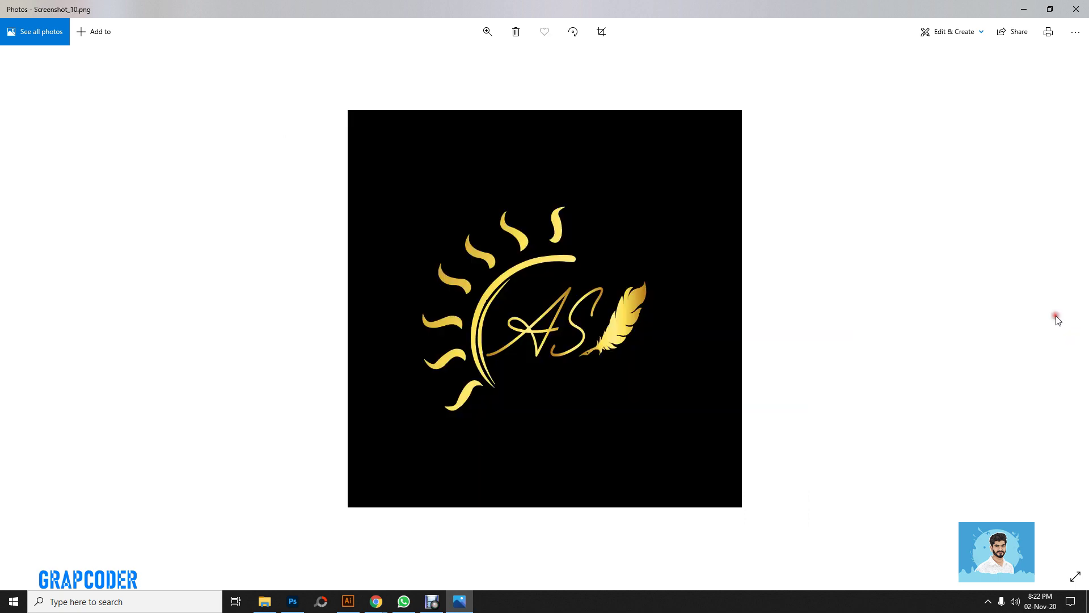
click(1078, 10)
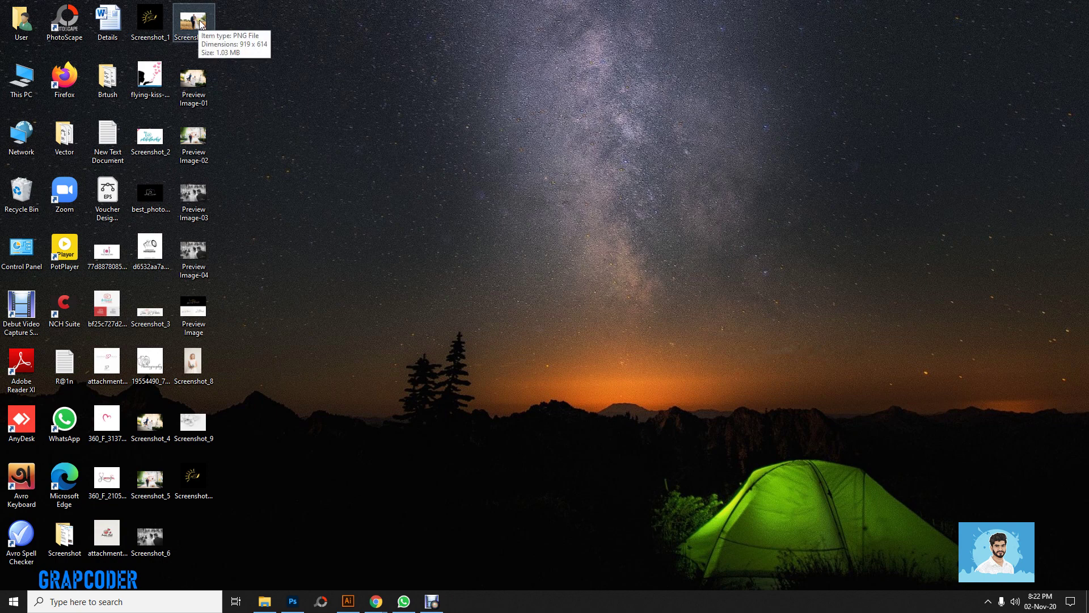
Reopen Screenshot_7, browse the wedding photos again, then close Photos
double_click(209, 34)
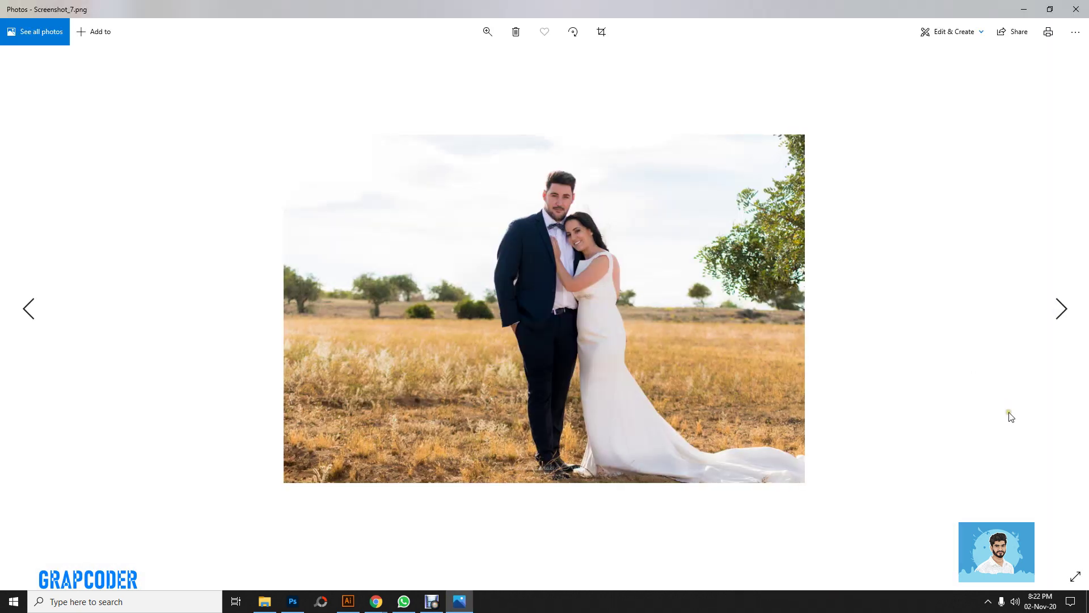
click(1060, 310)
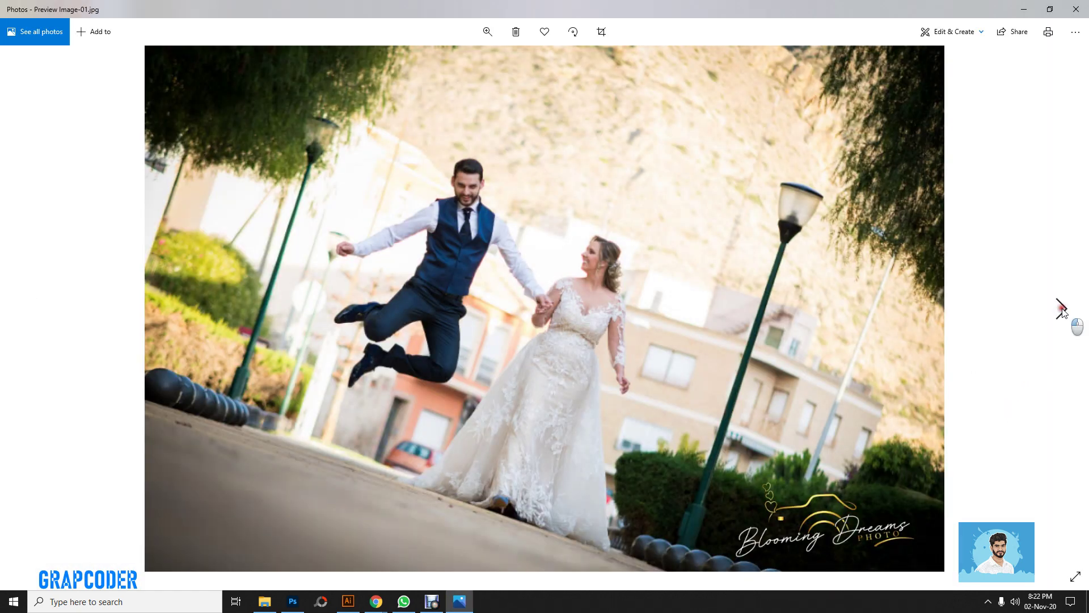
click(1061, 309)
click(1061, 309)
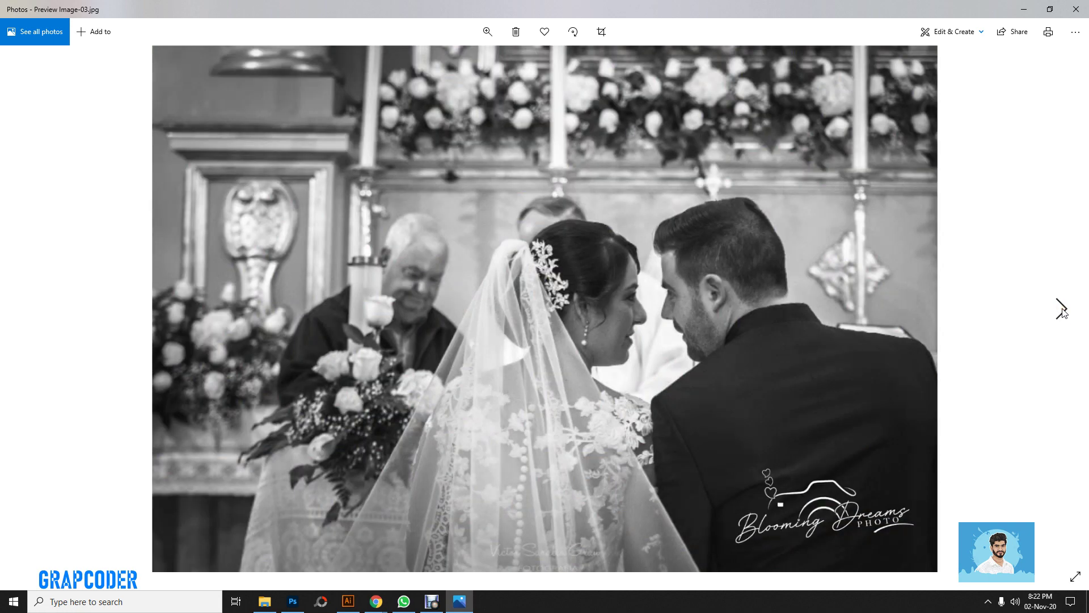
click(1076, 9)
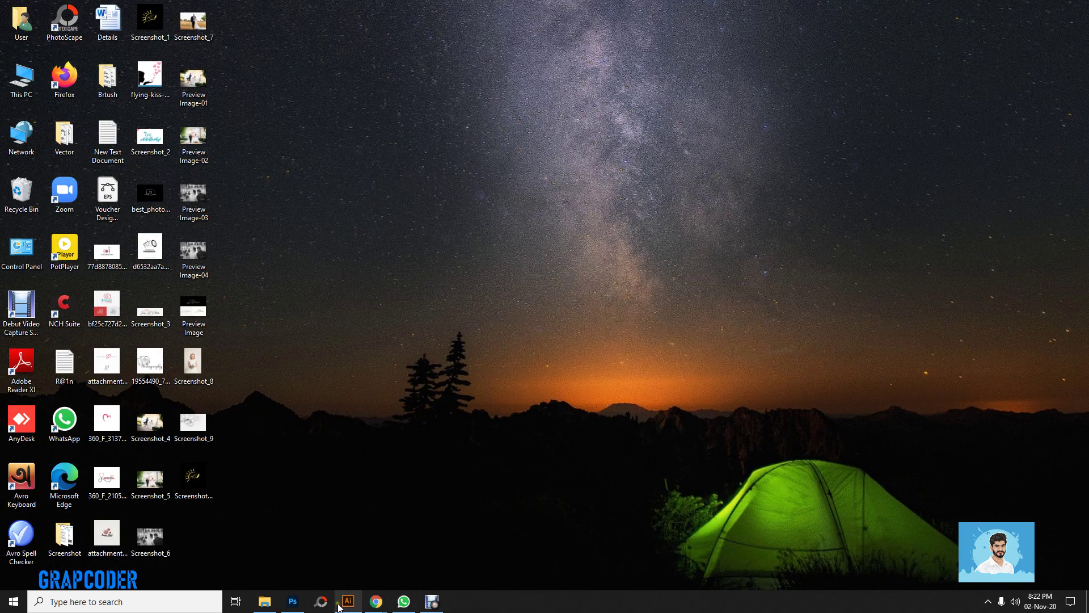
Place Preview Image-01 from the Desktop into the layout via File > Place Embedded
click(293, 602)
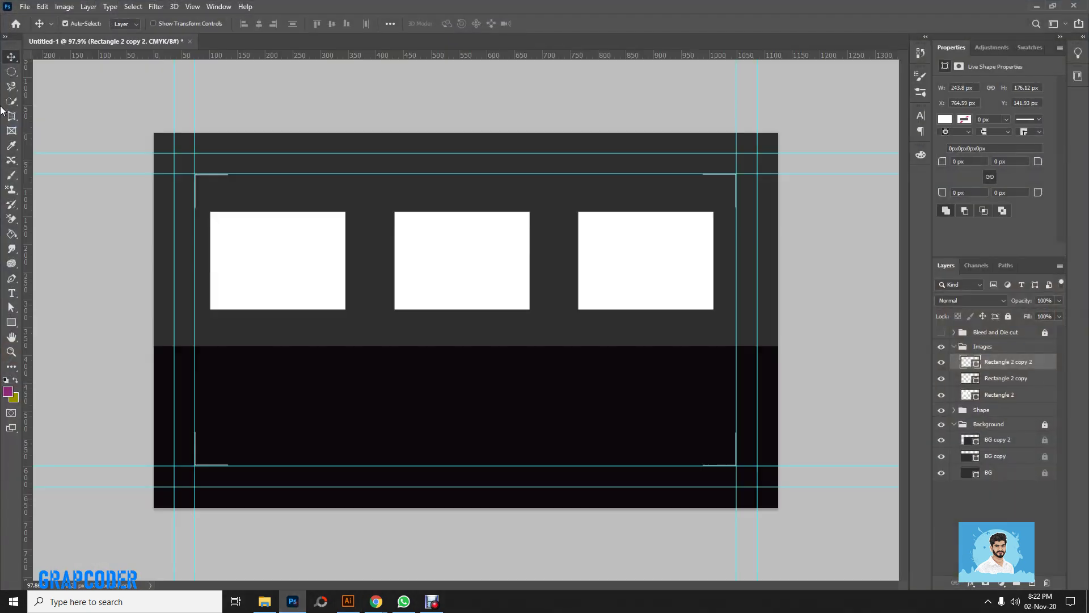
click(25, 7)
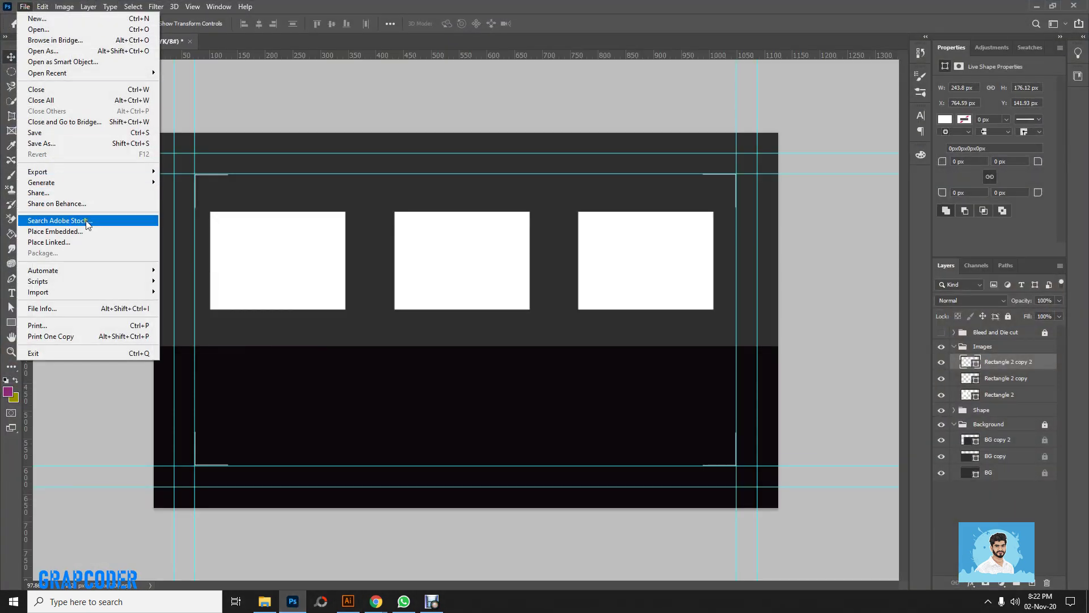
click(64, 232)
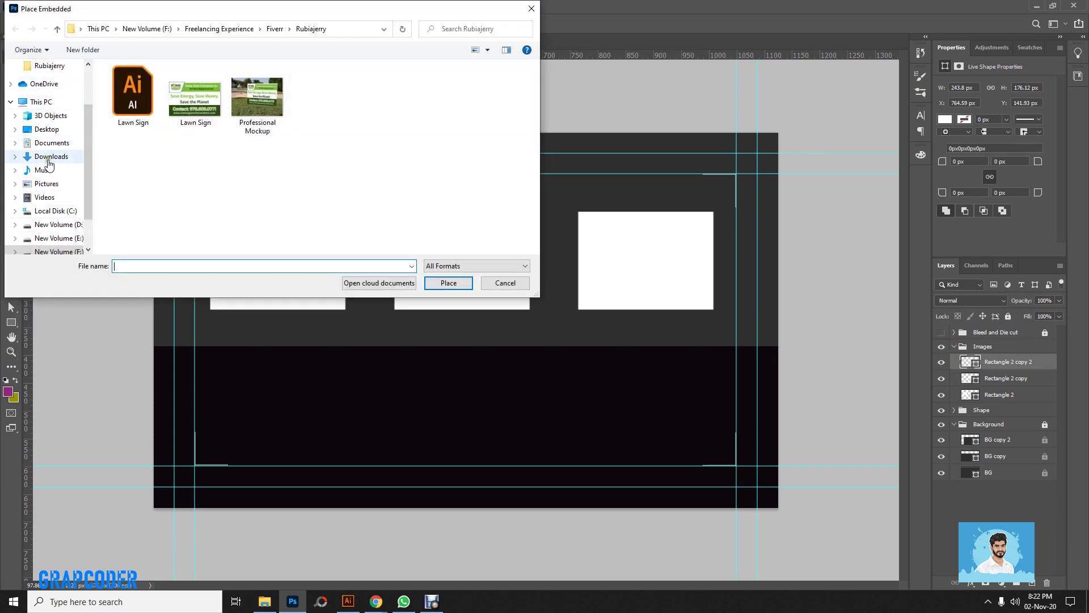
click(49, 159)
click(46, 130)
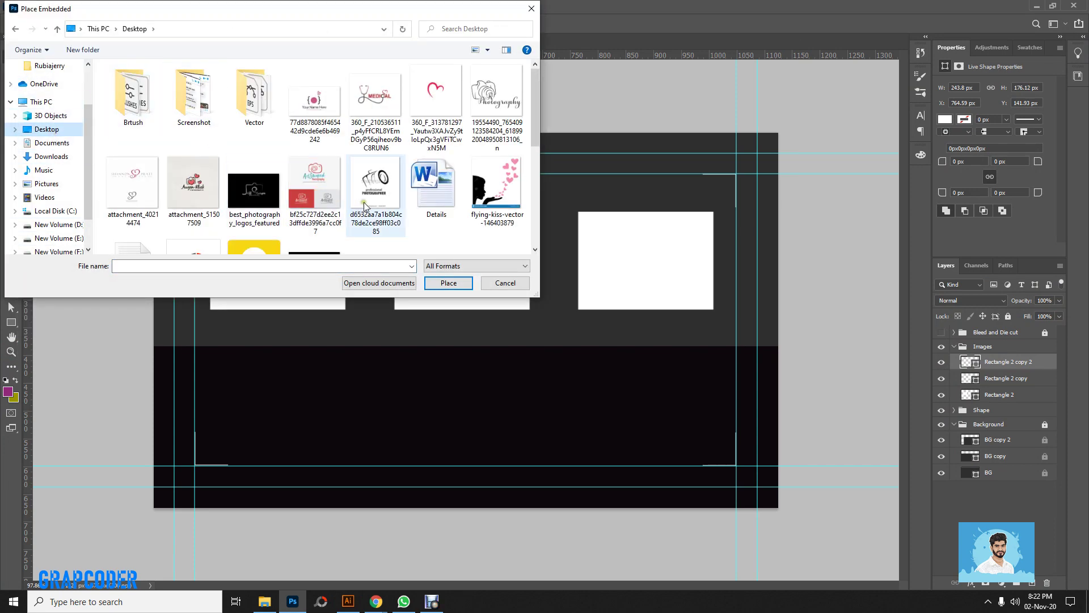
scroll(369, 197, down, 1)
click(375, 218)
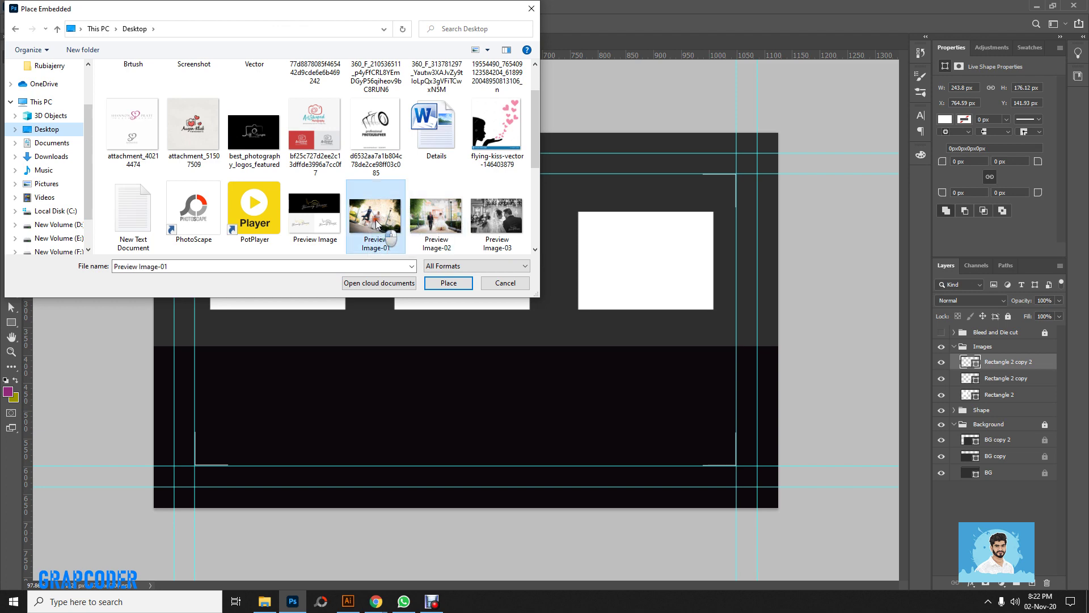
click(451, 285)
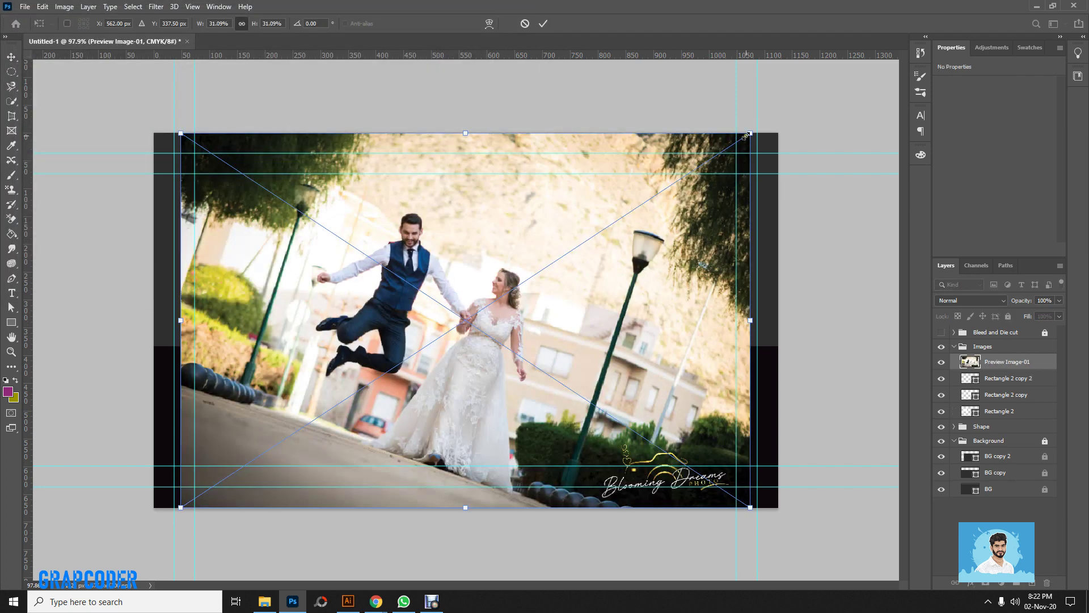
Shrink the placed photo, move it over the left frame, and attempt clipping it
mouse_move(745, 136)
mouse_down()
mouse_move(537, 292)
mouse_move(432, 296)
mouse_move(327, 267)
mouse_up()
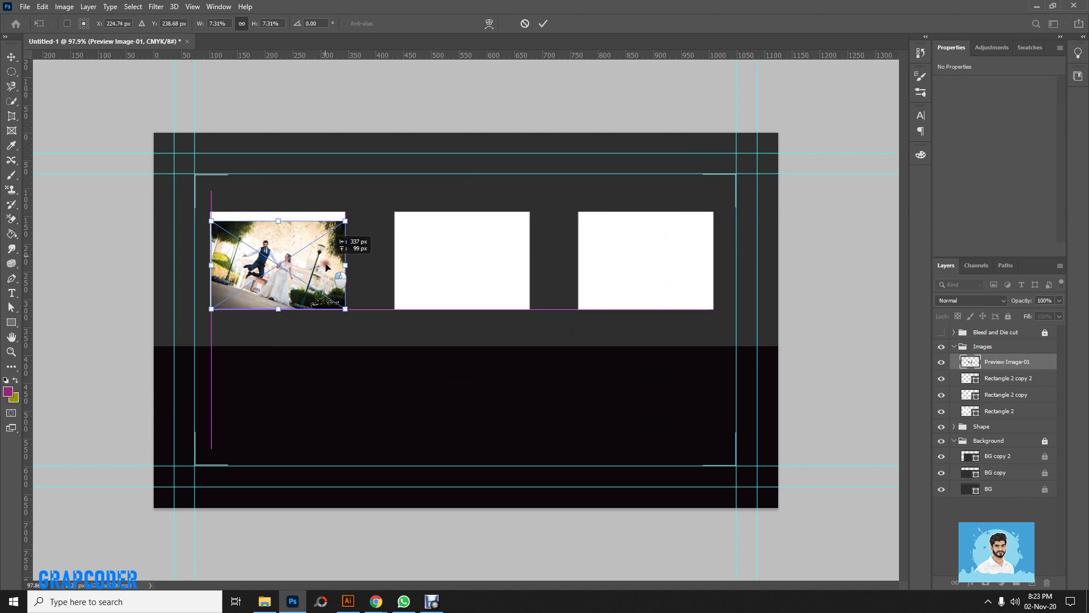
drag(327, 267, 337, 253)
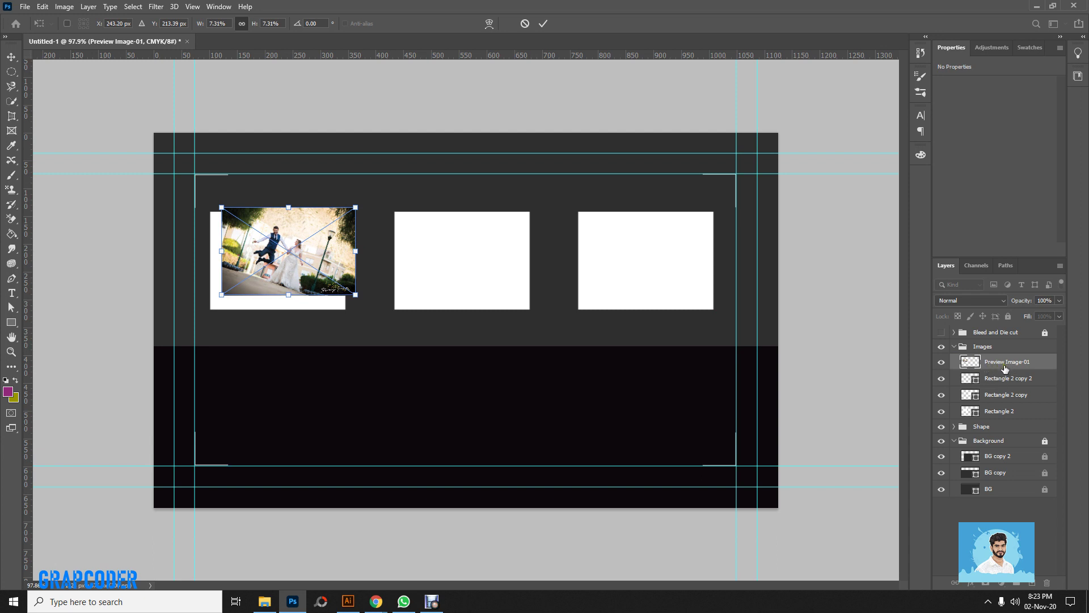
key(Return)
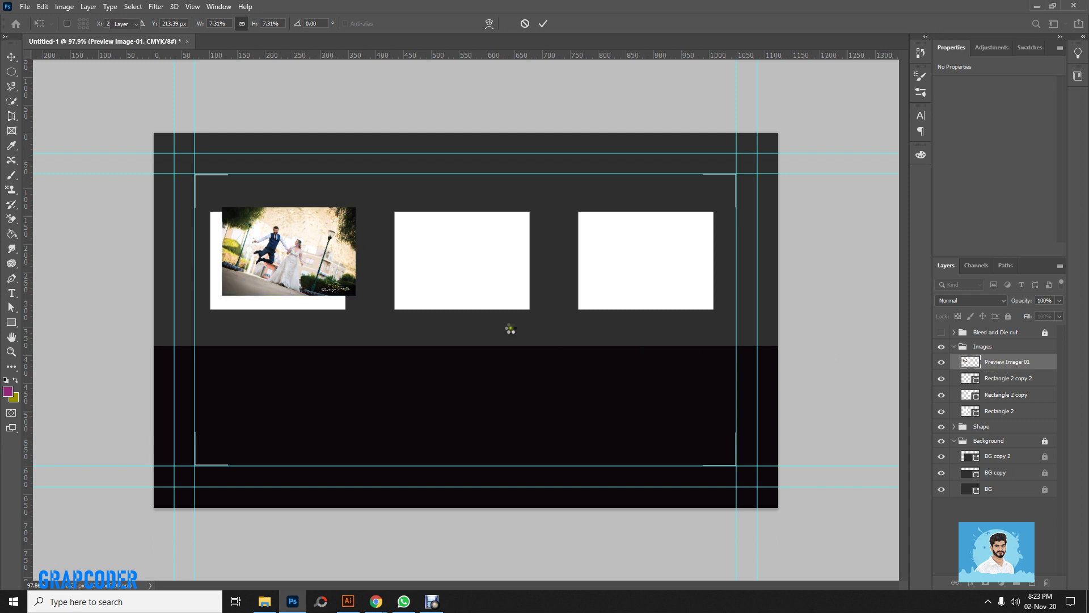
drag(997, 374, 994, 365)
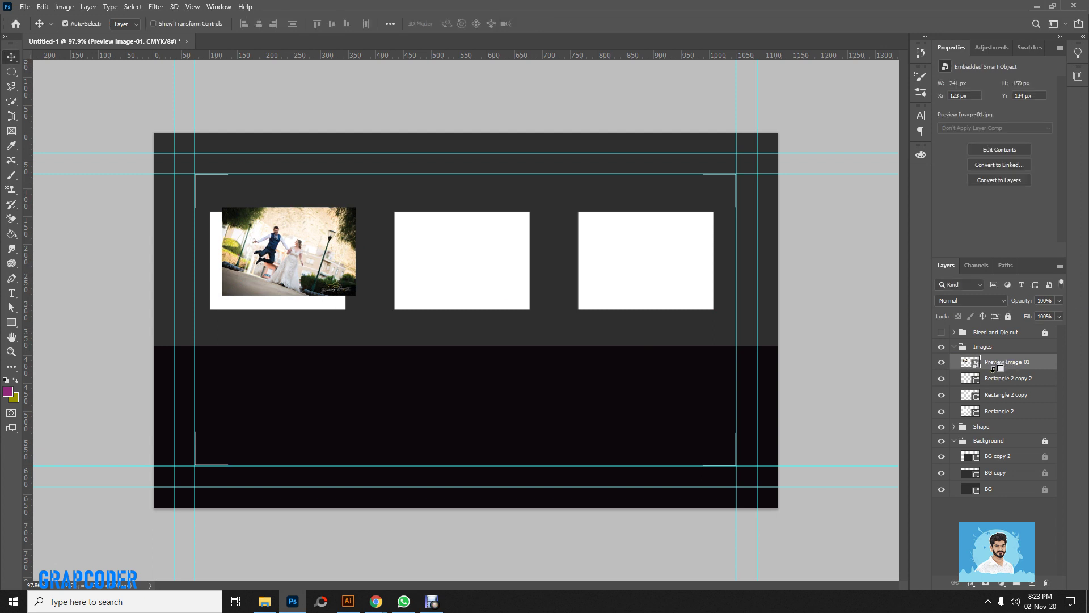
alt+click(993, 369)
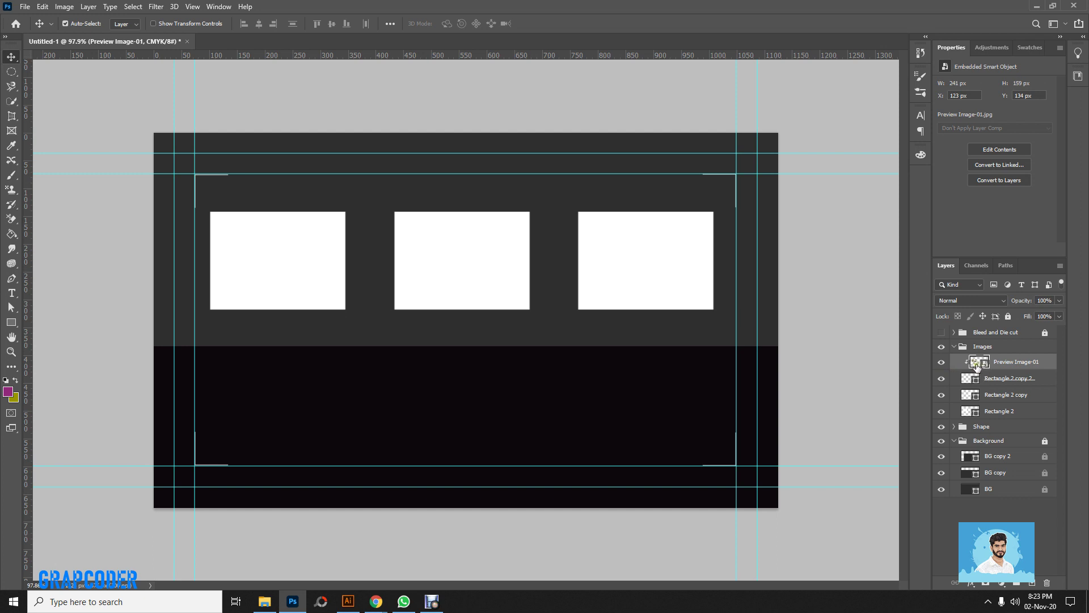
click(944, 379)
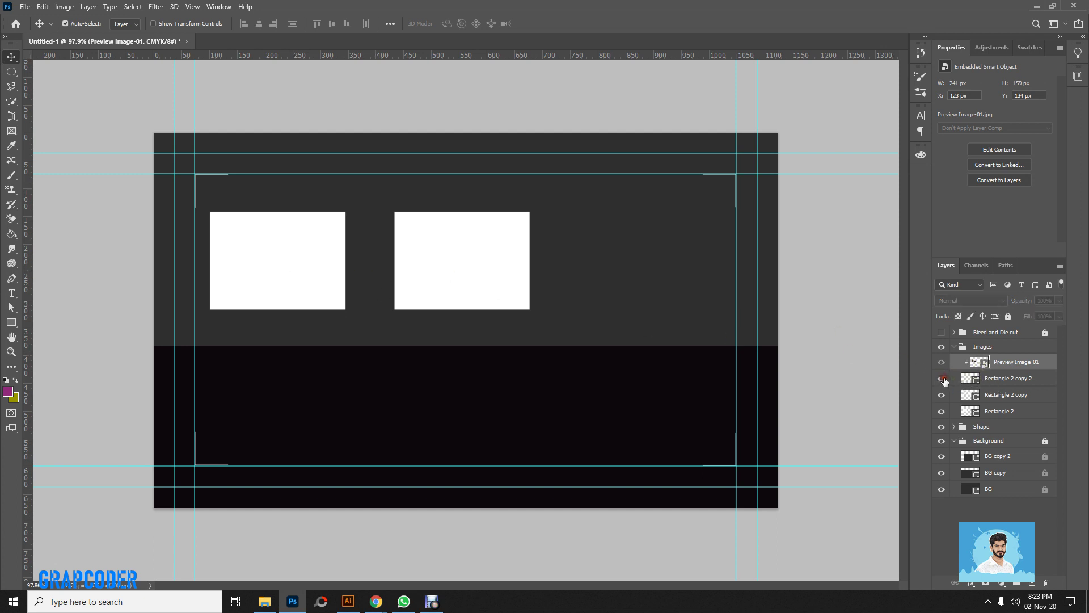
click(943, 379)
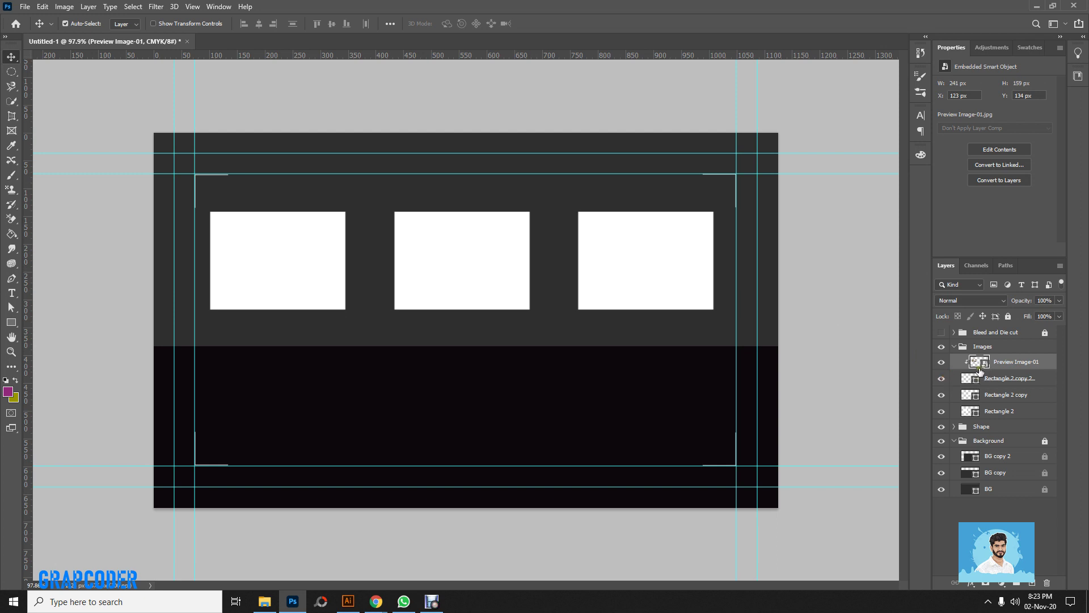
click(942, 378)
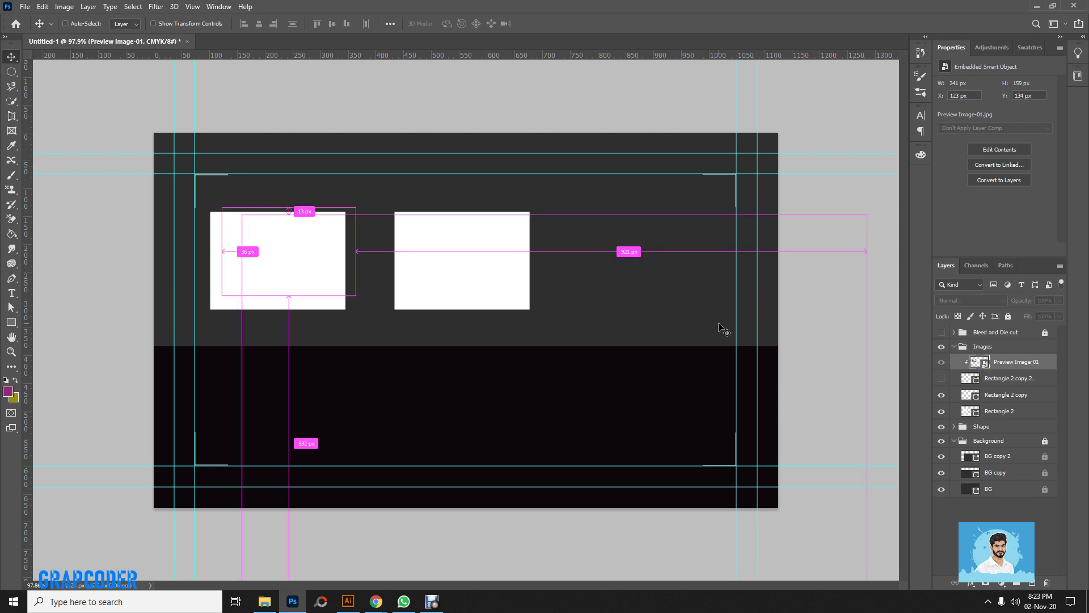
key(Return)
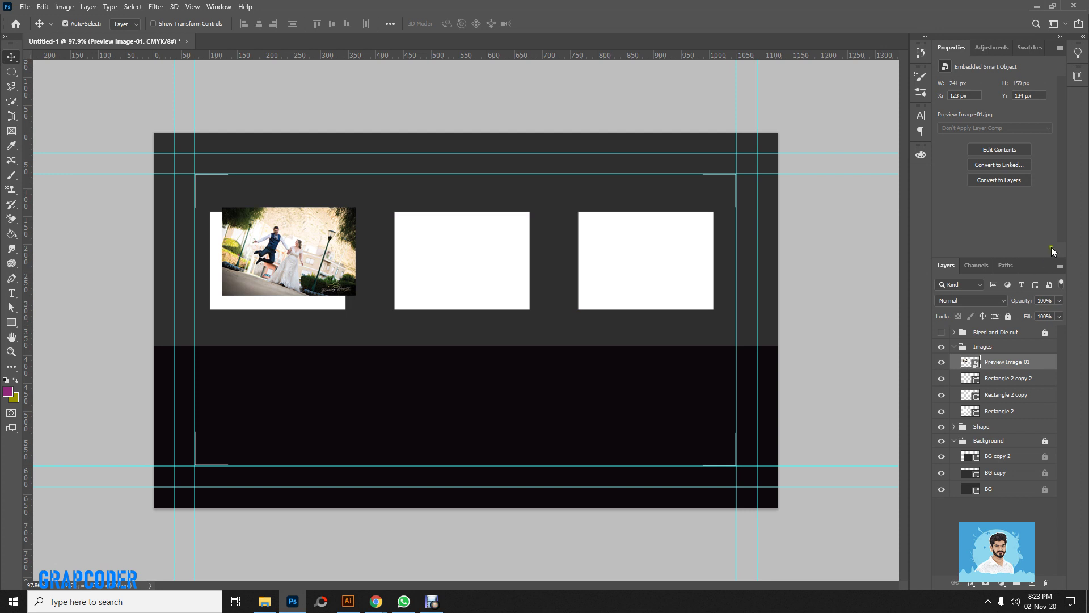
Clip the photo to Rectangle 2 and enlarge it to fill the left frame
mouse_move(340, 251)
mouse_down()
mouse_move(353, 264)
mouse_move(359, 244)
mouse_up()
click(234, 282)
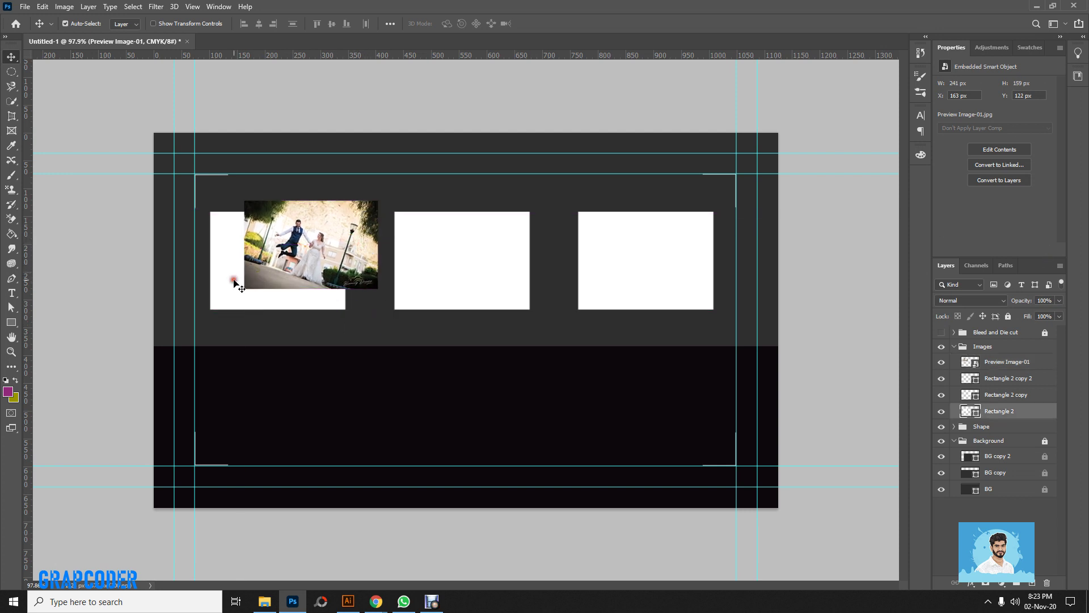
drag(1007, 362, 1008, 397)
alt+click(1001, 402)
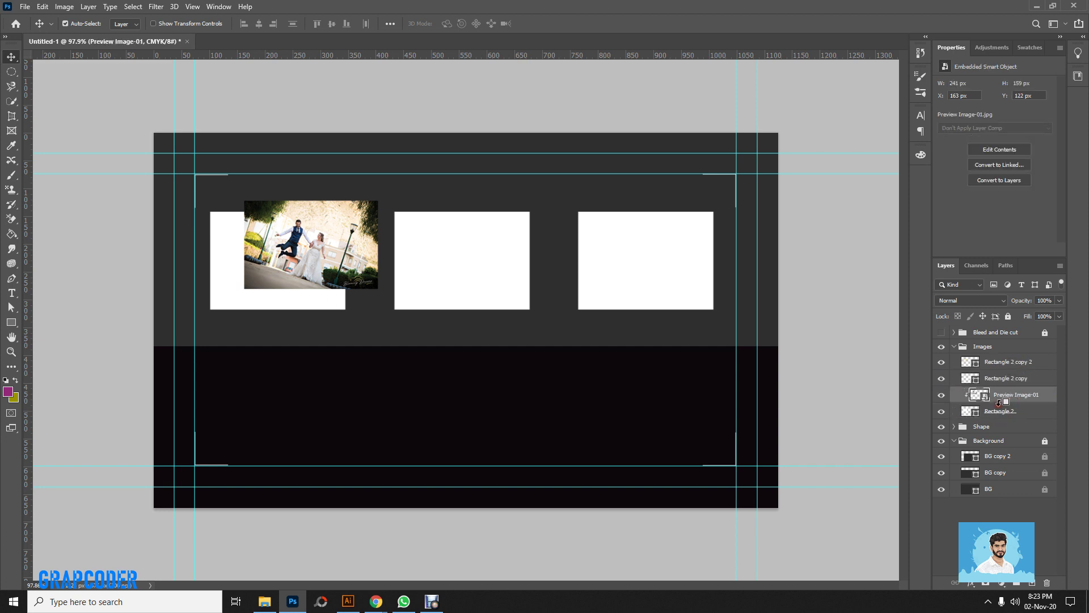
drag(295, 254, 271, 265)
key(ctrl+t)
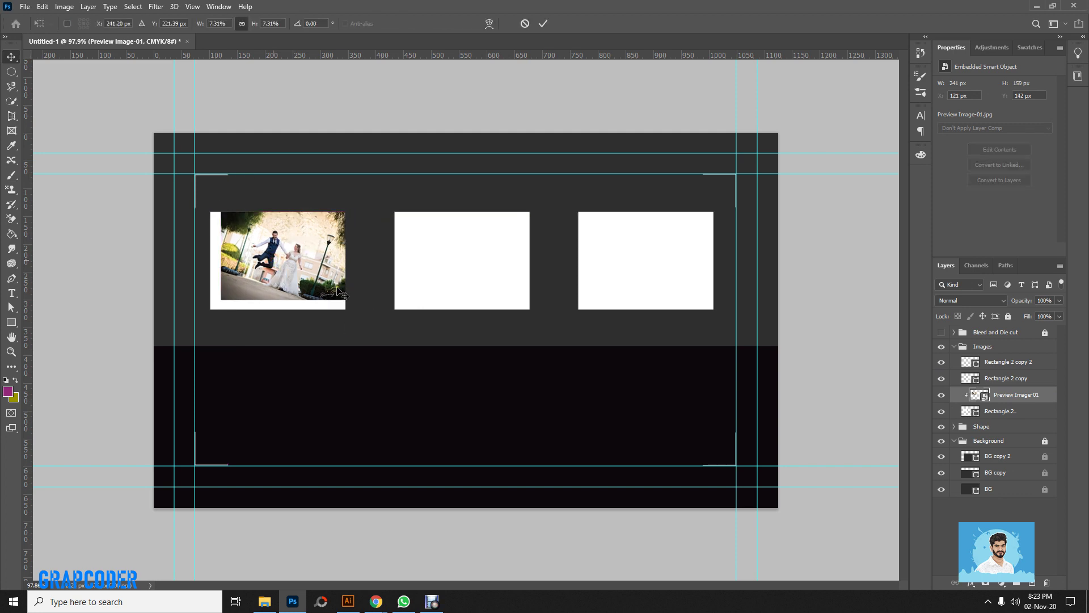
drag(354, 300, 371, 310)
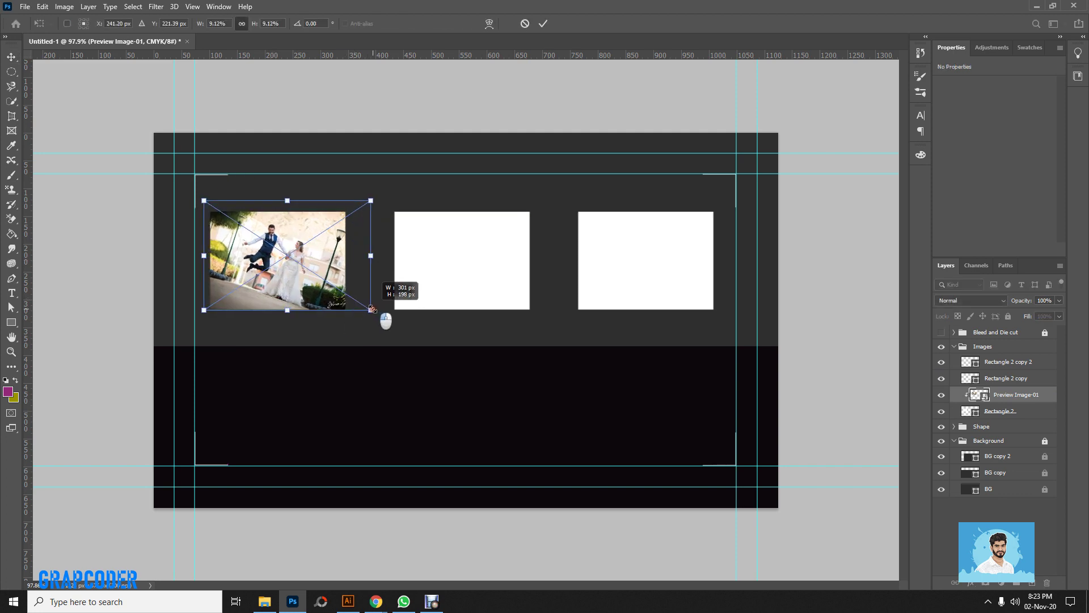
drag(322, 278, 311, 285)
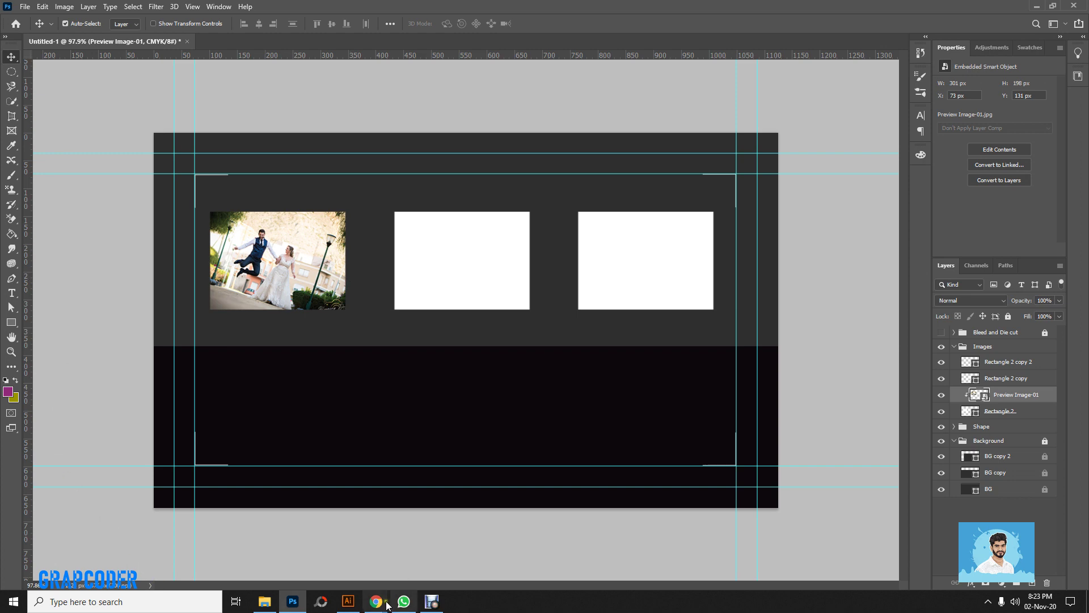
mouse_move(376, 601)
click(326, 549)
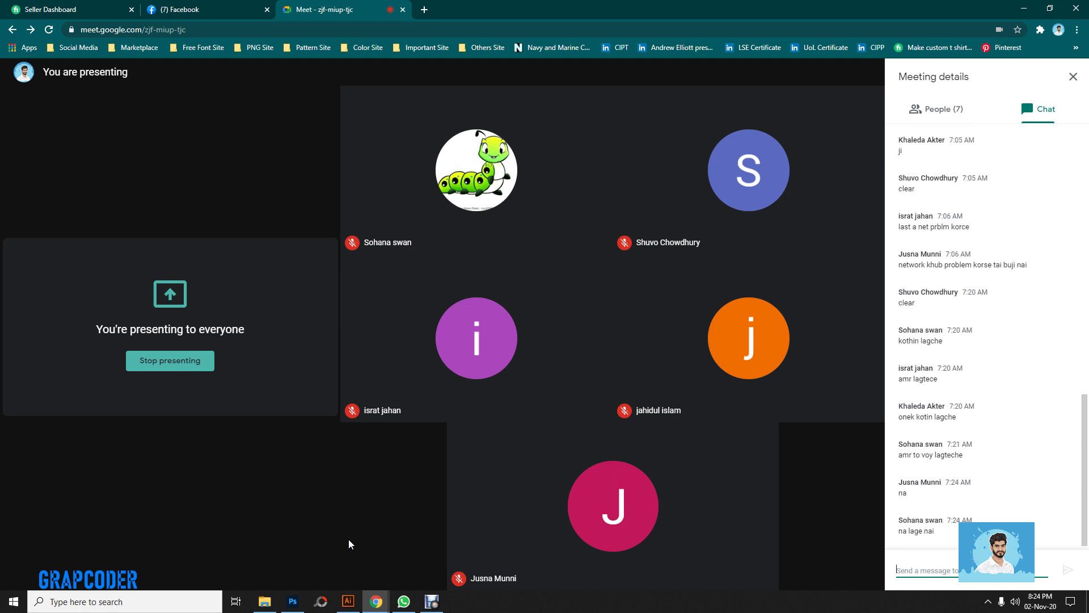
click(1027, 8)
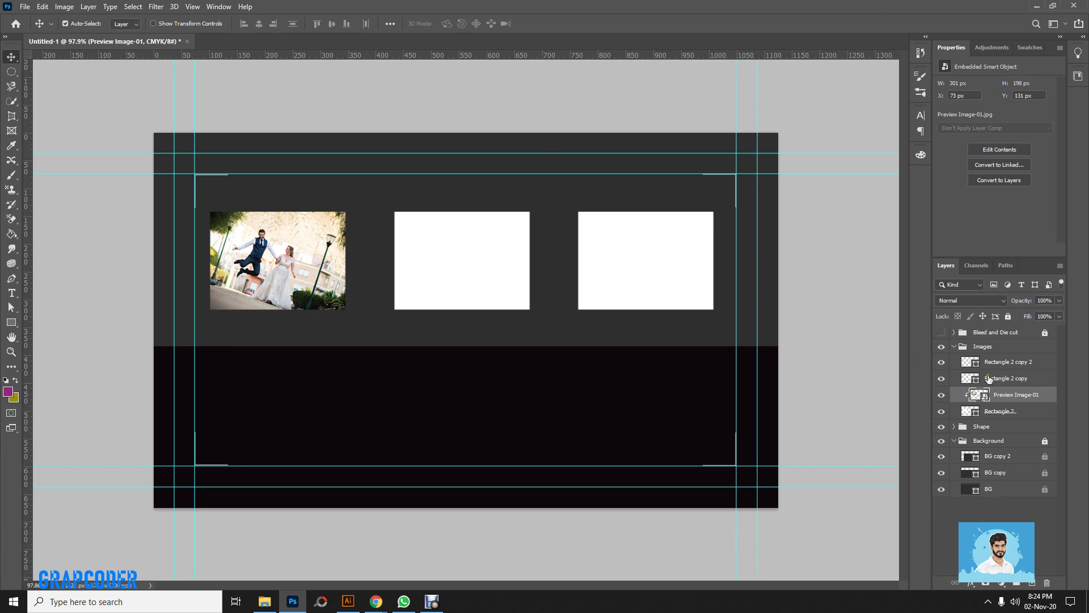
Delete the wedding photo layer so every frame is white again
key(Delete)
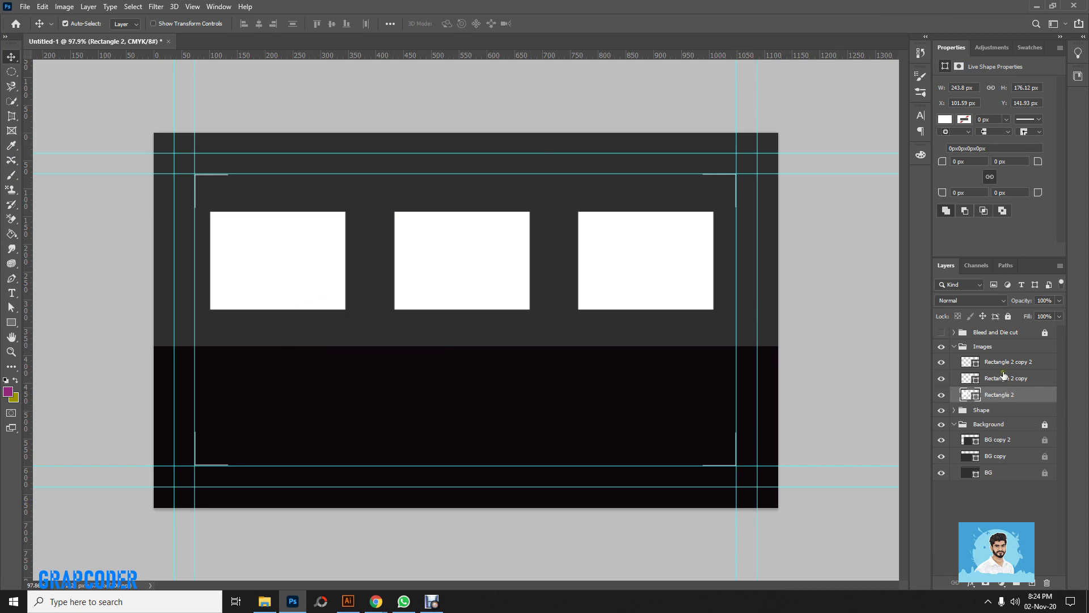
click(942, 362)
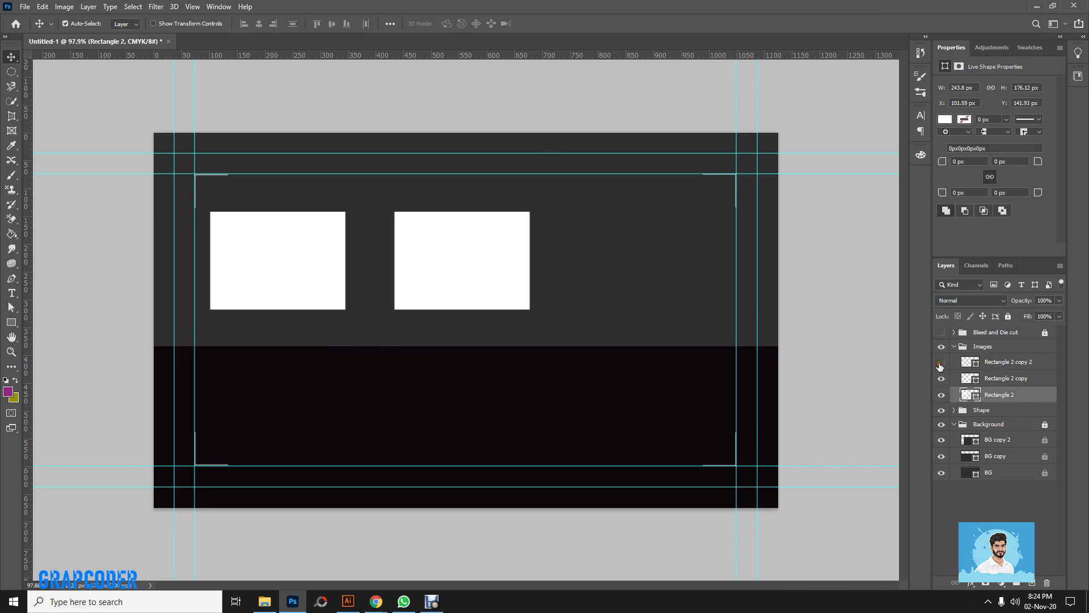
click(942, 362)
Reorder frame layers: Rectangle 2 on top, Rectangle 2 copy above Rectangle 2 copy 2
drag(999, 395, 999, 355)
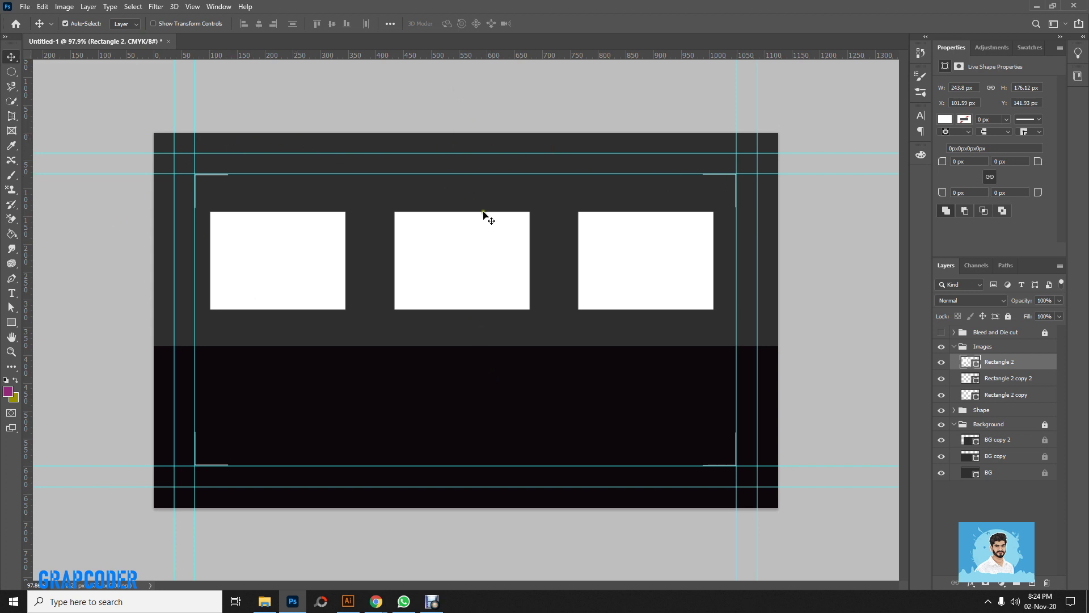
drag(1001, 394, 998, 379)
click(942, 378)
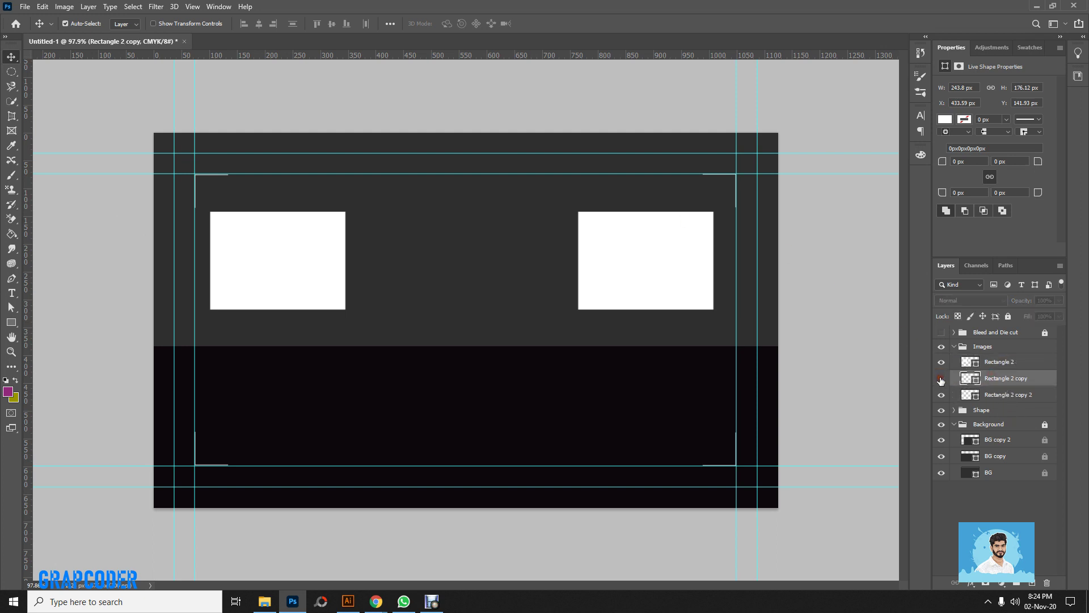
click(941, 379)
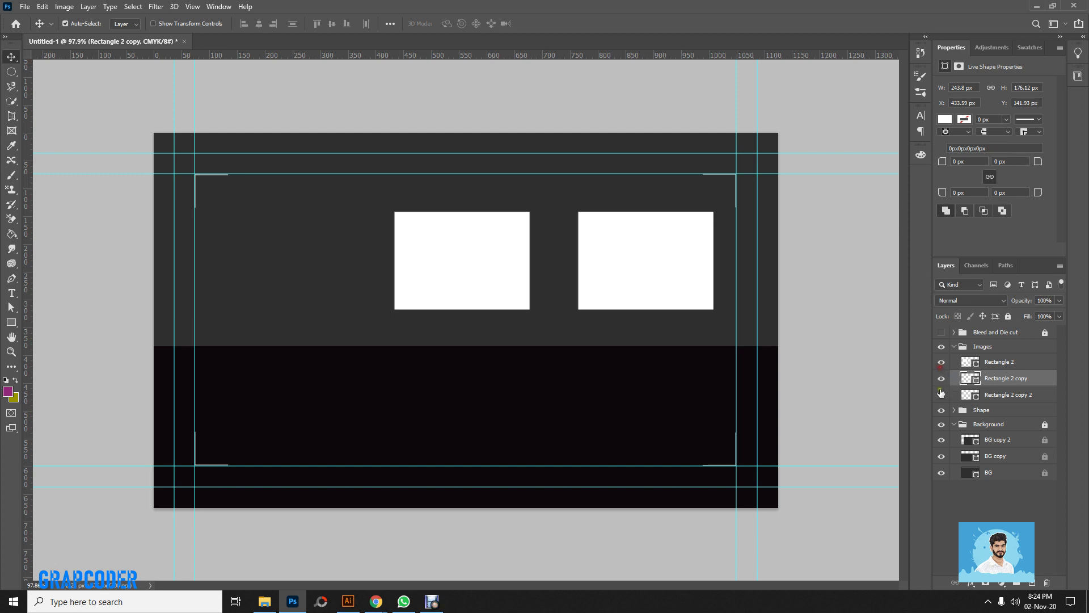
click(941, 362)
click(941, 395)
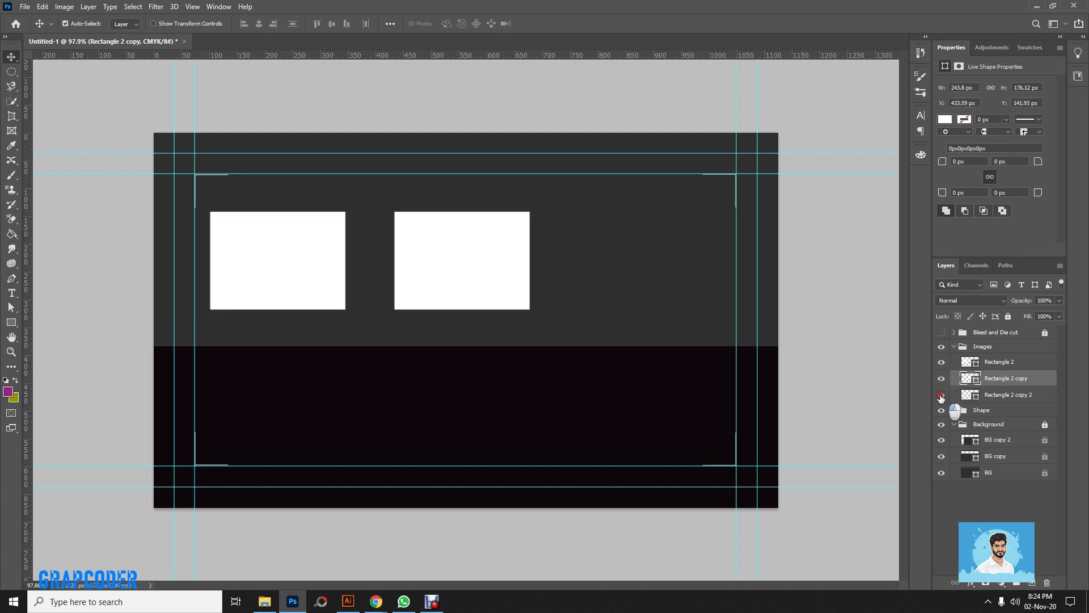
click(1000, 362)
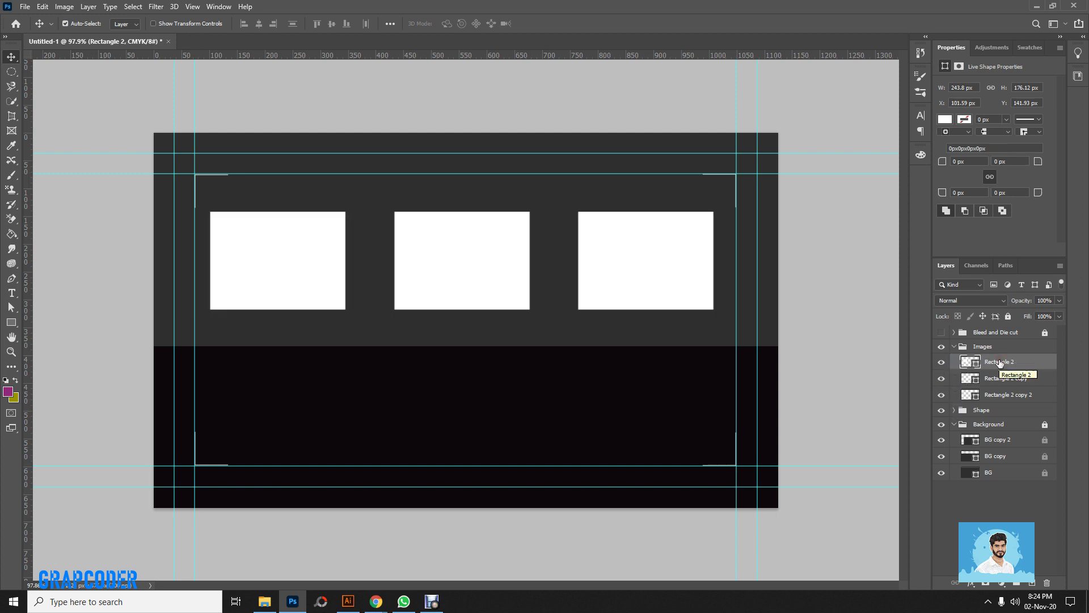
right_click(1000, 363)
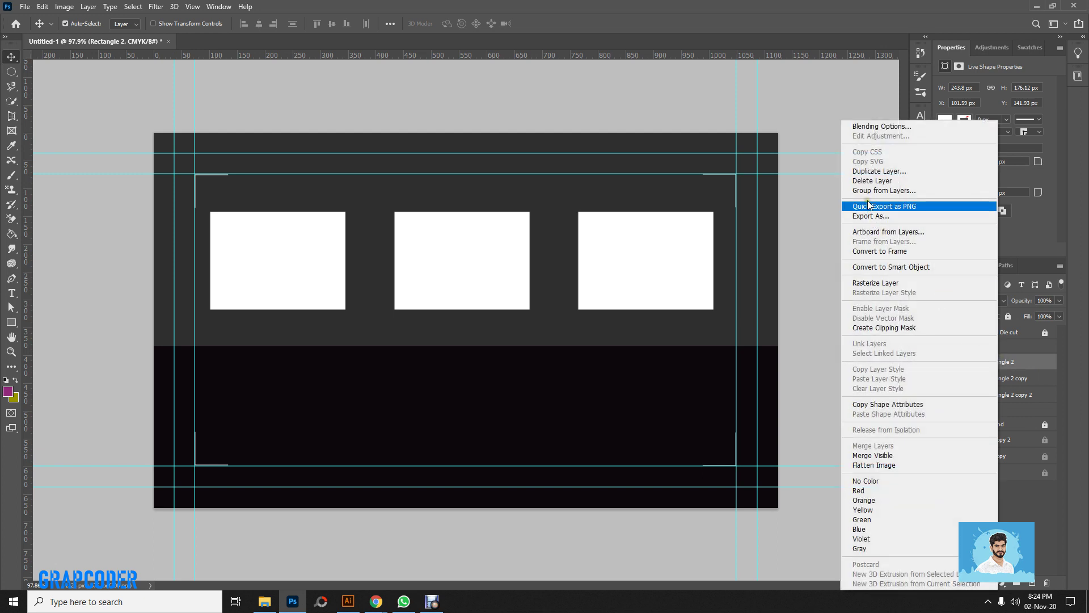
click(867, 283)
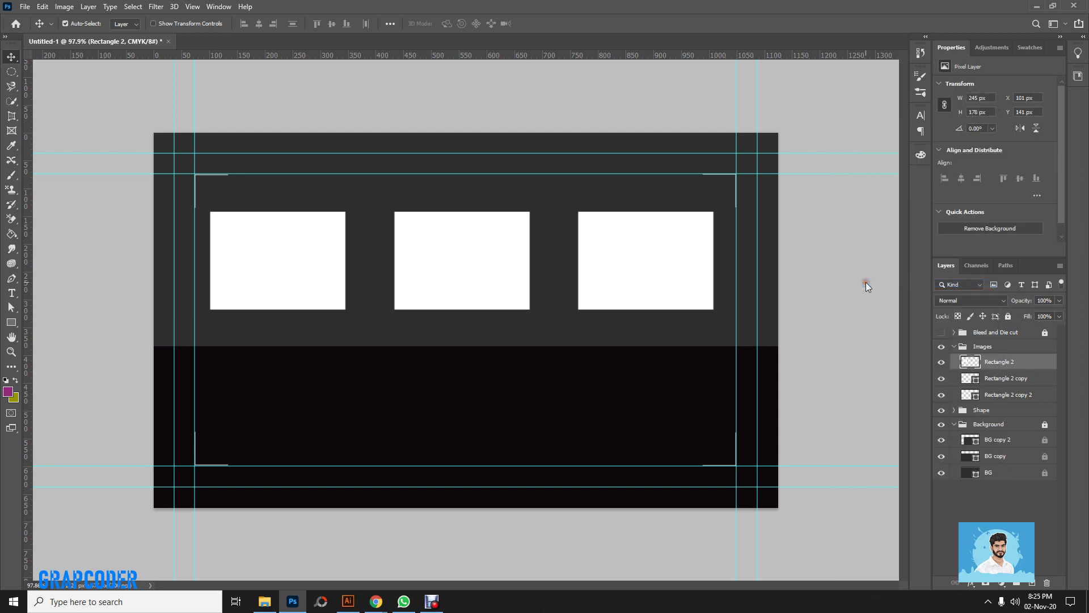
right_click(1002, 363)
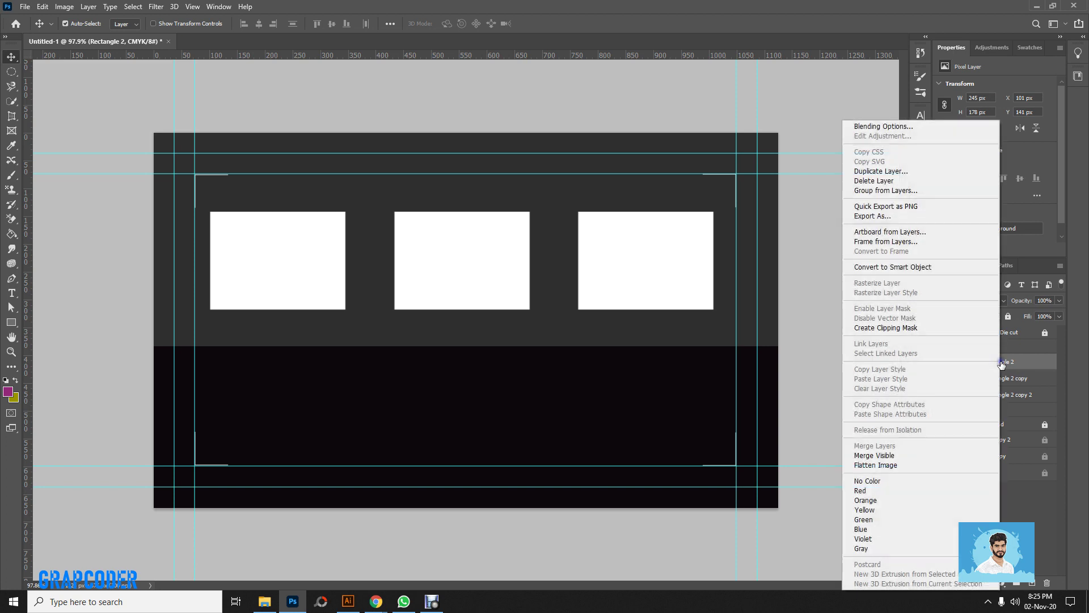
click(913, 269)
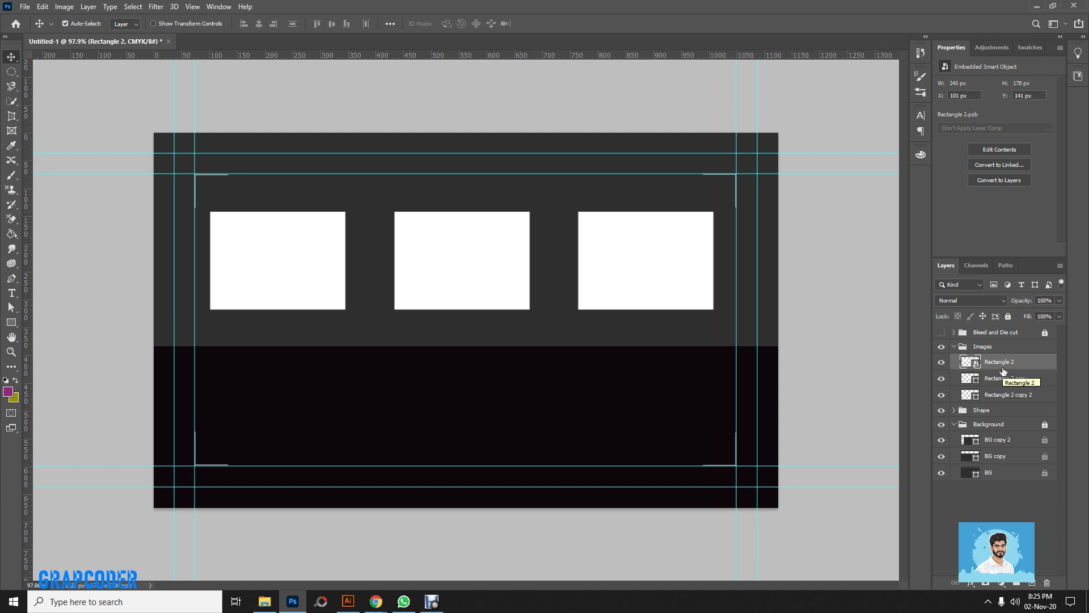
key(ctrl)
click(1003, 371)
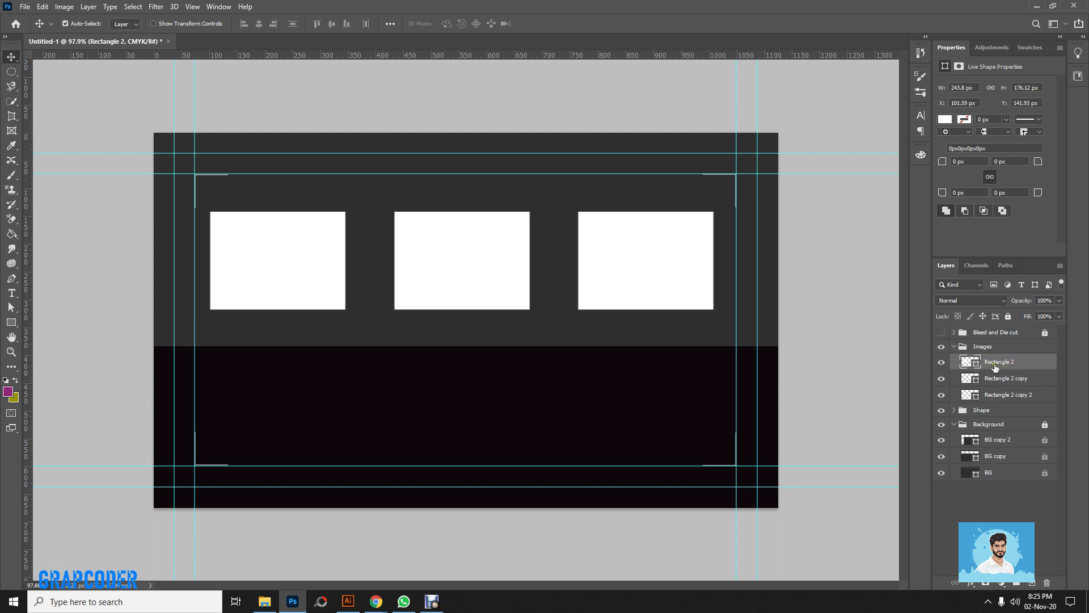
Duplicate the Rectangle 2 frame layer and rename the original Shape-01
key(ctrl)
key(ctrl+j)
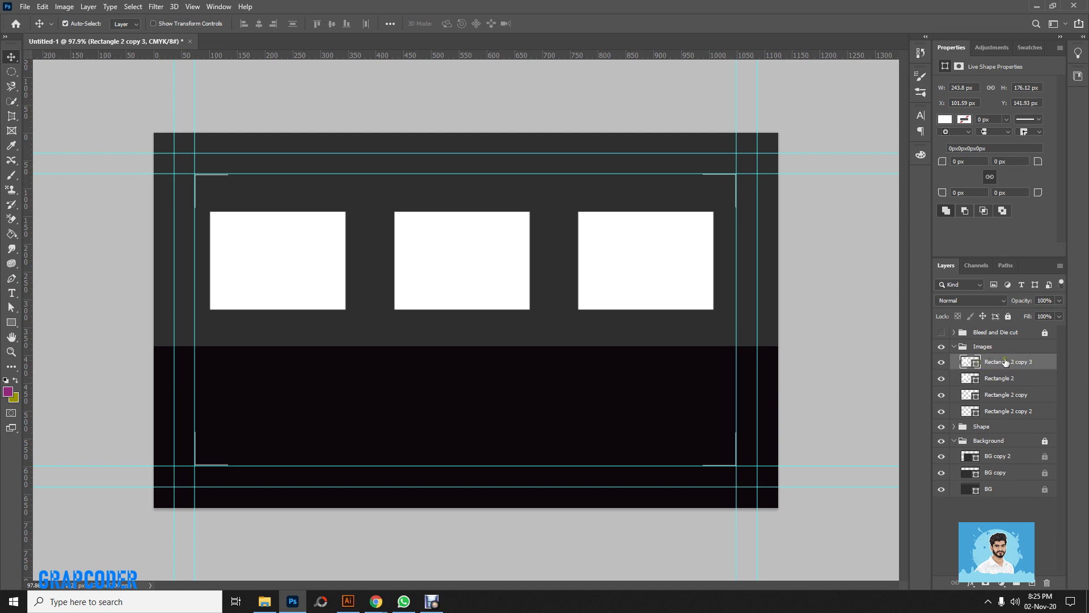
double_click(1001, 379)
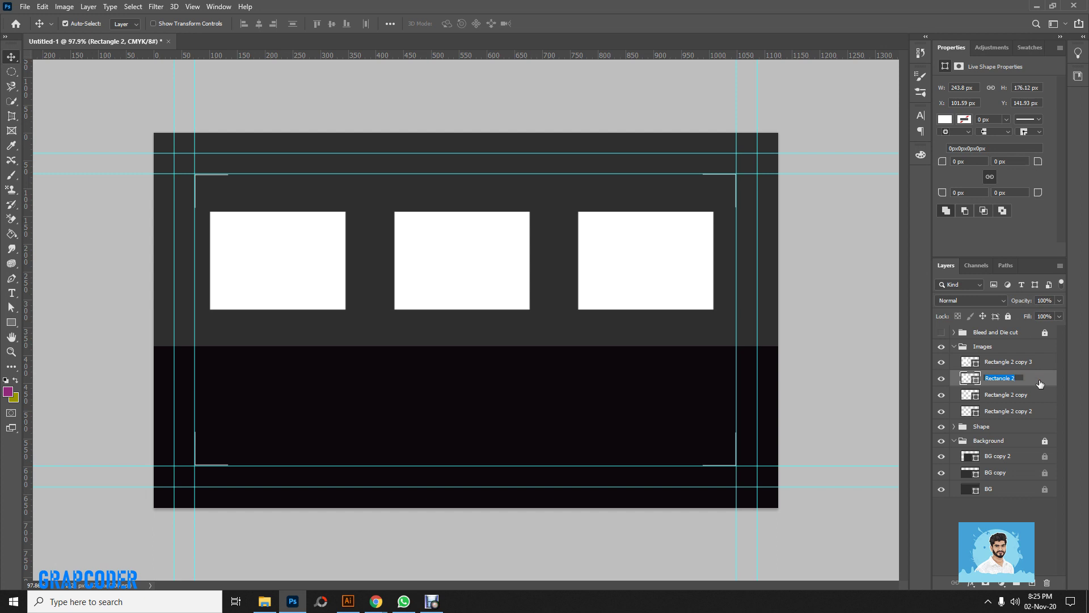
text(Shape-01)
key(Return)
Rasterize Rectangle 2 copy 3 and convert it to a smart object
click(995, 363)
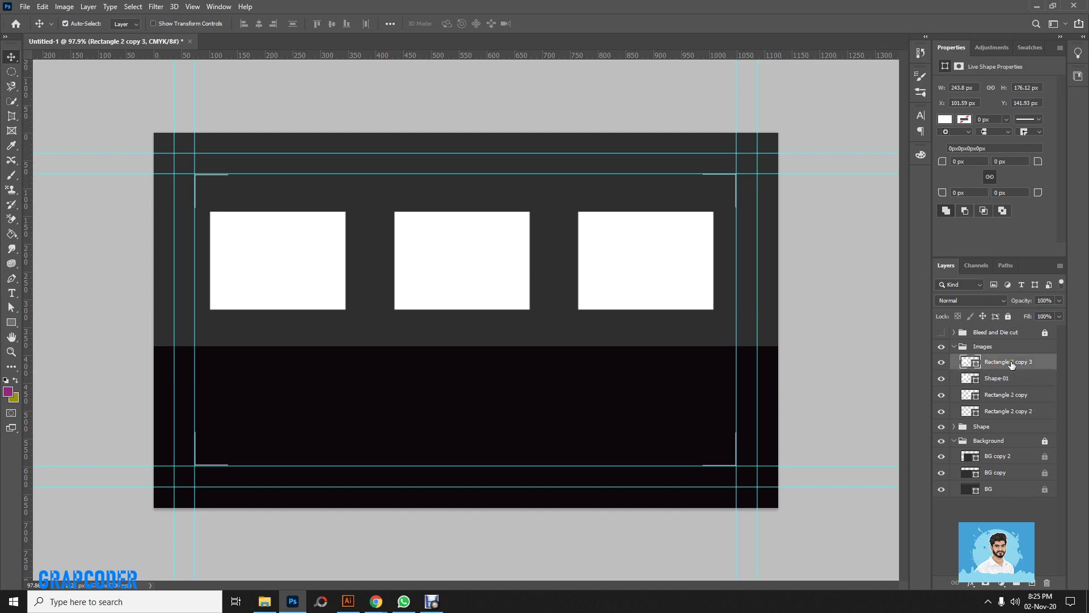
right_click(994, 363)
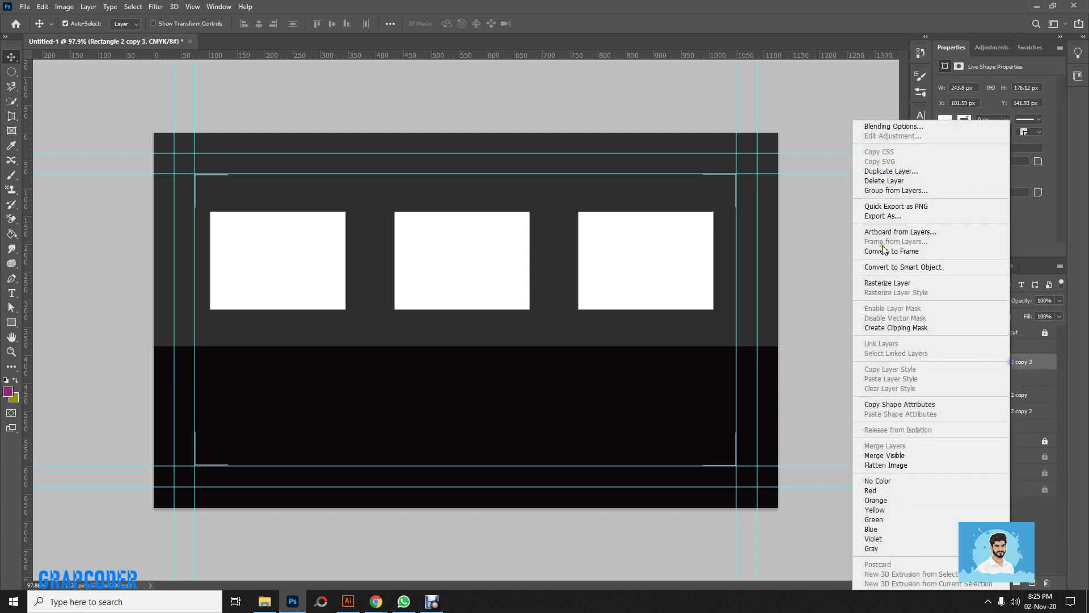
click(904, 282)
right_click(1004, 368)
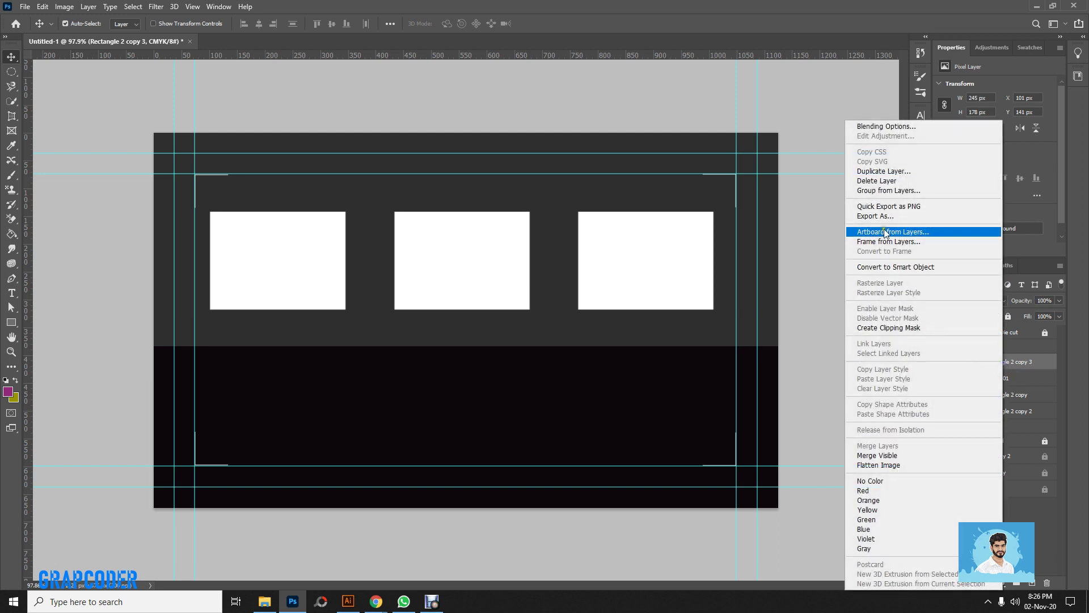
click(895, 269)
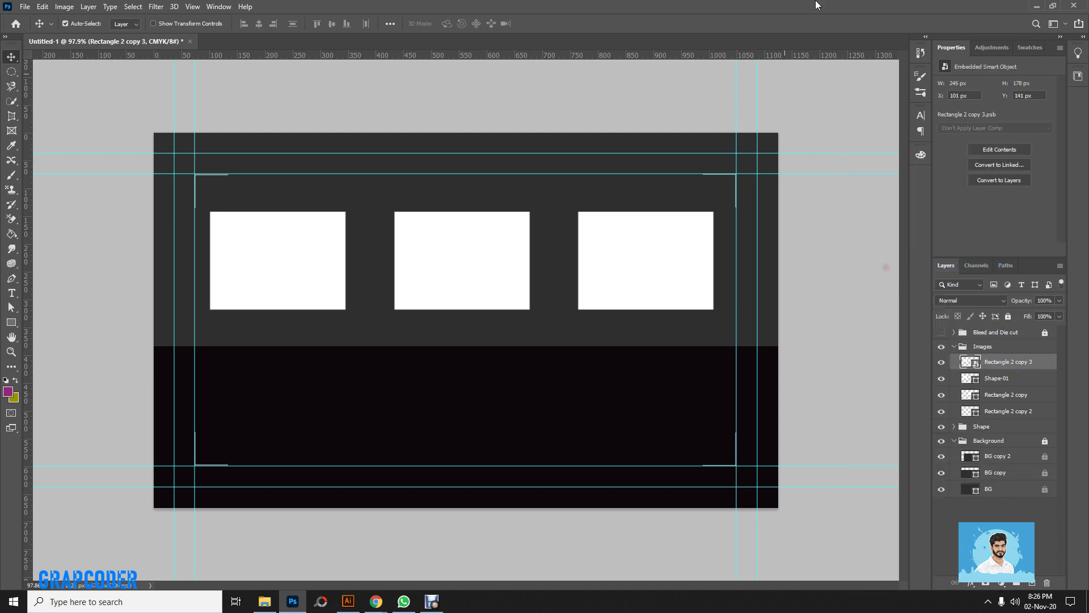
double_click(976, 367)
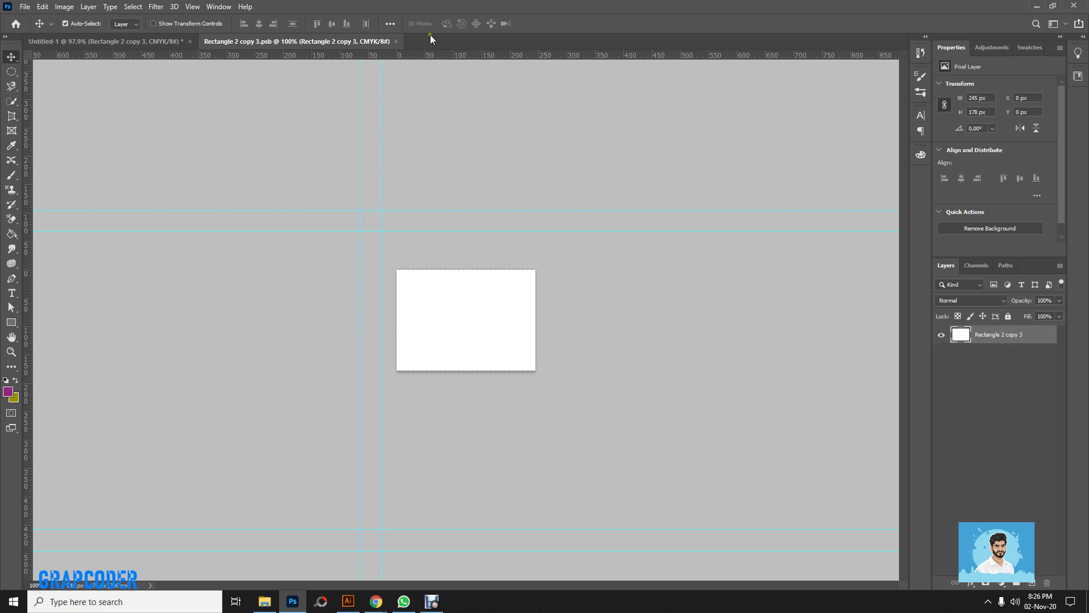
click(396, 42)
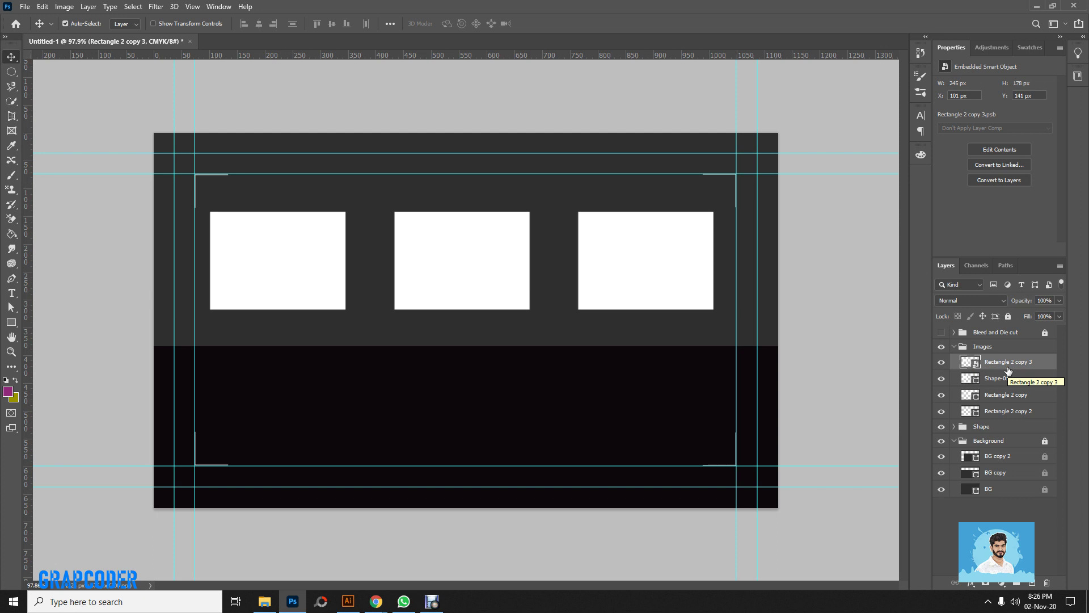
Swap Rectangle 2 copy 3 for a rasterized Shape-01 copy smart object clipped to Shape-01
key(Delete)
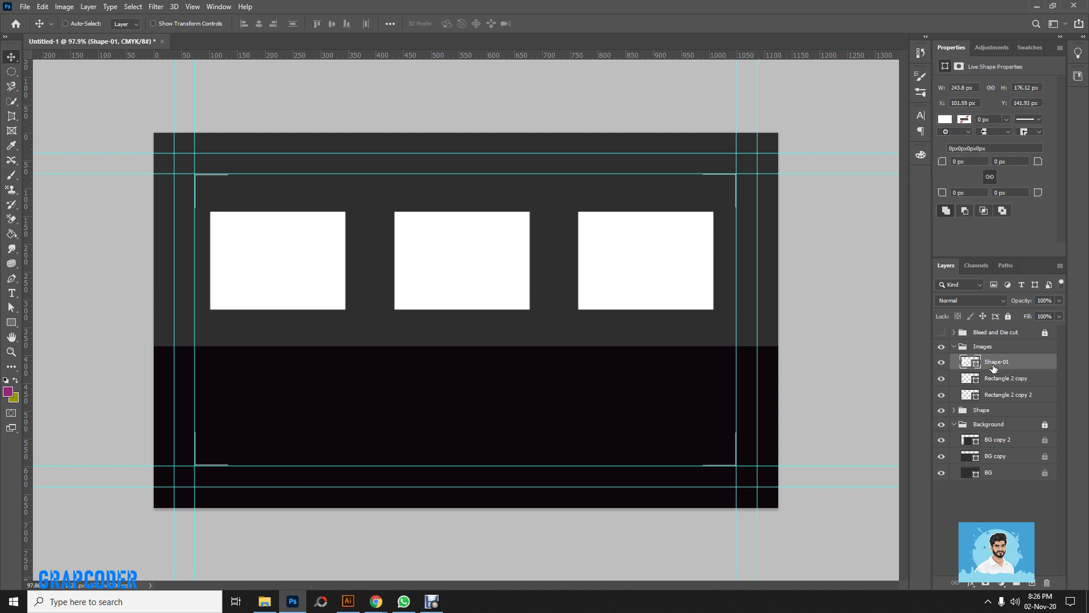
key(ctrl+j)
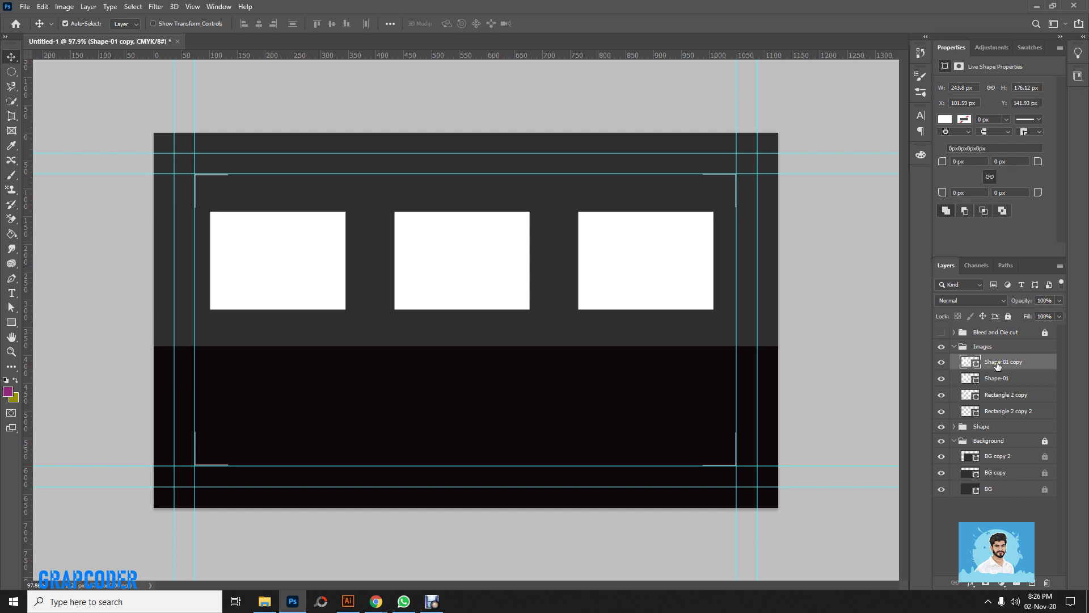
right_click(998, 365)
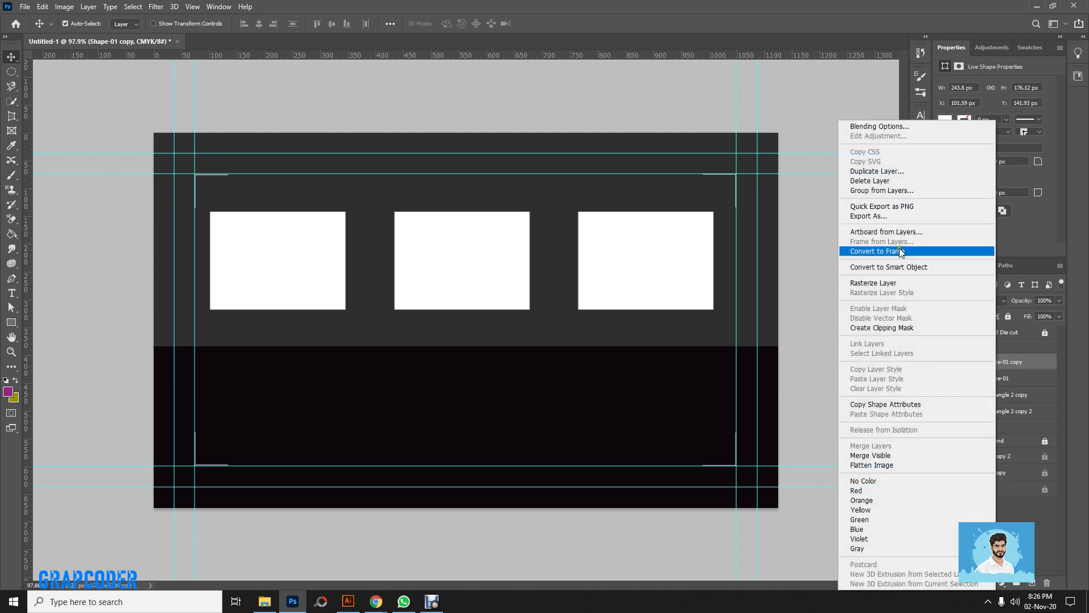
click(879, 282)
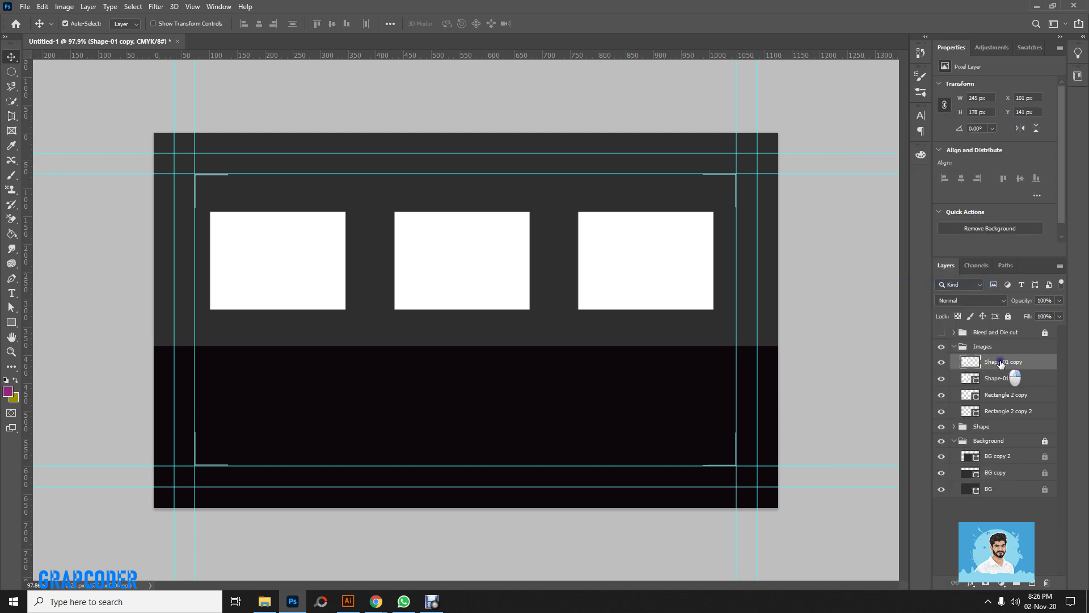
right_click(1000, 363)
click(891, 266)
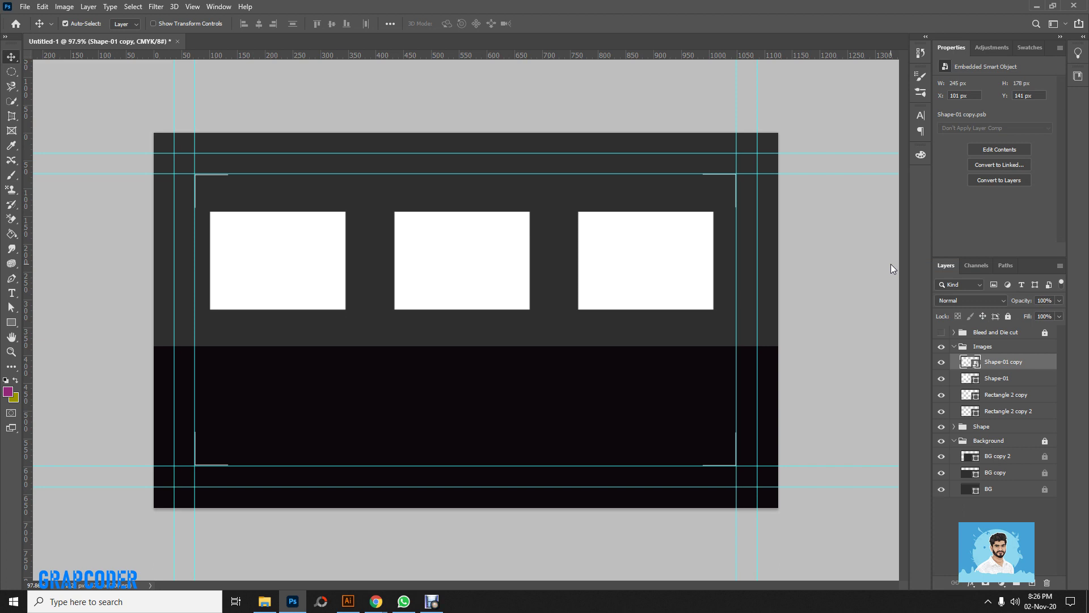
right_click(1001, 366)
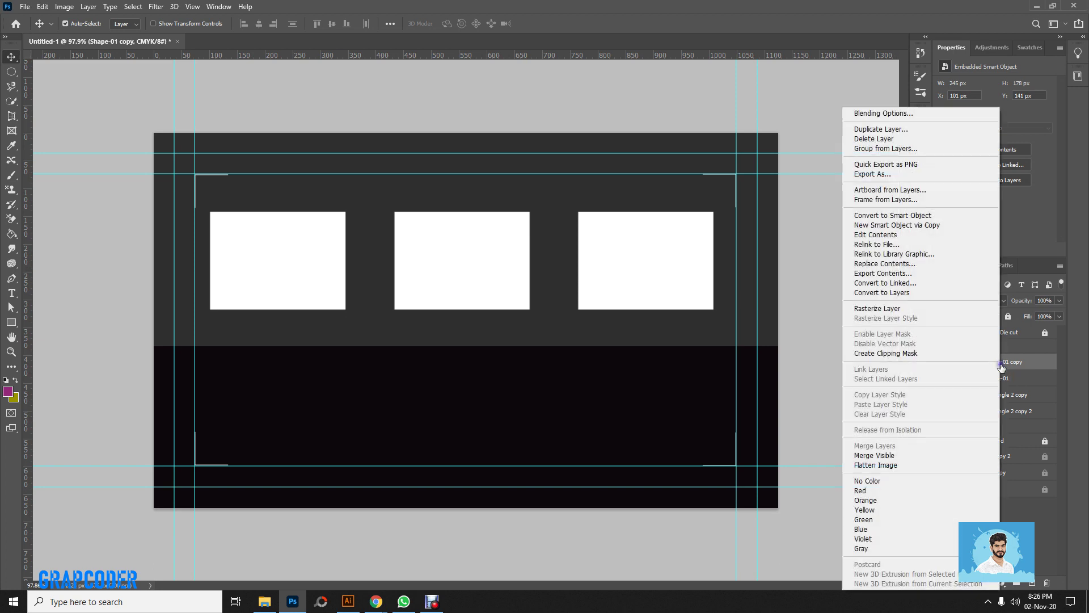
click(905, 353)
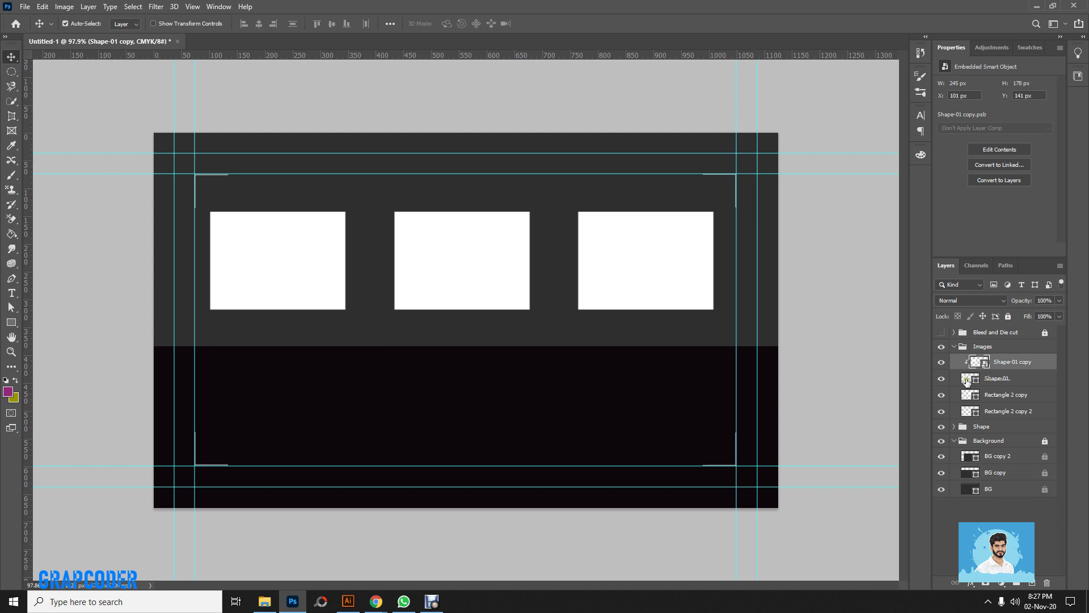
Inside the Shape-01 copy smart object, place Preview Image-02 as an embedded image
double_click(985, 364)
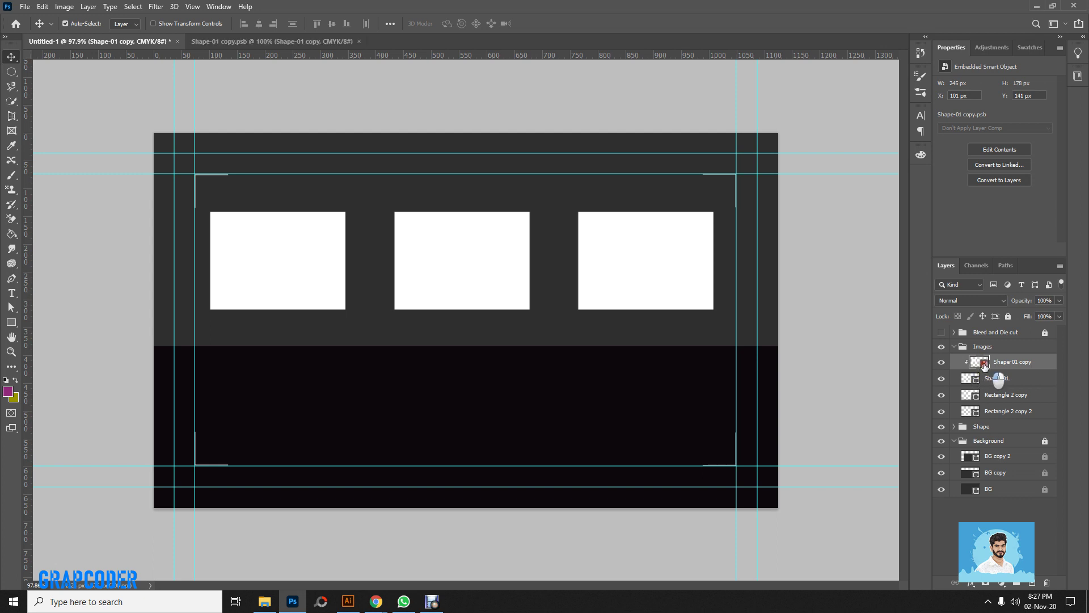
click(27, 8)
click(52, 226)
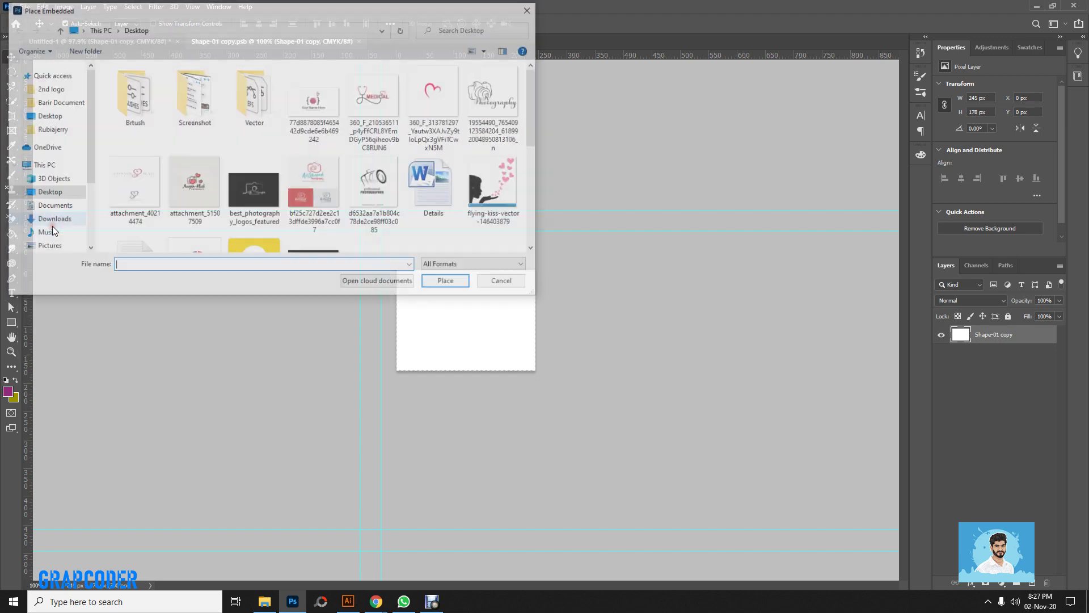
scroll(369, 210, down, 1)
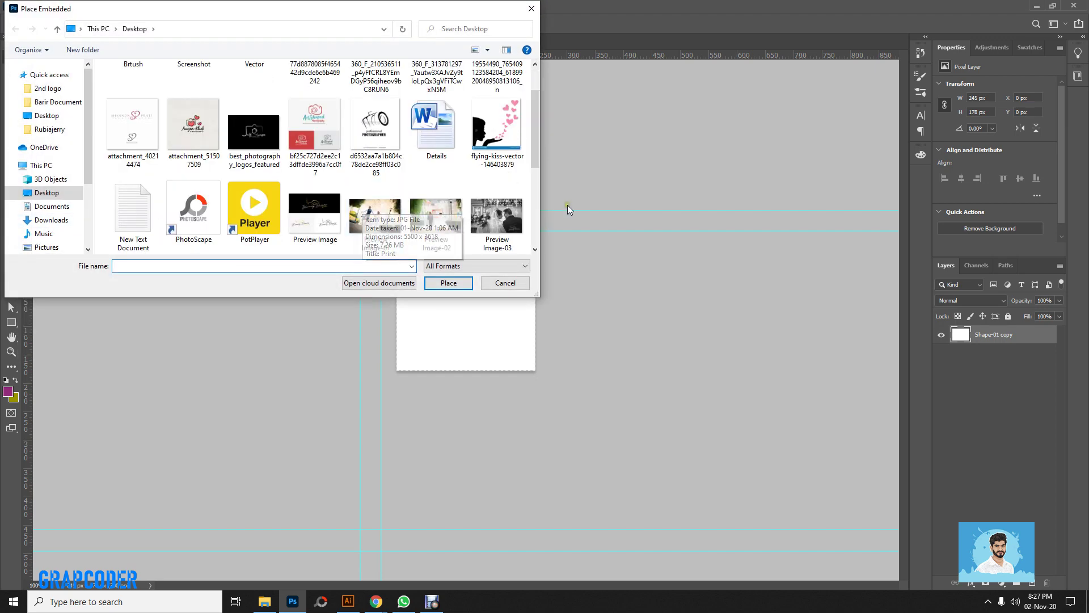
click(436, 218)
click(458, 280)
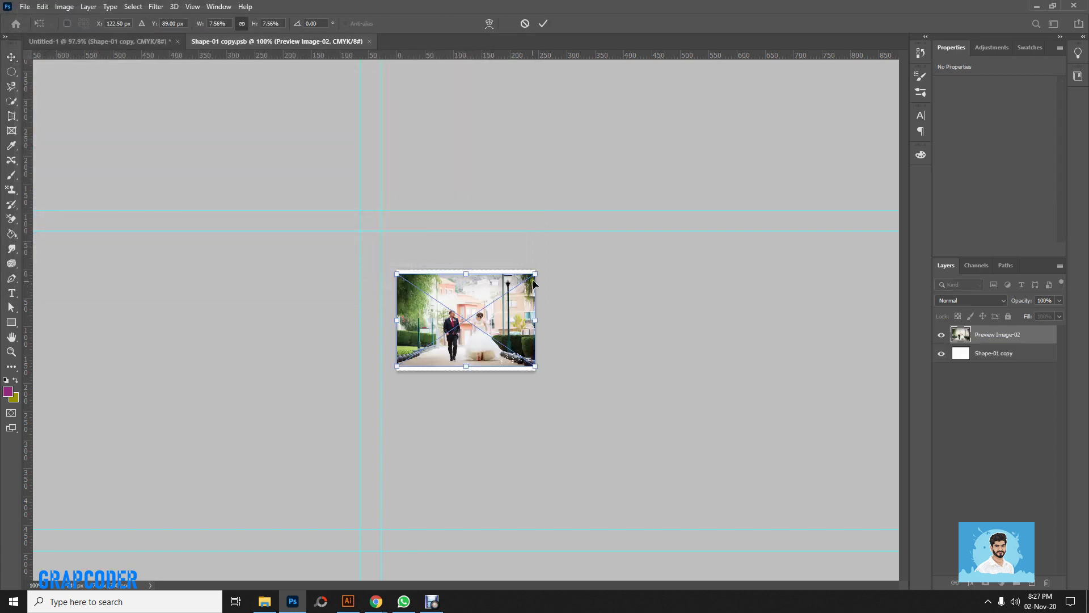
Enlarge and shift the walking-couple photo to cover the frame, then save the contents
drag(535, 275, 578, 250)
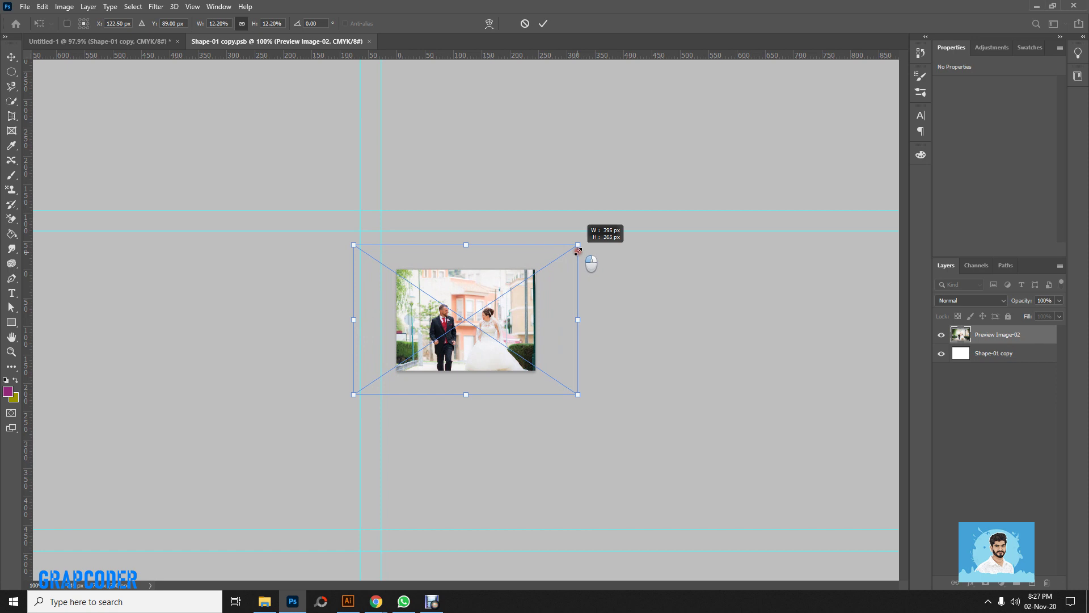
drag(504, 320, 503, 307)
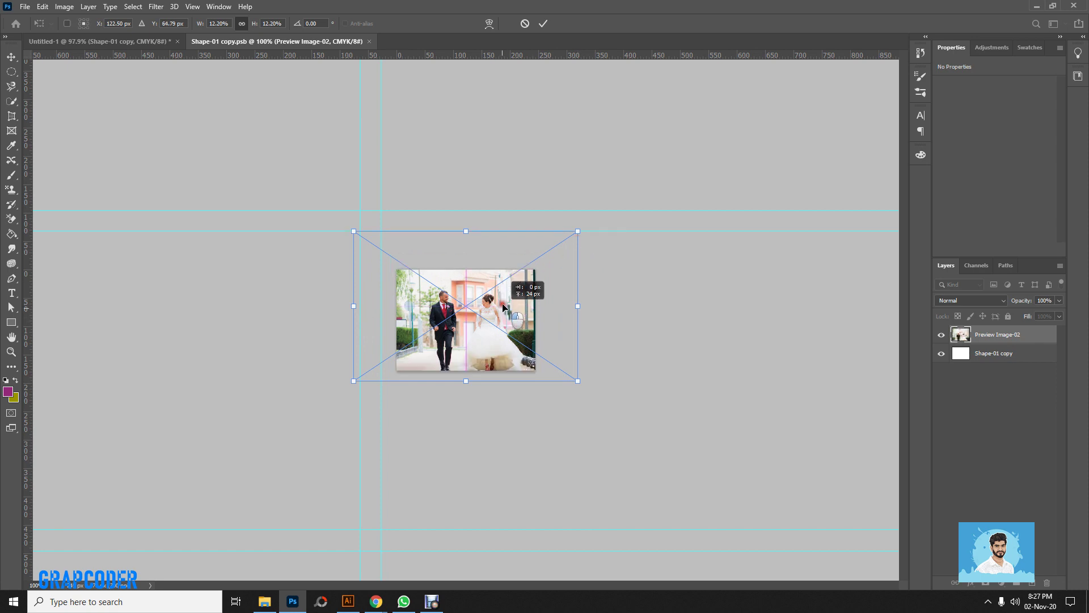
key(Return)
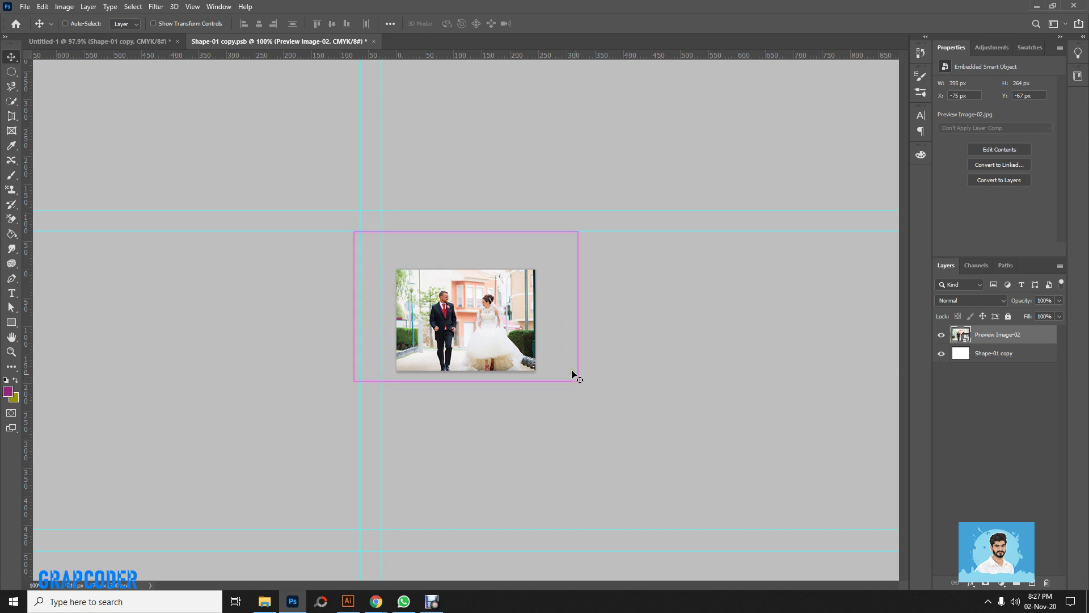
key(ctrl+s)
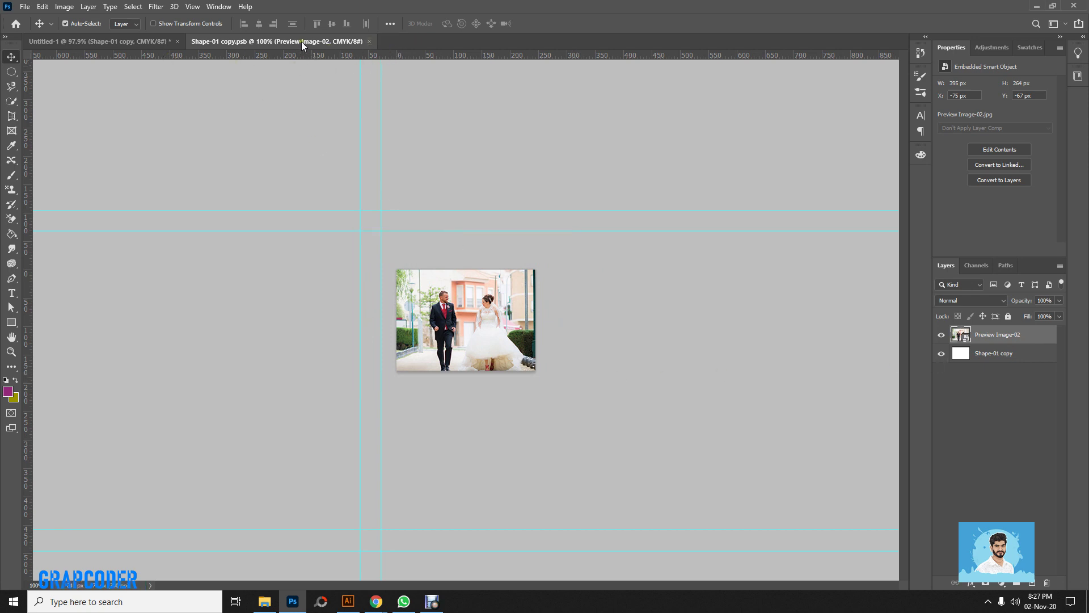
click(370, 42)
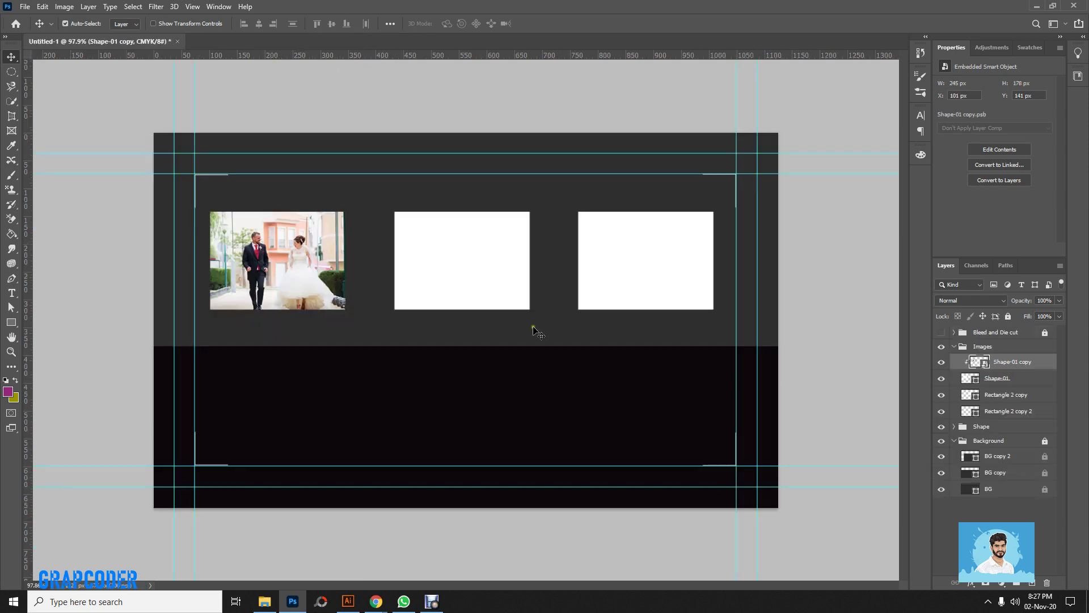
Rename the Shape-01 copy layer to 'Place your image'
click(1007, 366)
double_click(1018, 363)
text(Place your image)
key(Return)
Check the Place your image smart object's contents, then switch to the Google Meet call
click(1024, 378)
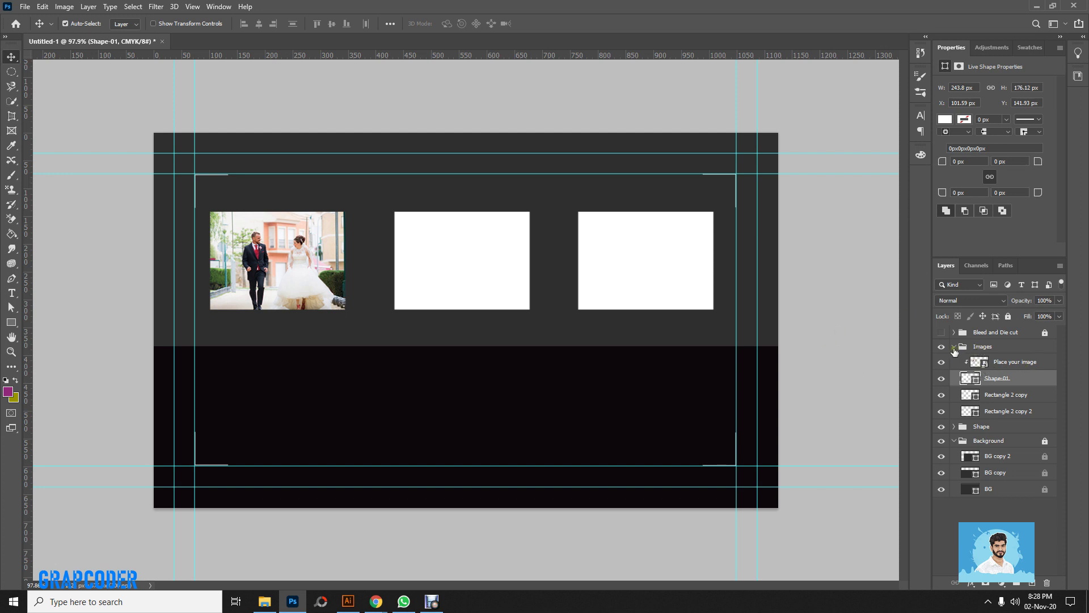
click(965, 347)
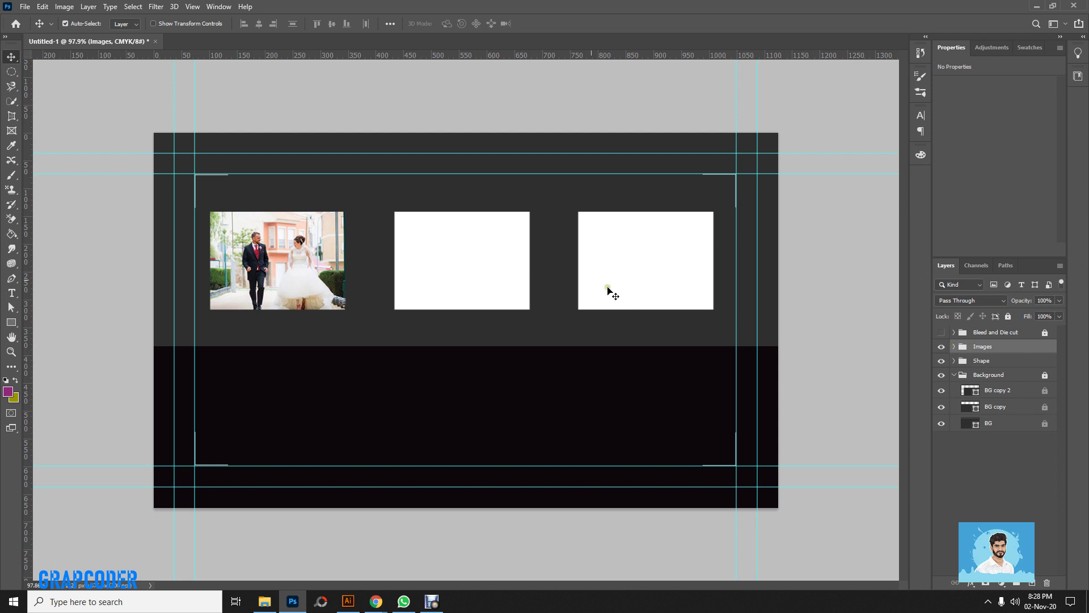
click(954, 348)
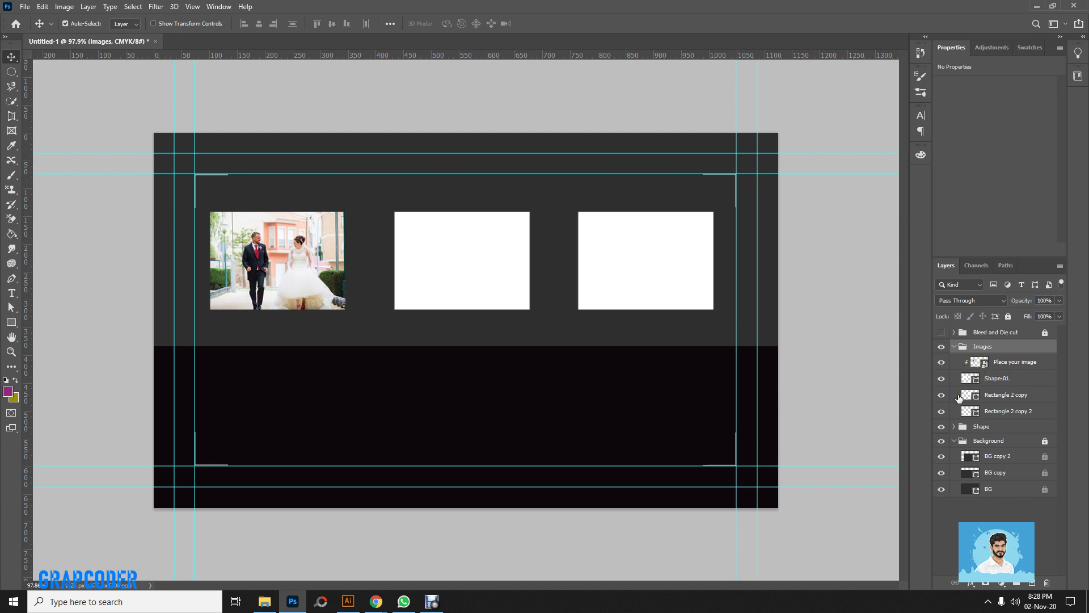
double_click(986, 366)
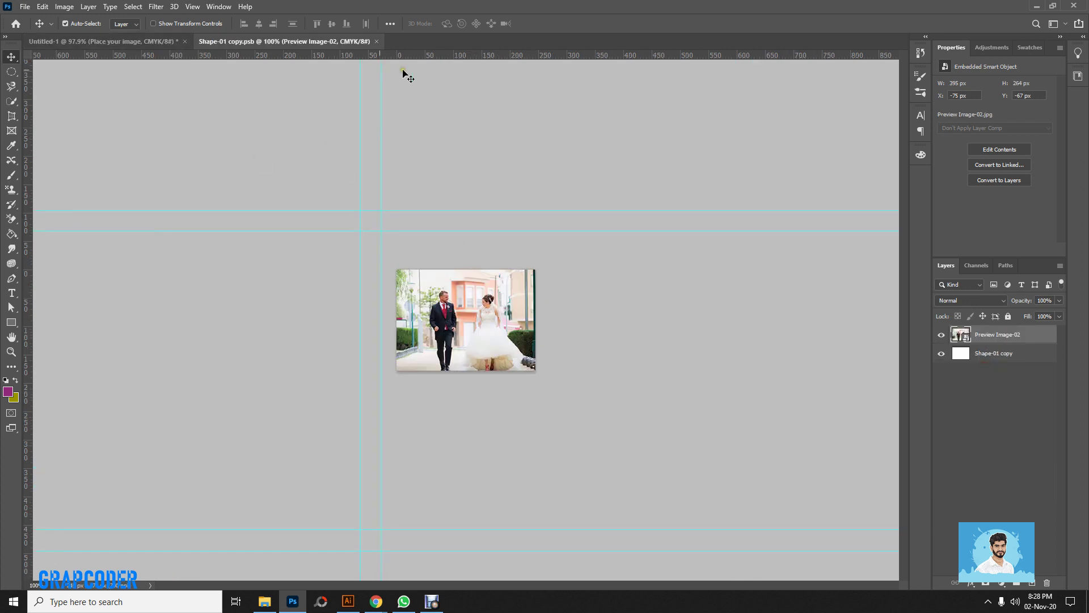
click(376, 41)
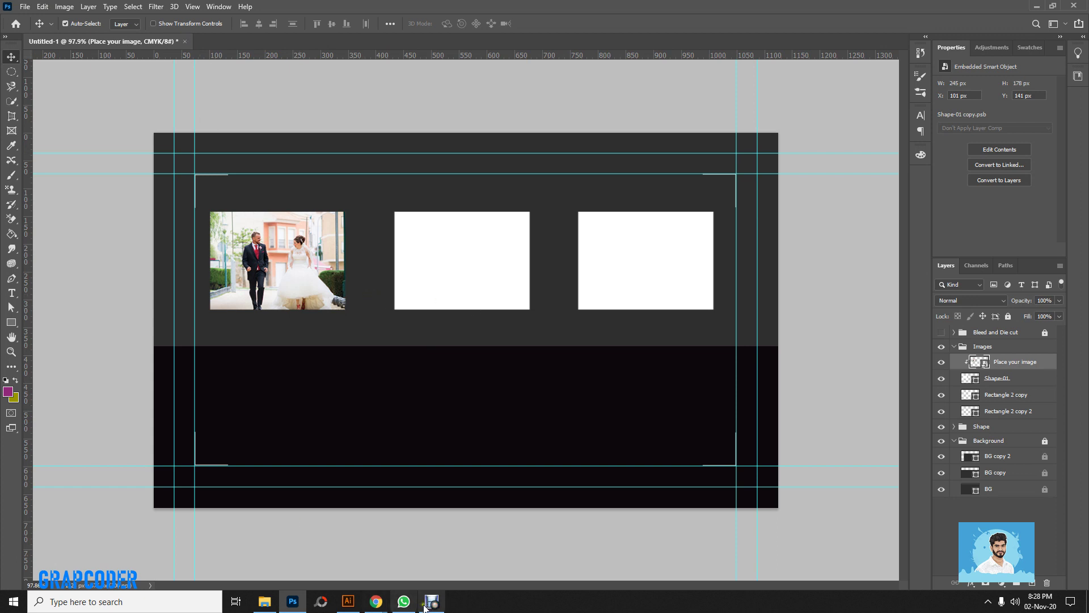
mouse_move(376, 602)
click(332, 571)
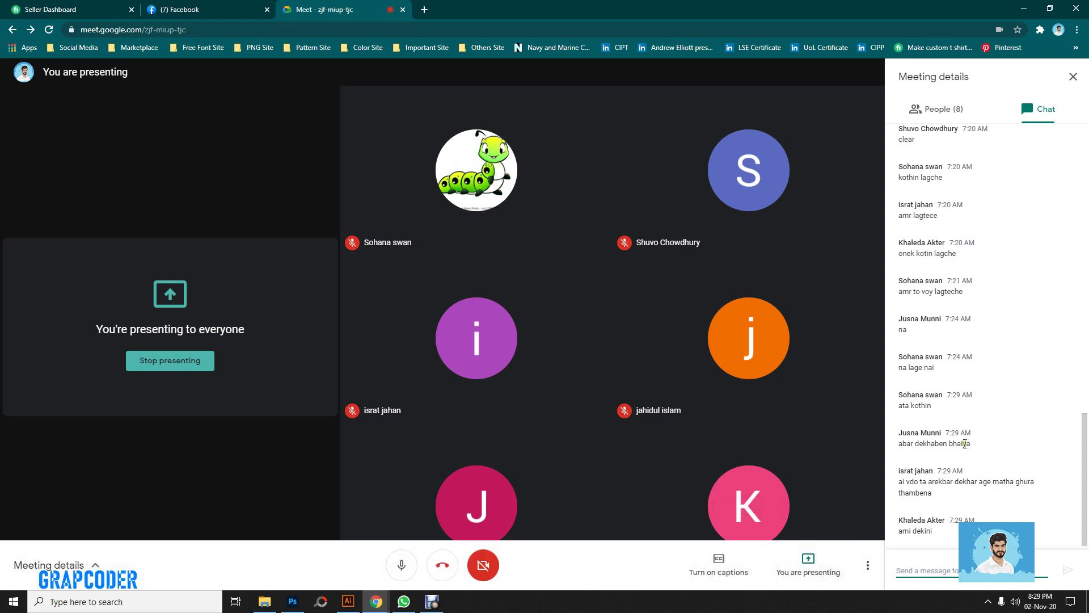
Highlight sender names in the Meet chat, then minimize Chrome to reveal the Photoshop layout
click(936, 430)
drag(937, 429, 902, 431)
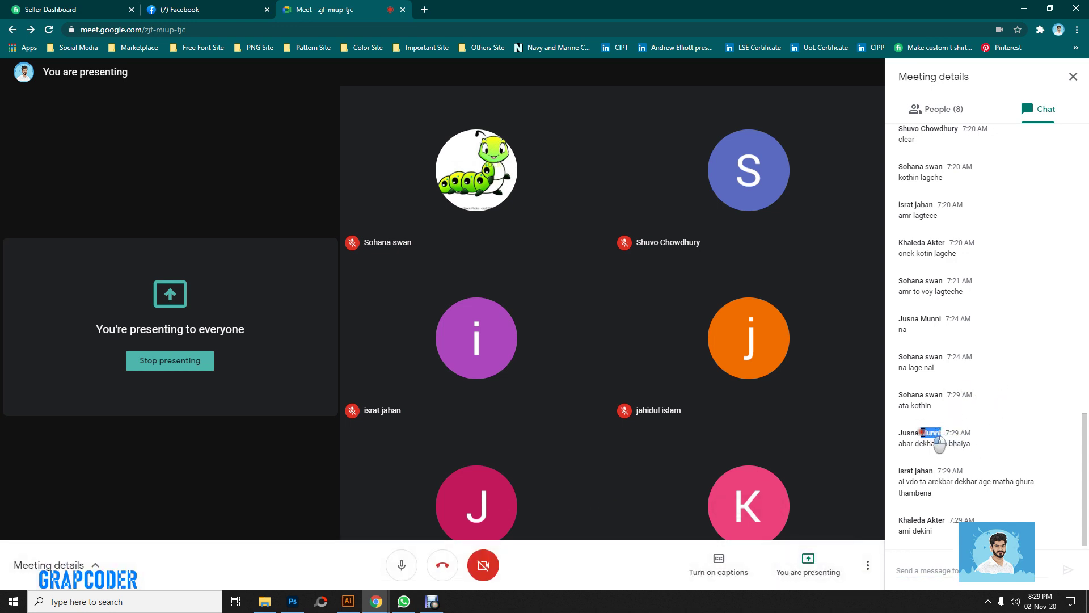
click(923, 432)
drag(923, 433, 939, 435)
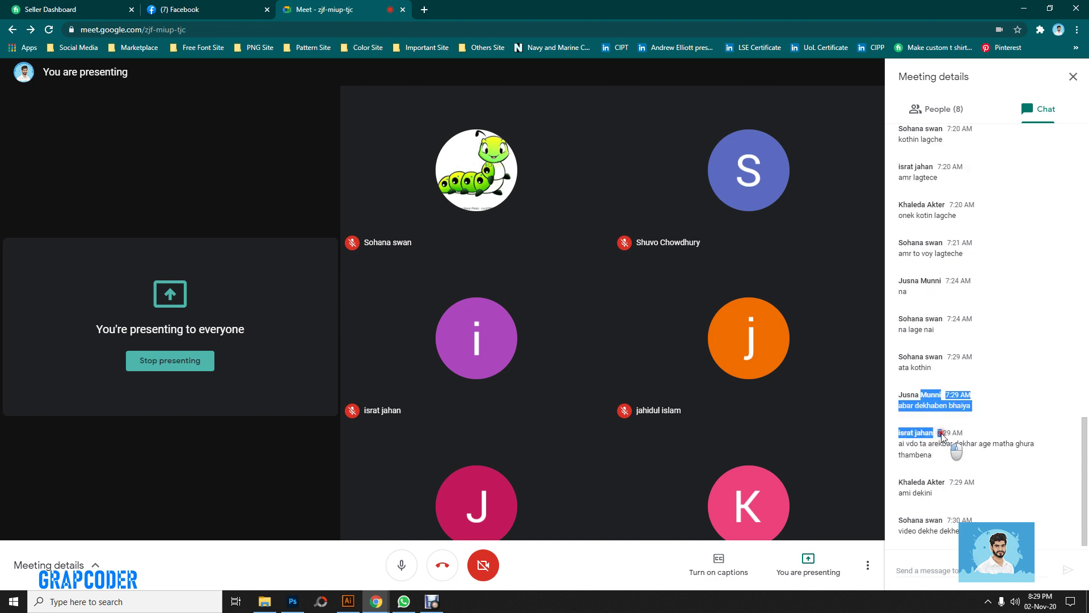
click(987, 406)
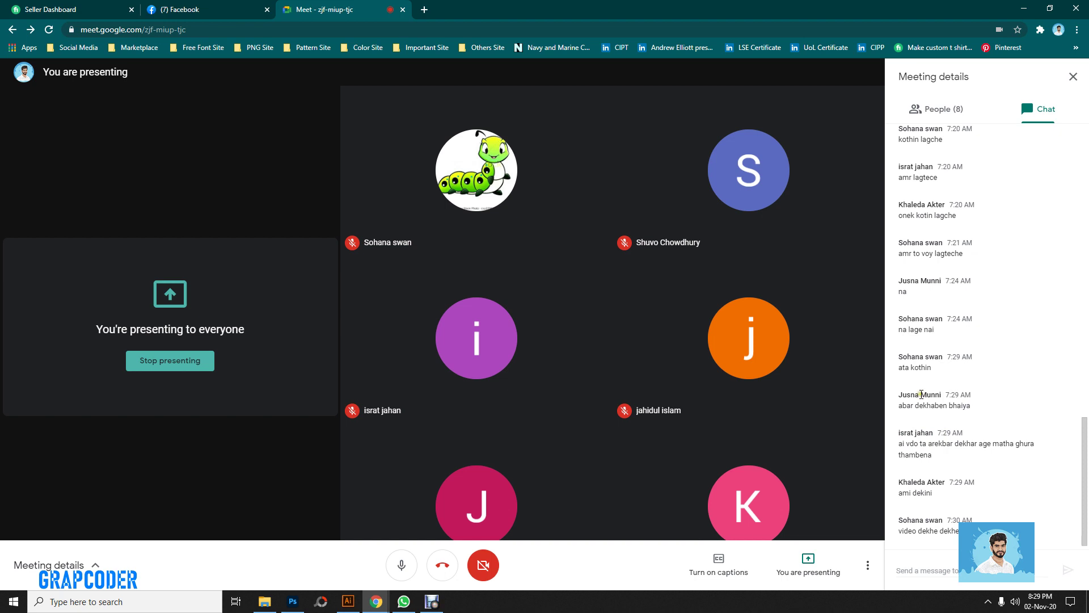
drag(920, 394, 942, 397)
click(990, 391)
drag(921, 395, 942, 396)
click(942, 399)
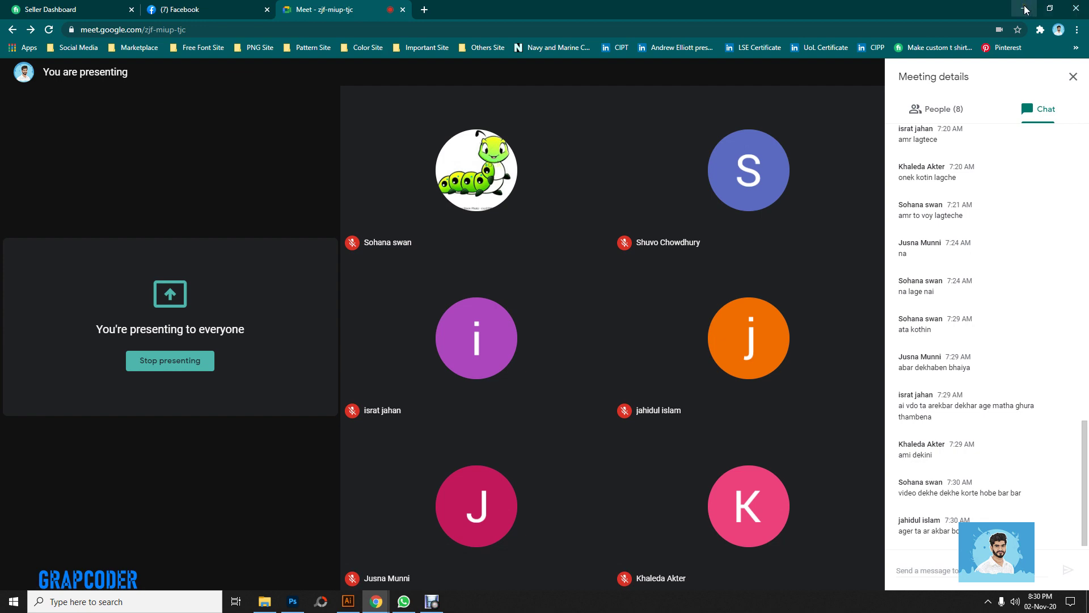
click(1026, 10)
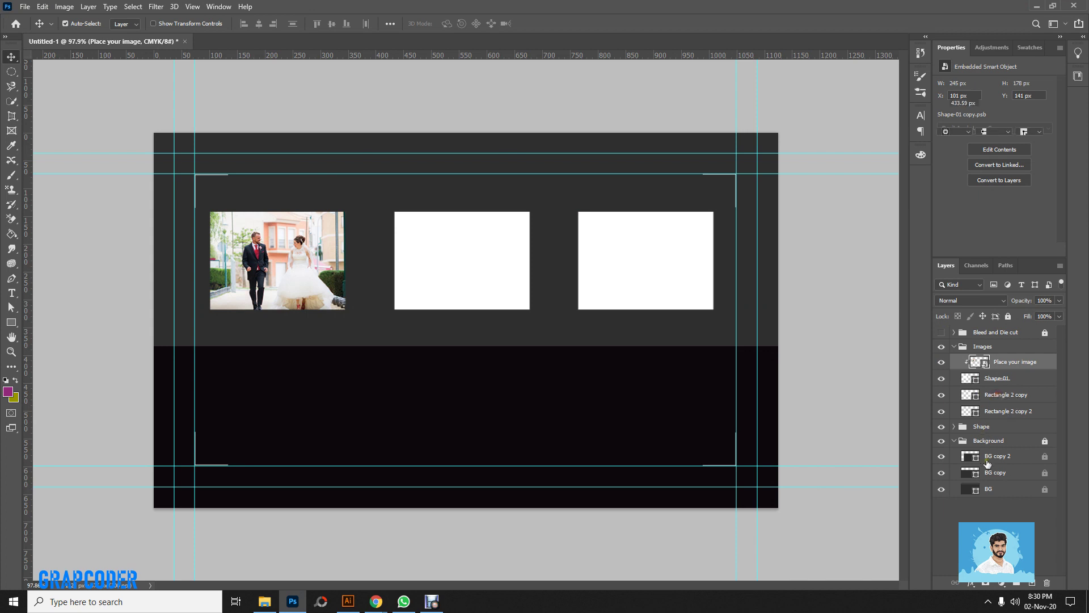
click(1007, 395)
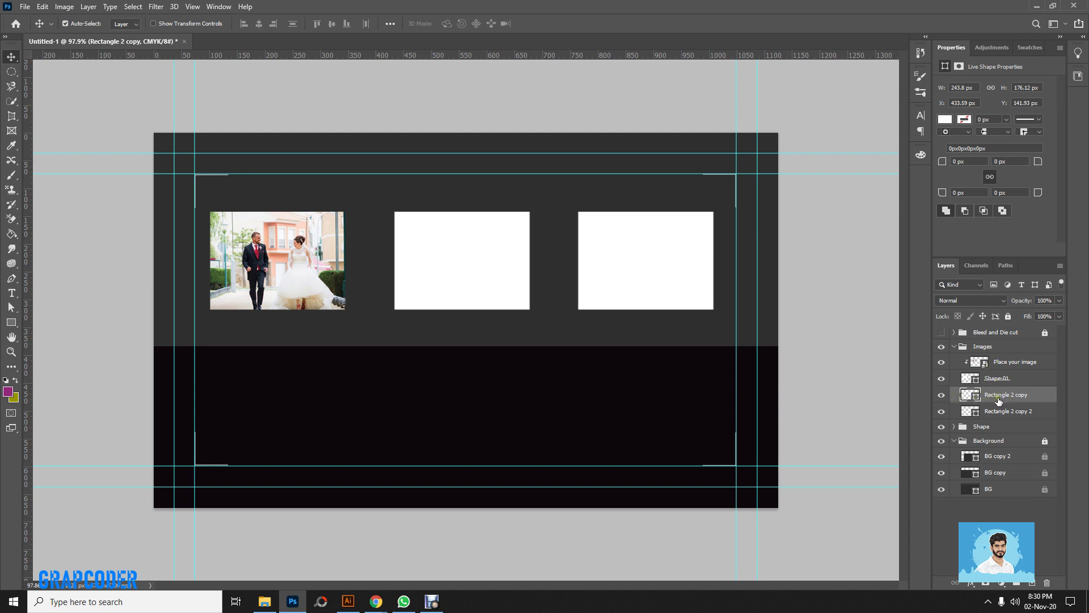
click(942, 395)
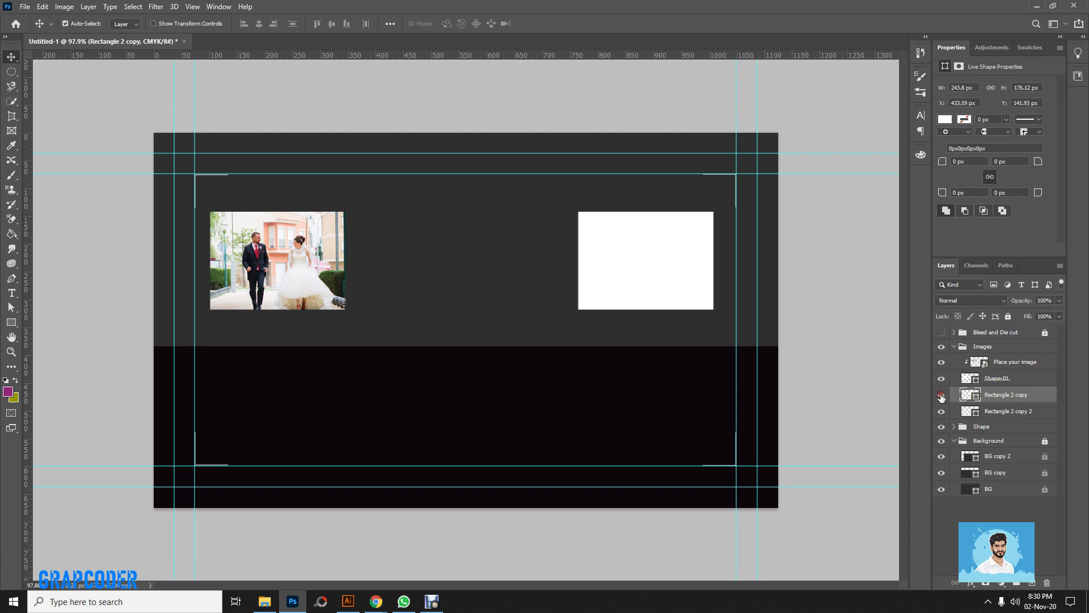
click(942, 395)
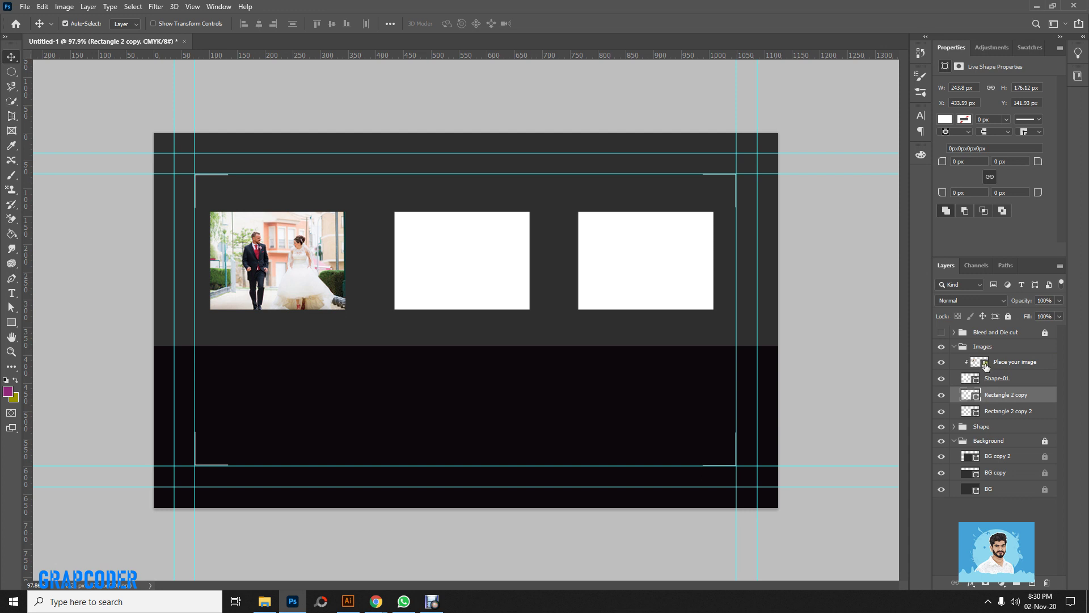
double_click(980, 362)
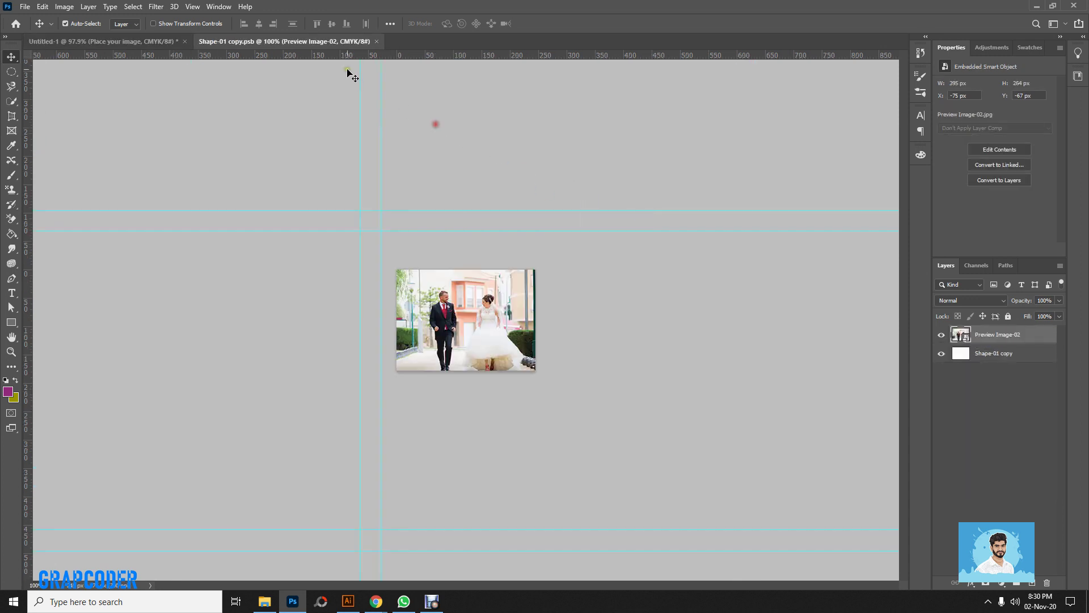
click(377, 41)
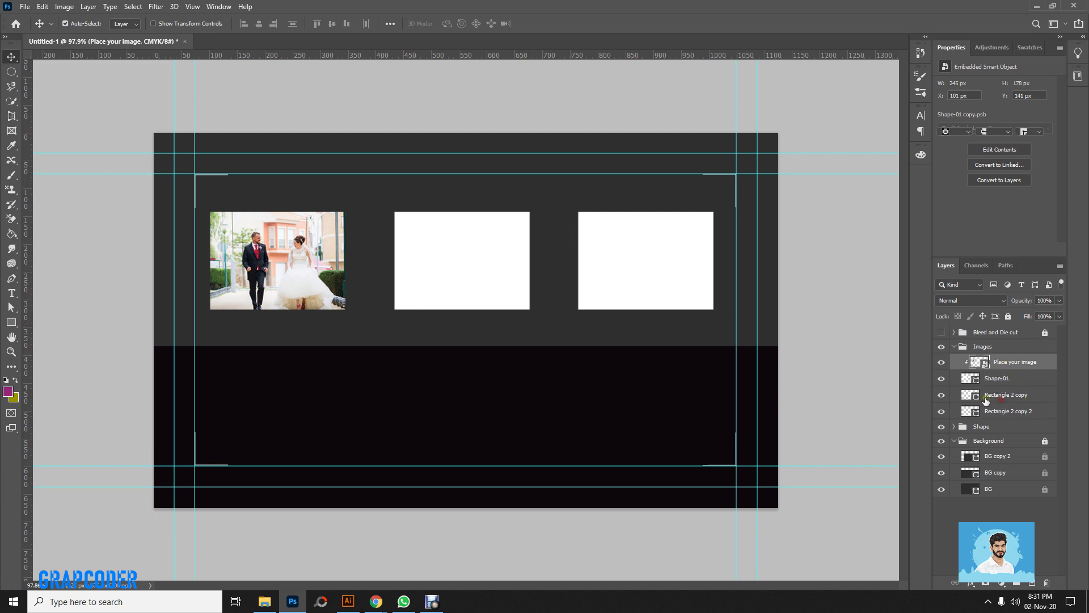
click(1002, 397)
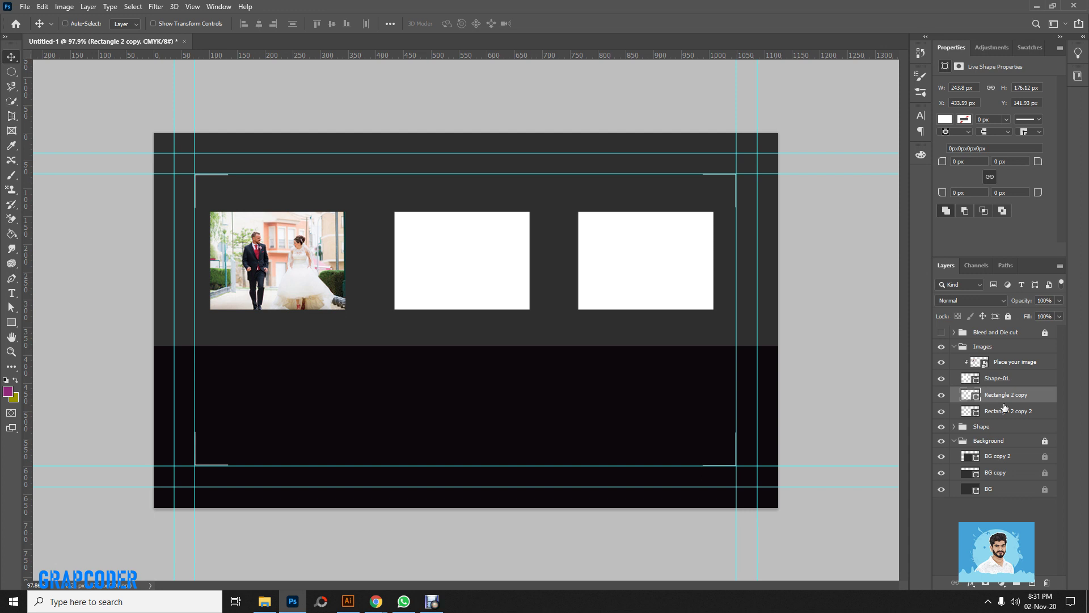
Duplicate the middle Rectangle 2 copy layer and rename the original Shape-02
key(ctrl+j)
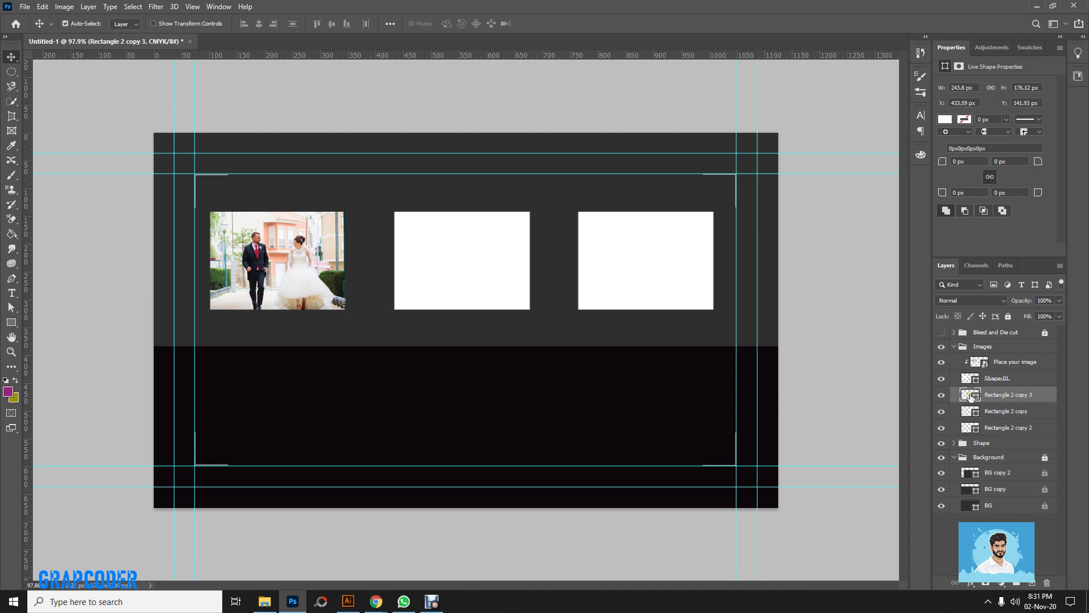
click(999, 411)
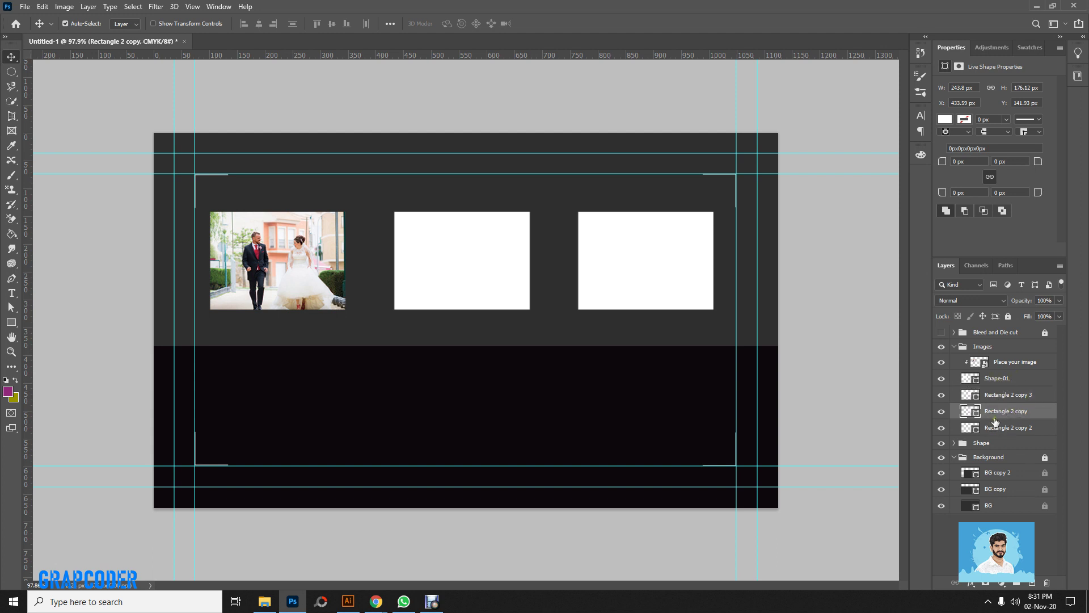
double_click(998, 411)
text(Shape)
text(-02)
key(Return)
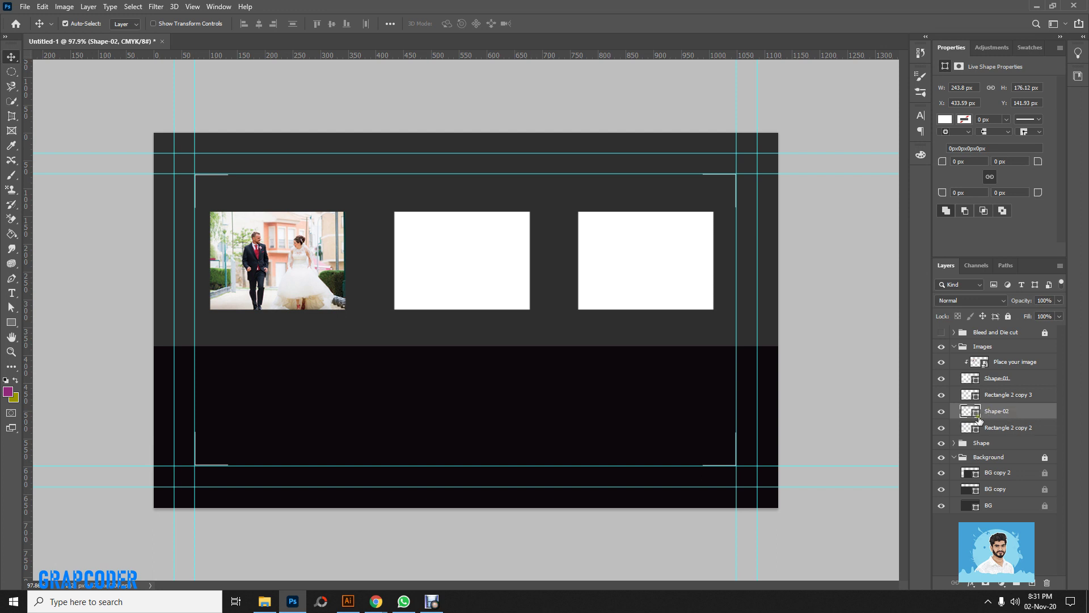
Rasterize, smart-object and clip the duplicate, then undo back to the live rectangle shape
click(1002, 397)
right_click(1002, 399)
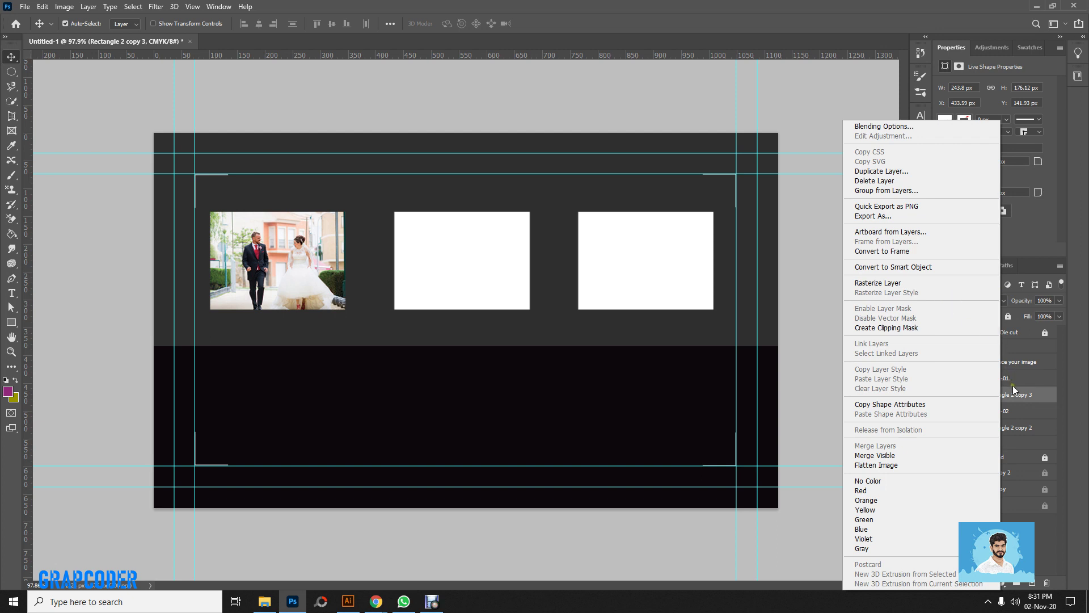
click(867, 283)
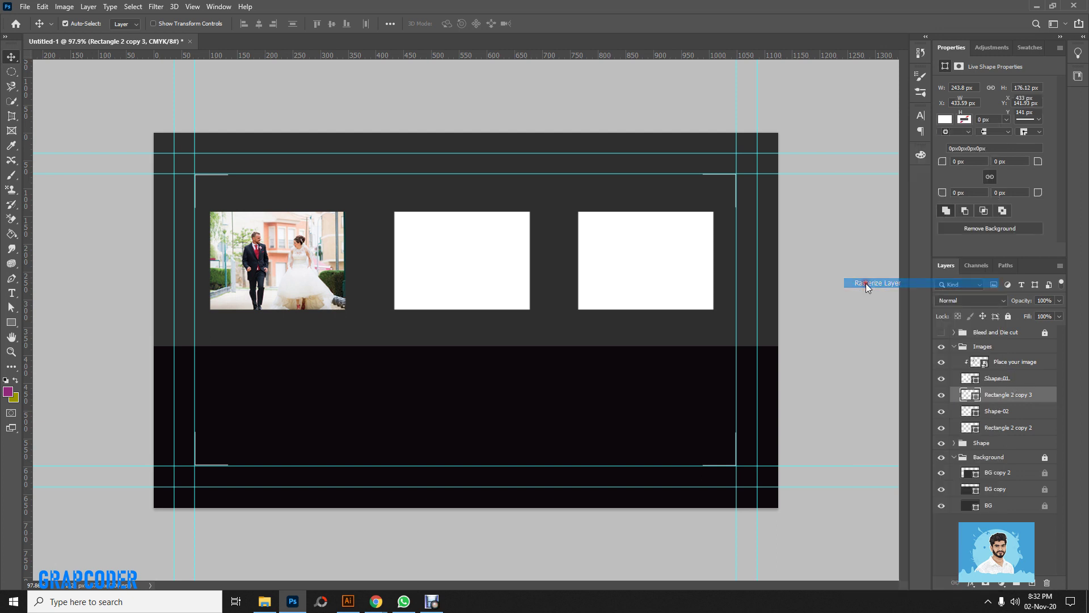
right_click(1005, 396)
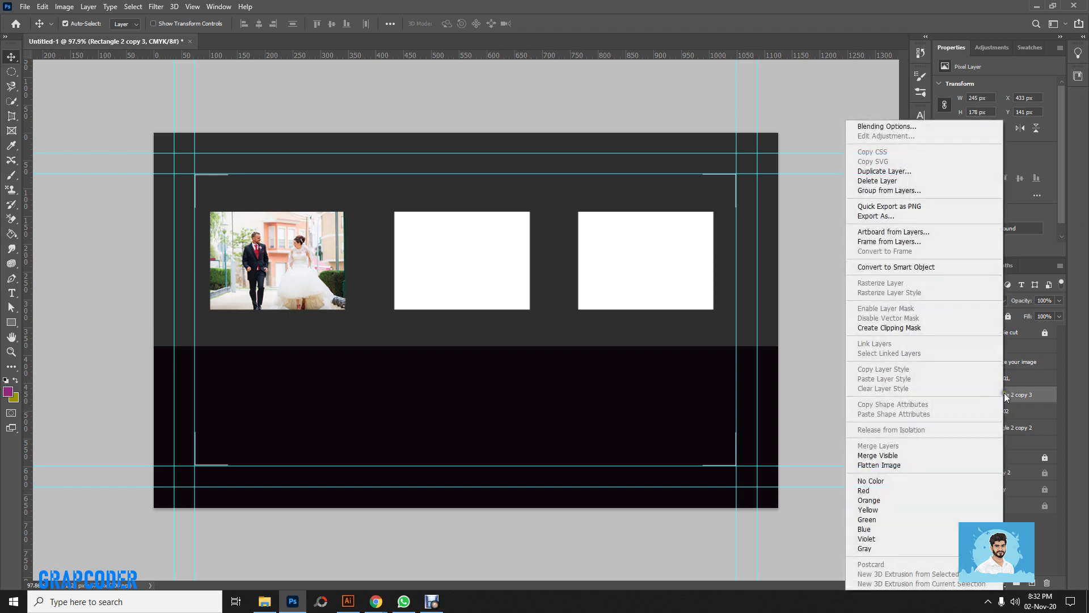
click(891, 266)
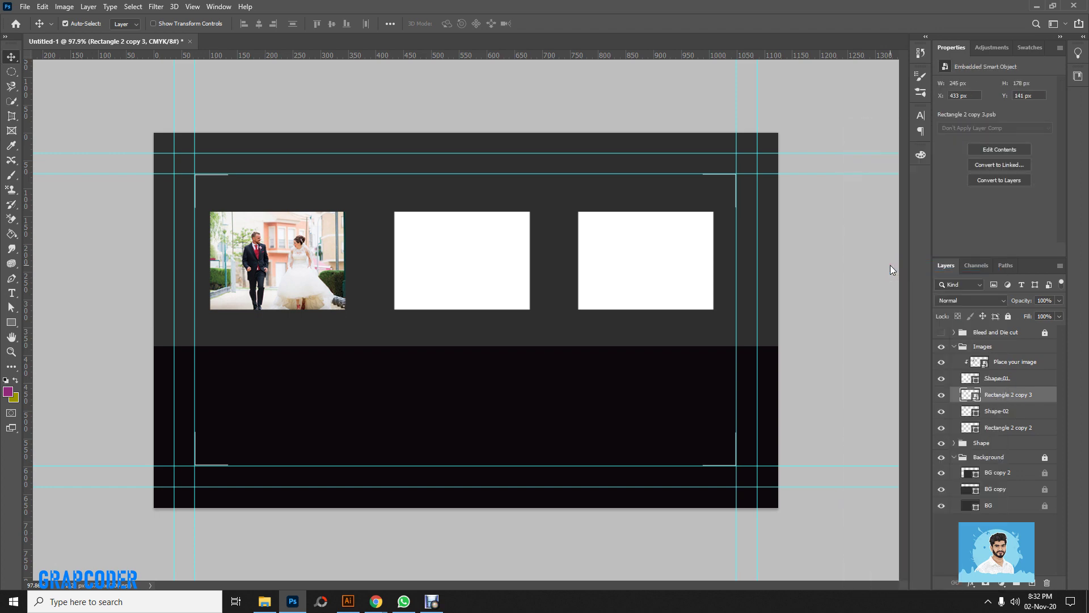
right_click(1004, 398)
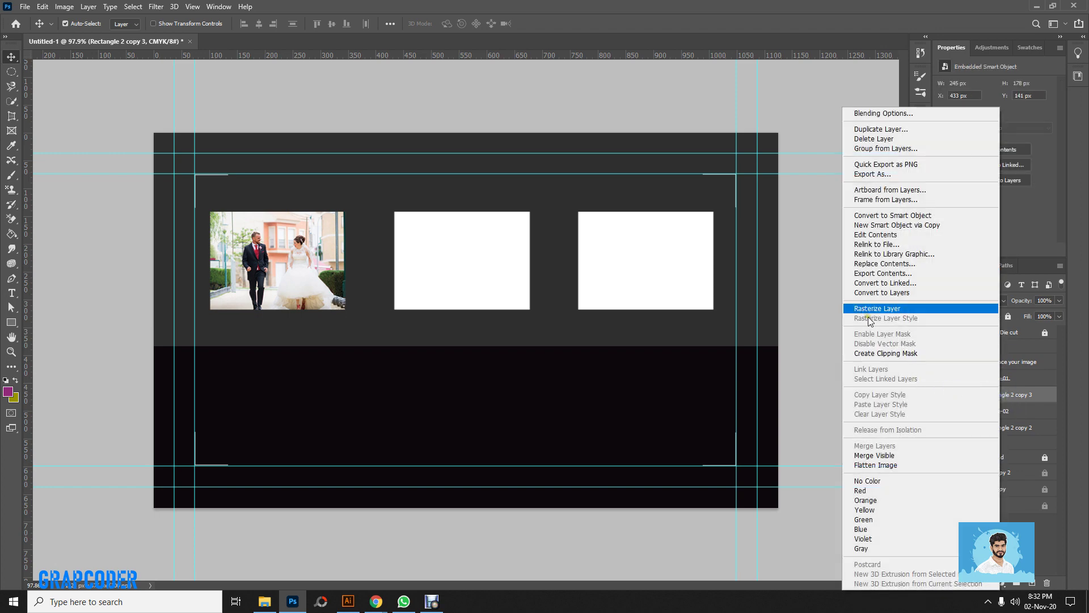
click(880, 355)
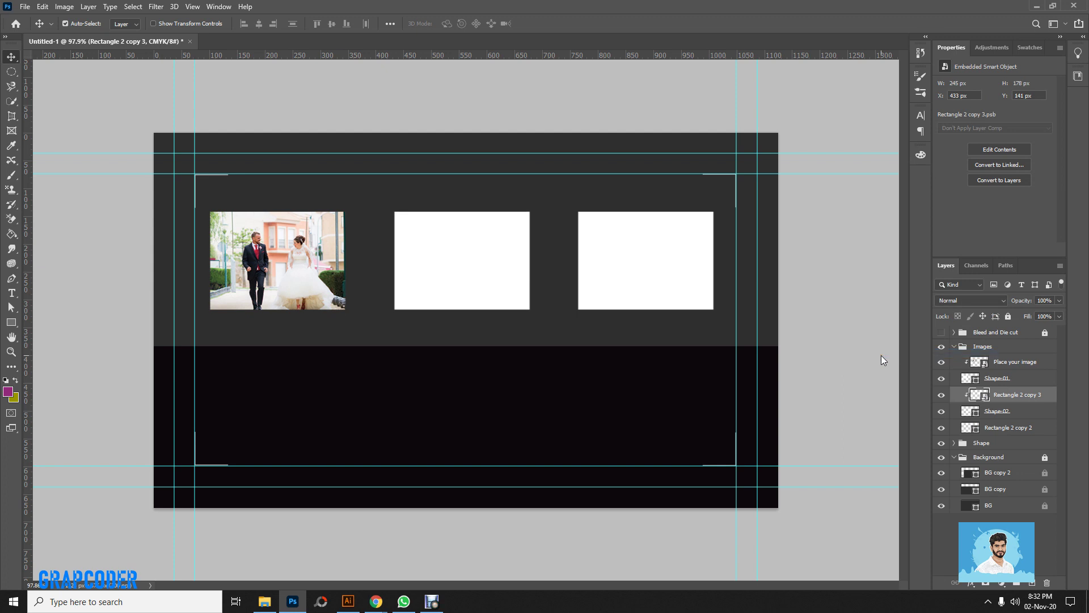
key(ctrl+z)
key(ctrl+z)
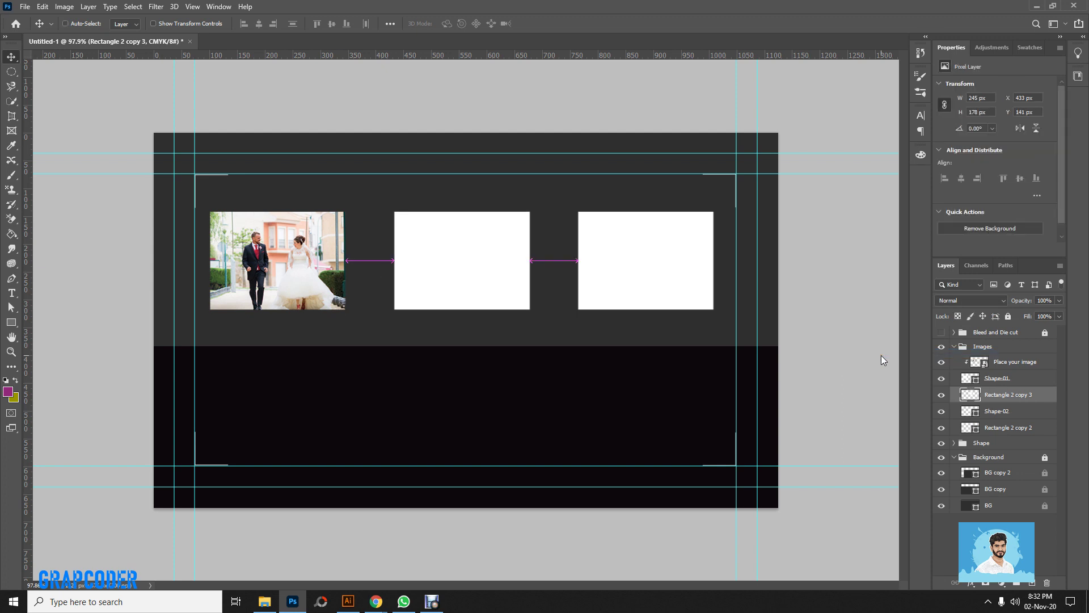
right_click(1011, 395)
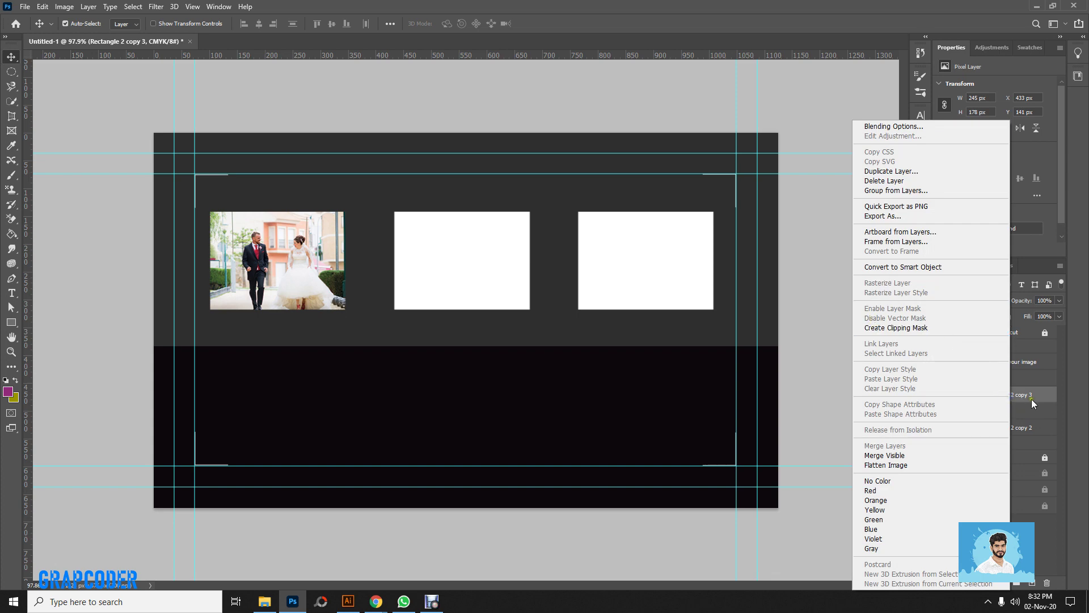
click(1031, 400)
key(ctrl+z)
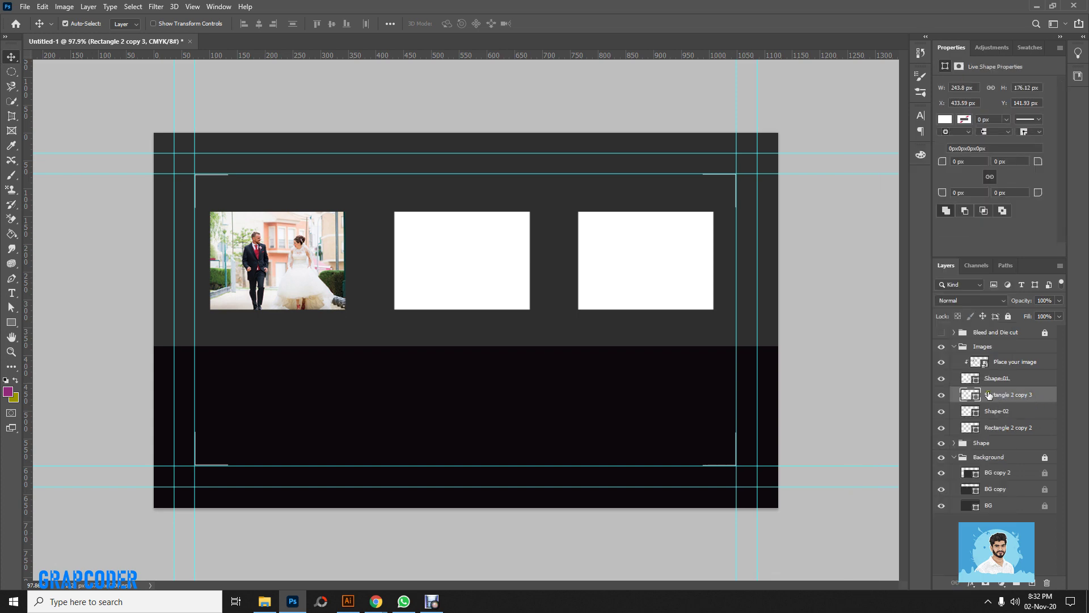
Rasterize Rectangle 2 copy 3 again, convert it to a smart object, and clip it to Shape-02
click(990, 399)
right_click(990, 399)
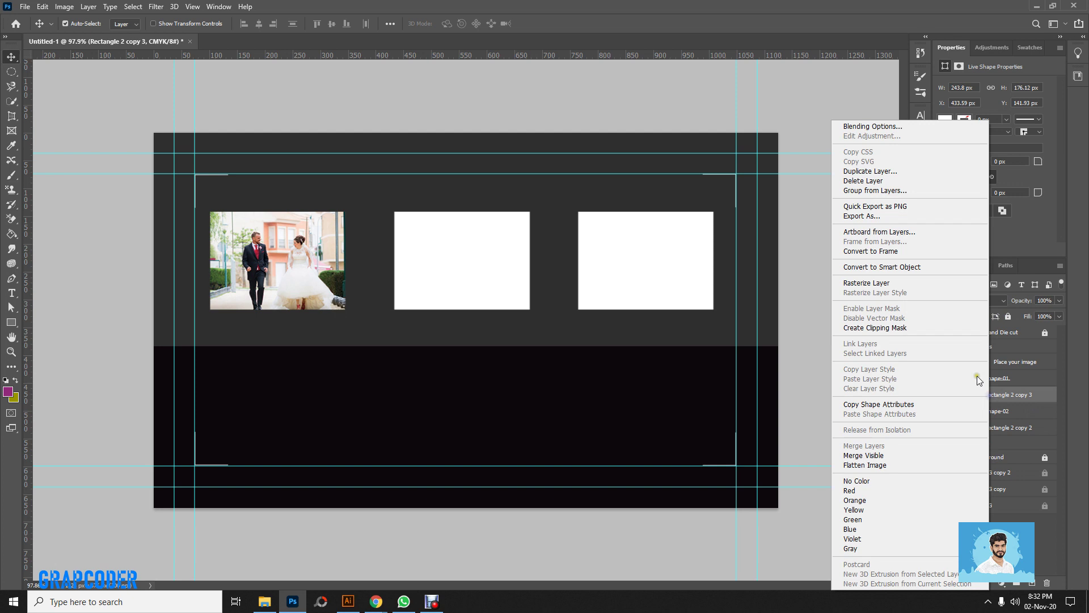
click(863, 283)
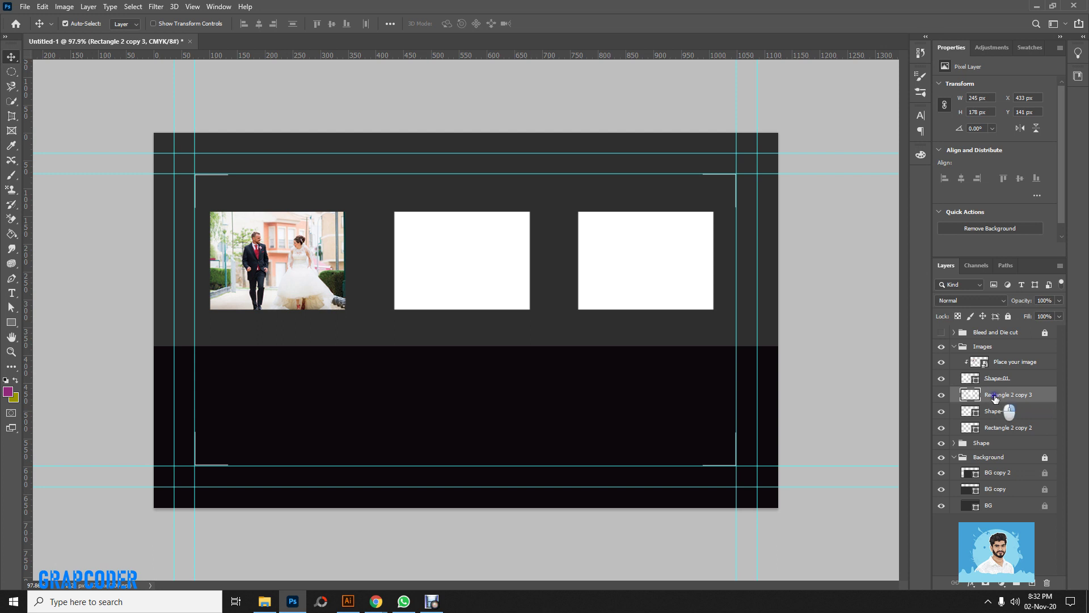
right_click(995, 397)
click(875, 267)
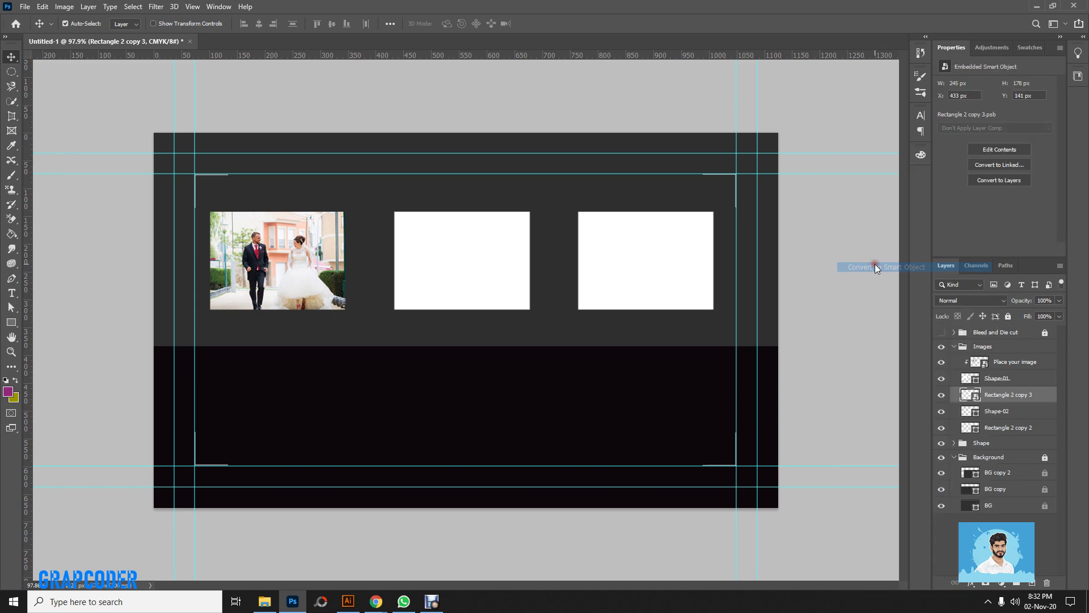
right_click(995, 398)
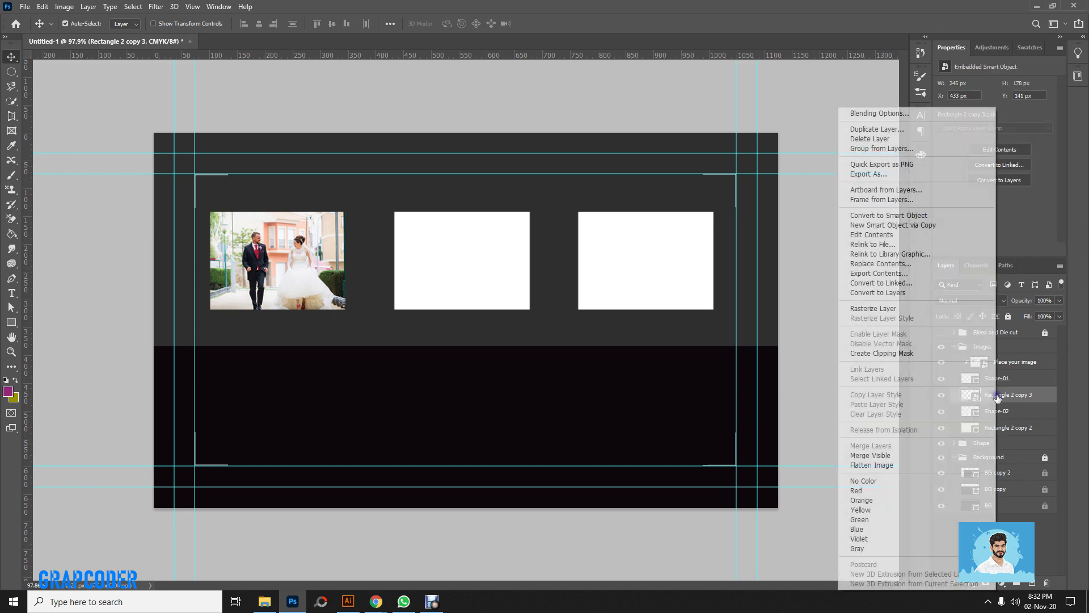
click(870, 354)
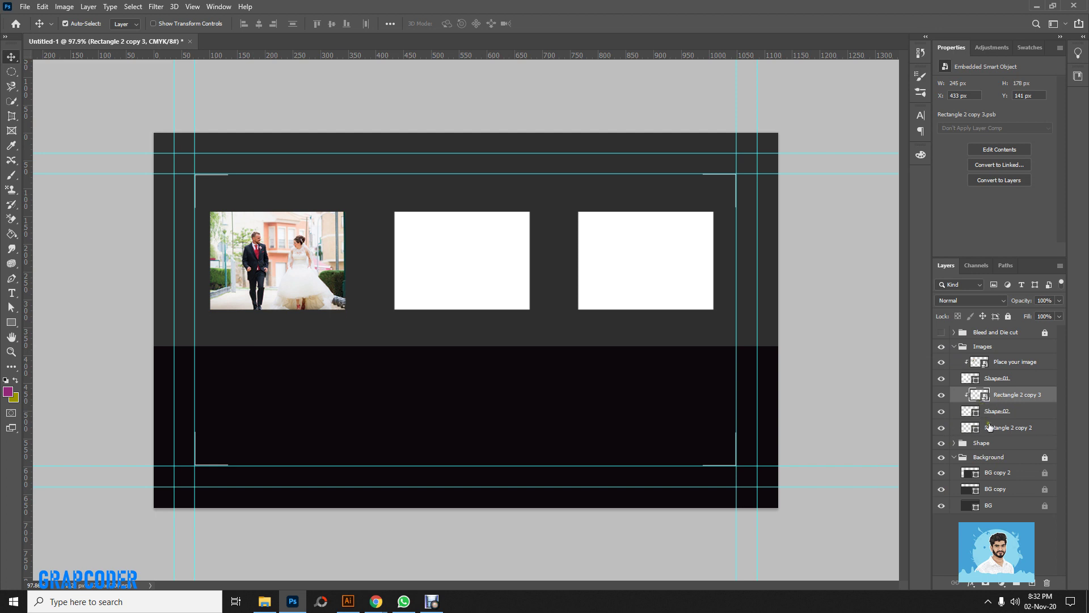
Duplicate the right frame's Rectangle 2 copy 2 layer and rename the original Shape-03
click(1009, 433)
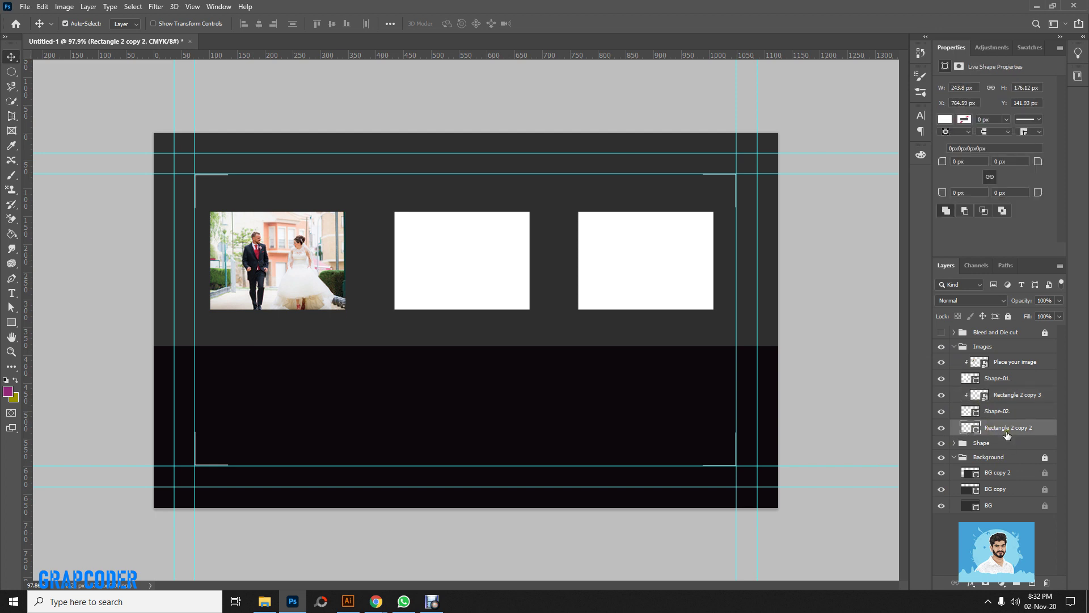
key(ctrl+j)
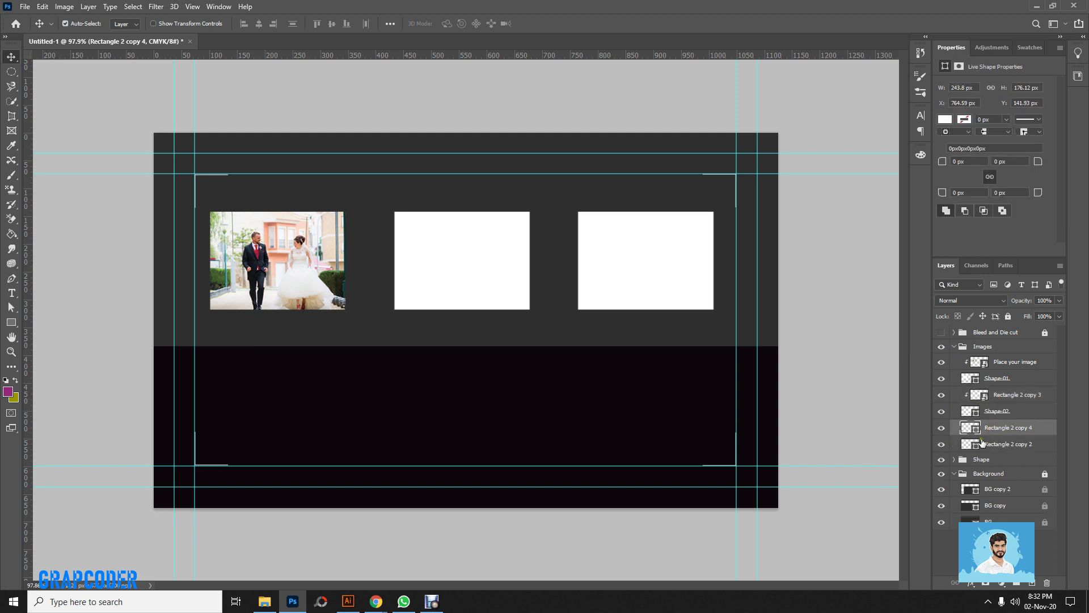
double_click(1019, 448)
text(Shape-03)
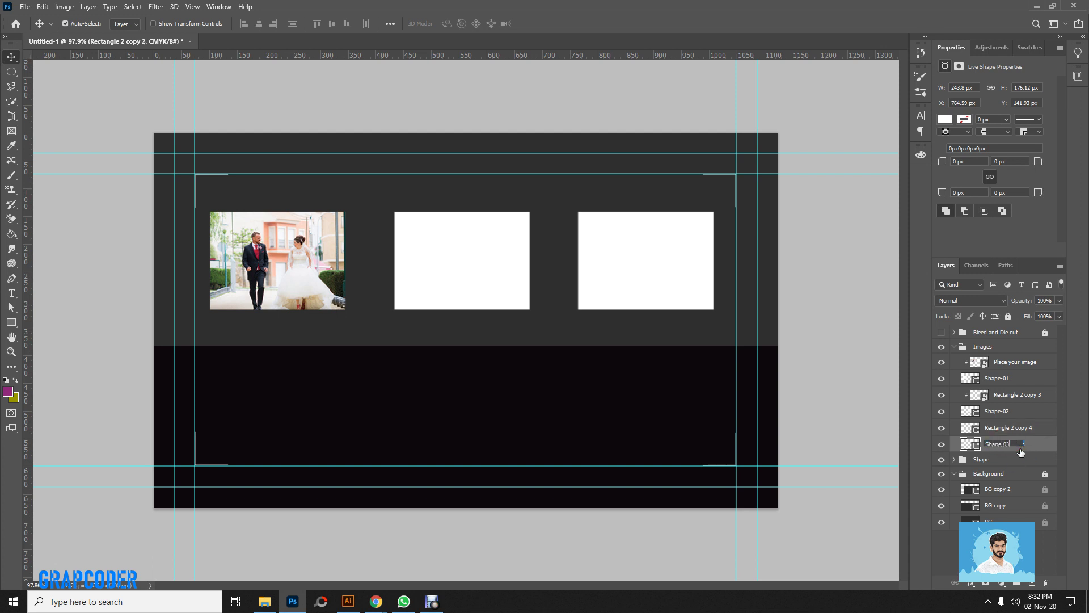
key(Return)
Rasterize Rectangle 2 copy 4, convert it to a smart object, and clip it to Shape-03
click(1005, 432)
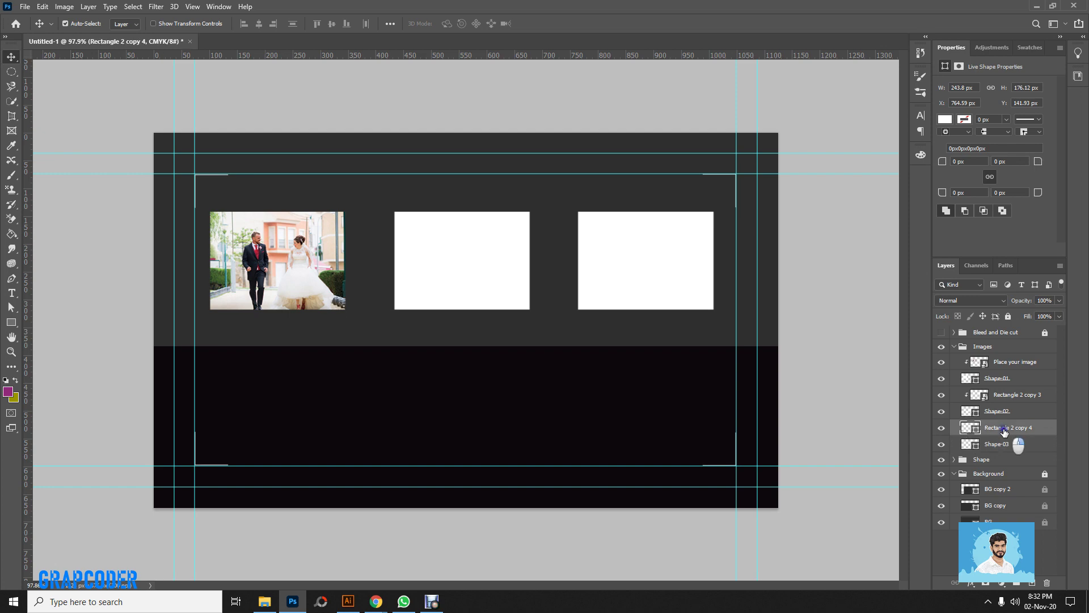
right_click(1004, 431)
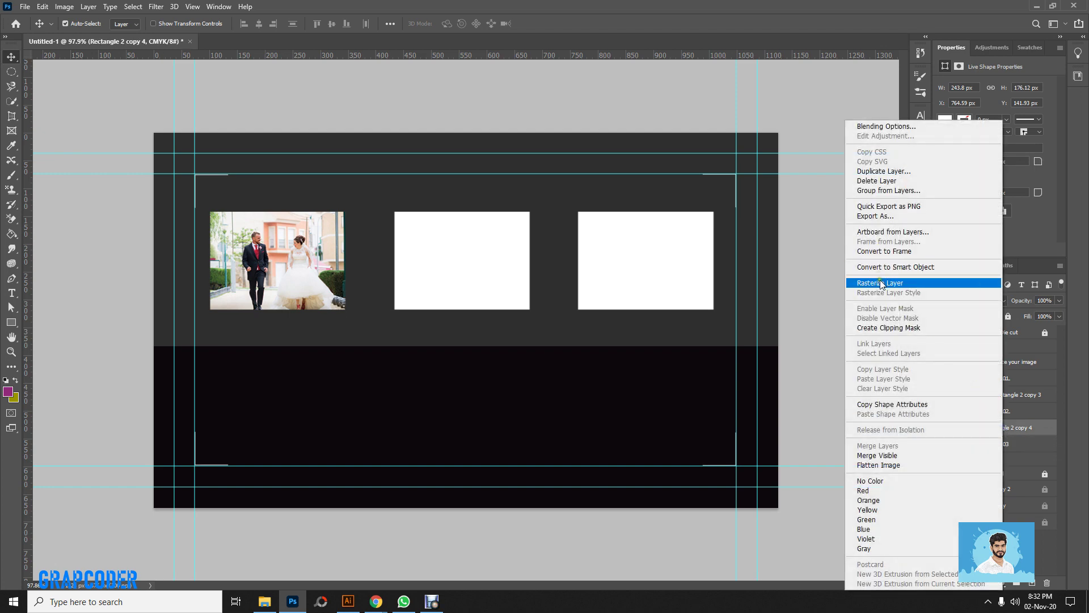
click(882, 283)
right_click(1027, 431)
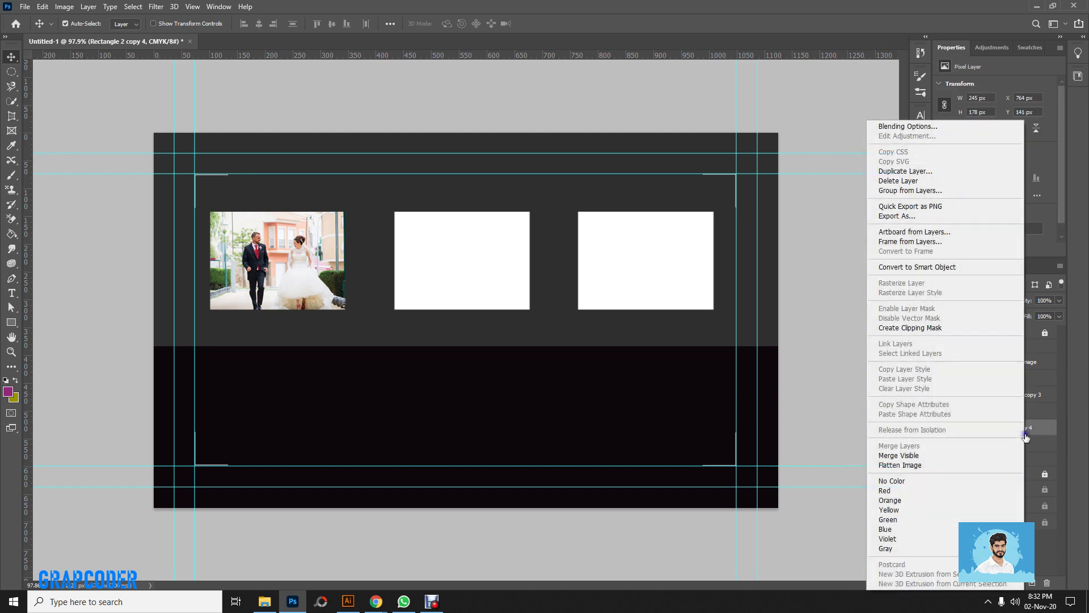
click(927, 266)
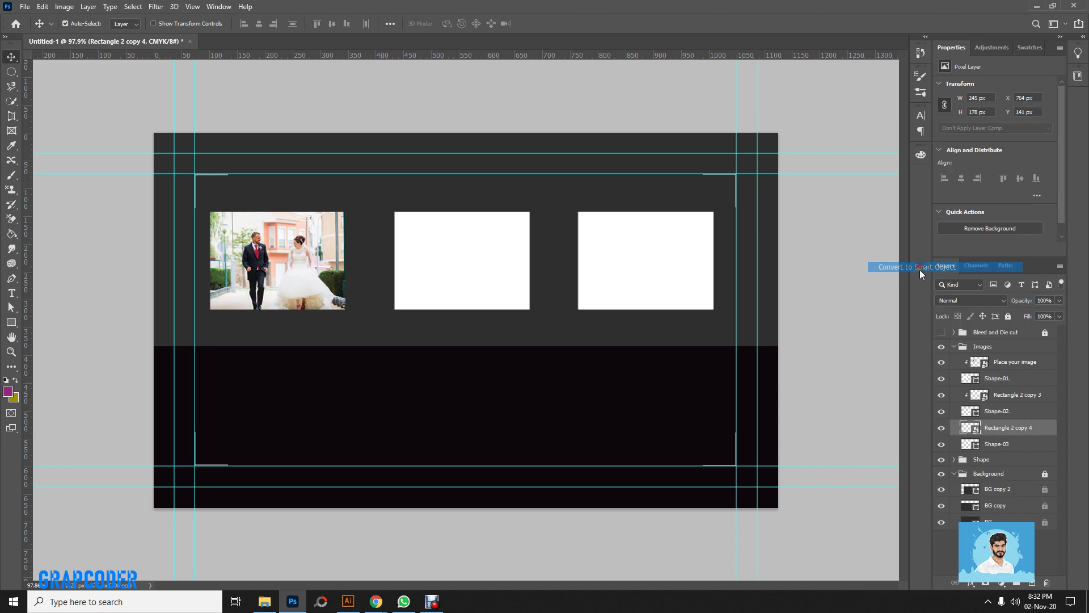
right_click(1006, 434)
click(860, 354)
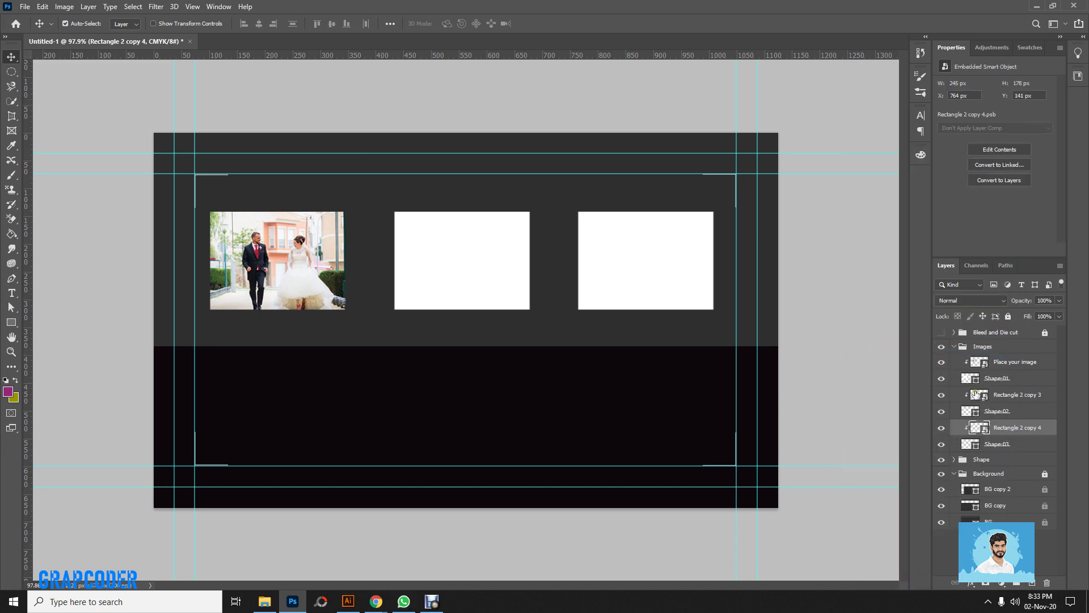
Copy the first layer's name and rename the middle frame's smart object 'Place your image'
double_click(1010, 397)
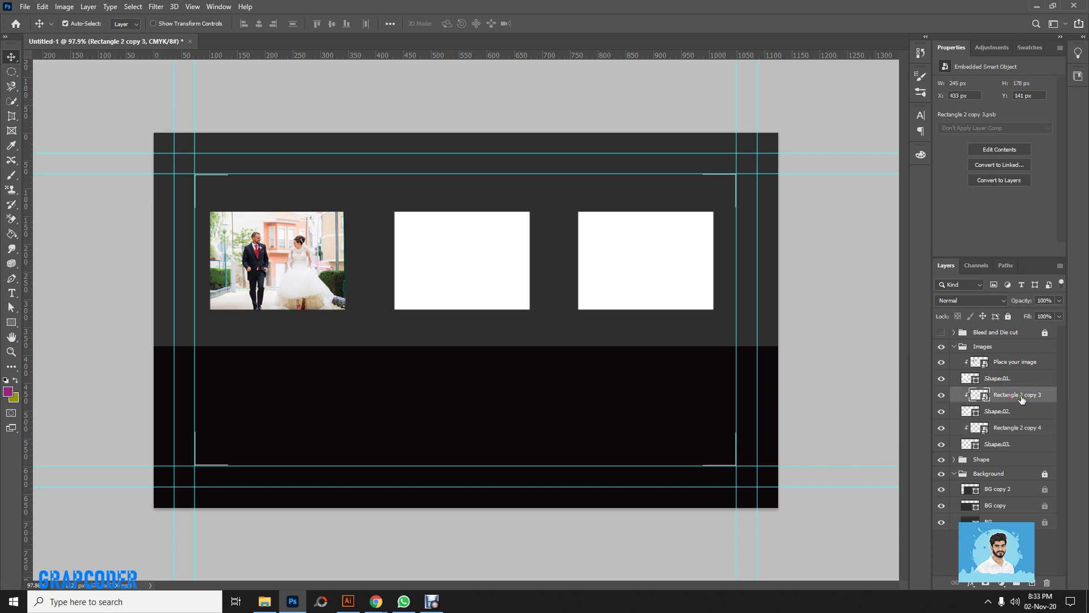
click(1004, 364)
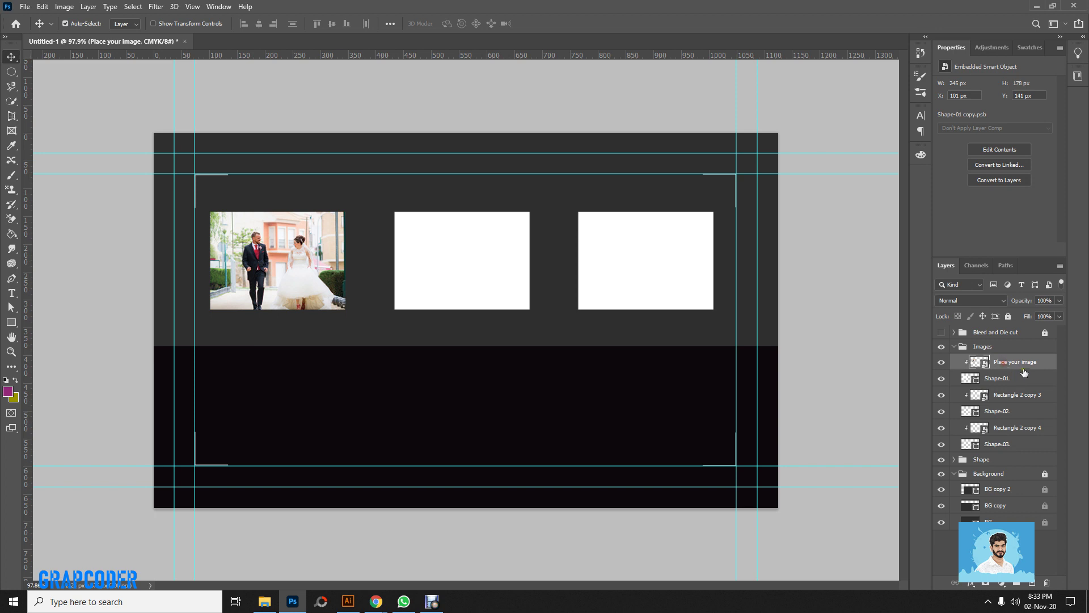
double_click(1016, 363)
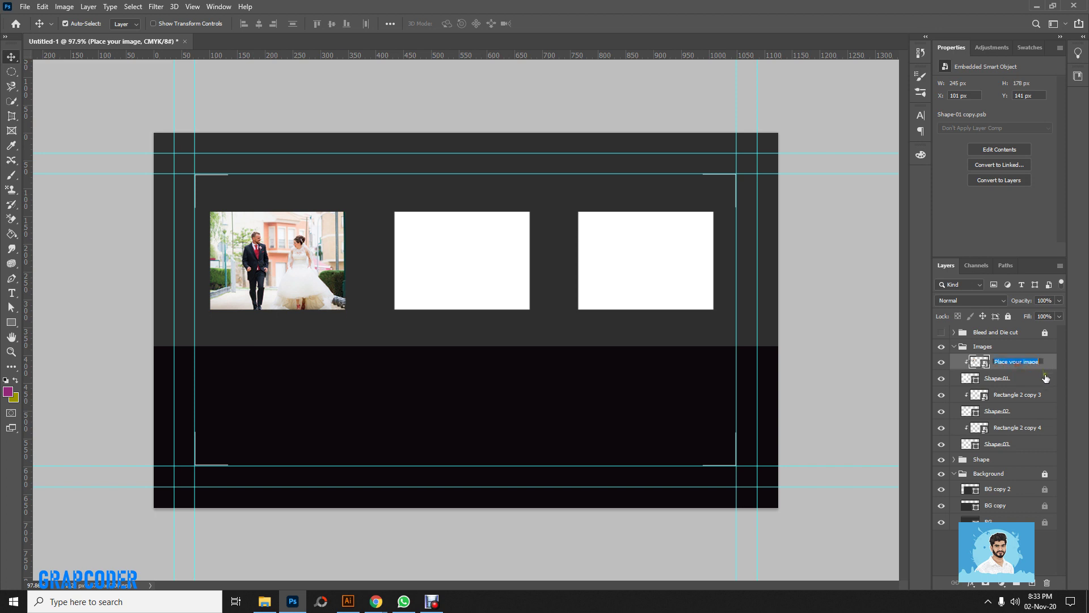
double_click(1015, 396)
key(ctrl+v)
click(1012, 428)
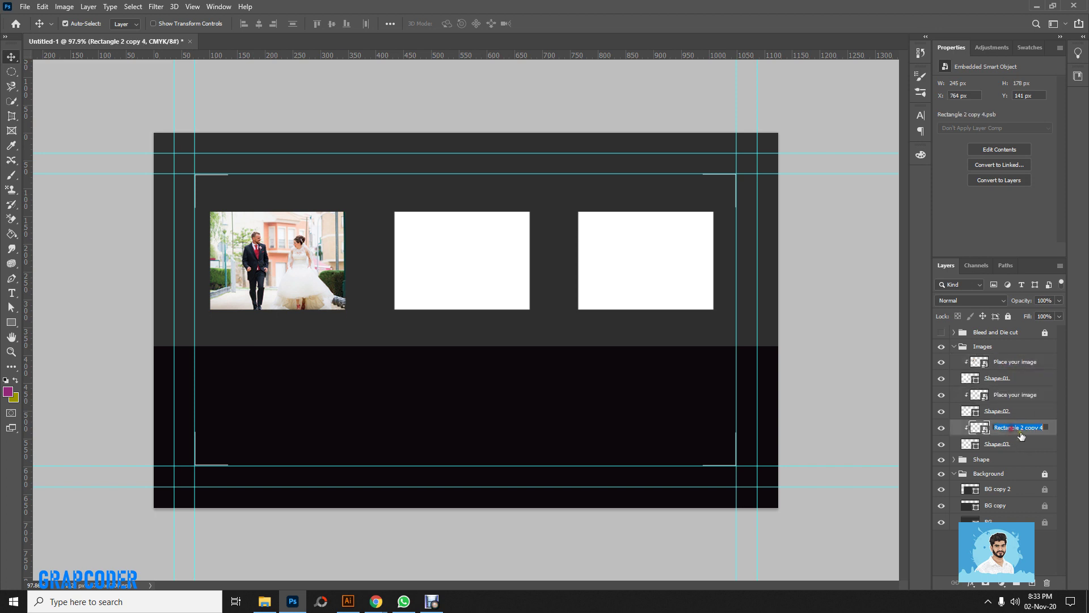
Rename the right frame's smart object 'Place your image' and collapse then re-expand the Images group
double_click(1015, 427)
key(ctrl+v)
key(Return)
click(998, 459)
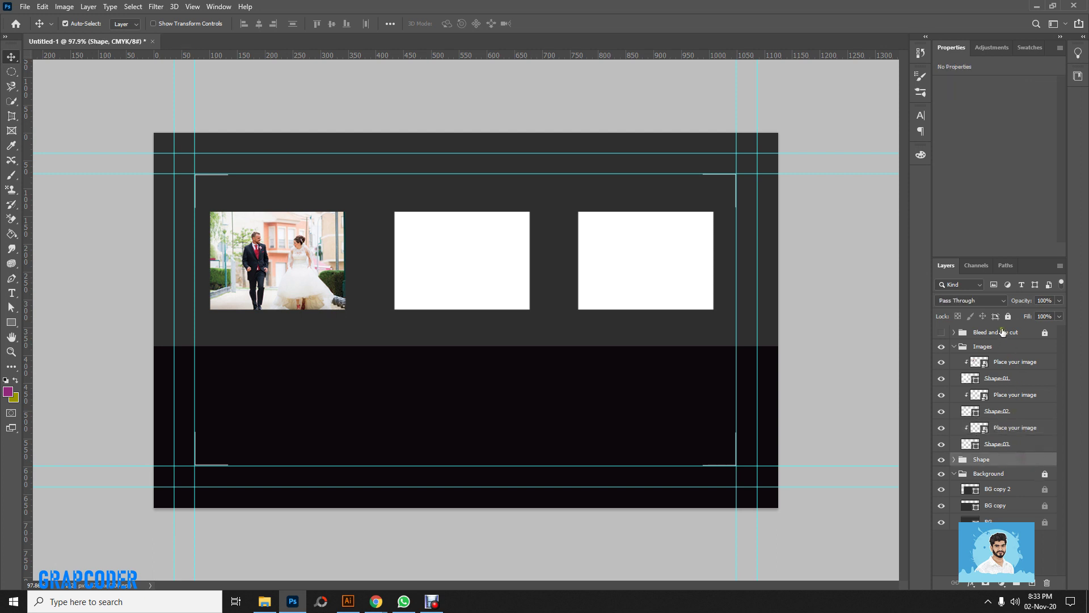
click(954, 346)
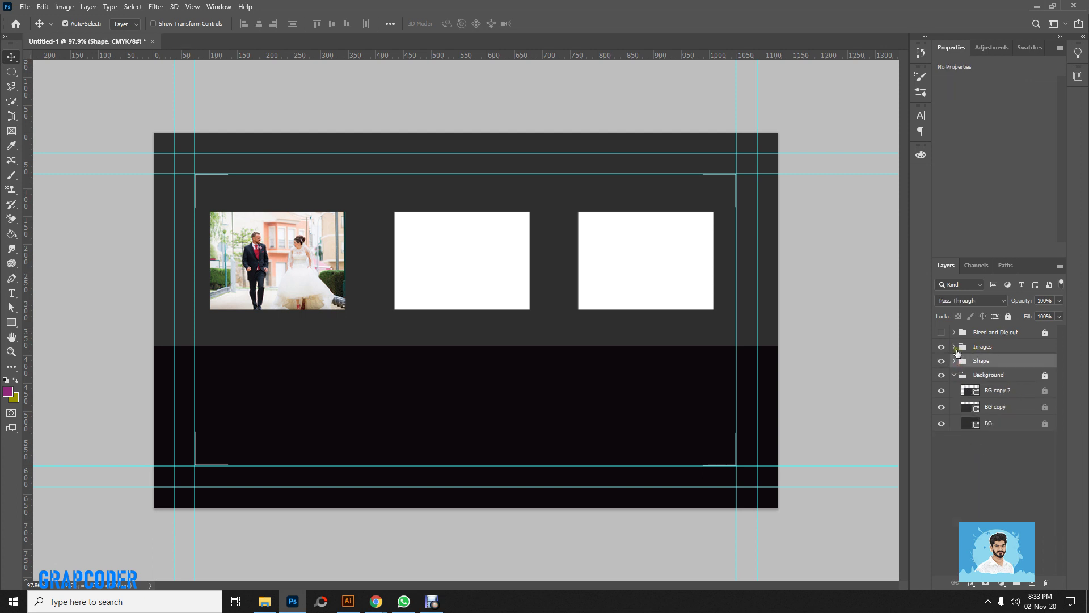
click(955, 347)
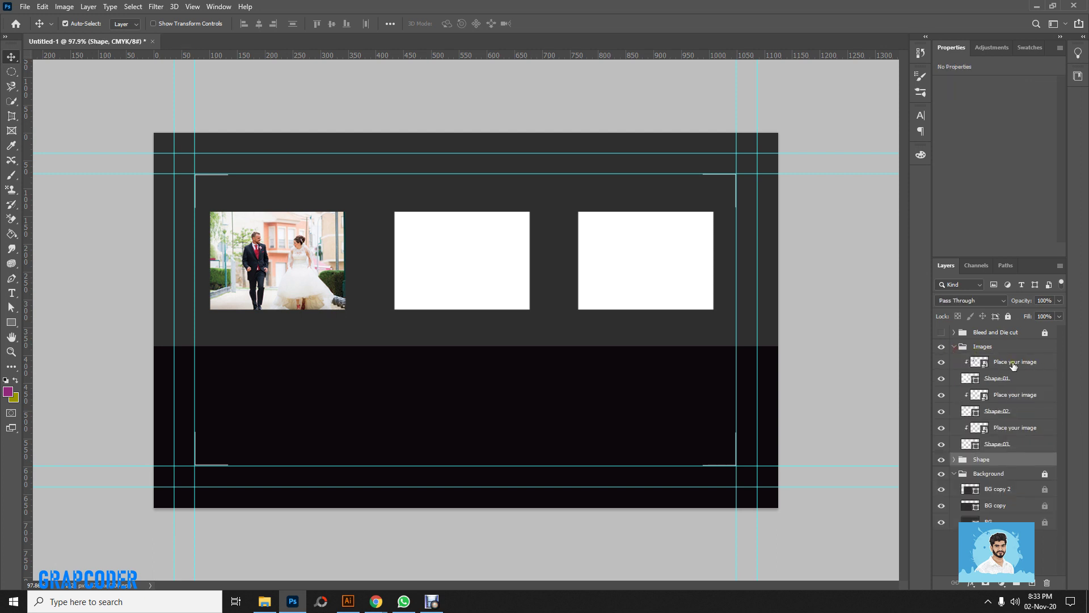
Open the middle smart object and place-embed Preview Image-04 into it
double_click(988, 397)
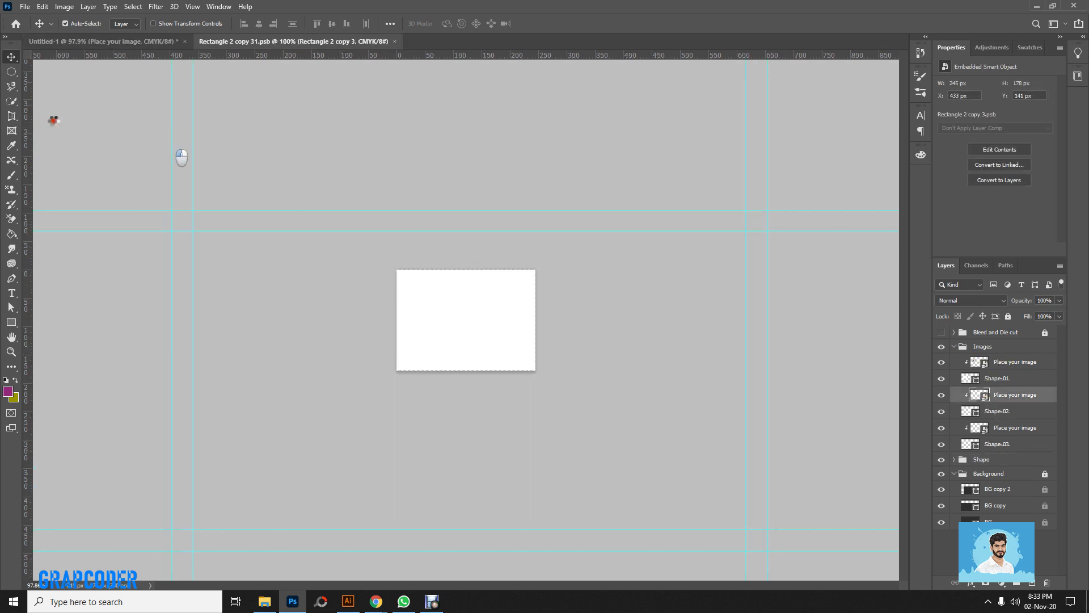
click(24, 6)
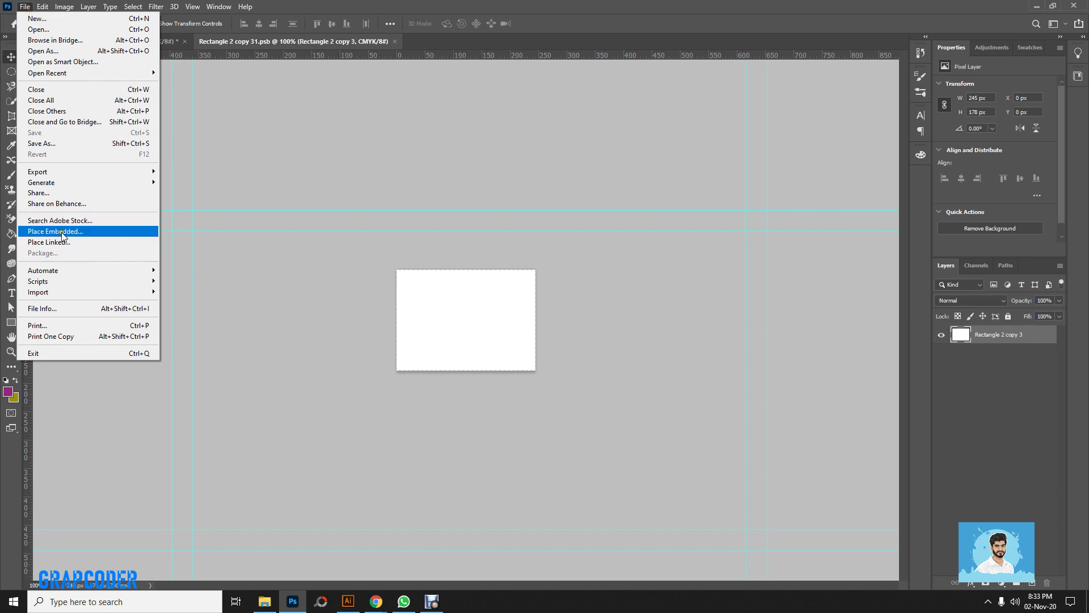
click(62, 231)
scroll(341, 170, down, 5)
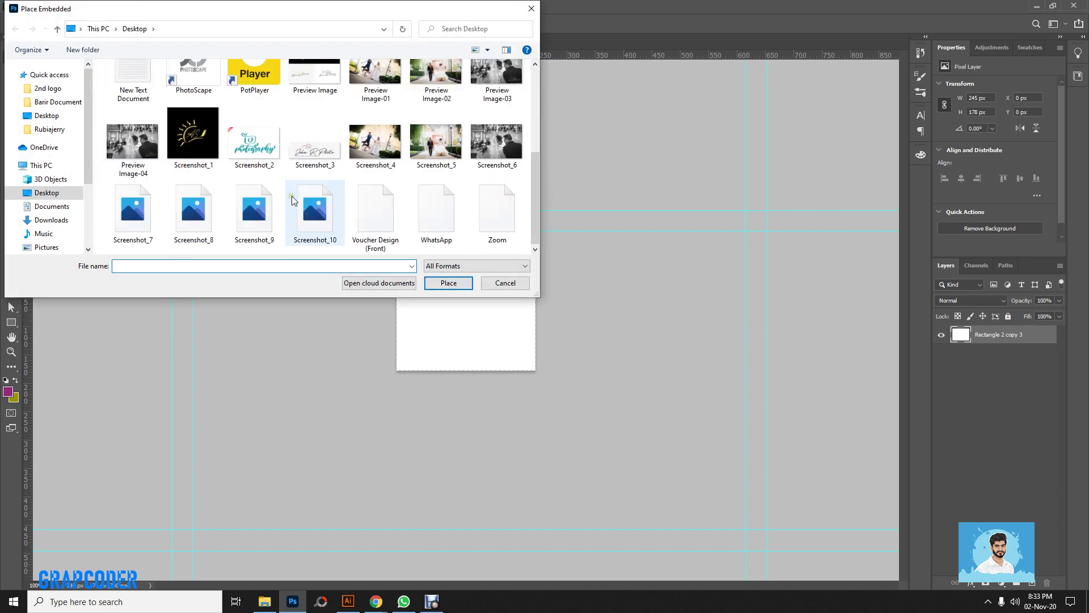
click(133, 142)
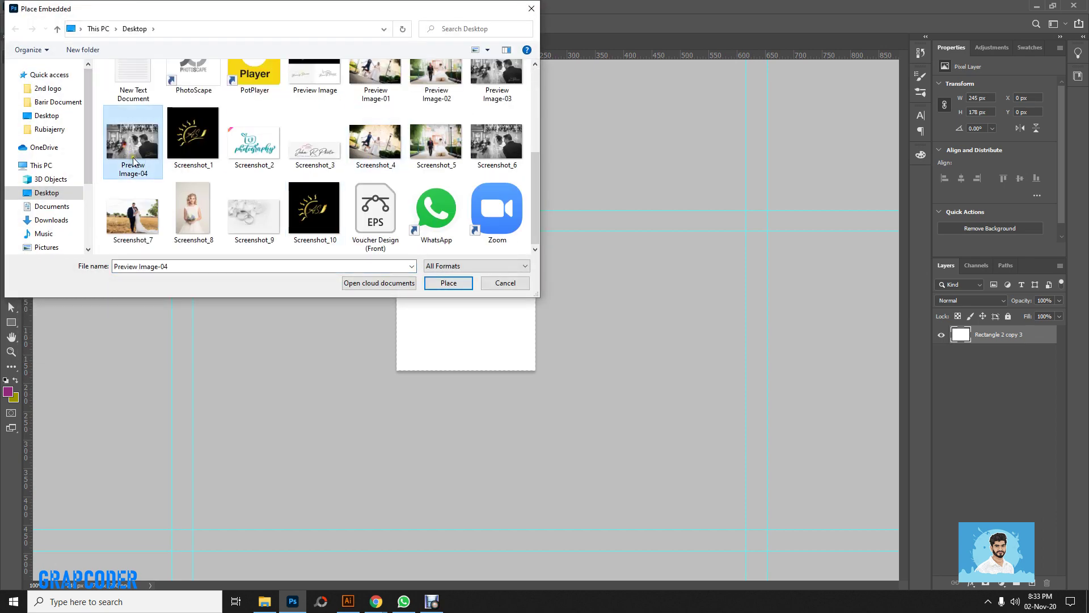
click(448, 282)
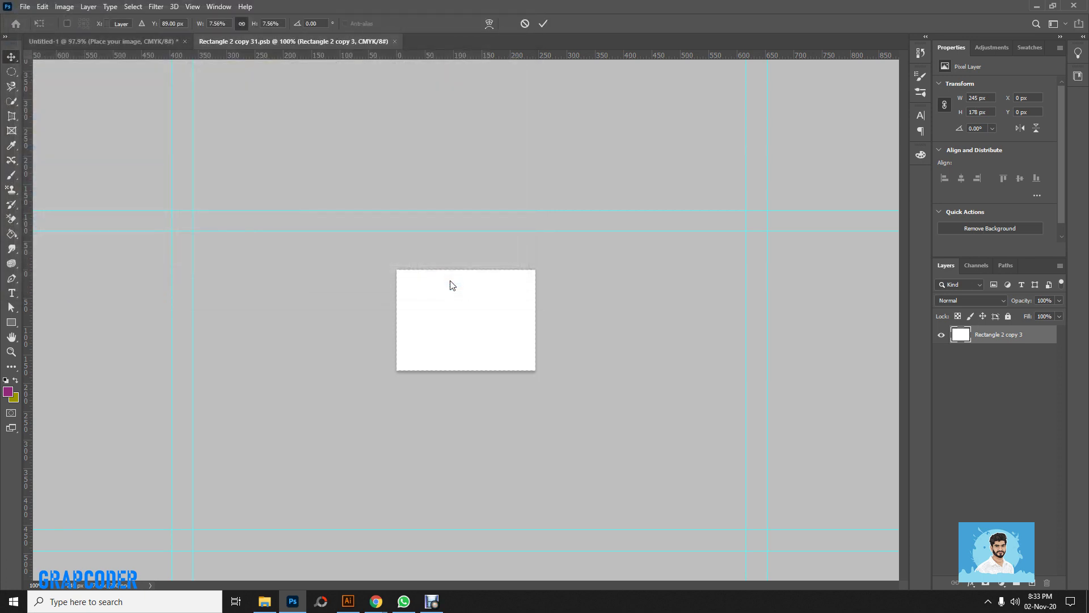
Enlarge and shift the photo to cover the rectangle, then save and close the contents
drag(535, 274, 545, 270)
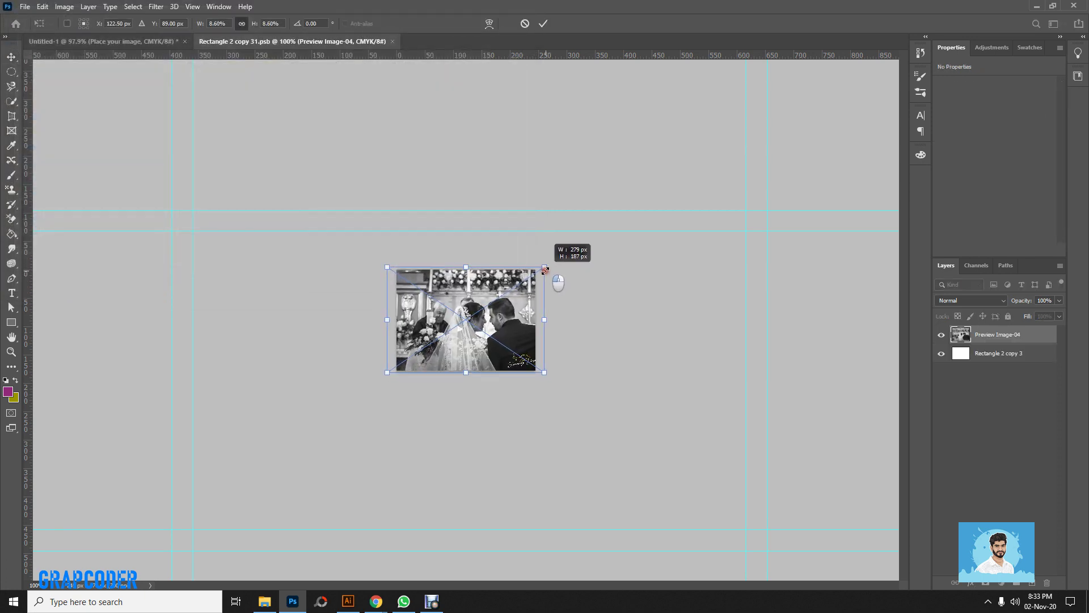
drag(504, 324, 493, 323)
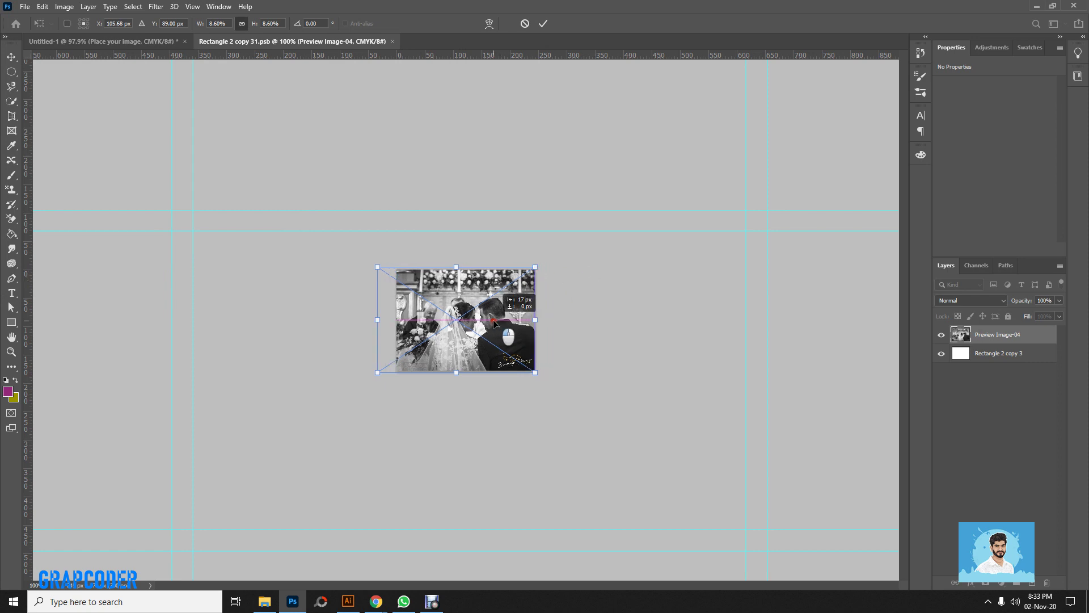
key(Return)
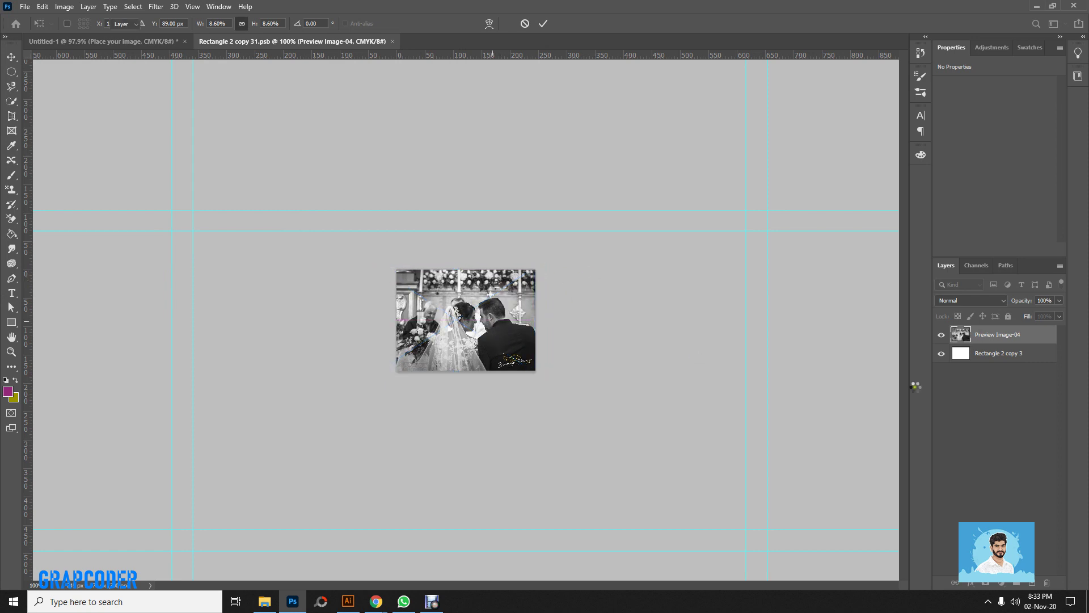
key(ctrl+s)
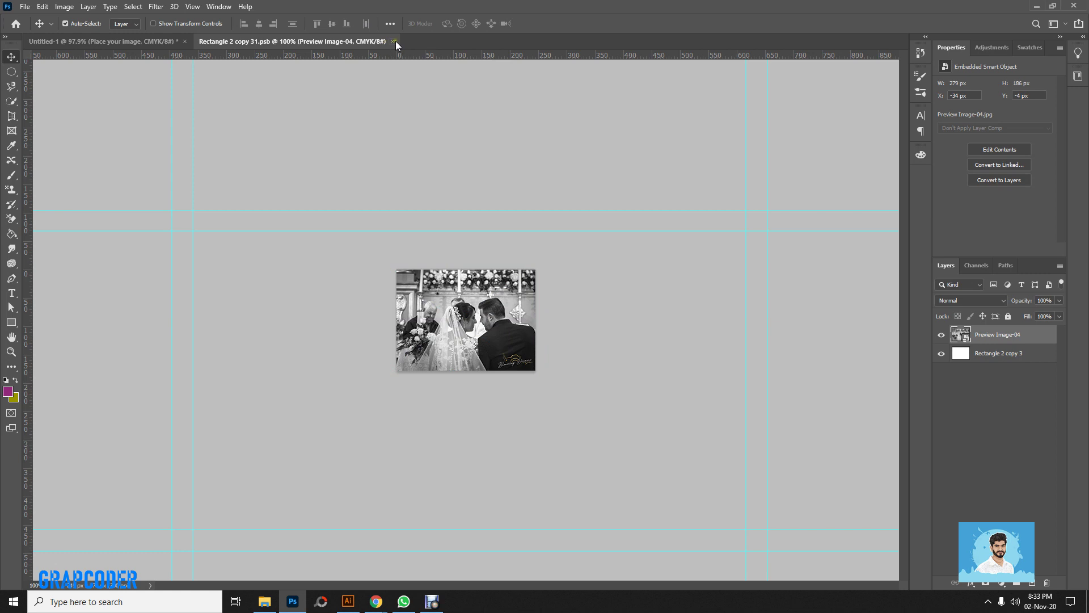
key(ctrl+w)
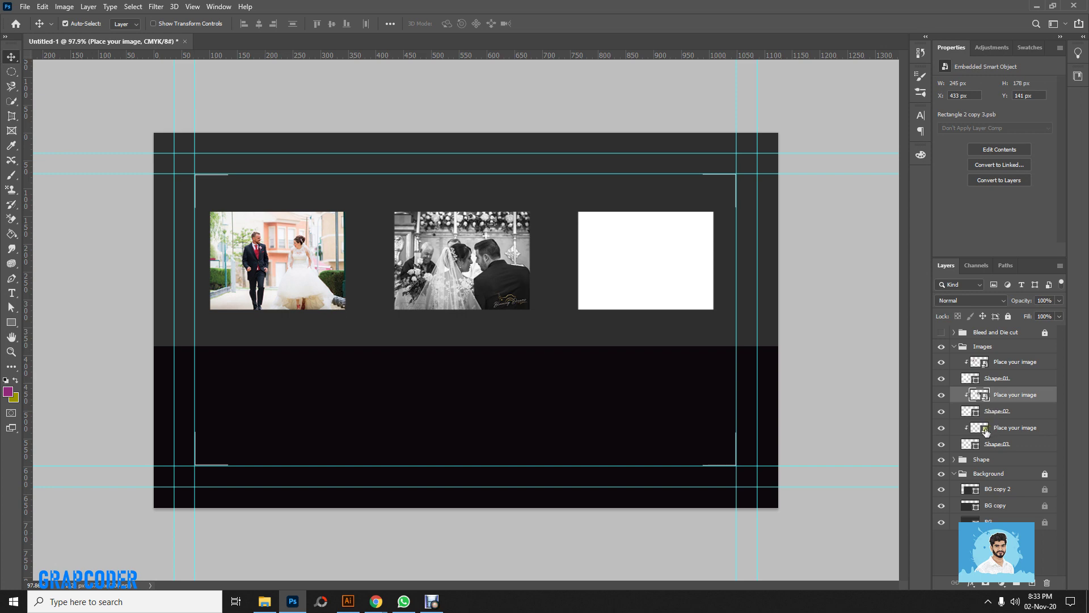
Open the right-hand smart object and place-embed the Screenshot_7 golden-field photo
double_click(986, 430)
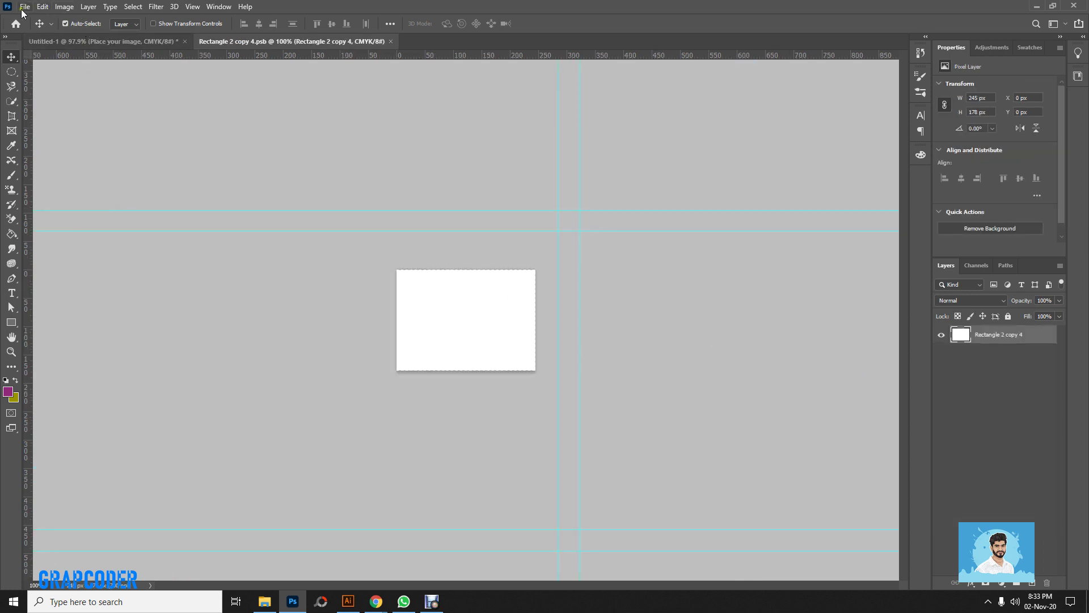
click(25, 6)
click(57, 231)
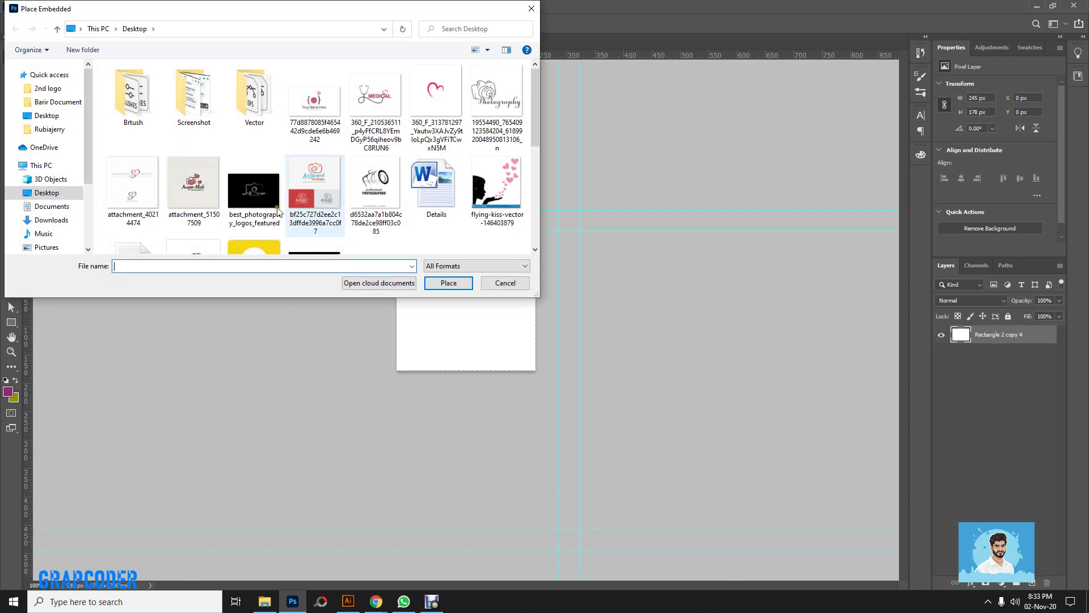
click(136, 216)
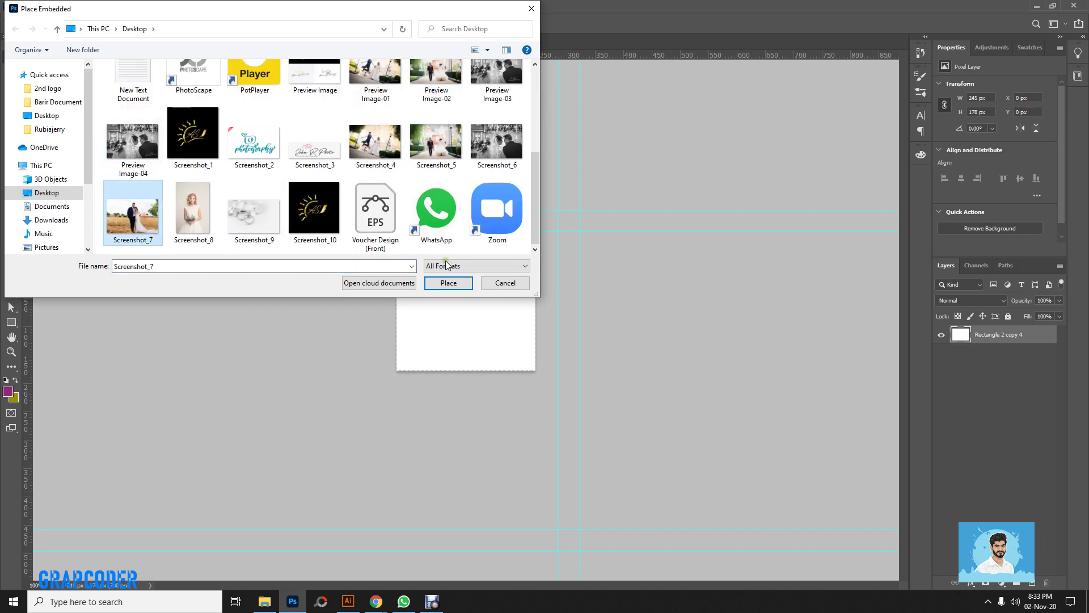
click(448, 283)
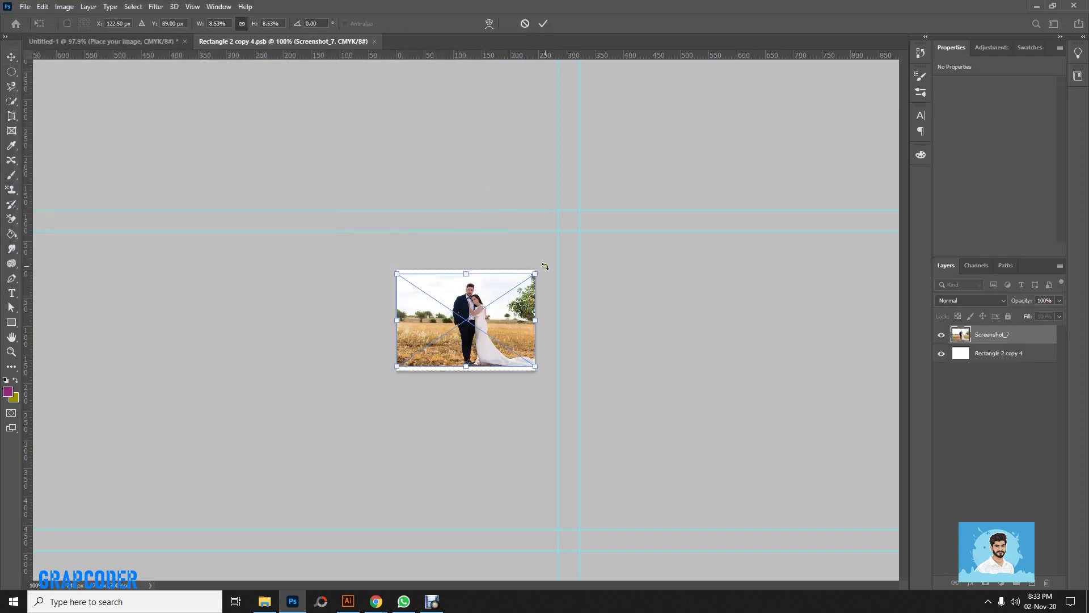
Enlarge and shift the field photo to fill the frame, save, close, and return to Google Meet
drag(535, 274, 551, 264)
drag(506, 322, 491, 322)
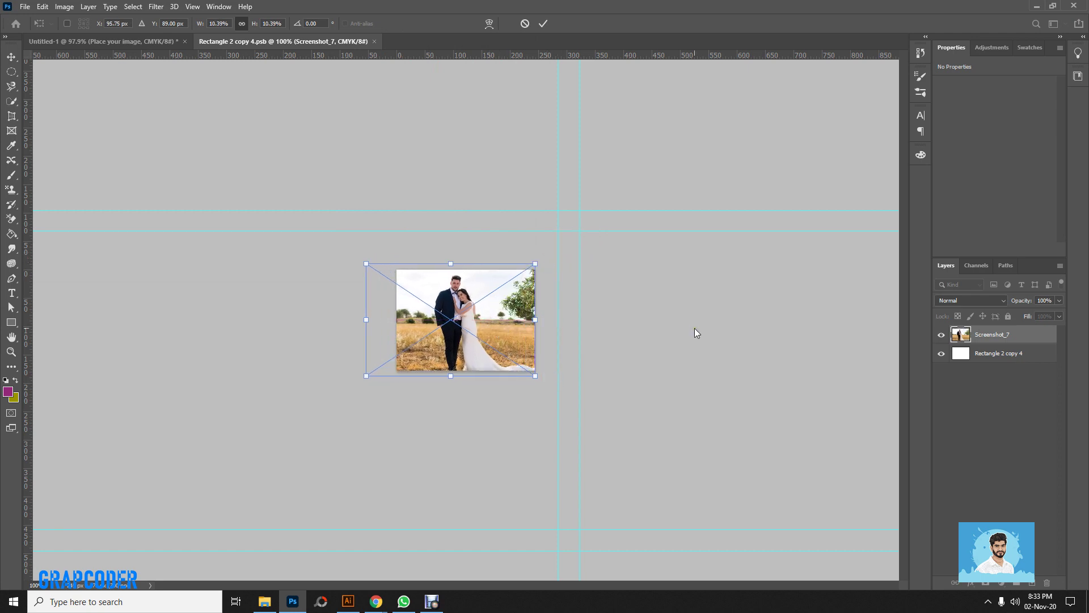
key(Return)
key(ctrl+s)
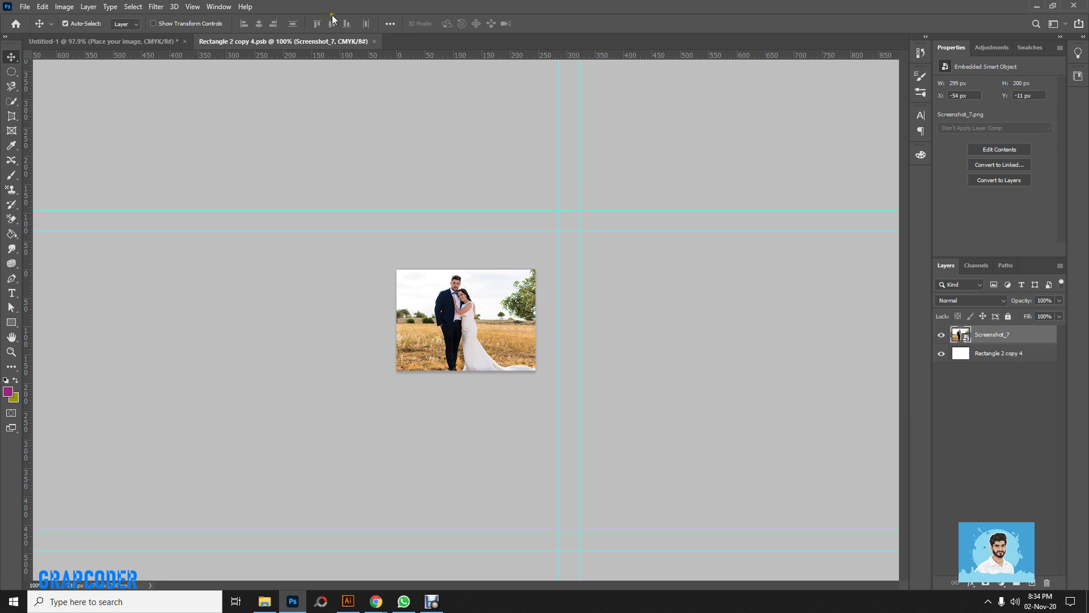
click(376, 42)
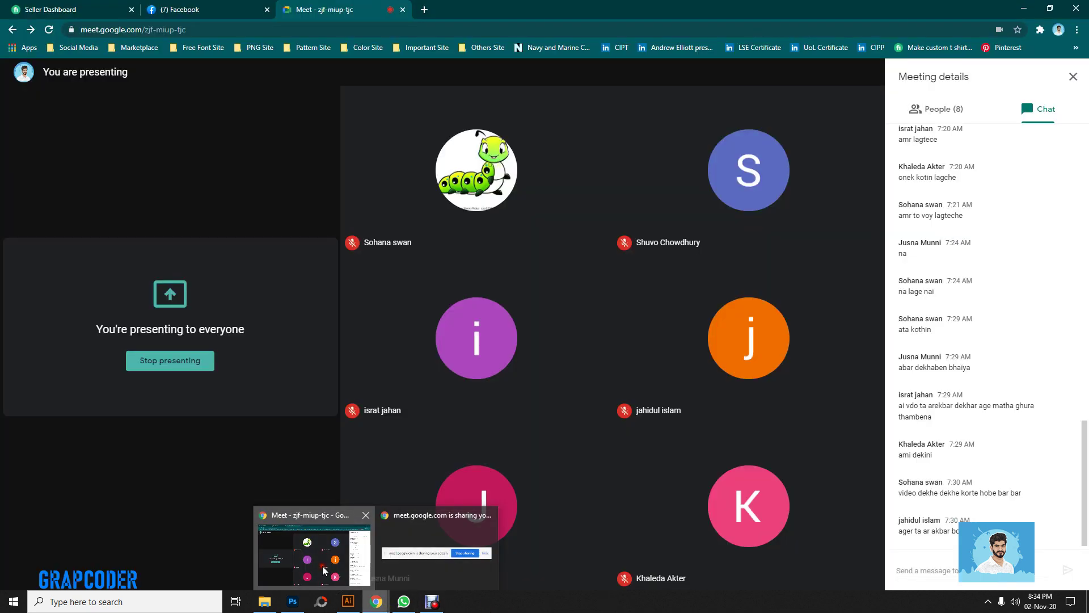
click(318, 545)
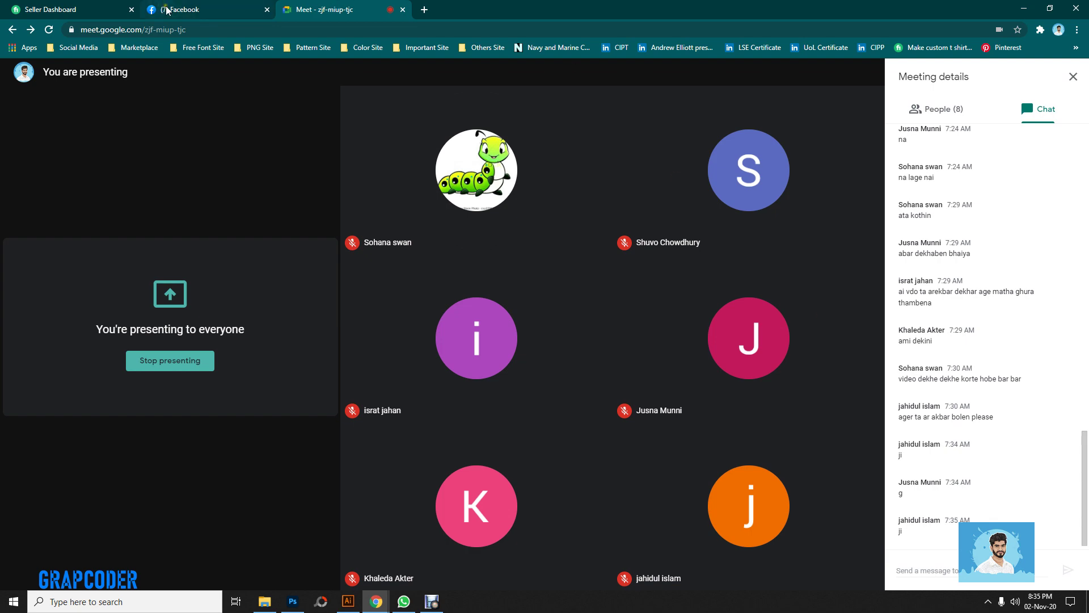
Switch from Google Meet to the Blooming Dreams Photo logo document in Illustrator
click(357, 605)
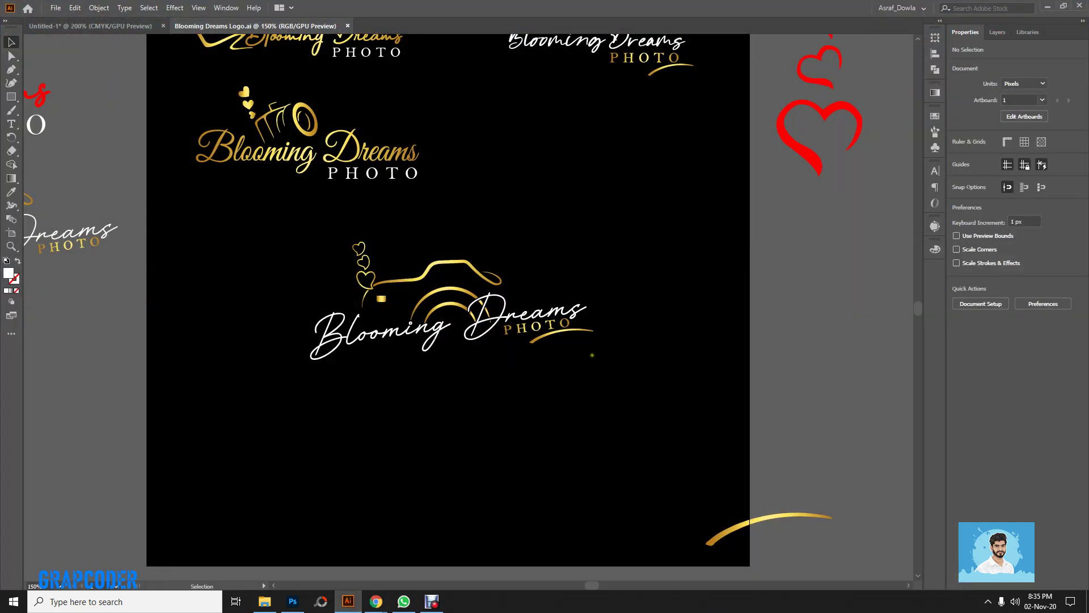
Return to the Photoshop layout and lock both the Images and Shape layer groups
click(293, 601)
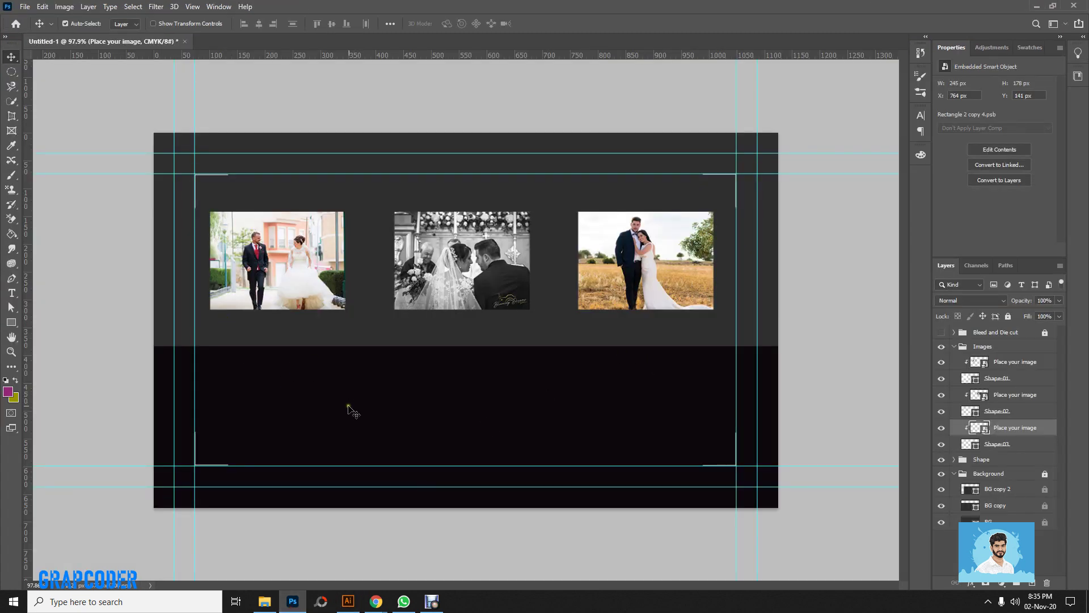
click(954, 348)
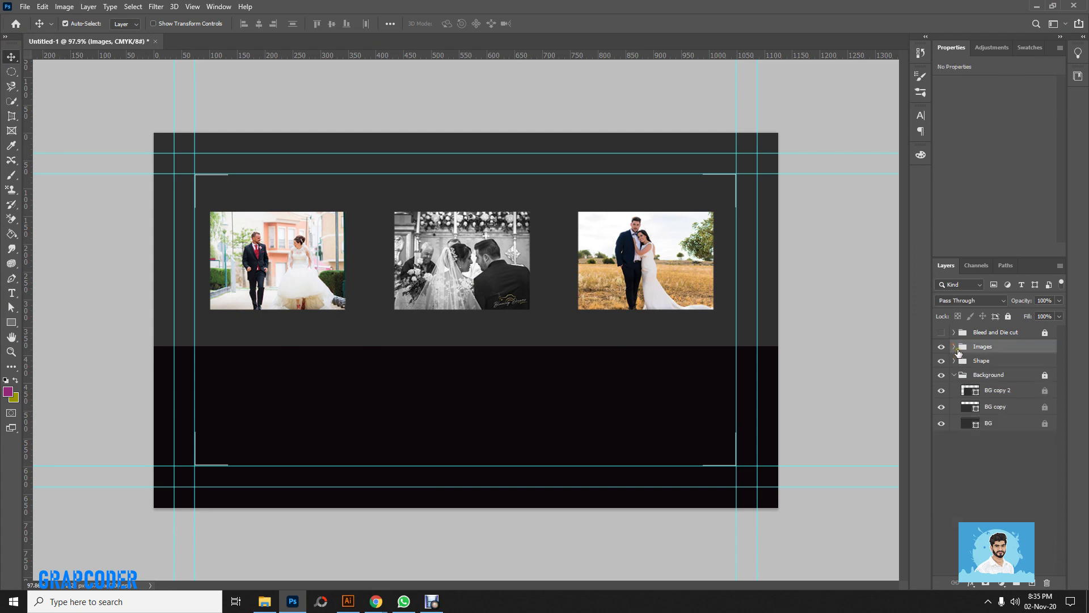
click(1010, 317)
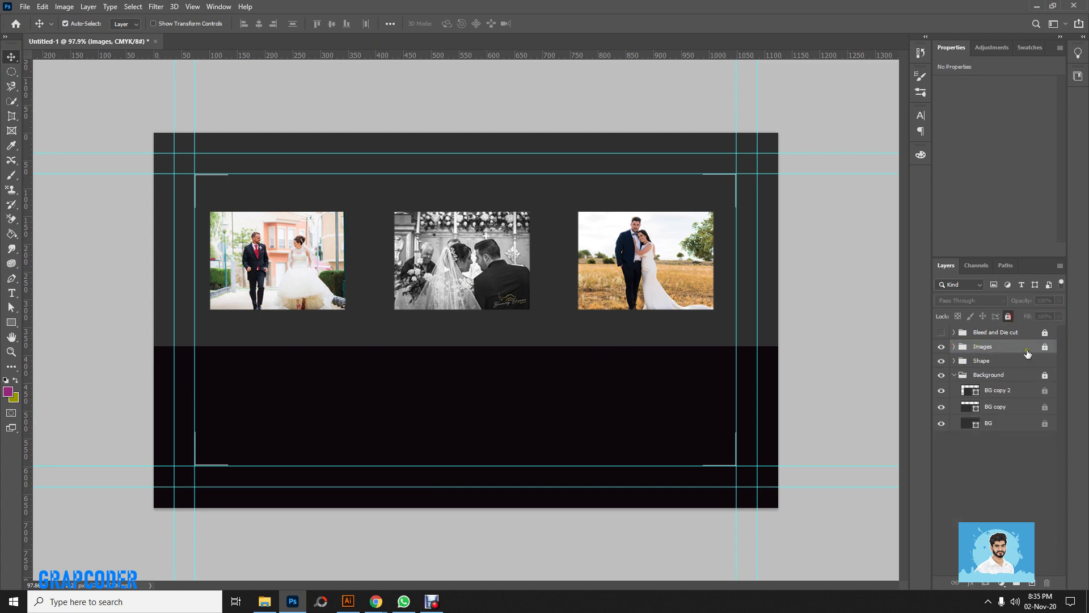
click(983, 365)
click(1008, 317)
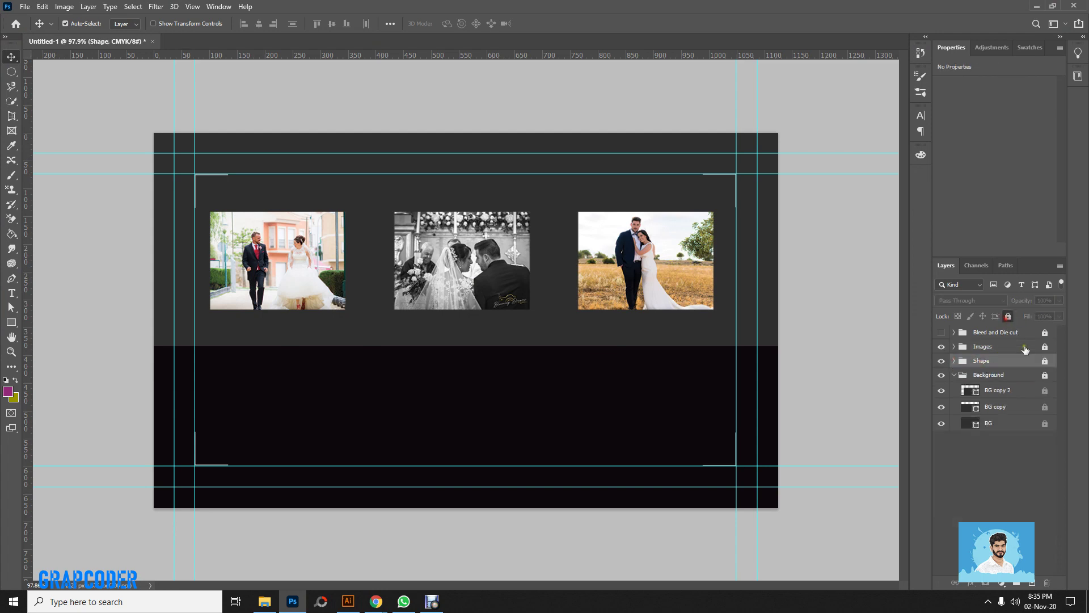
click(980, 344)
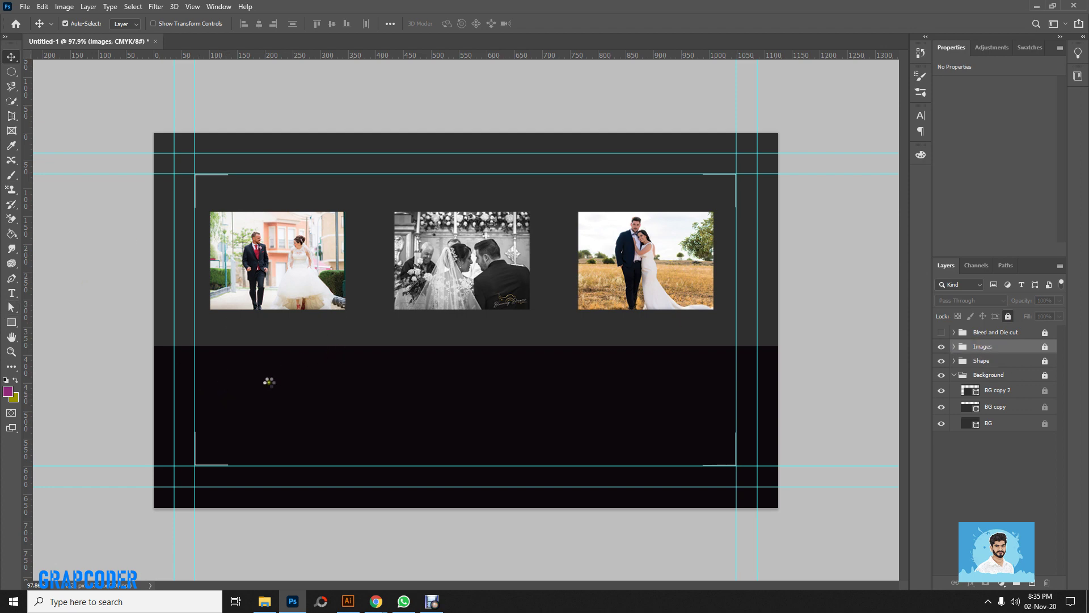
Type 'Johe Smith' on the dark band below the photos, commit it, and select the text
key(t)
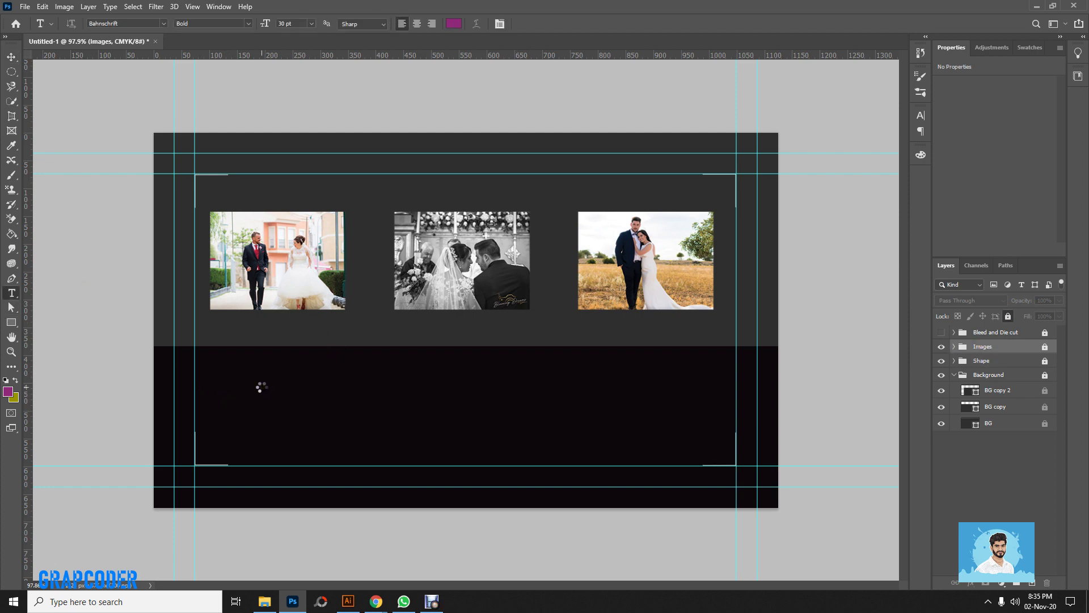
click(260, 387)
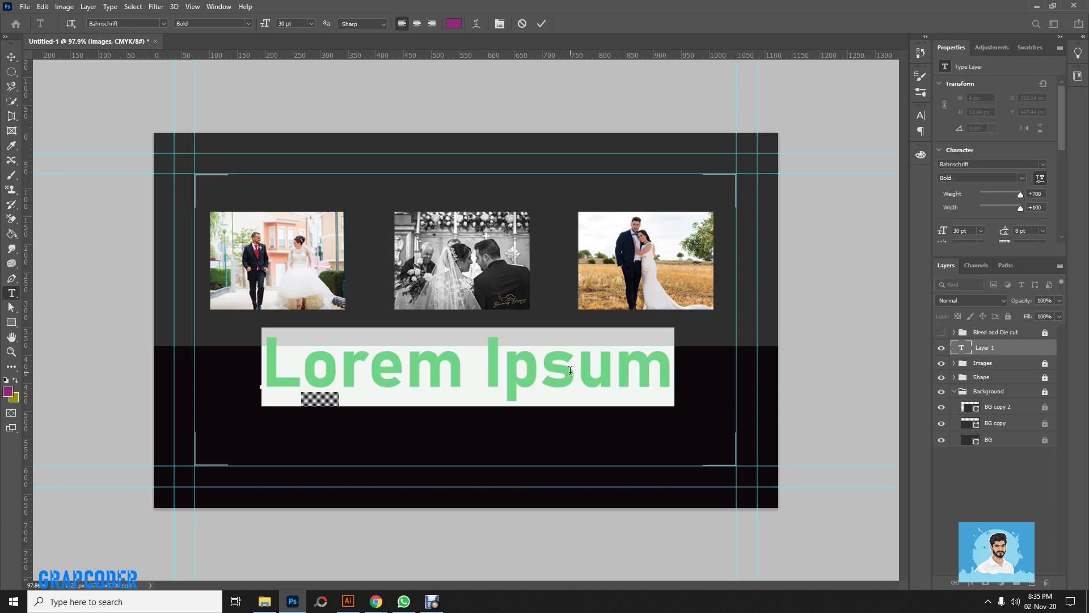
text(Jo)
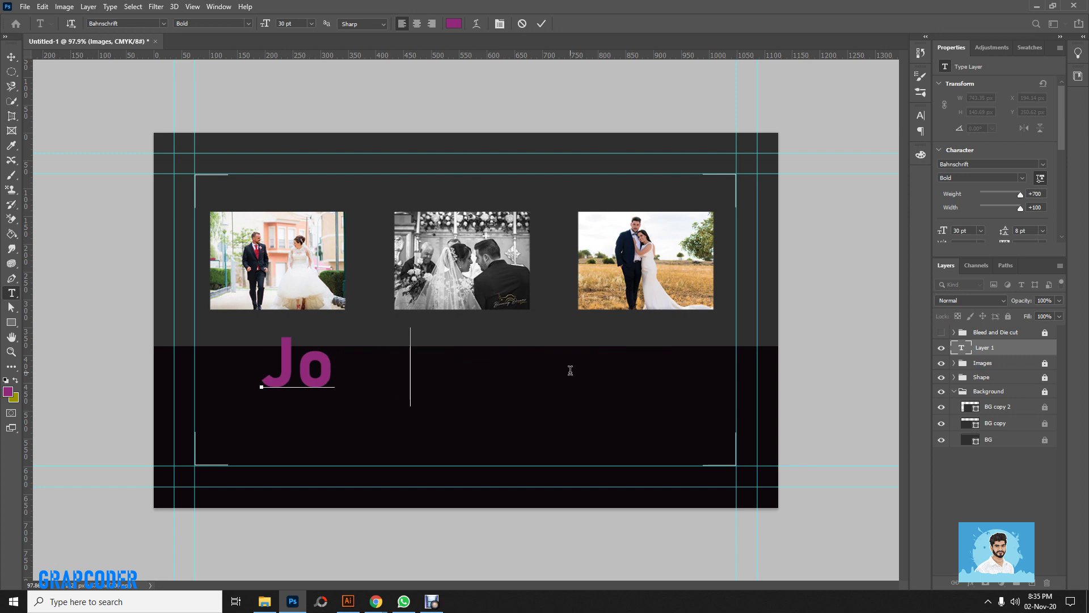
text(he)
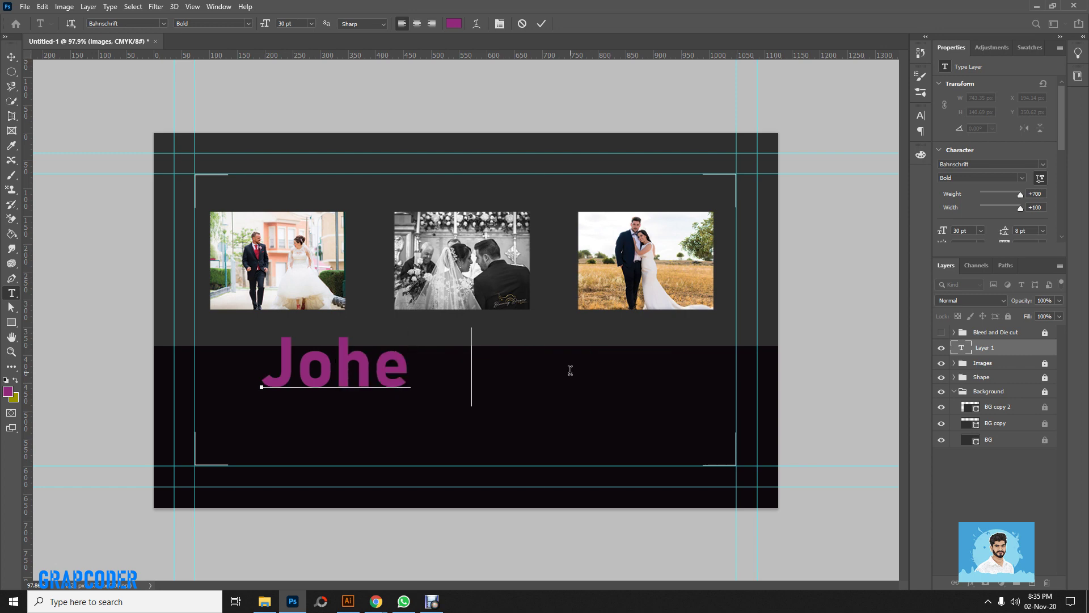
text(      Smith)
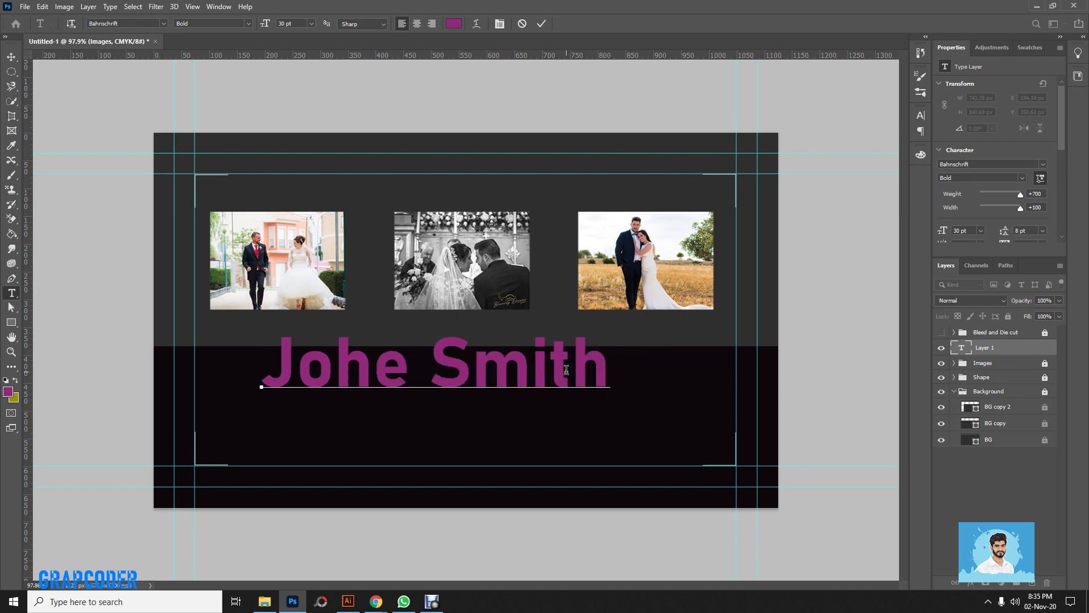
click(11, 57)
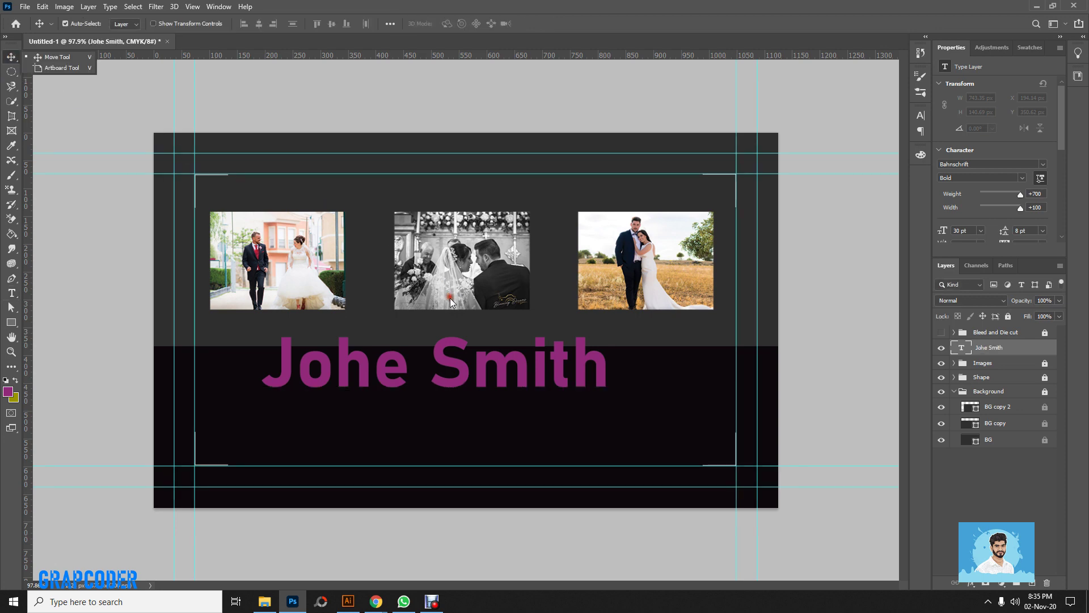
double_click(515, 366)
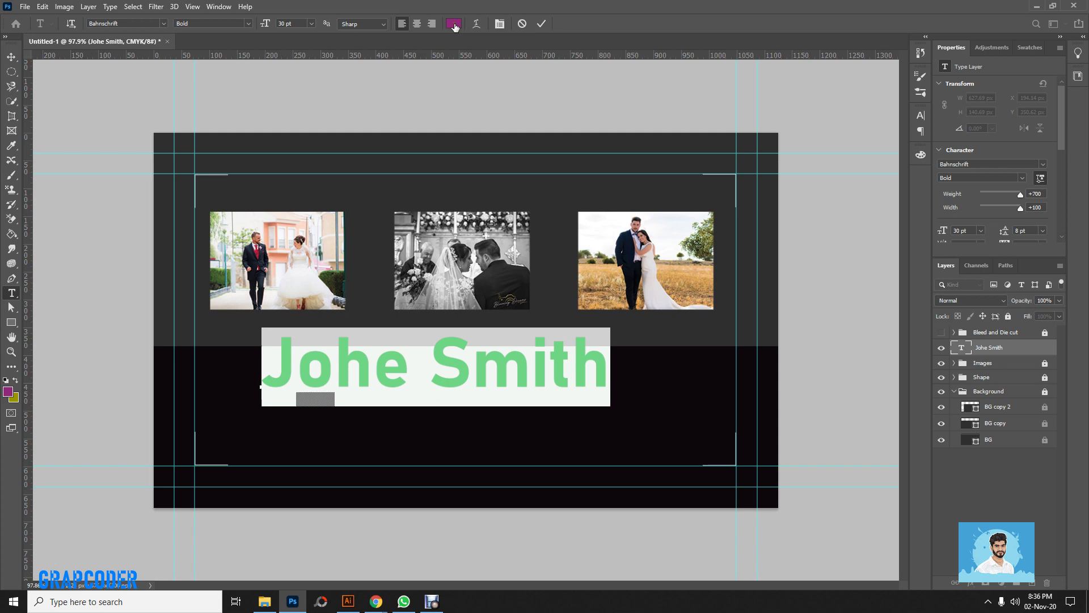
Set the Johe Smith text colour to pure white
click(455, 24)
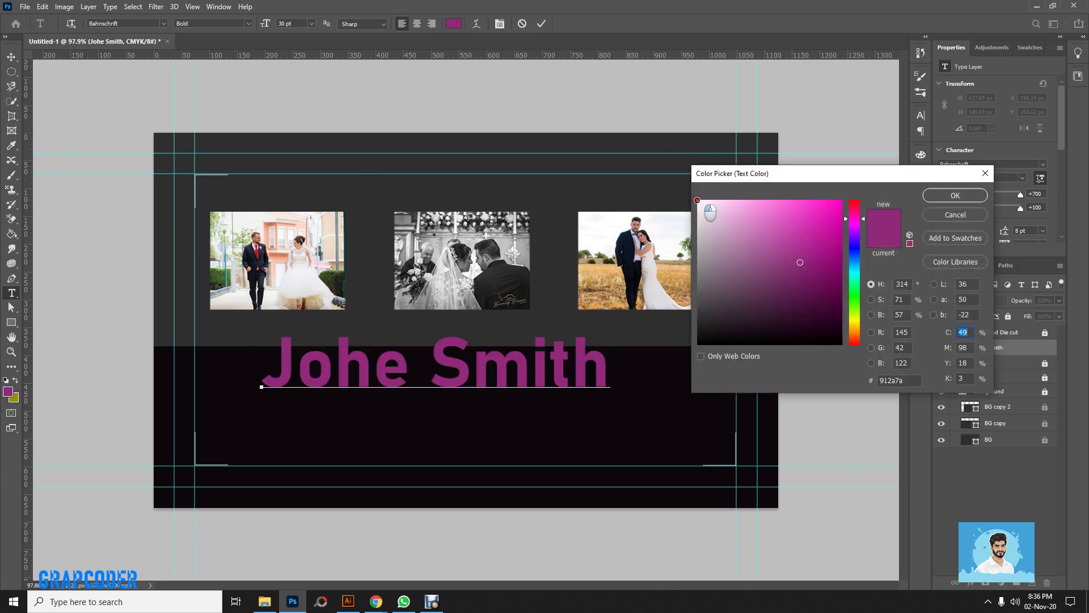
drag(709, 216, 696, 200)
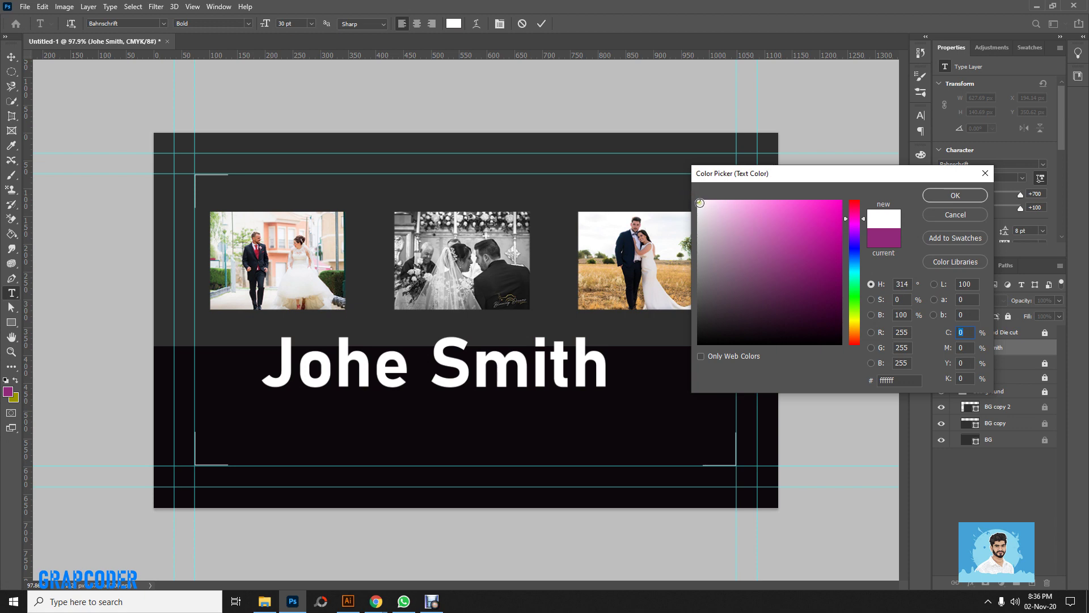
click(694, 197)
click(942, 196)
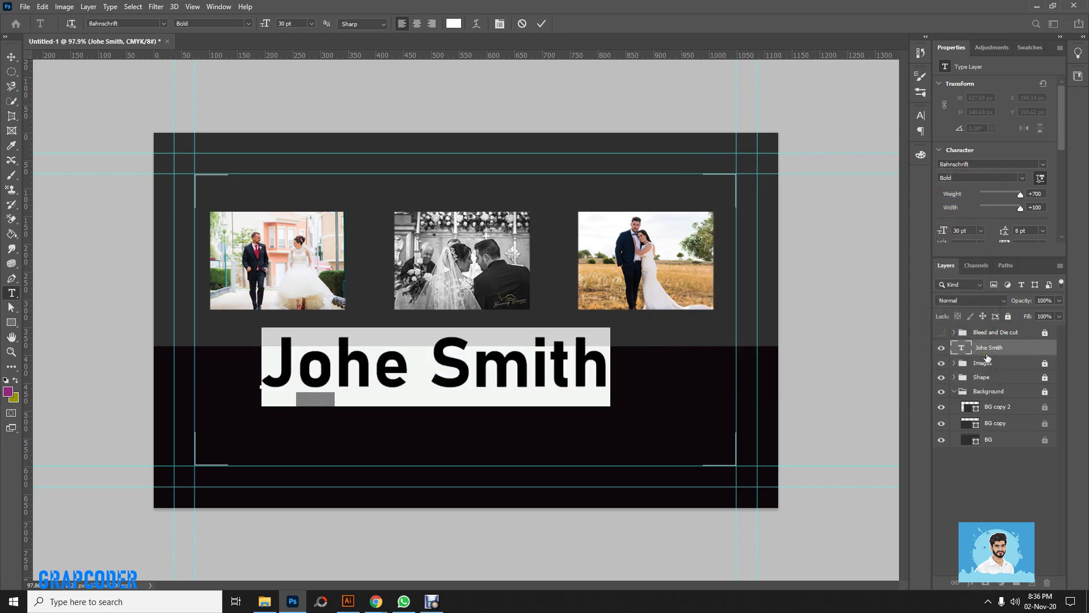
Change the name's font to Nexa Bold at 12 pt
click(272, 15)
click(302, 24)
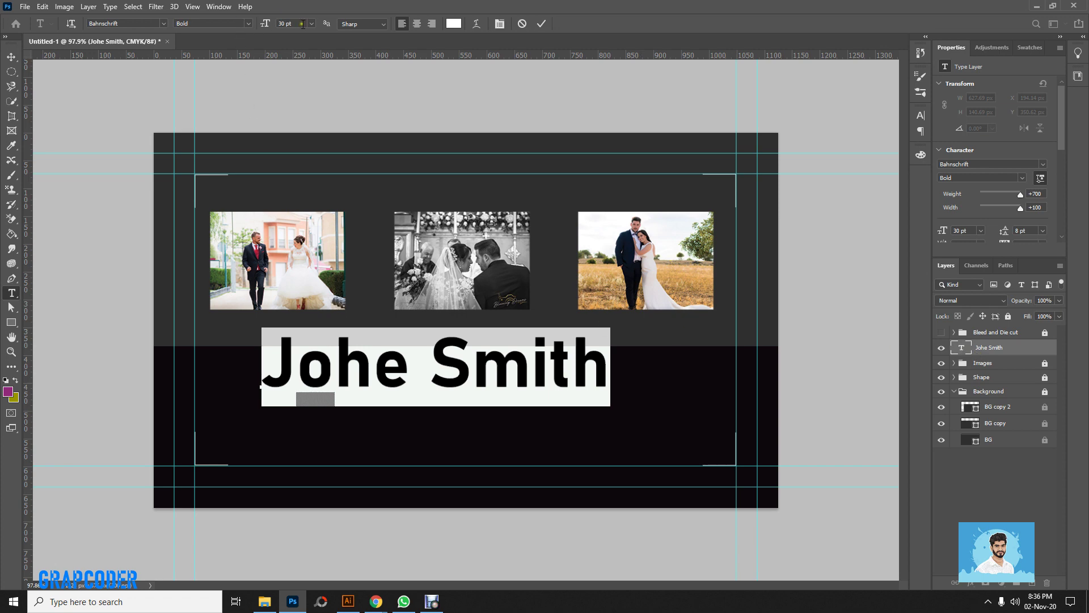
click(145, 24)
click(144, 23)
text(Nex)
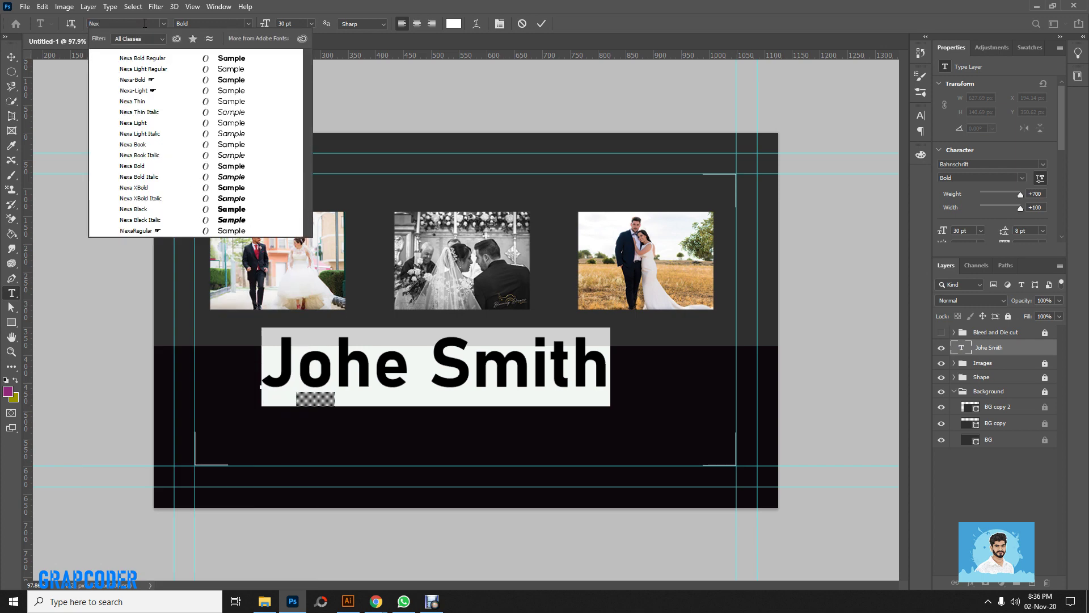
key(Down)
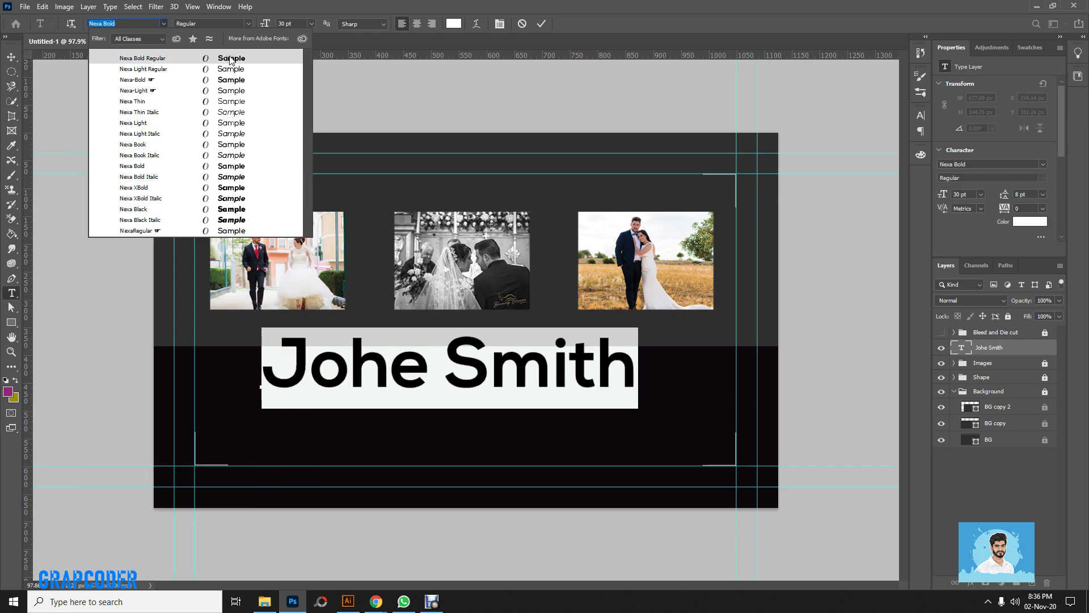
click(231, 59)
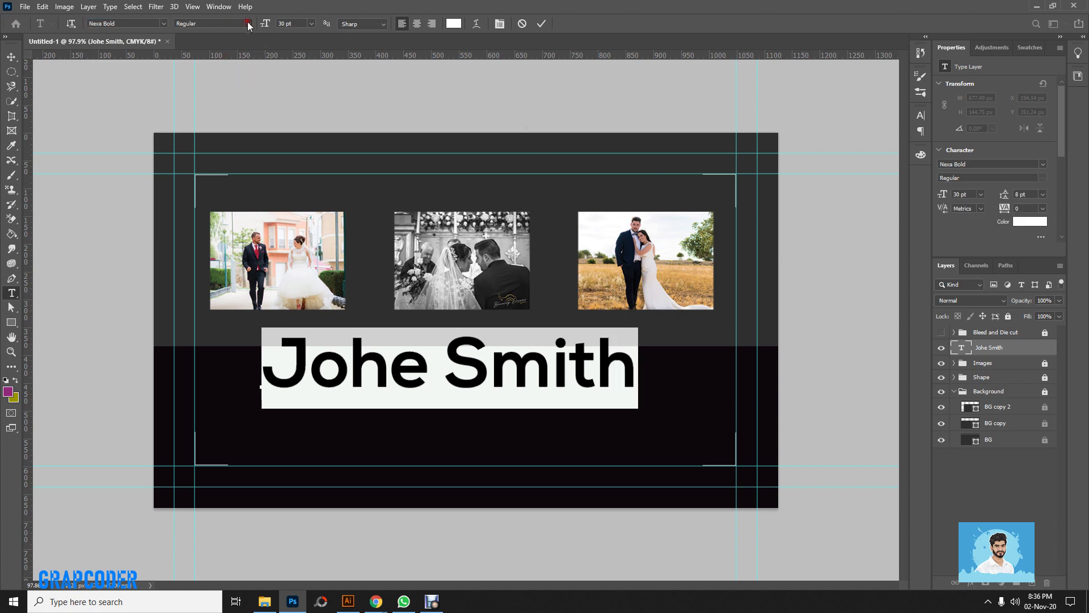
click(295, 24)
text(12)
Shift the name onto the left margin guide and retype its duplicate below as 'Photographer'
click(10, 57)
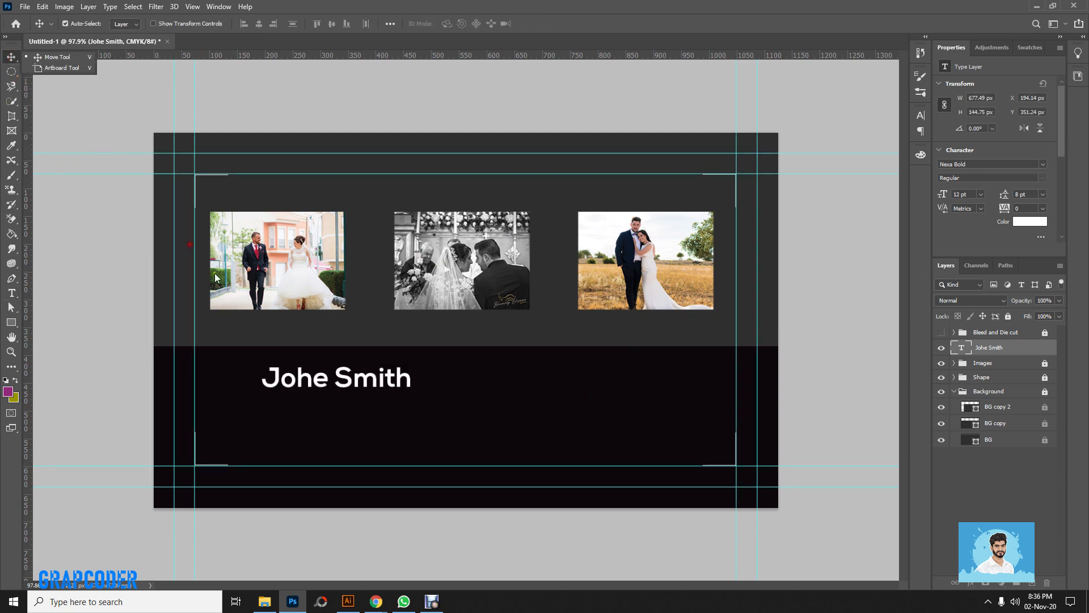
drag(348, 377, 349, 416)
double_click(350, 417)
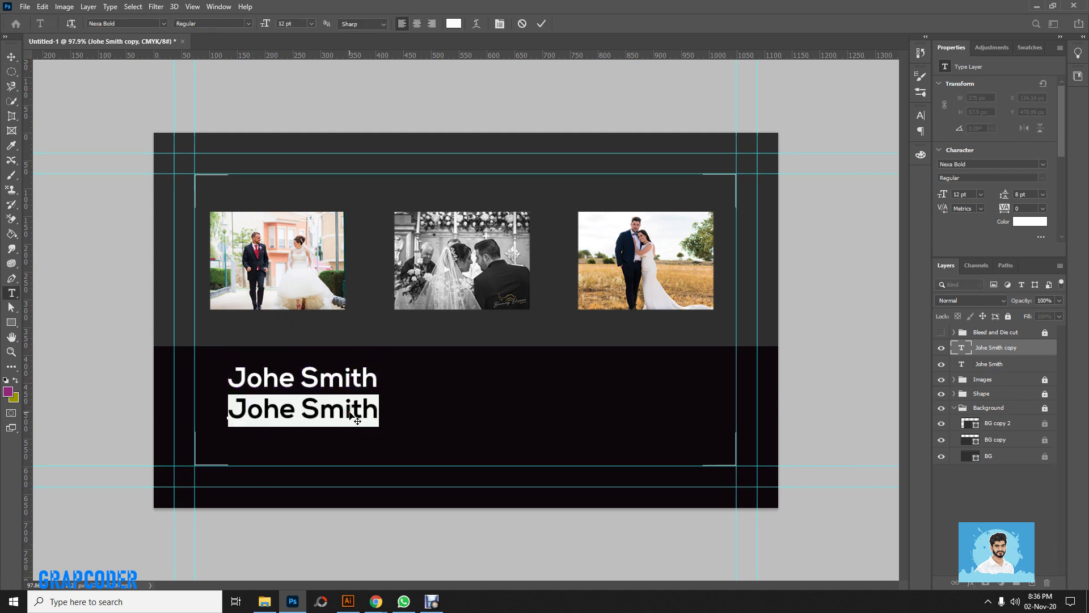
text(P)
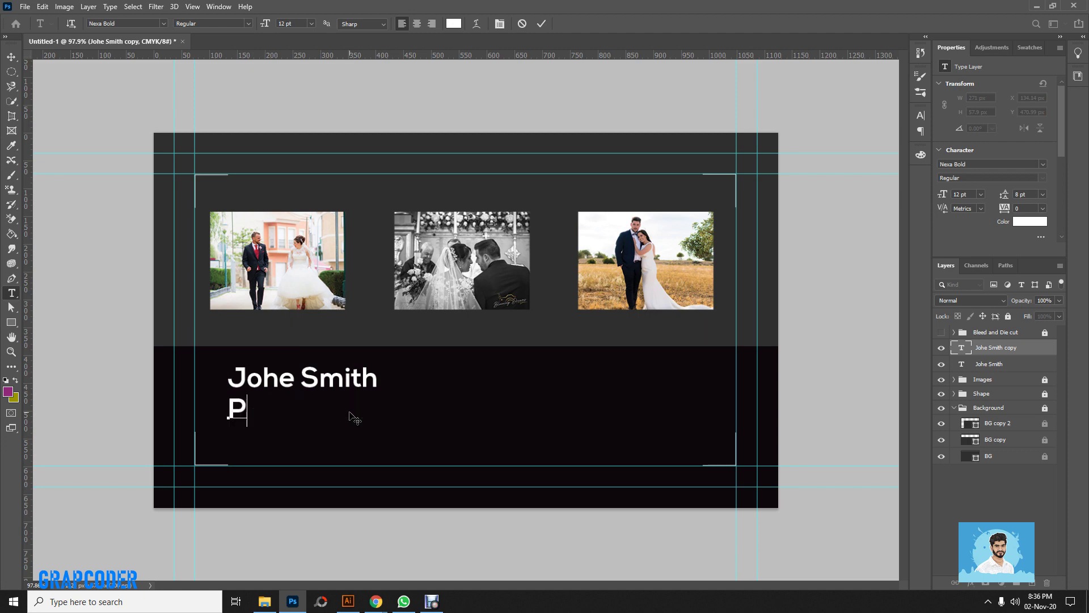
text(hoto)
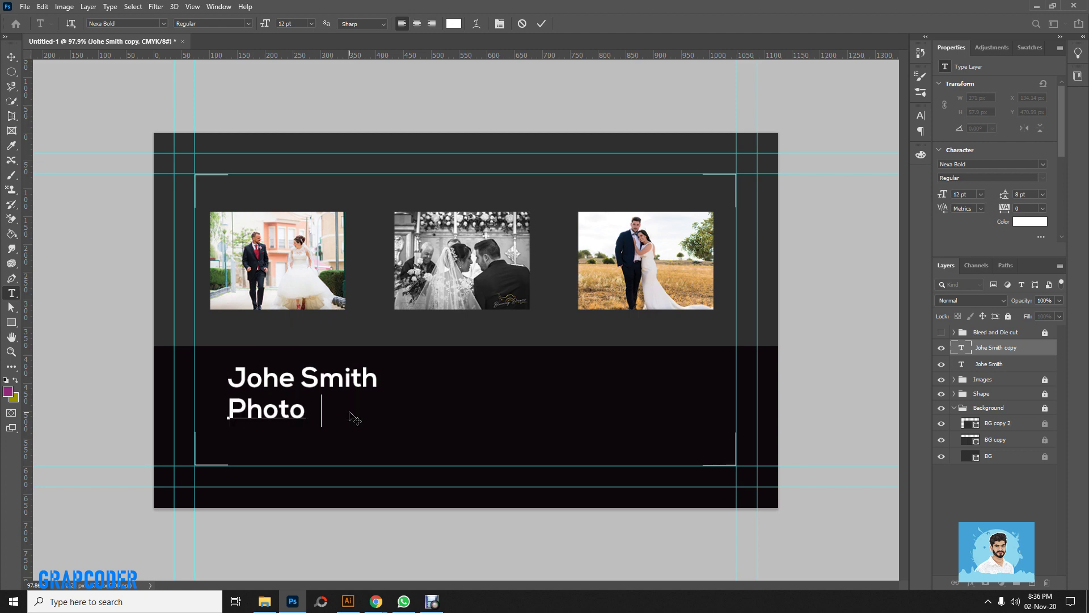
text( graph)
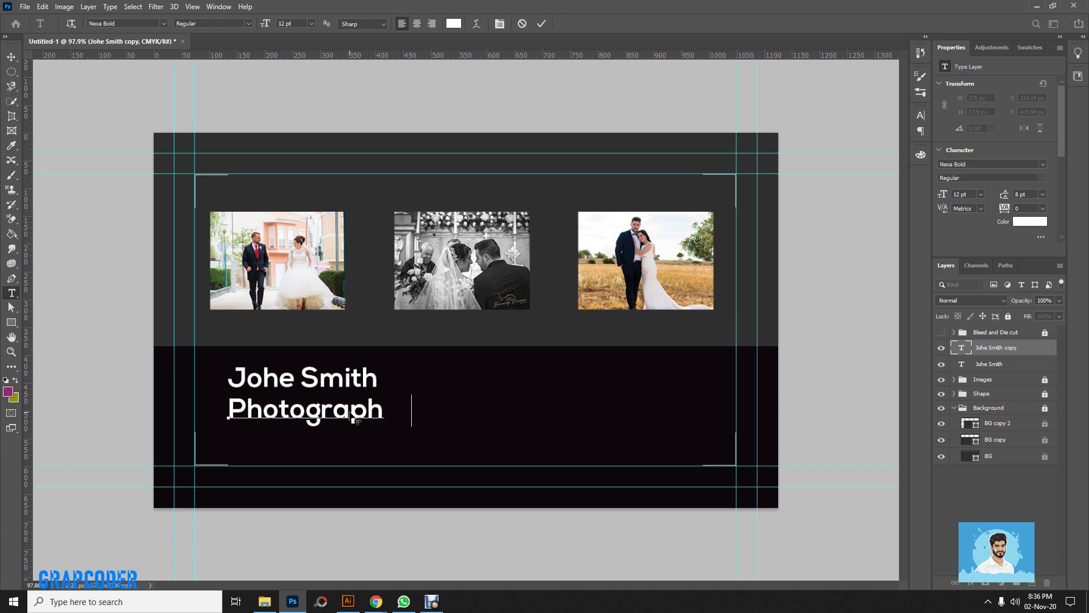
text(er)
key(ctrl+Return)
key(Return)
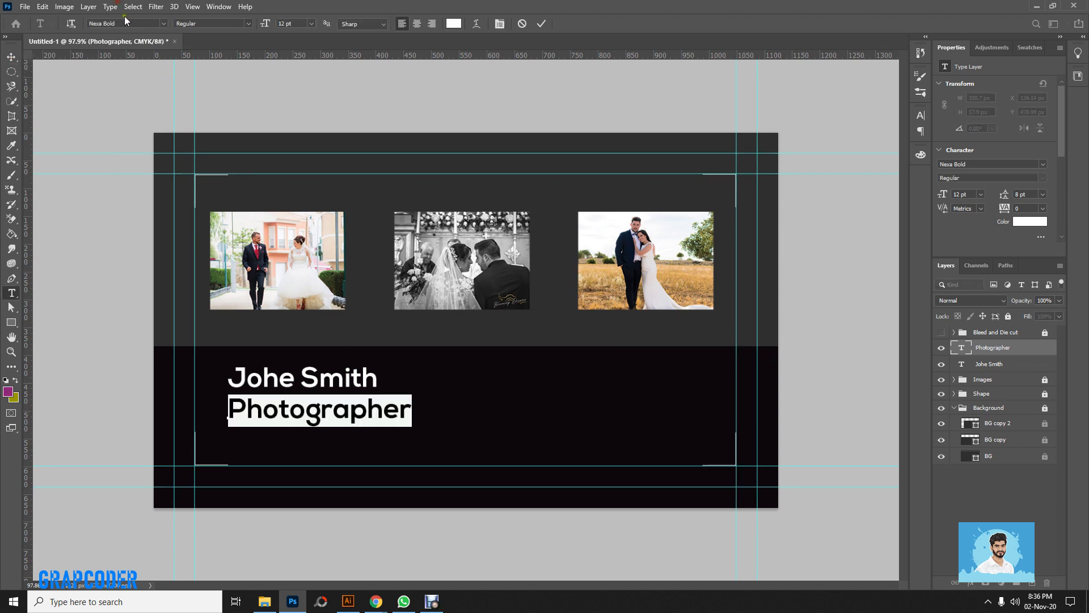
click(131, 23)
text(nex)
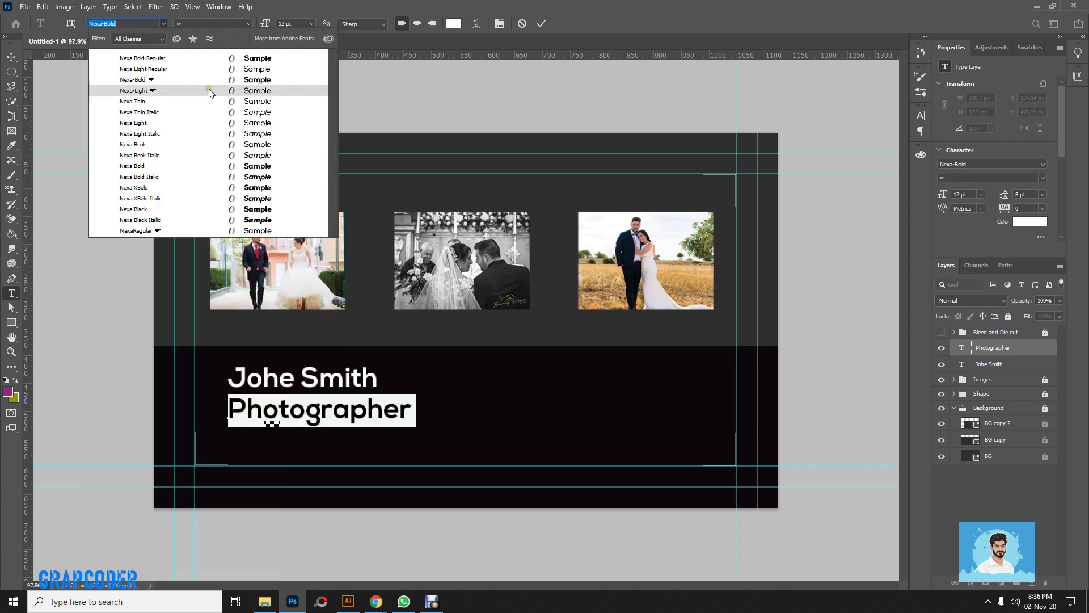
Set the Photographer text to Nexa Thin at 8 pt
click(256, 102)
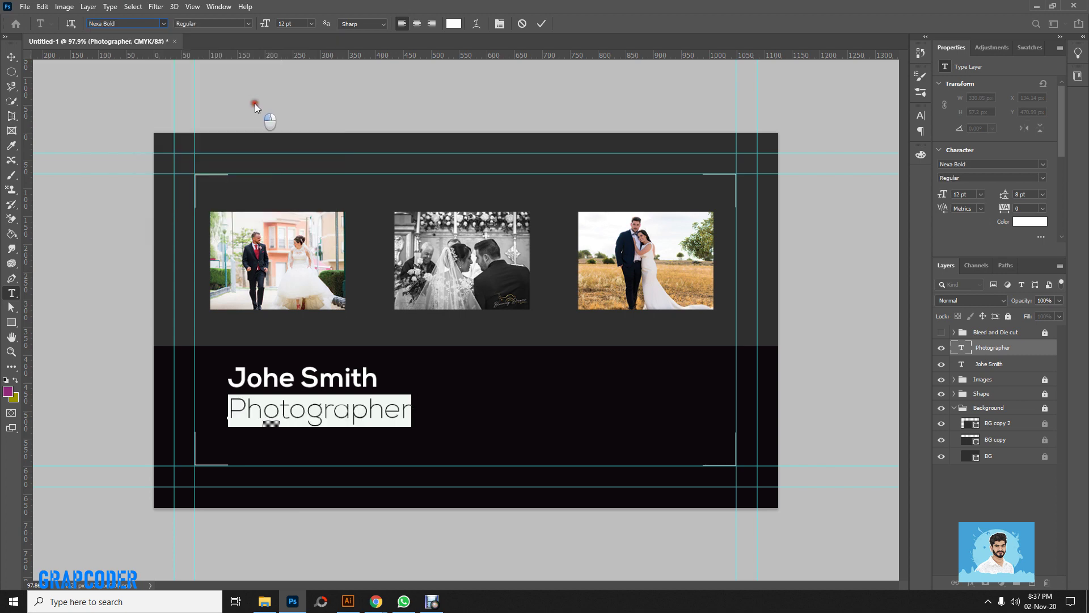
click(302, 27)
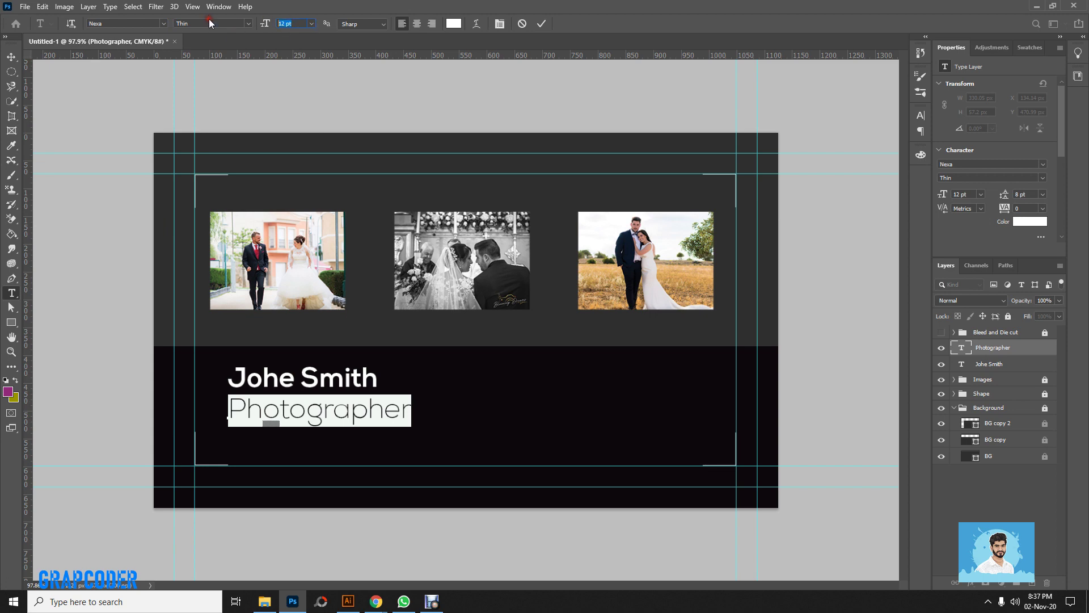
text(8)
key(Return)
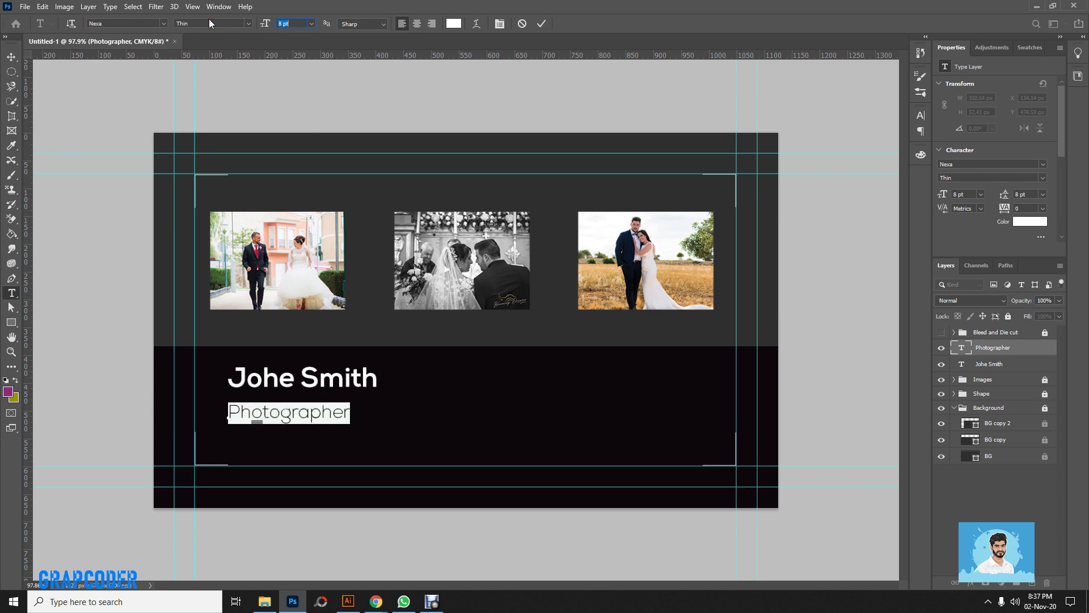
click(11, 57)
Position Photographer just beneath Johe Smith, flush with its end
drag(292, 419, 318, 417)
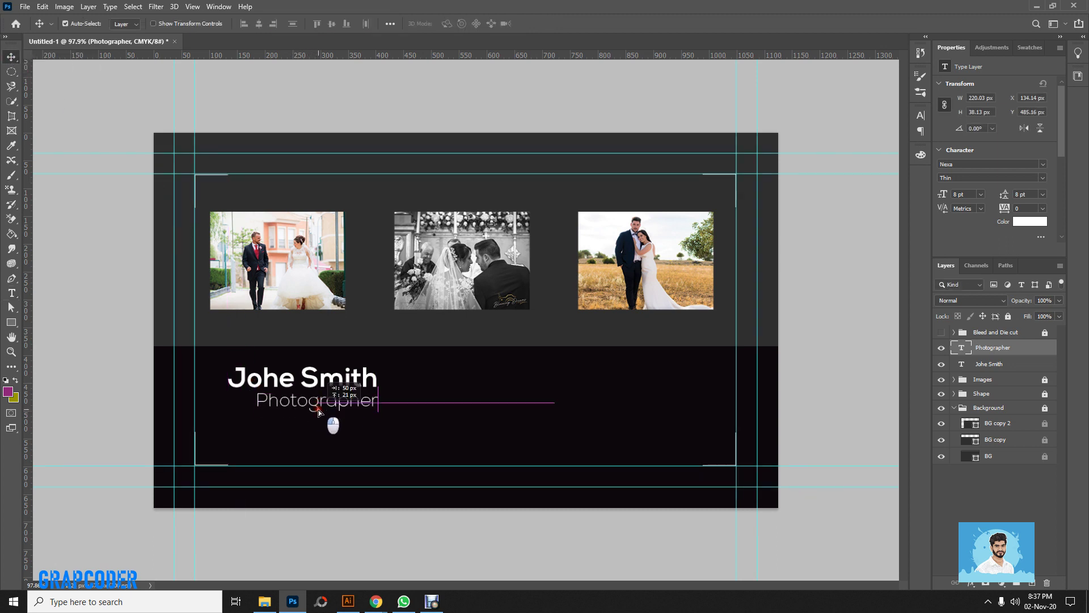
drag(318, 417, 320, 410)
scroll(333, 409, down, 2)
scroll(382, 381, down, 2)
scroll(441, 375, up, 5)
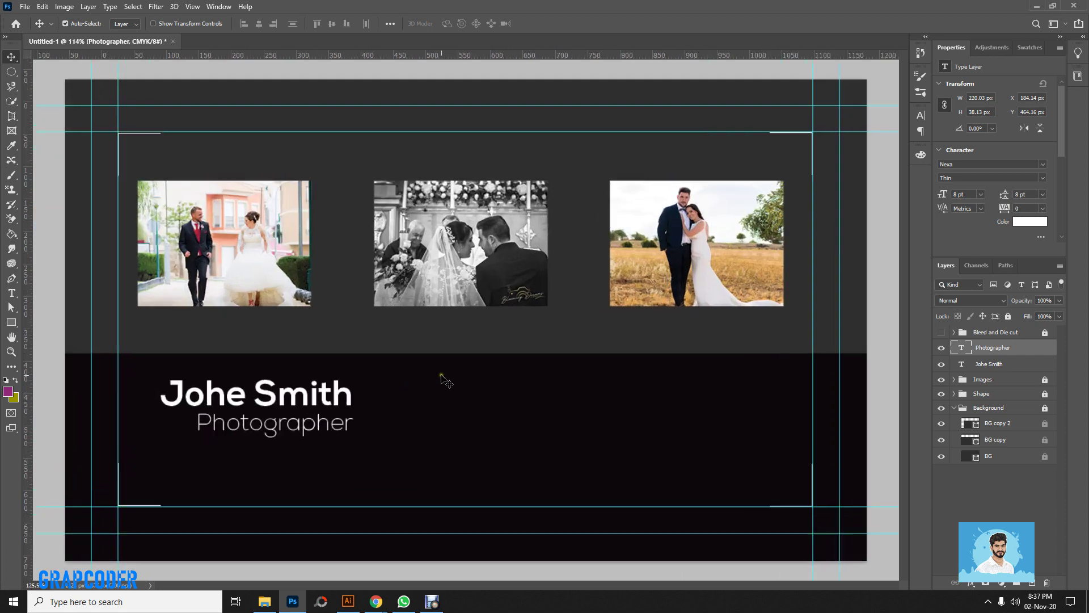
scroll(441, 375, up, 3)
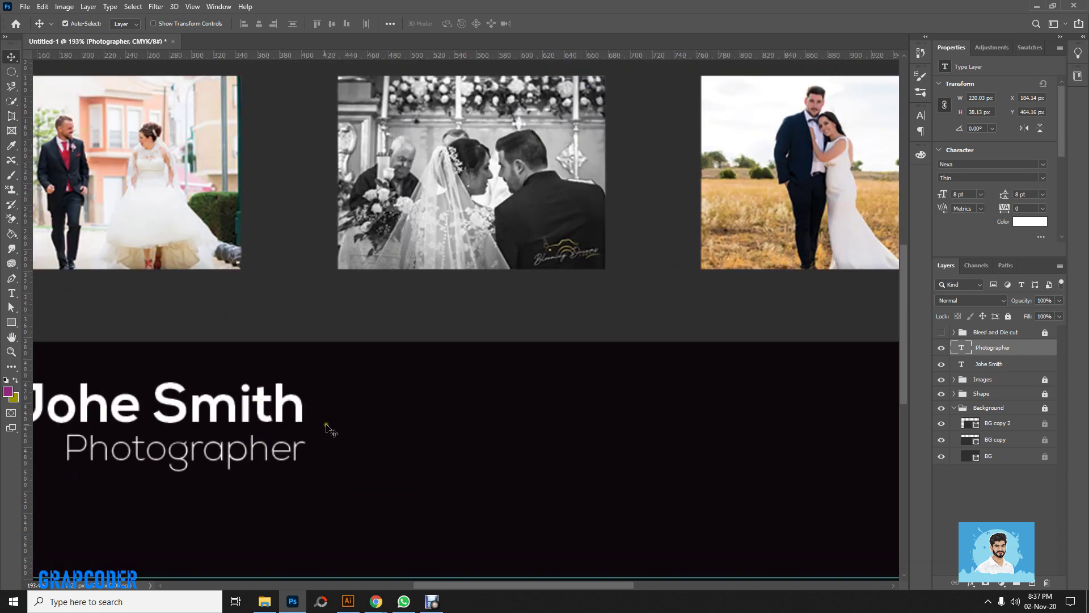
key(ctrl+0)
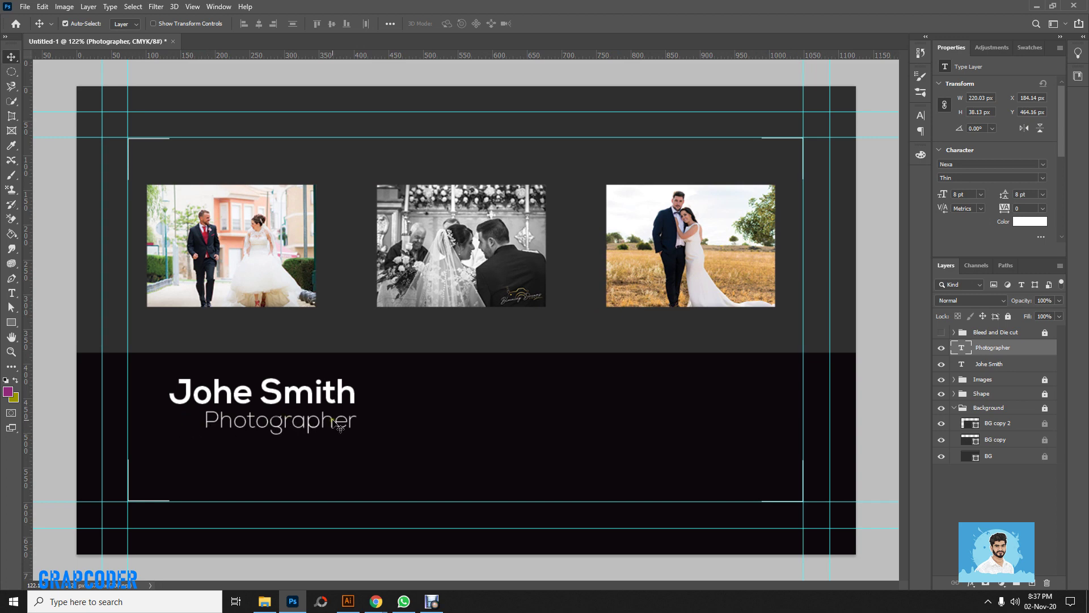
alt+scroll(338, 429, up, 1)
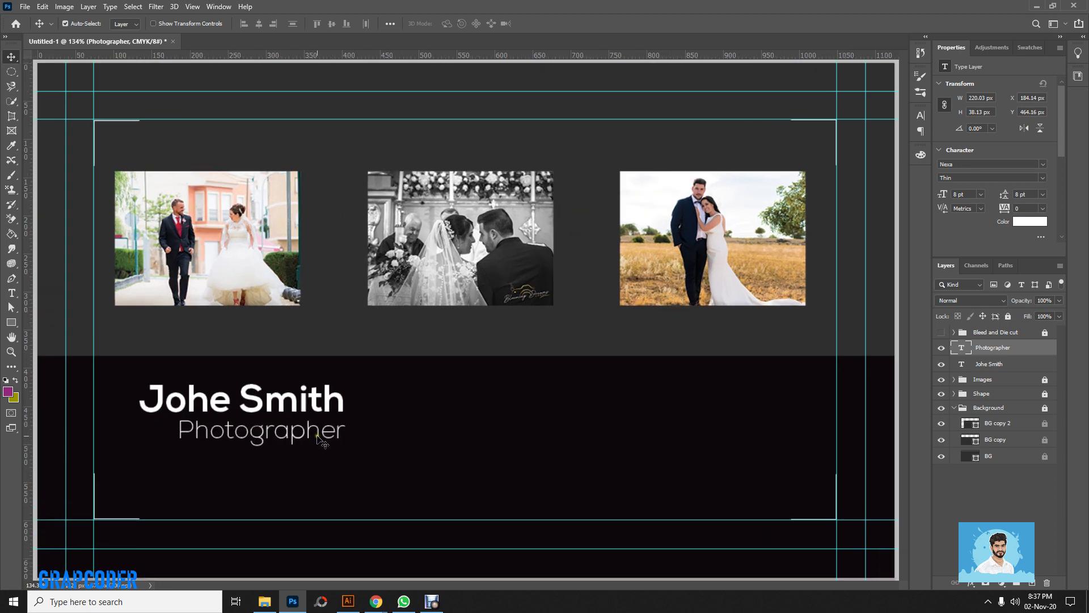
key(Down)
key(Down)
key(Down)
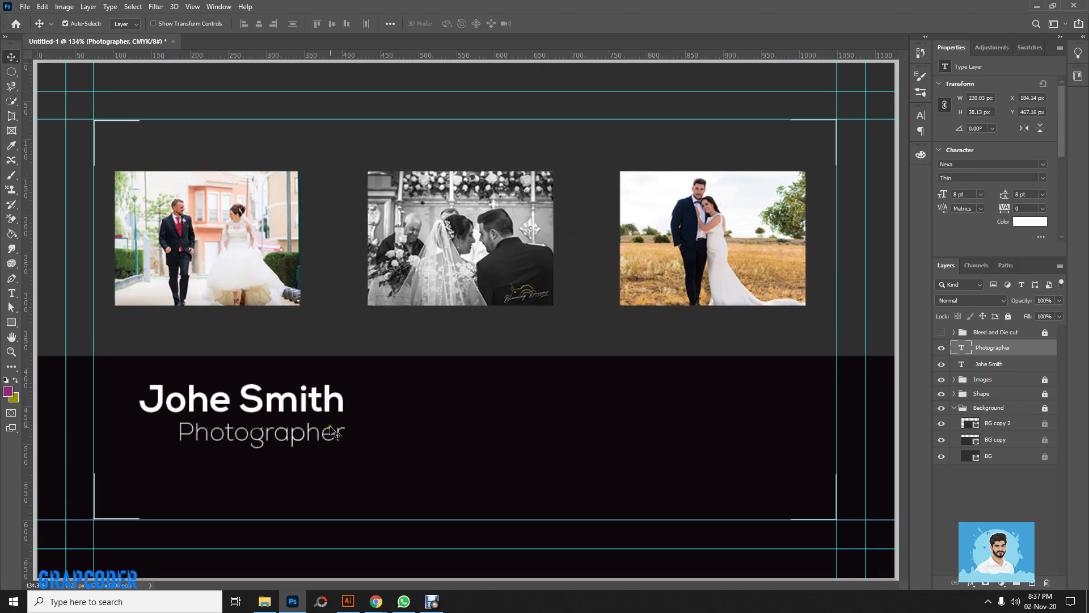
key(Down)
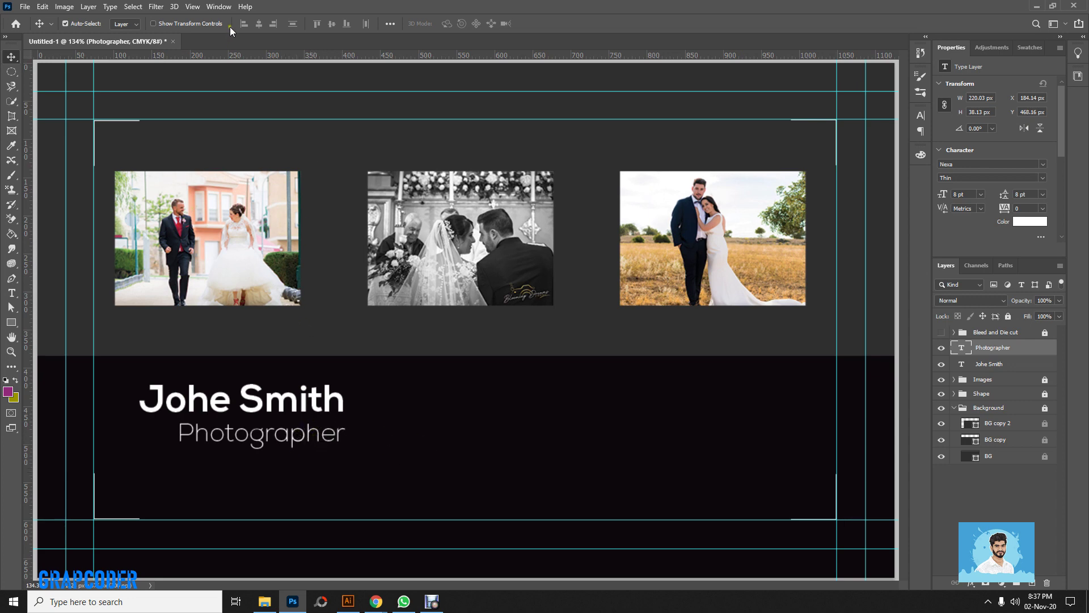
Right-align Photographer in the Paragraph panel and move it back under the name
click(920, 116)
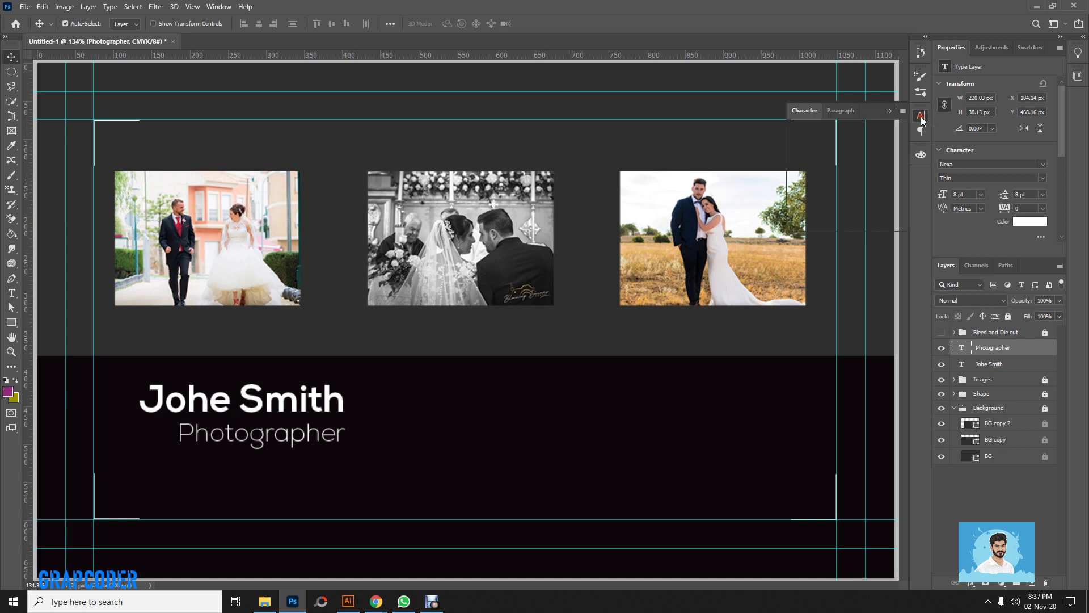
click(920, 130)
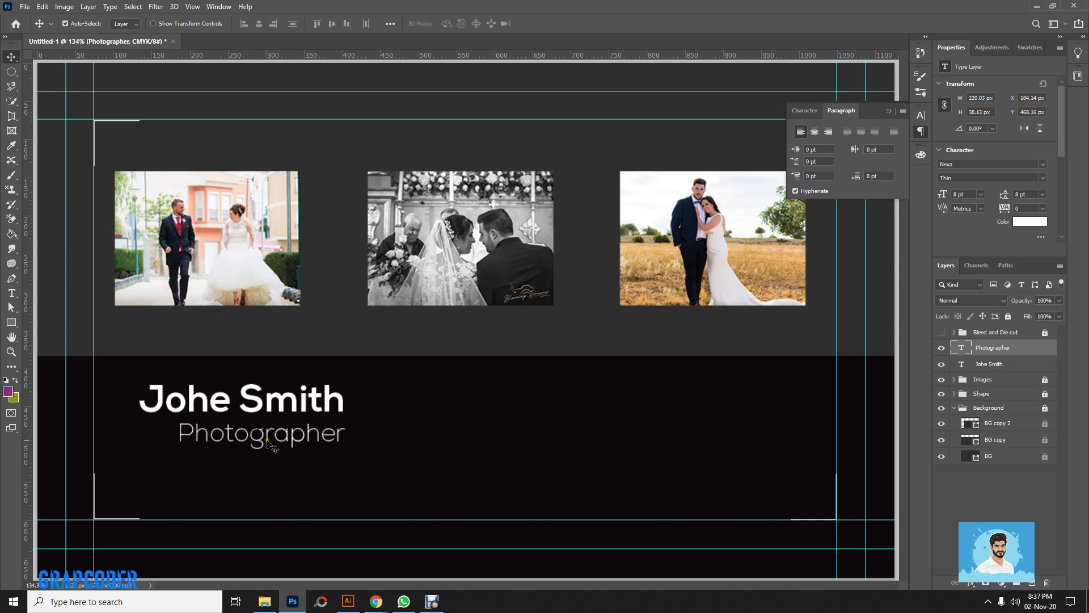
click(828, 132)
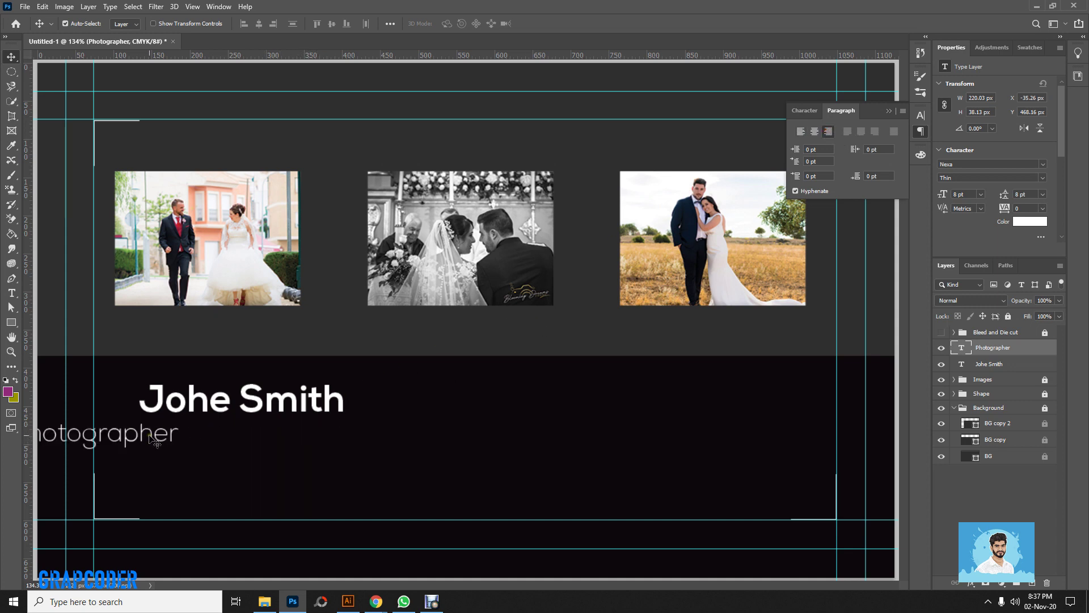
drag(152, 440, 324, 432)
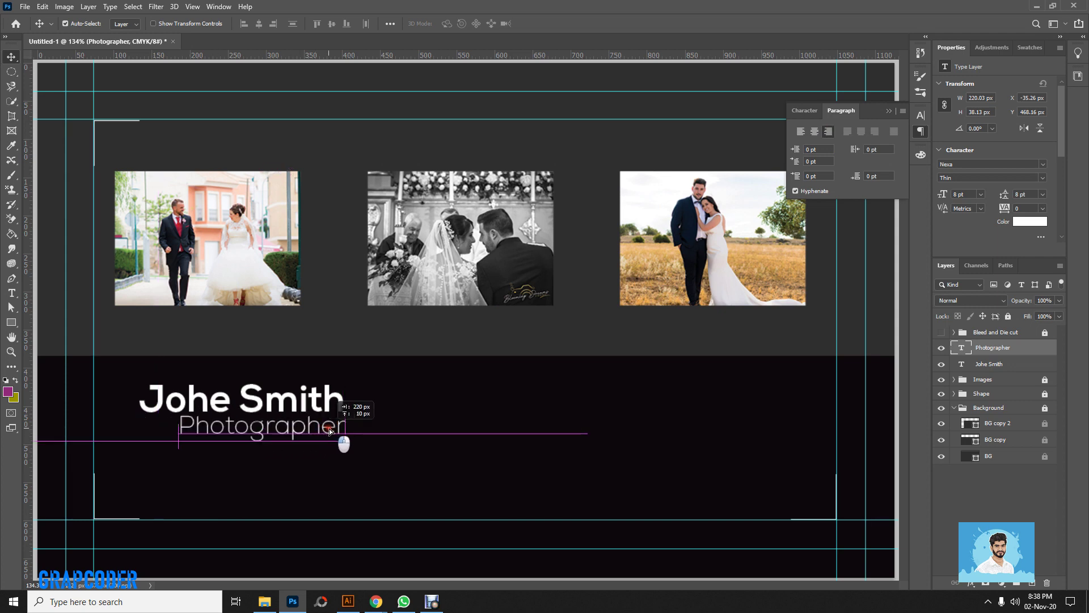
drag(324, 432, 322, 435)
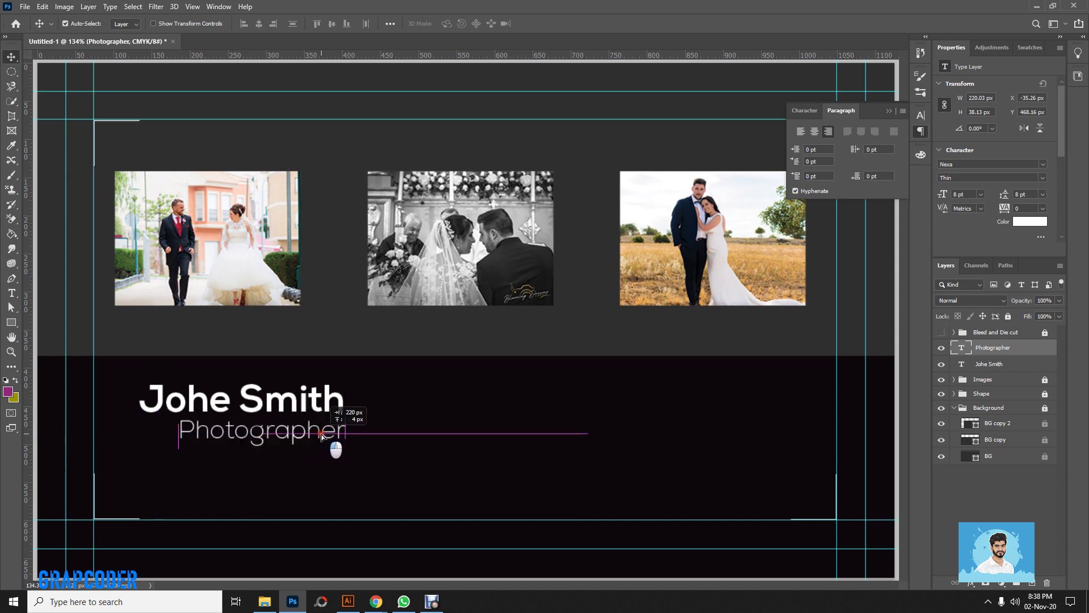
Undo the mistyped 'Vedeo' to restore Photographer, and left-align it
double_click(322, 435)
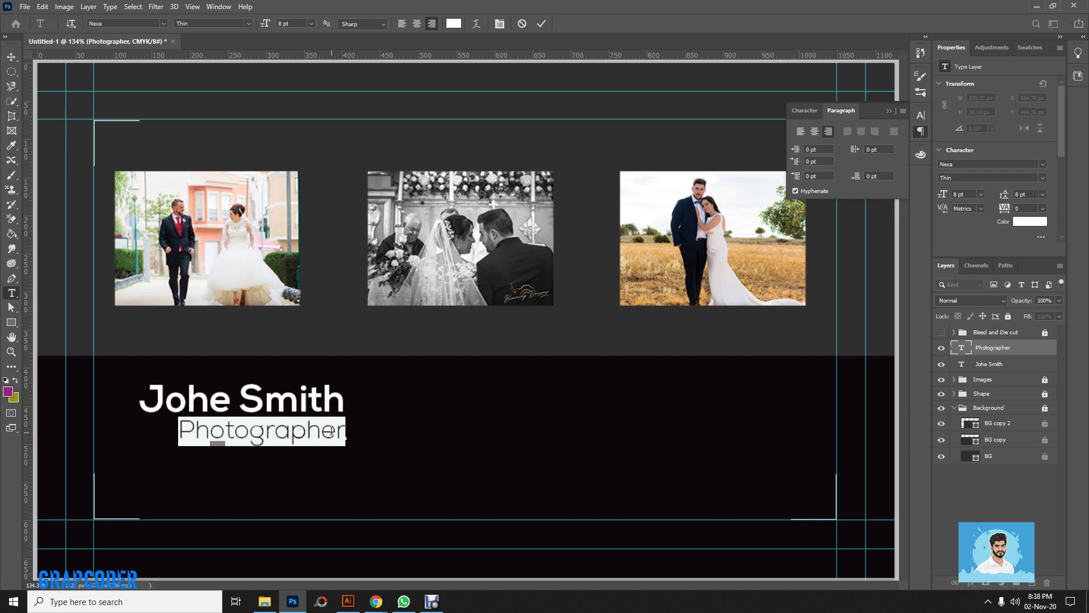
text(Ved)
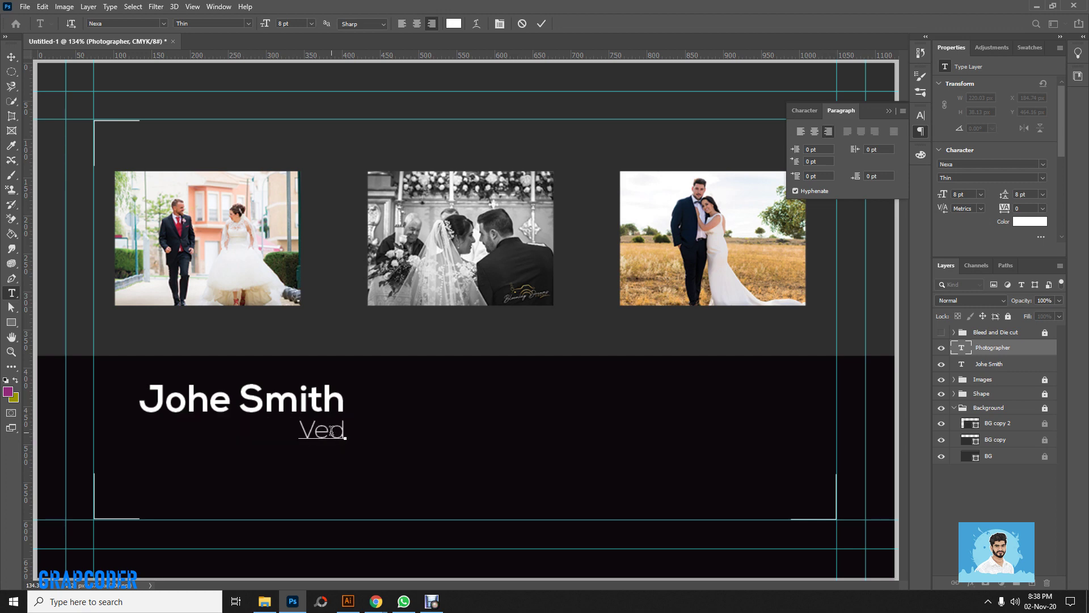
text(eo)
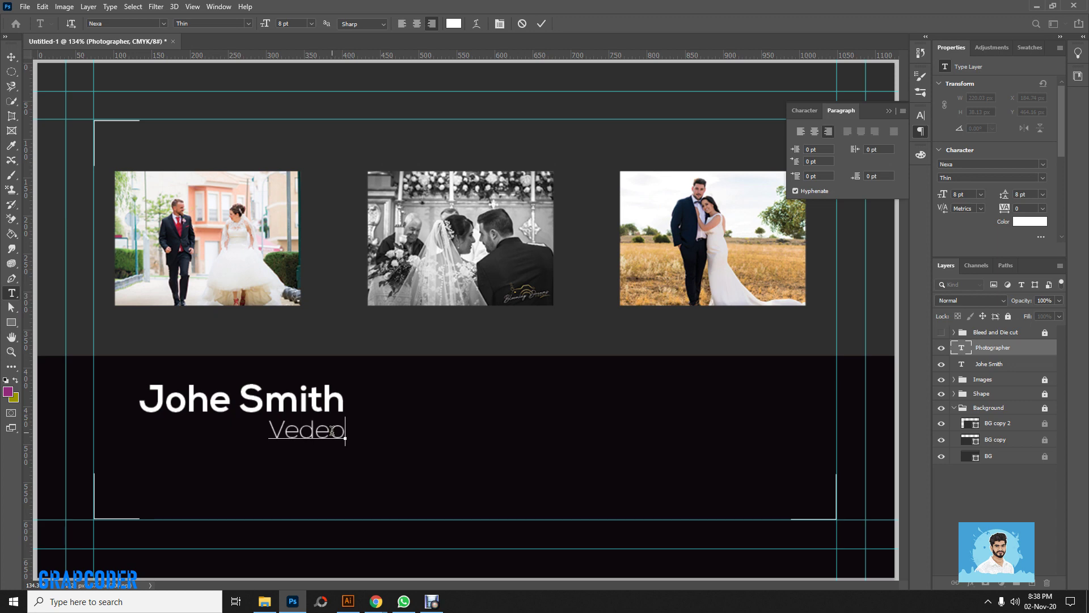
double_click(332, 430)
key(ctrl+z)
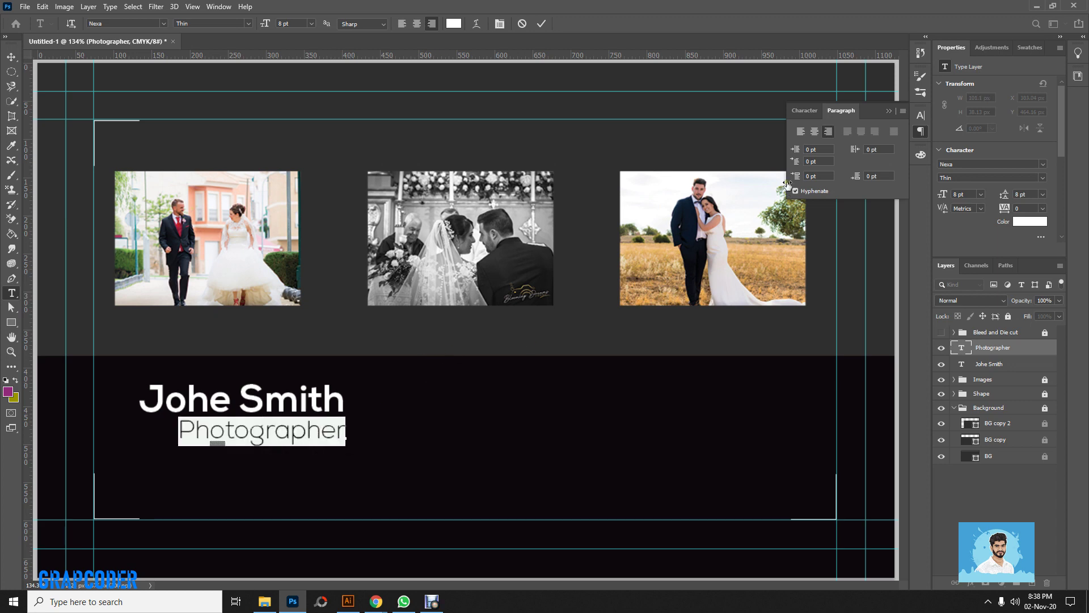
click(801, 131)
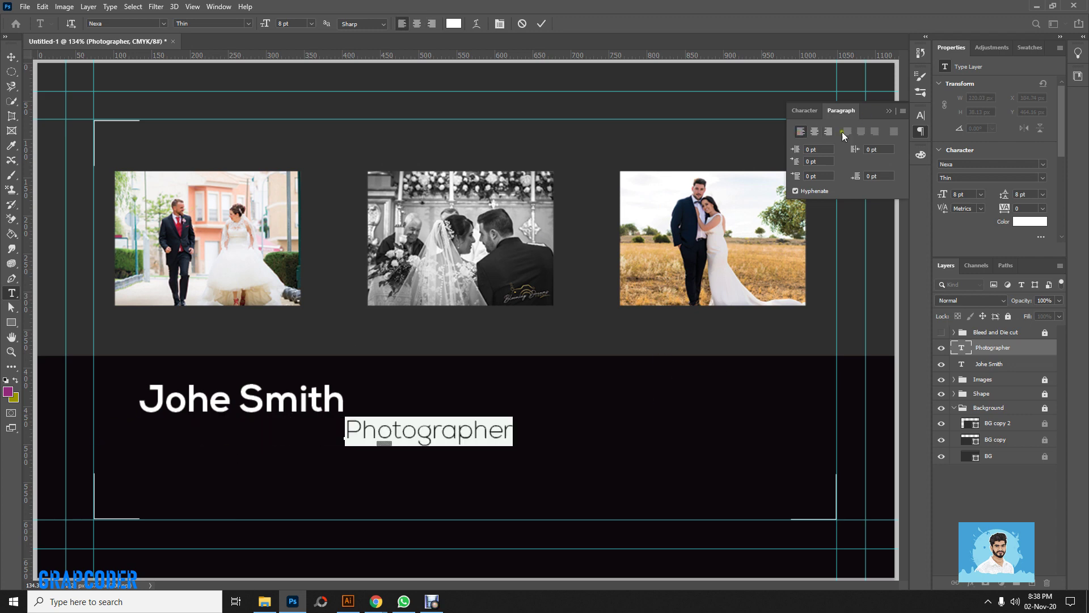
key(Left)
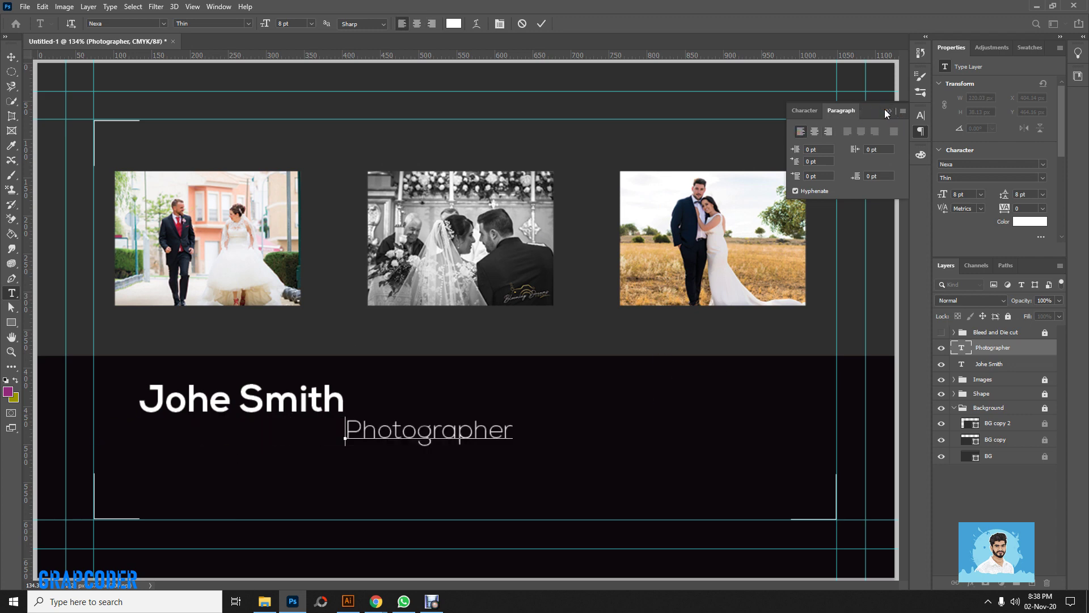
click(11, 57)
Nudge Photographer left until it sits neatly under Johe Smith
key(Left)
key(Left)
key(Left)
key(Left)
key(Left)
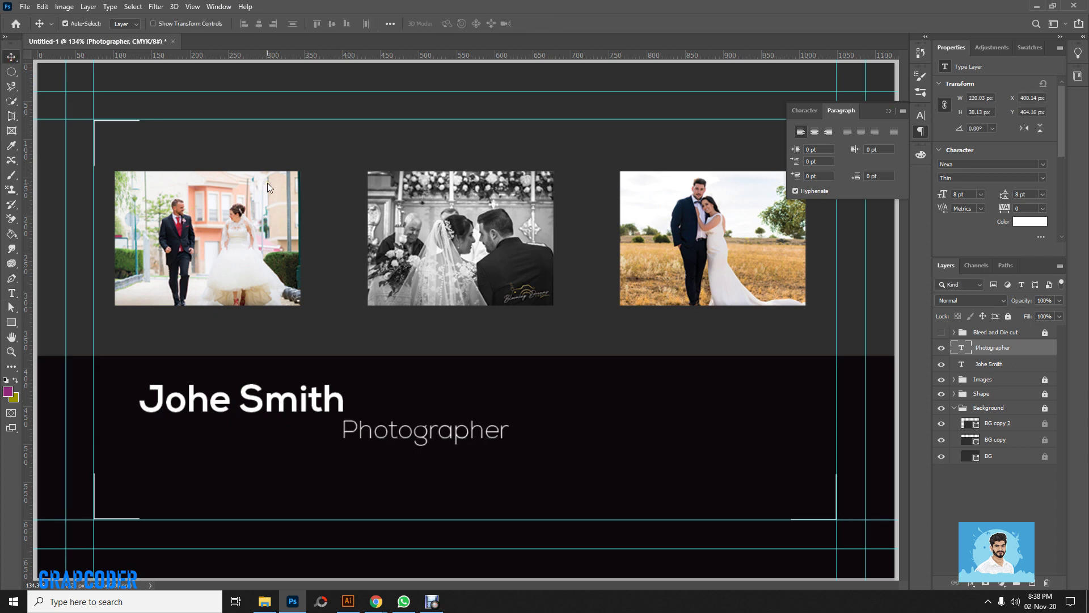
key(Left)
key(Left)
key(Left)
key(Left)
key(Left)
key(Left)
key(shift+Left)
key(shift+Left)
key(shift+Left)
key(shift+Left)
key(shift+Left)
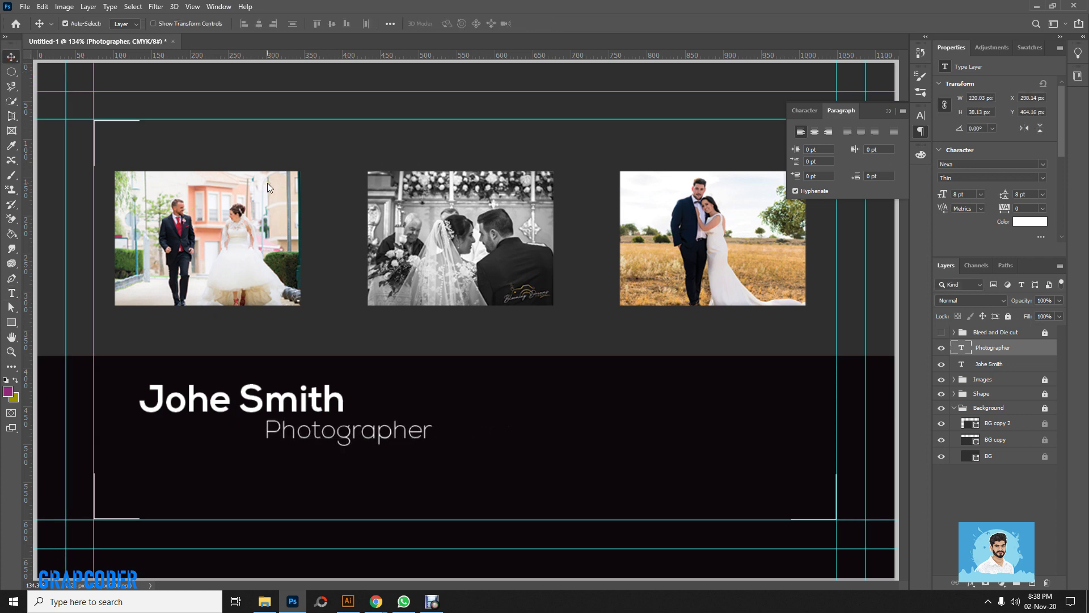
key(shift+Left)
key(shift+Left)
key(shift+Left)
key(shift+Left)
key(shift+Left)
key(shift+Left)
key(shift+Left)
key(shift+Left)
key(shift+Left)
key(shift+Left)
key(shift+Left)
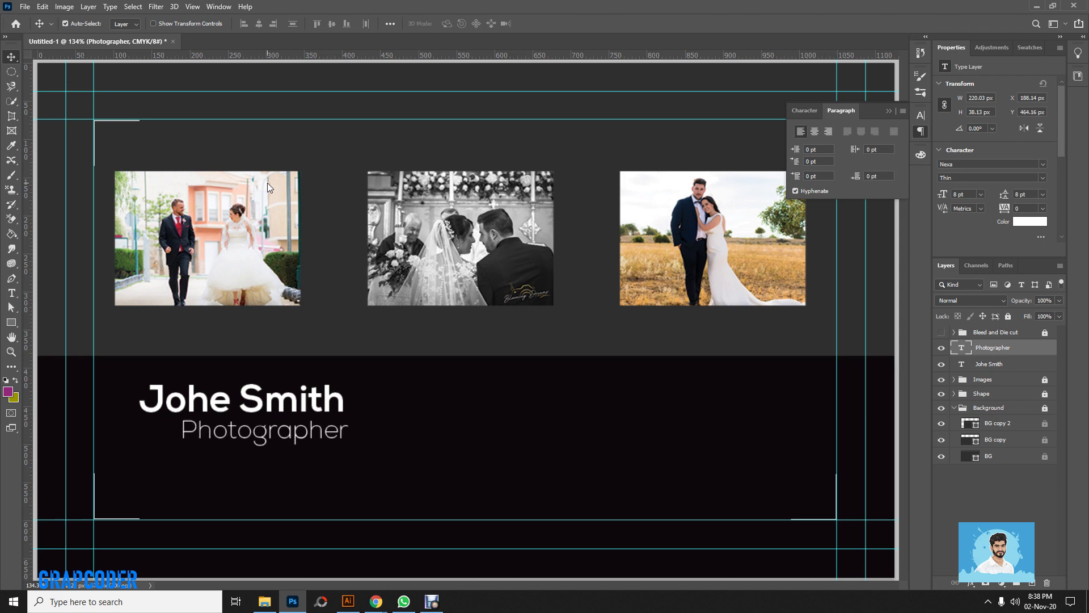
key(Left)
key(Left)
key(Left)
key(Left)
key(Down)
key(Down)
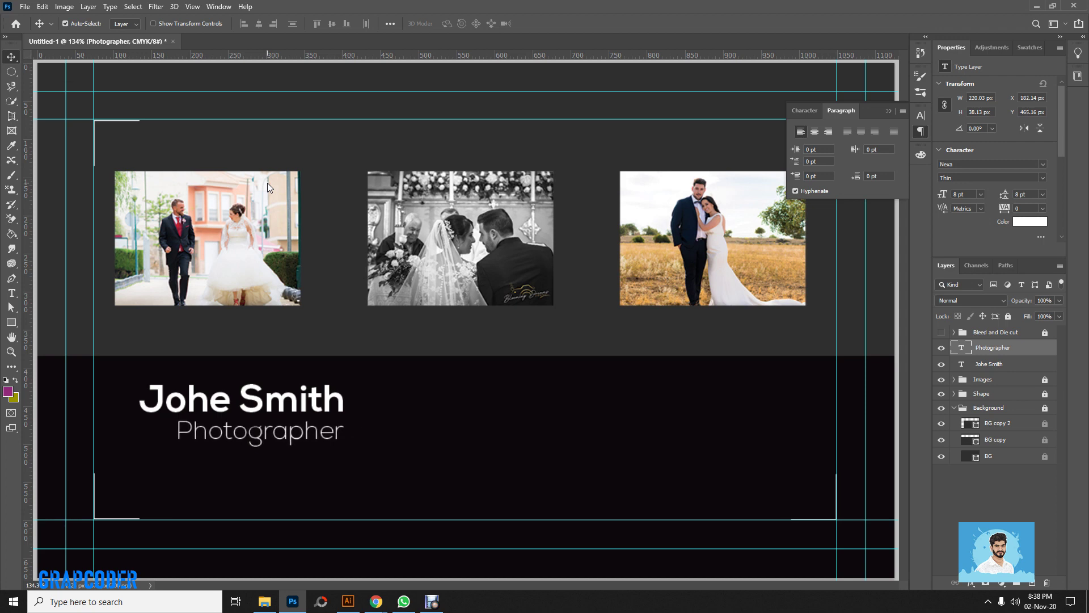
key(Left)
key(Left)
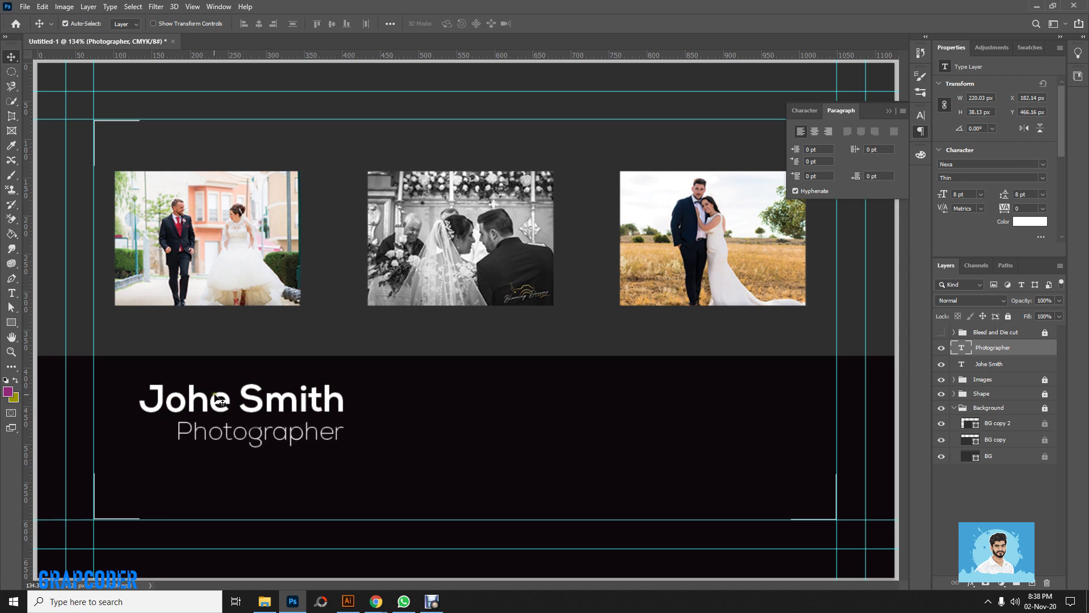
Shift both the Johe Smith and Photographer text layers slightly down and left
click(265, 407)
shift+click(300, 445)
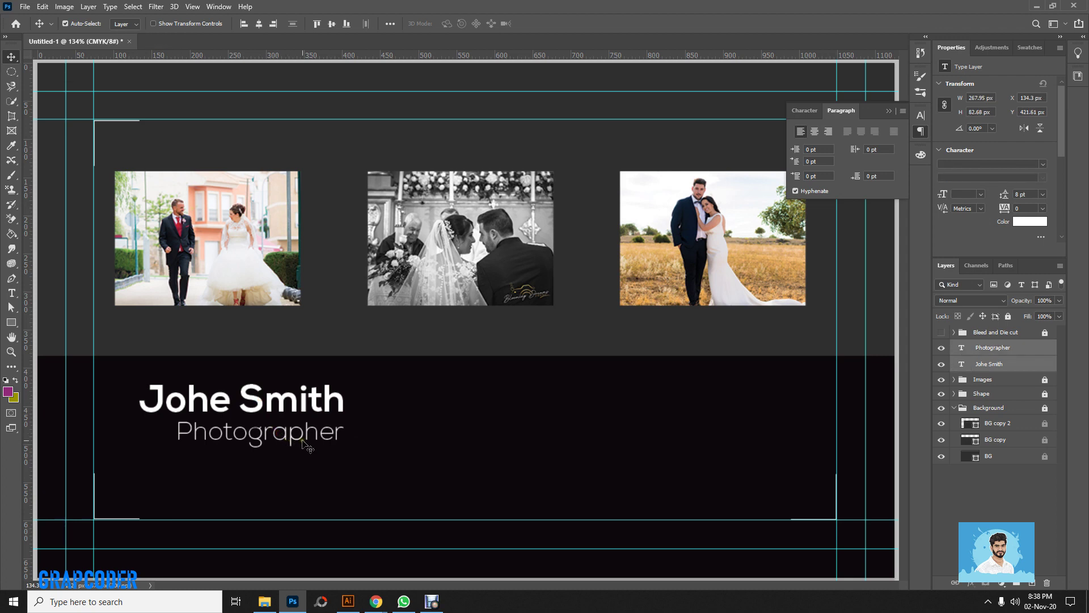
key(Down)
key(shift+Down)
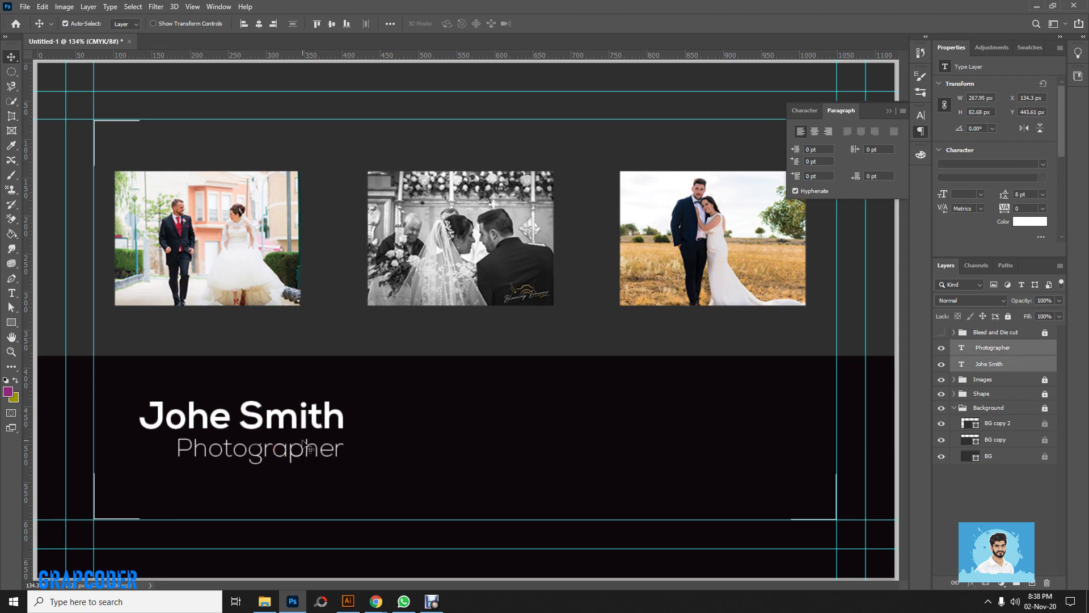
key(Down)
key(Down)
key(Down)
key(Down)
key(Down)
key(Down)
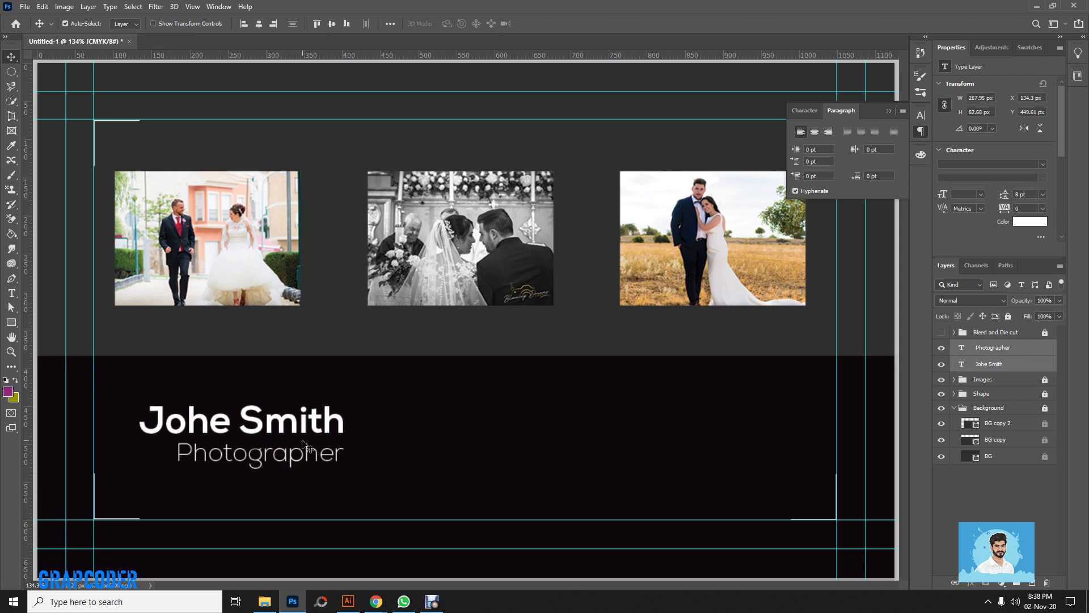
key(shift+Left)
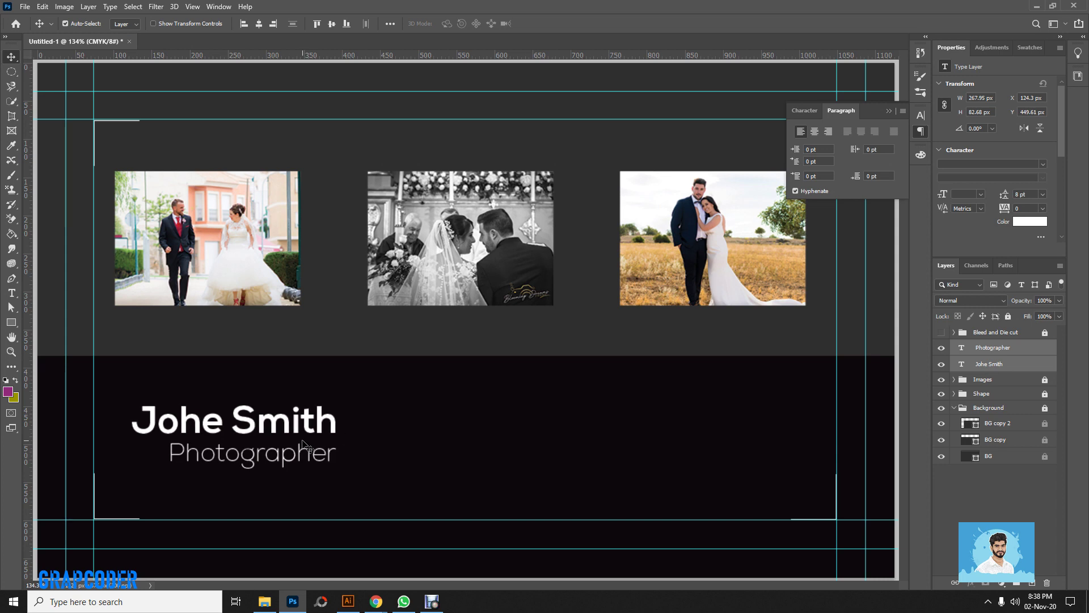
key(shift+Left)
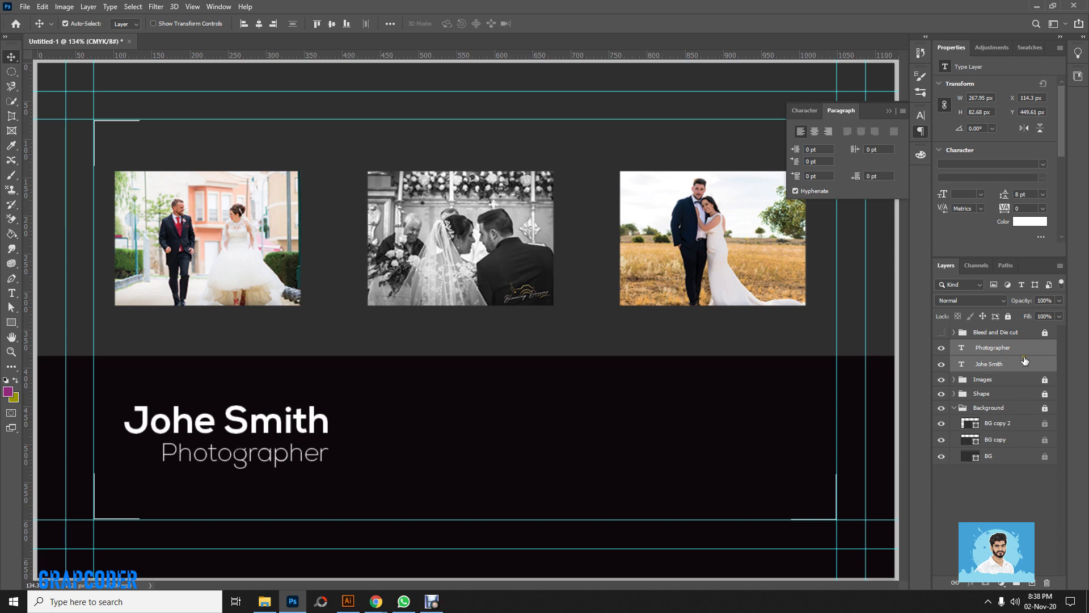
Group the two name text layers into a group named 'Name'
key(ctrl+g)
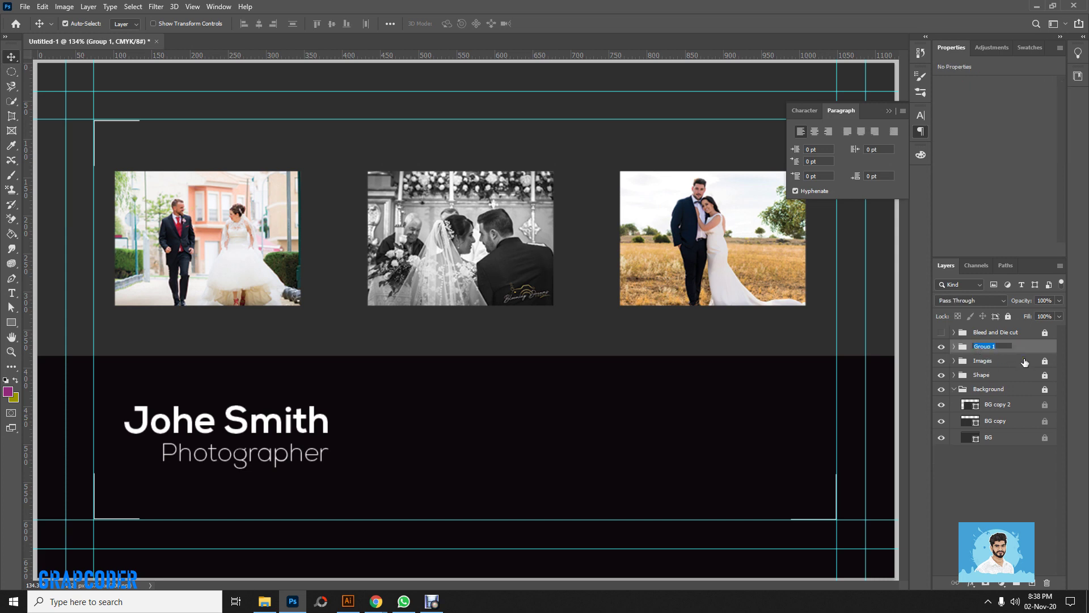
text(Name)
click(993, 362)
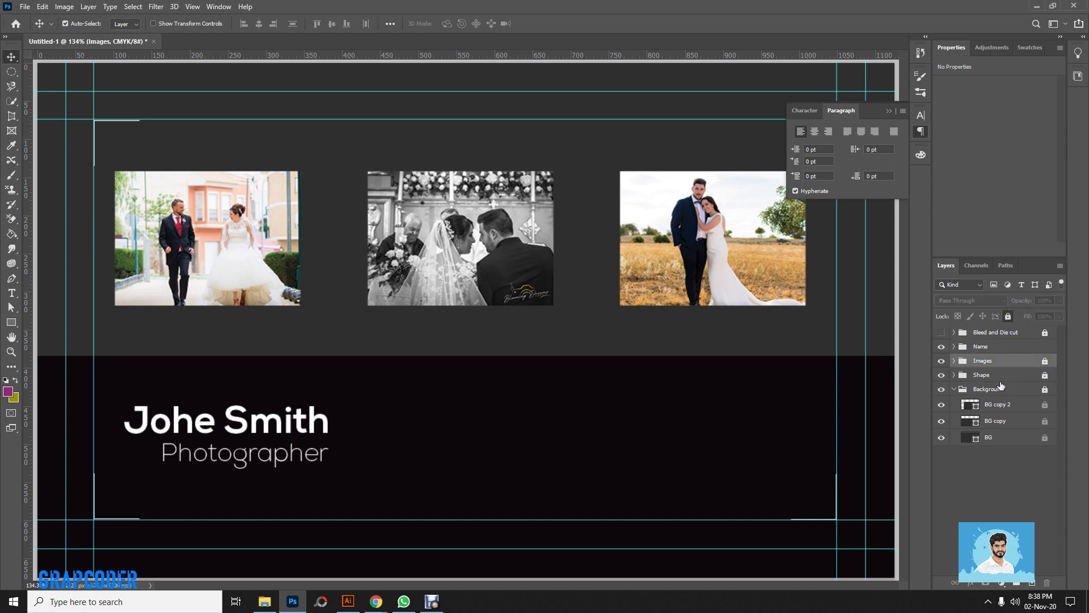
click(996, 350)
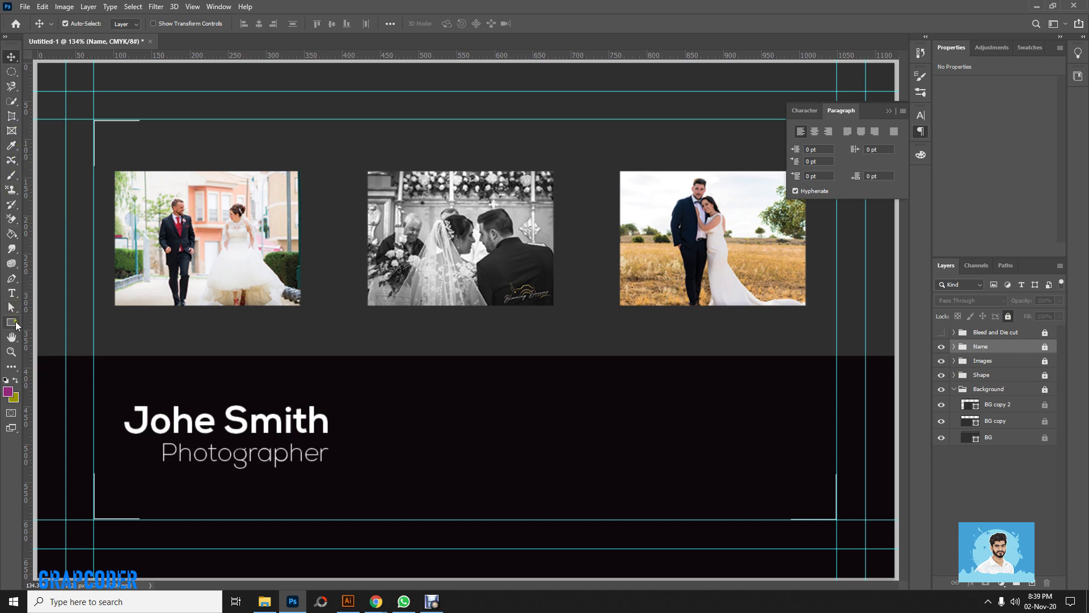
Draw a tall 1 px wide rectangle just right of the name text
click(16, 325)
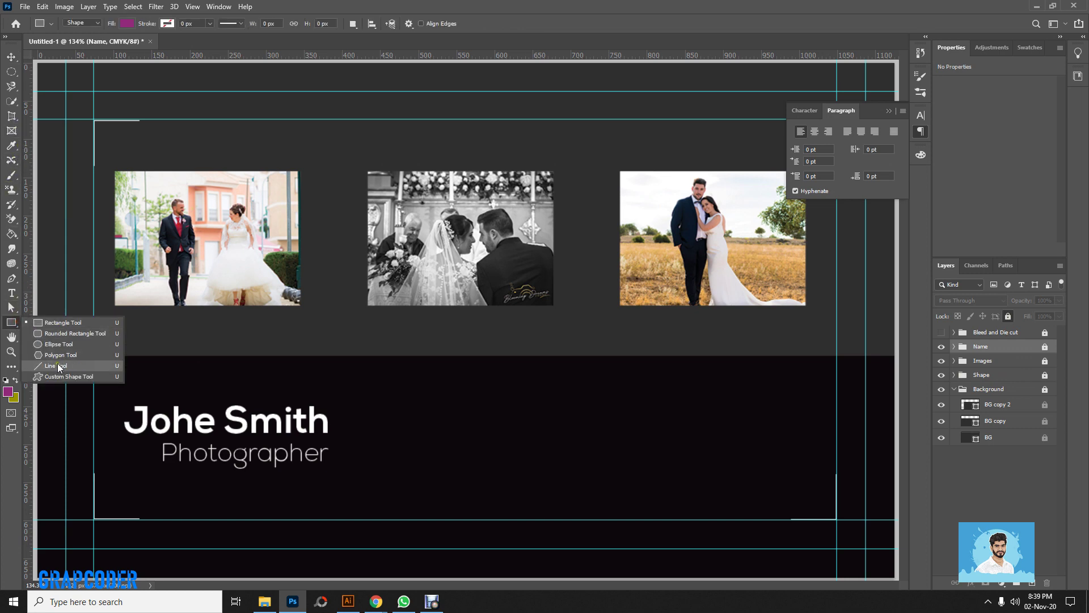
click(62, 323)
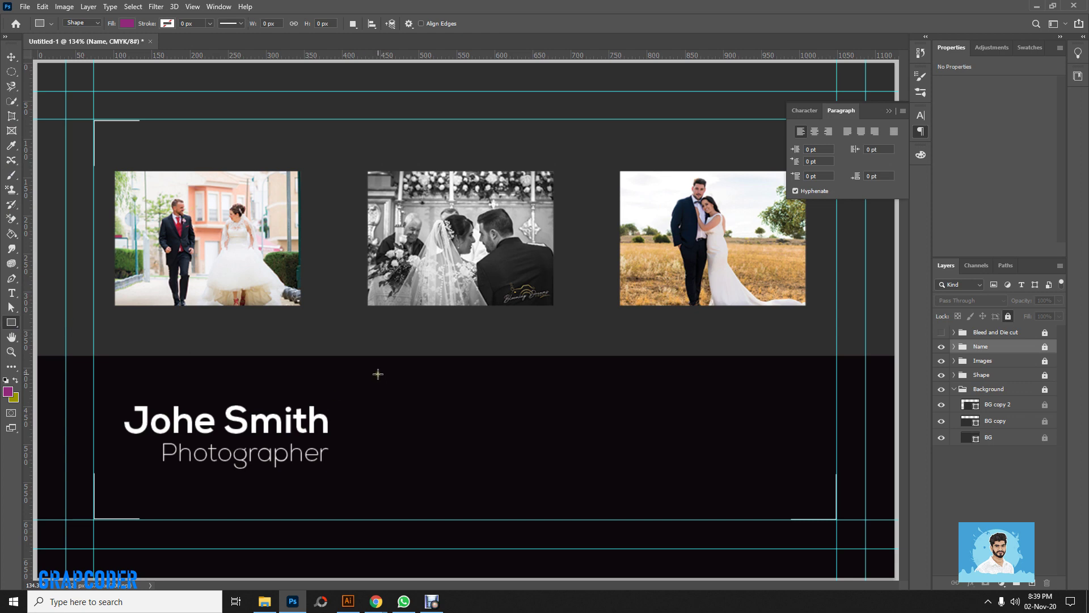
mouse_move(369, 375)
mouse_down()
mouse_move(388, 476)
mouse_move(369, 498)
mouse_up()
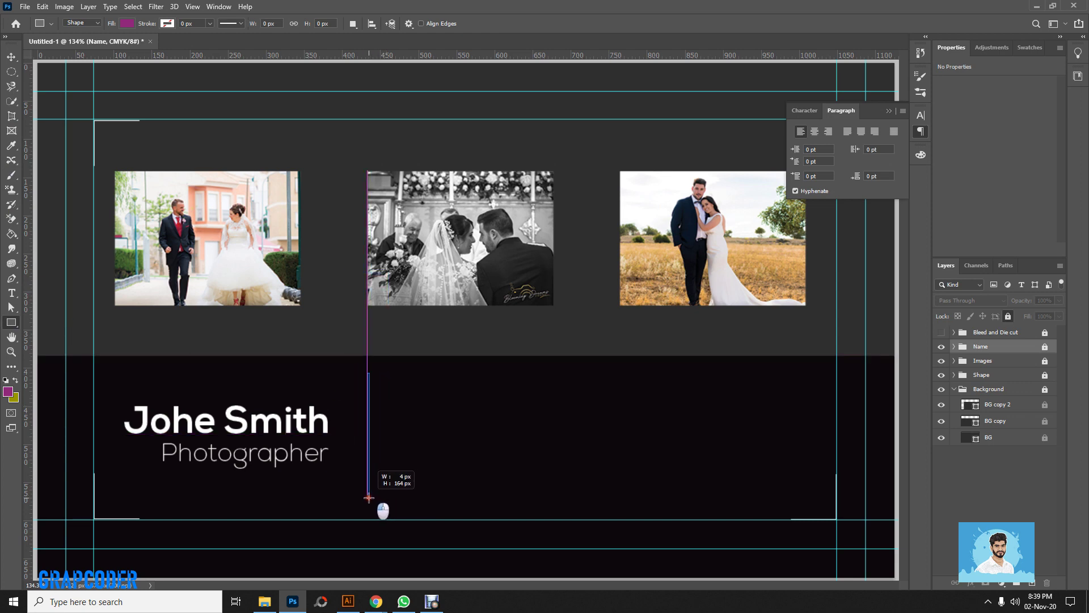
drag(369, 498, 368, 498)
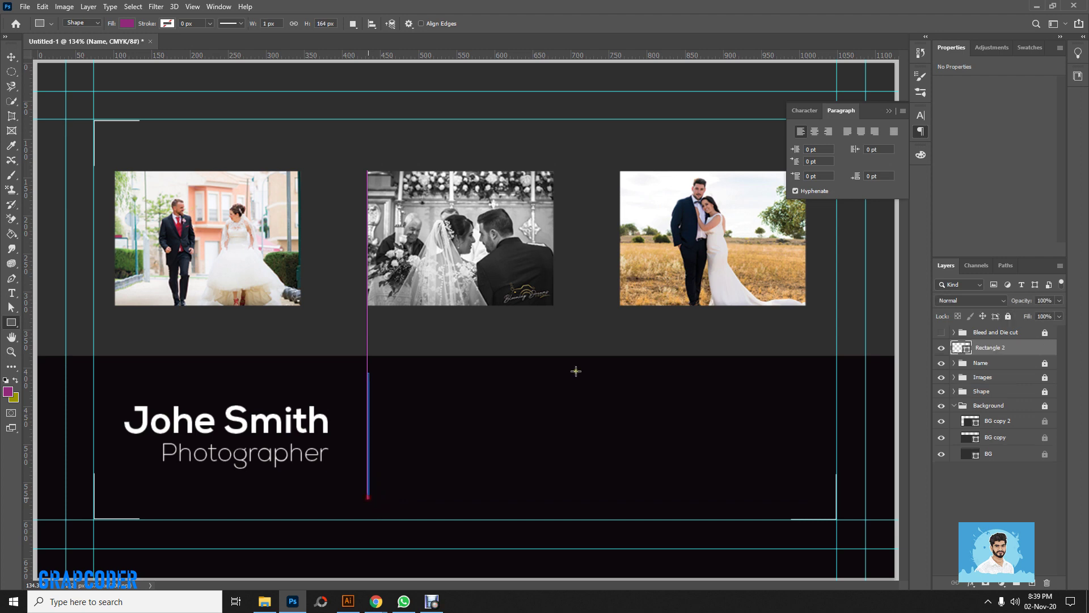
Give the divider rectangle a white fill
click(124, 26)
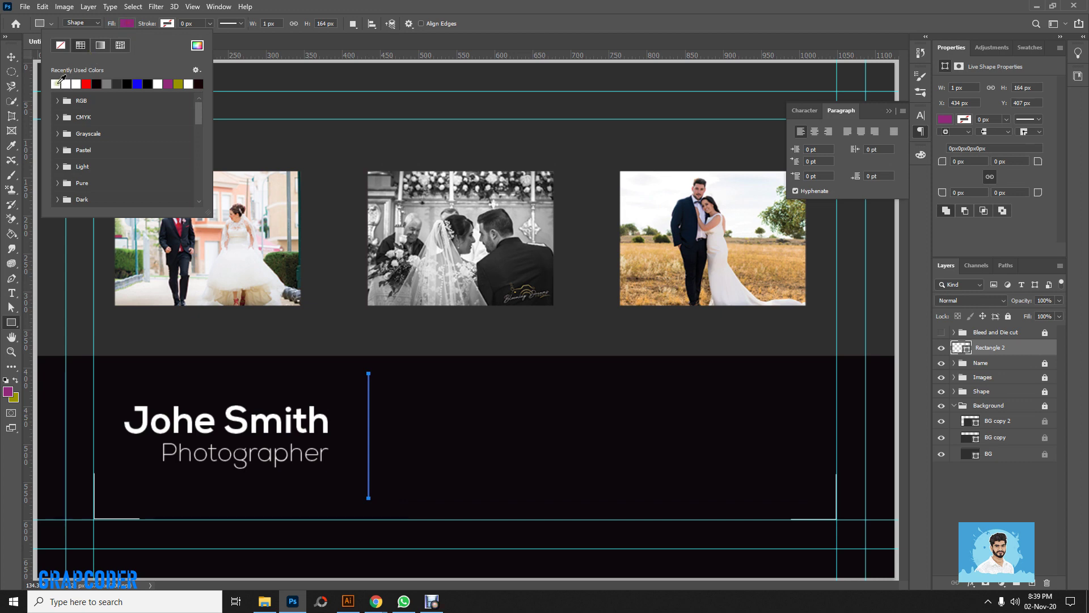
click(97, 46)
click(126, 25)
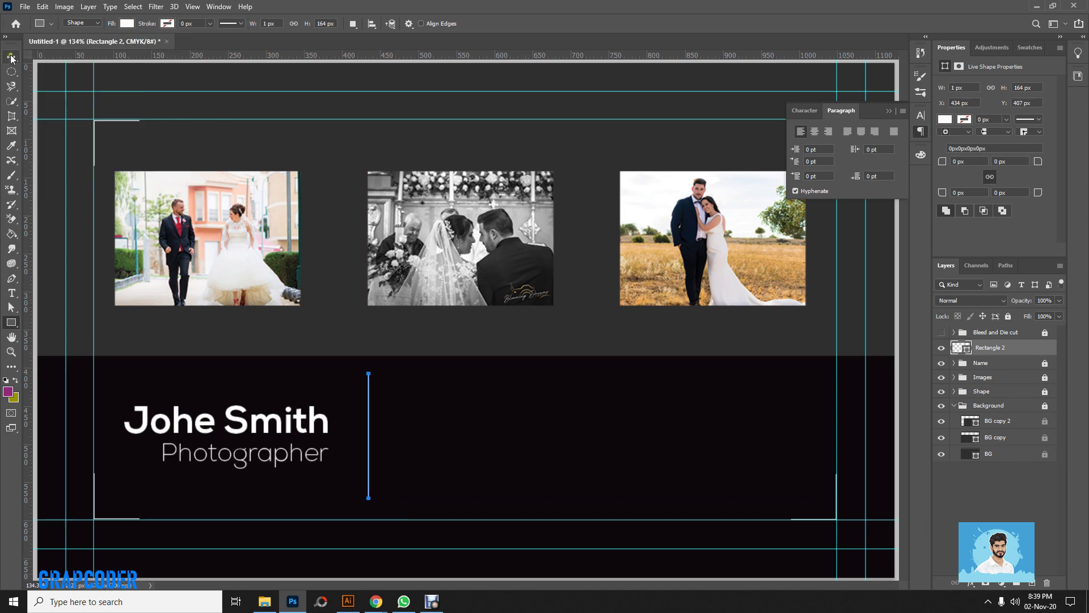
key(v)
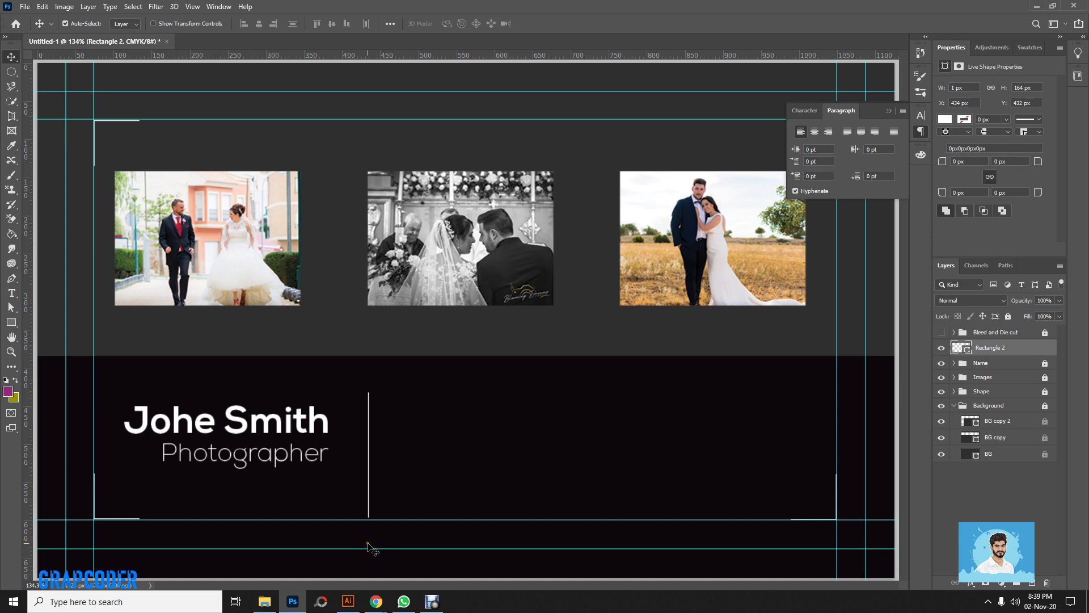
Unlock the Name group and nudge the name and Photographer title slightly lower
click(310, 431)
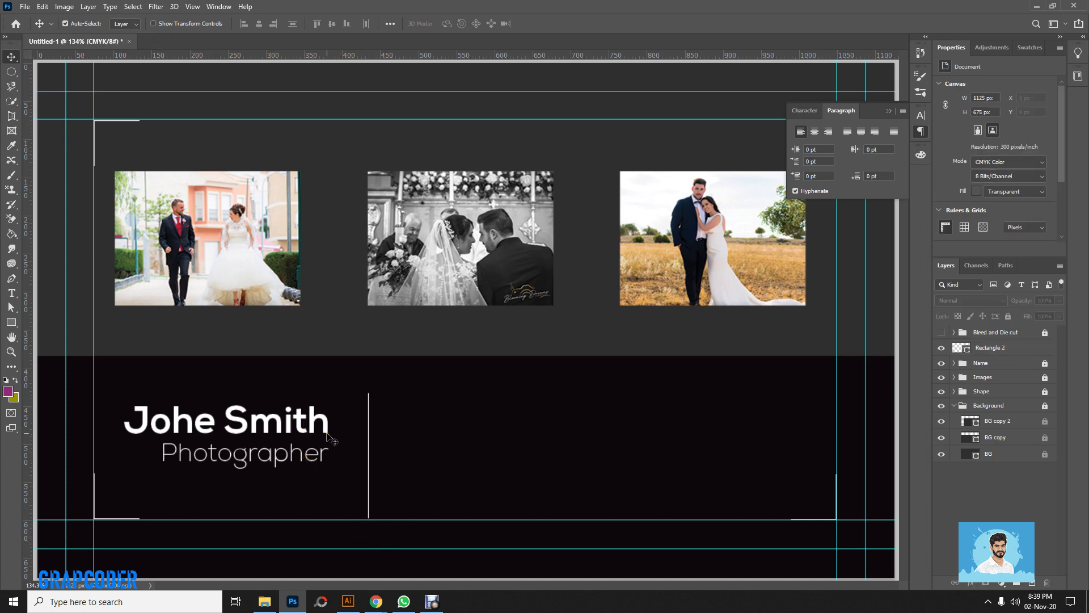
click(996, 364)
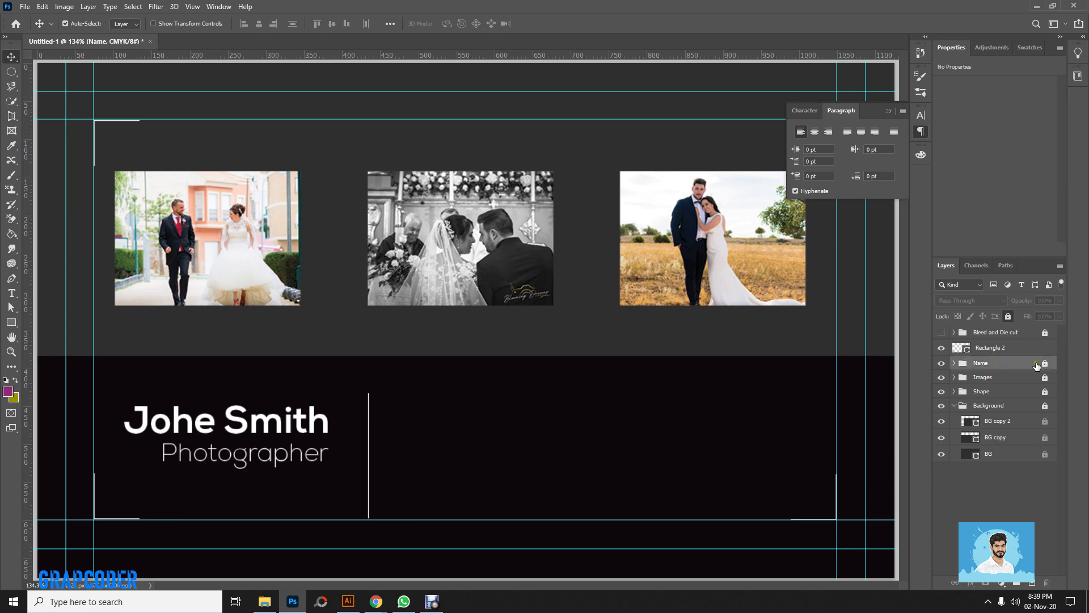
click(1045, 364)
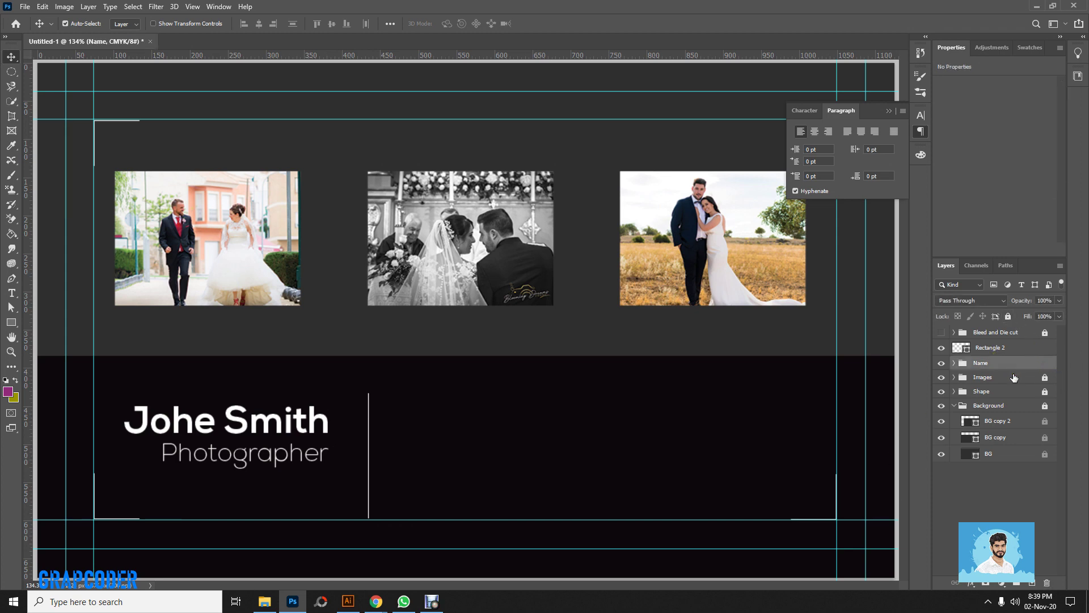
key(Down)
key(Down)
key(Down)
key(Down)
key(Down)
key(Down)
key(Down)
key(Down)
key(Down)
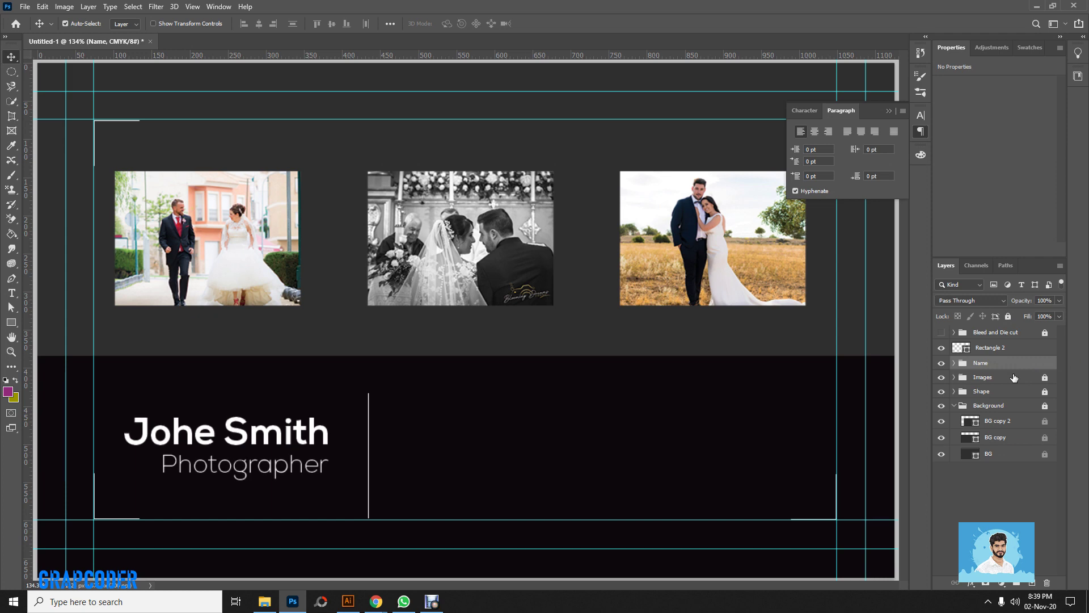
key(Down)
key(Down)
key(Down)
key(Up)
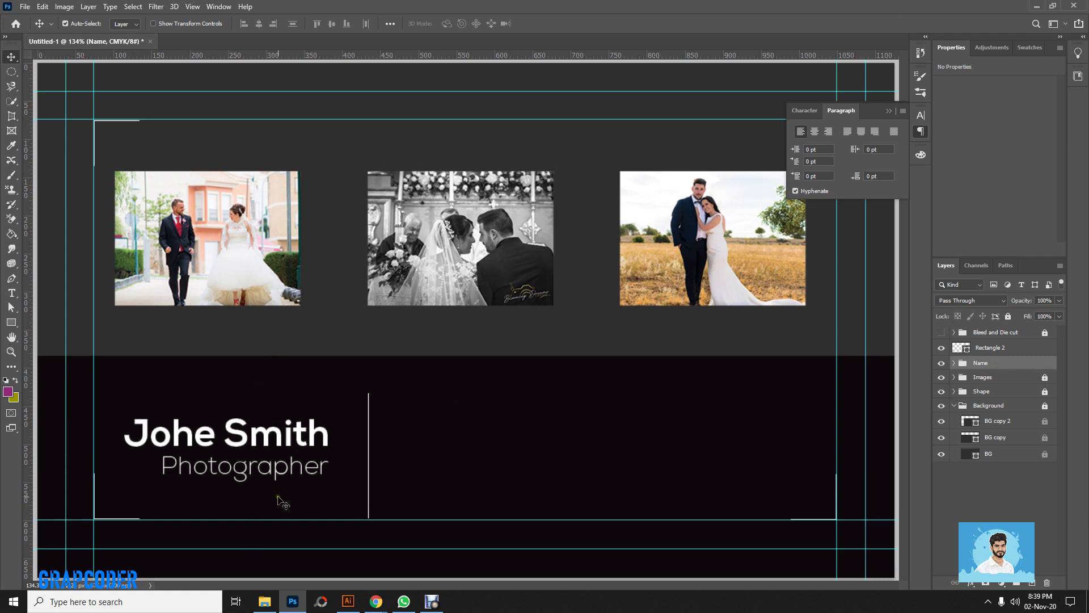
key(Down)
key(Down)
key(Down)
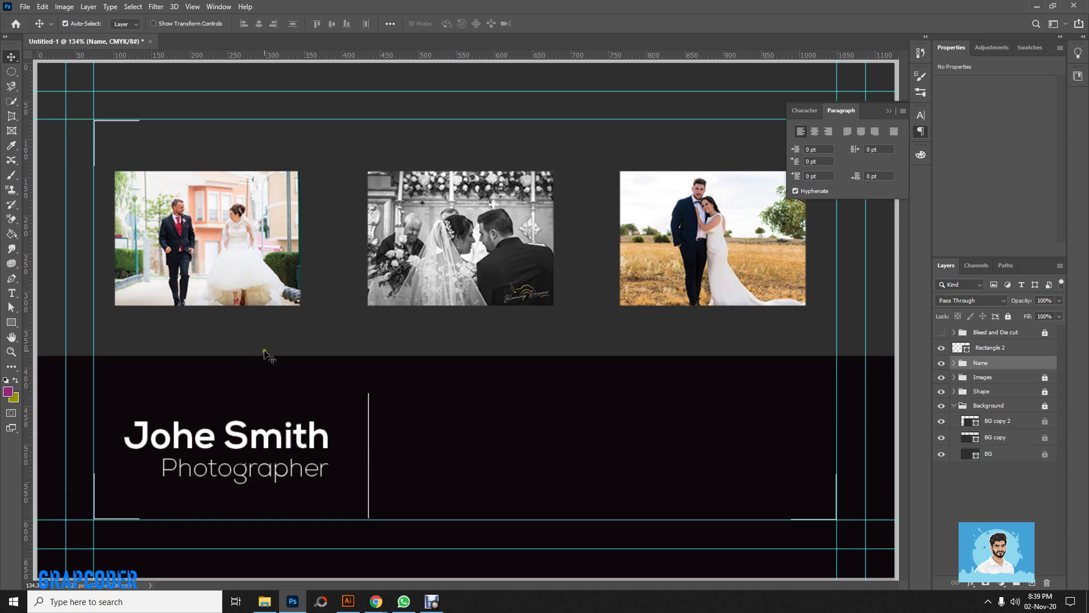
Nudge the divider line up slightly, relock the Name group, and zoom out to the whole card
click(369, 481)
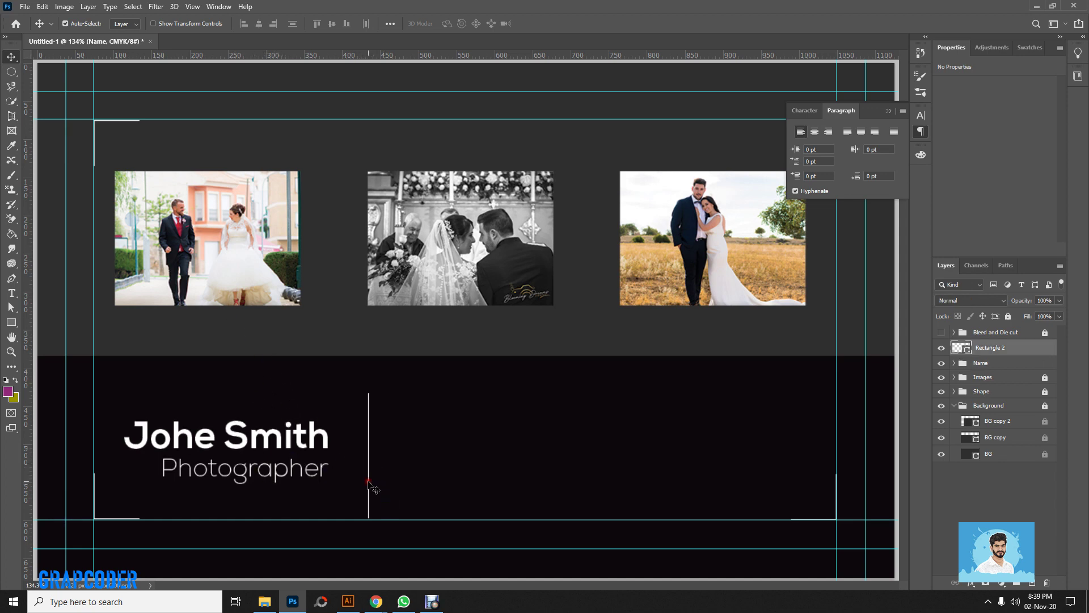
key(Up)
key(Up)
key(Up)
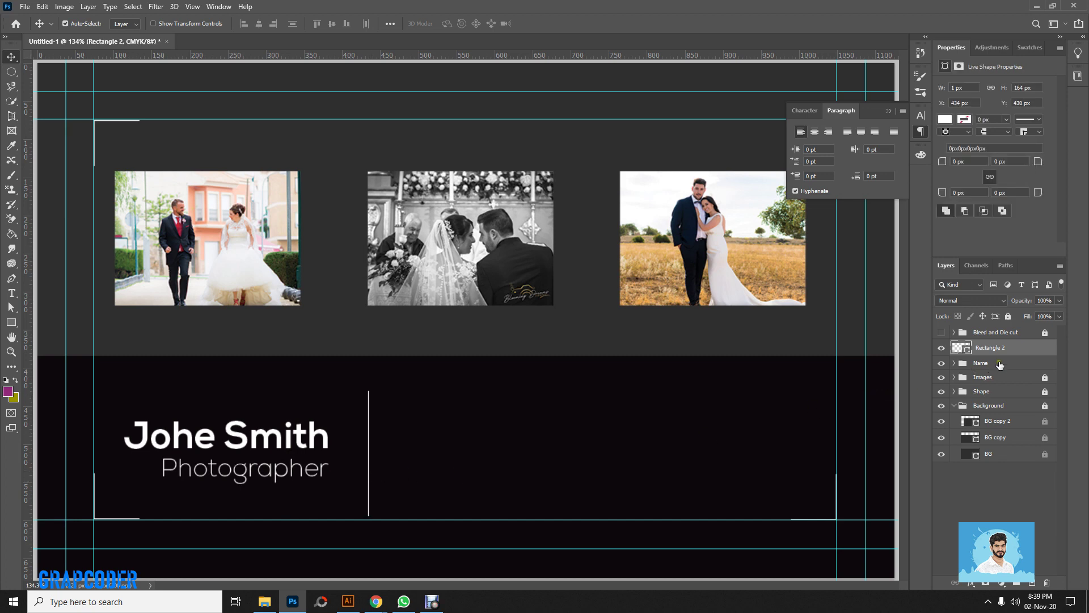
click(1002, 363)
click(1009, 316)
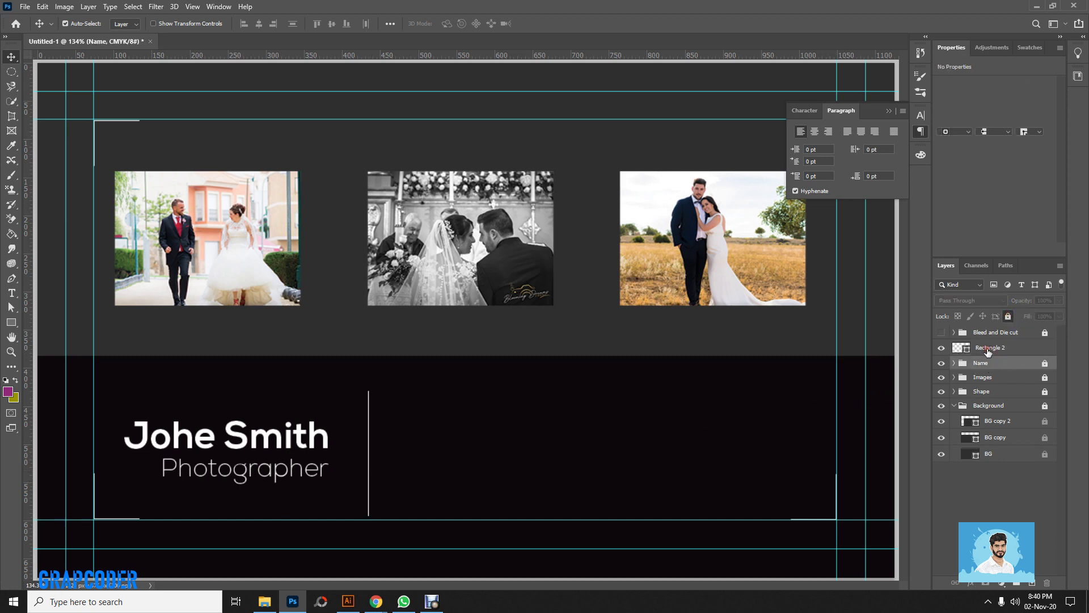
click(990, 347)
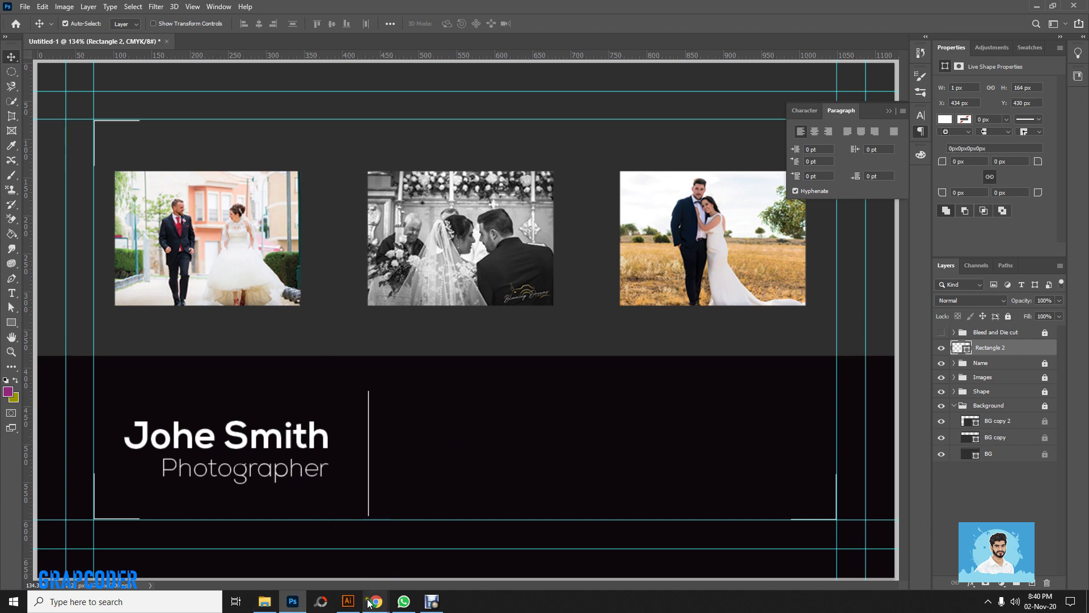
key(ctrl+0)
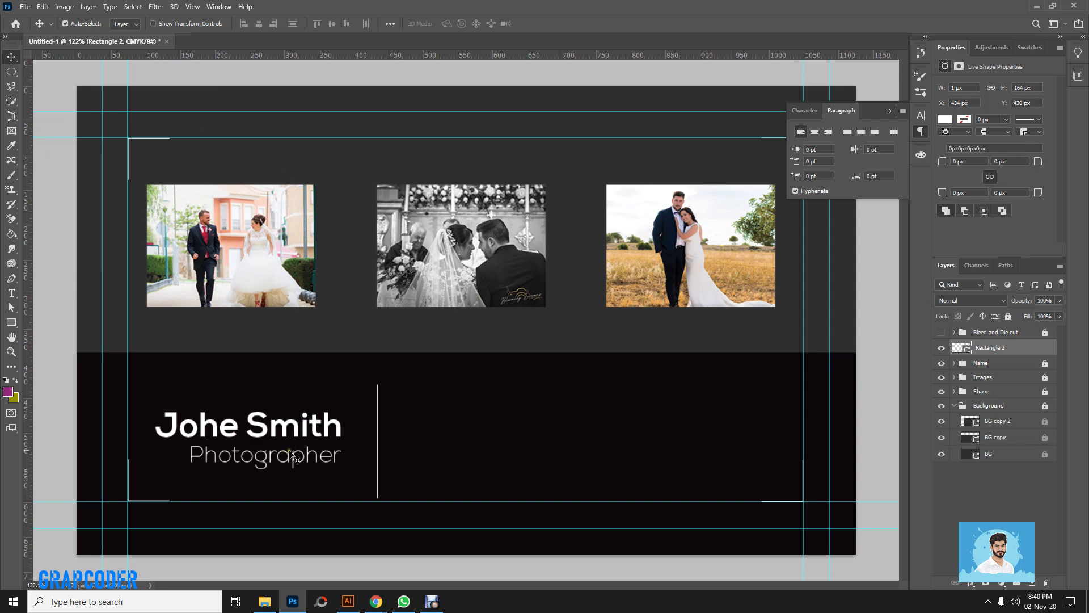
key(t)
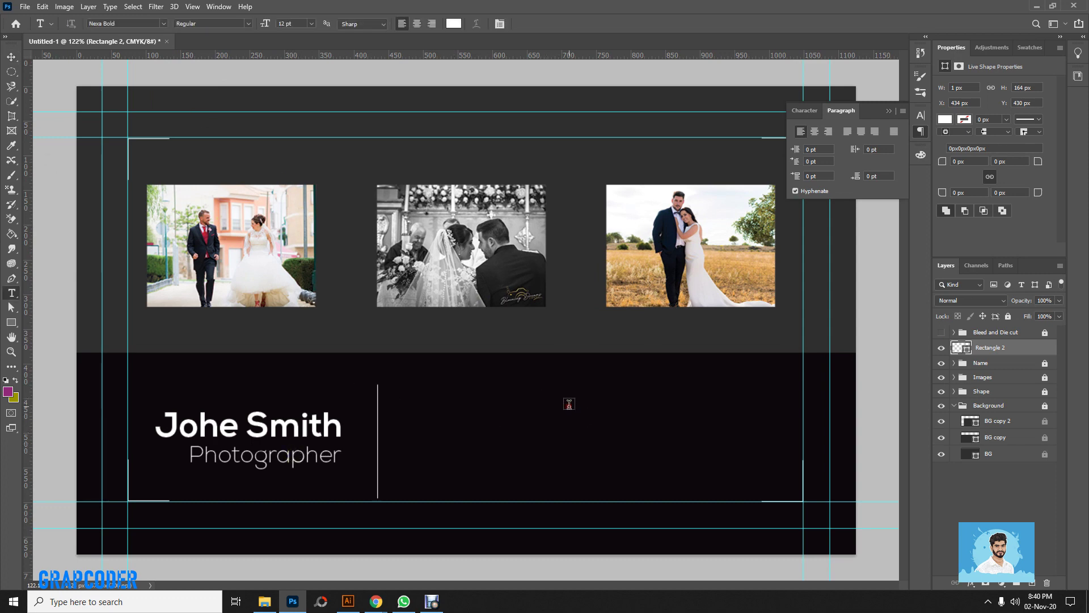
click(570, 405)
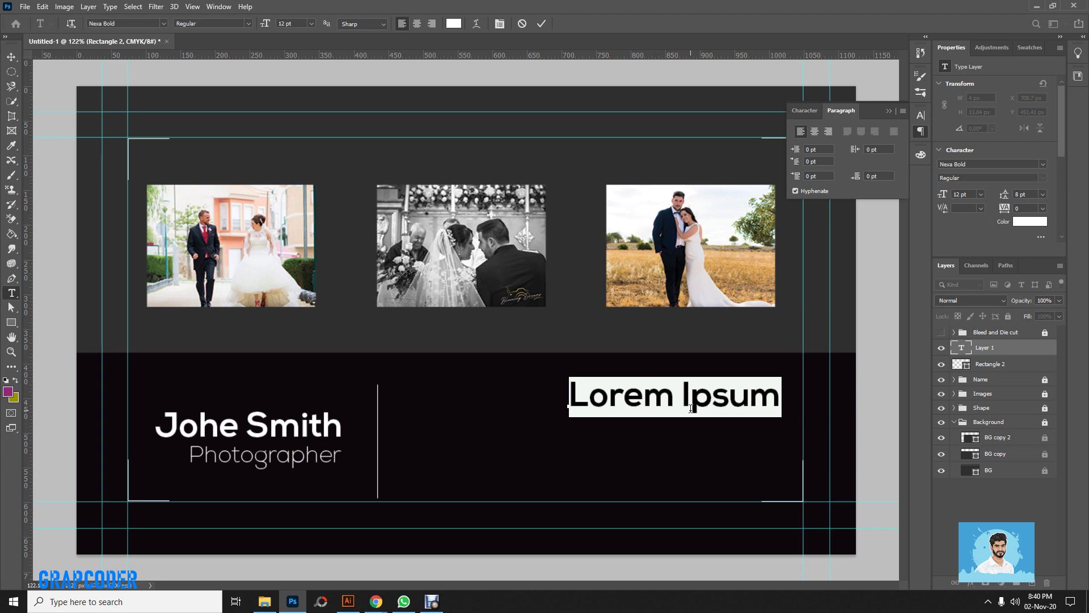
key(BackSpace)
text(0)
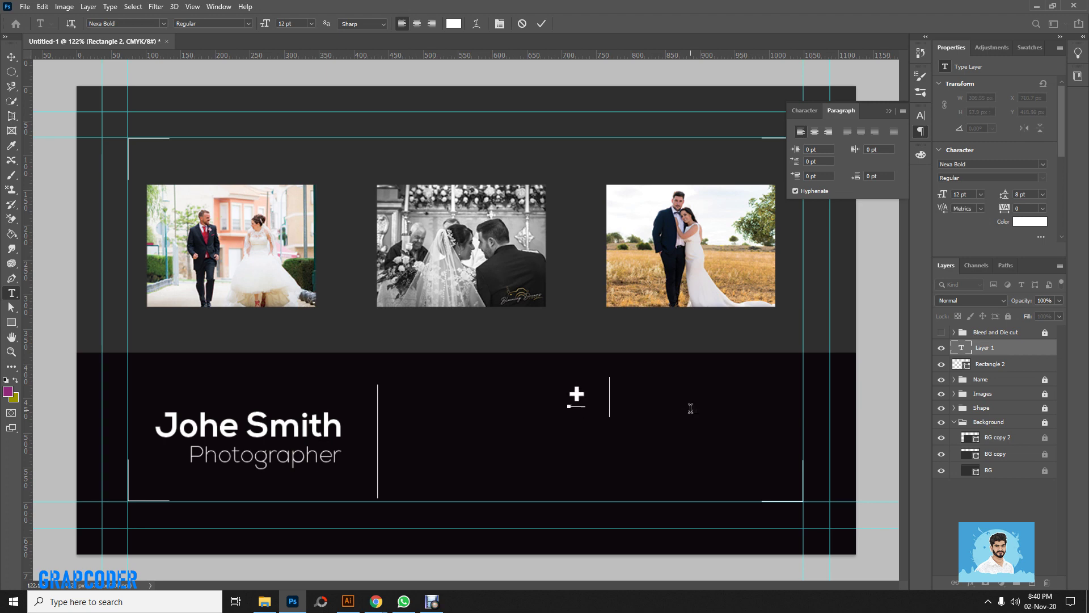
text(0)
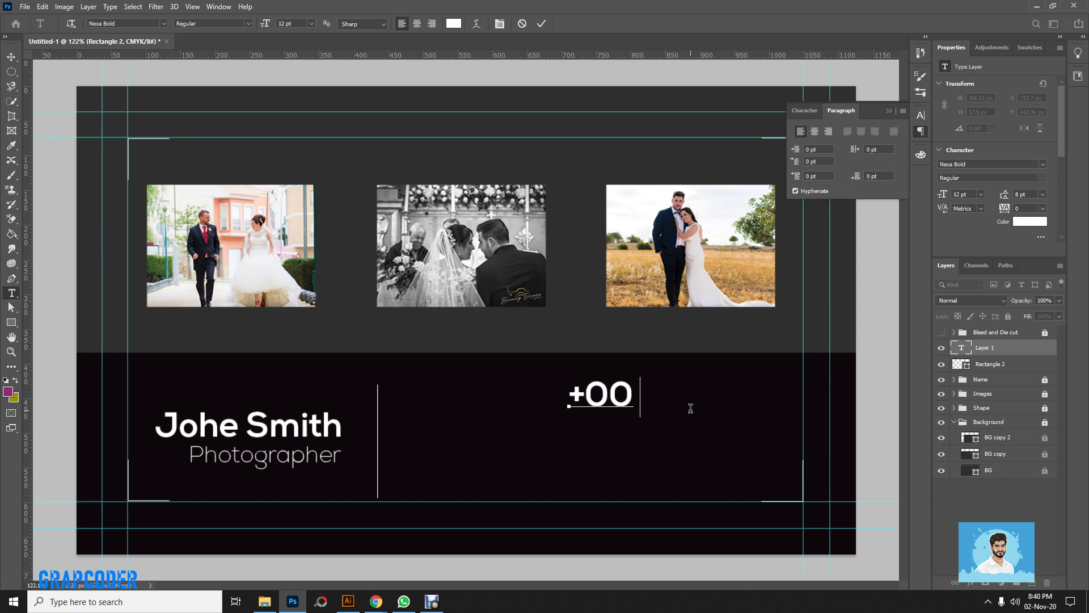
text( 123)
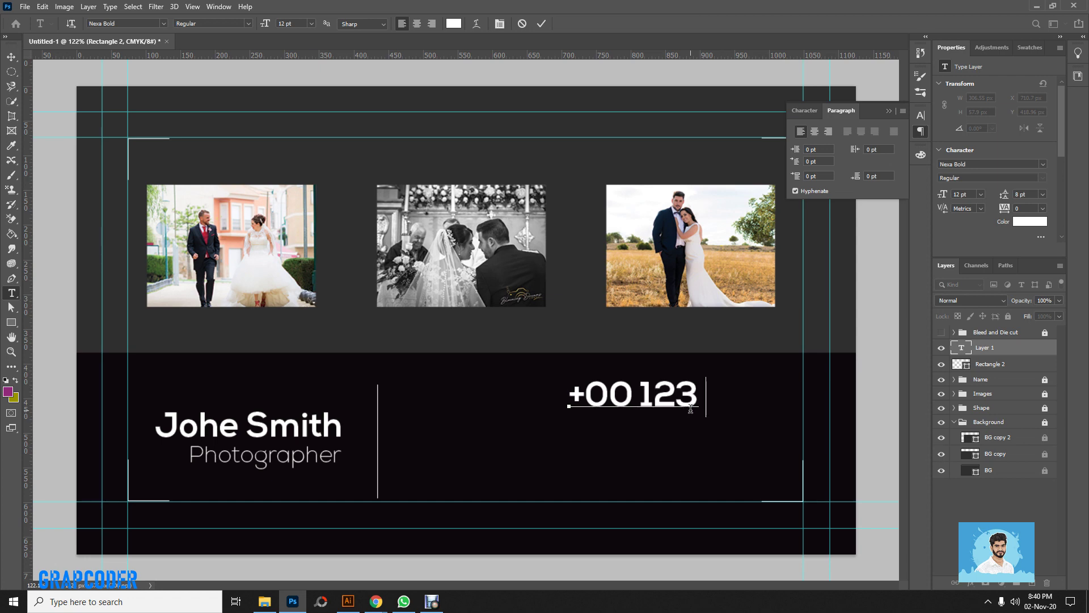
text( 456 7890)
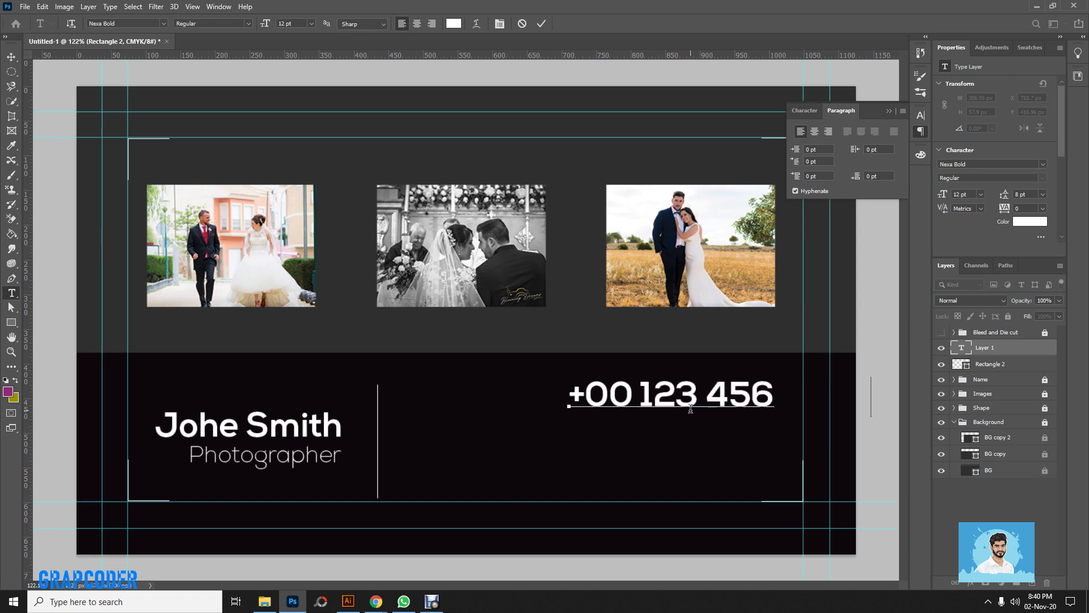
click(11, 57)
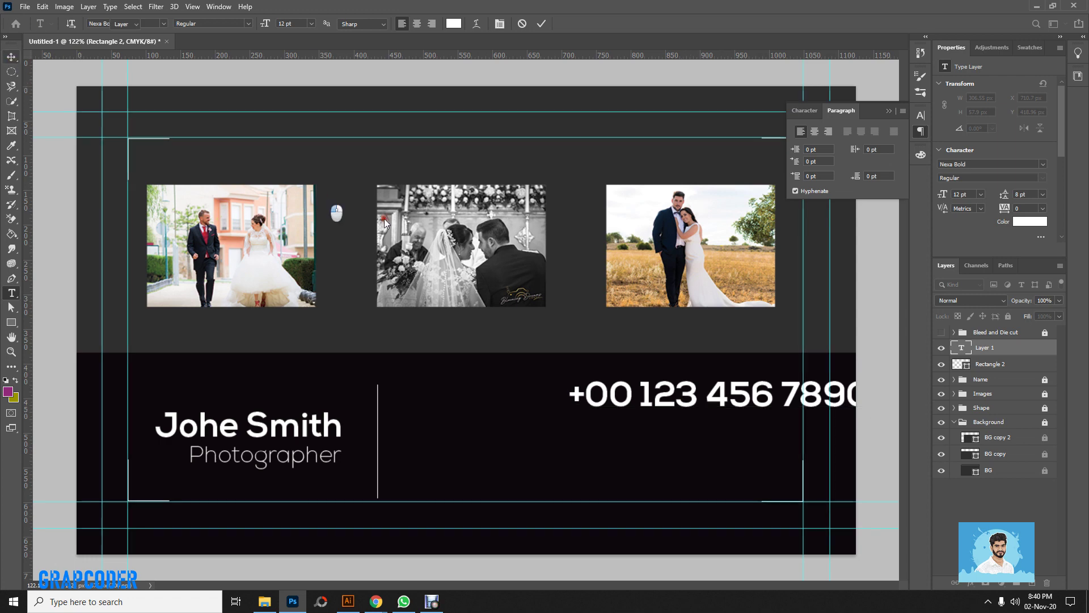
Move the phone number beside the divider and try Nexa Bold at 10 pt
drag(619, 401, 525, 418)
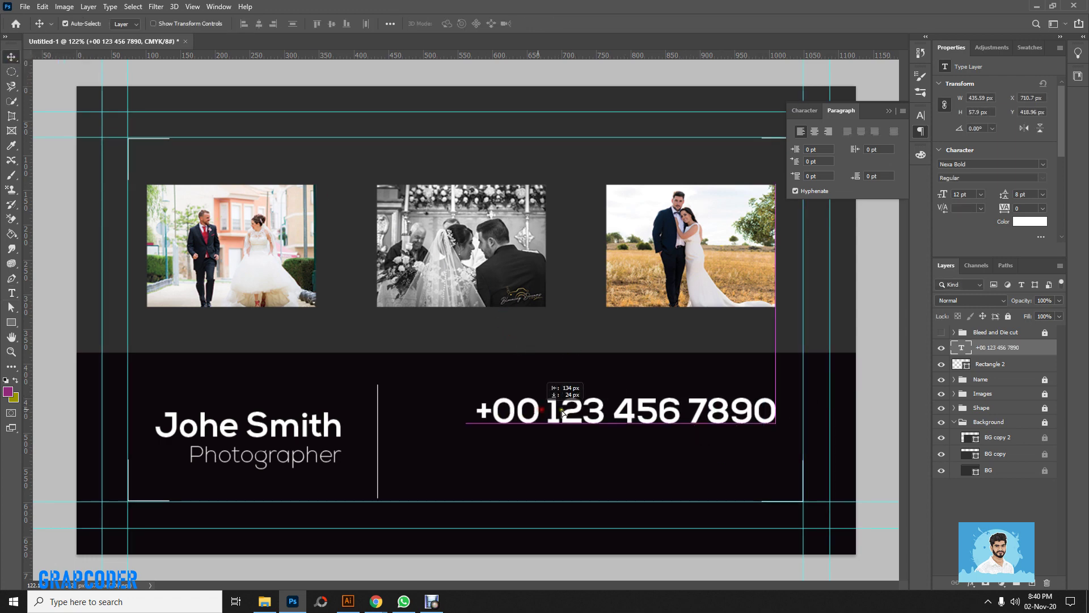
double_click(645, 423)
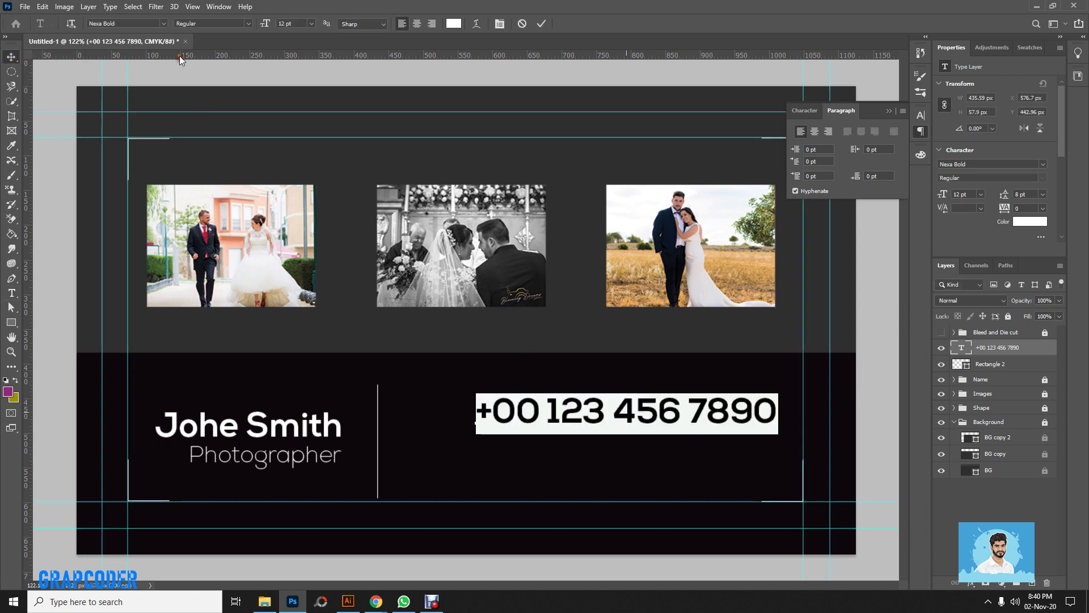
click(163, 23)
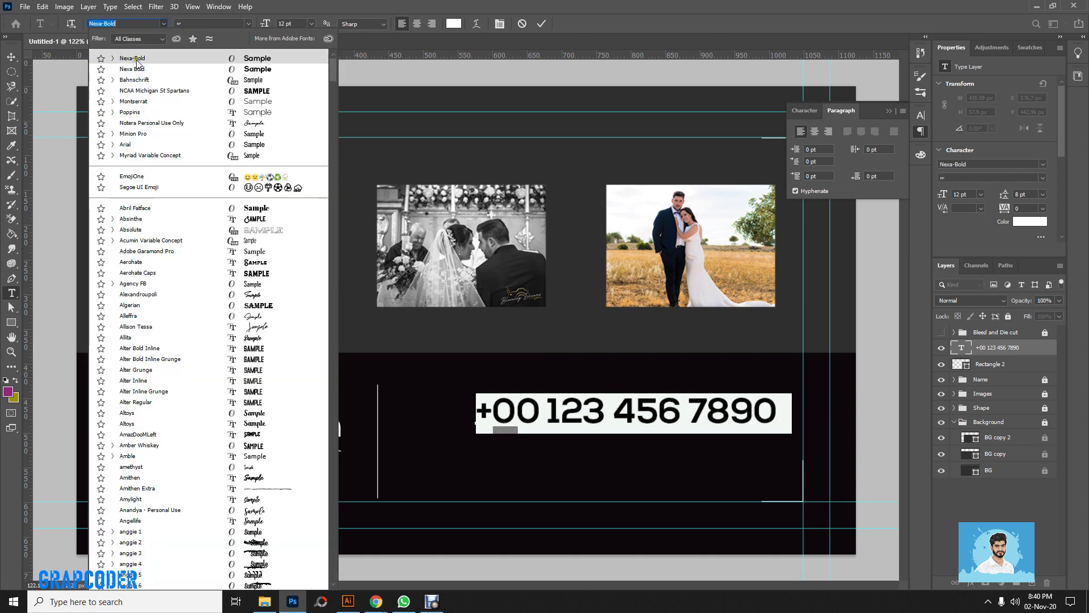
text(nex)
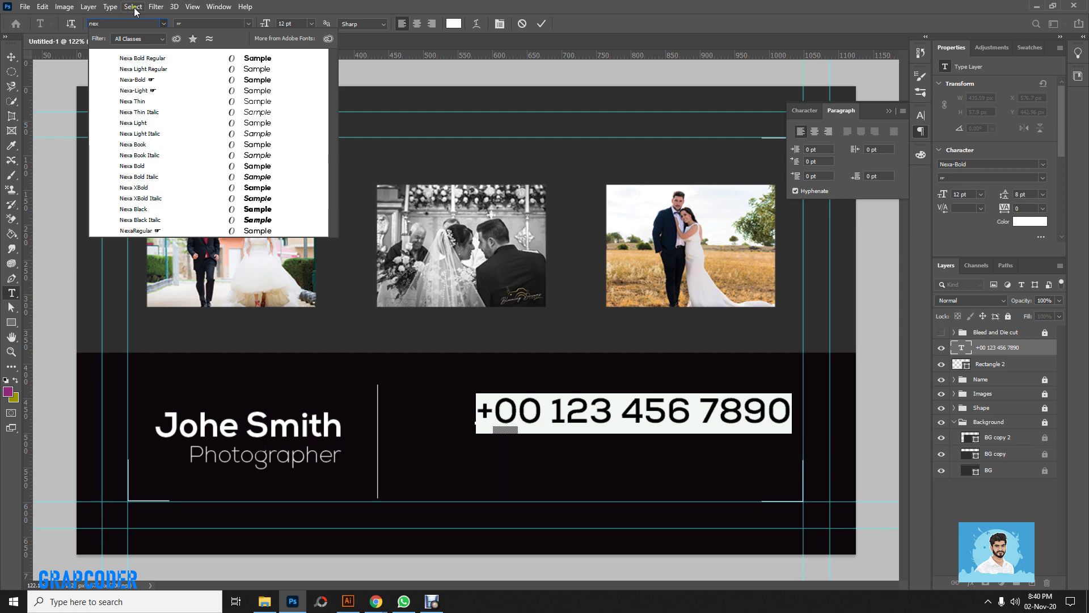
click(148, 69)
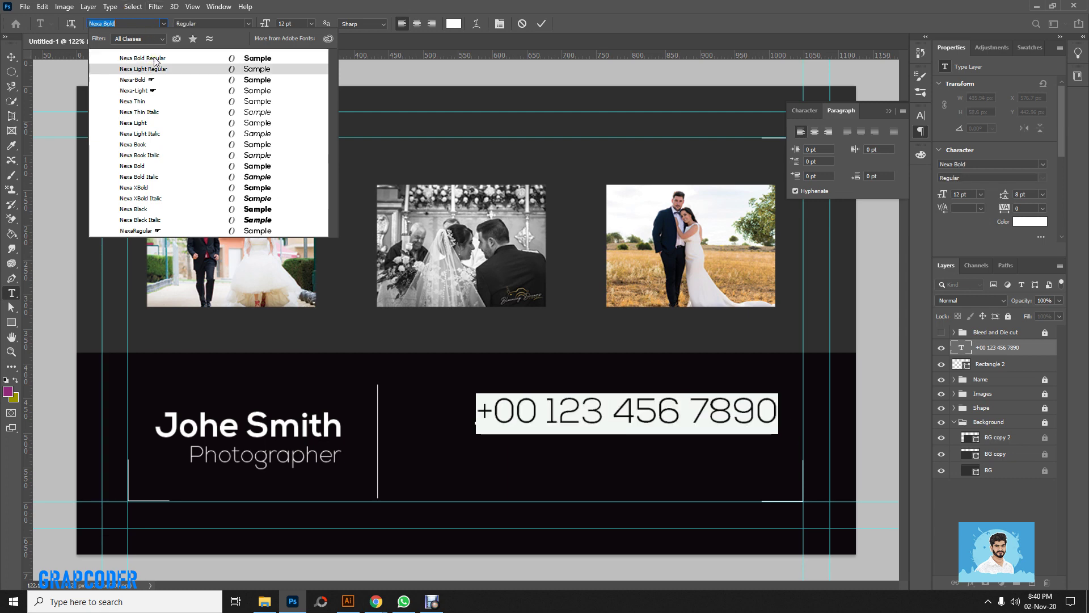
click(153, 59)
click(309, 24)
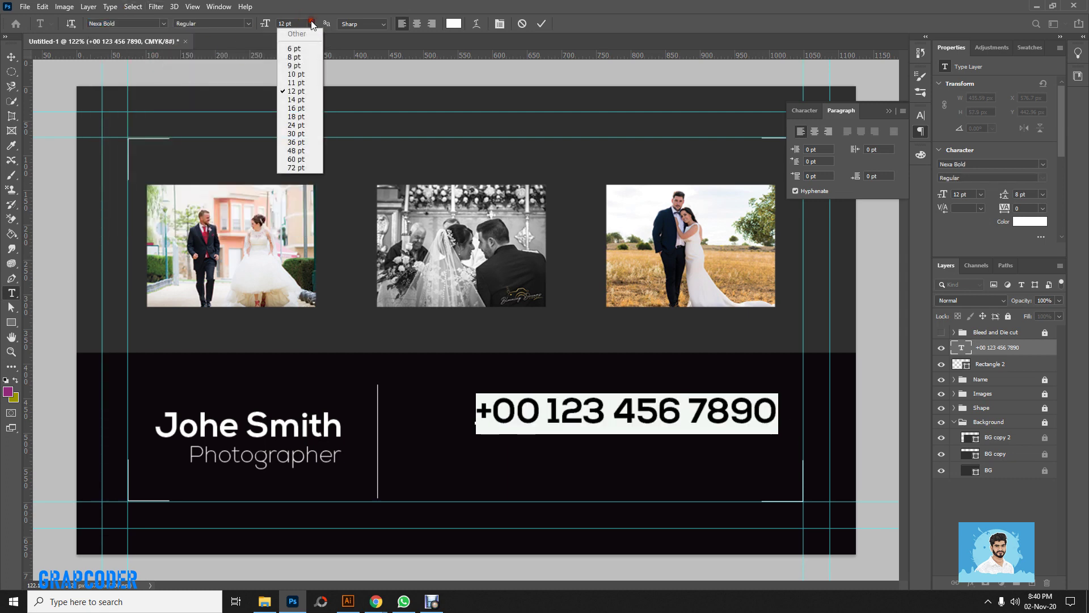
click(294, 74)
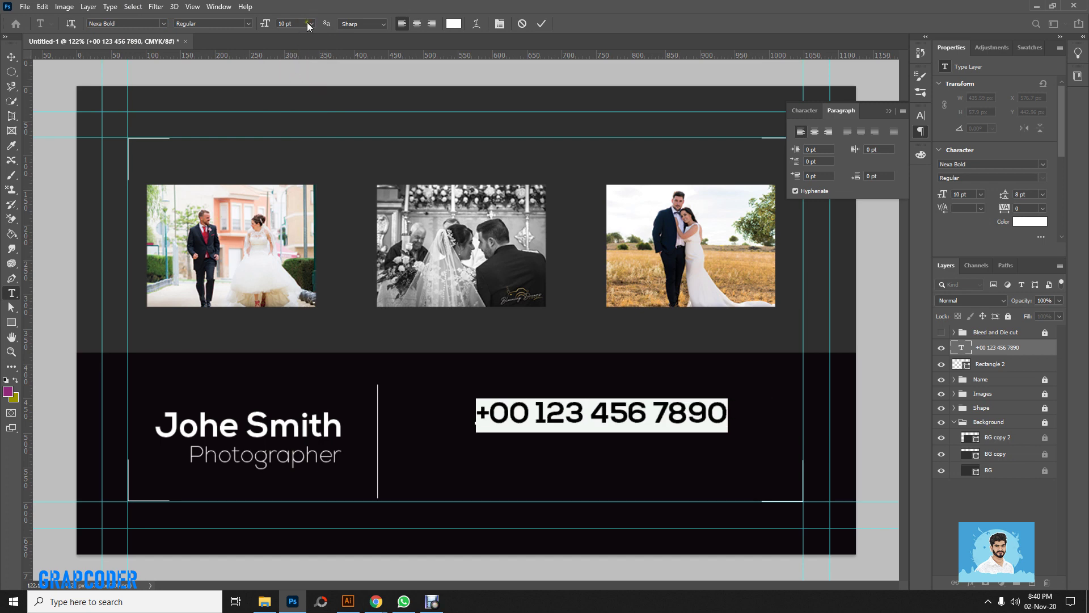
Switch the phone number to NexaRegular and reduce it to 7 pt
click(163, 23)
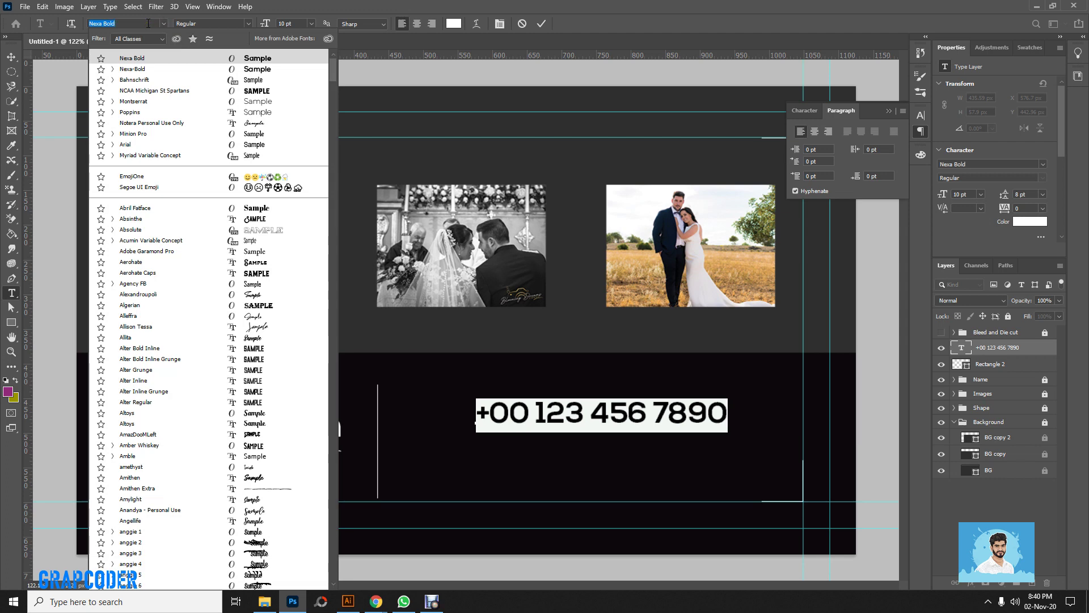
text(nex)
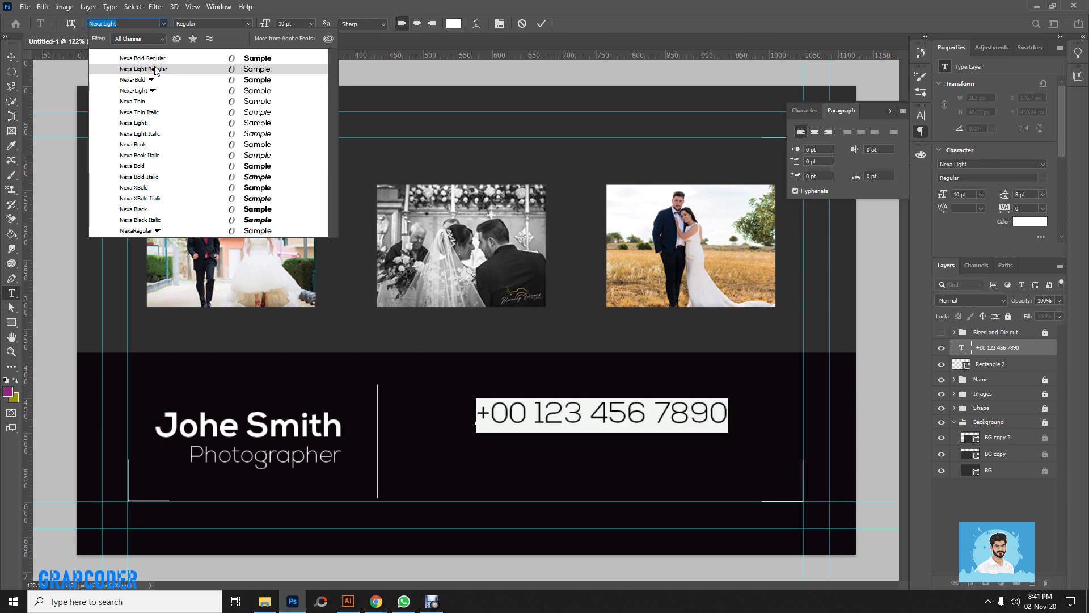
click(154, 232)
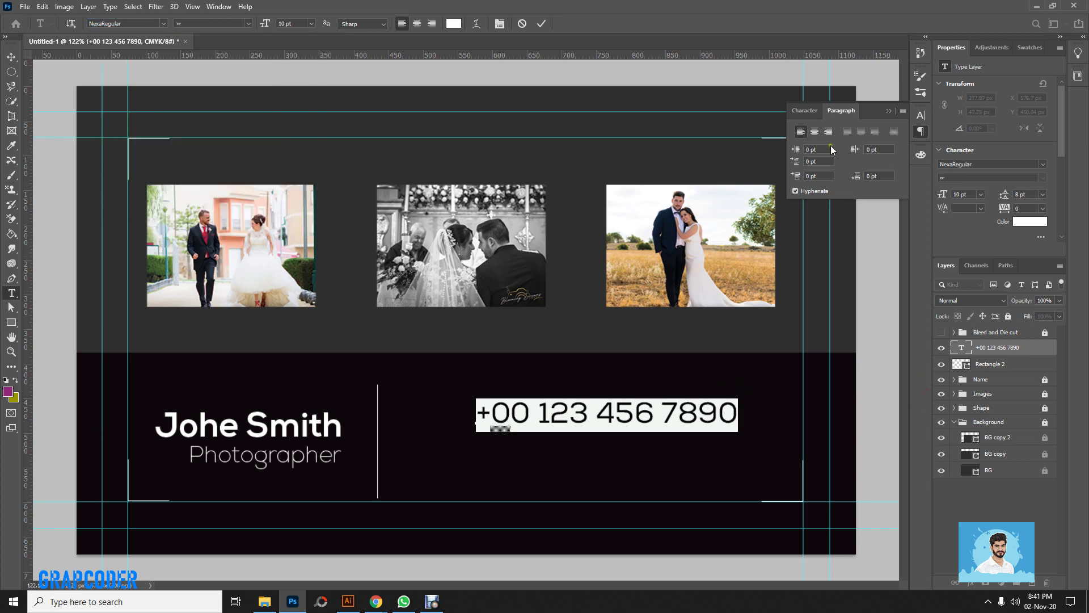
click(287, 23)
key(Down)
key(Down)
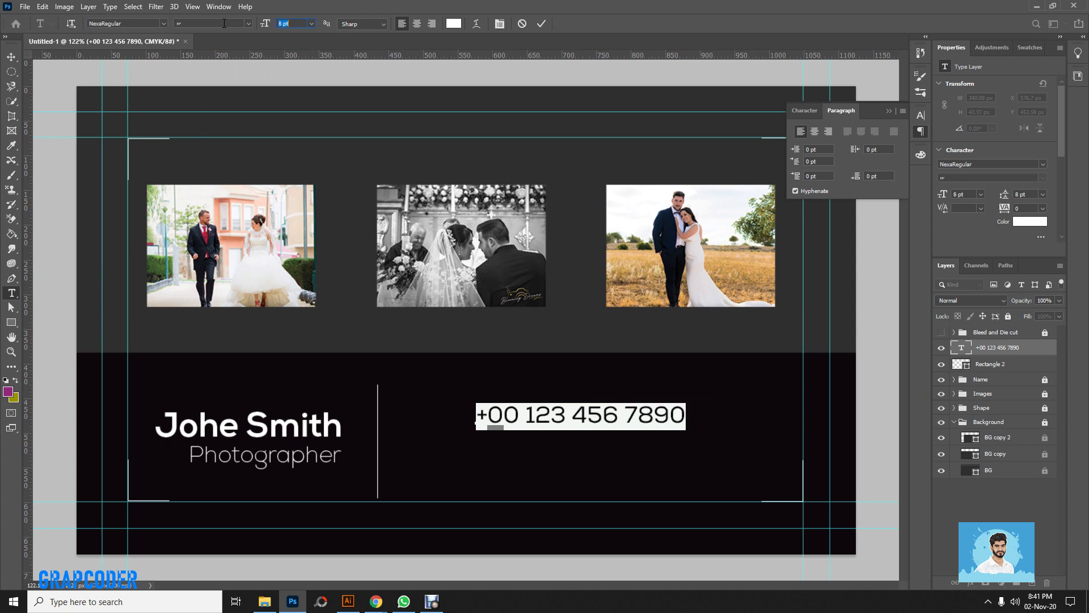
key(Down)
key(Up)
key(Down)
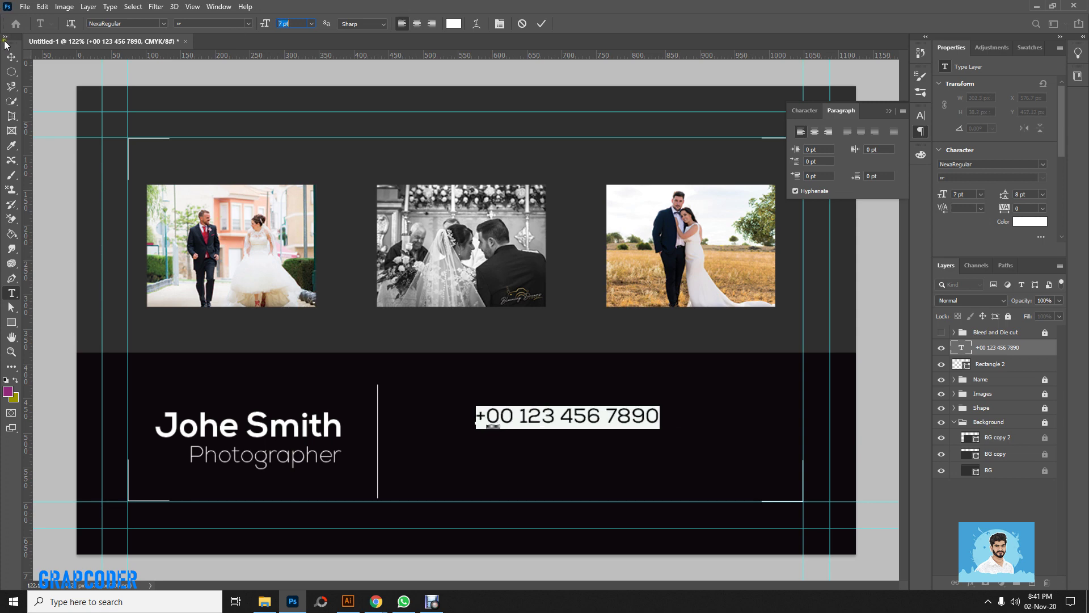
click(9, 59)
Move the phone number up and select all text in its duplicate line
mouse_move(585, 428)
mouse_down()
mouse_move(638, 401)
mouse_move(641, 432)
mouse_up()
double_click(689, 426)
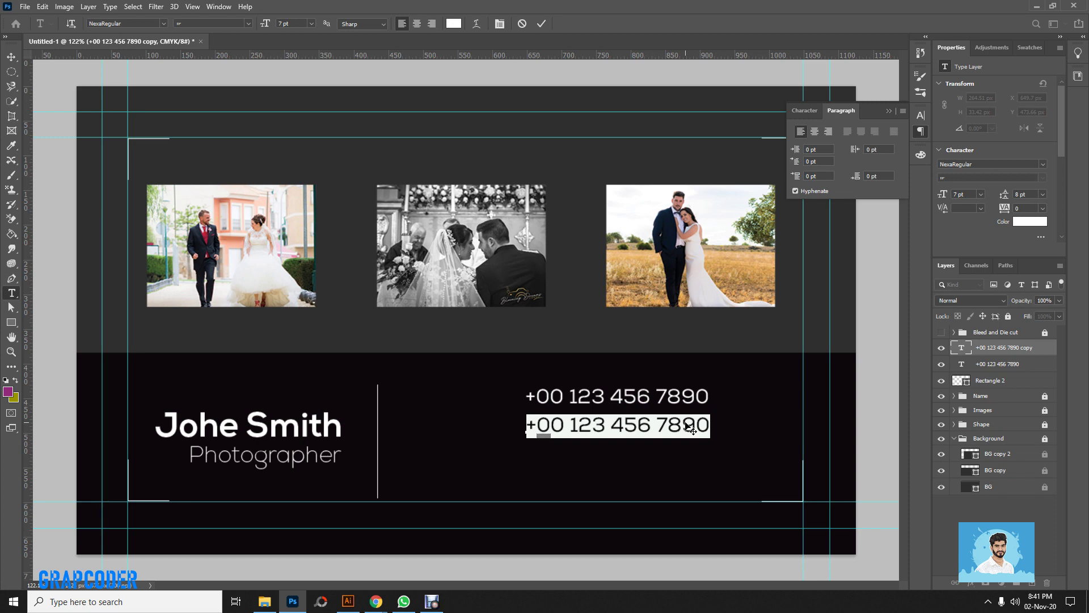
key(Left)
key(Right)
key(Right)
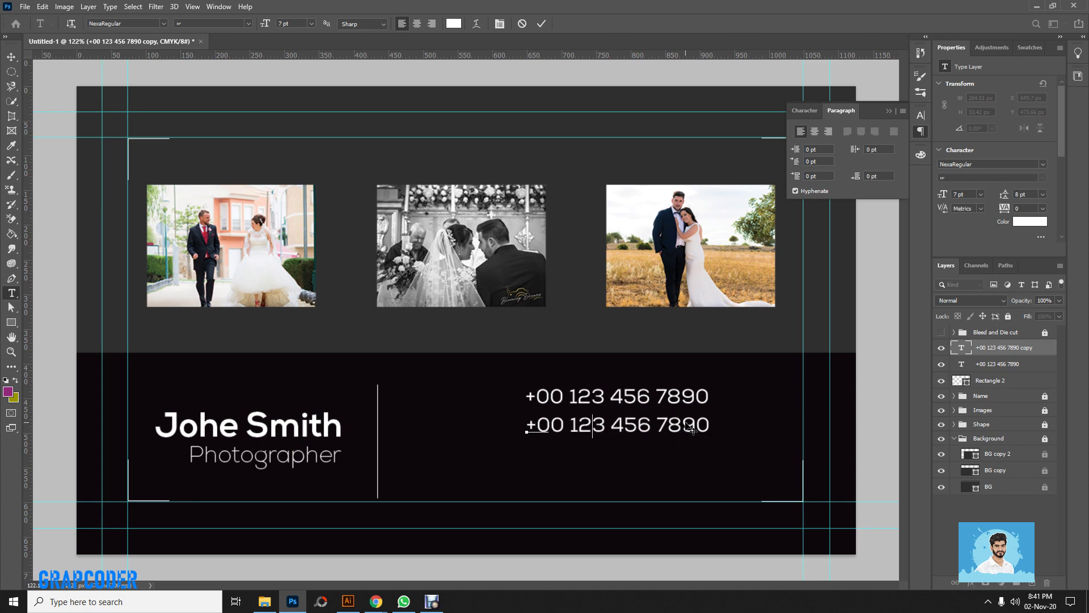
key(ctrl+a)
text(example)
key(Left)
key(Left)
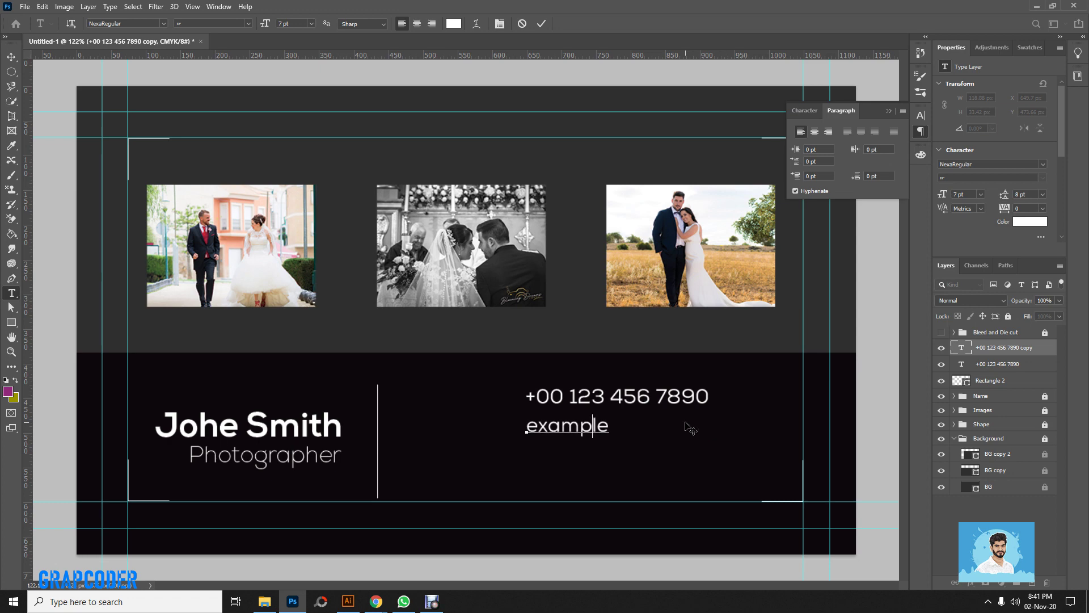
key(Left)
key(Delete)
key(Delete)
key(Delete)
text(pl)
text(e)
text(@gma)
text(il)
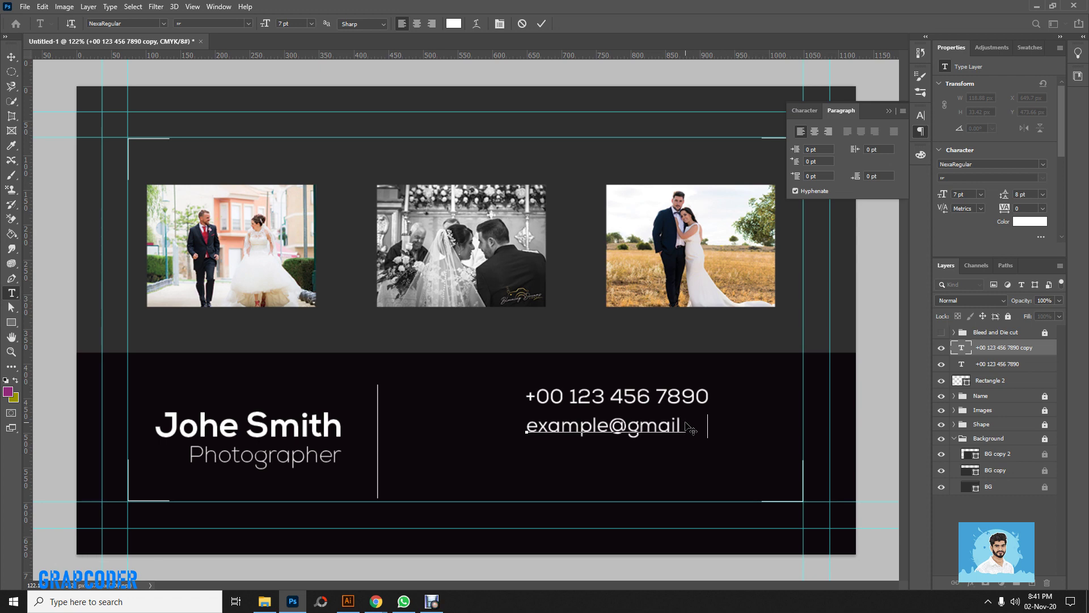
text(.com)
click(640, 427)
key(Delete)
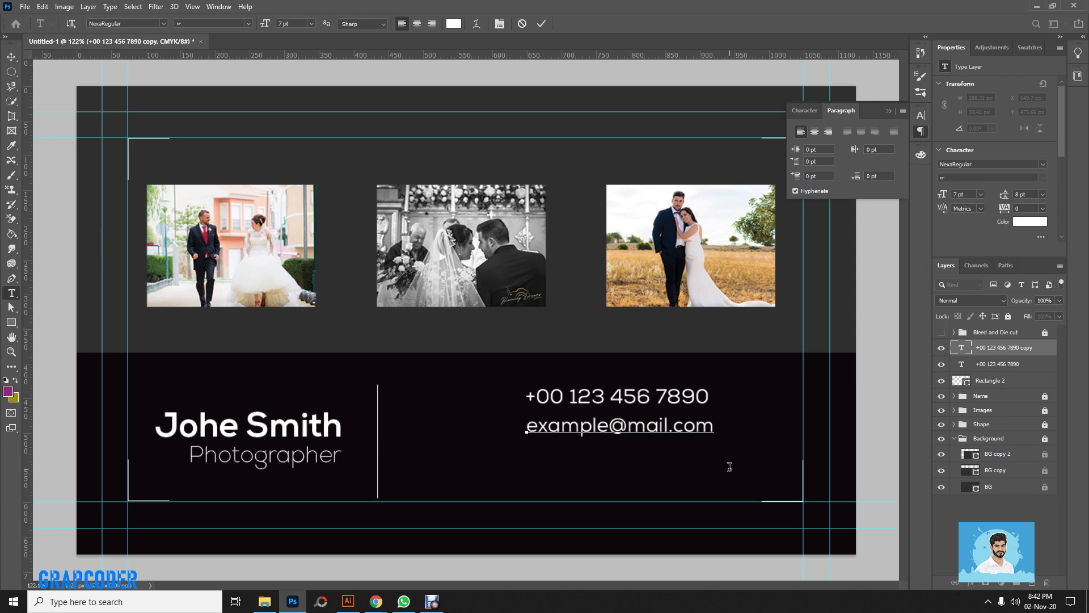
click(11, 57)
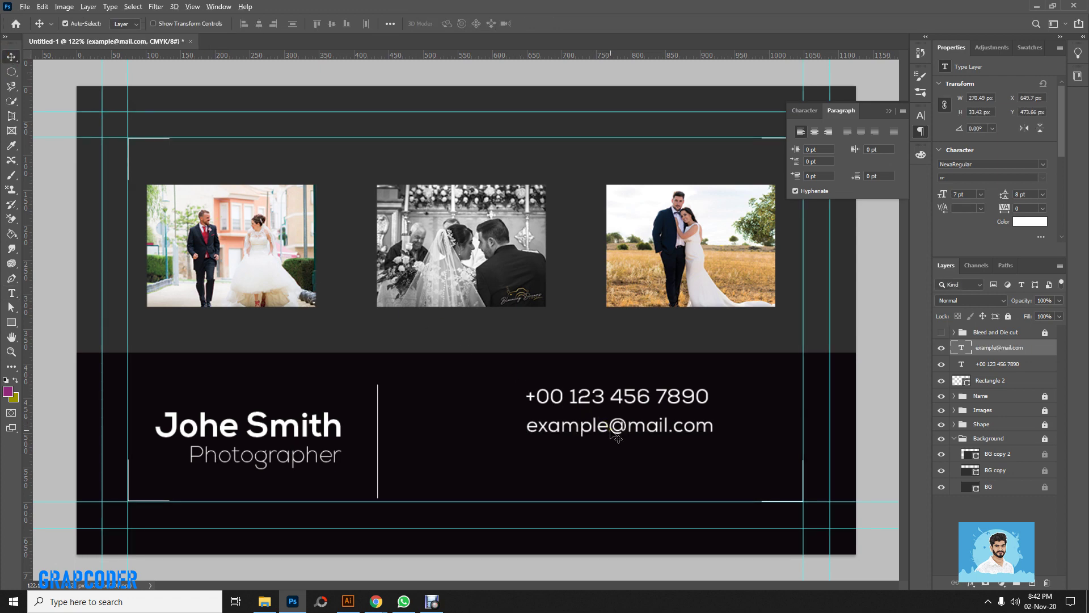
drag(611, 430, 613, 462)
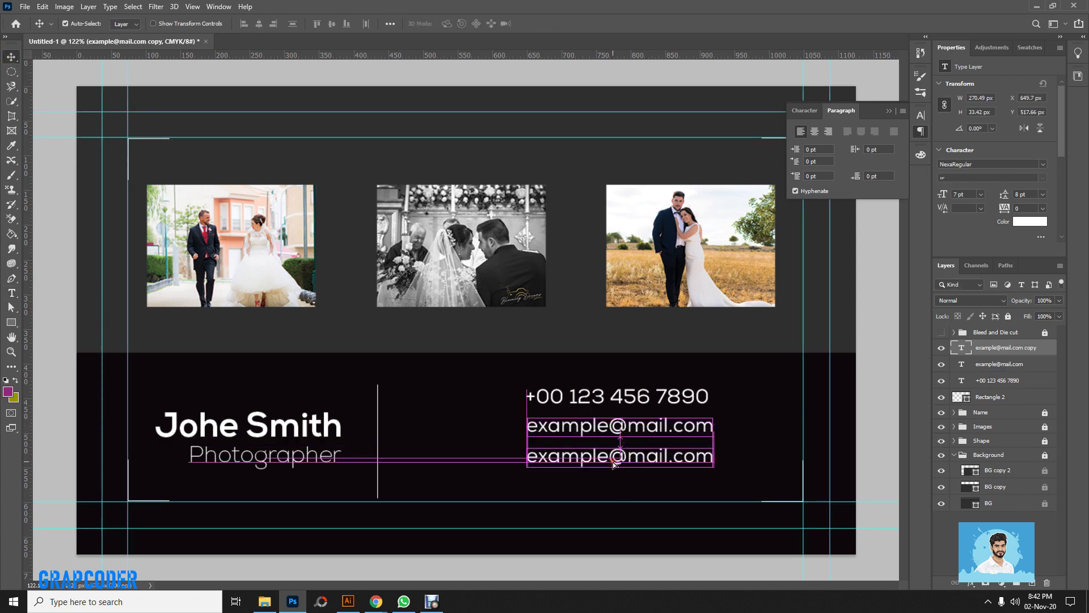
double_click(613, 462)
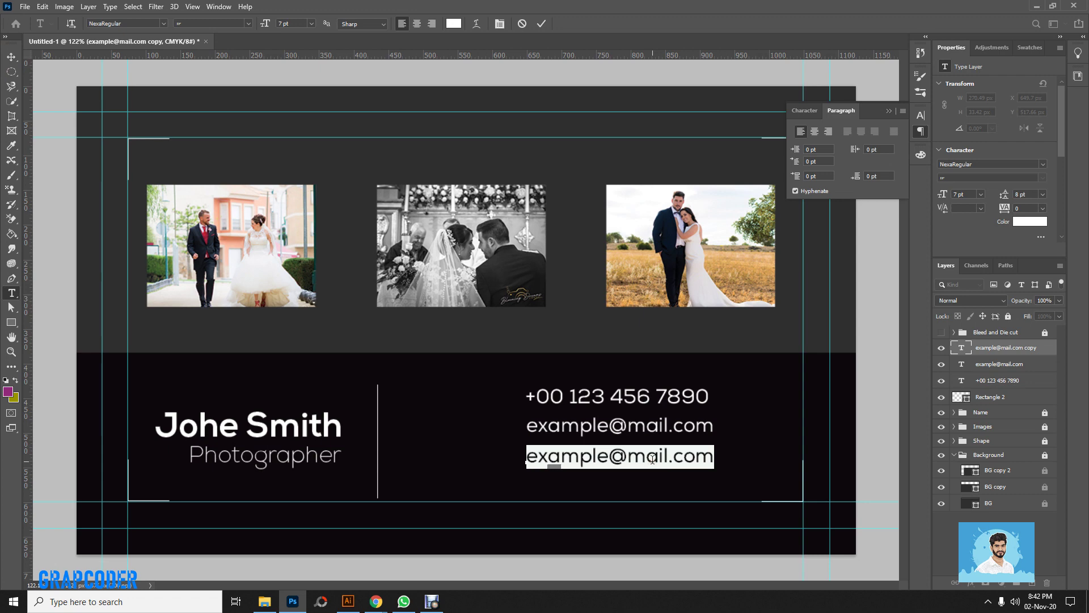
text(www.)
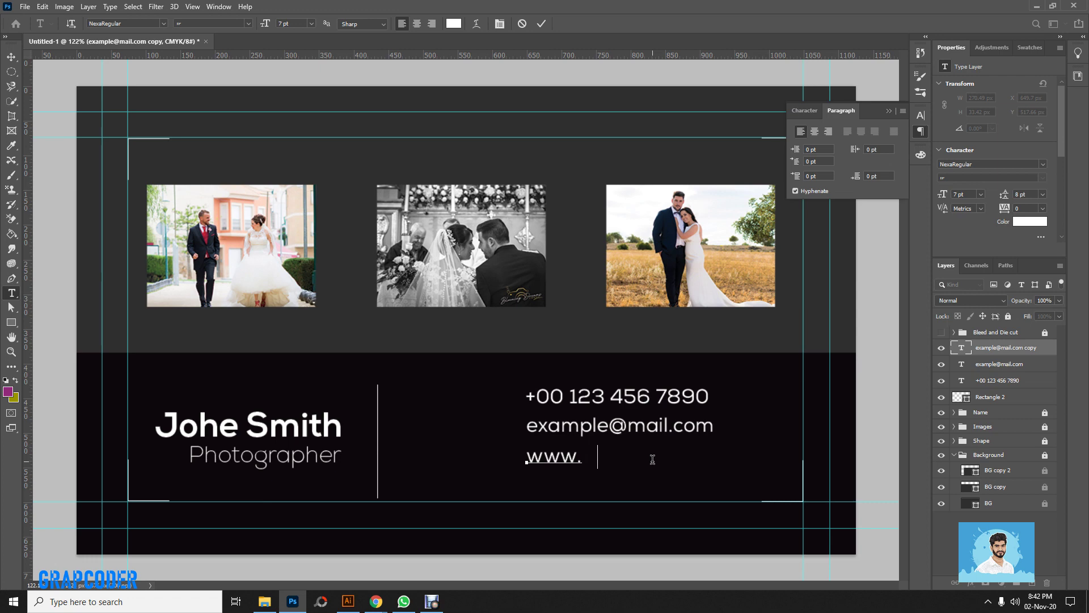
text(website.)
text(com)
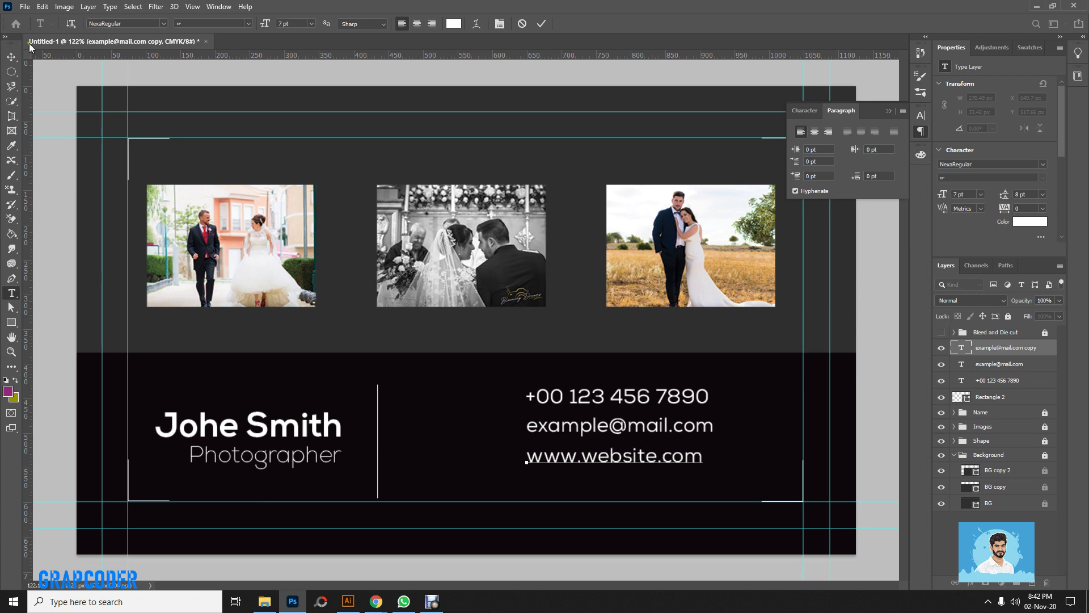
click(11, 57)
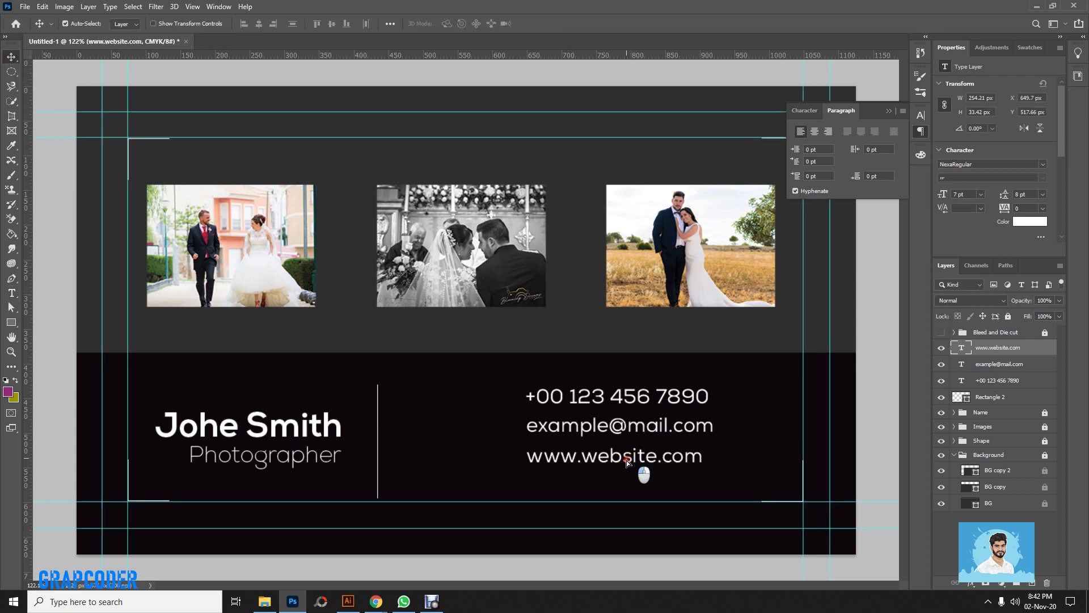
Duplicate the website line below and retype it as '255, New York, USA-1200'
drag(634, 451, 628, 488)
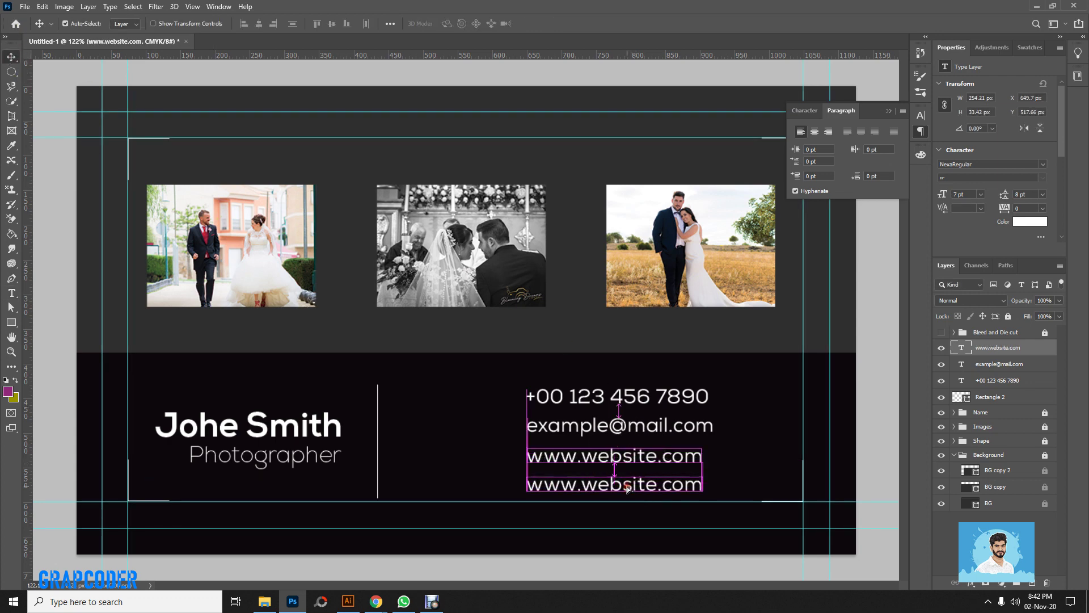
double_click(628, 488)
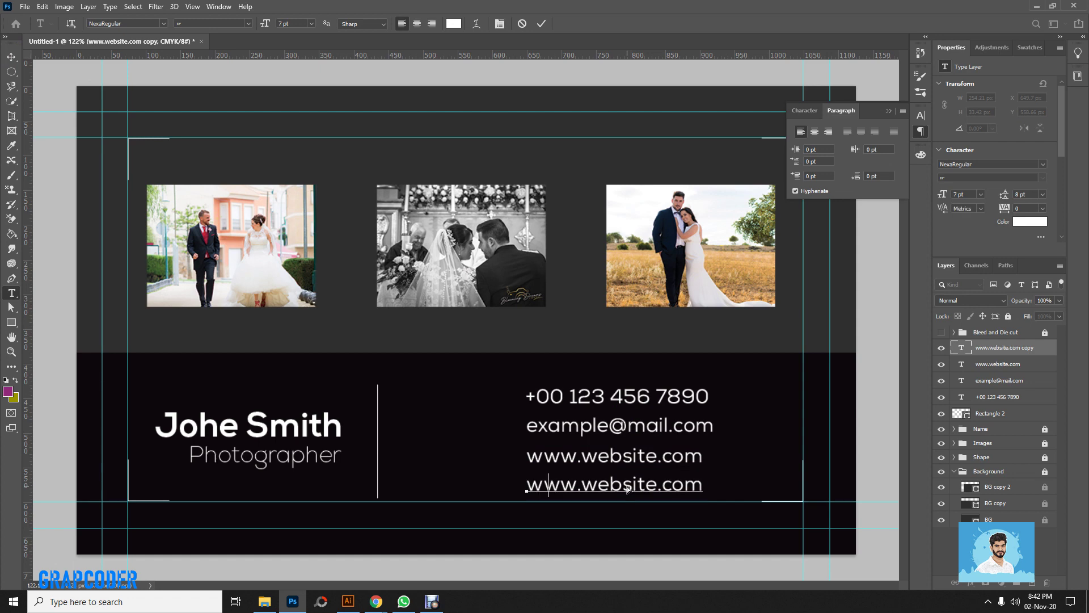
text(1200)
key(Left)
key(Left)
key(Left)
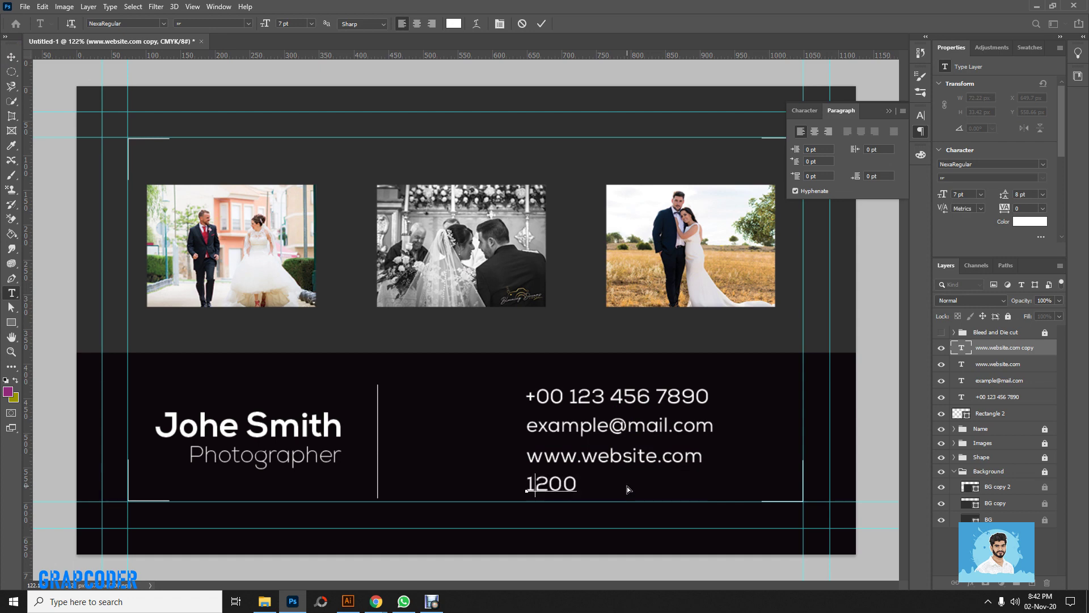
key(Delete)
key(Delete)
key(Delete)
key(BackSpace)
text(125)
key(Left)
key(Left)
key(Left)
key(shift+End)
text(255, )
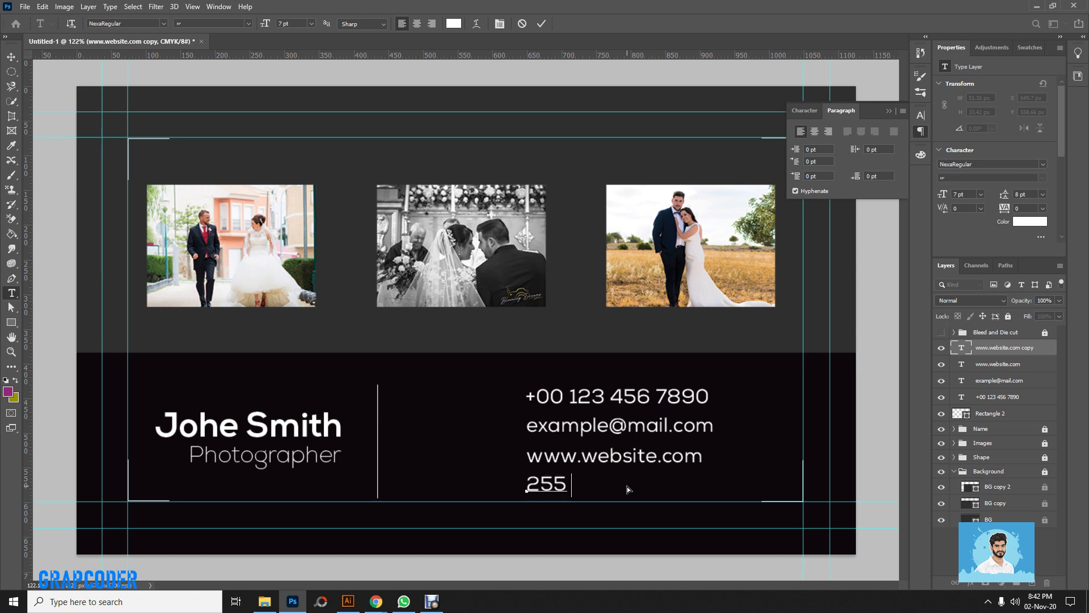
text(N )
text( Yo)
text(rk)
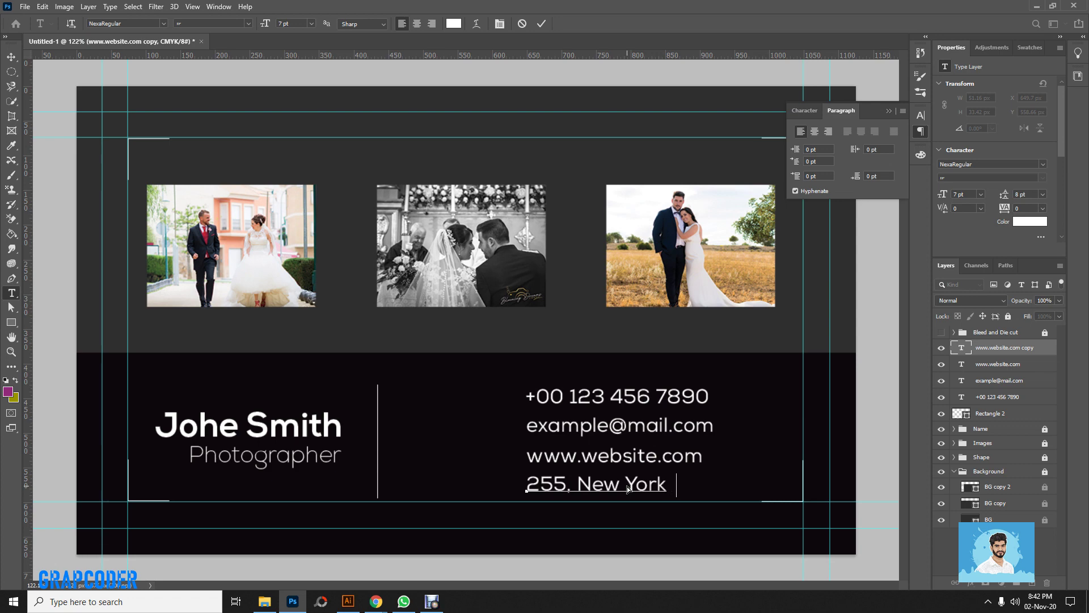
text( USA-)
text(1200)
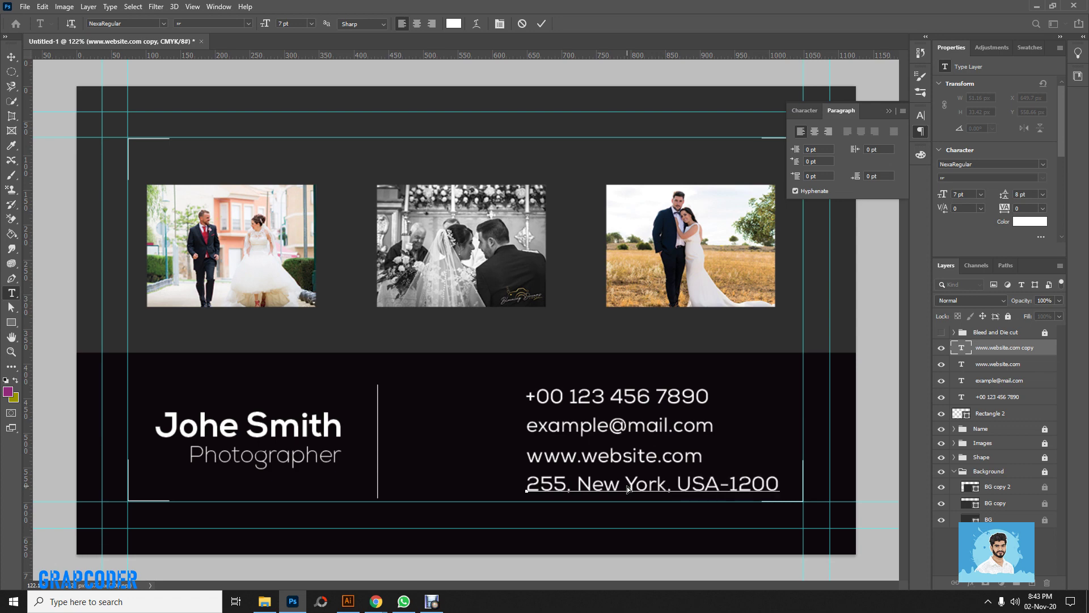
click(11, 57)
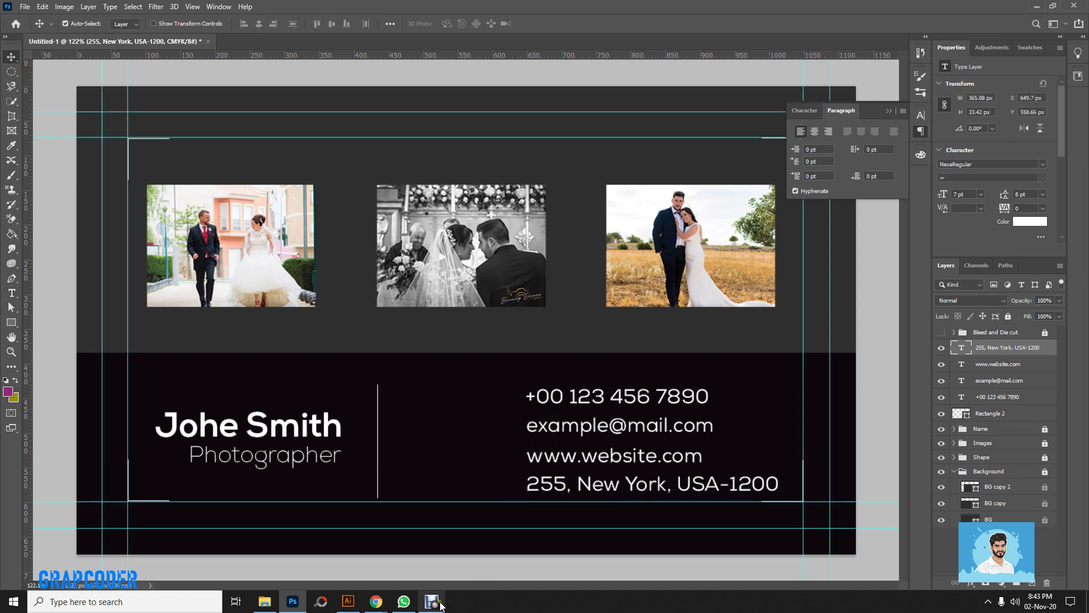
mouse_move(264, 601)
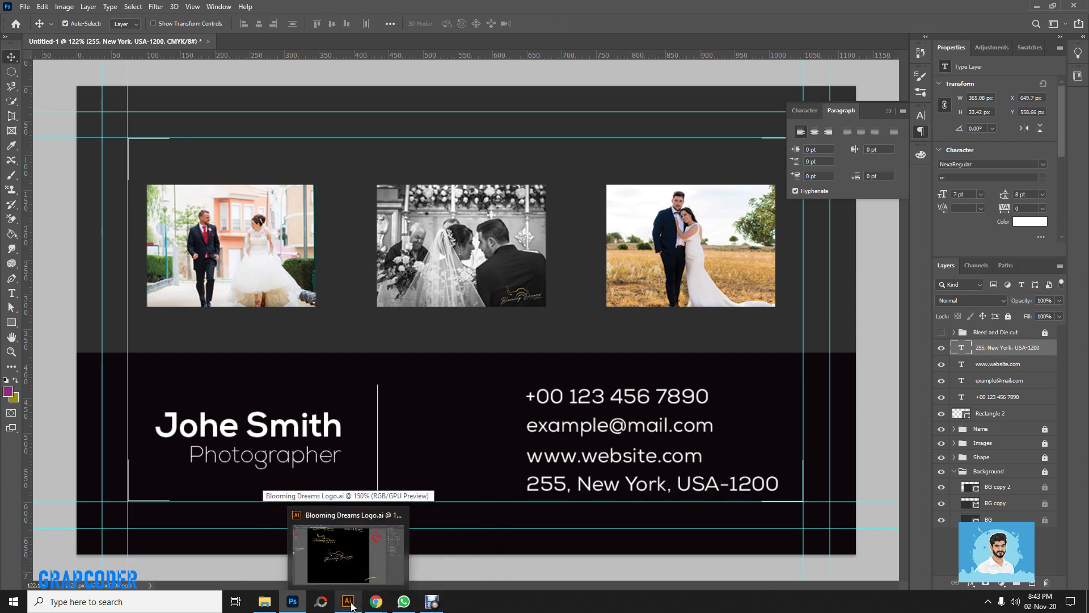
Switch to the Blooming Dreams logo file in Illustrator
click(265, 603)
click(265, 602)
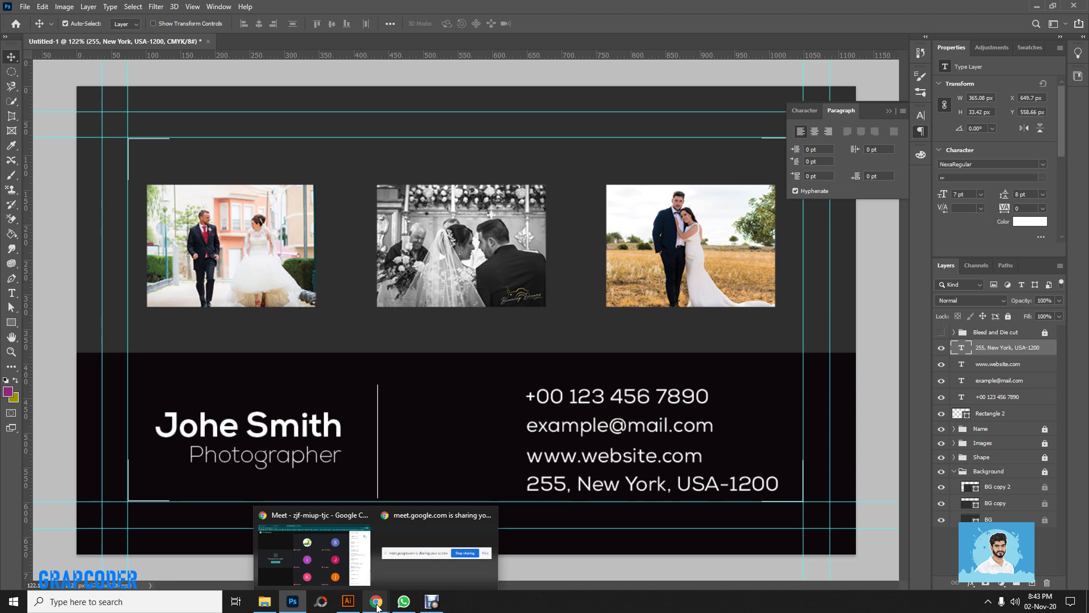
click(348, 602)
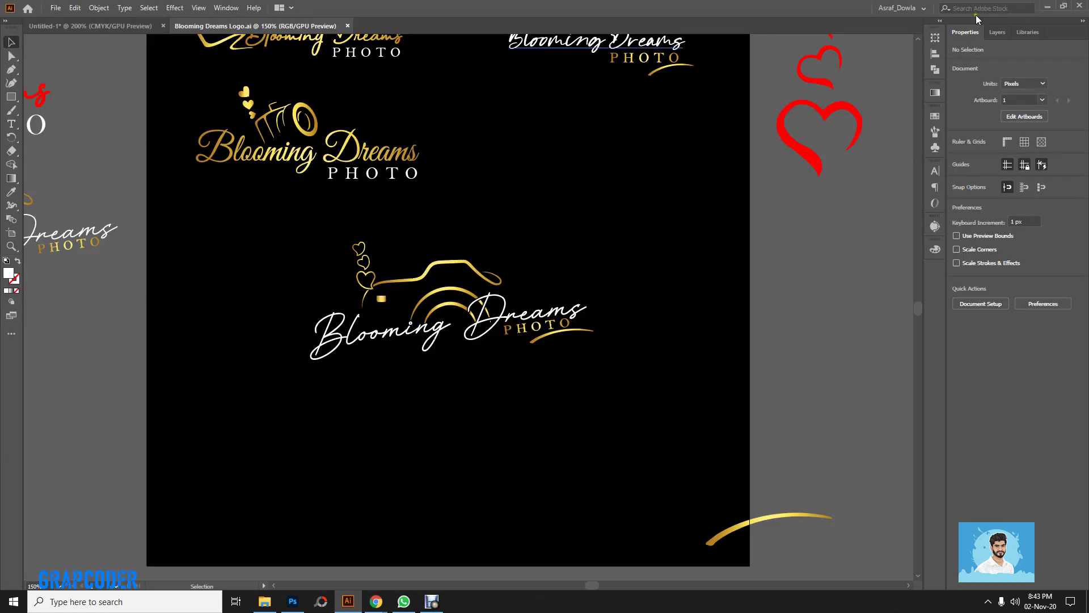
Return to the browser and navigate to flaticon.com
click(1047, 5)
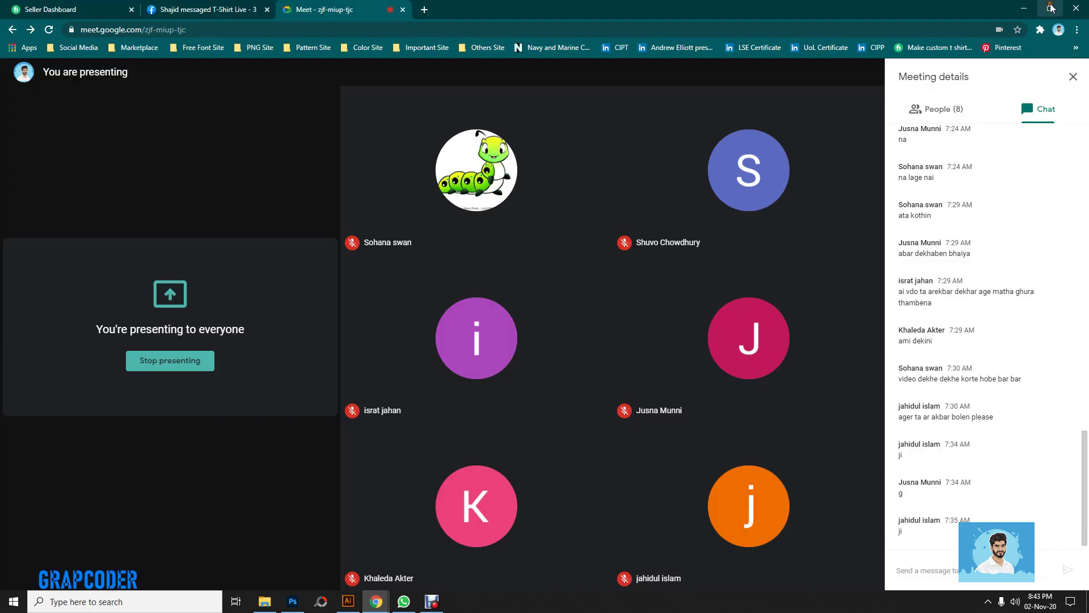
click(425, 10)
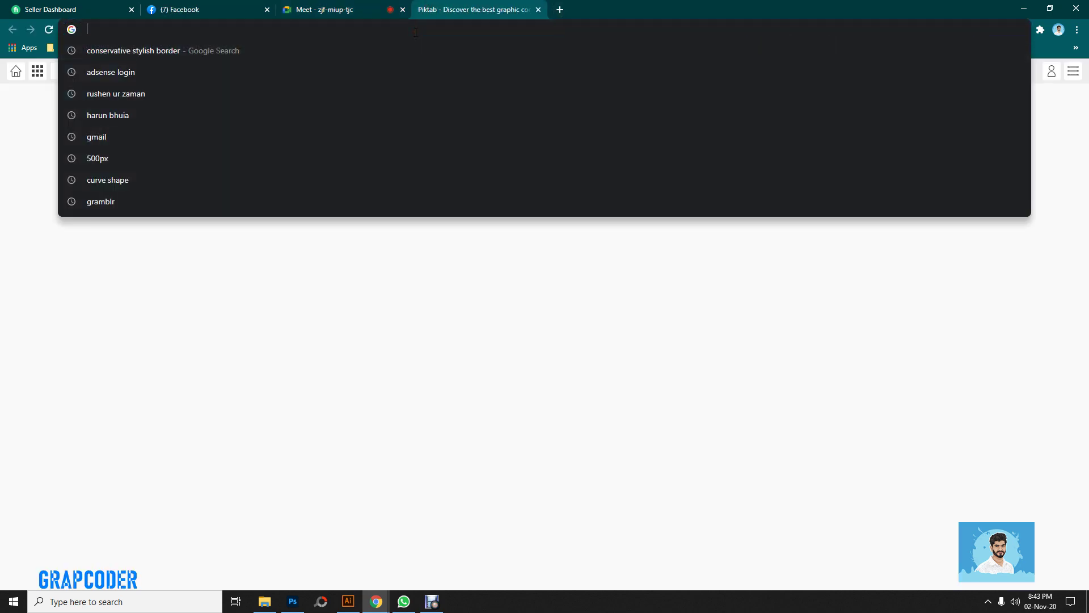
text(pho)
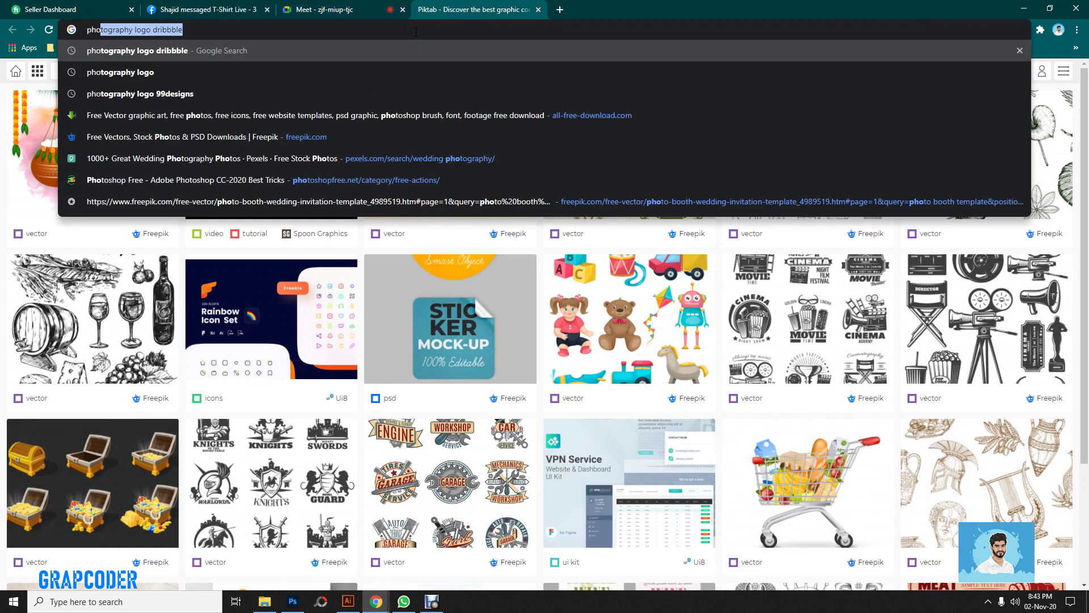
text(ne)
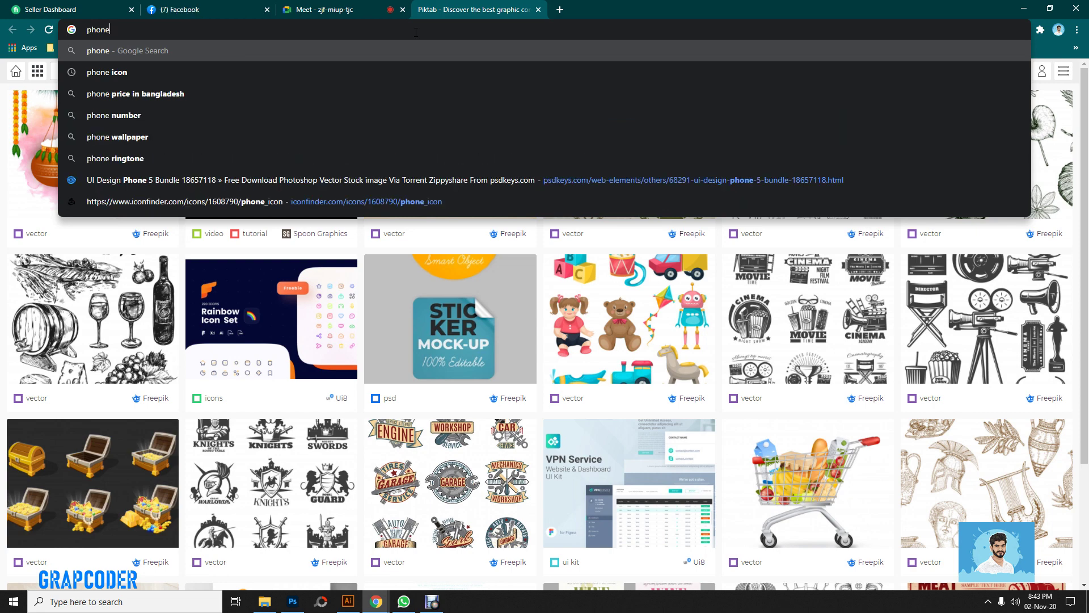
key(Down)
key(Return)
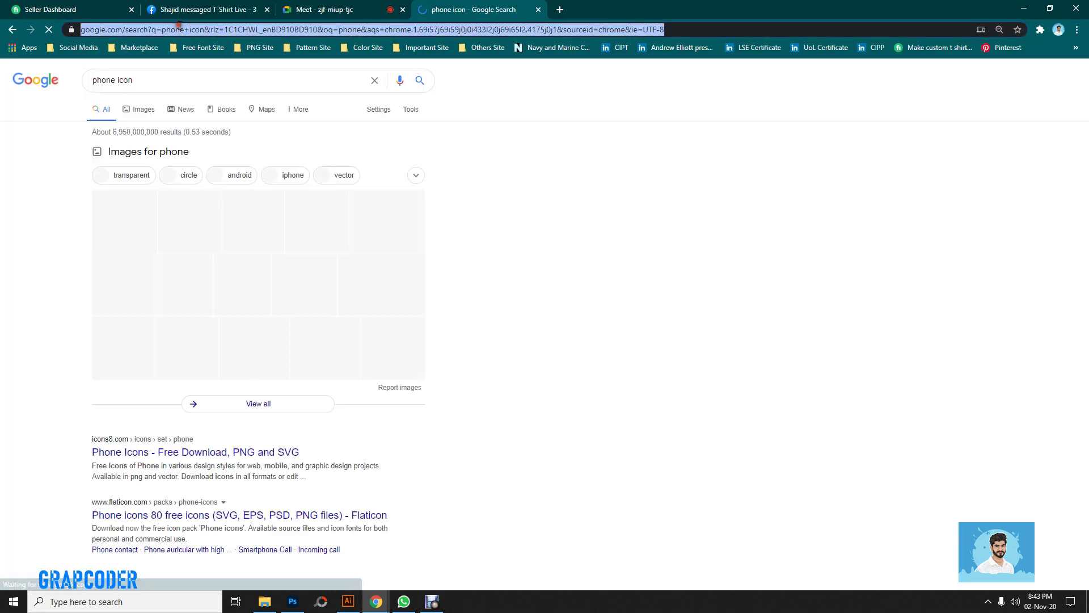
text(fla)
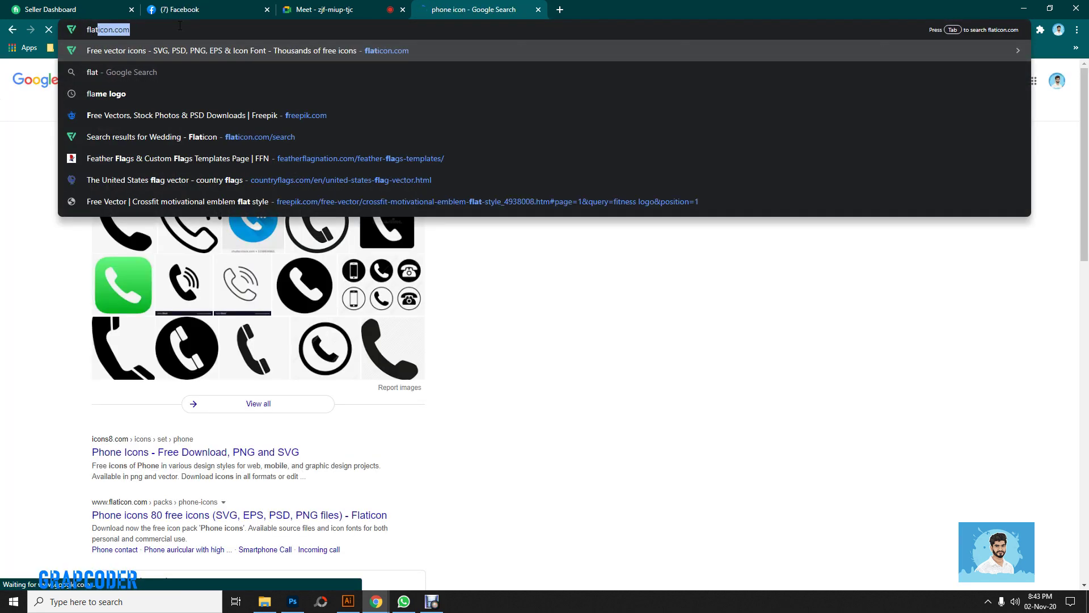
text(t)
key(Return)
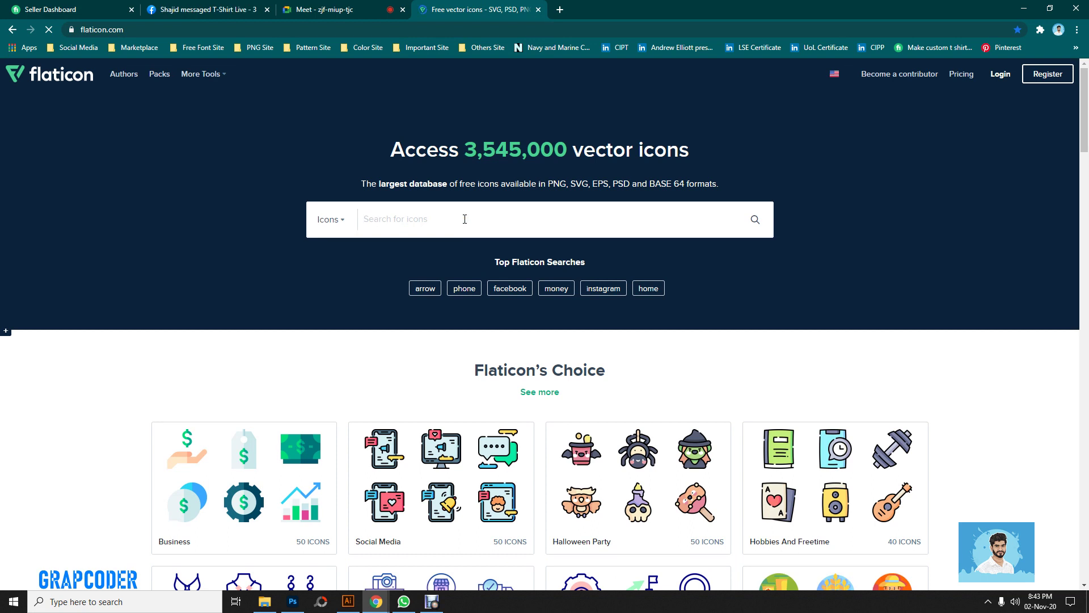
Search Flaticon for 'phone' icons, dismissing the sign-in prompt and a stray ad tab
click(464, 219)
text(phone)
key(Return)
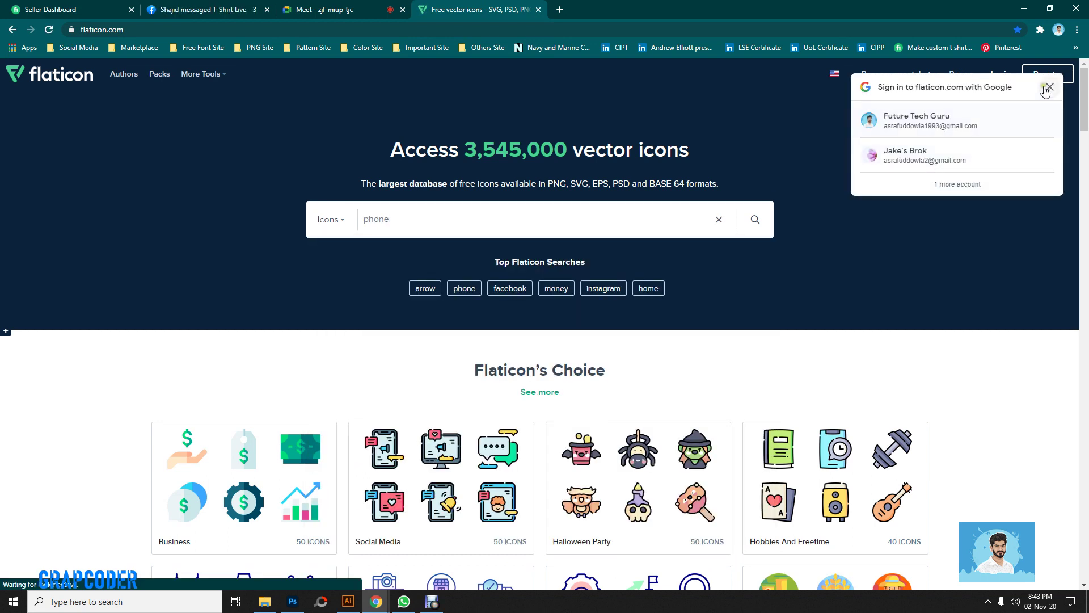
click(1050, 87)
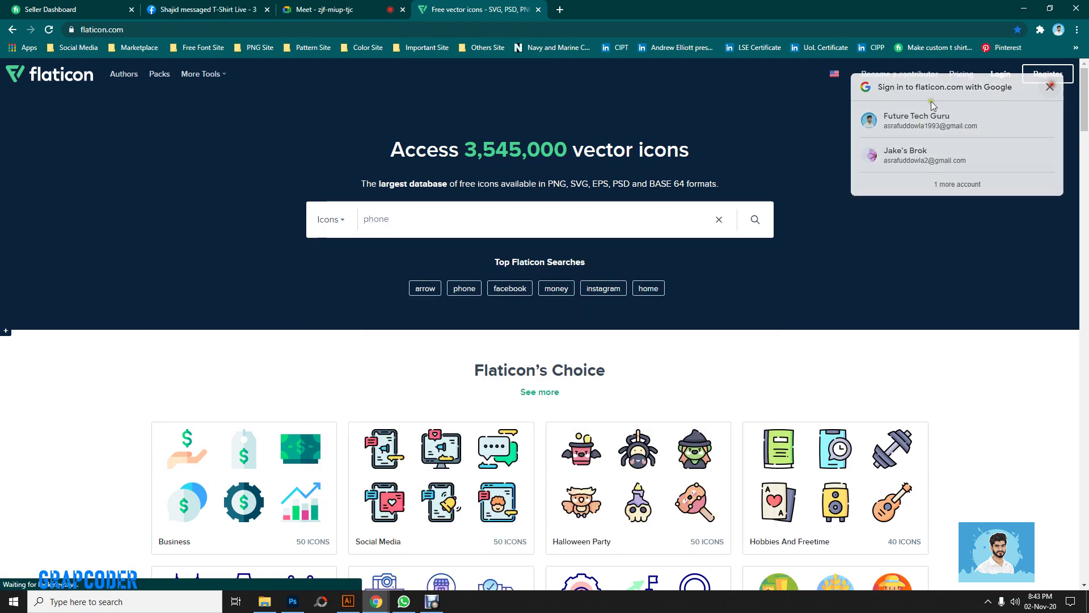
click(756, 226)
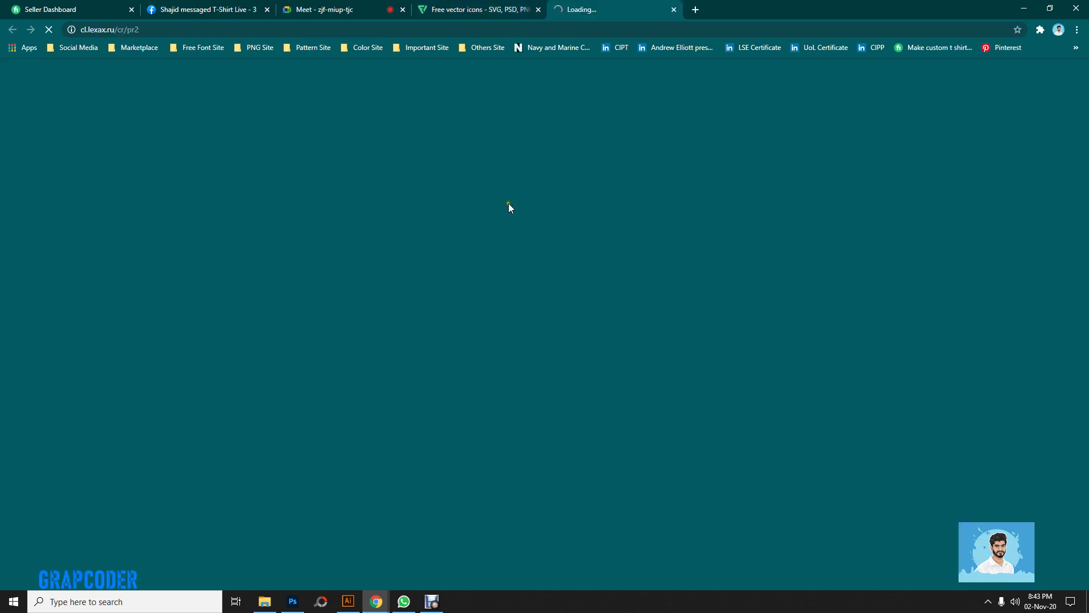
key(ctrl+w)
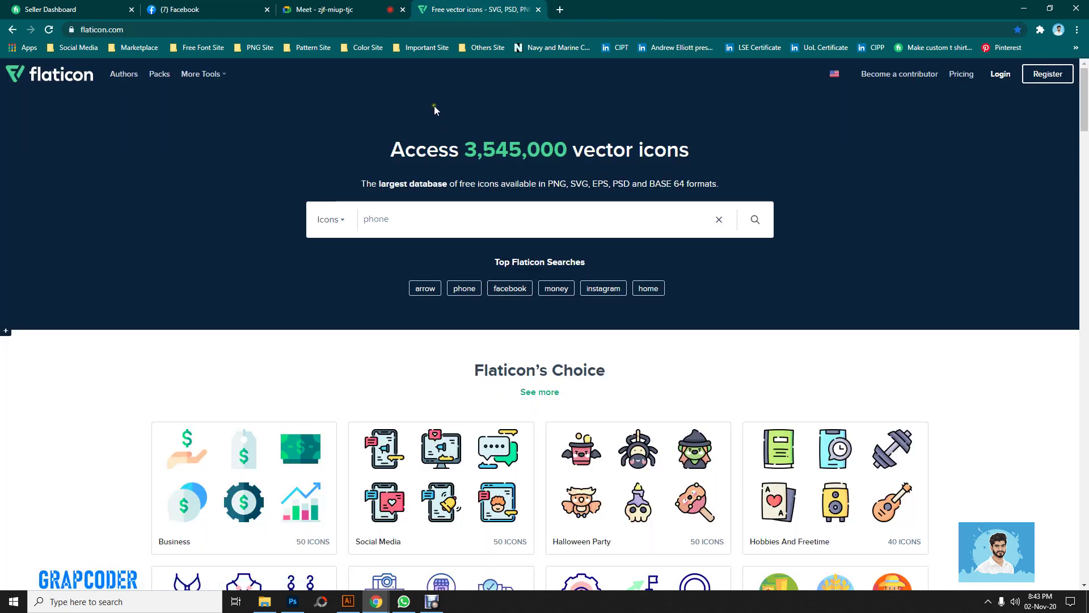
click(560, 10)
click(550, 28)
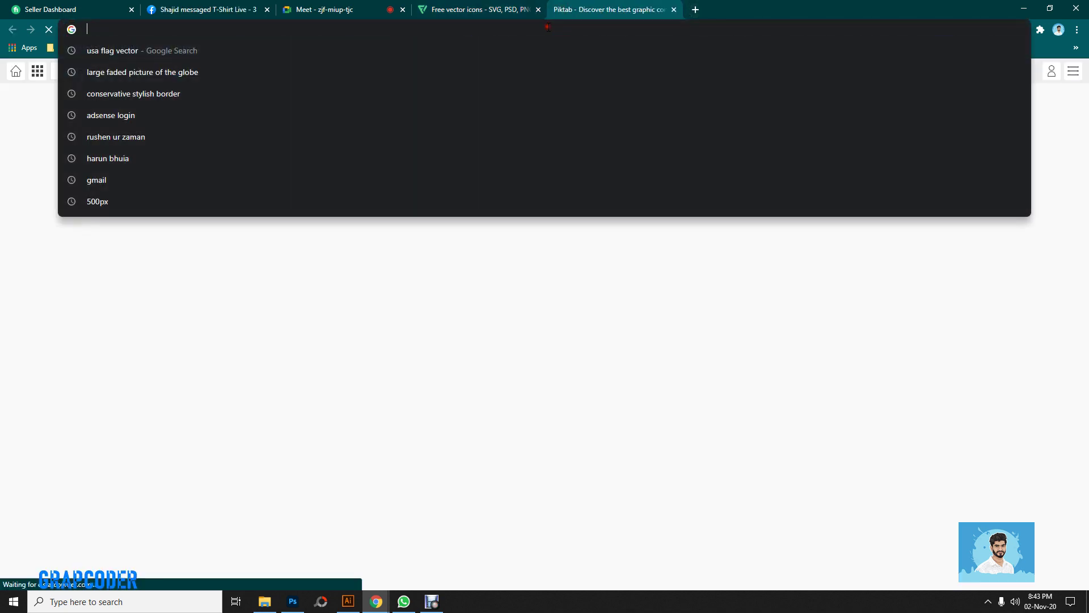
text(ico)
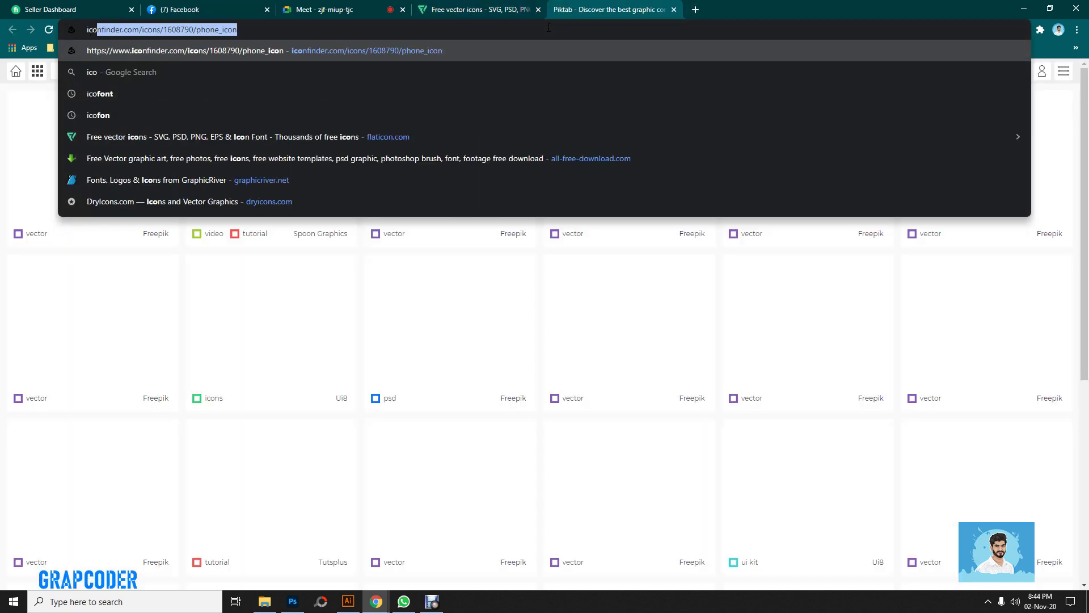
key(BackSpace)
key(BackSpace)
key(BackSpace)
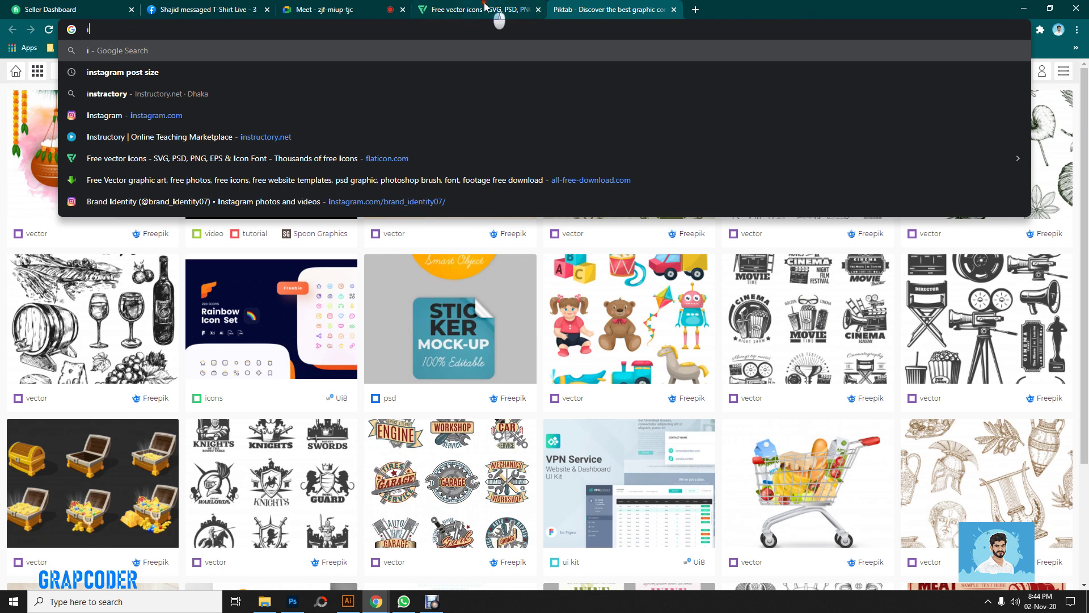
click(491, 10)
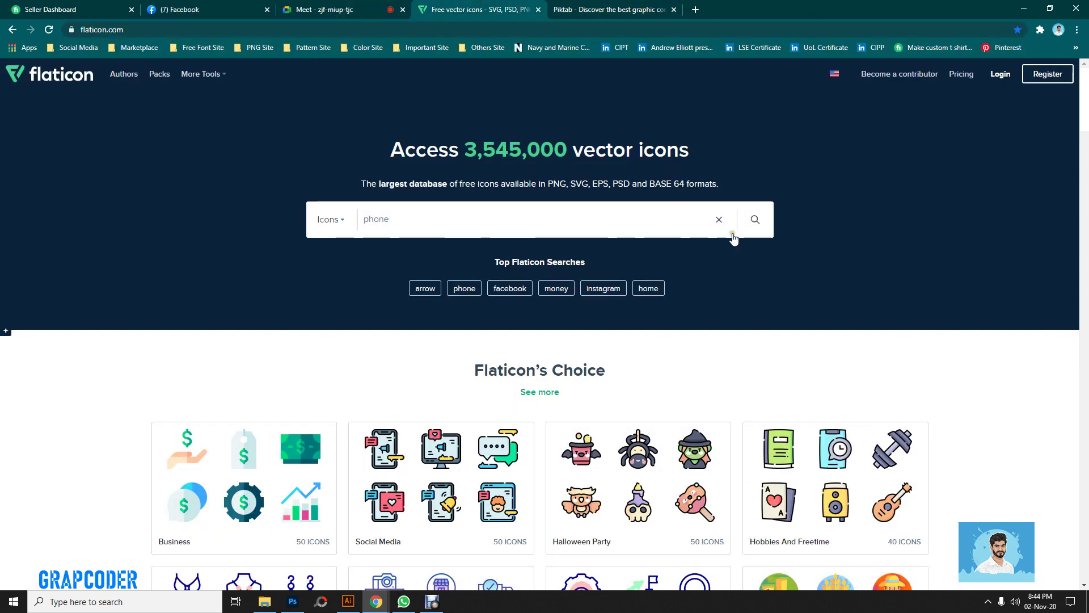
click(756, 220)
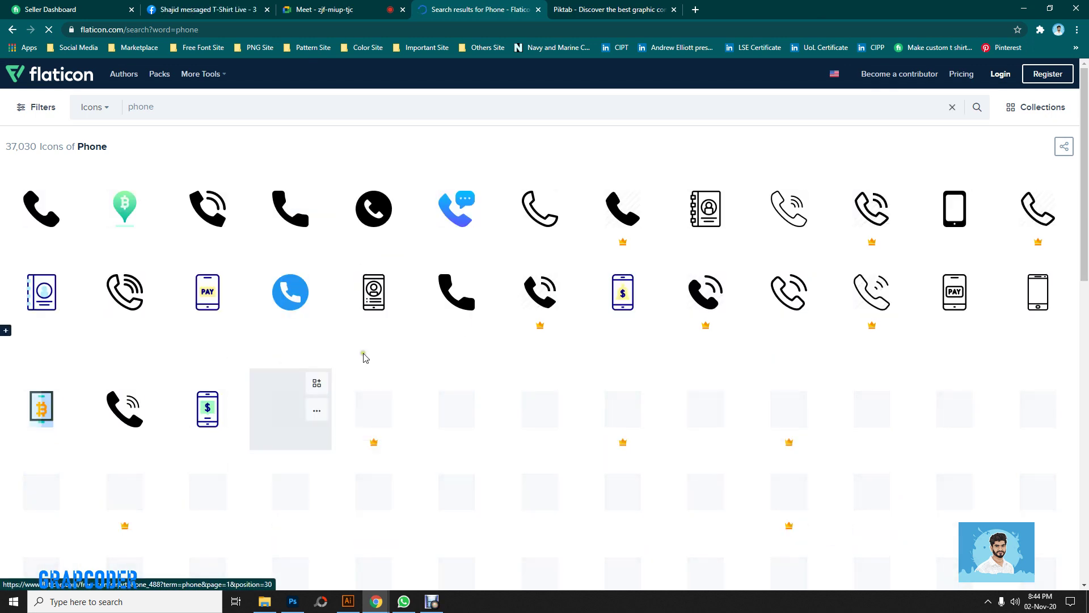
Download the outline Call icon as a free SVG
click(779, 220)
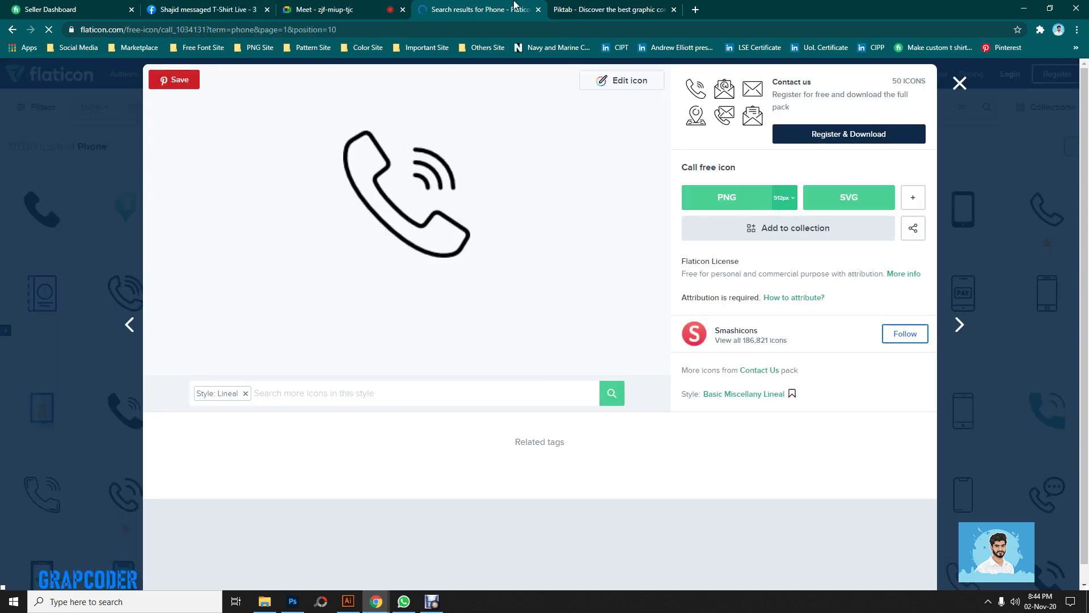
click(847, 207)
click(675, 282)
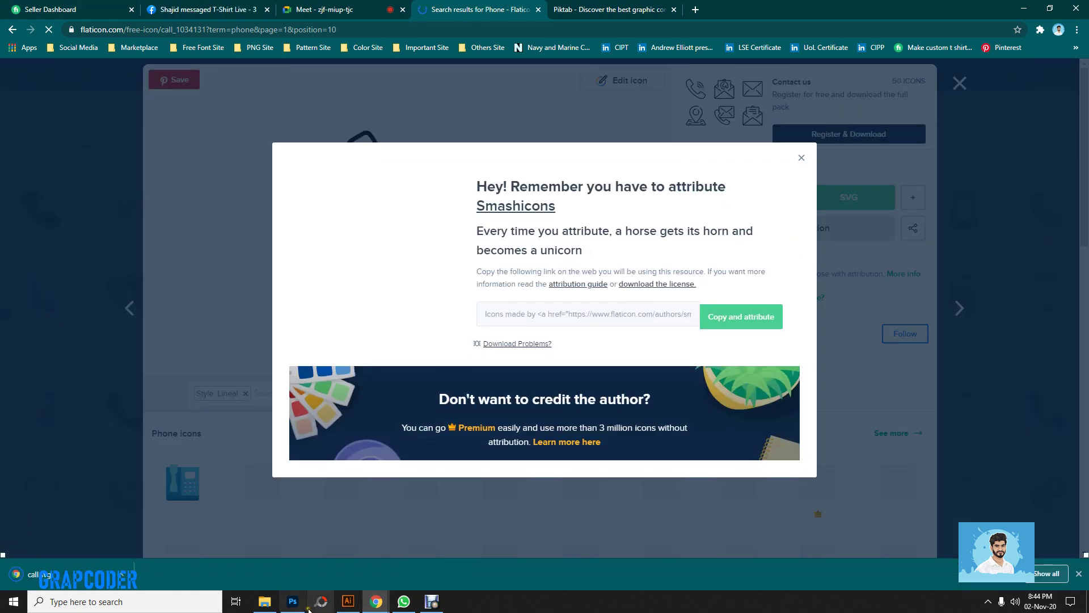
Place the downloaded 'call' file from Downloads into the card as an embedded layer
click(299, 601)
click(25, 6)
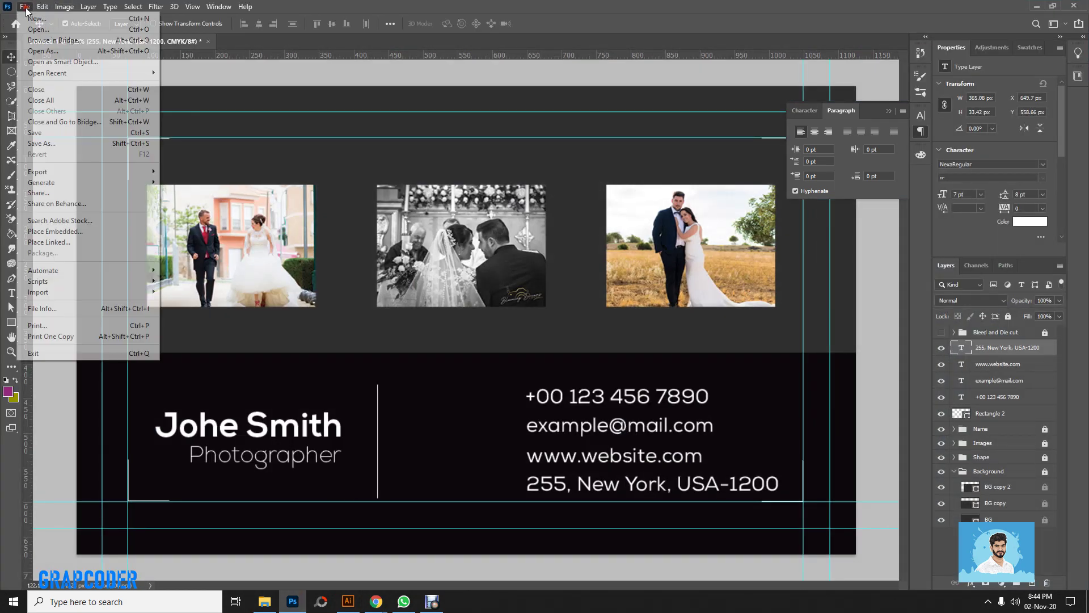
click(42, 232)
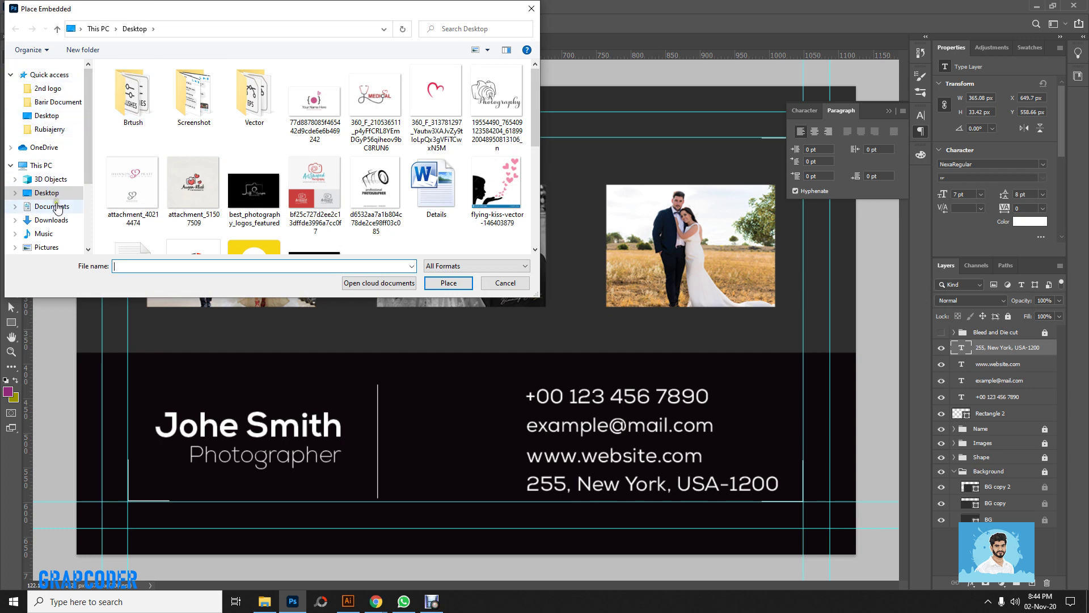
click(50, 222)
click(135, 107)
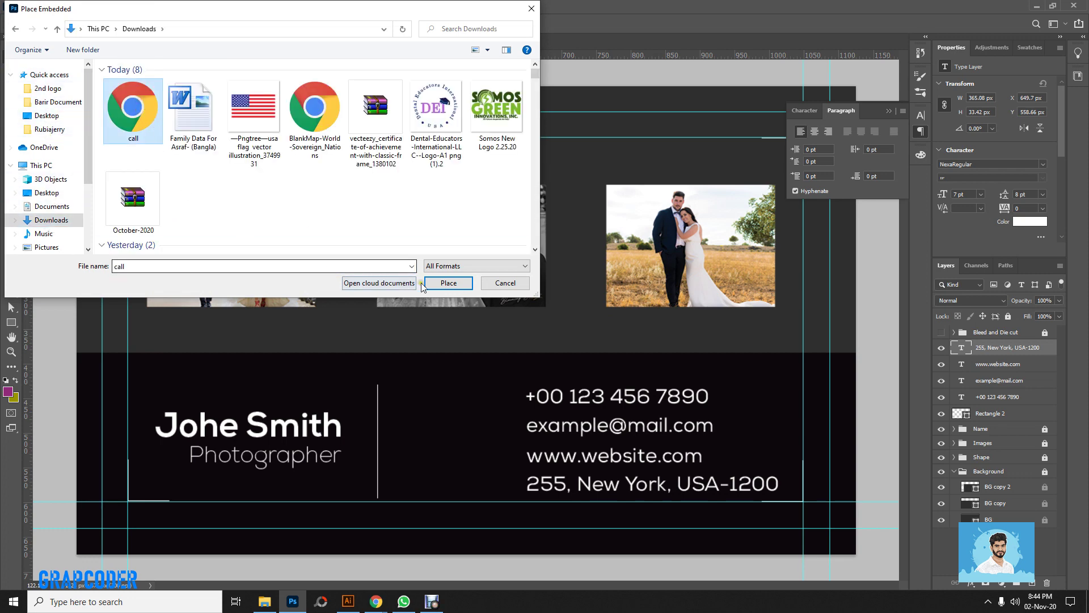
click(442, 281)
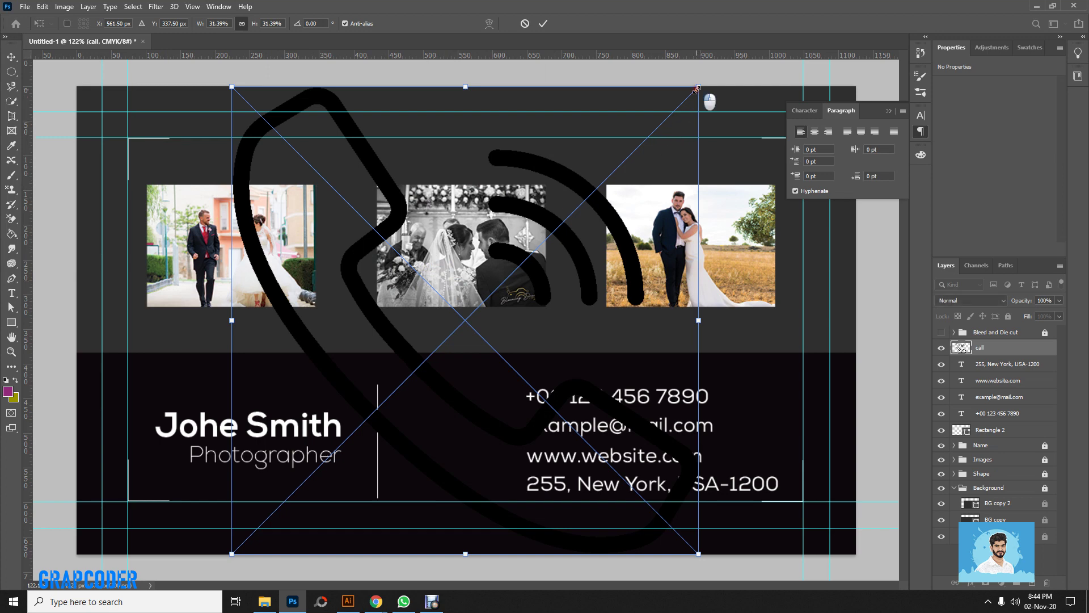
Shrink the call icon and position it left of the phone number
mouse_move(698, 91)
mouse_down()
mouse_move(519, 247)
mouse_move(477, 316)
mouse_move(293, 457)
mouse_move(302, 473)
mouse_up()
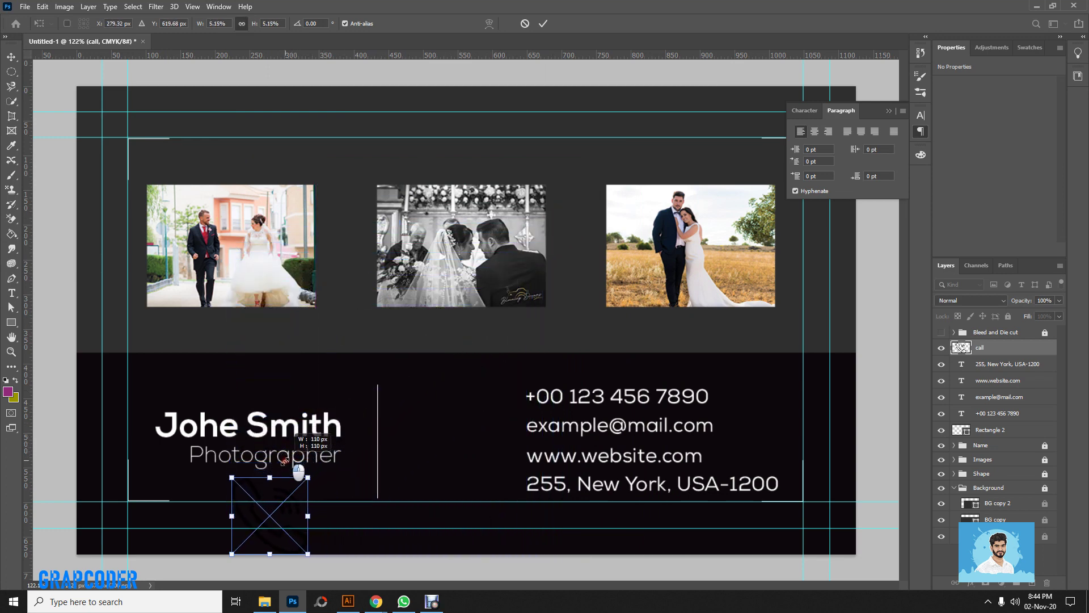
mouse_move(267, 516)
mouse_down()
mouse_move(490, 390)
mouse_move(460, 411)
mouse_up()
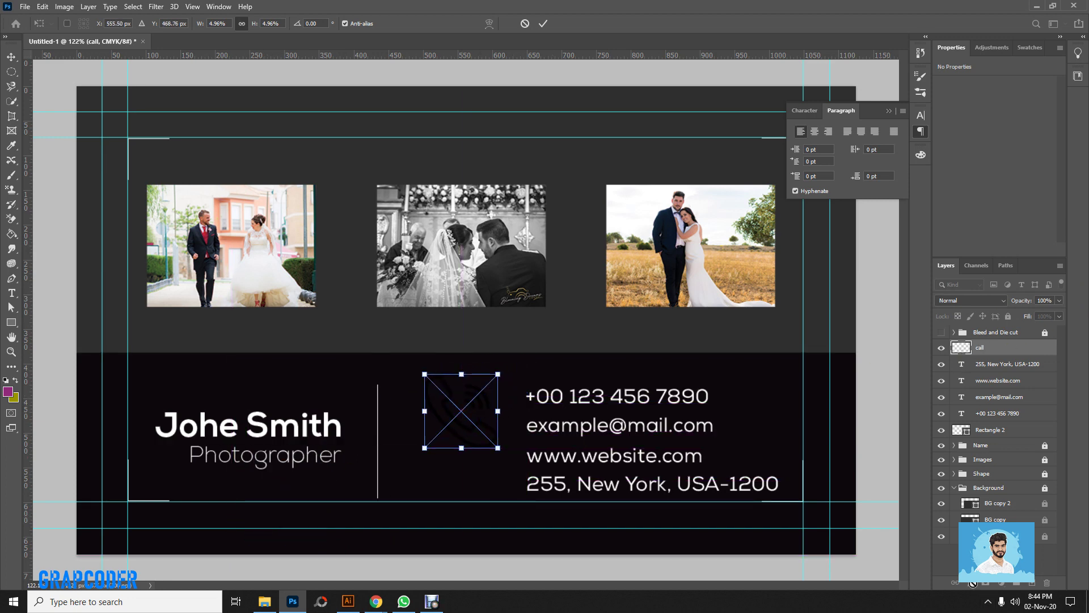
key(Return)
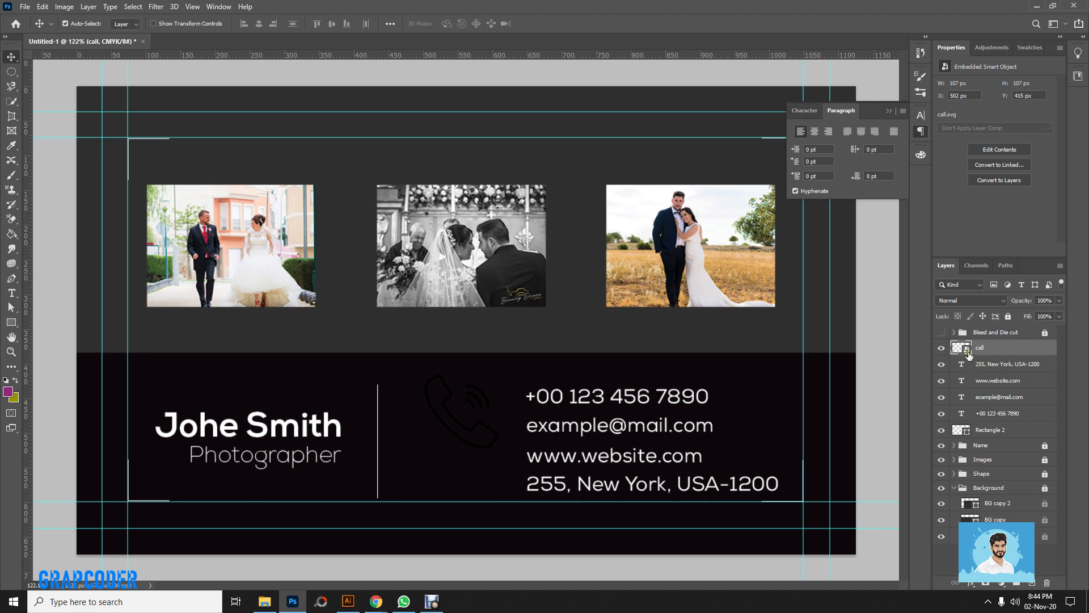
Close the stray browser window and give the call icon a white Color Overlay
double_click(967, 350)
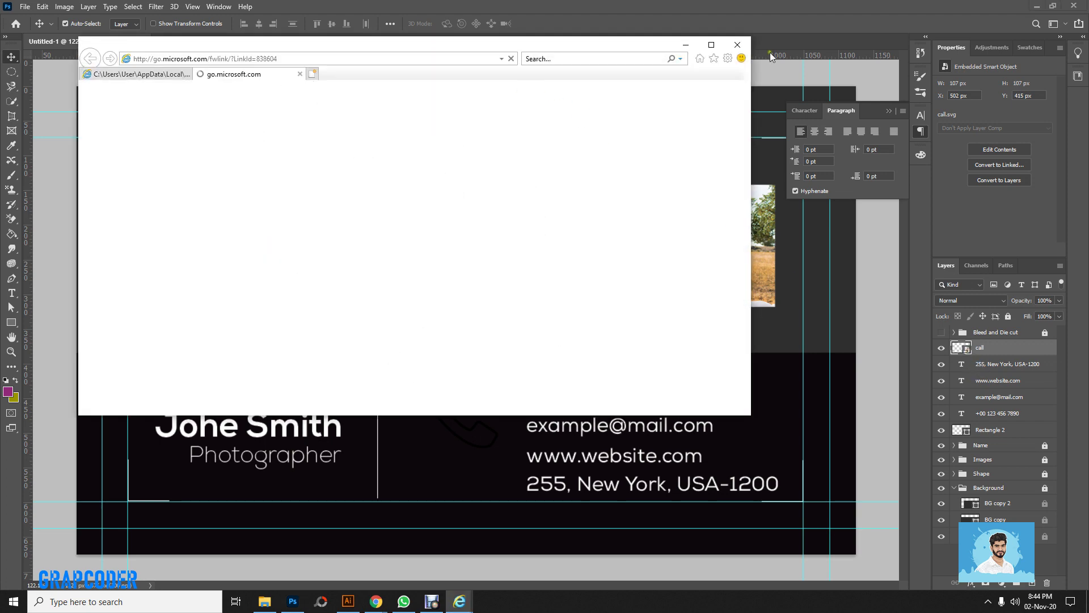
click(739, 45)
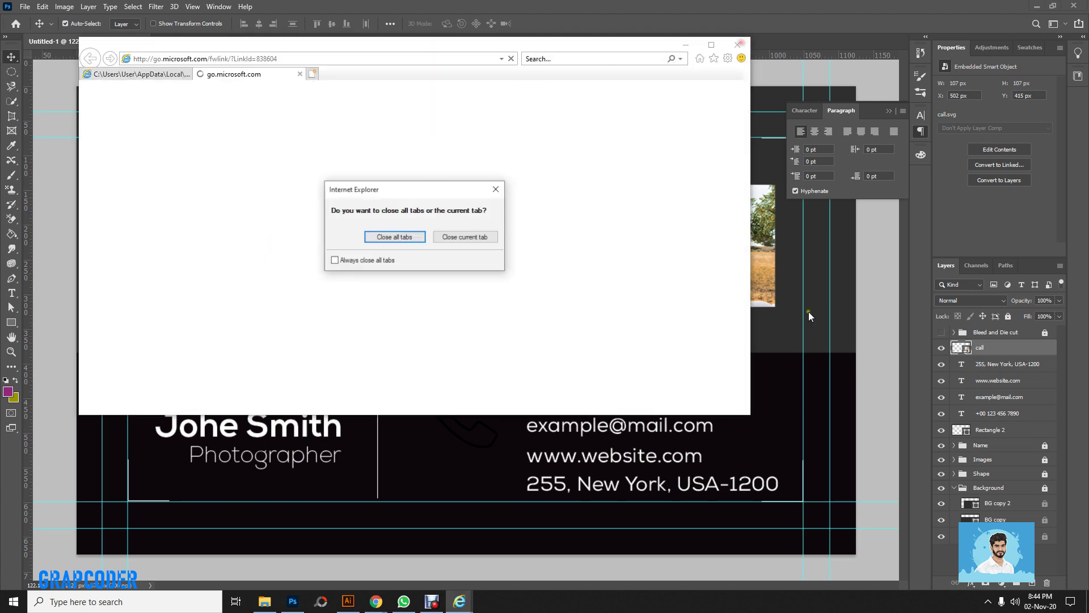
click(400, 238)
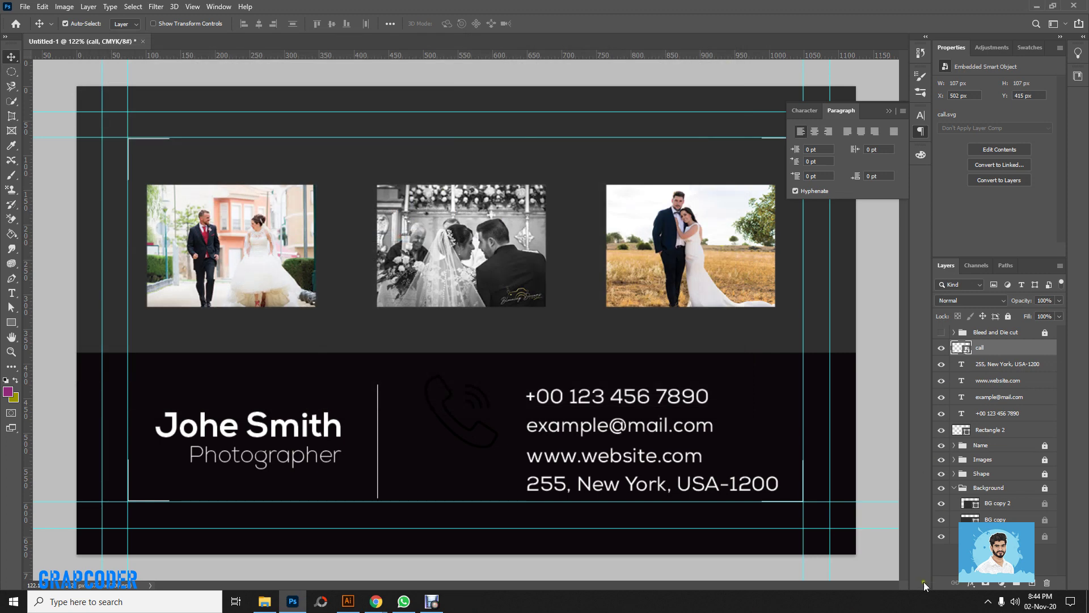
click(972, 583)
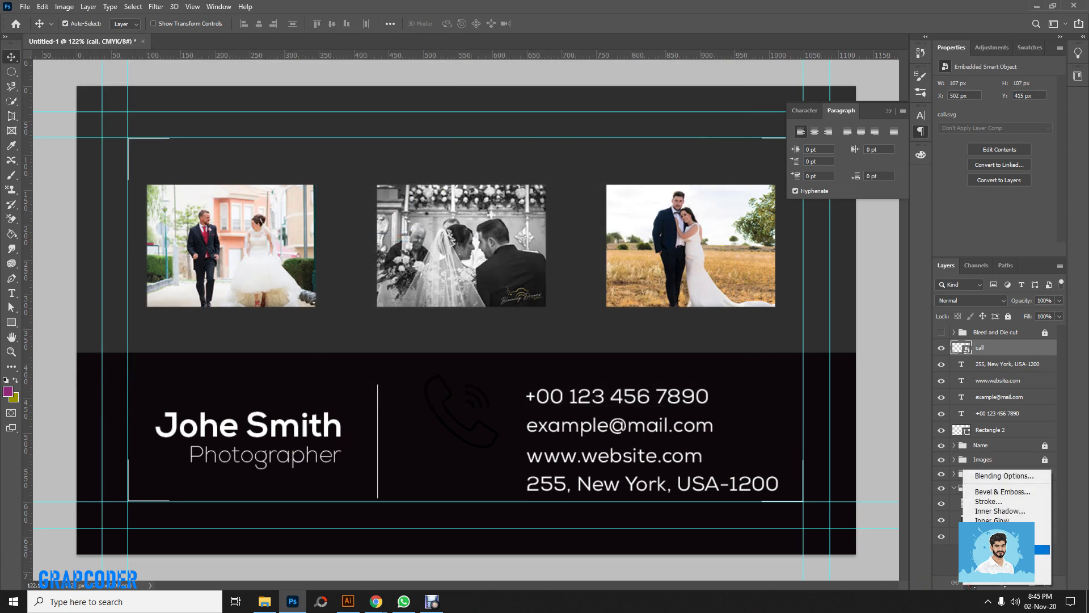
click(999, 539)
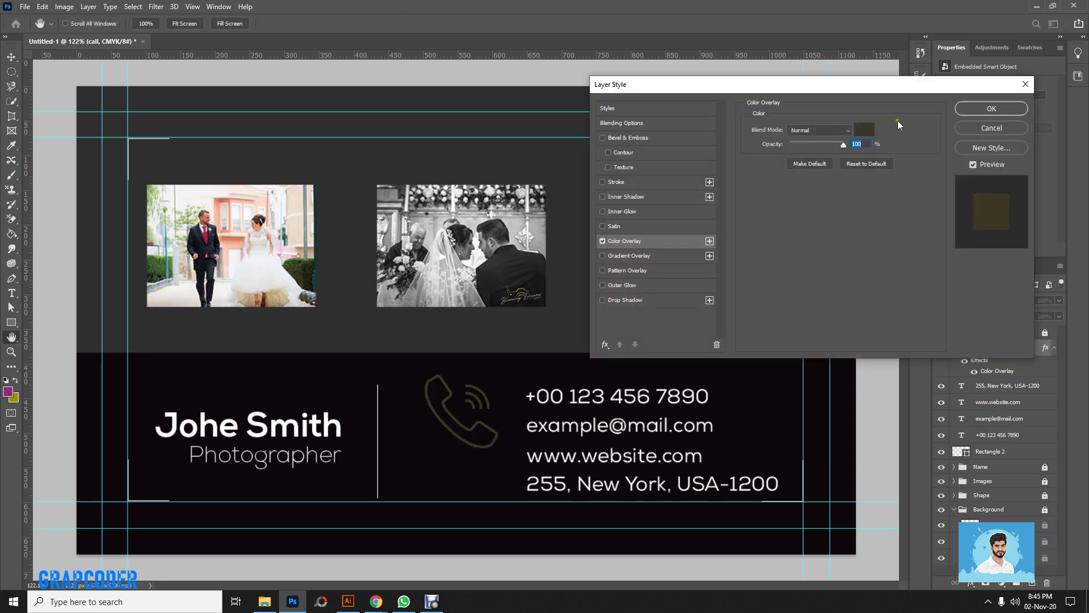
click(864, 129)
click(700, 199)
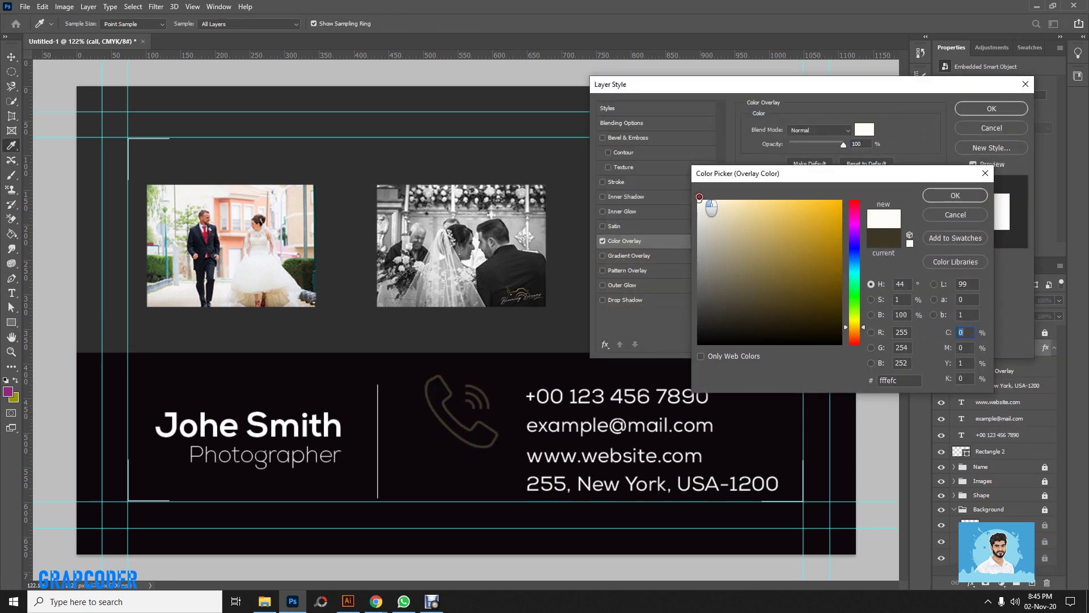
click(949, 195)
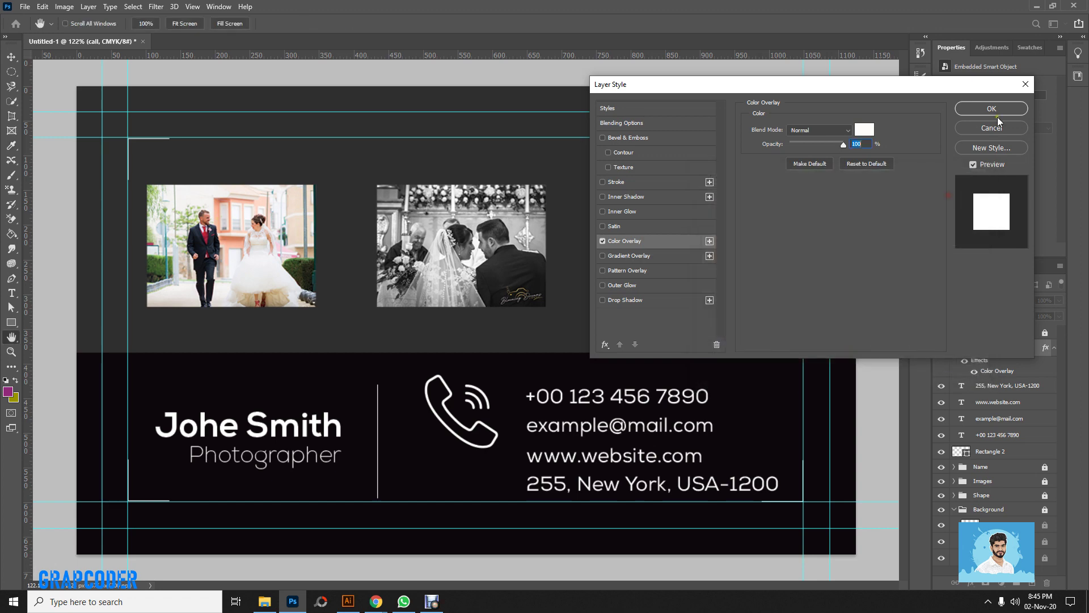
click(995, 111)
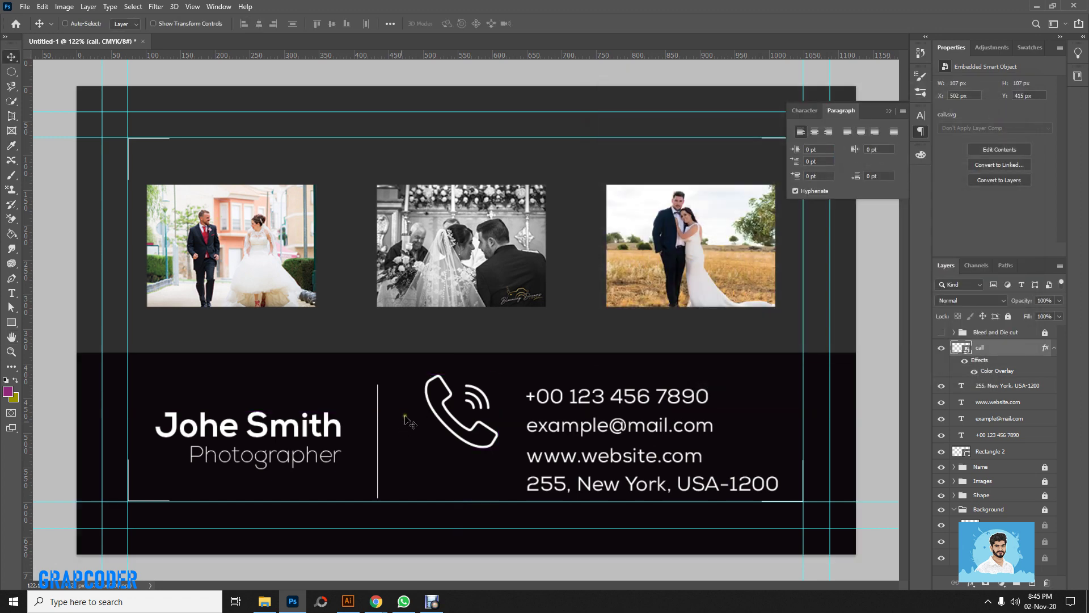
Scale the call icon down to text size and align it beside the phone number
key(ctrl+t)
drag(499, 374, 472, 402)
drag(465, 418, 463, 407)
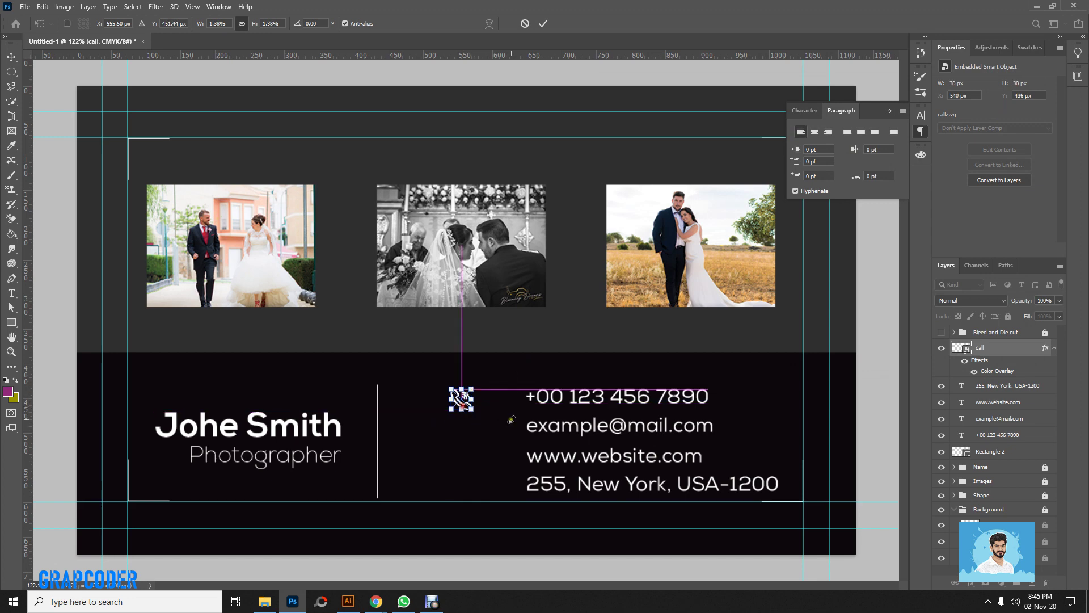
text(5)
key(Return)
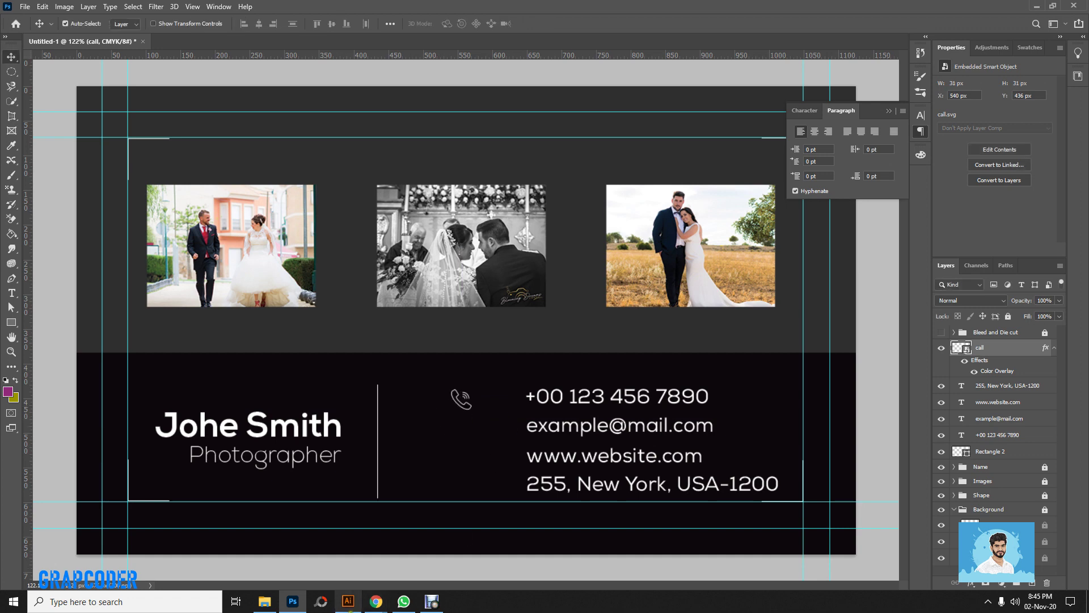
mouse_move(376, 601)
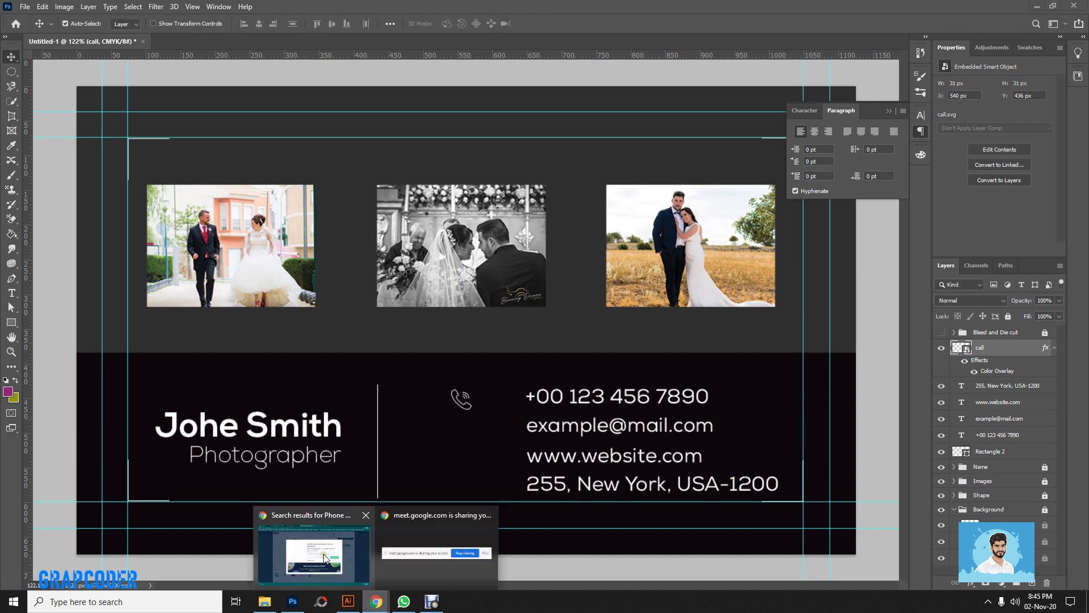
Return to Flaticon and dismiss the attribution reminder and blank popup
click(325, 558)
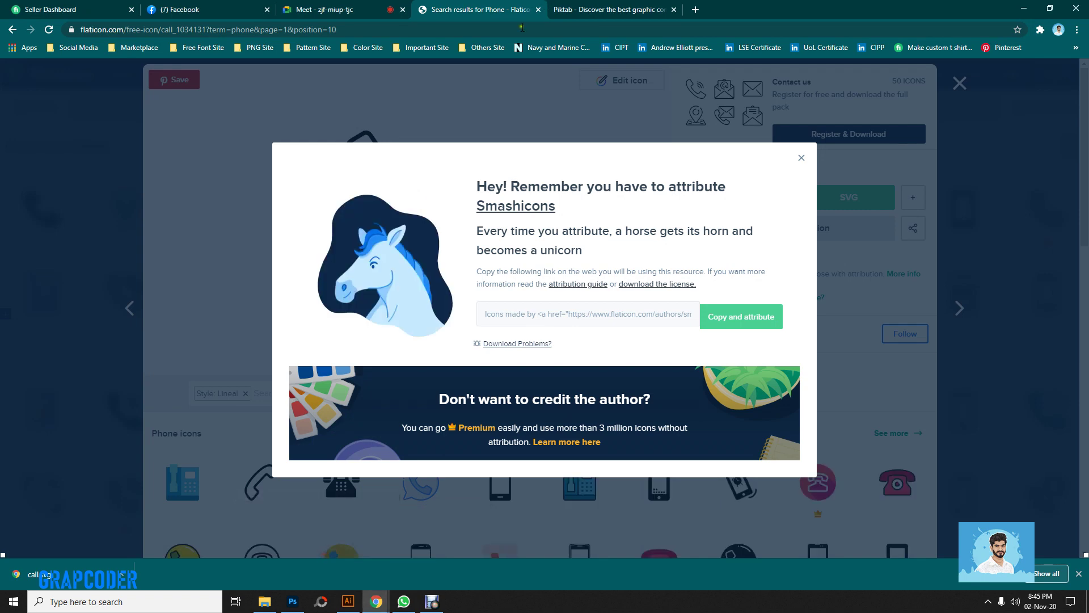
click(801, 157)
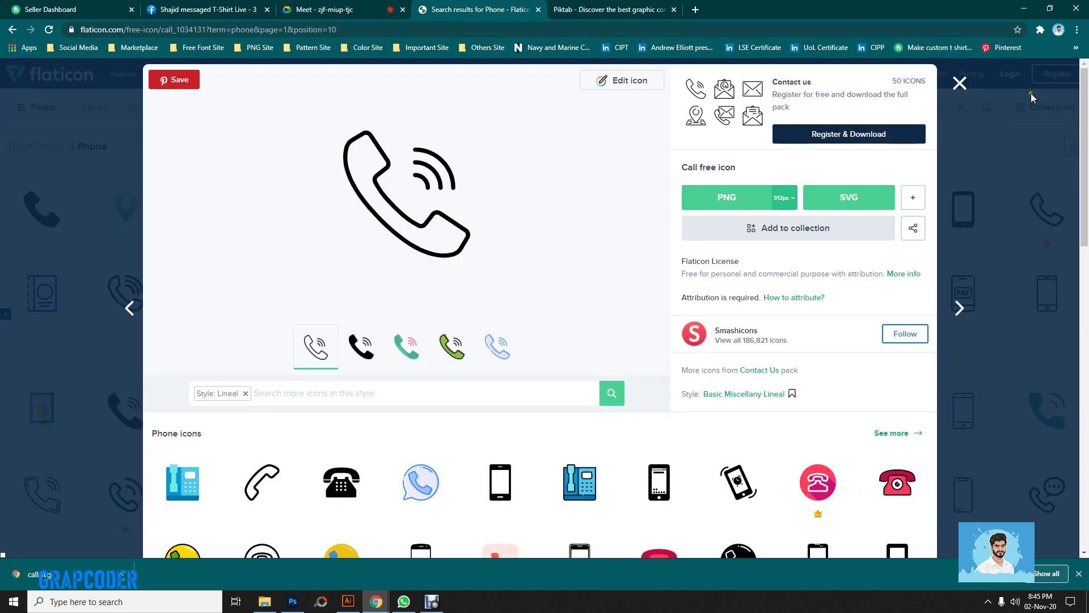
click(960, 84)
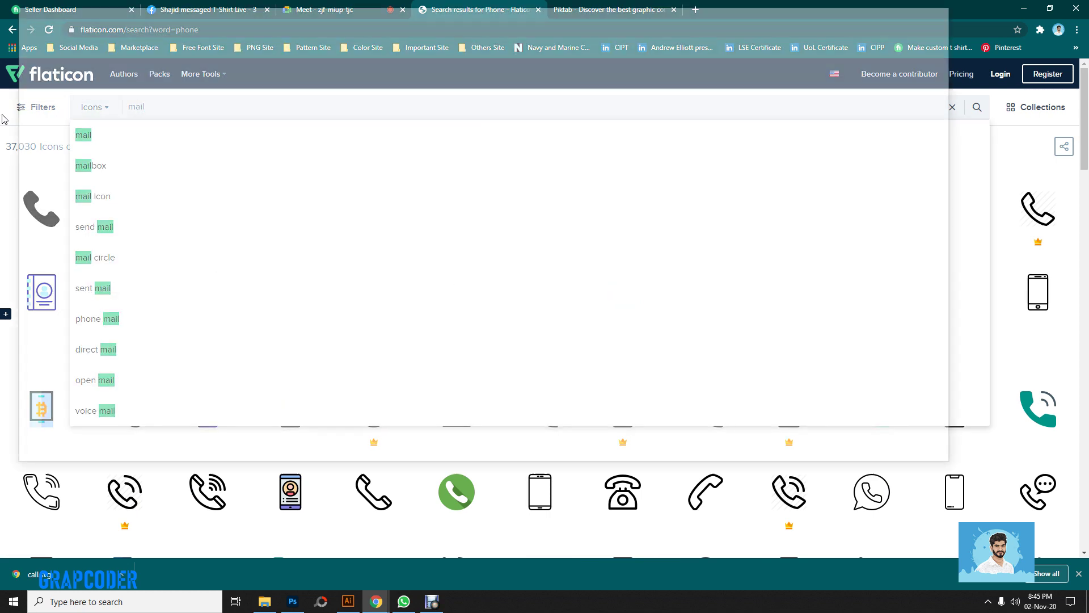
click(950, 10)
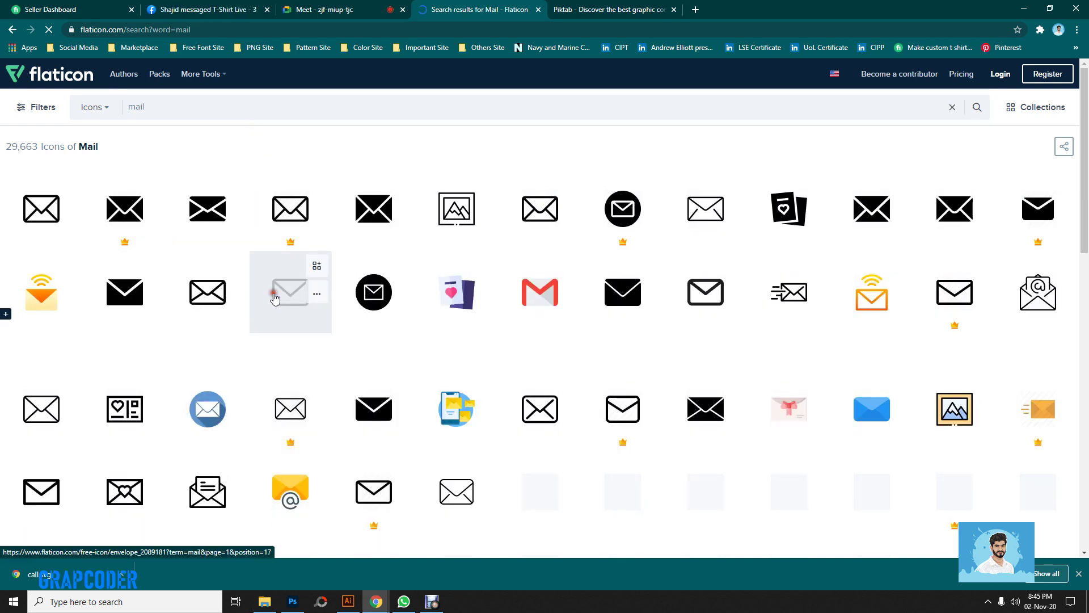
Download the outline envelope icon as a free SVG and return to the mail results
click(281, 292)
click(849, 207)
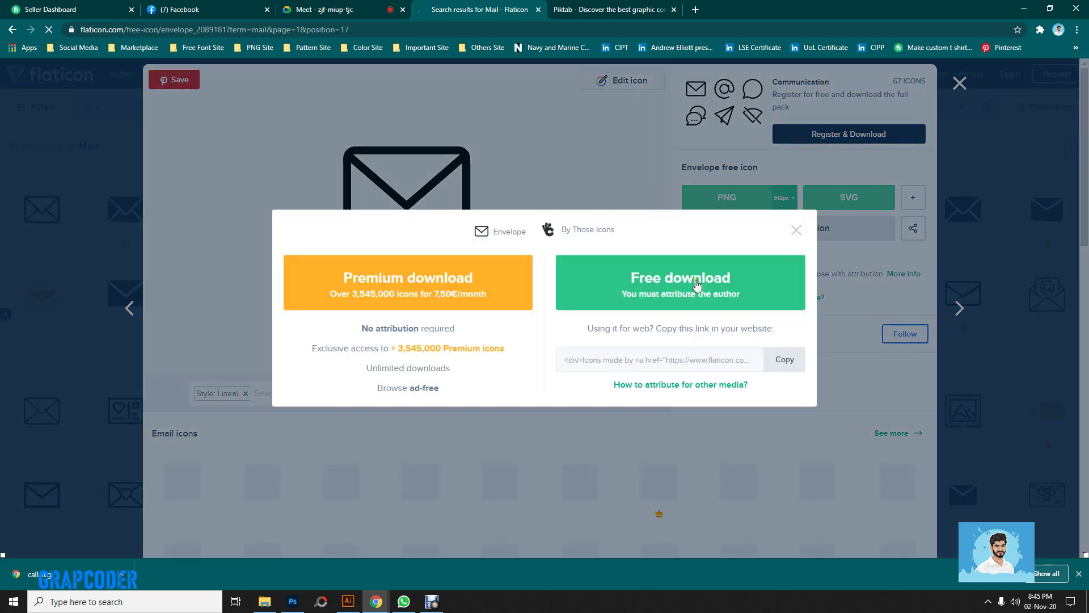
click(660, 286)
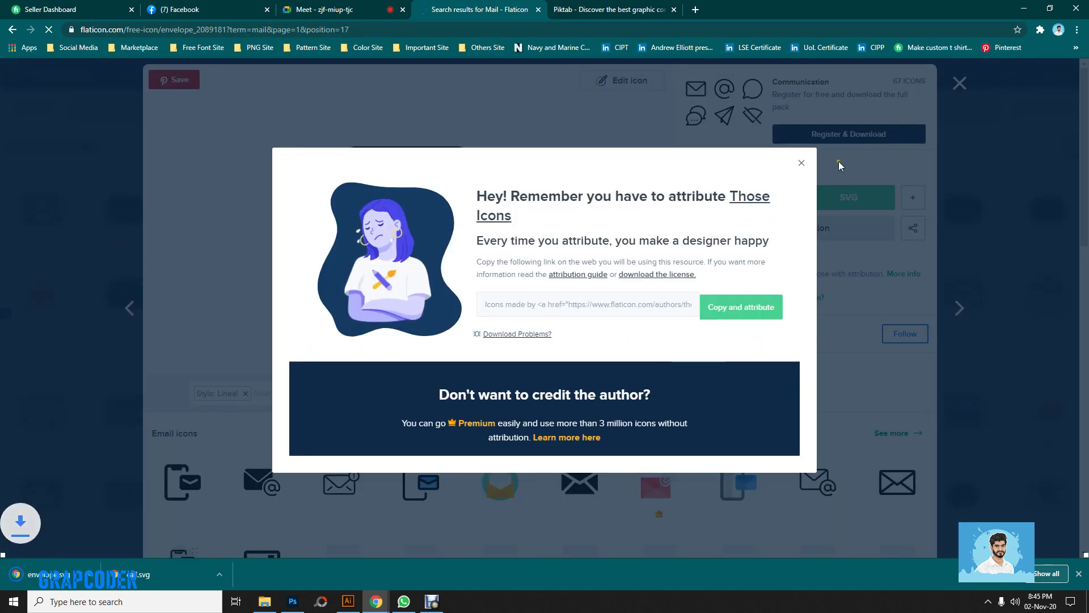
click(802, 163)
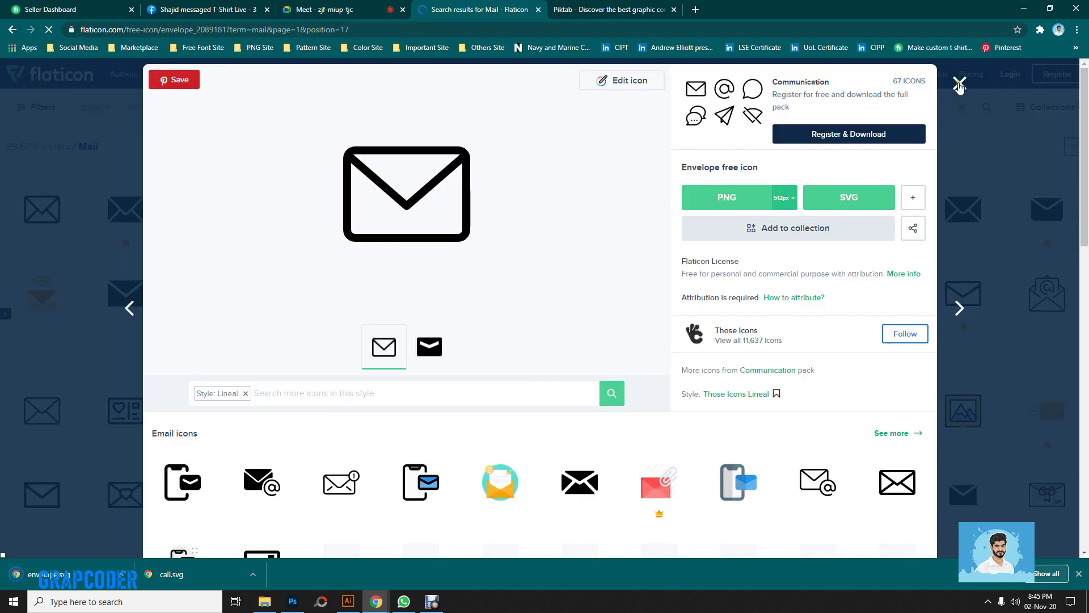
click(958, 85)
double_click(348, 108)
mouse_move(456, 209)
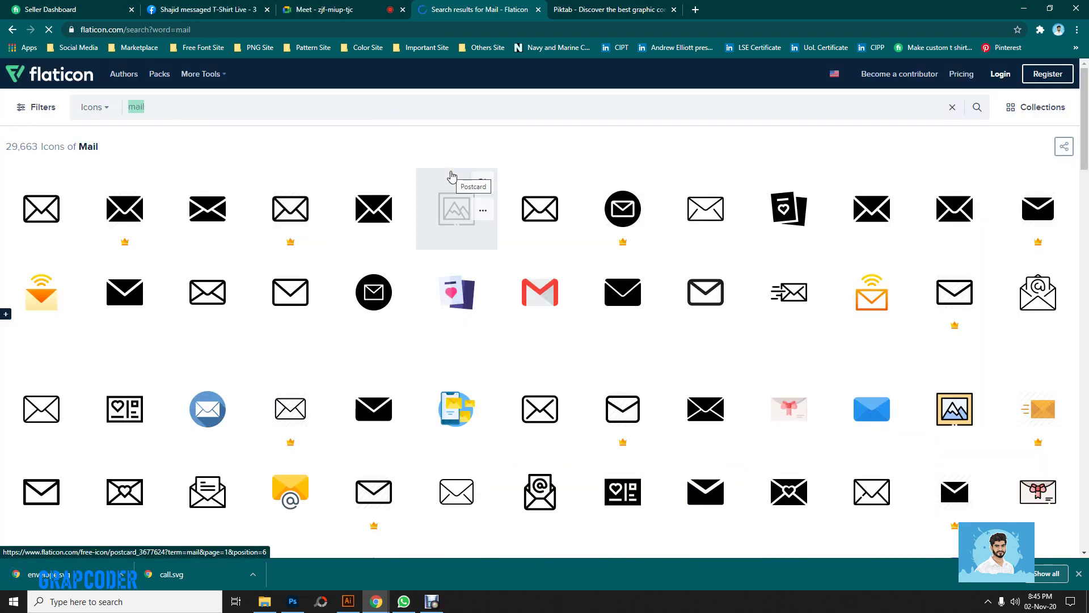
Search 'location' and download the outline location pin icon as SVG
text(locat)
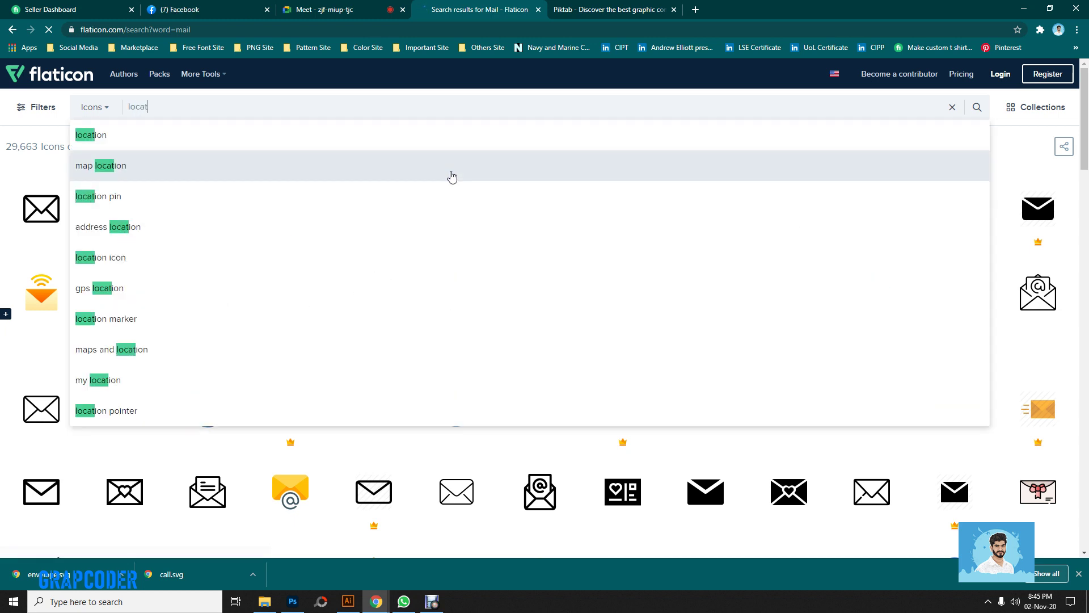
text(ion)
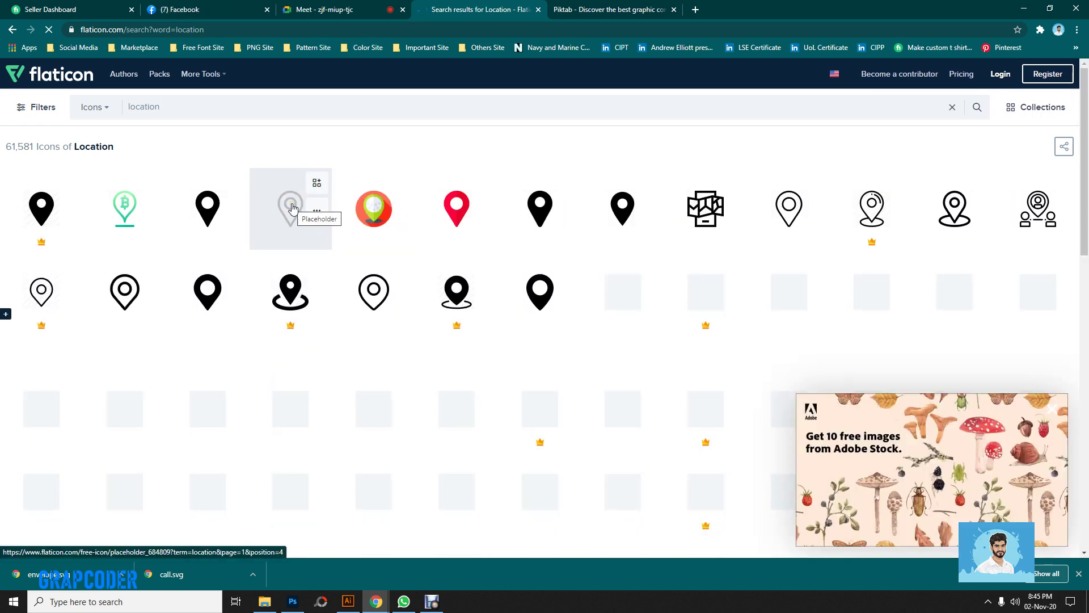
click(292, 210)
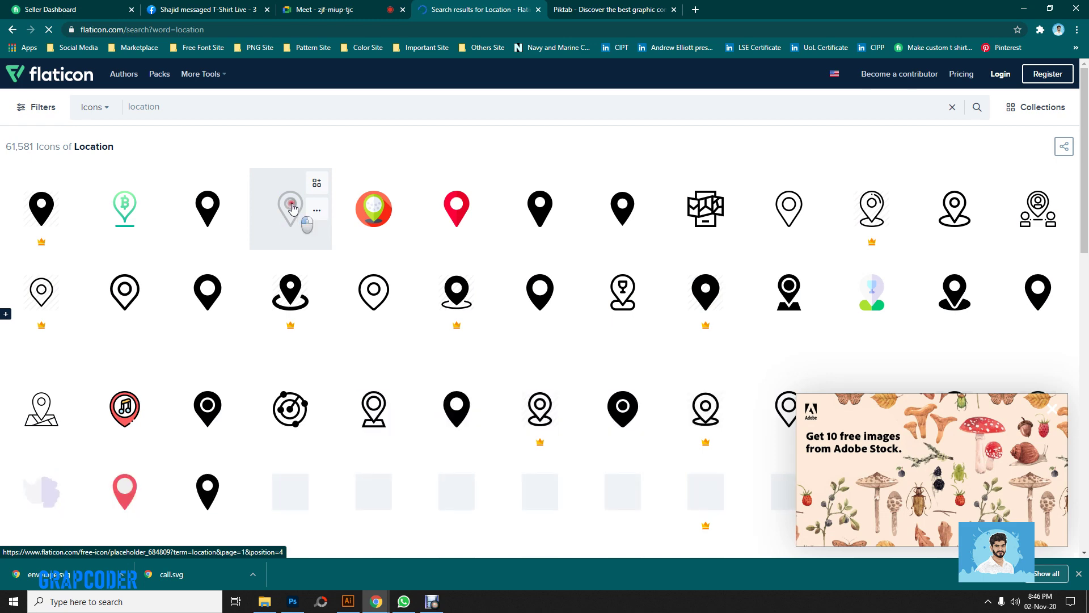
click(833, 207)
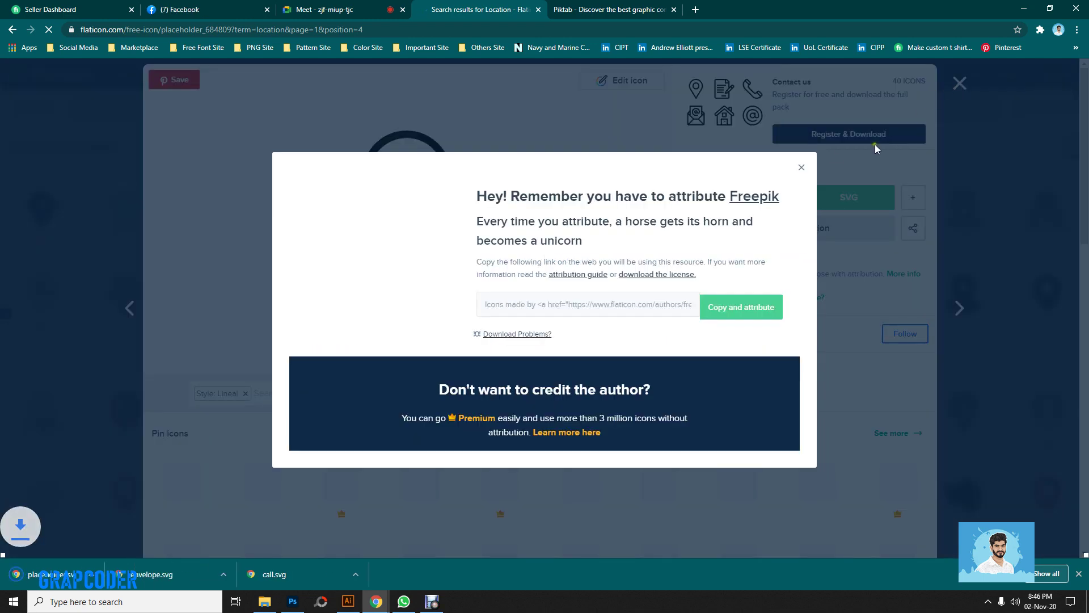
click(983, 73)
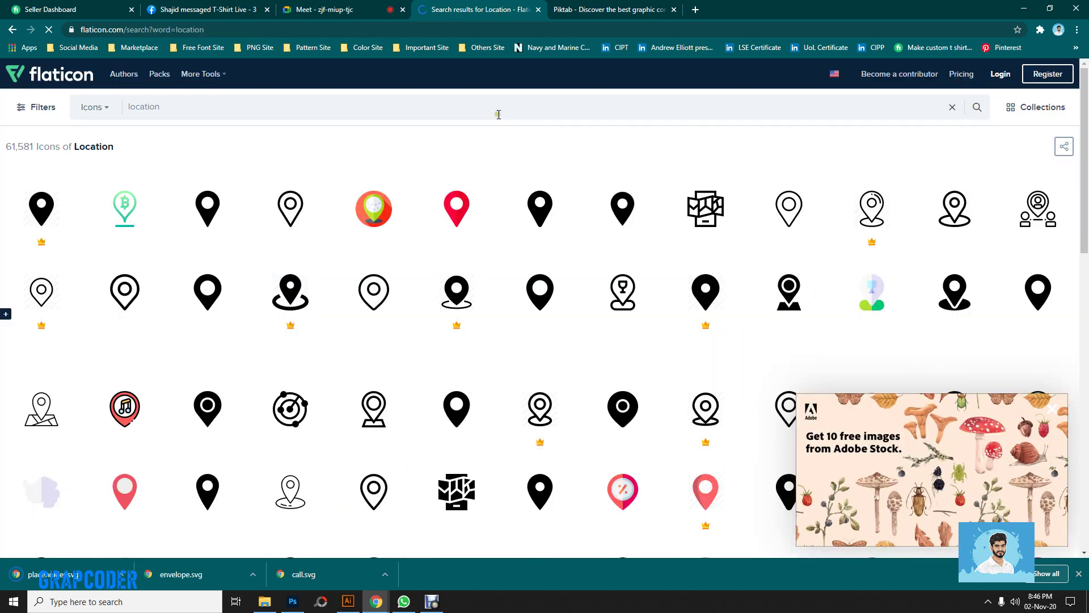
mouse_move(456, 492)
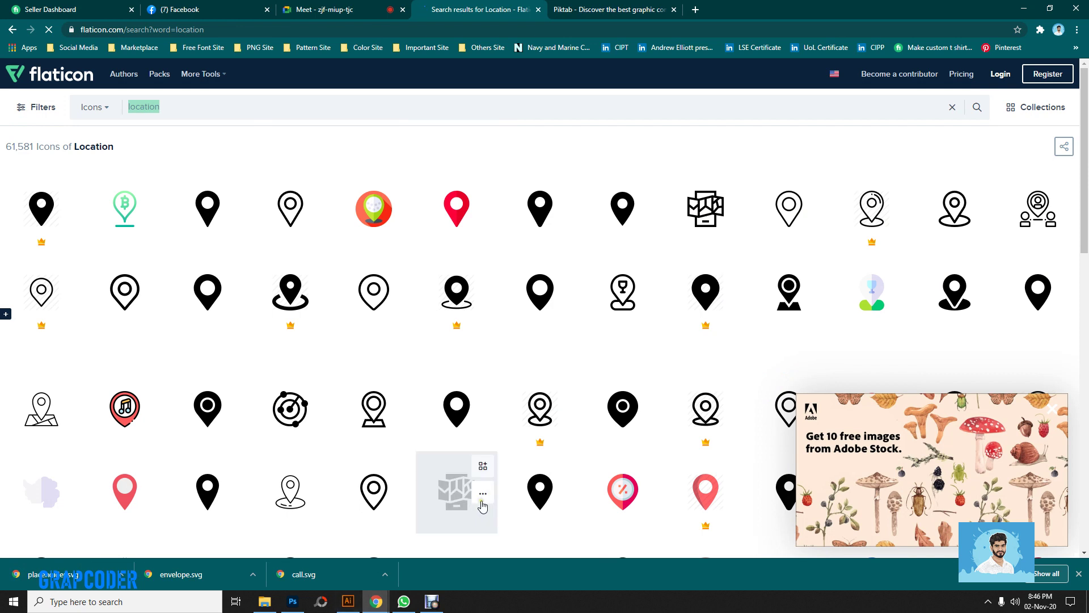
Search Flaticon for 'website' and start a free SVG download of the outline globe icon
text(eb)
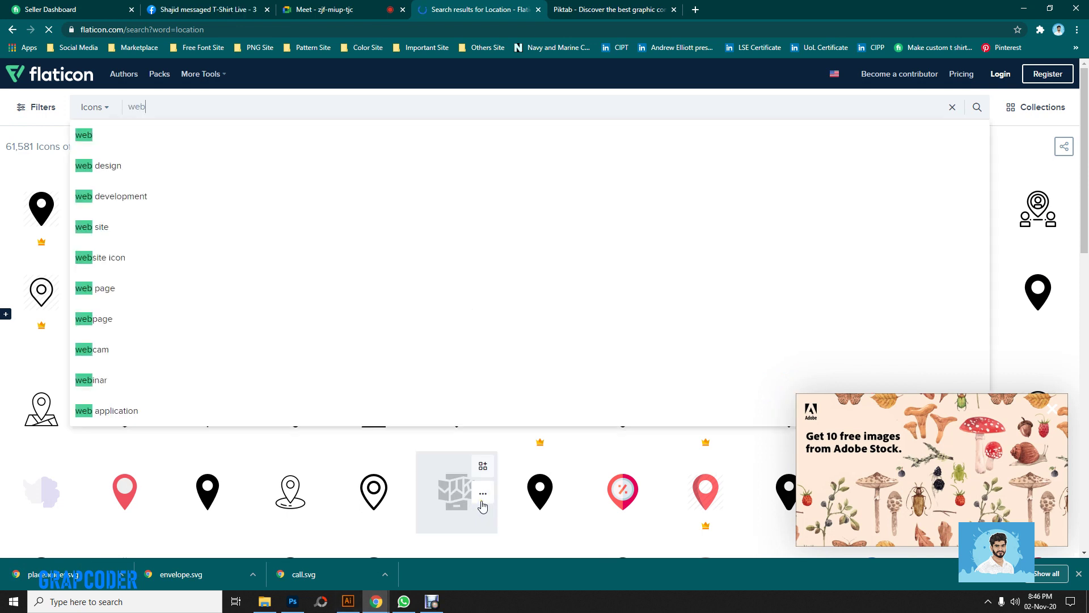
text(site)
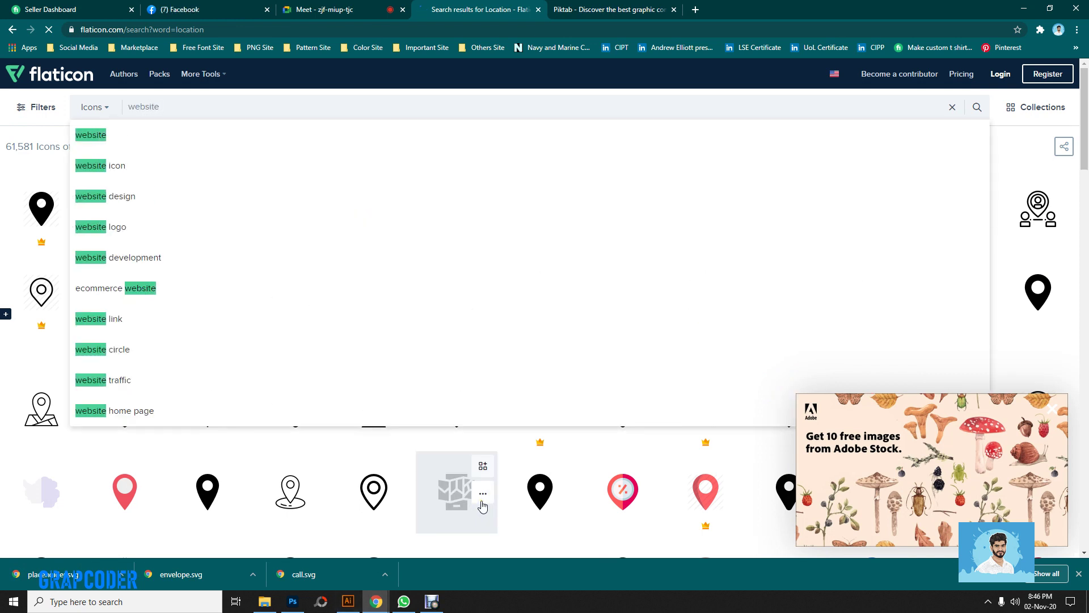
key(Return)
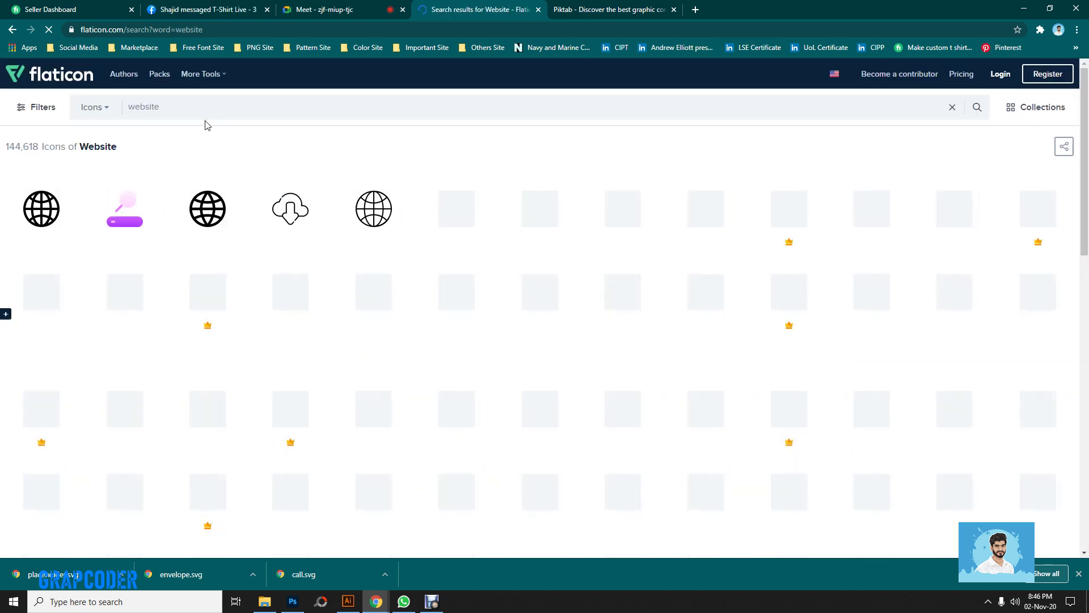
click(364, 238)
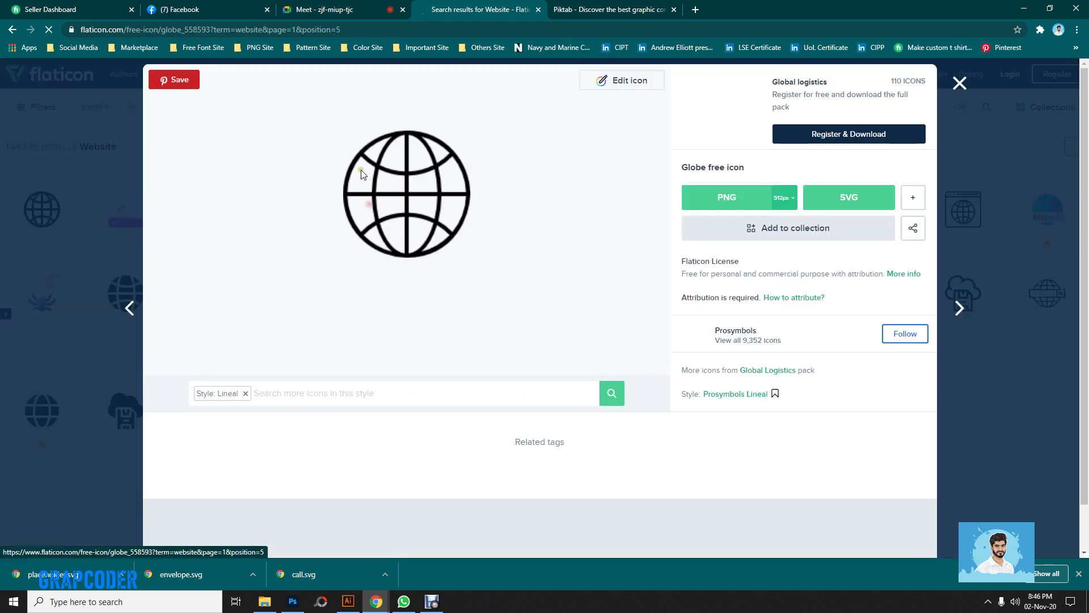
click(851, 198)
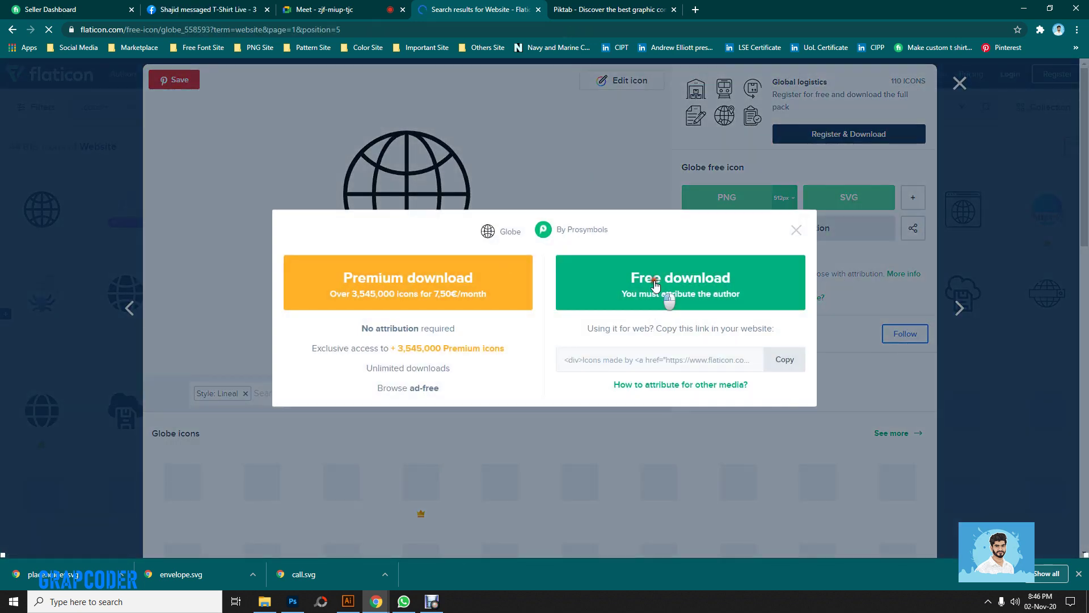
click(659, 288)
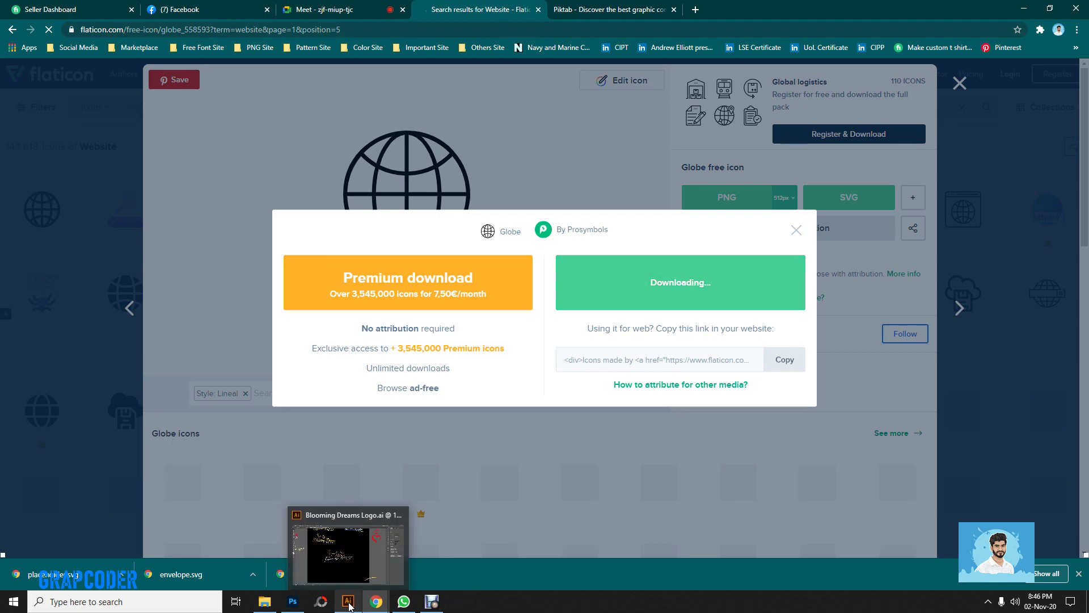
mouse_move(292, 602)
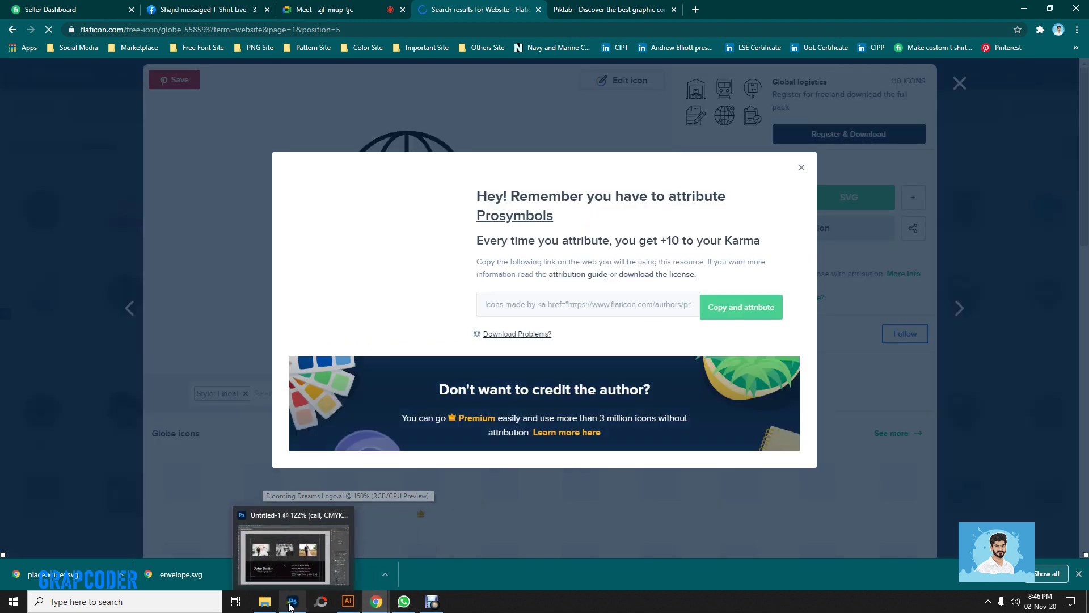
Place the globe SVG into the card as an embedded file and scale it down
click(290, 604)
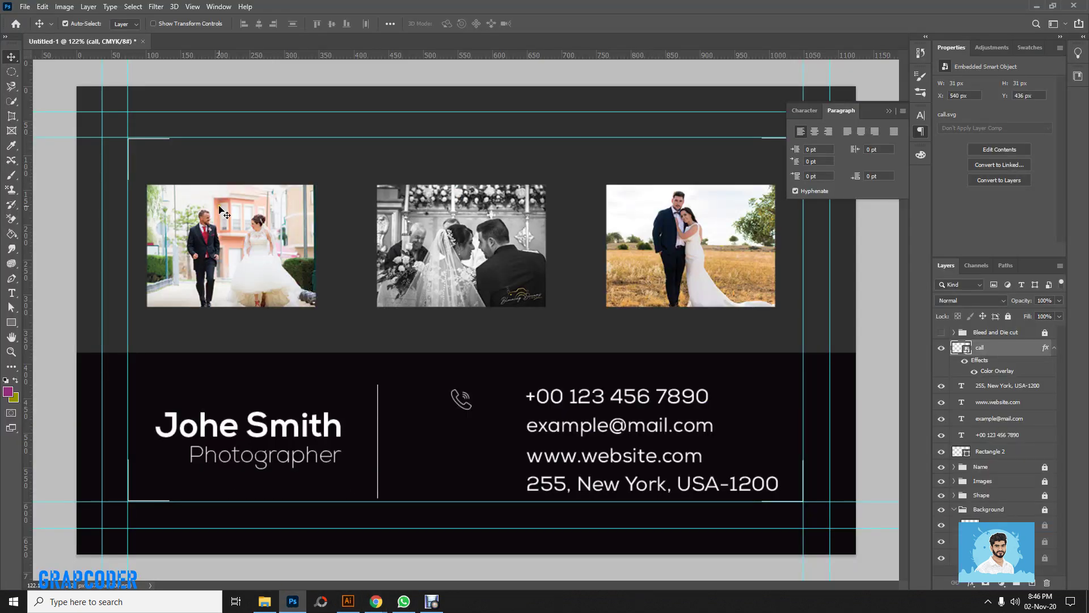
click(26, 6)
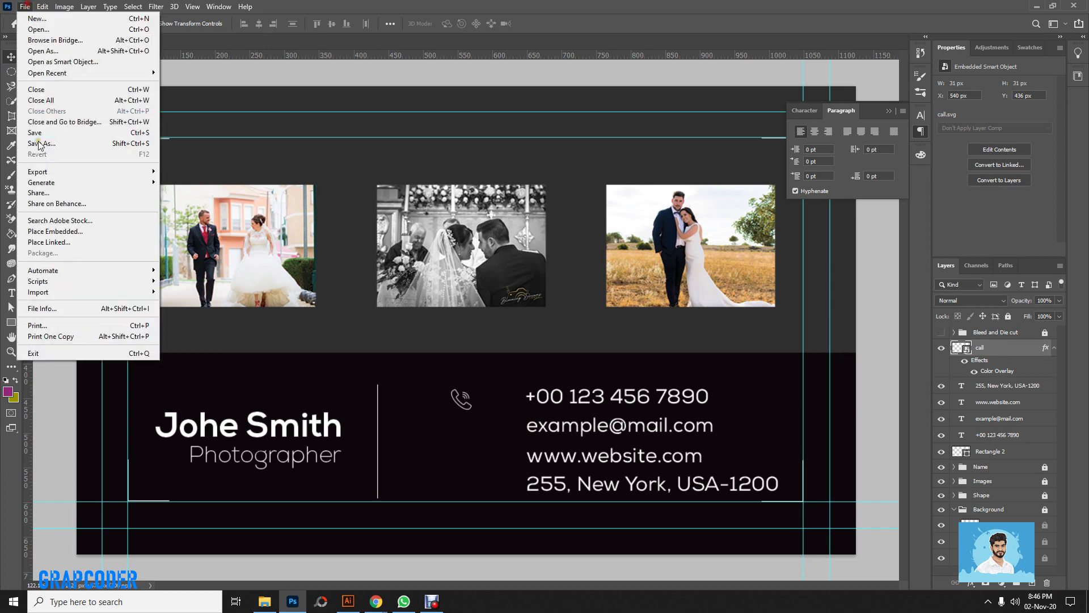
click(51, 233)
click(126, 122)
click(186, 120)
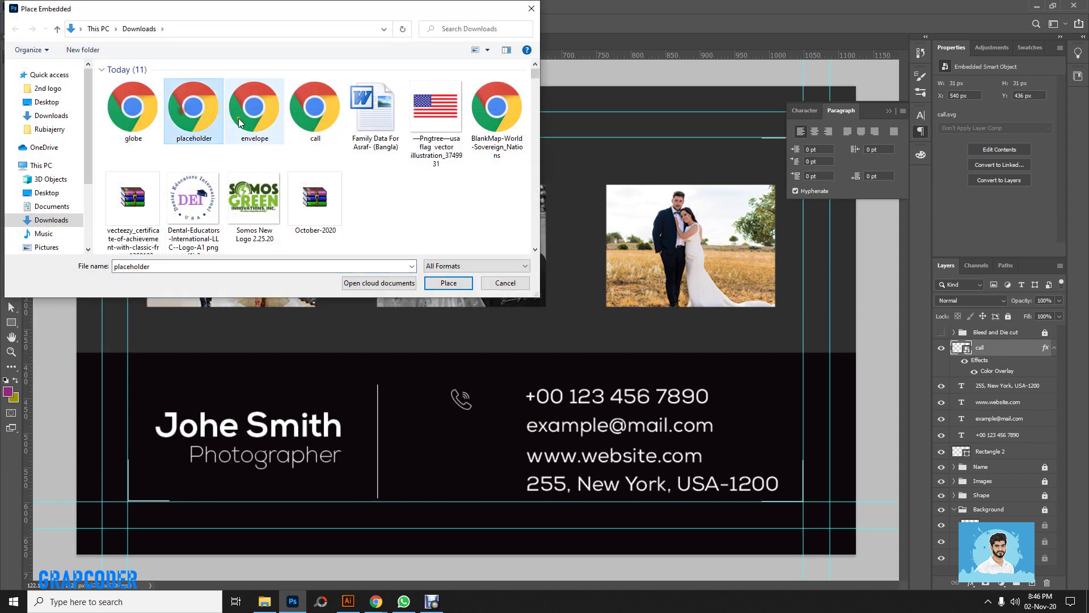
click(125, 123)
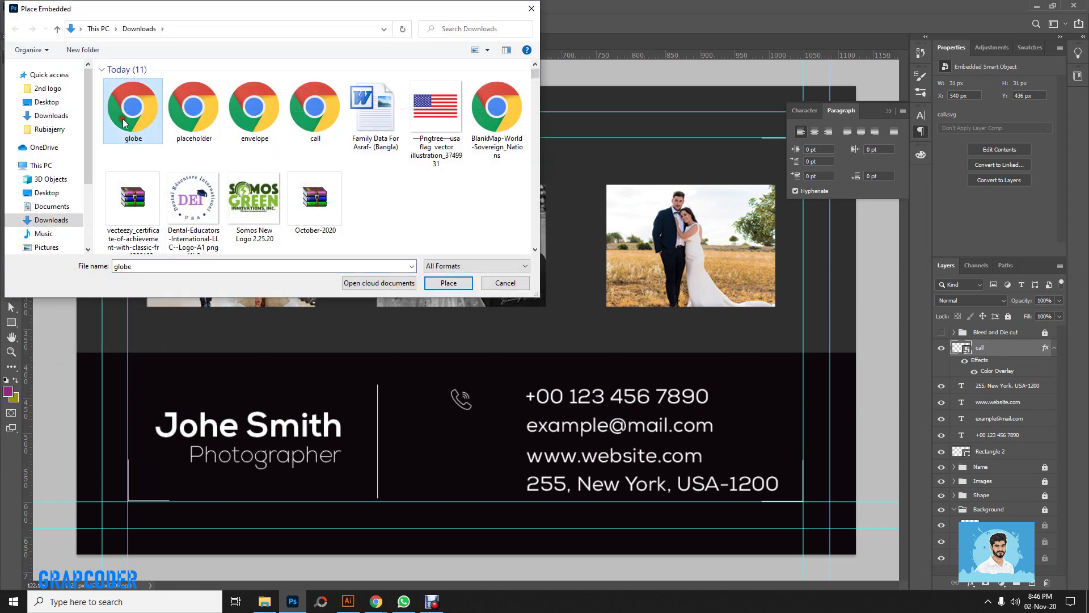
click(448, 282)
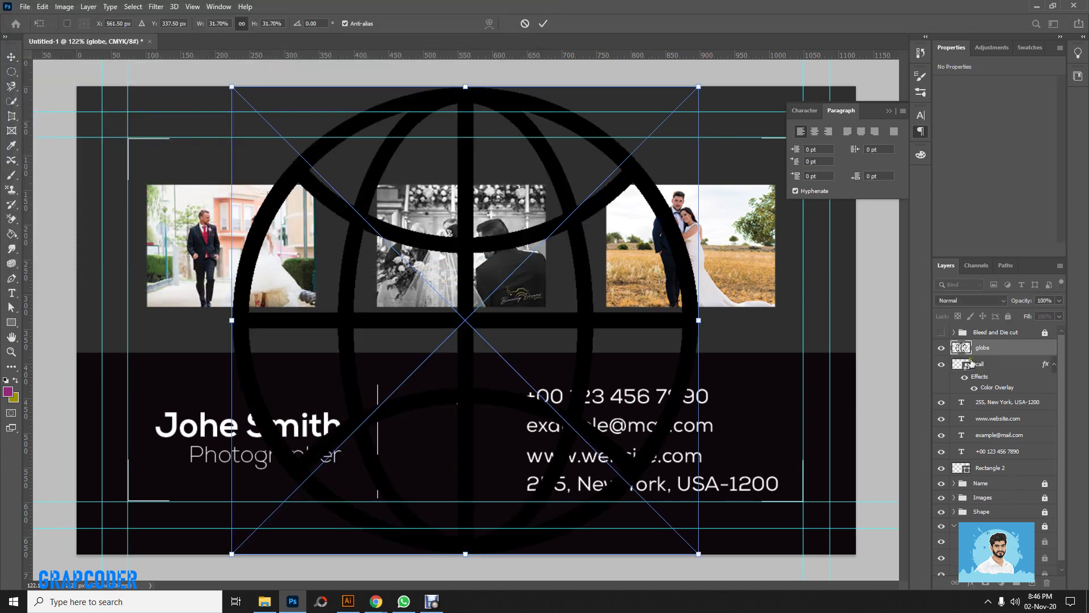
drag(702, 88, 483, 302)
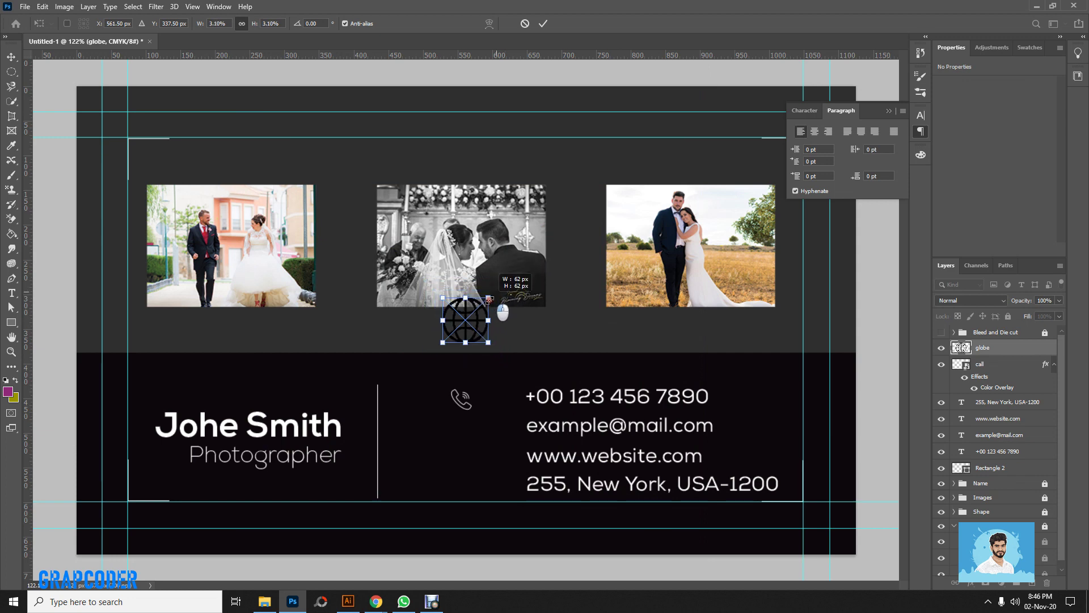
key(Return)
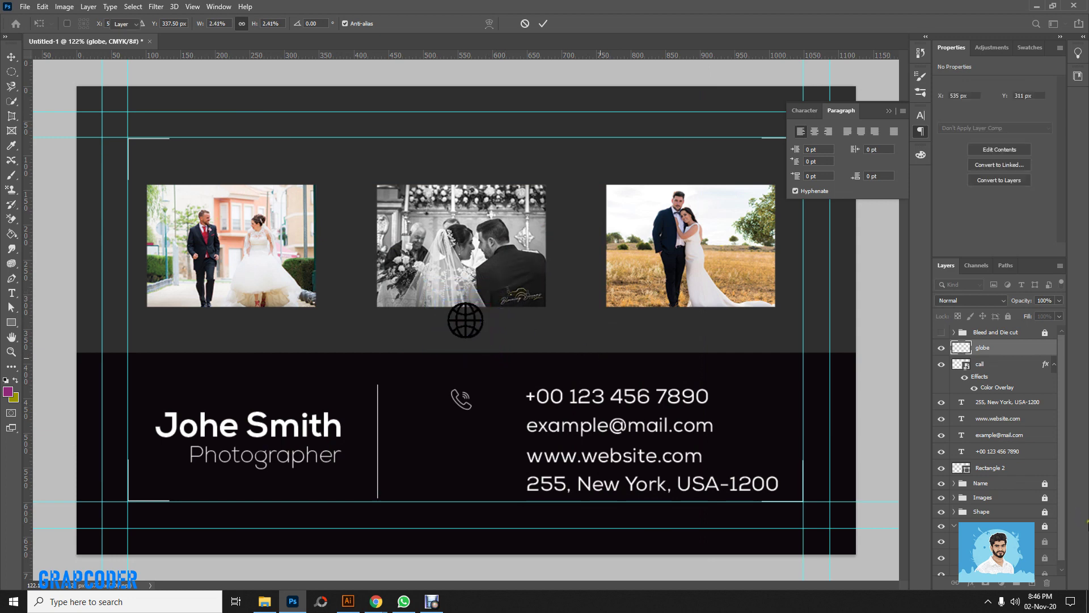
Give the globe a white Color Overlay and shrink it beside the website line
click(970, 585)
click(936, 441)
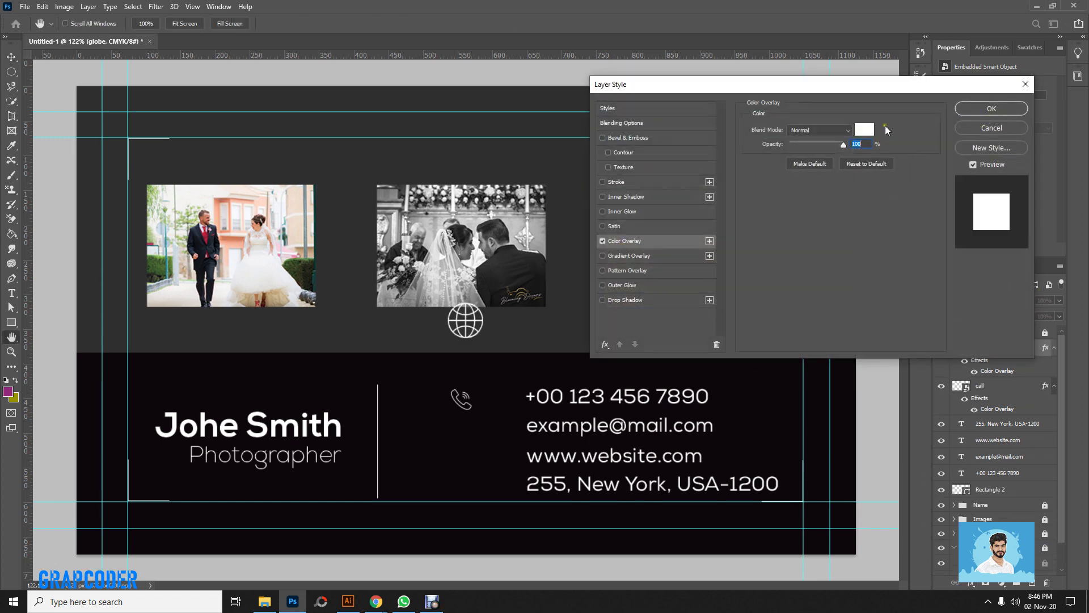
click(868, 130)
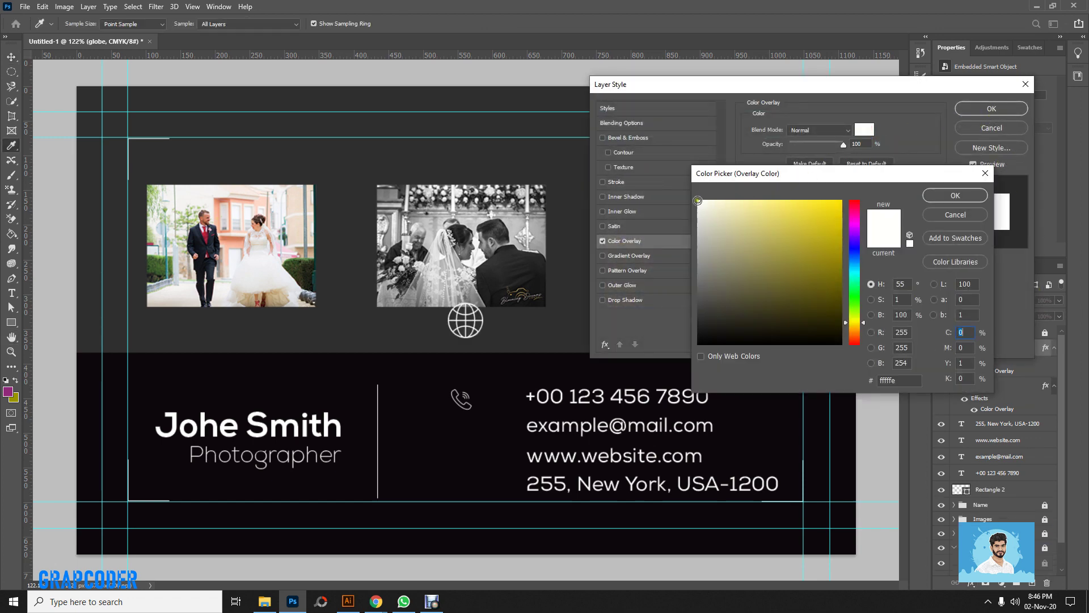
click(955, 195)
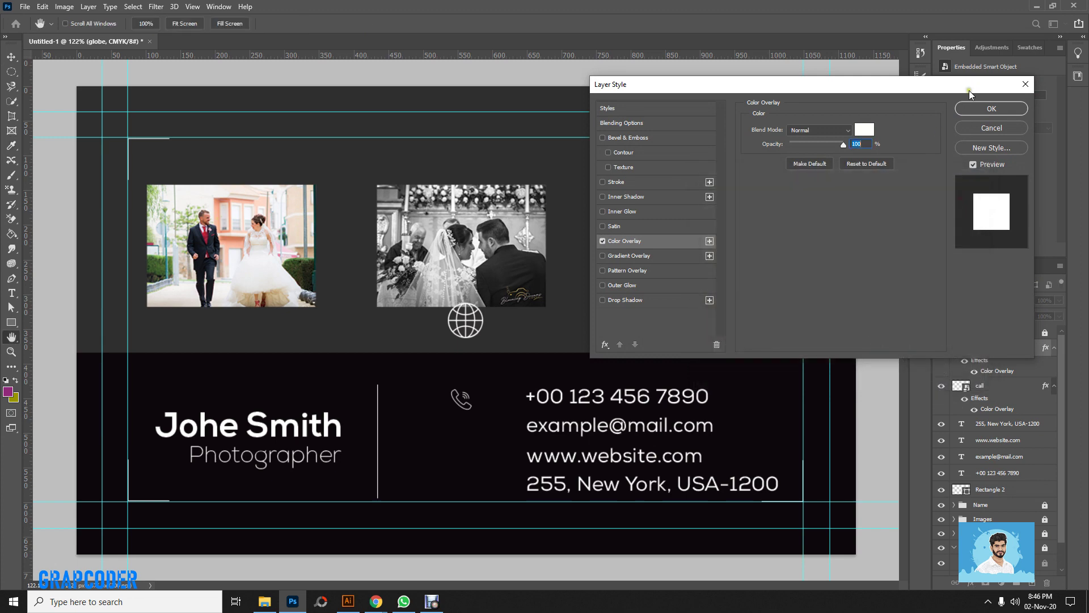
click(988, 109)
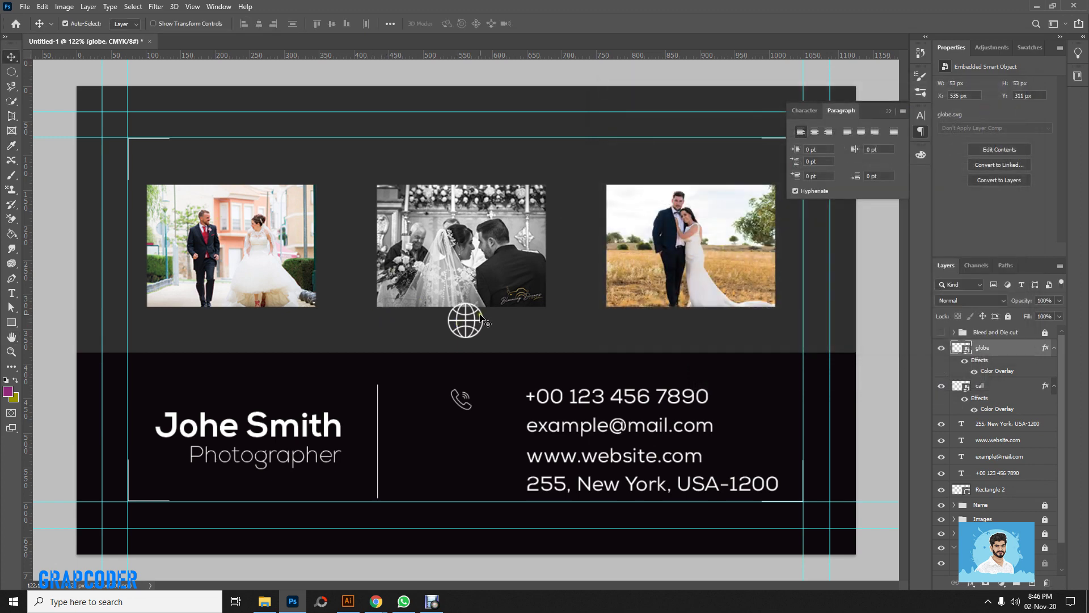
key(ctrl+t)
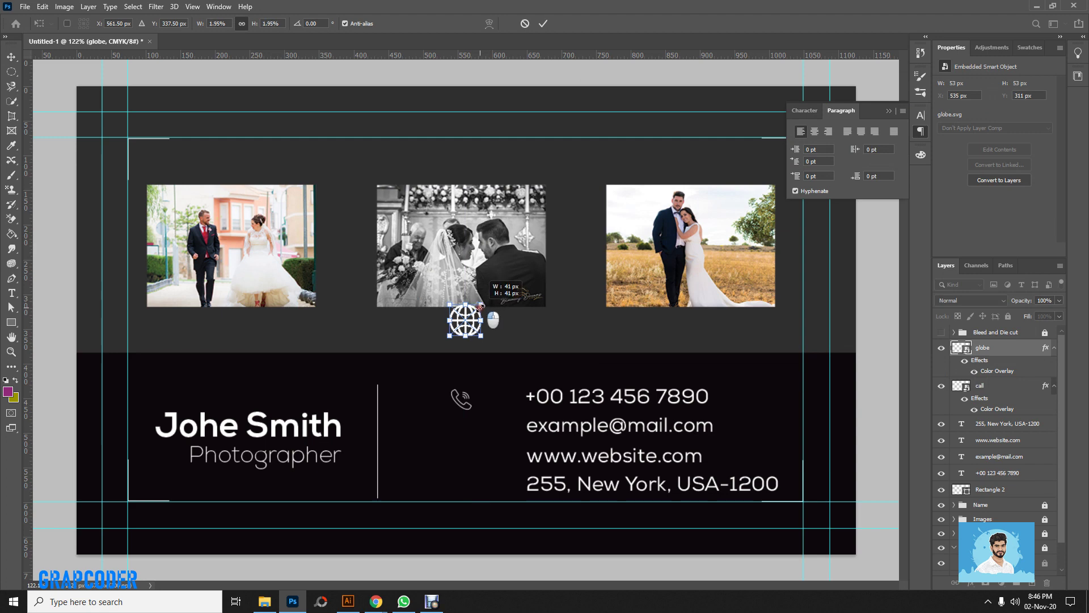
drag(480, 307, 465, 455)
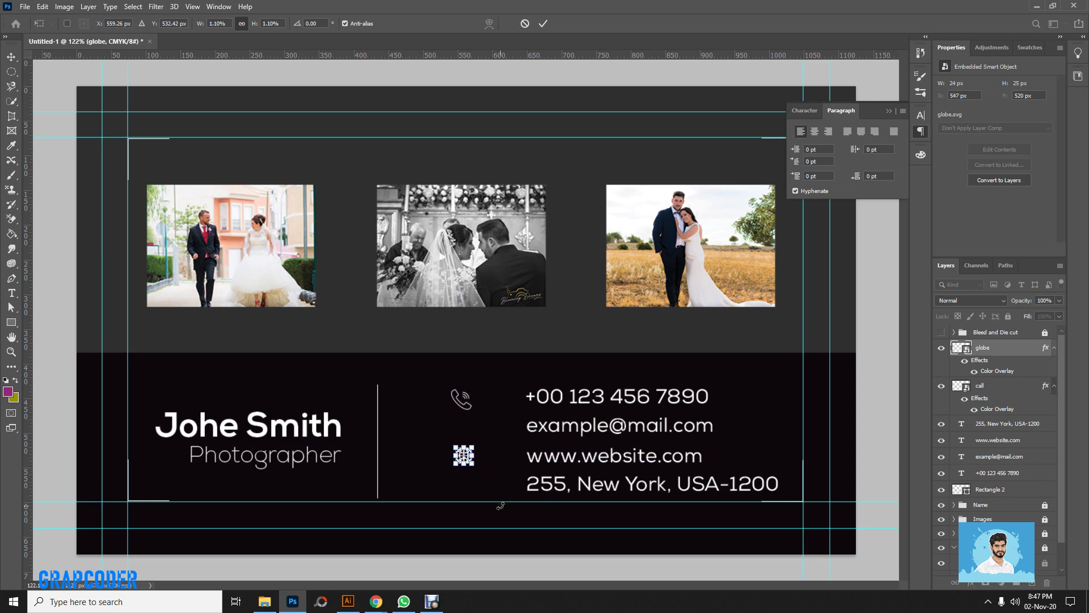
key(Return)
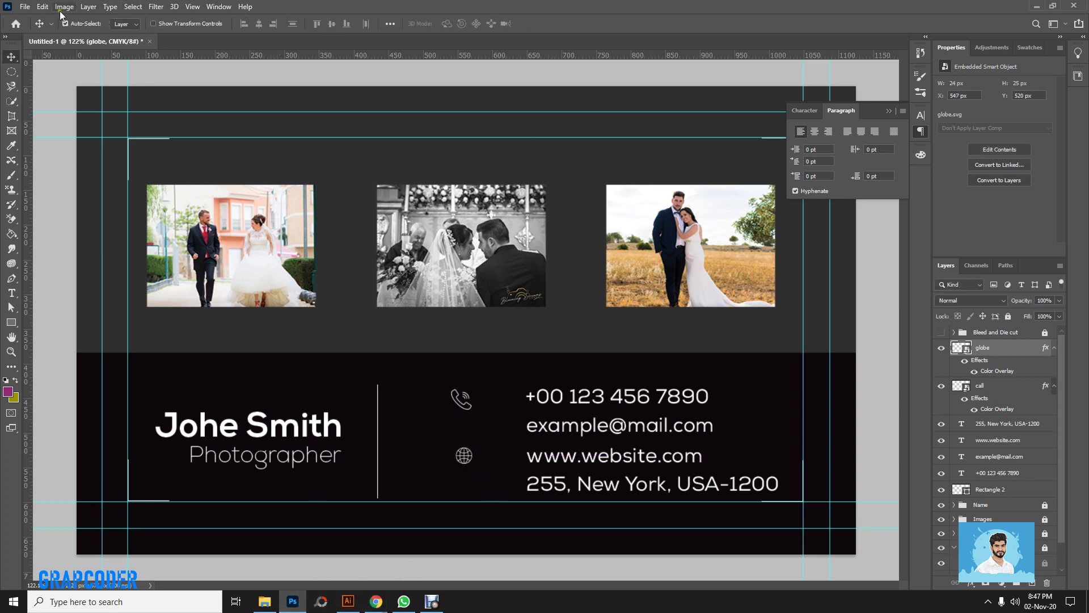
Place the placeholder pin file into the card as an embedded file and scale it down
click(25, 7)
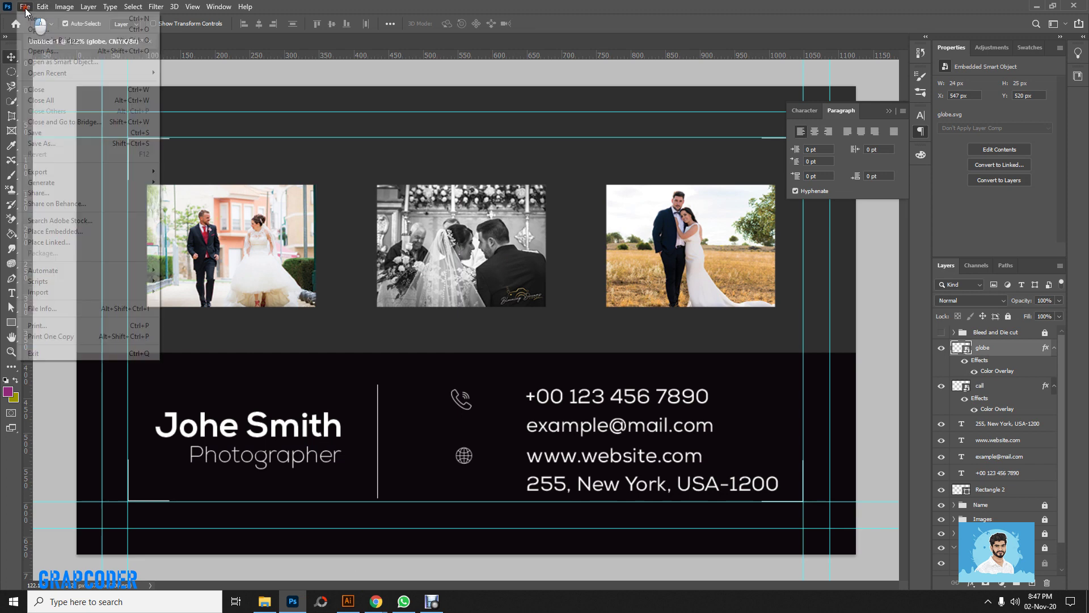
click(50, 232)
click(204, 114)
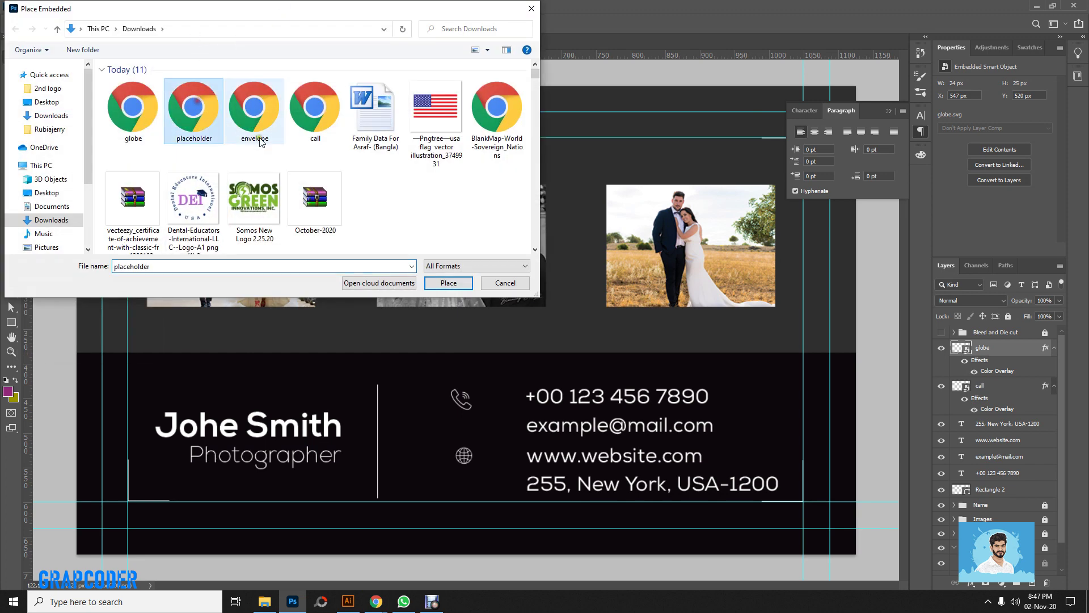
click(448, 283)
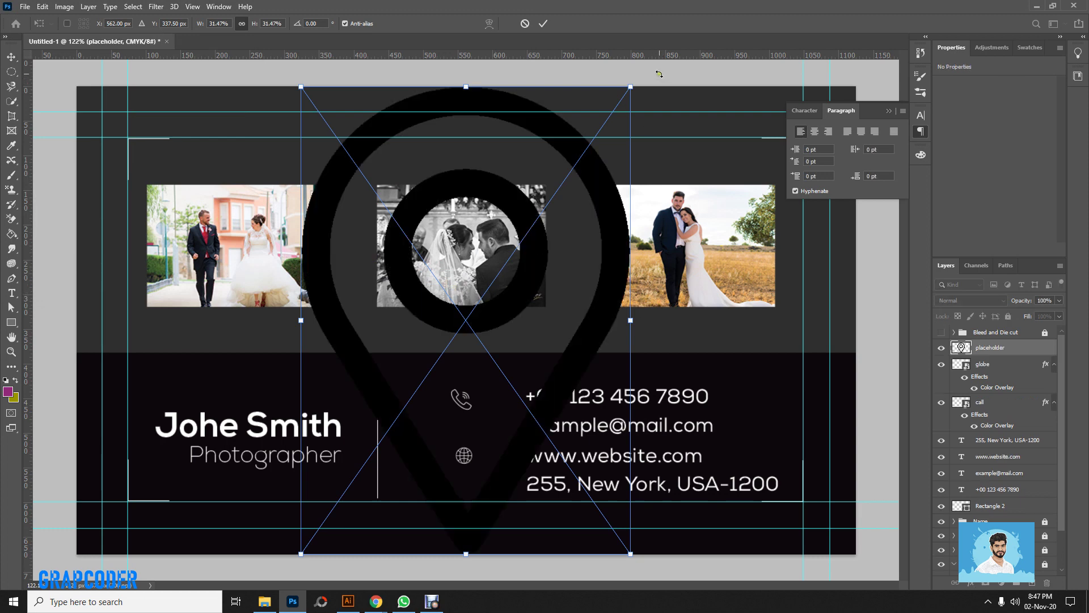
drag(629, 89, 446, 282)
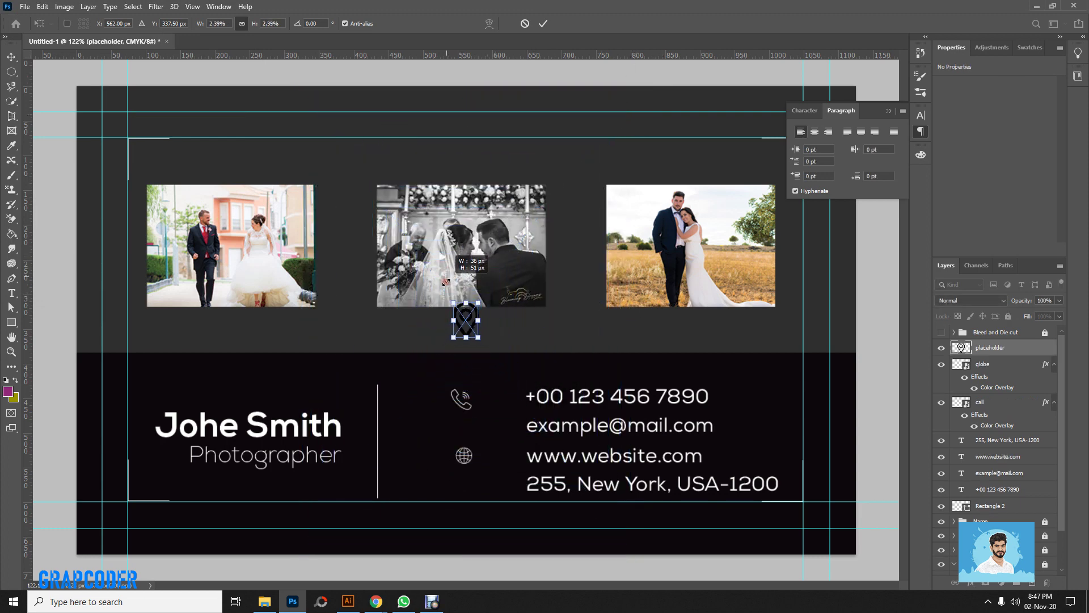
key(Return)
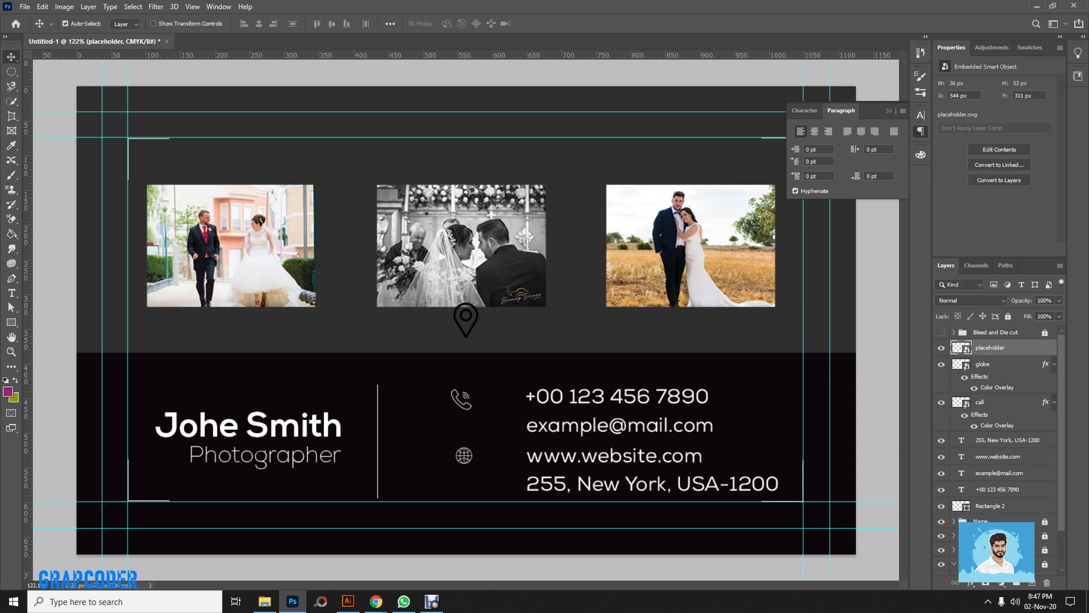
Turn the pin white with a Color Overlay and size it beside the address line
click(968, 585)
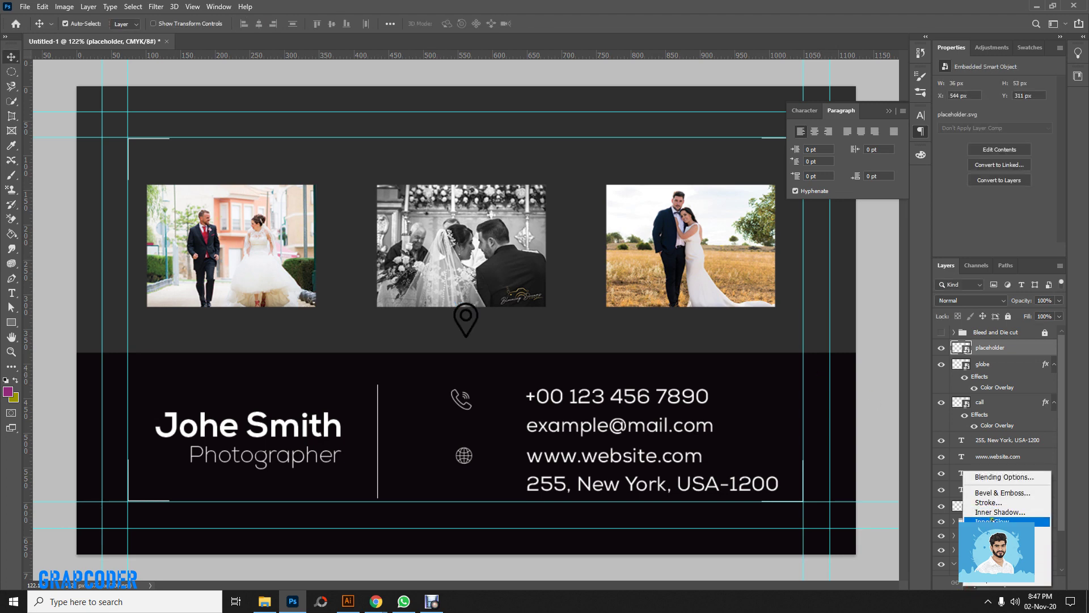
click(998, 541)
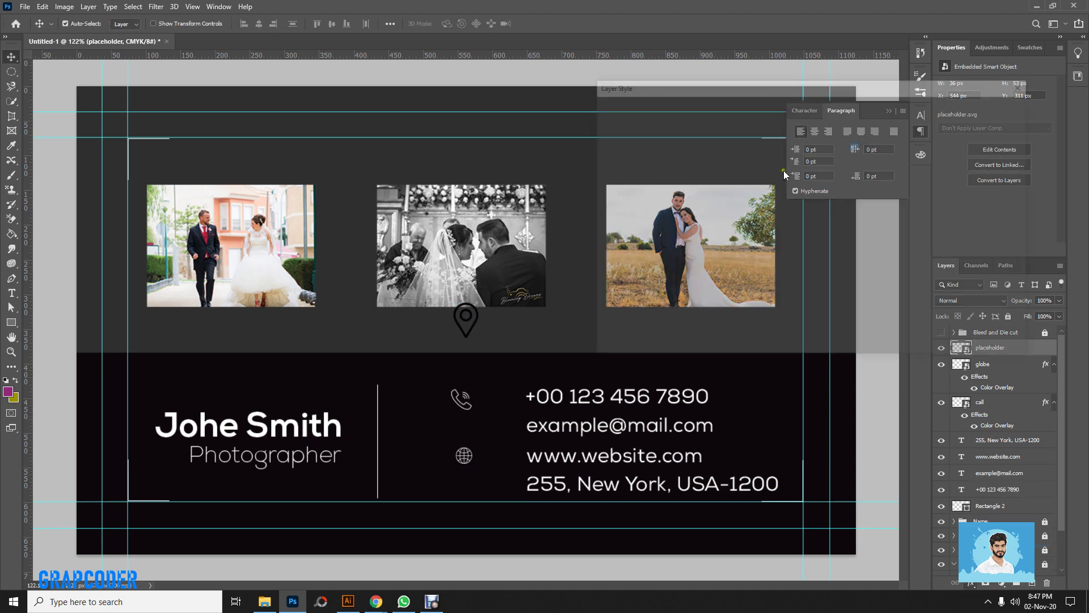
click(987, 110)
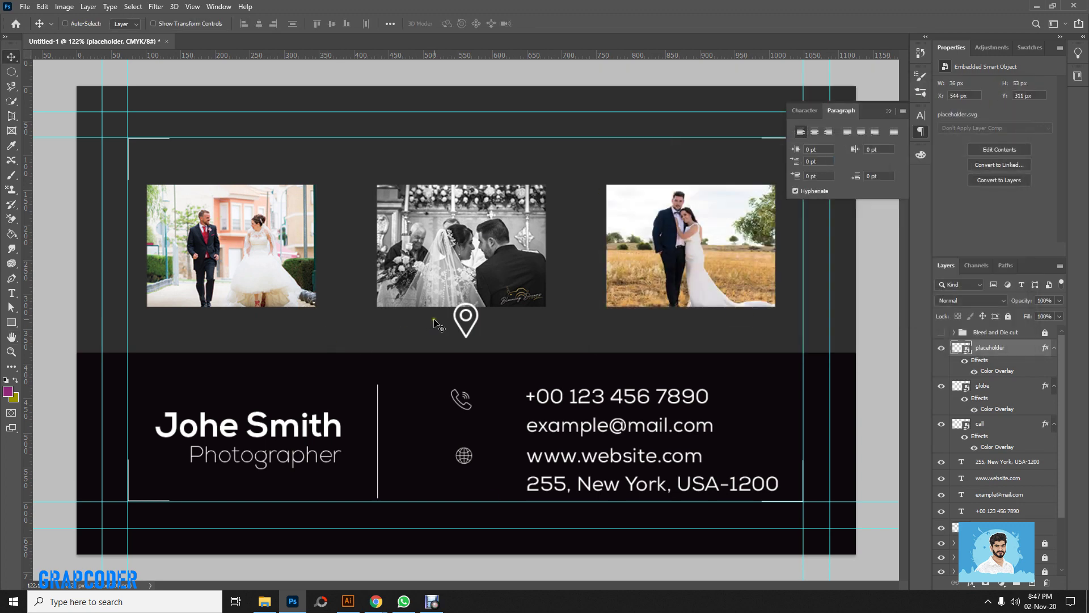
key(ctrl+t)
drag(479, 301, 469, 487)
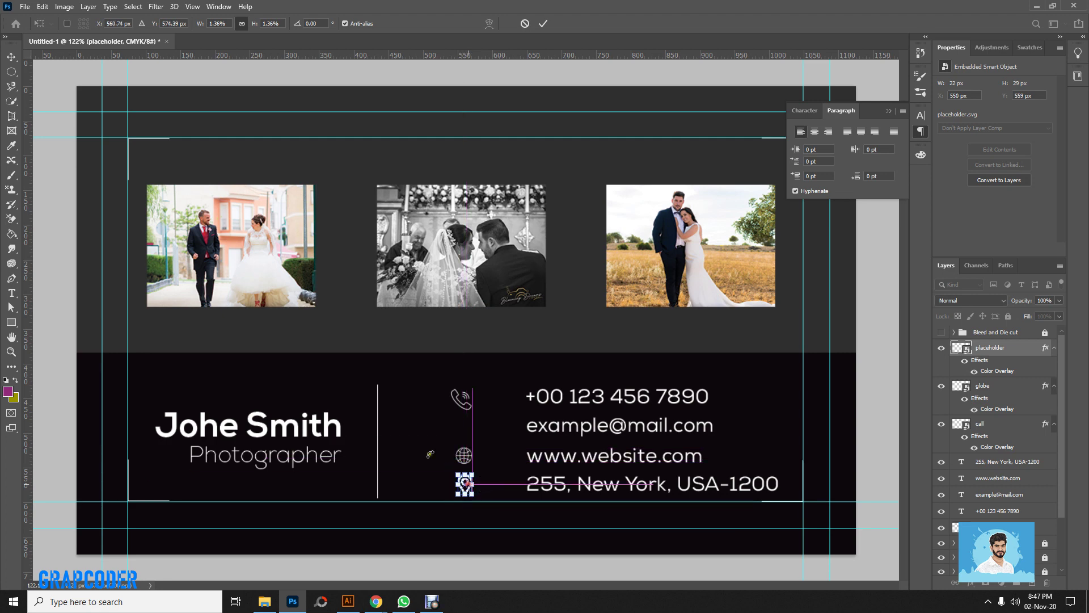
key(Return)
Place the envelope icon file into the card and scale it down
click(25, 6)
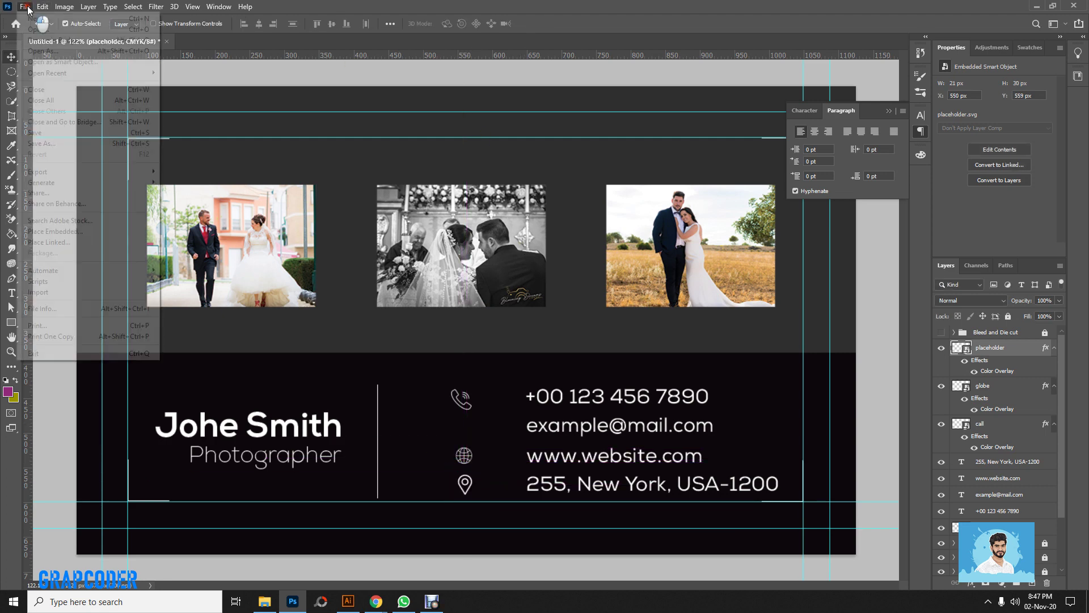
click(61, 232)
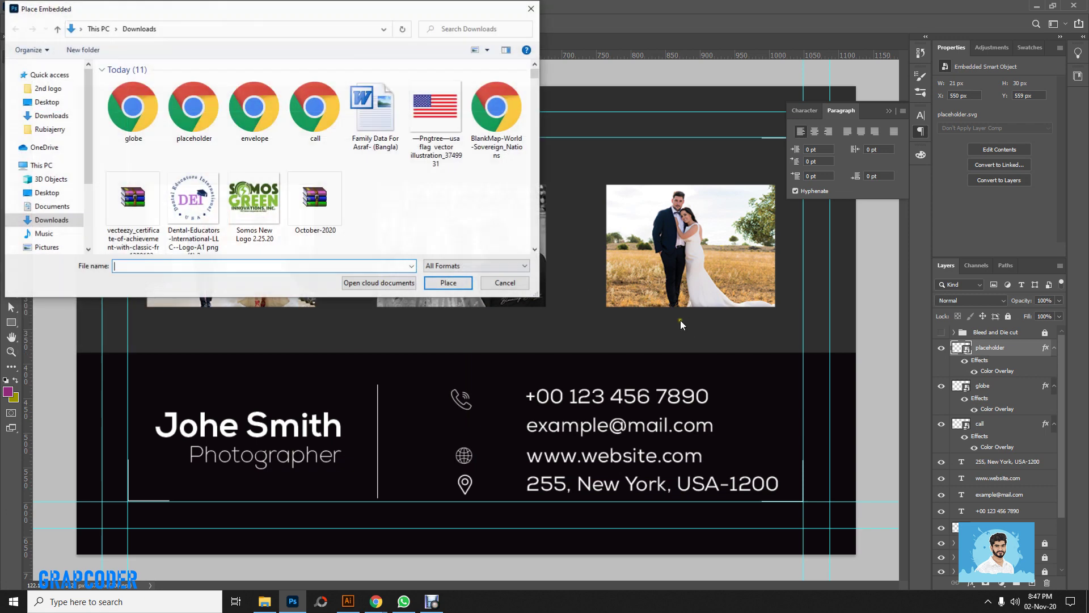
click(318, 125)
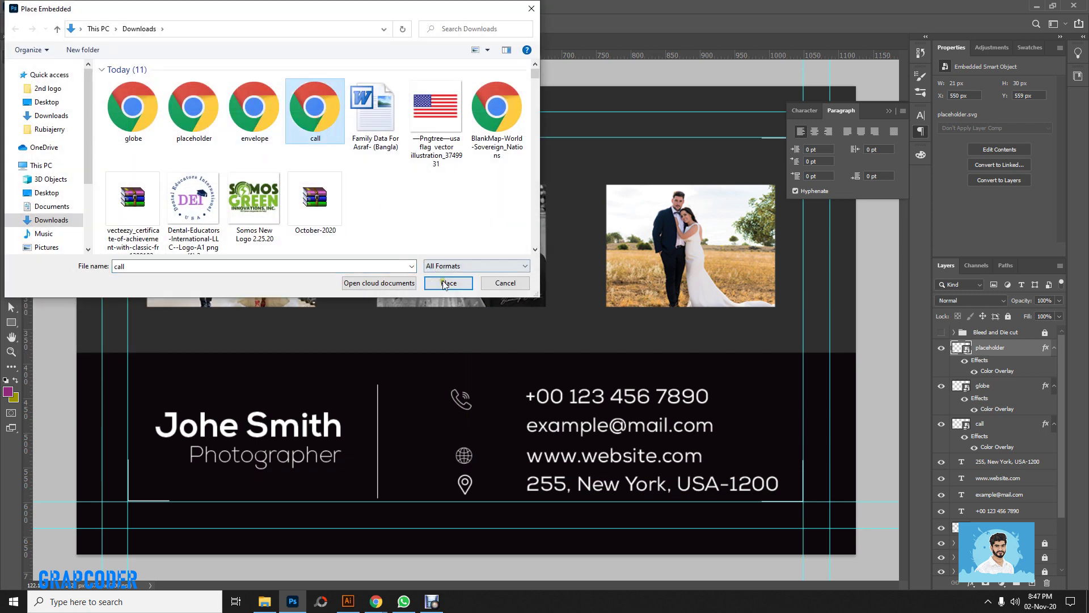
click(264, 117)
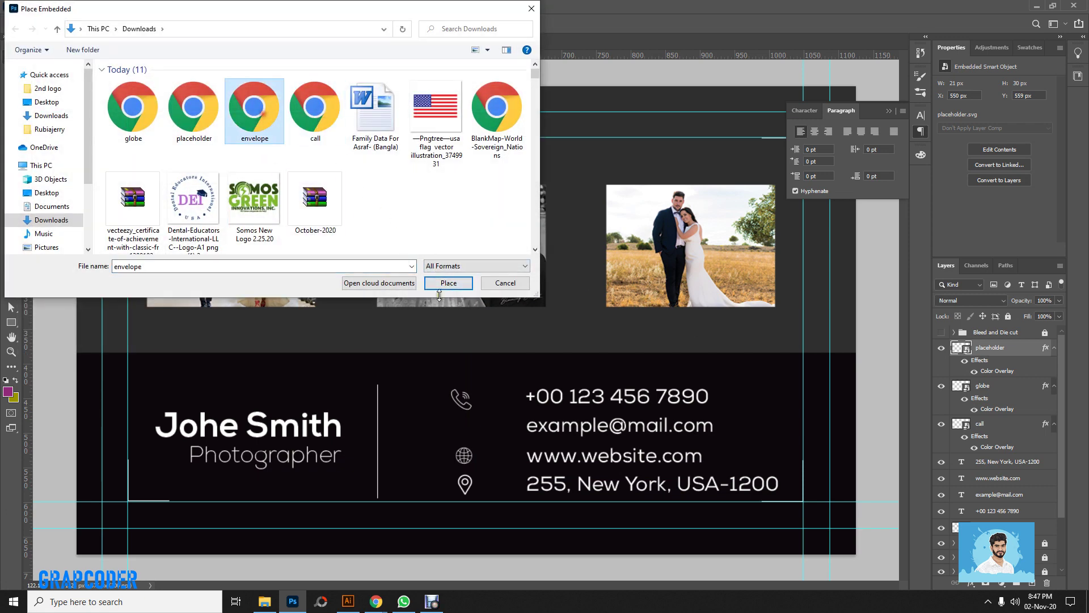
click(449, 283)
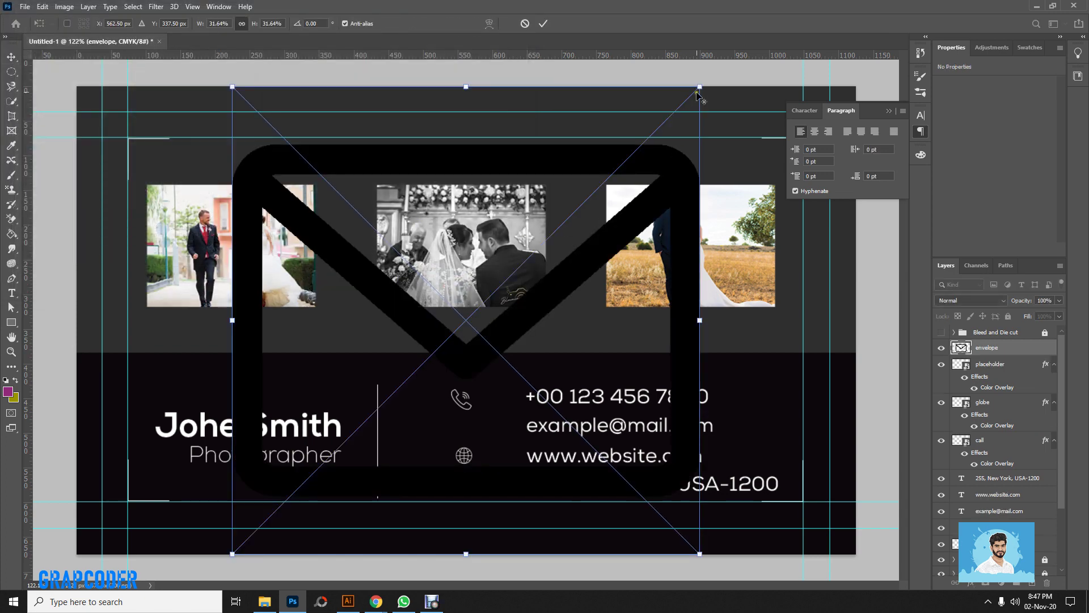
drag(699, 91, 468, 284)
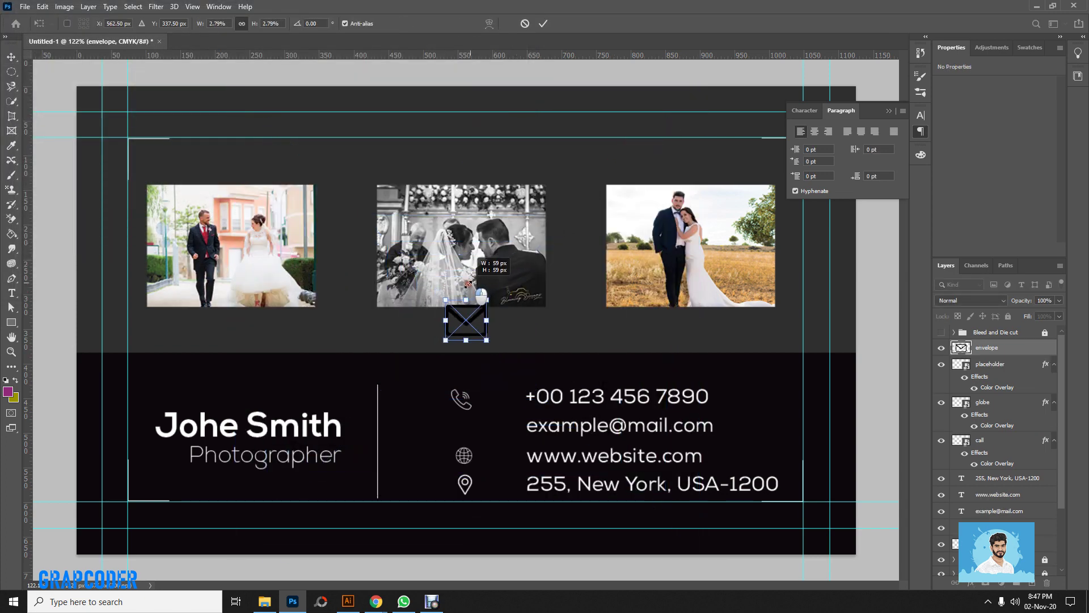
key(Return)
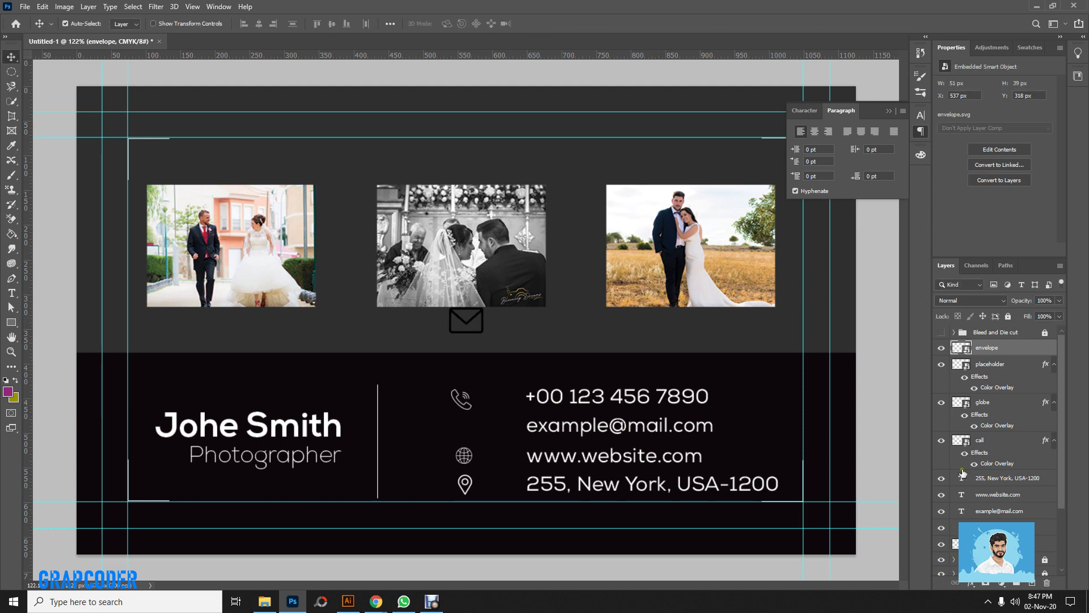
Turn the envelope white with a Color Overlay and move it beside the email line
click(970, 583)
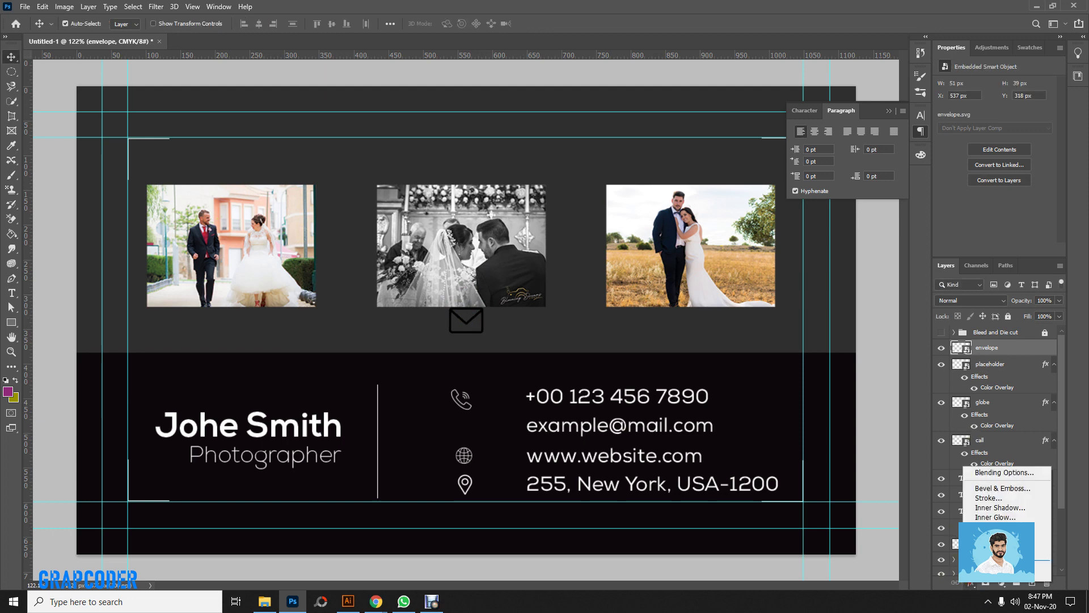
click(1043, 536)
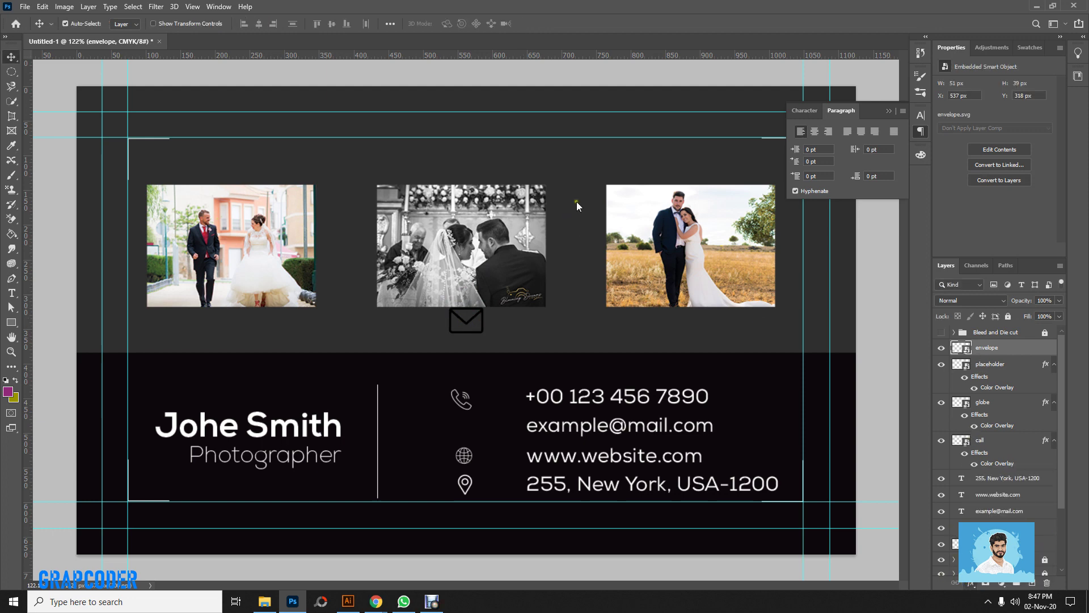
click(990, 109)
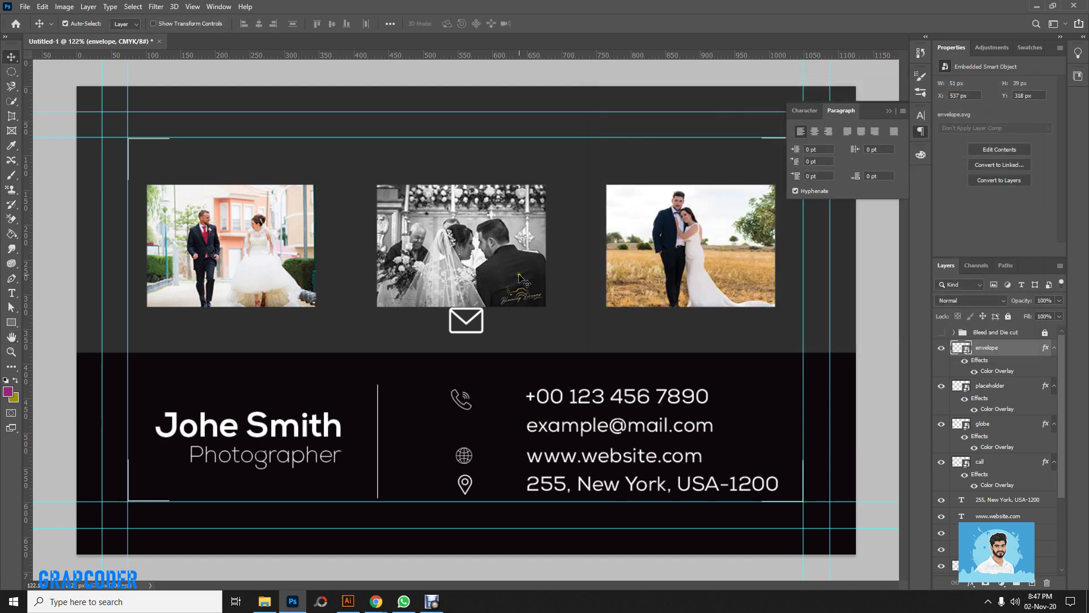
key(ctrl+t)
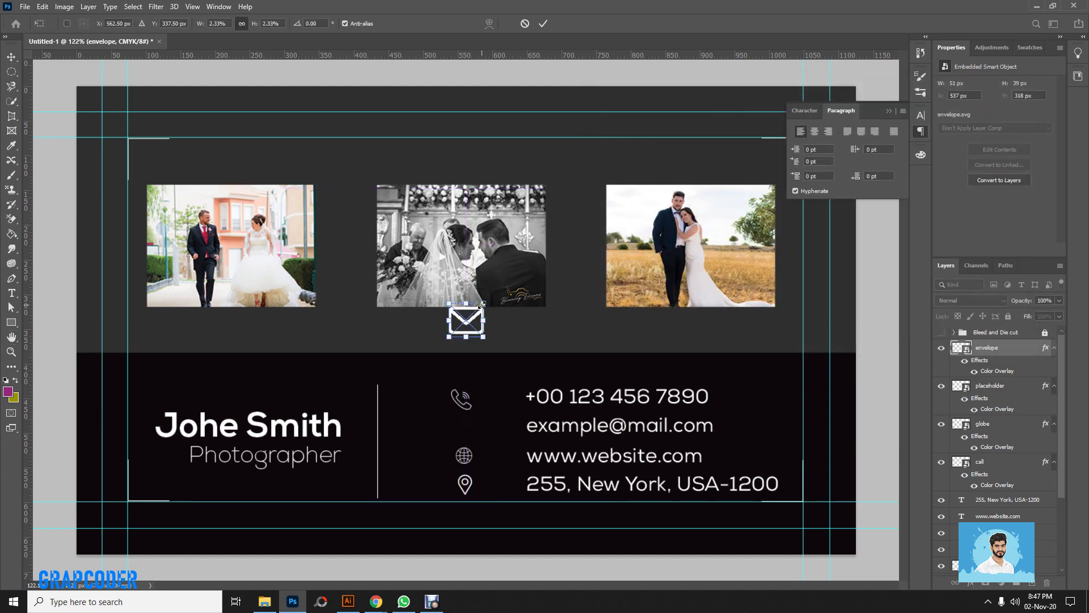
drag(476, 306, 474, 310)
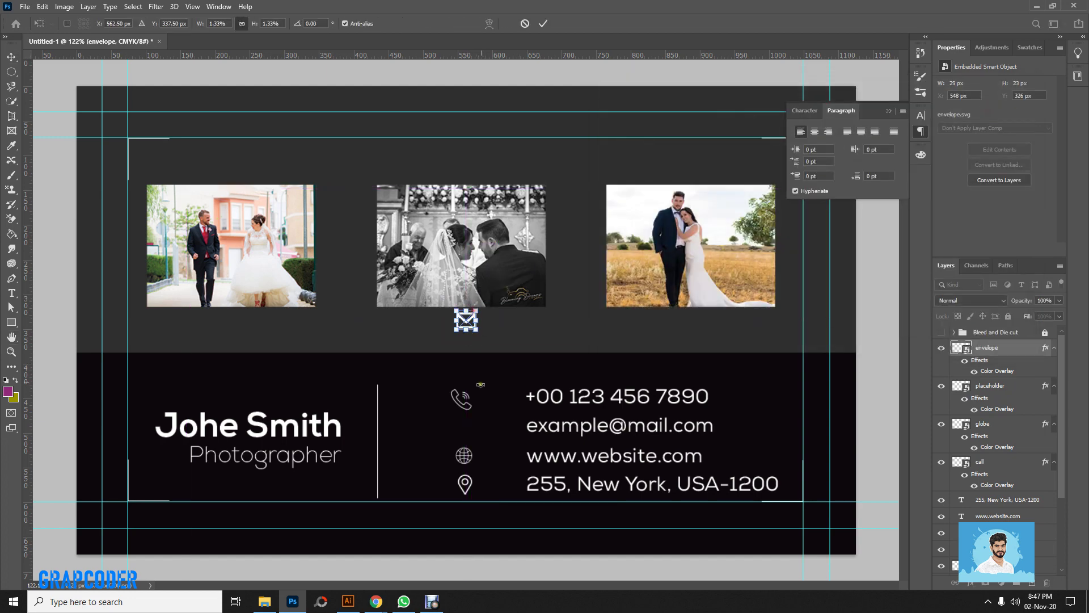
scroll(480, 384, up, 2)
drag(460, 280, 455, 441)
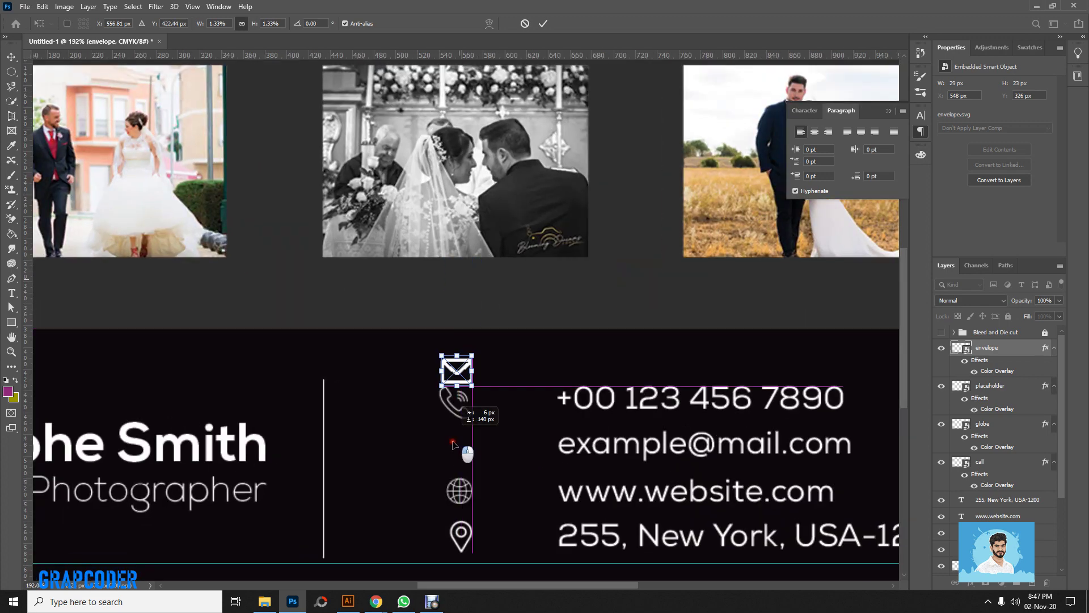
scroll(454, 448, up, 2)
scroll(454, 449, up, 2)
scroll(451, 464, up, 3)
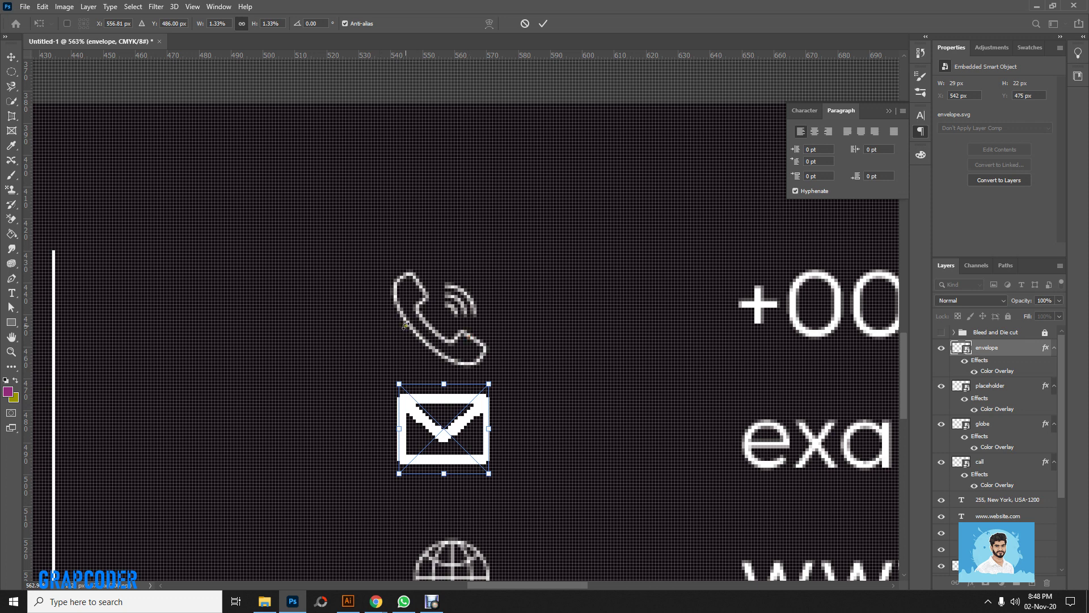
key(Return)
Nudge the phone icon up and align the envelope neatly under it
drag(445, 341, 447, 328)
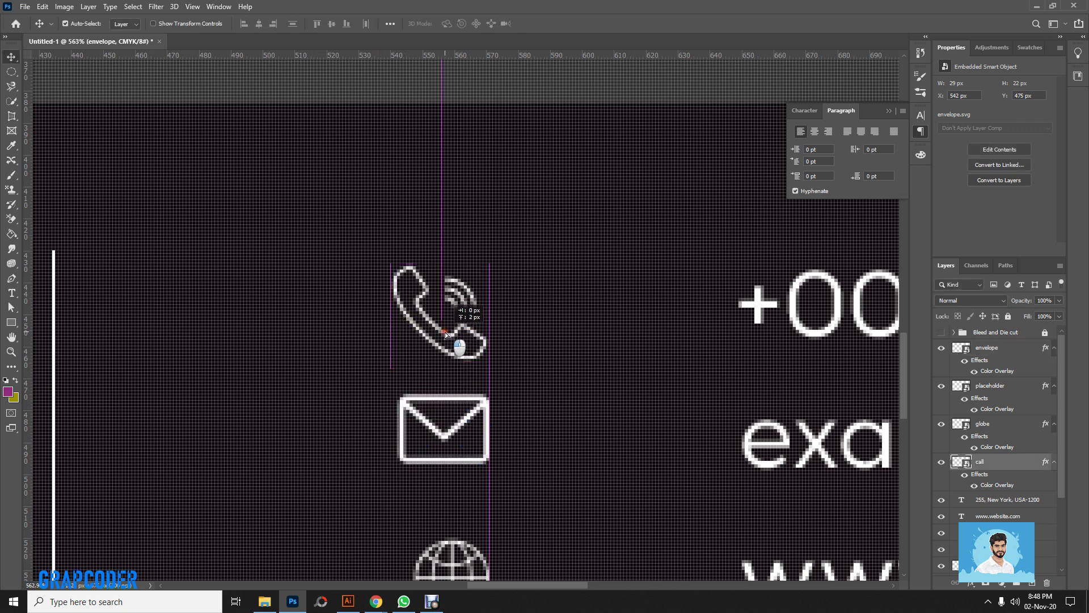
drag(479, 408, 480, 420)
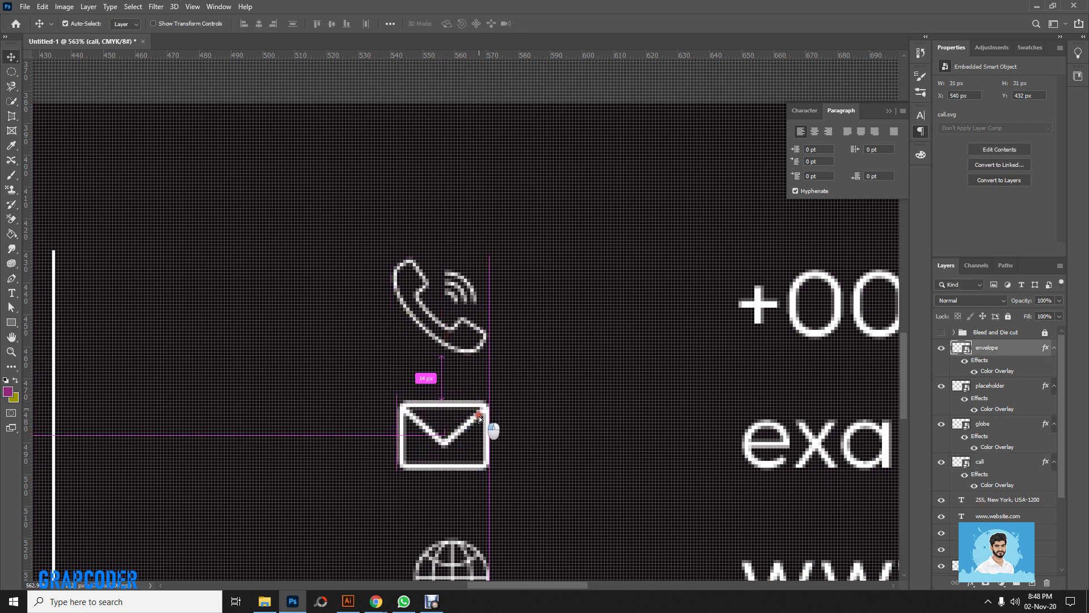
scroll(528, 425, down, 5)
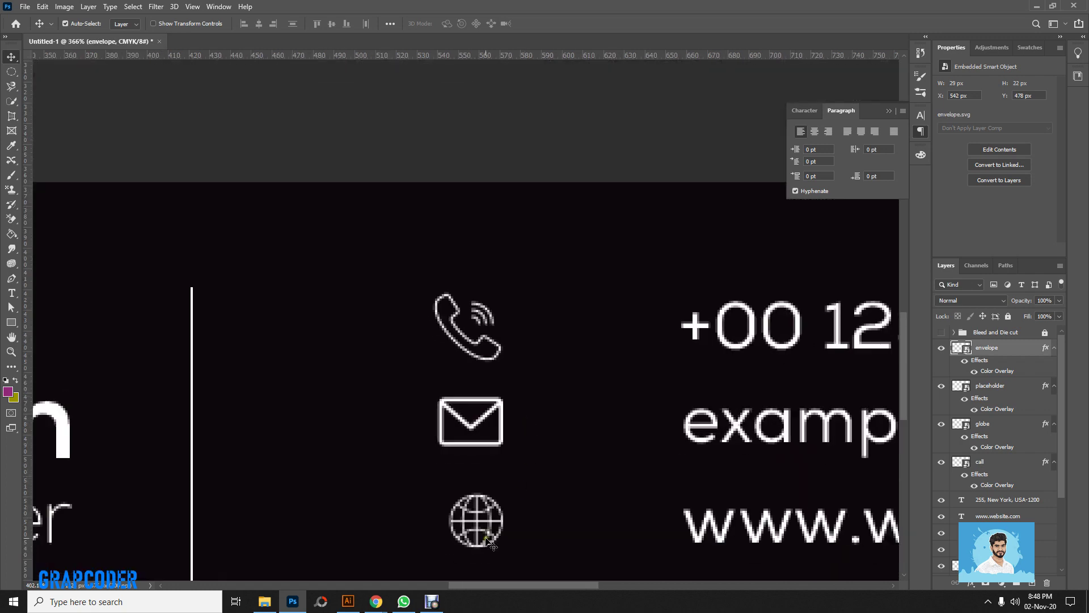
scroll(496, 539, up, 5)
ctrl+click(492, 538)
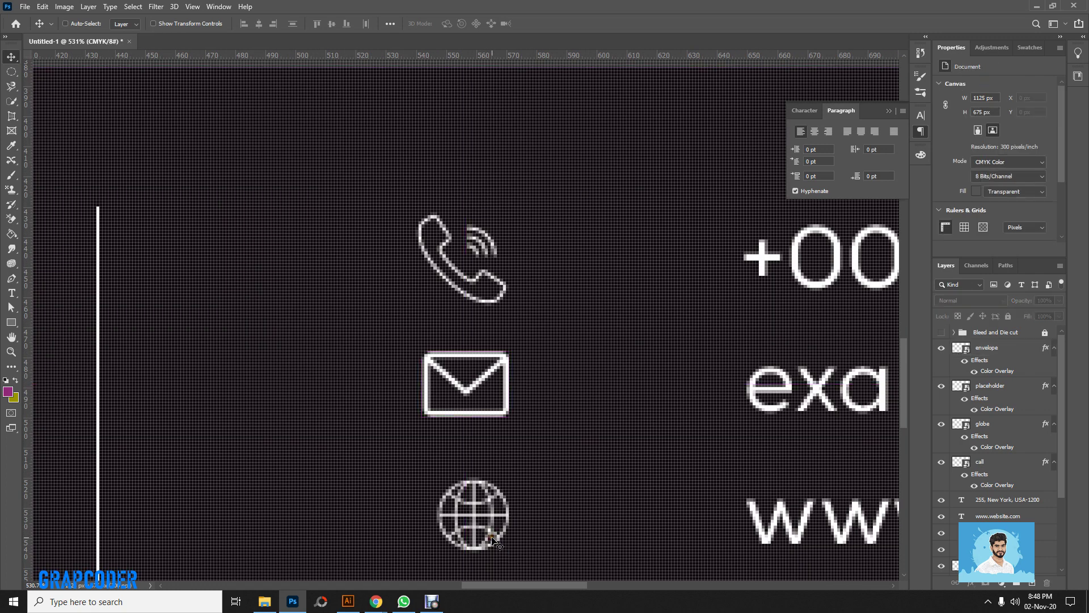
Enlarge the globe icon slightly to match the other contact icons
click(494, 545)
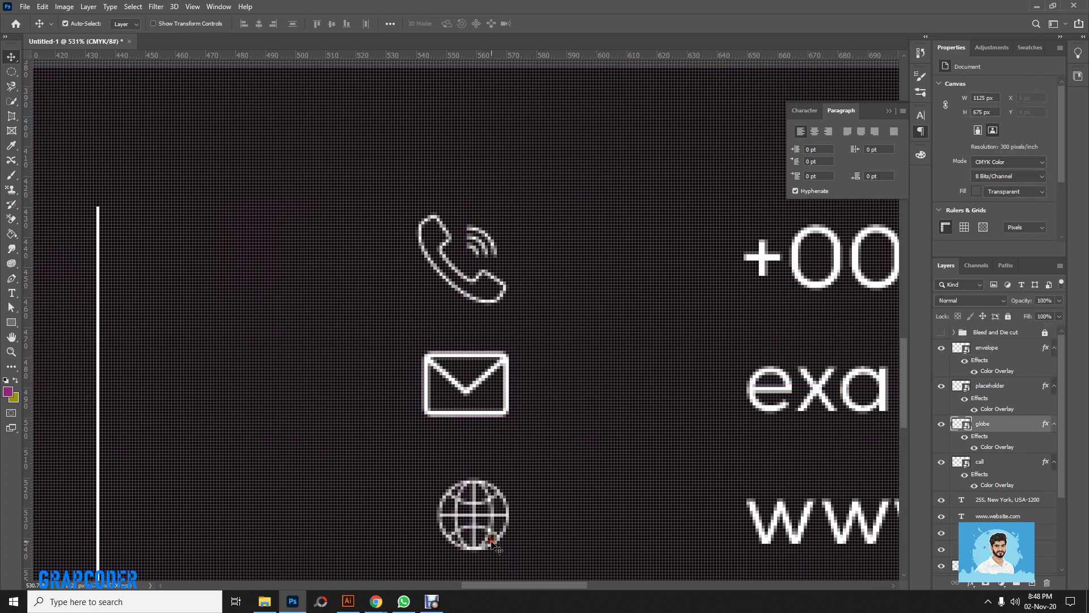
key(ctrl+t)
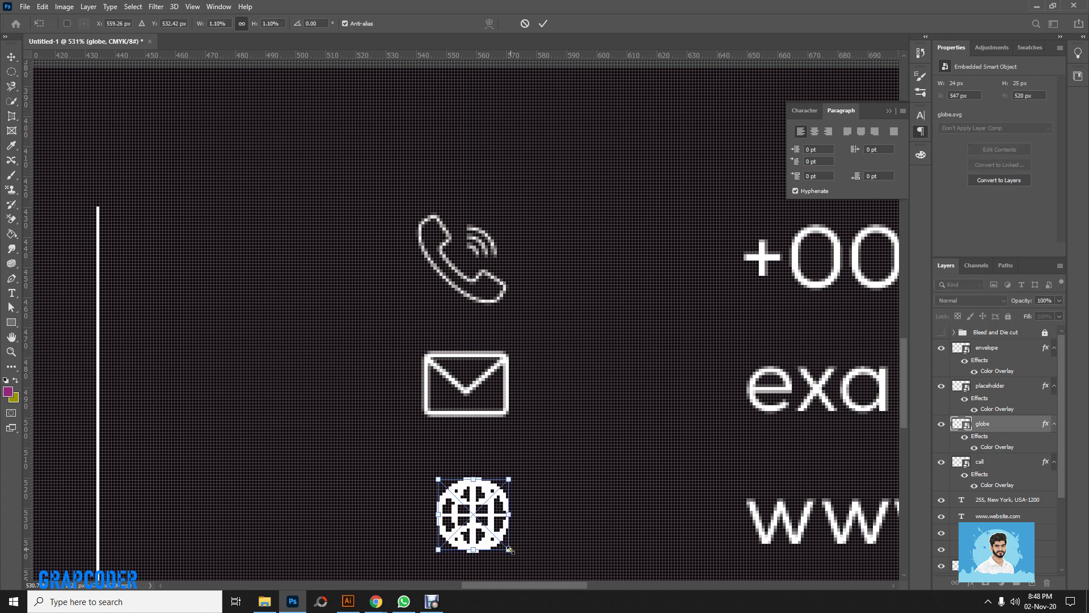
drag(510, 551, 513, 556)
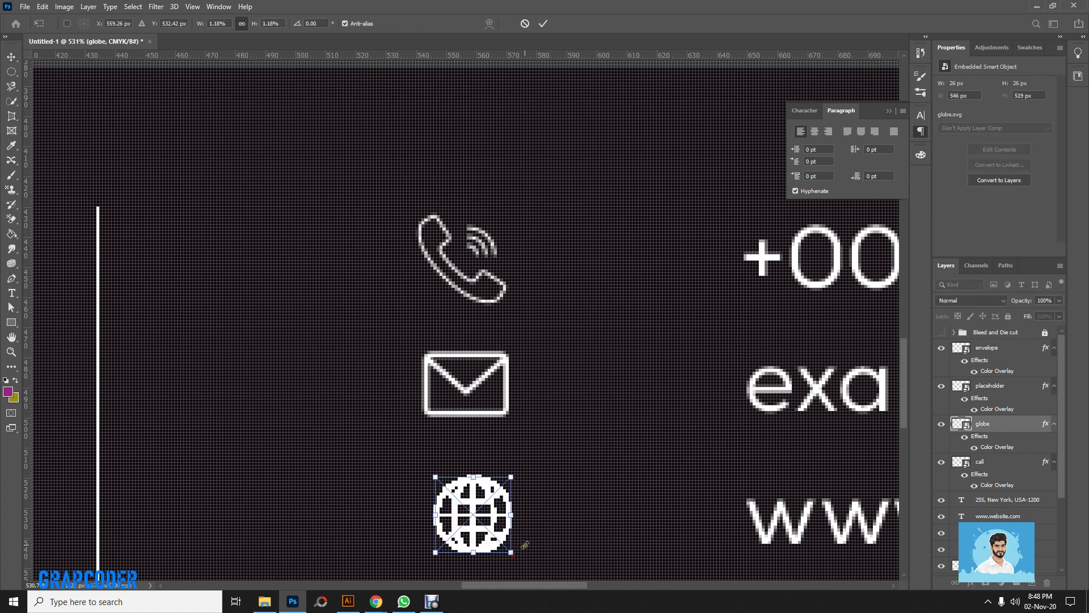
scroll(525, 545, down, 3)
key(Return)
scroll(539, 528, down, 3)
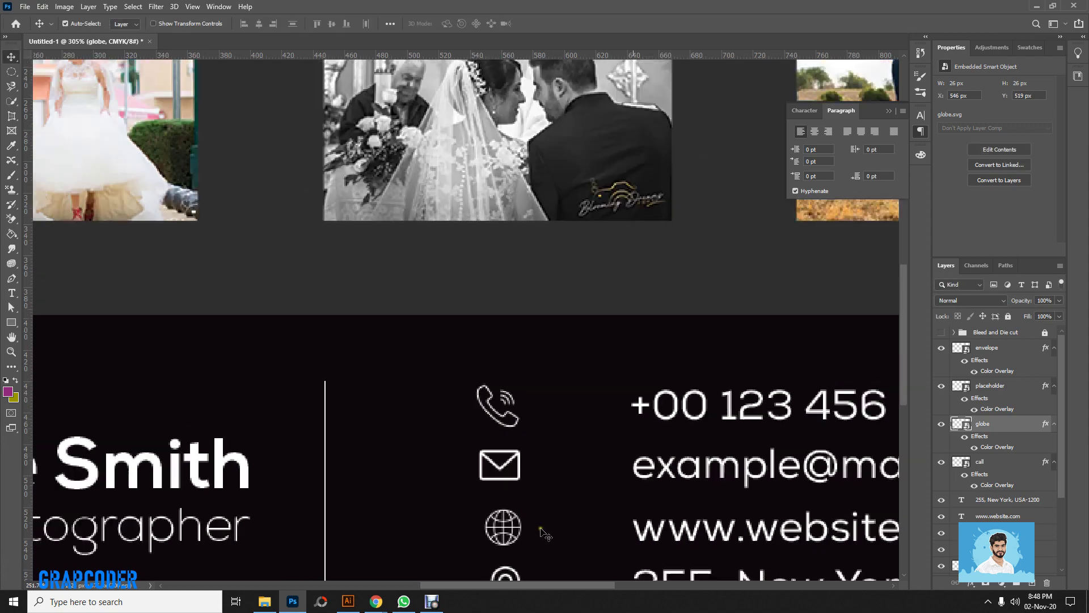
scroll(550, 482, down, 2)
scroll(533, 449, up, 2)
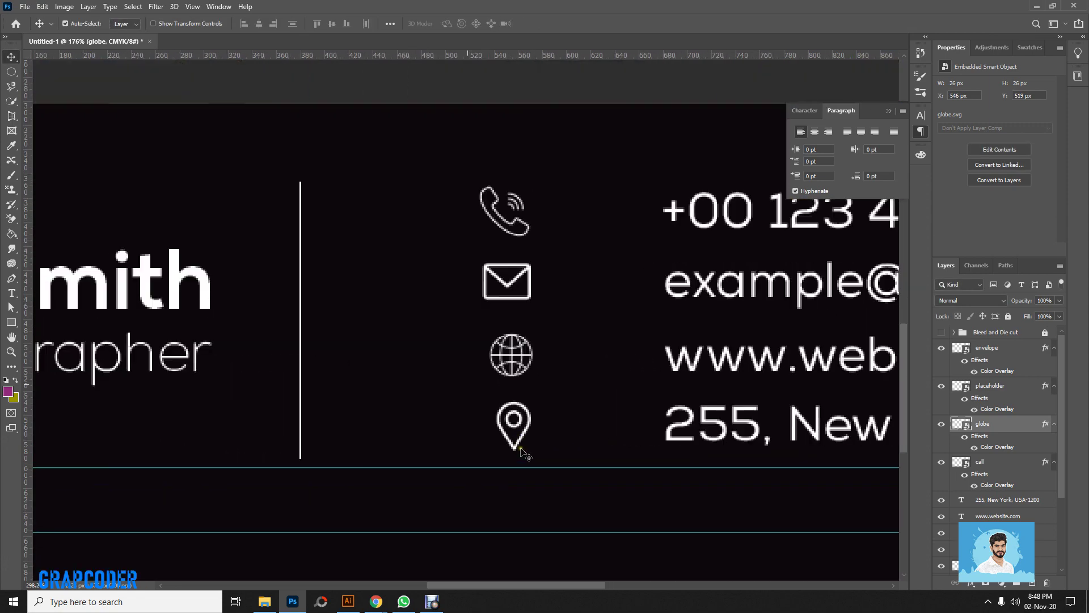
scroll(539, 431, up, 2)
scroll(550, 415, down, 1)
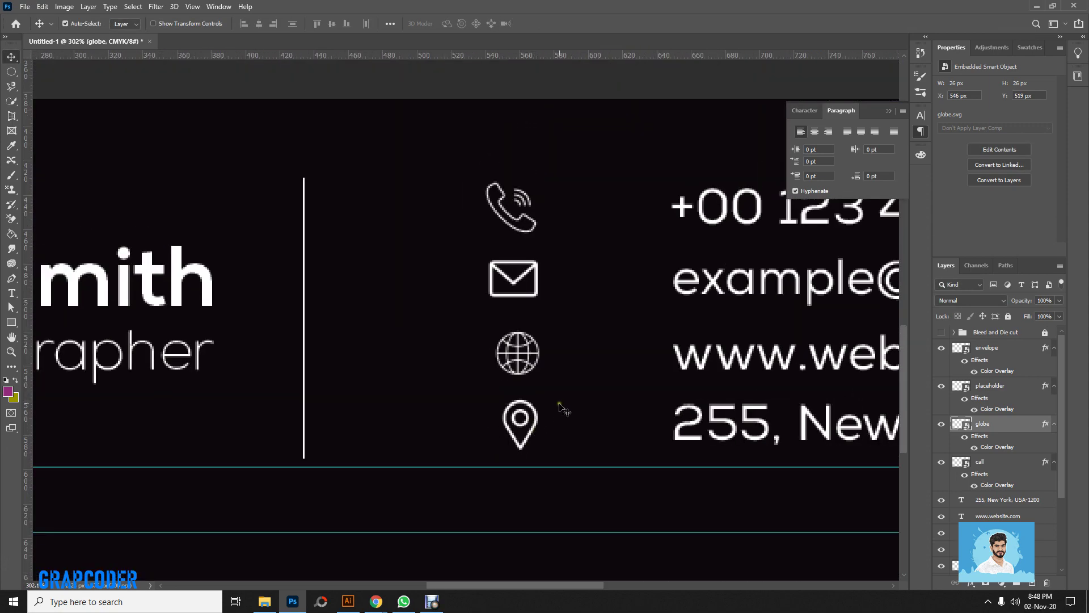
scroll(565, 400, down, 1)
click(579, 383)
scroll(533, 346, up, 2)
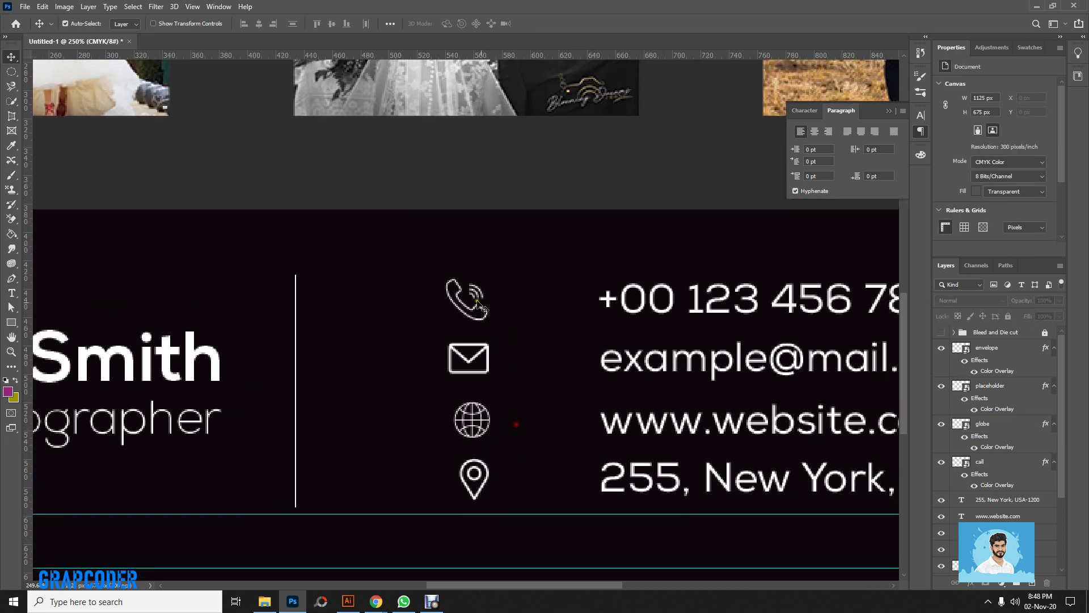
Try aligning the phone and envelope icons with the Align buttons, then undo it
drag(452, 328, 517, 510)
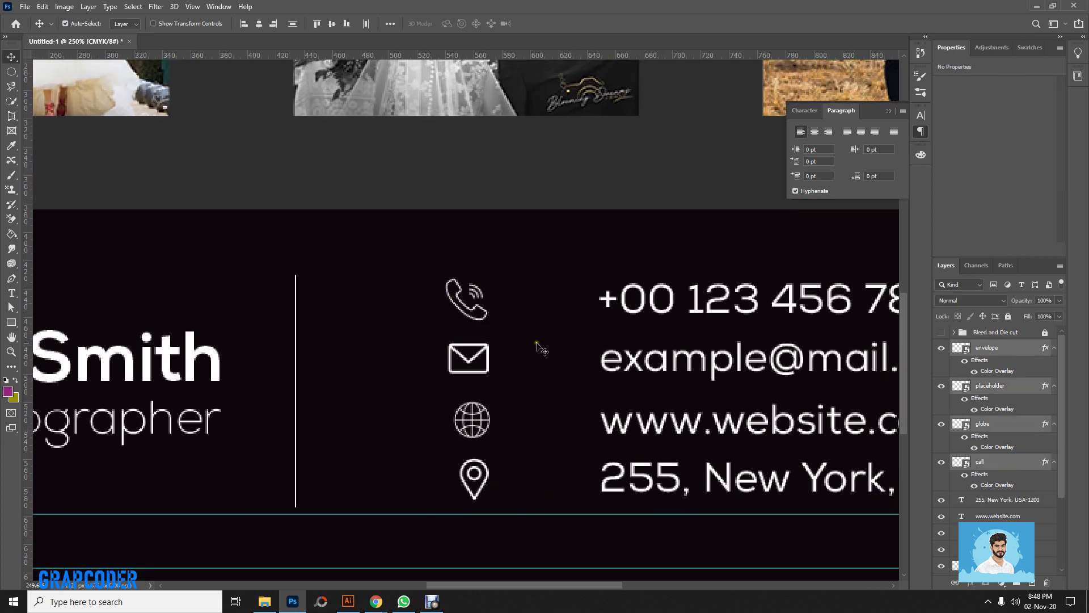
drag(410, 268, 681, 316)
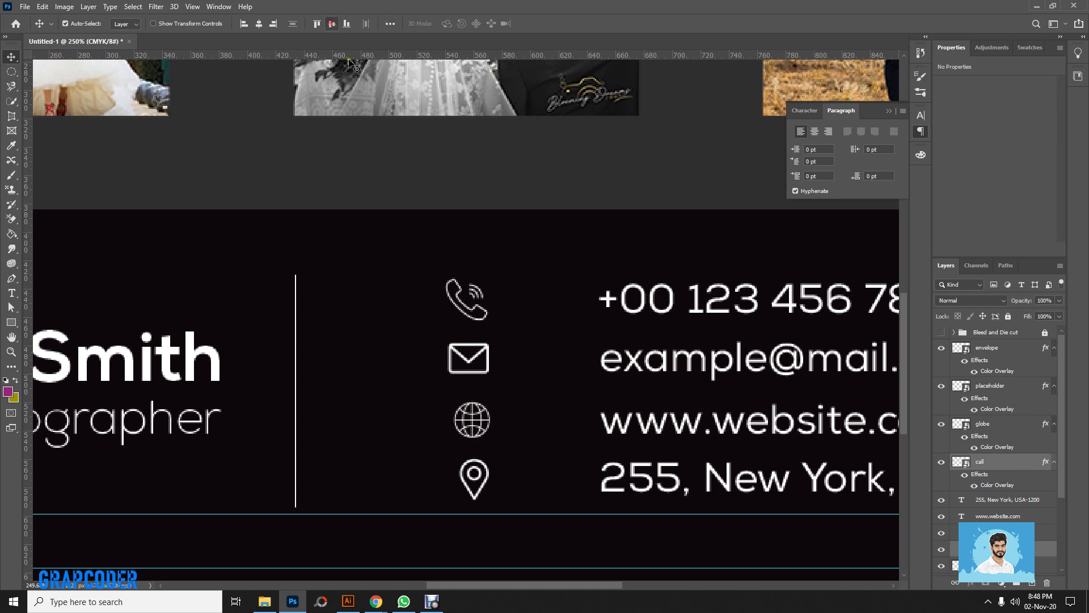
drag(420, 323, 647, 383)
click(333, 24)
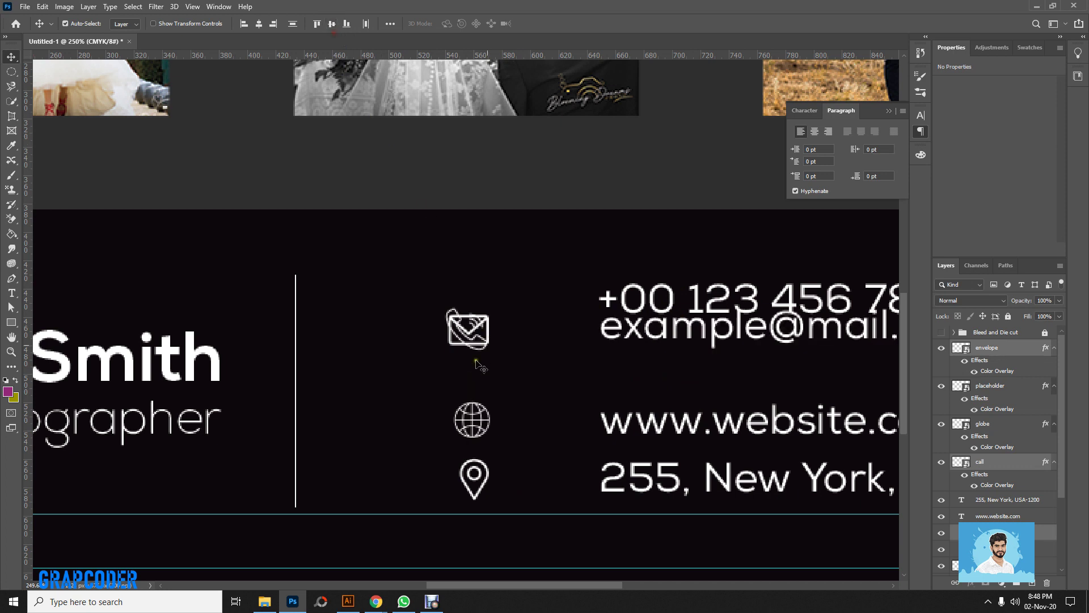
key(ctrl+z)
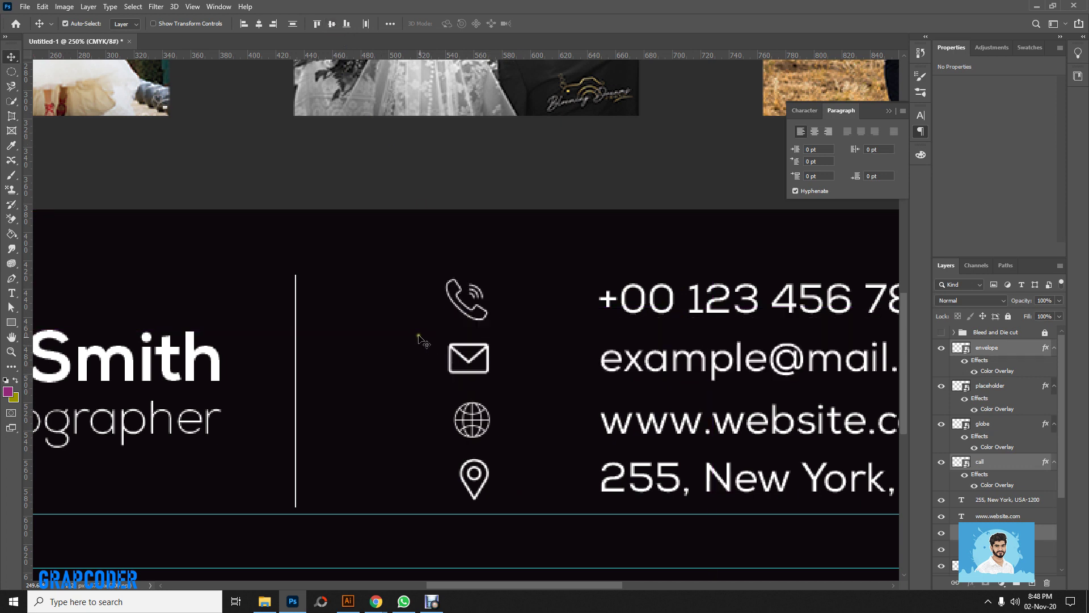
click(420, 329)
Nudge the envelope icon down with the arrow key and check the other icon rows
drag(408, 256, 649, 315)
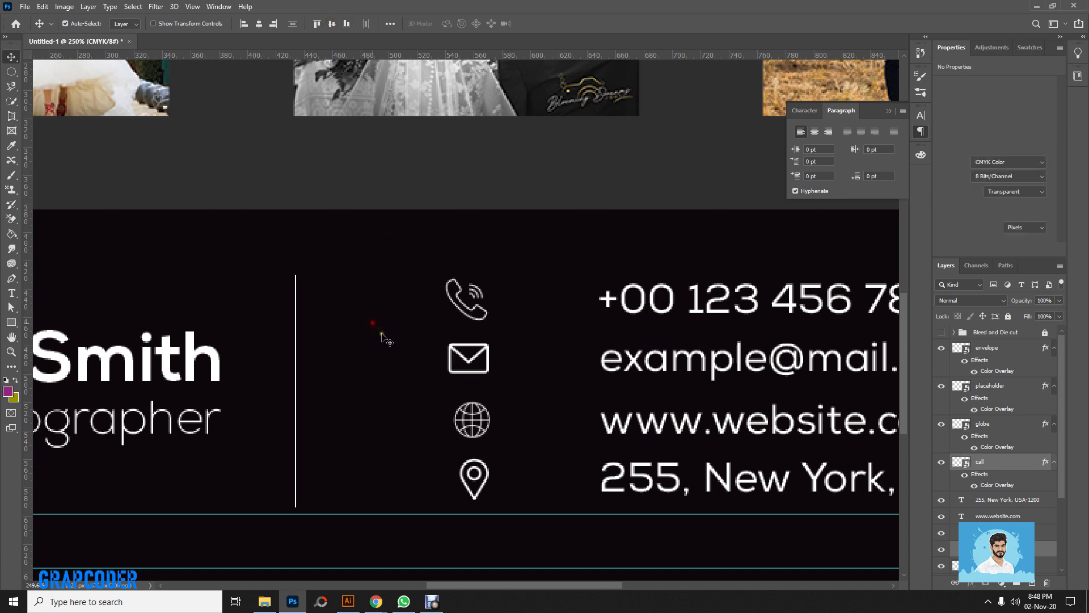
drag(394, 335, 624, 359)
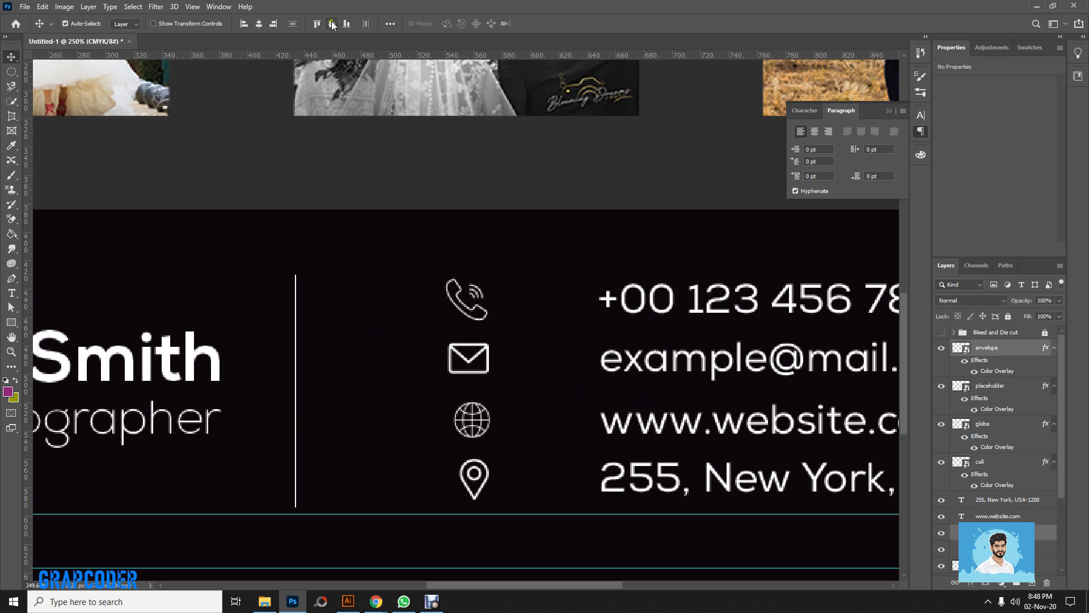
key(Down)
key(Down)
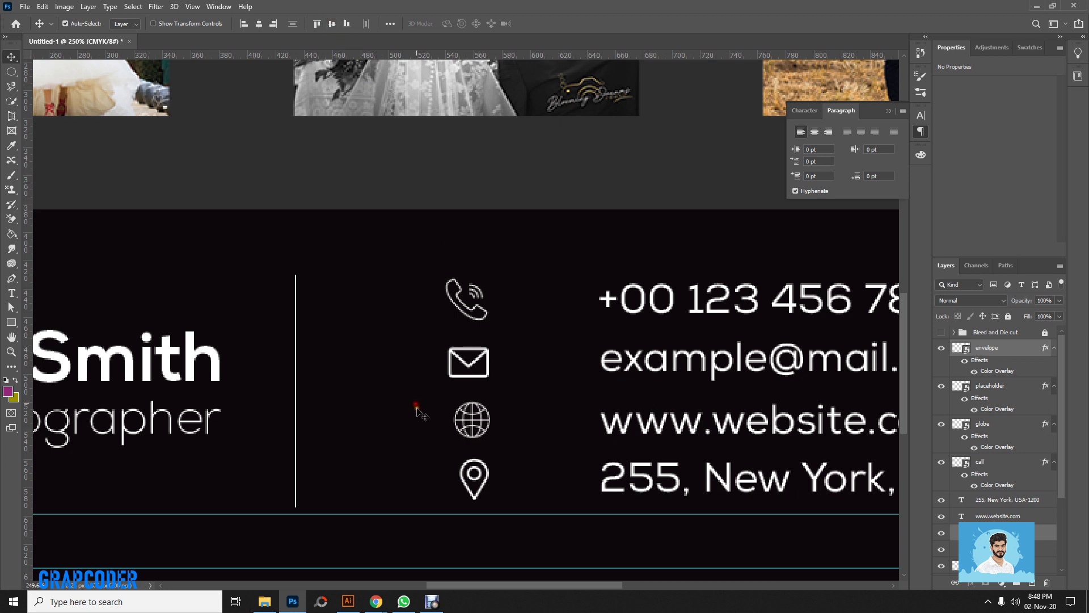
drag(419, 400, 670, 446)
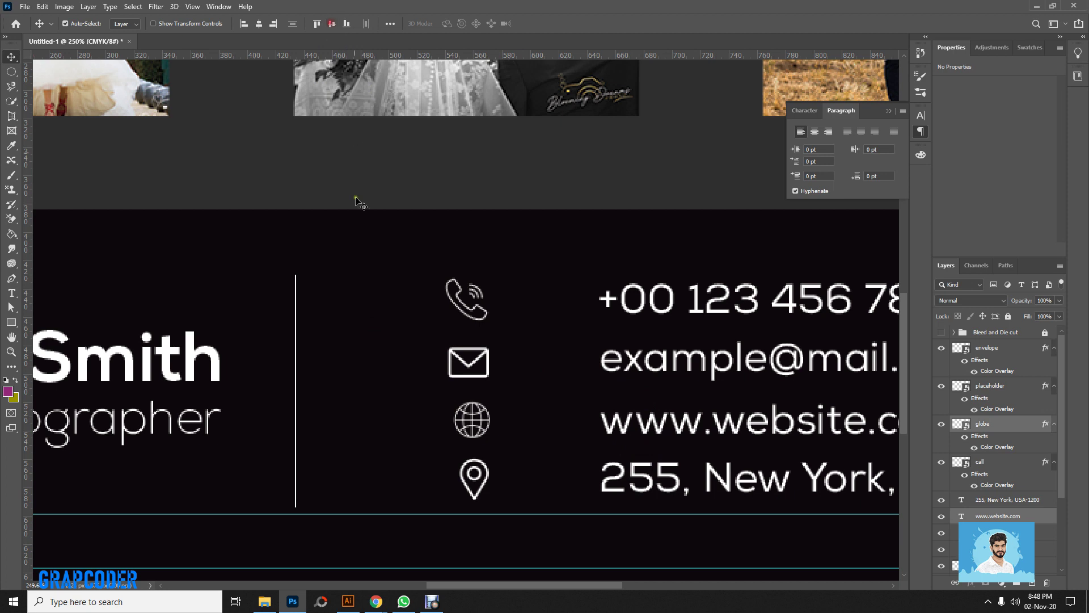
drag(411, 457, 640, 505)
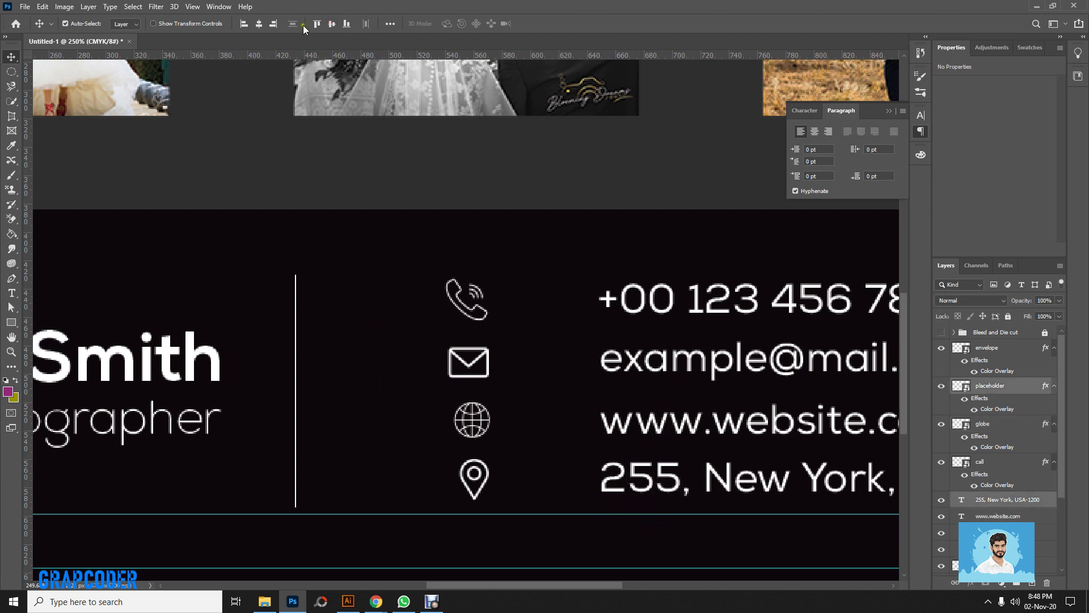
click(374, 287)
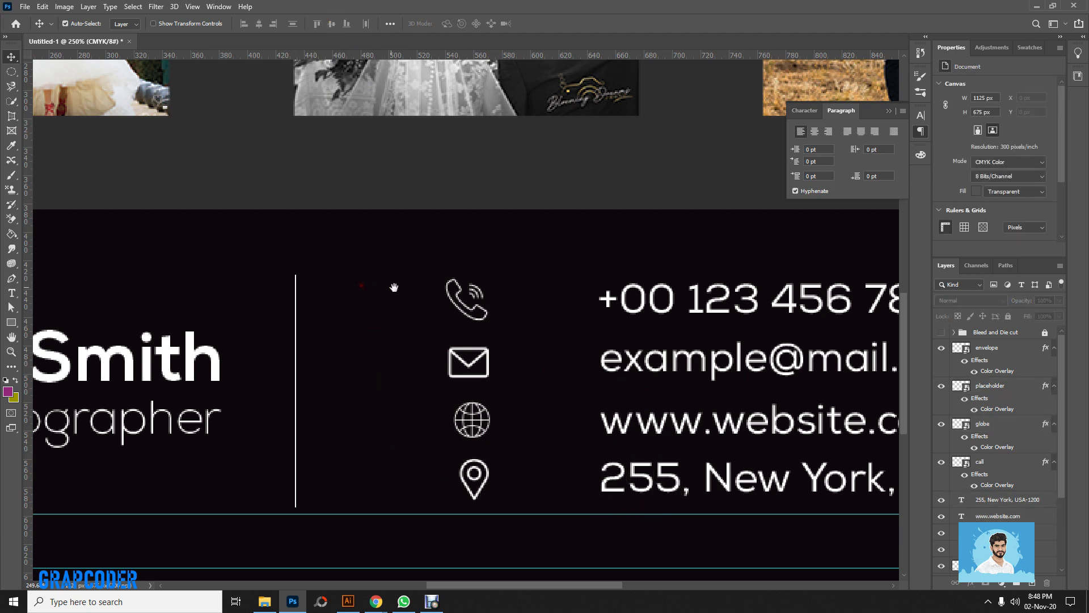
drag(395, 285, 304, 279)
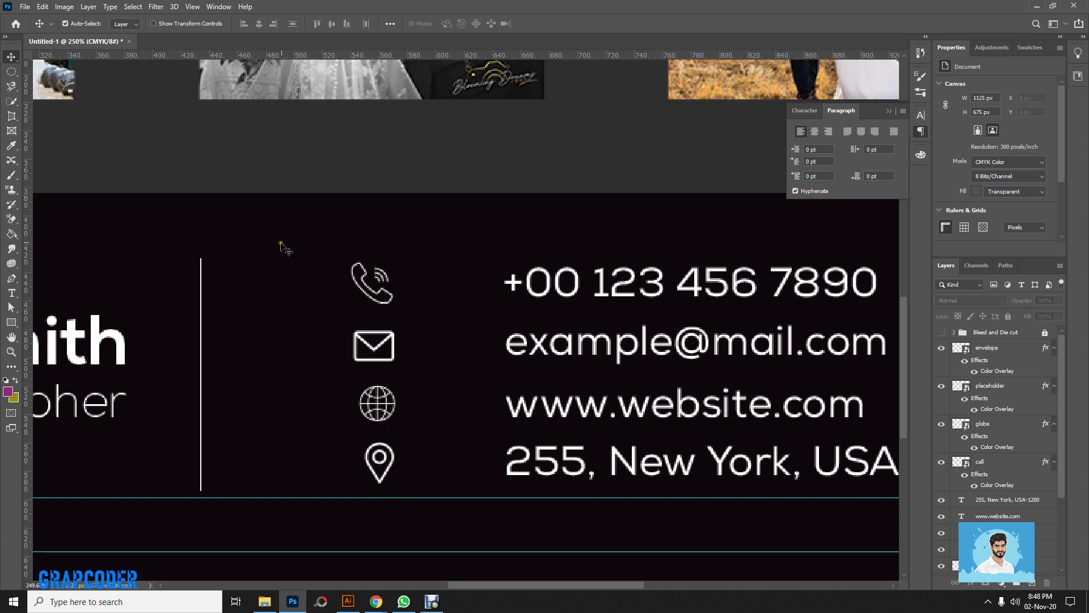
drag(279, 242, 575, 310)
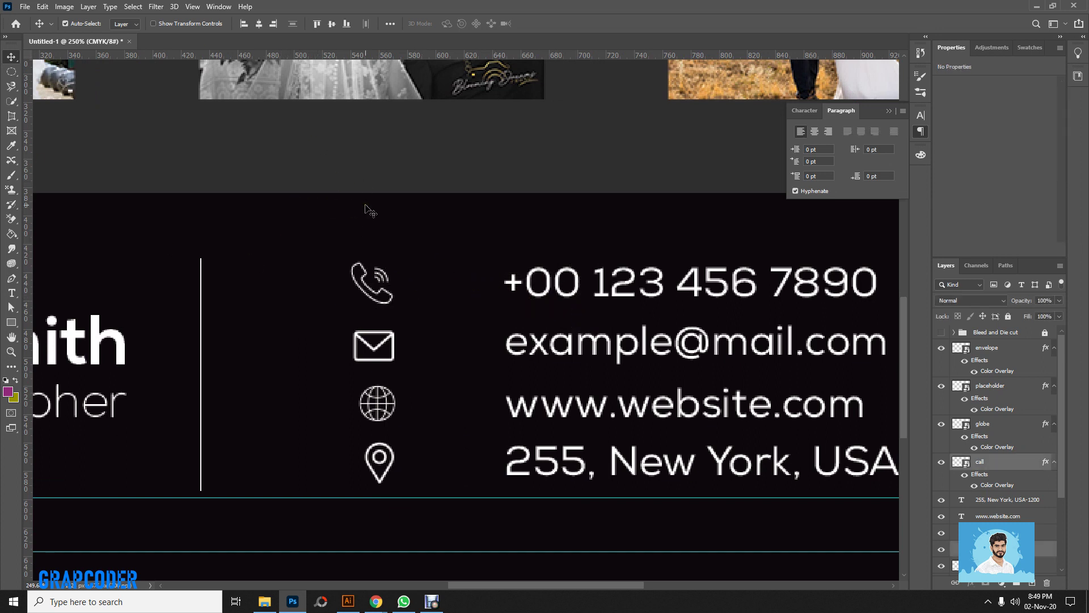
Group the phone icon and number as Phone and rename its call icon layer
drag(296, 253, 601, 305)
key(ctrl+g)
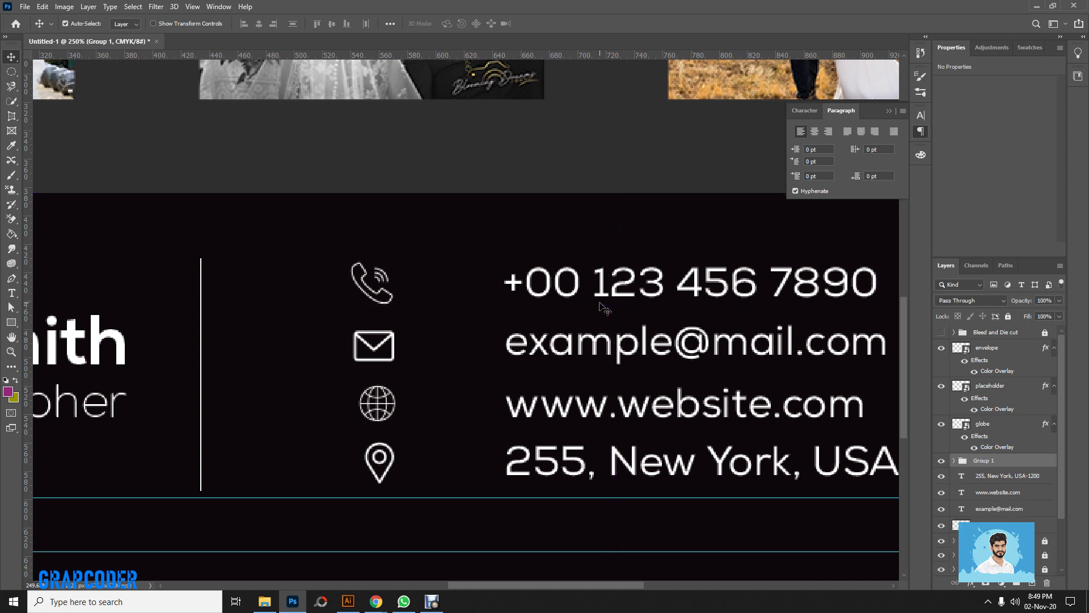
double_click(988, 461)
text(Phone)
key(Return)
click(953, 461)
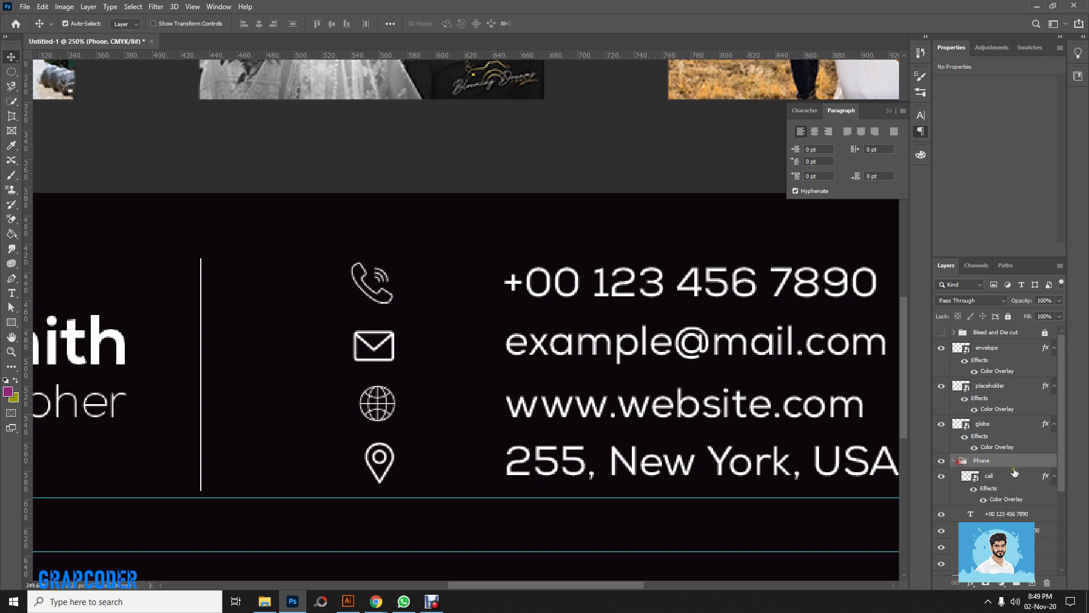
click(987, 479)
double_click(989, 477)
text(Icon)
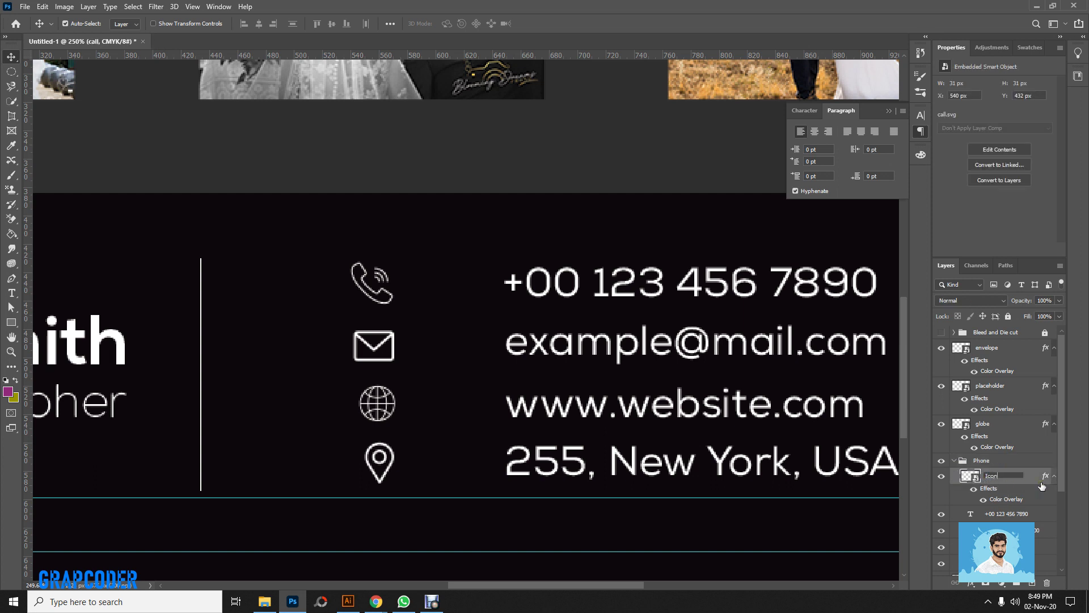
click(1013, 437)
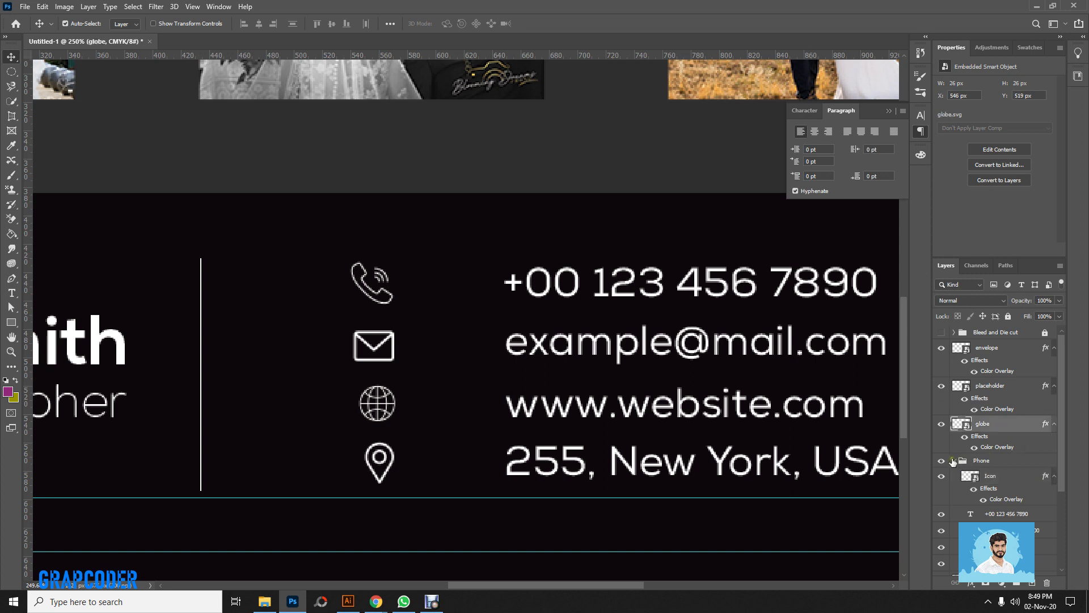
click(954, 461)
Group the envelope and email text as Mail and rename the envelope layer Icon
drag(323, 333, 603, 361)
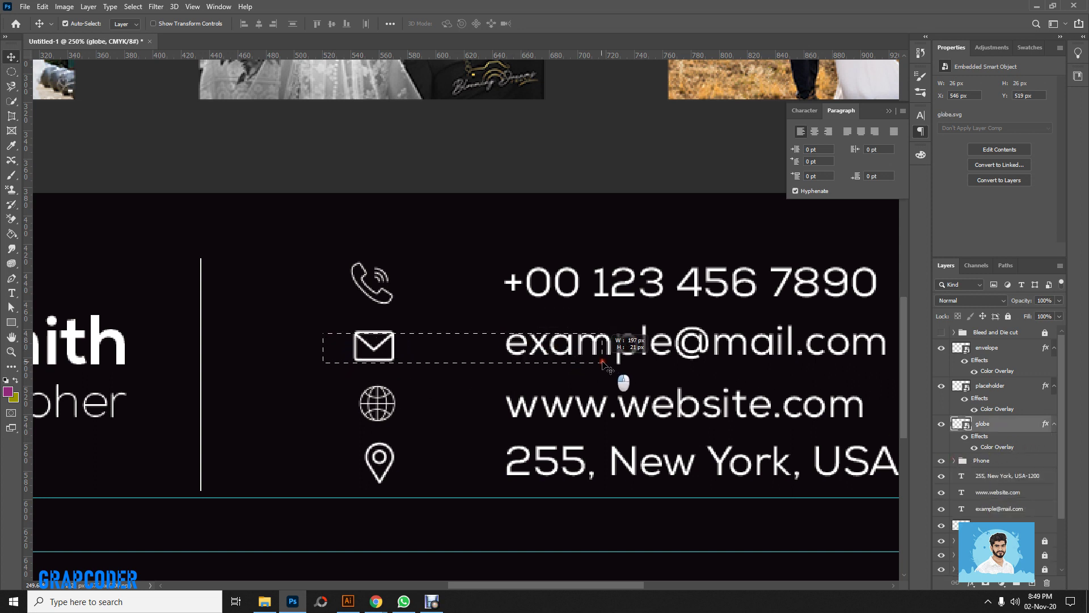
key(ctrl+g)
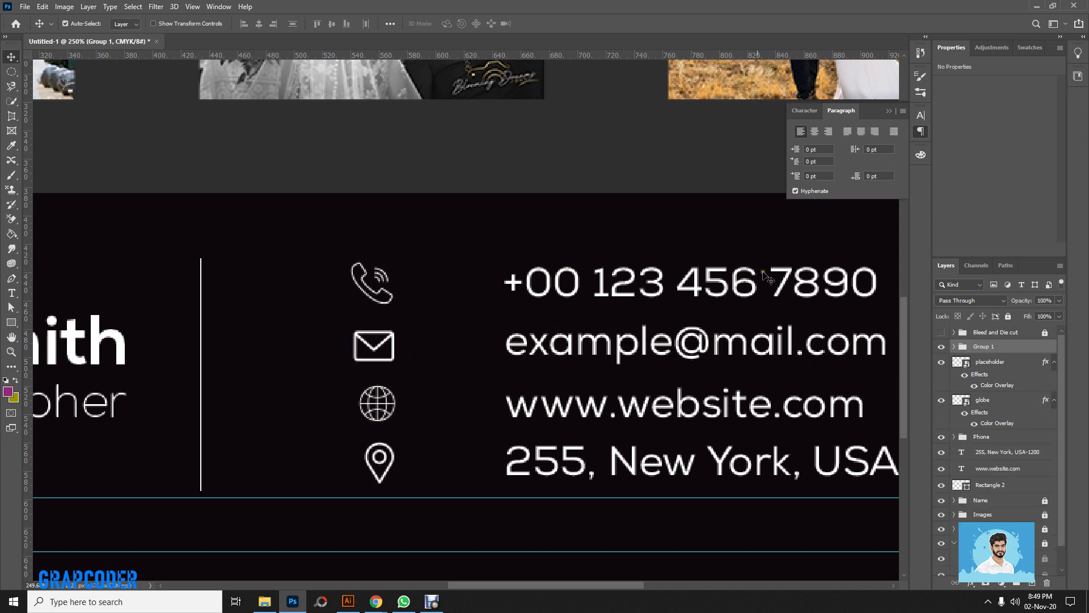
double_click(983, 347)
text(Mail)
click(1053, 365)
click(954, 346)
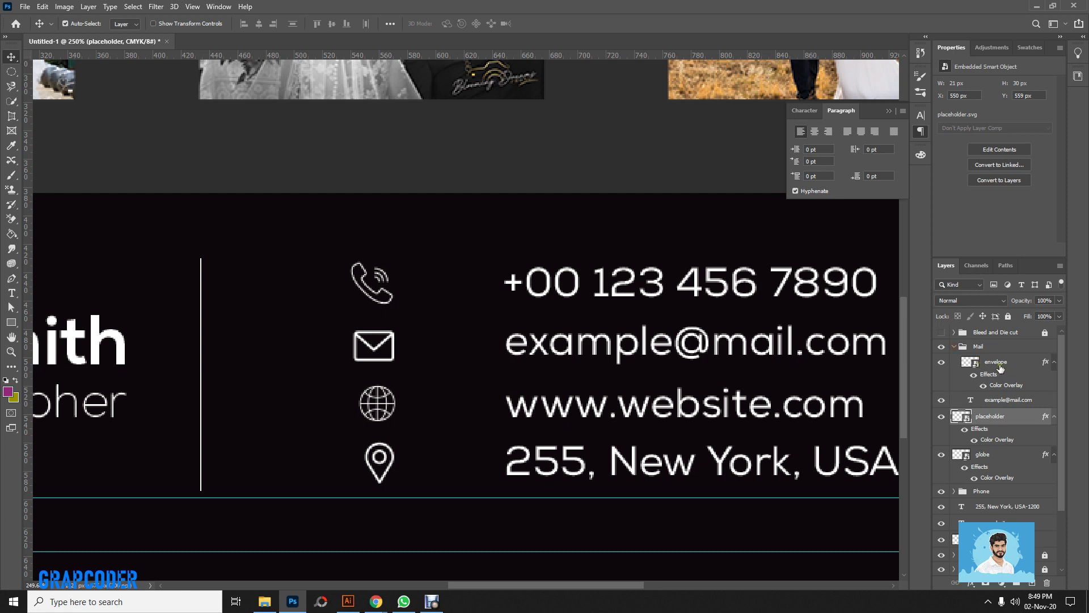
click(1000, 366)
double_click(1013, 368)
text(Icon)
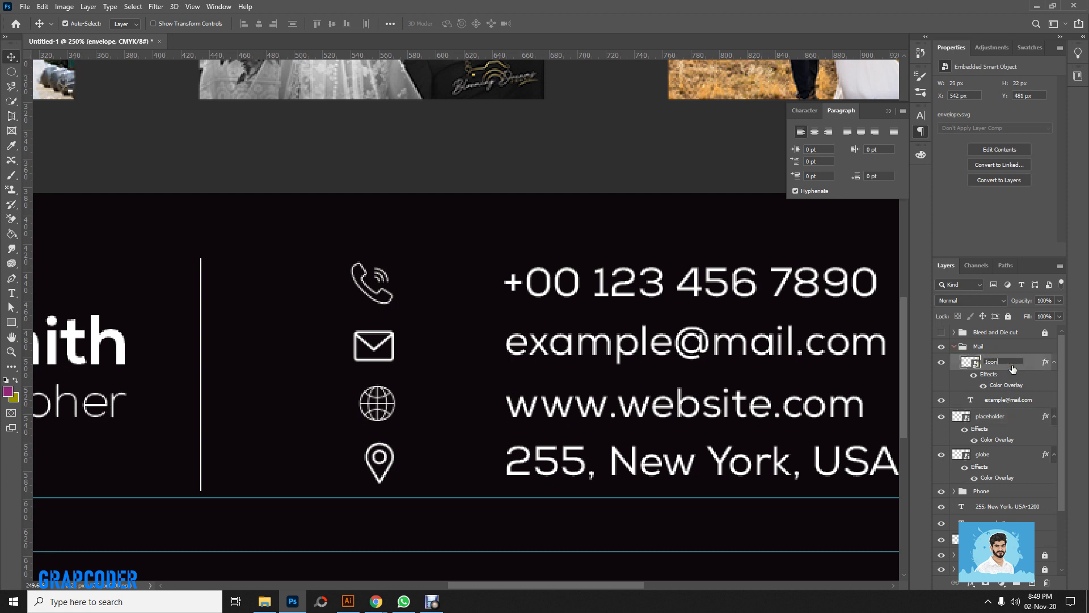
key(Return)
click(1005, 400)
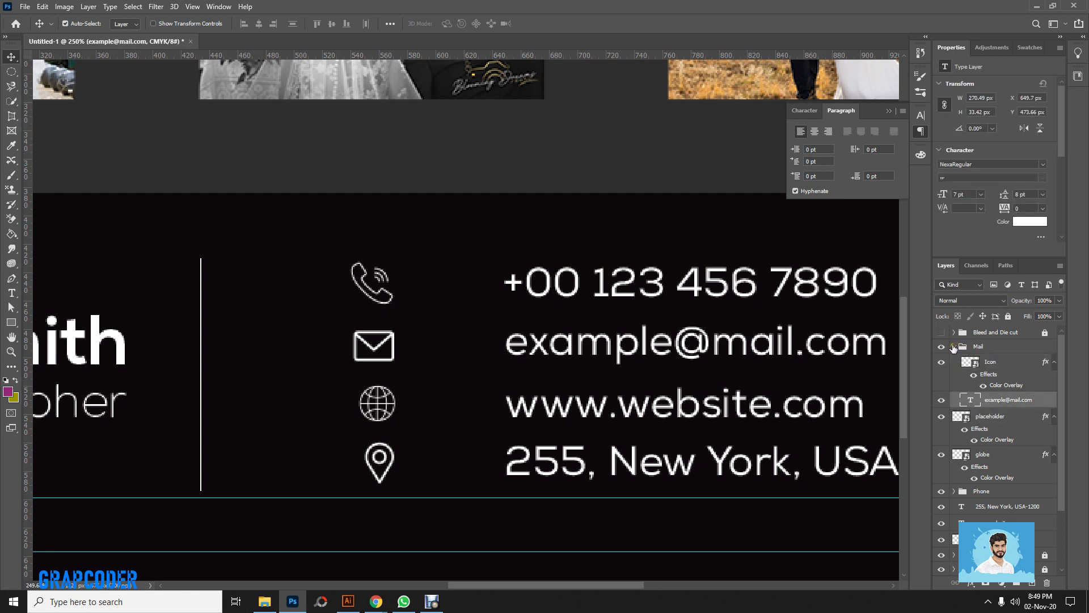
click(954, 346)
Group globe and website text as Web, rename the globe layer Icon, then group pin with address
drag(279, 390, 564, 417)
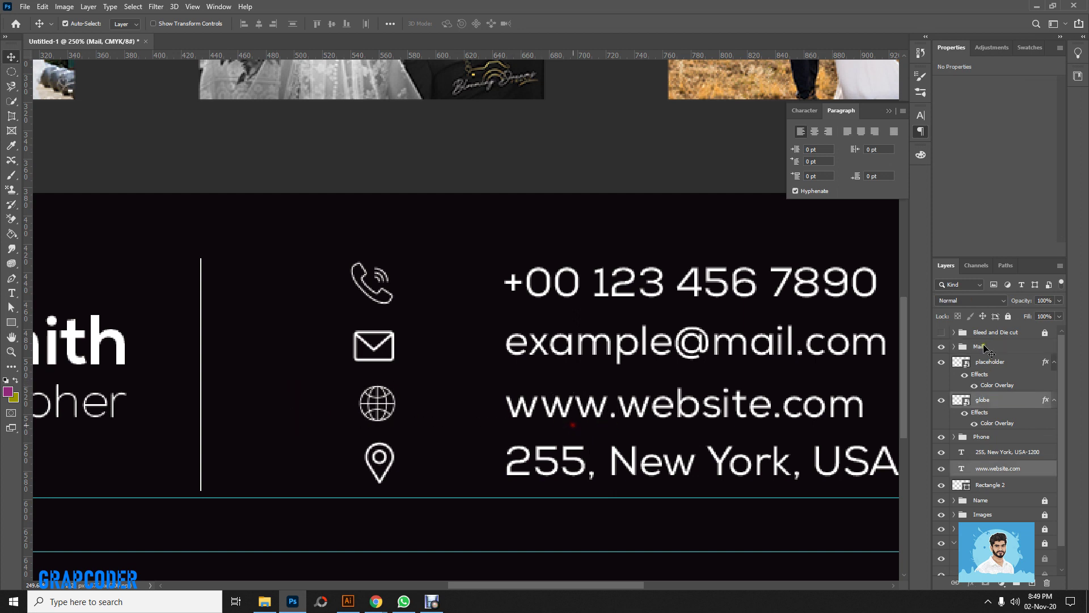
key(ctrl+g)
double_click(989, 398)
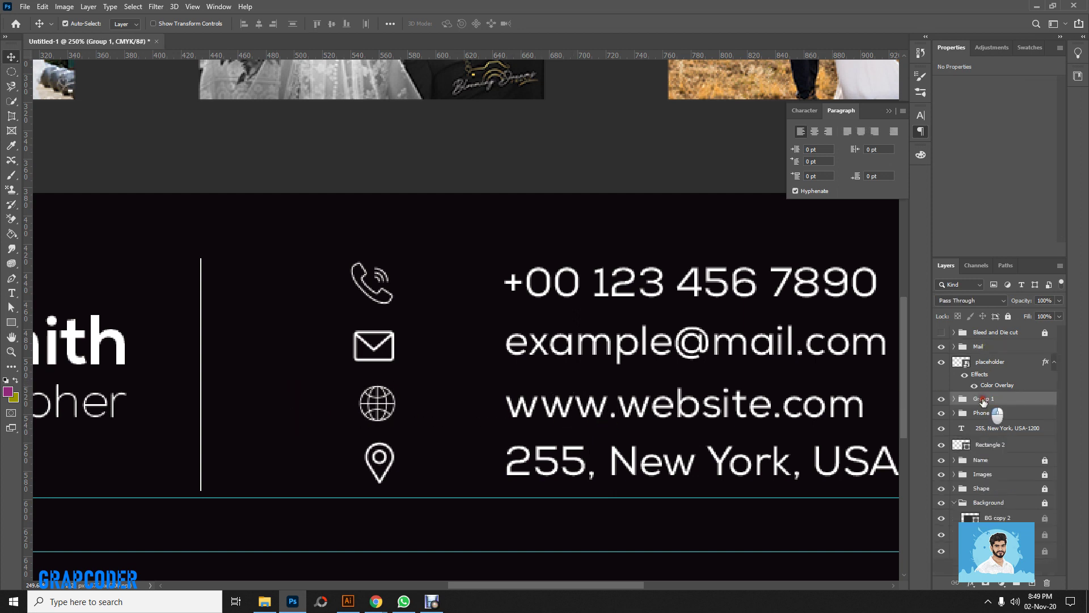
text(Web)
key(Return)
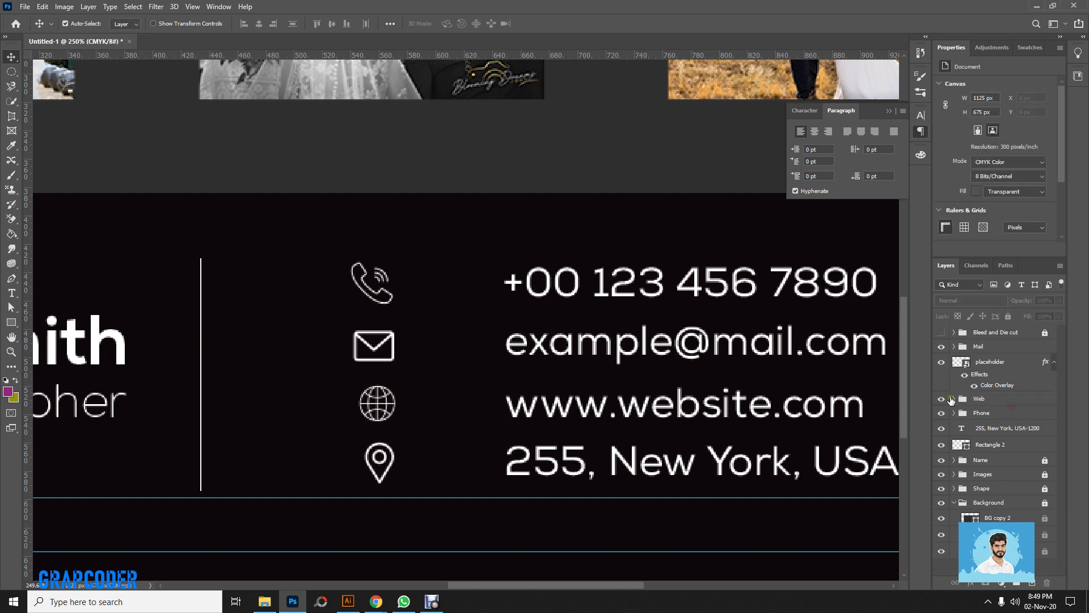
click(955, 399)
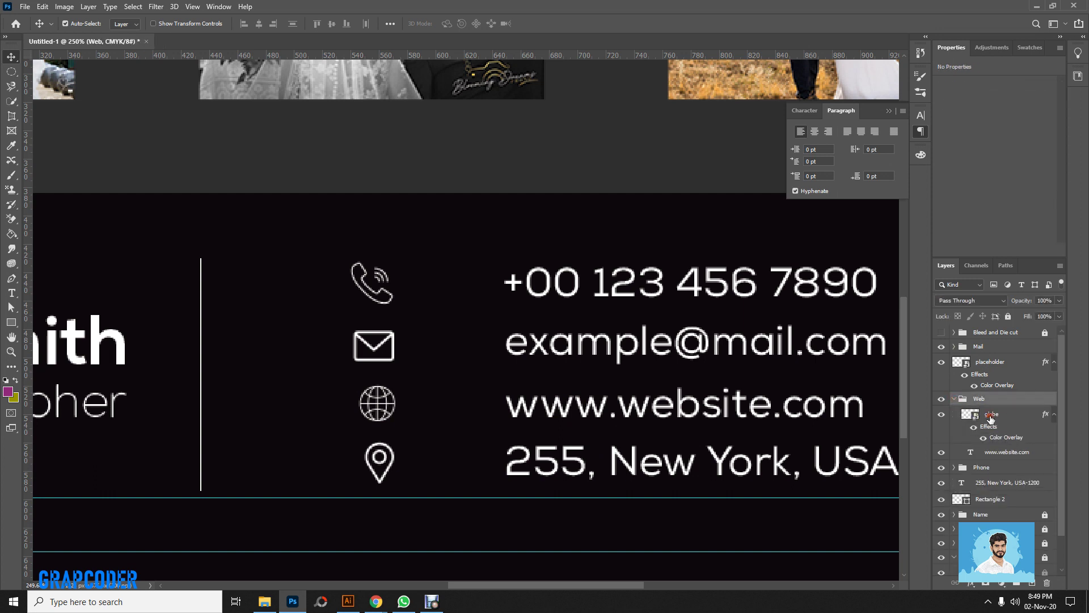
double_click(994, 414)
text(Icon)
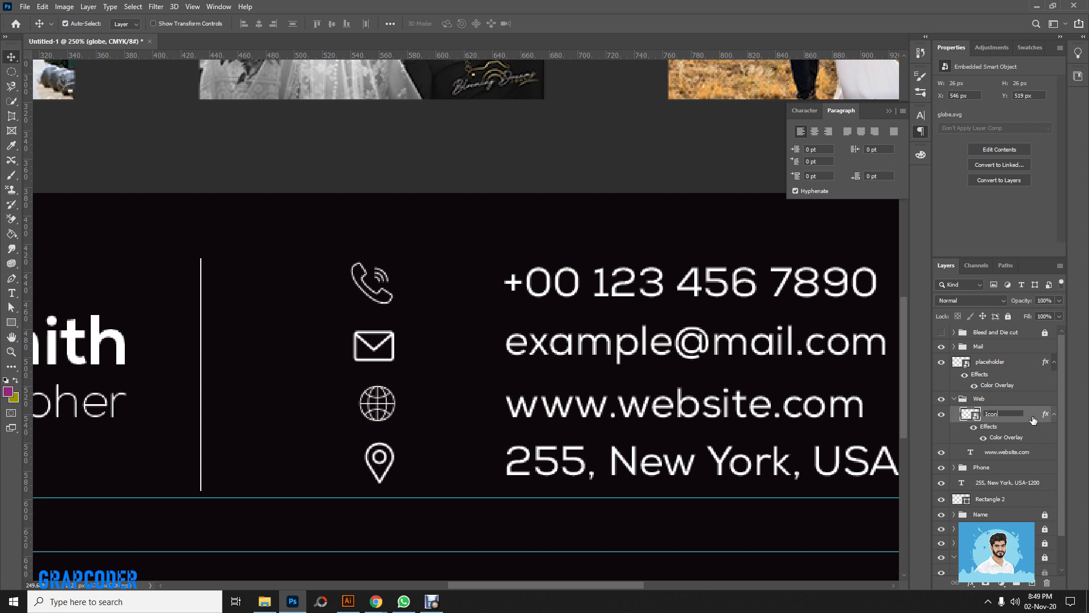
click(1029, 433)
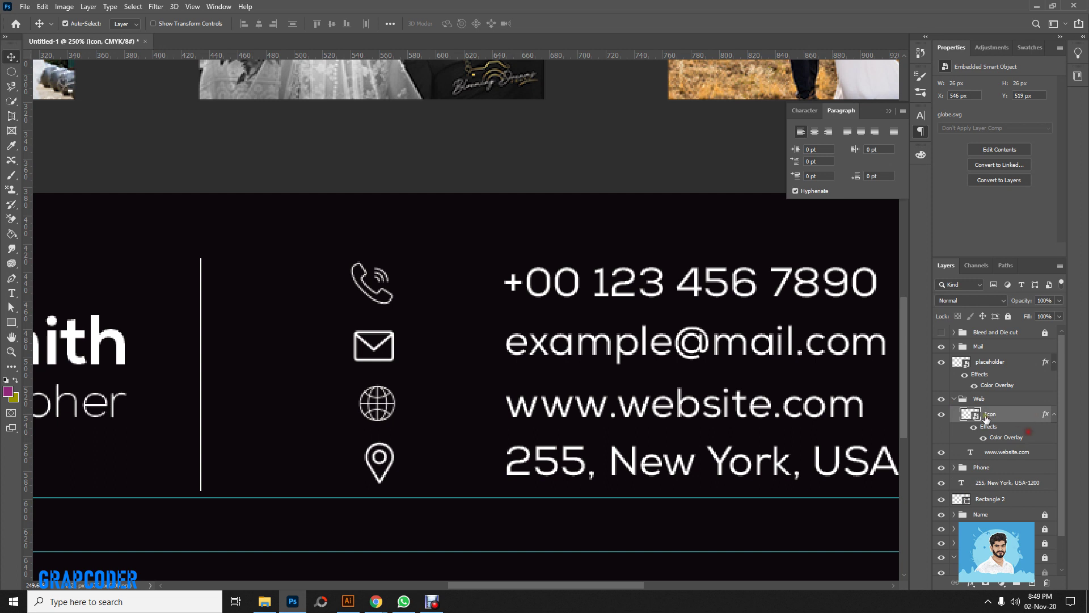
click(955, 400)
drag(335, 445, 595, 505)
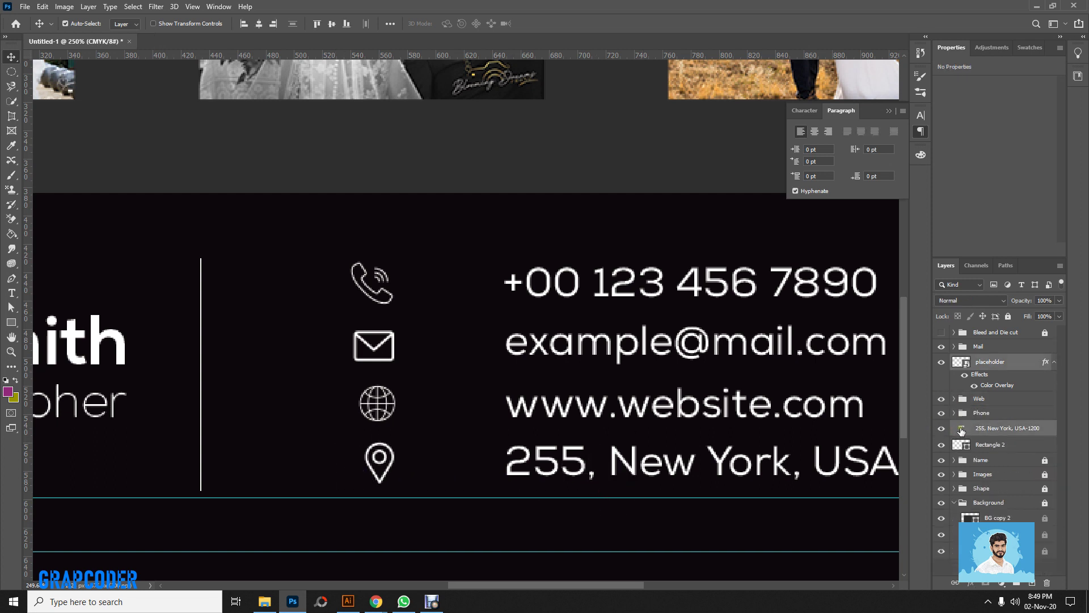
key(ctrl+g)
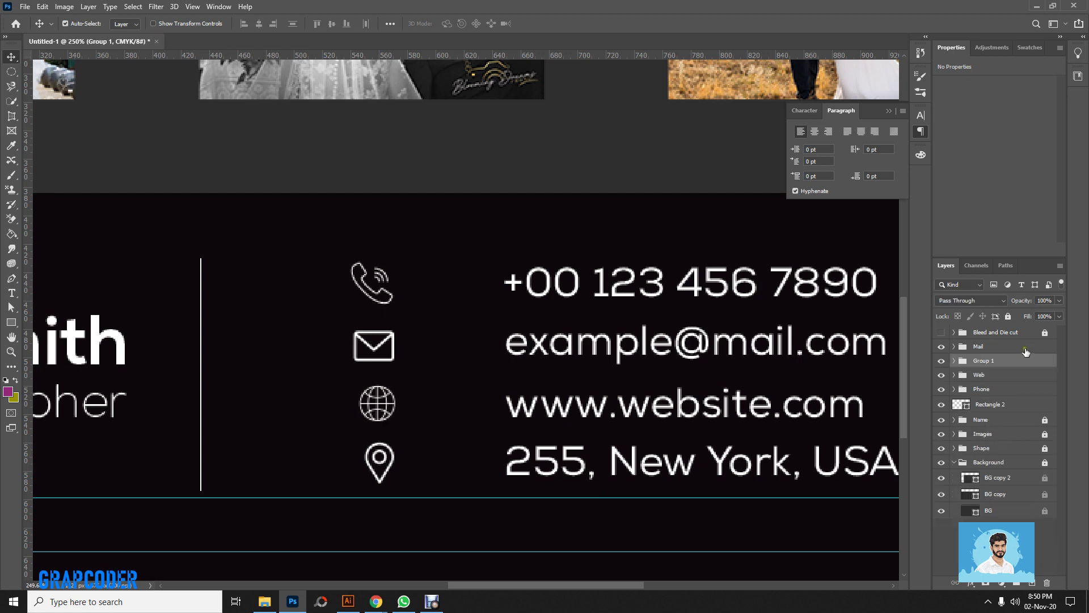
Name the new group Location and rename its pin placeholder layer Icon
double_click(987, 361)
text(Location)
key(Return)
click(1016, 375)
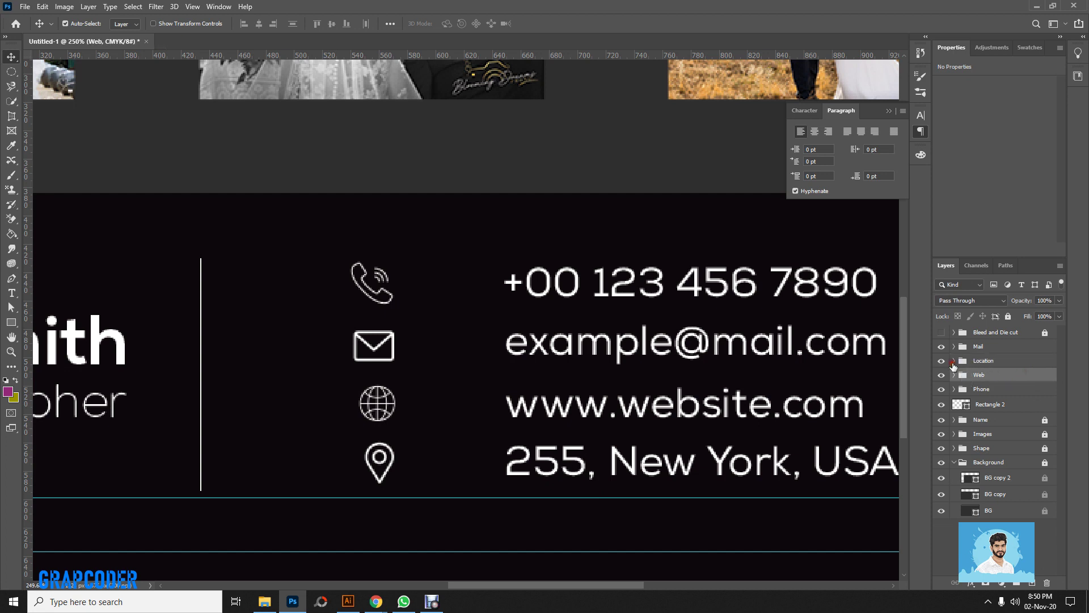
click(953, 361)
double_click(1001, 376)
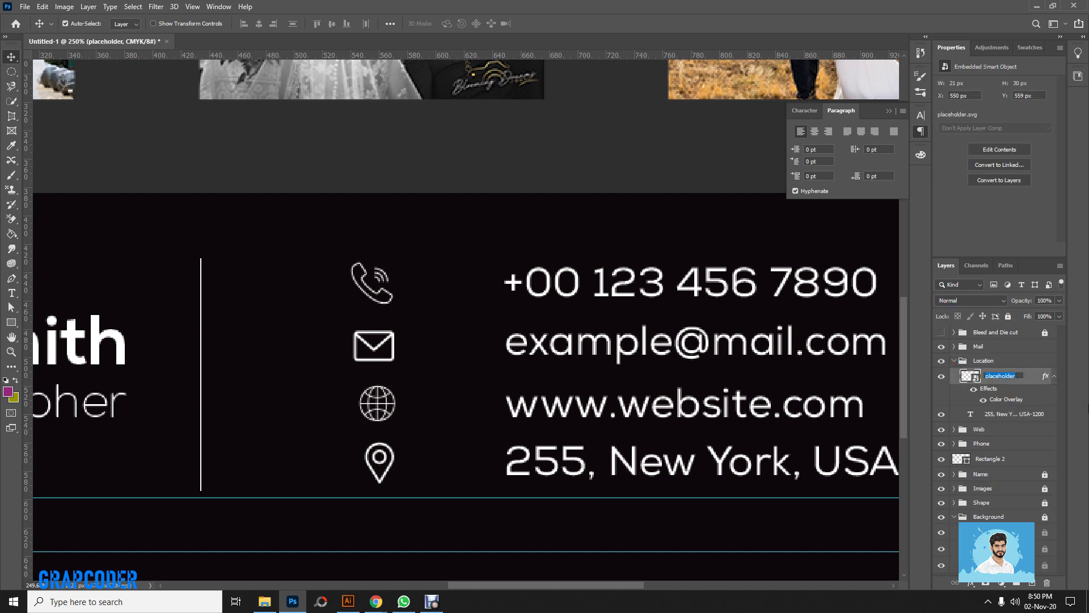
key(BackSpace)
key(Return)
click(983, 399)
Toggle the pin Icon layer's visibility, fit the card in view, and inspect the Location group
click(954, 361)
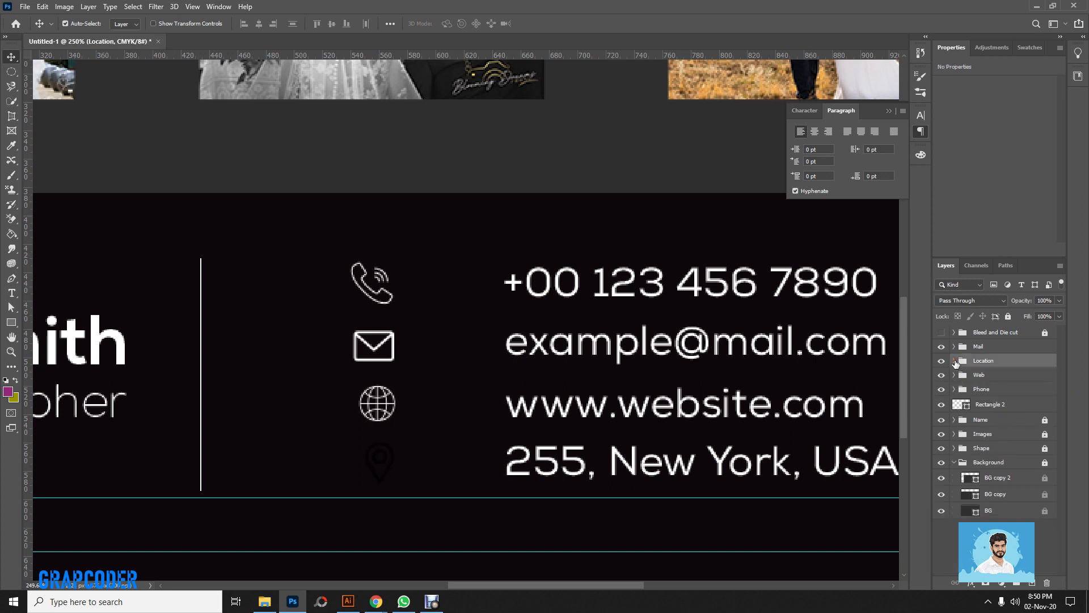
click(953, 361)
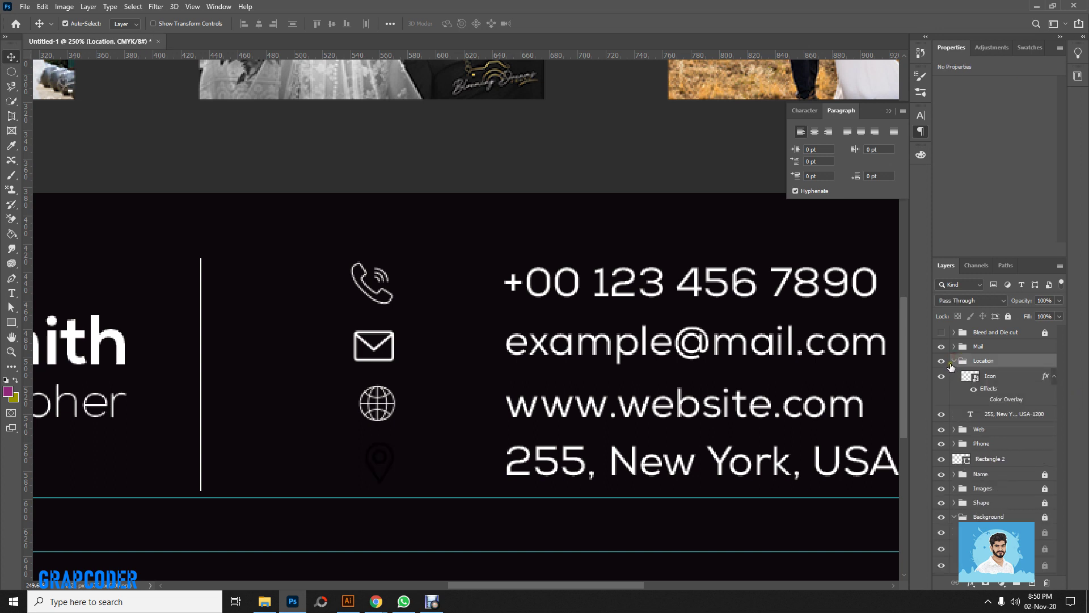
click(941, 378)
click(973, 403)
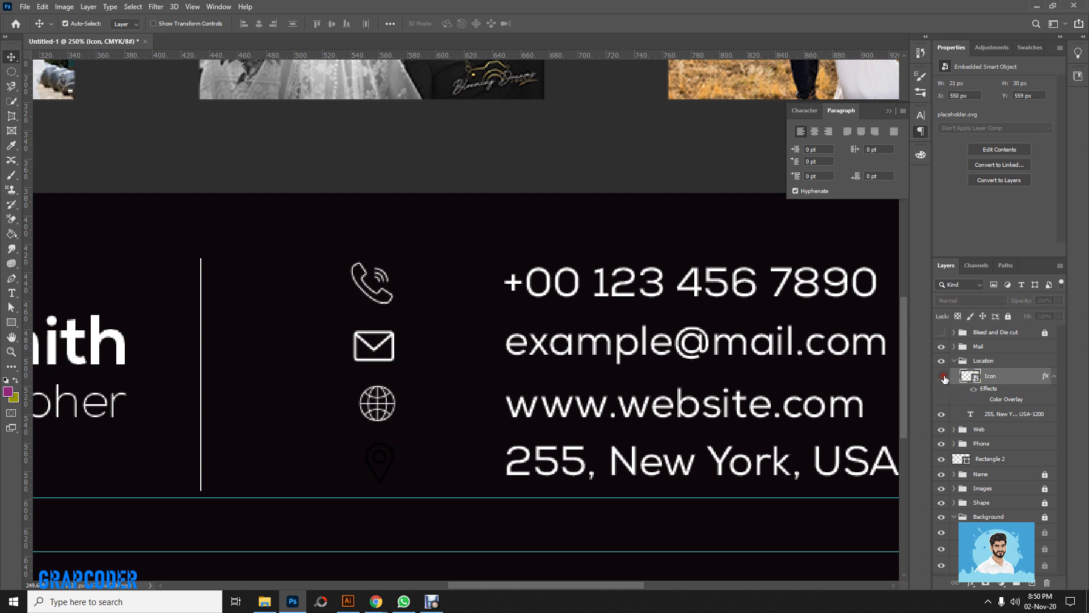
key(ctrl+0)
scroll(525, 452, up, 1)
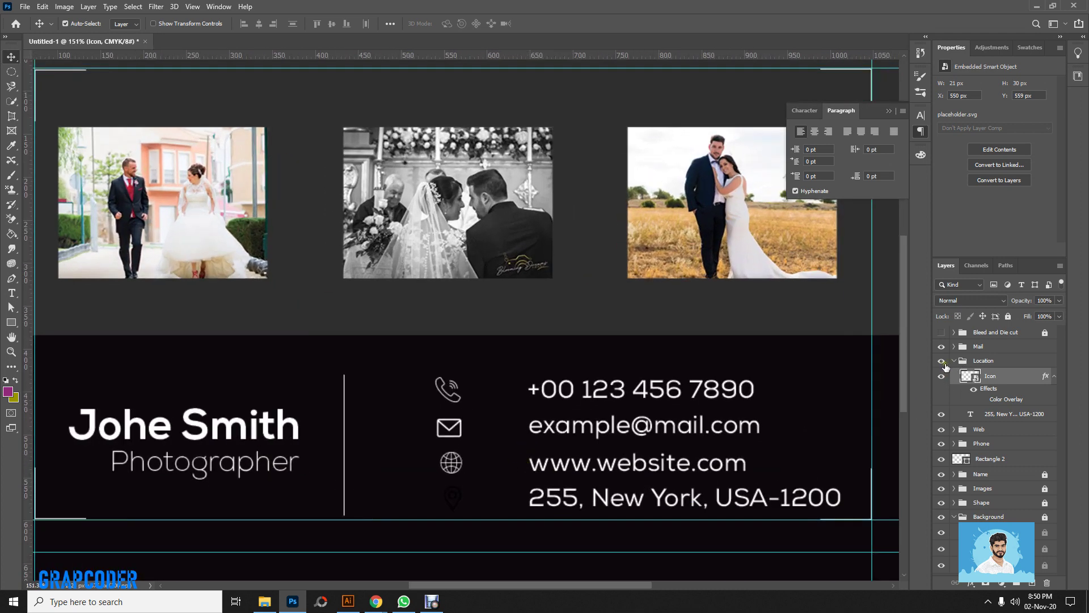
click(941, 363)
click(943, 414)
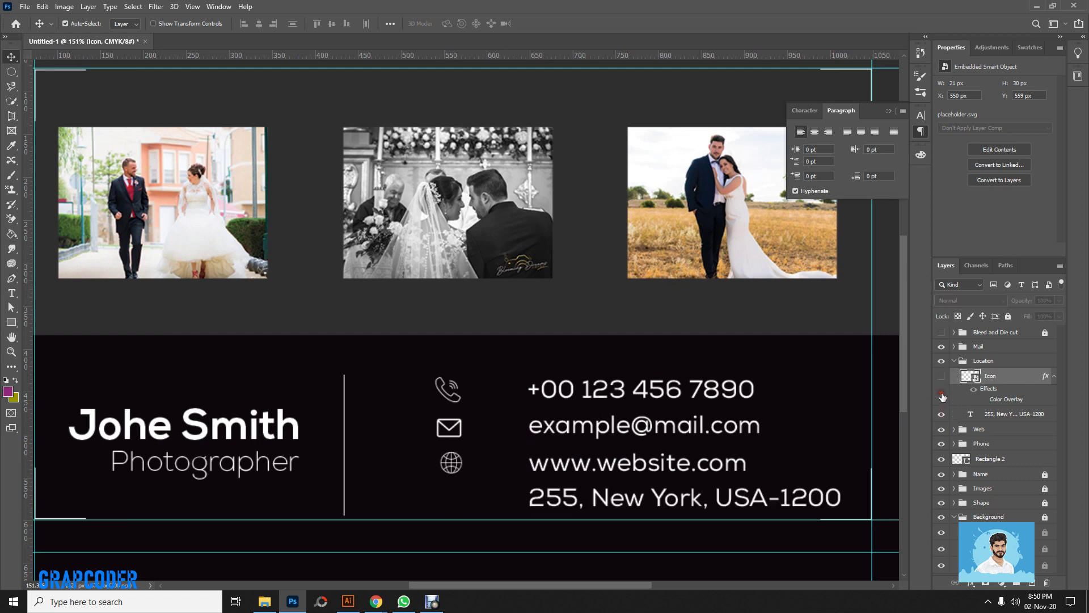
Show the pin Icon layer again and reset its Color Overlay colour to white
click(972, 400)
double_click(998, 400)
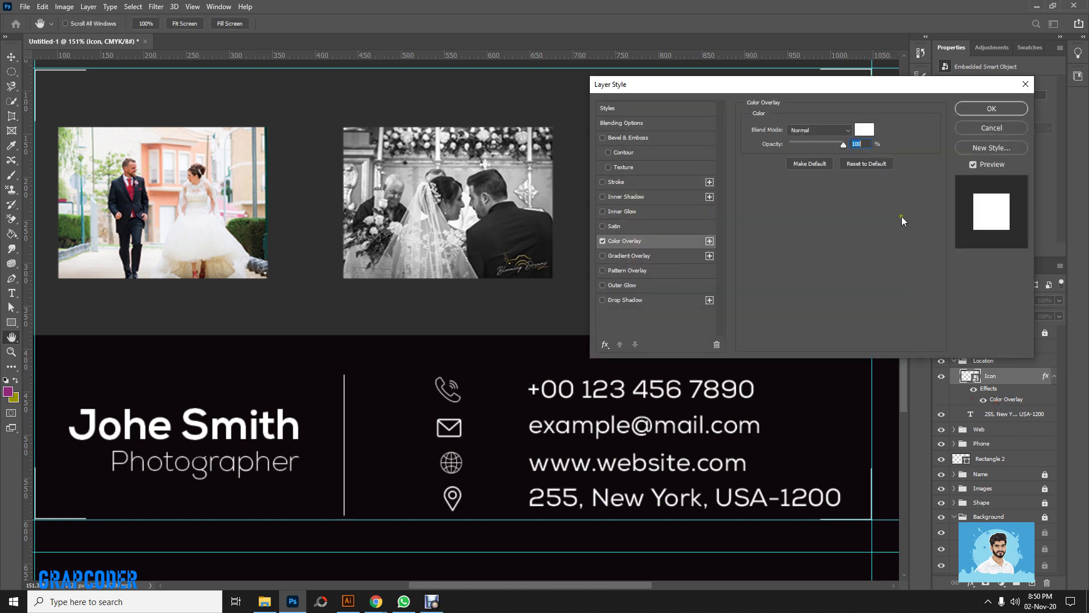
click(865, 130)
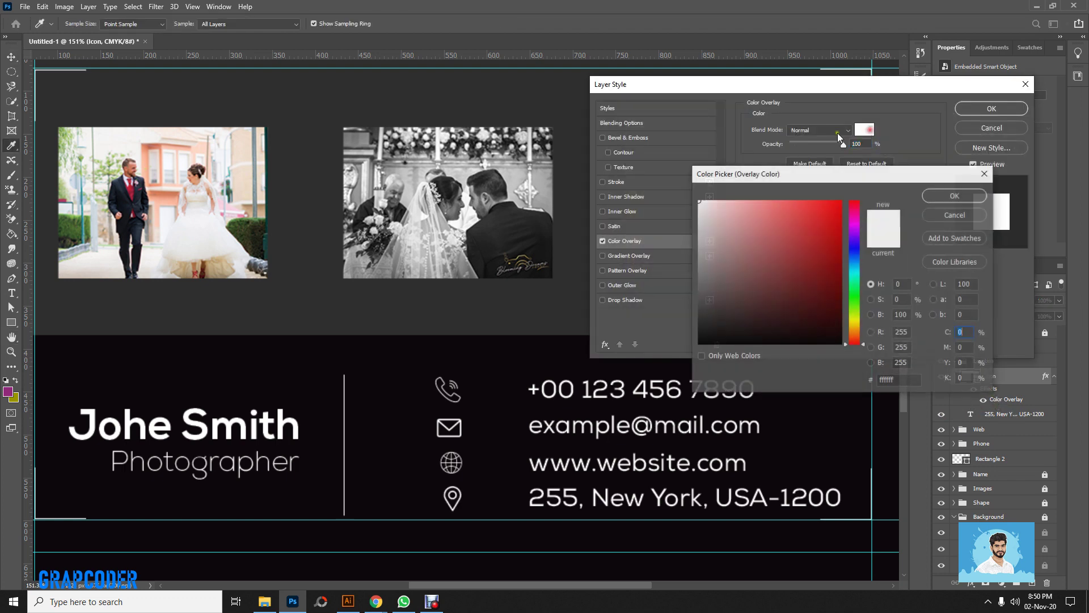
click(965, 198)
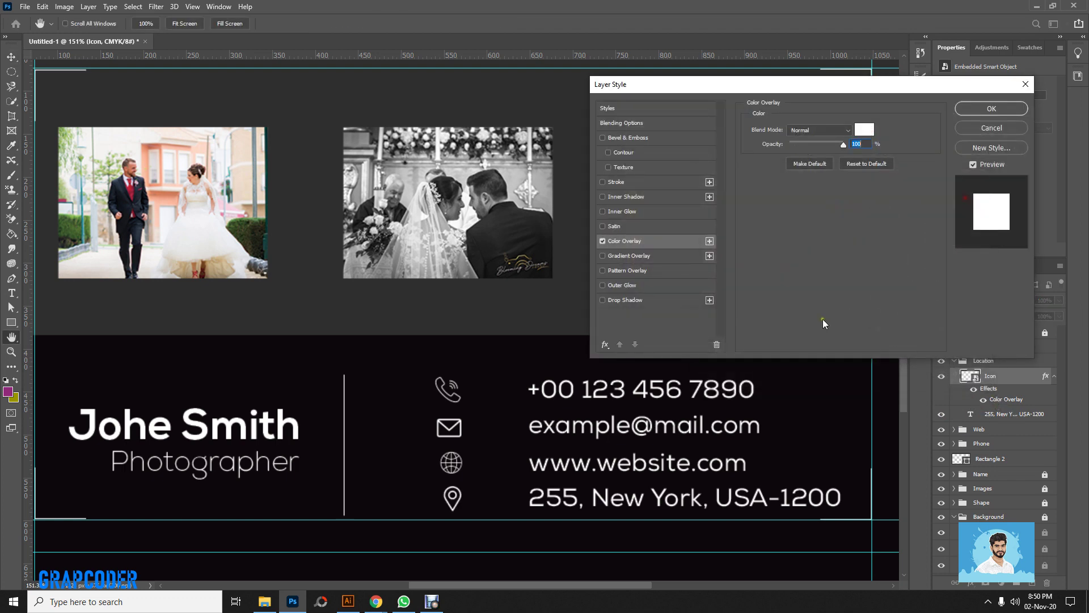
click(974, 111)
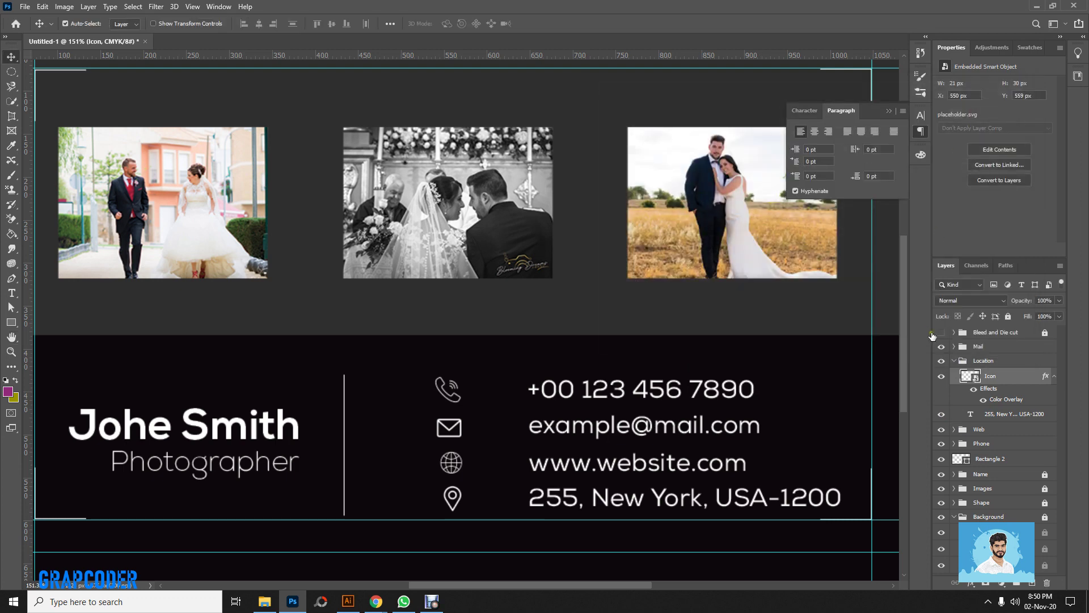
Group the Mail, Location, Web and Phone groups into a new group named 'Contact Info'
click(955, 361)
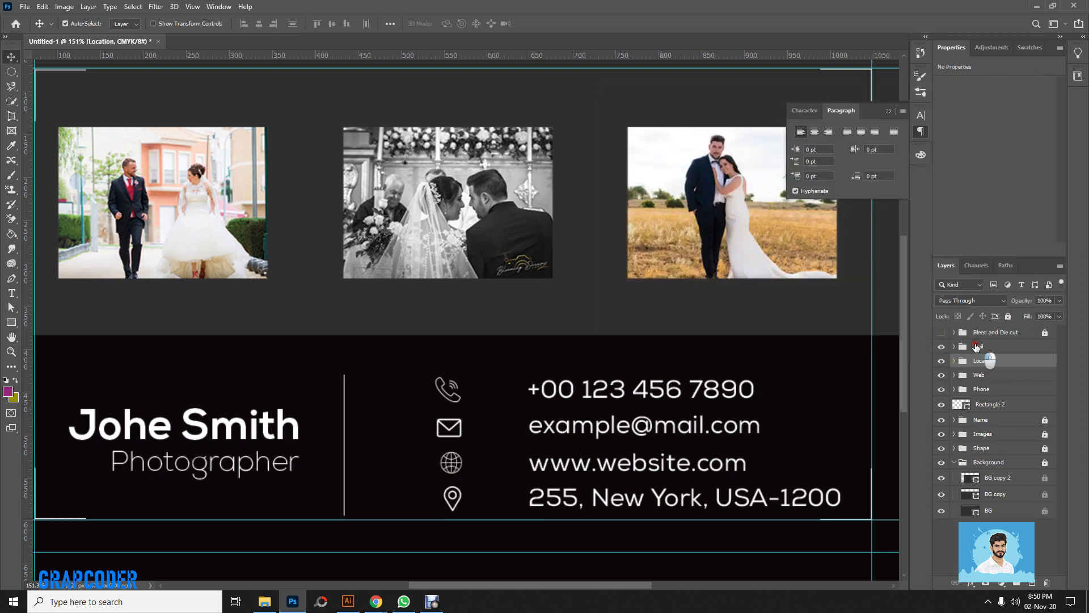
click(977, 346)
shift+click(983, 392)
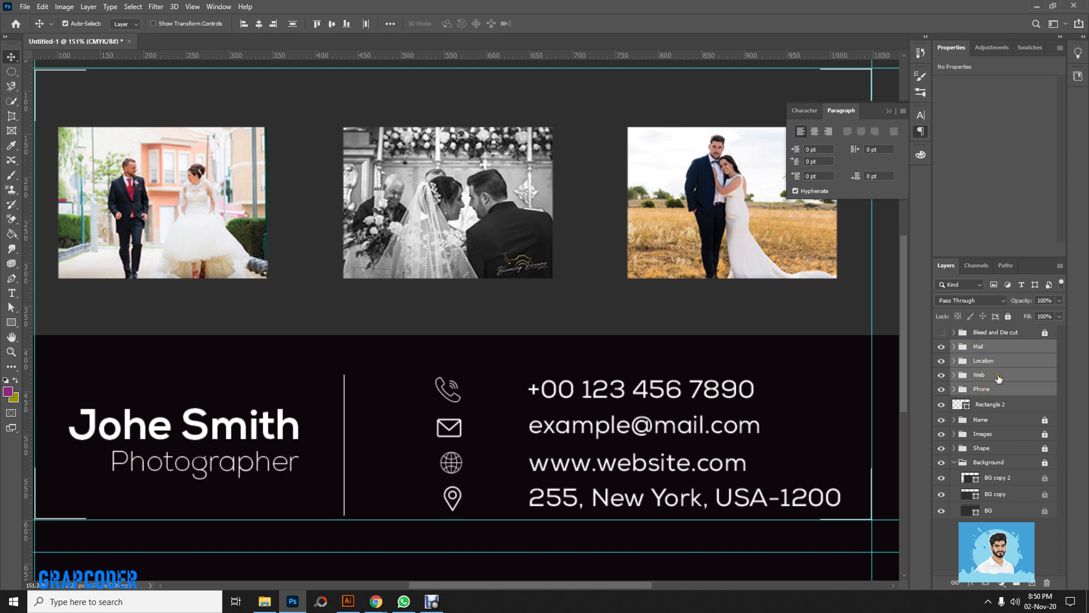
key(ctrl+g)
double_click(982, 347)
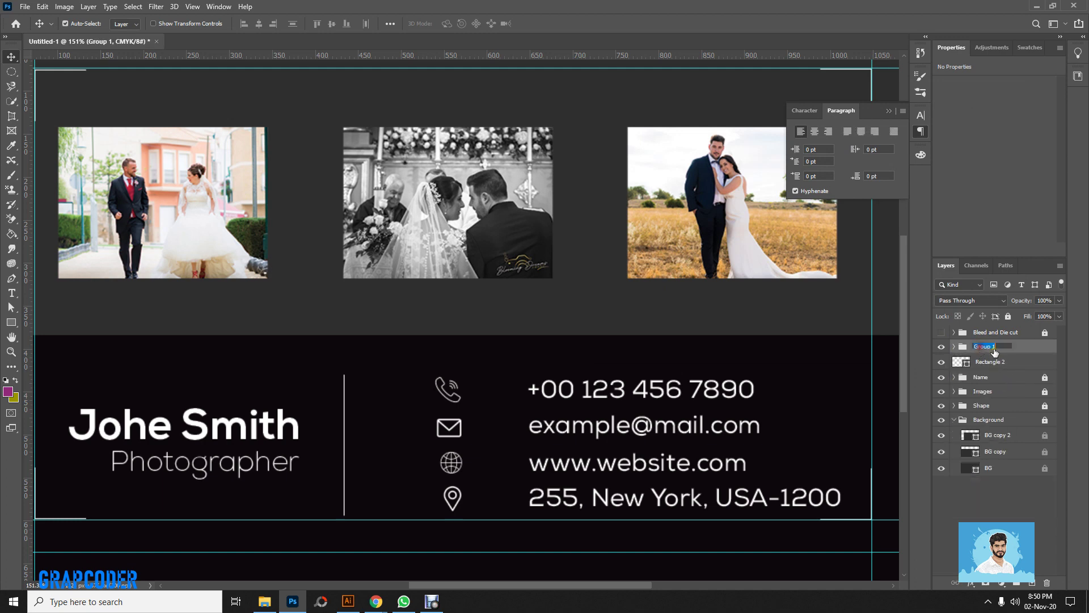
text(Contact Info)
click(985, 384)
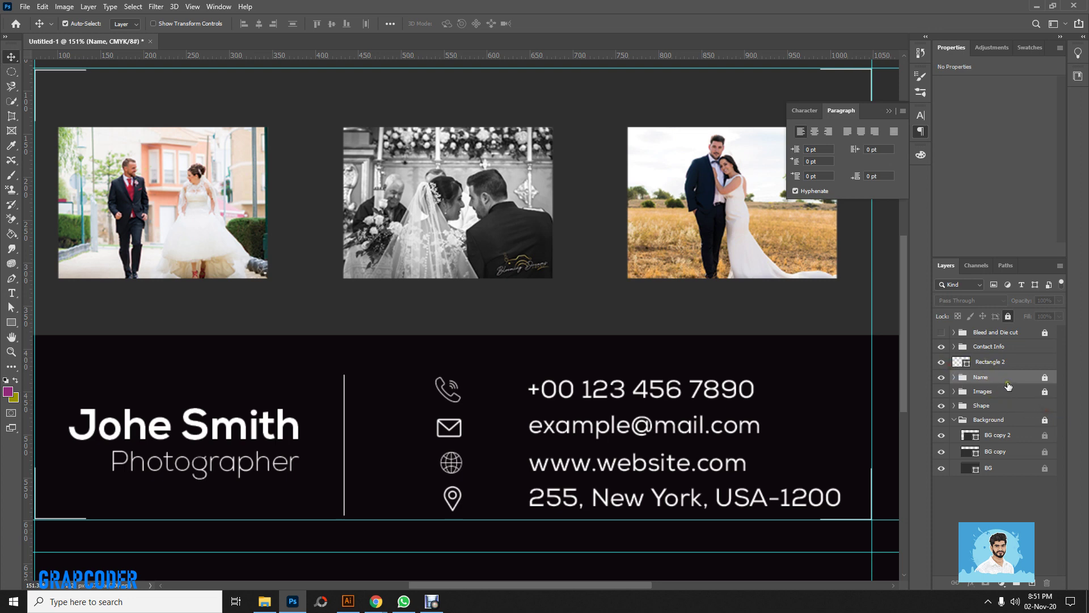
Move Rectangle 2 into the Shape group and lock that group
click(991, 362)
drag(992, 362, 959, 387)
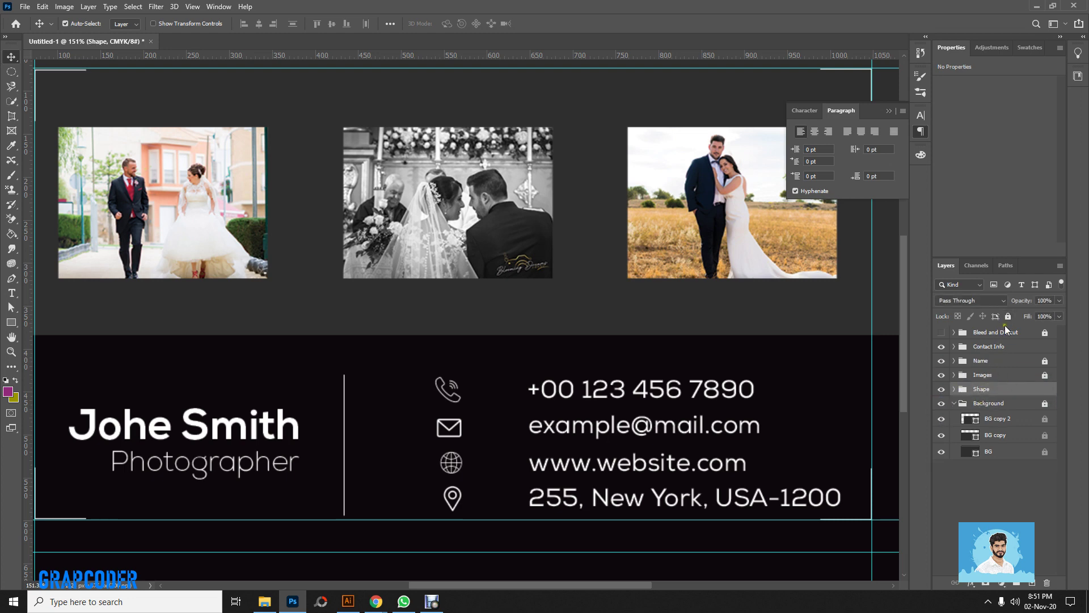
key(ctrl+slash)
Reorder the Contact Info subgroups to Phone, Mail, Web, Location
click(994, 351)
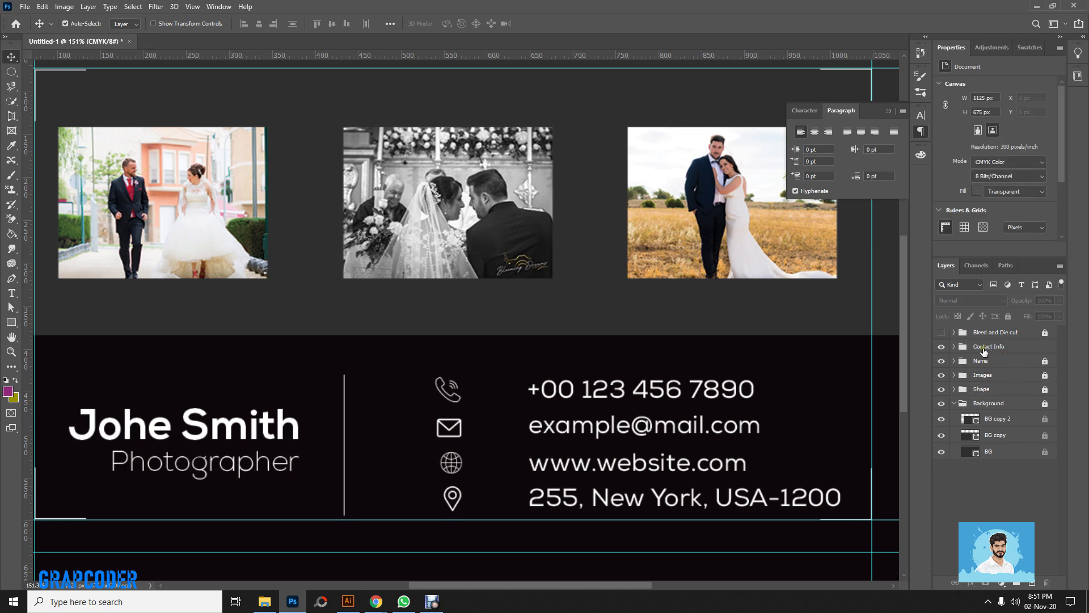
click(953, 347)
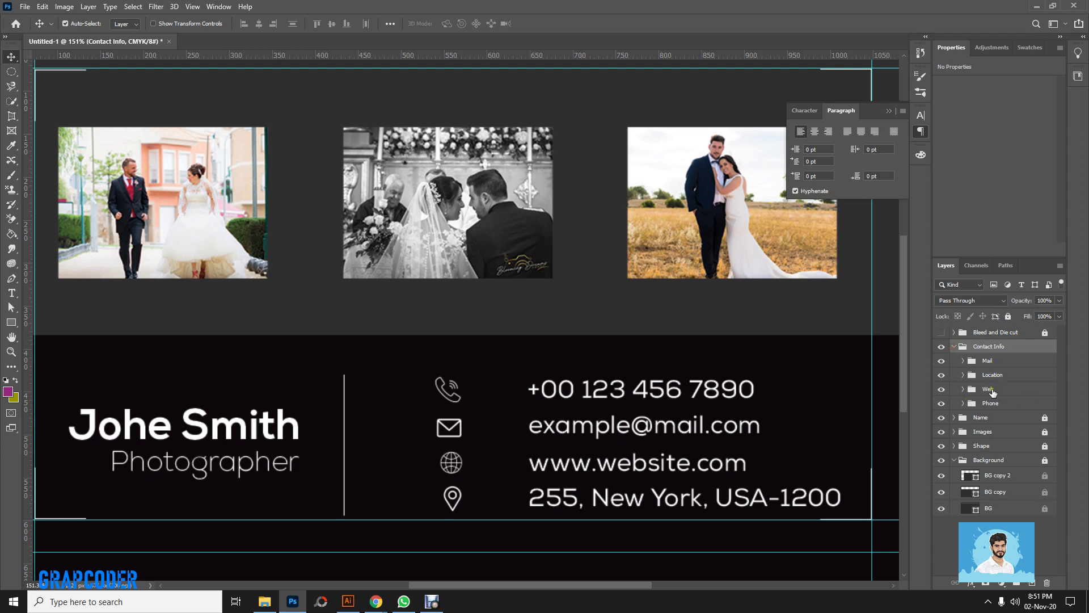
drag(993, 404, 993, 353)
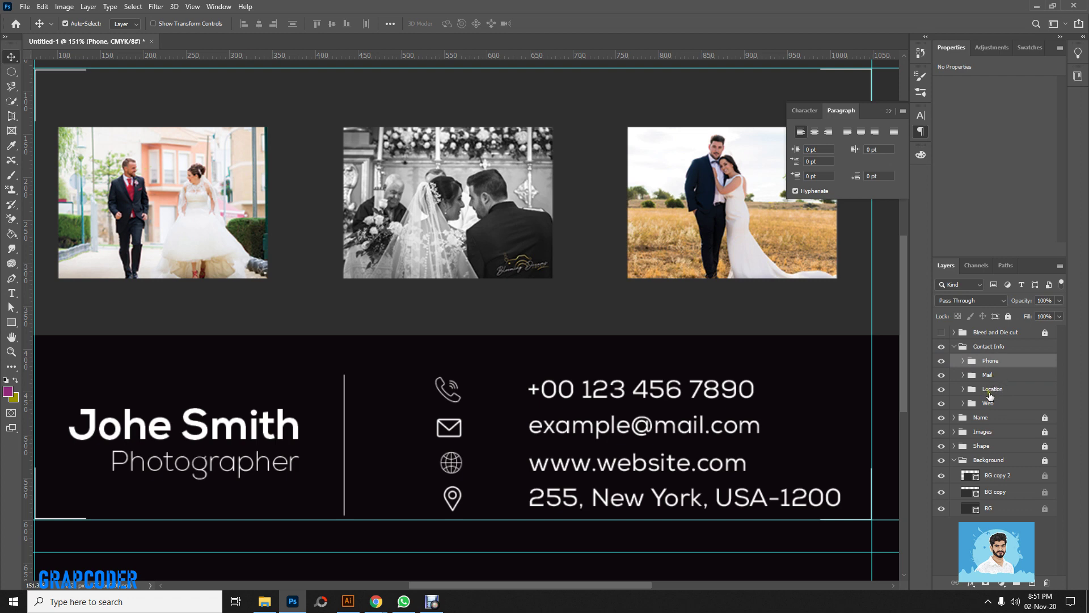
drag(993, 405, 993, 383)
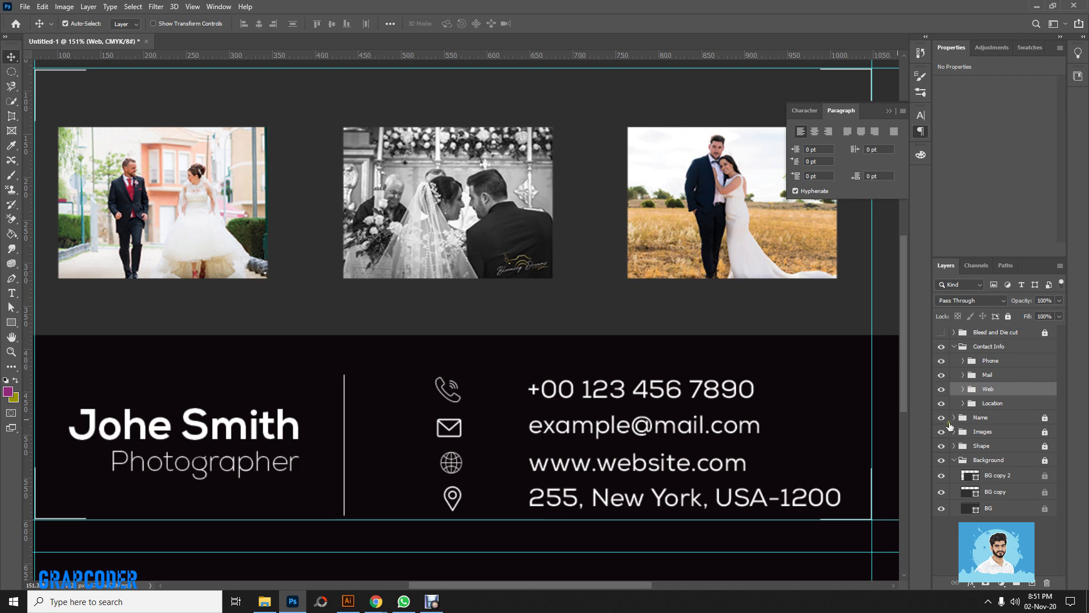
Nudge the four contact text lines left, closer to their icons
click(417, 369)
drag(517, 370, 576, 513)
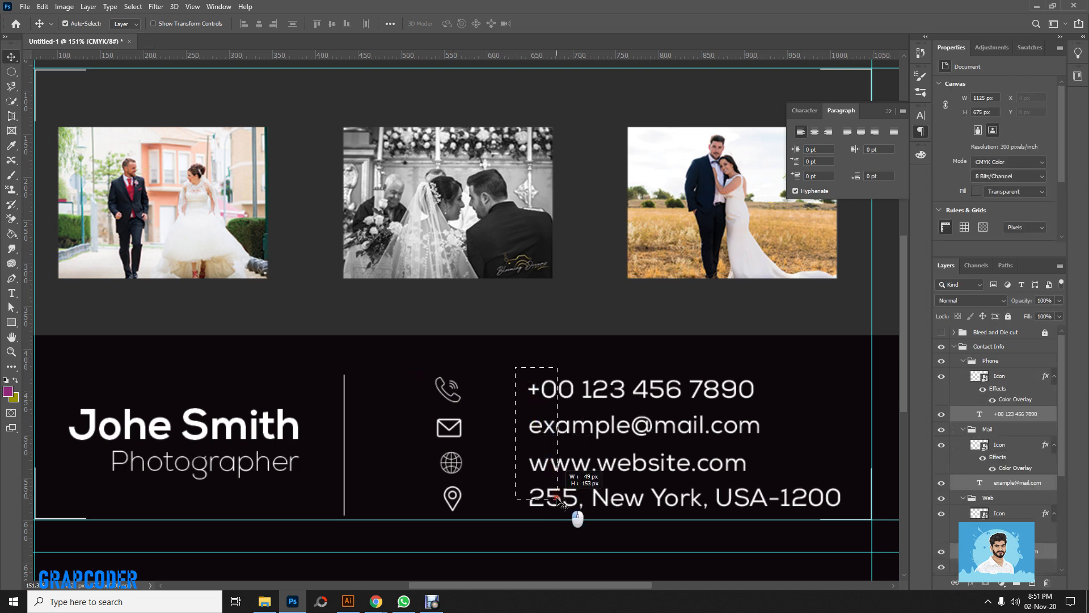
key(shift+Left)
key(shift+Left)
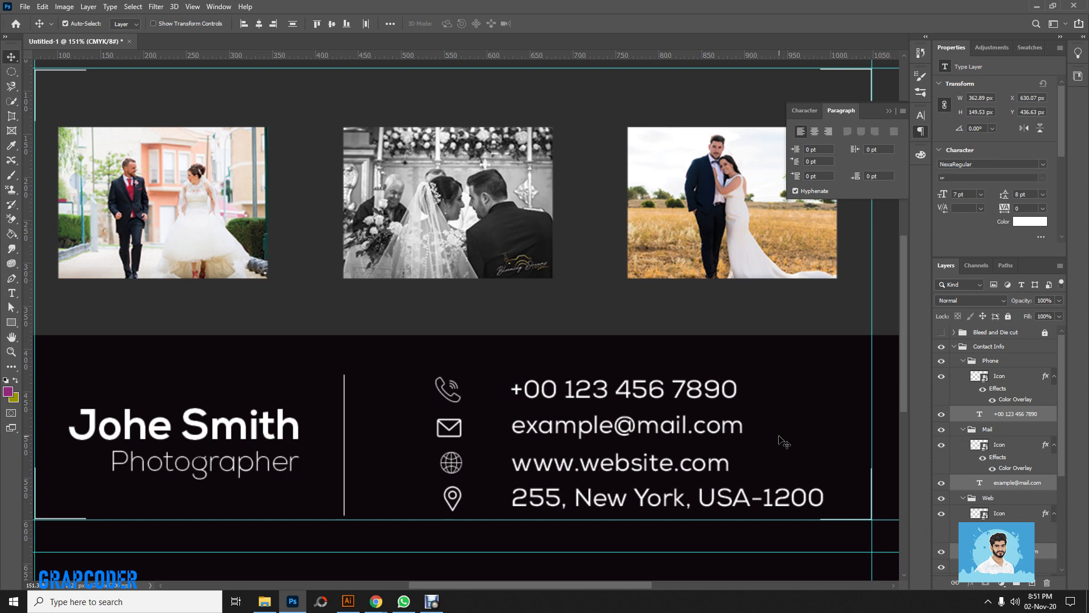
key(shift+Left)
key(Left)
key(Left)
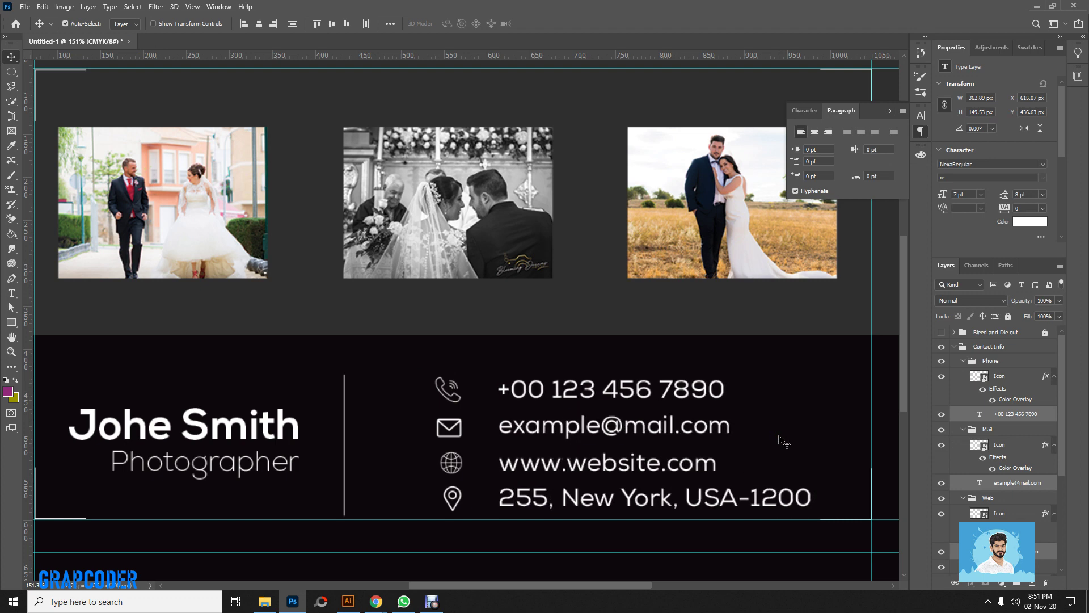
key(Left)
key(Left)
key(Left)
key(Left)
key(Left)
key(Left)
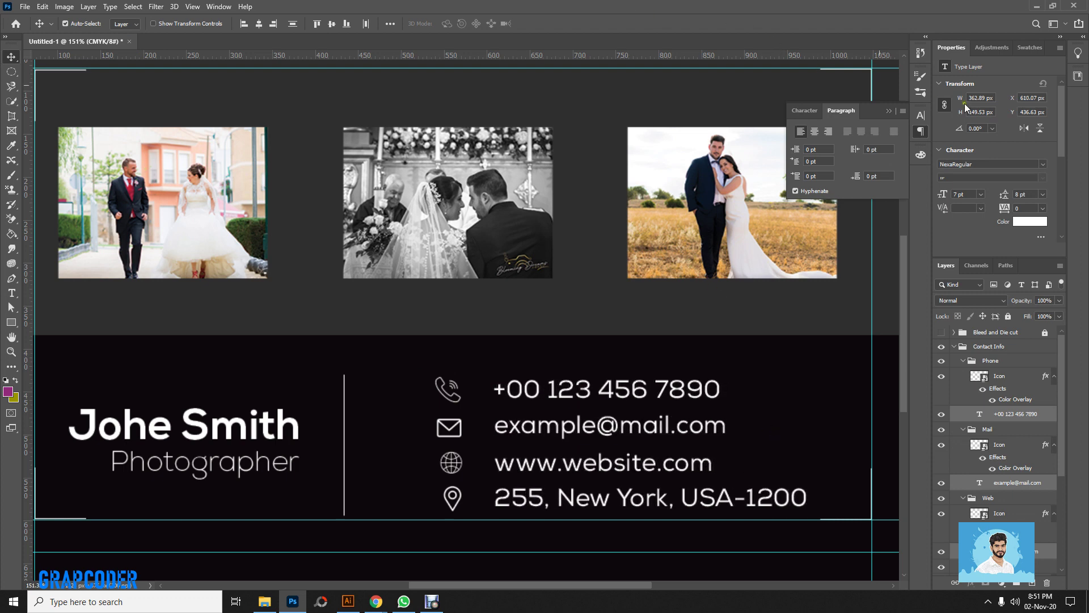
Shift the whole contact block of icons and text to the right
click(954, 346)
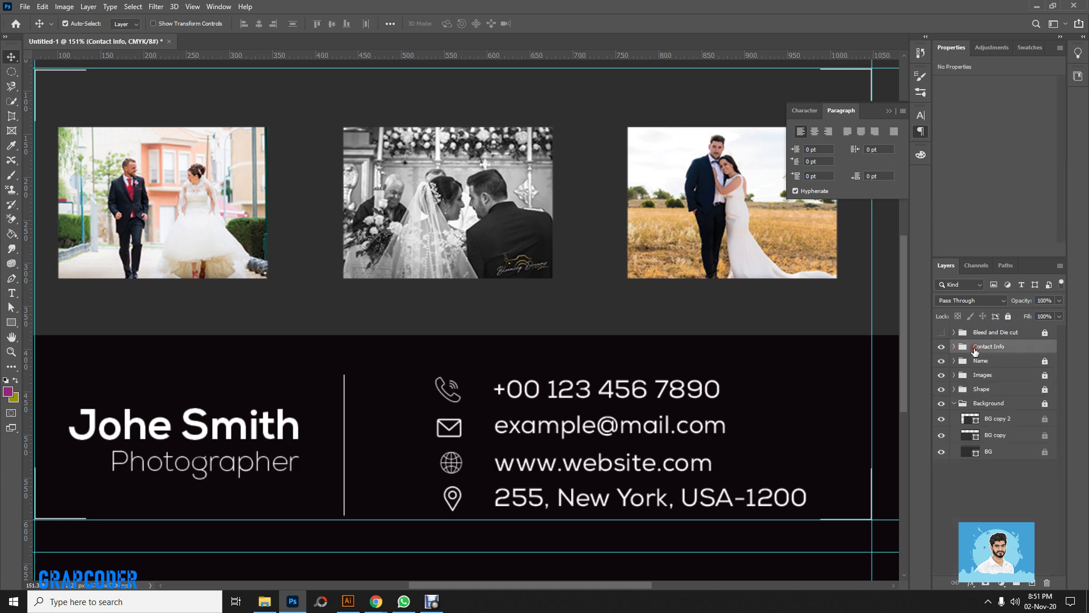
drag(401, 359, 576, 517)
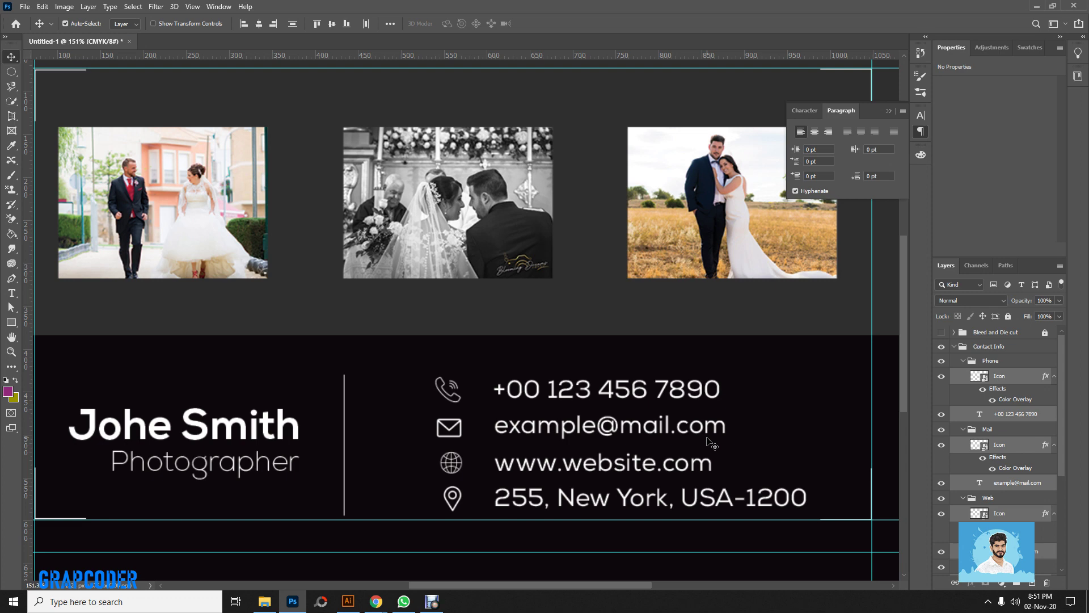
key(shift+Right)
key(shift+Right)
key(shift+Right)
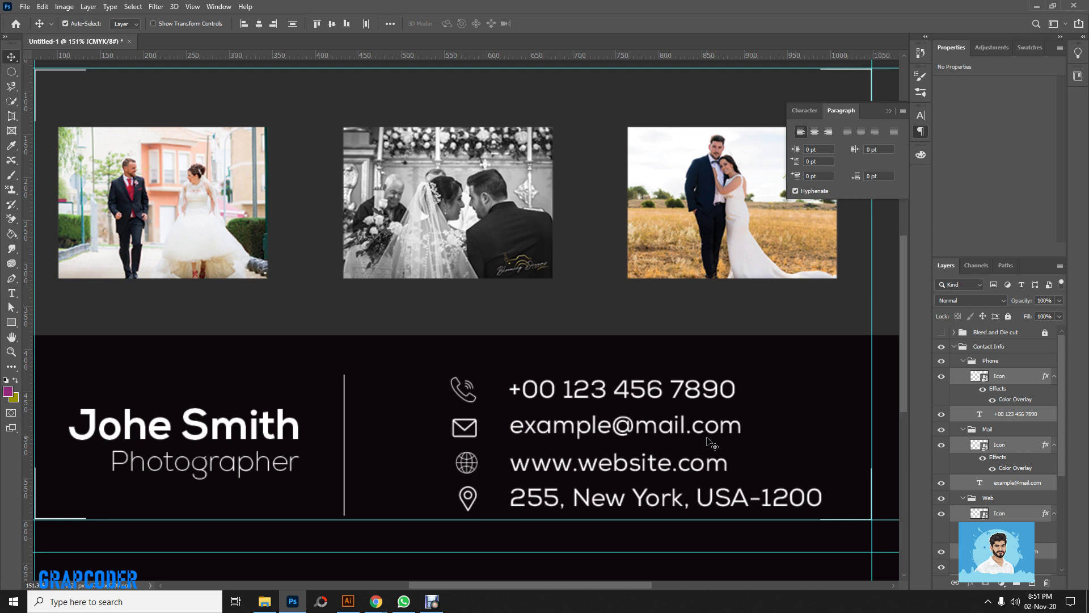
click(400, 397)
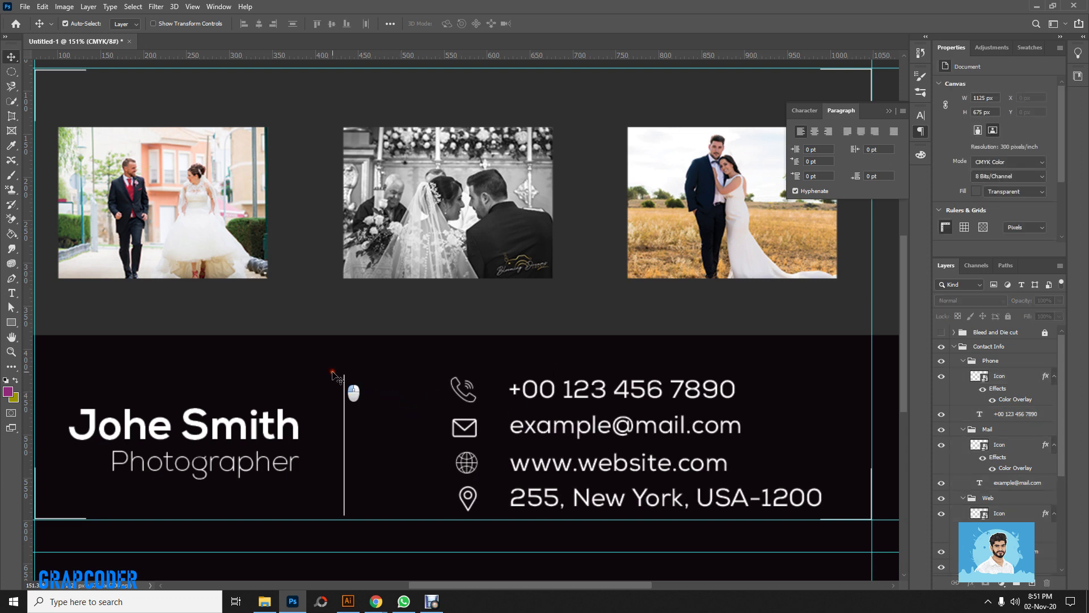
Move the vertical divider line further right, undoing an accidental panel move
scroll(976, 482, down, 3)
scroll(998, 482, down, 2)
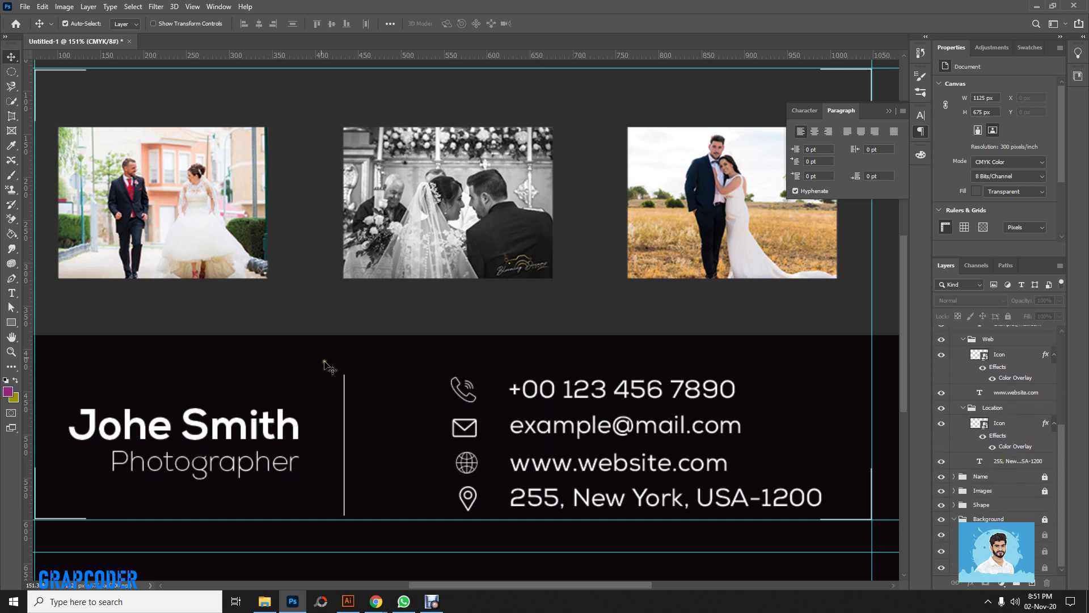
drag(324, 362, 369, 392)
key(ctrl+z)
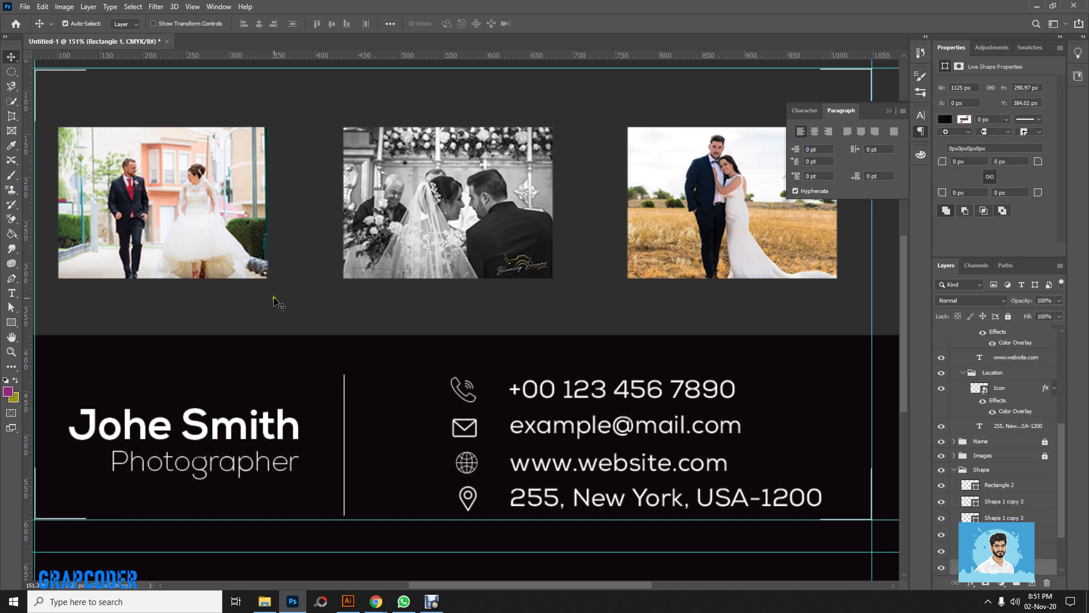
click(345, 398)
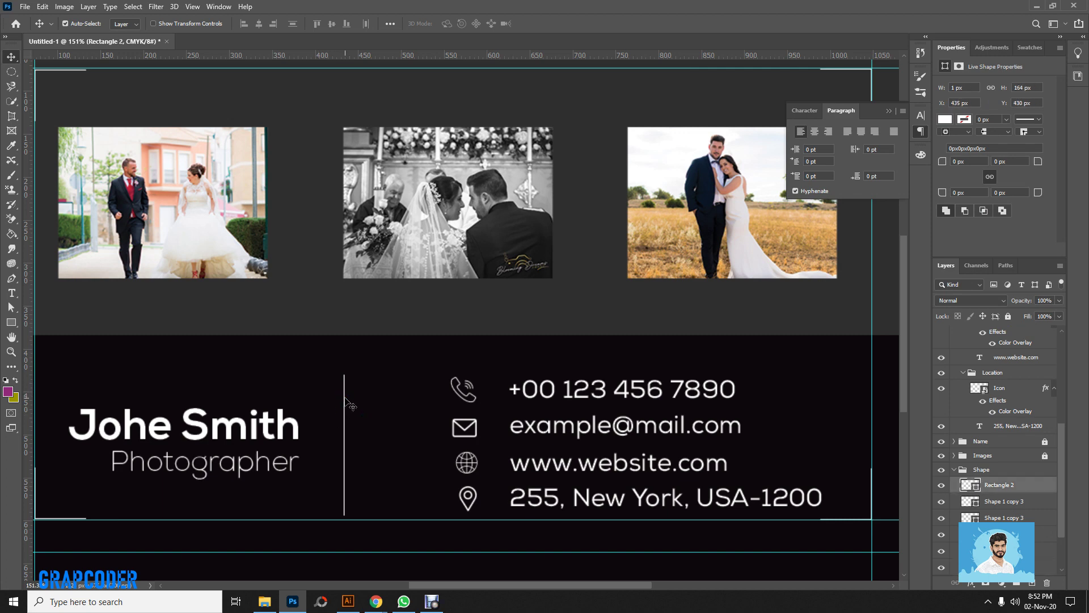
key(Right)
key(shift+Right)
key(shift+Right)
key(shift+Right)
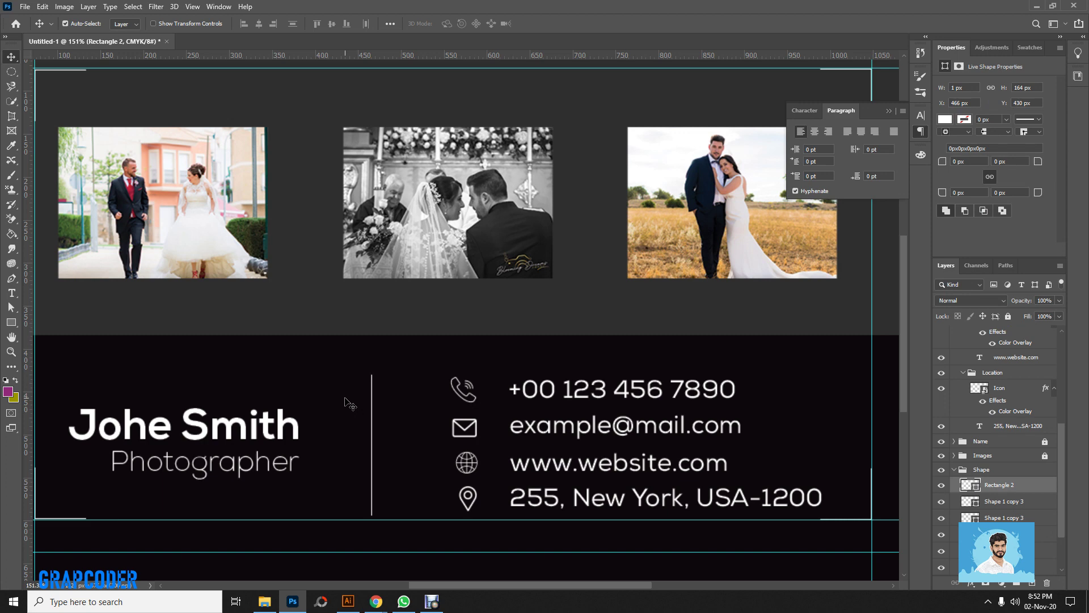
scroll(350, 404, down, 3)
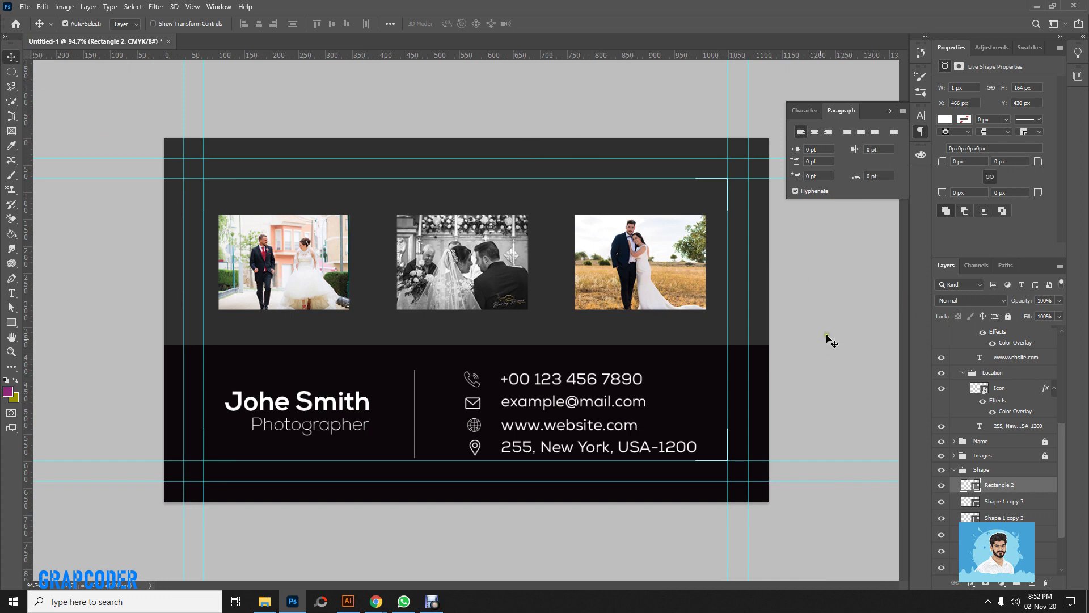
Collapse the Shape, Mail and Contact Info groups in the Layers panel
click(954, 469)
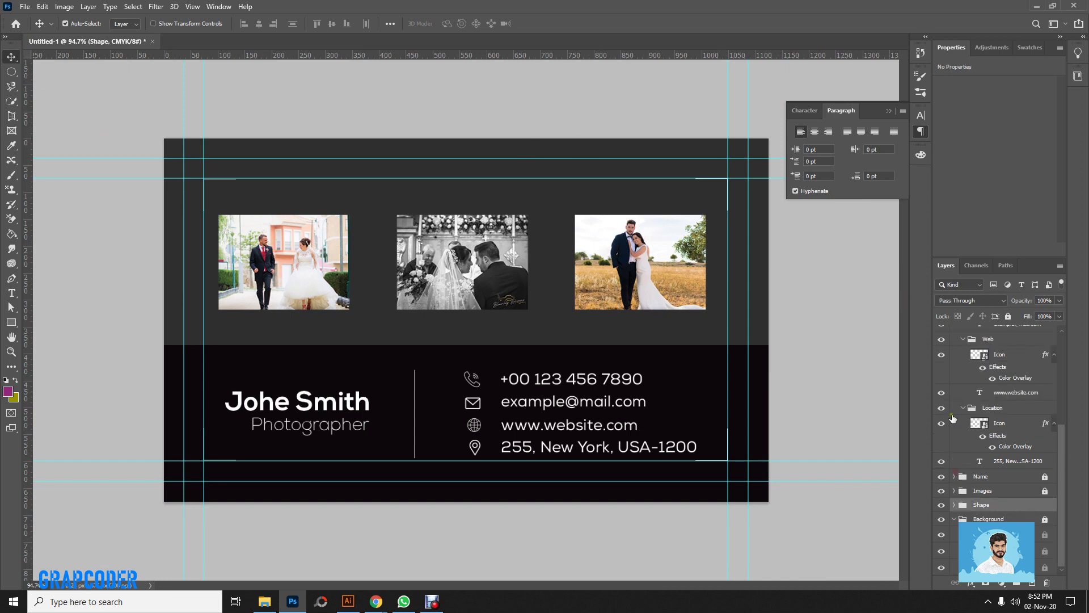
scroll(963, 348, up, 2)
click(963, 343)
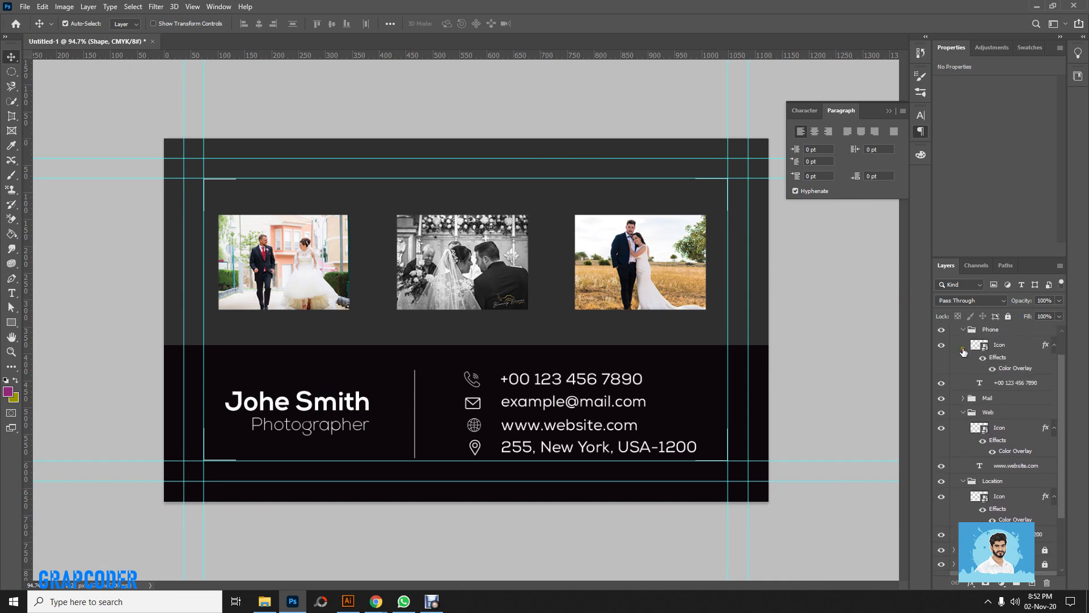
scroll(962, 345, up, 3)
click(955, 347)
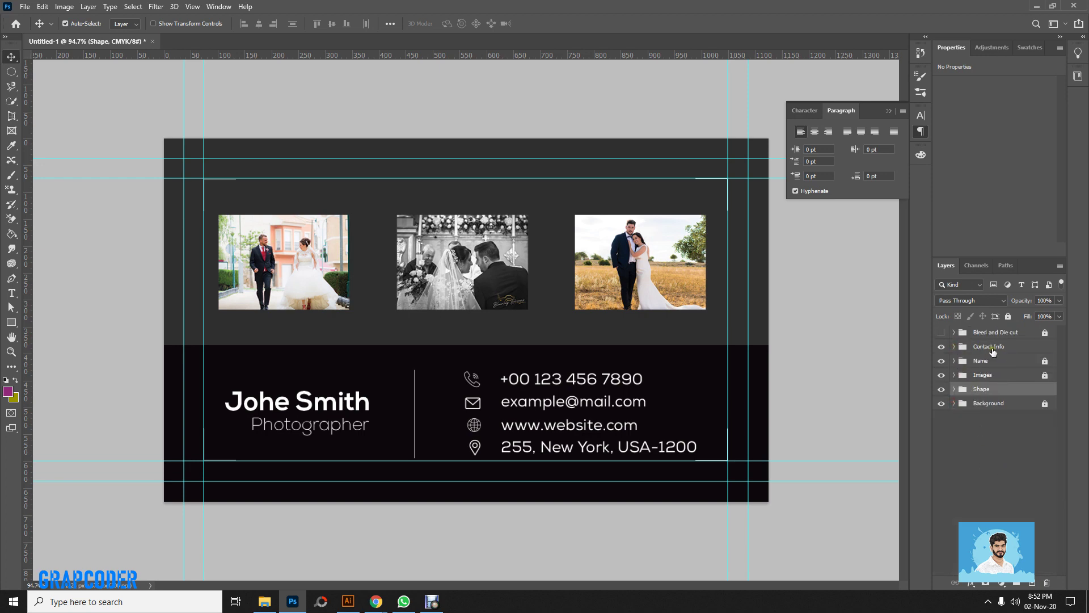
Check the bleed and die-cut guides, then leave the Bleed and Die cut group hidden
click(941, 333)
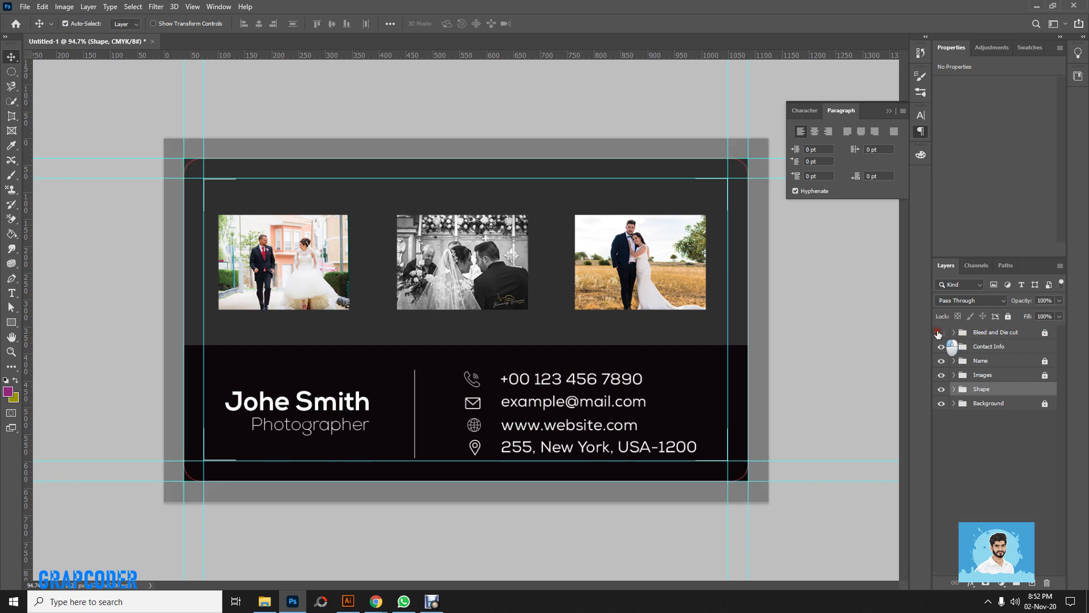
click(942, 333)
click(953, 333)
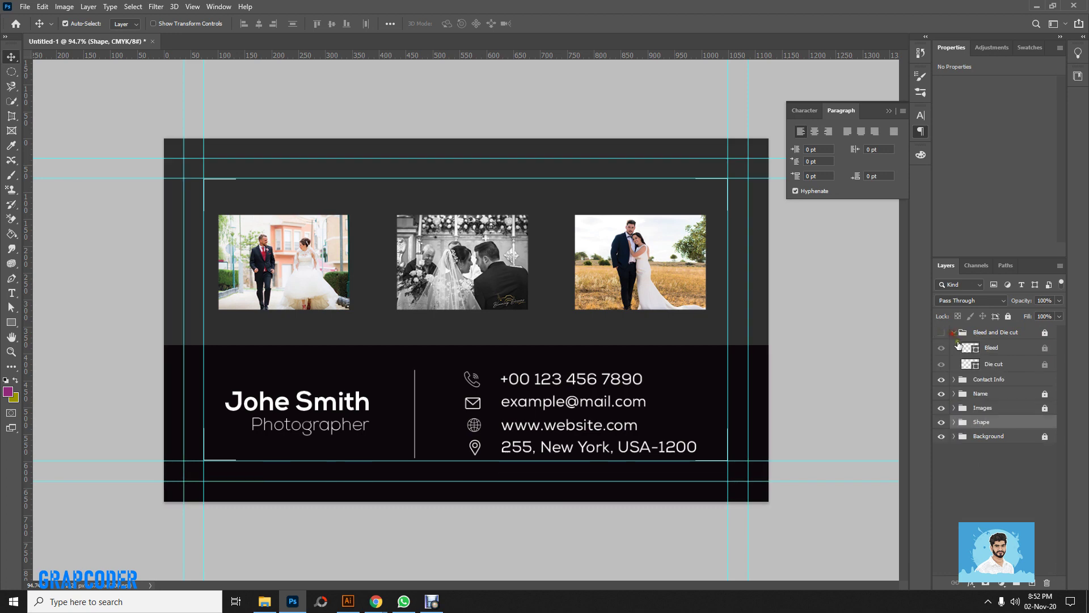
click(939, 350)
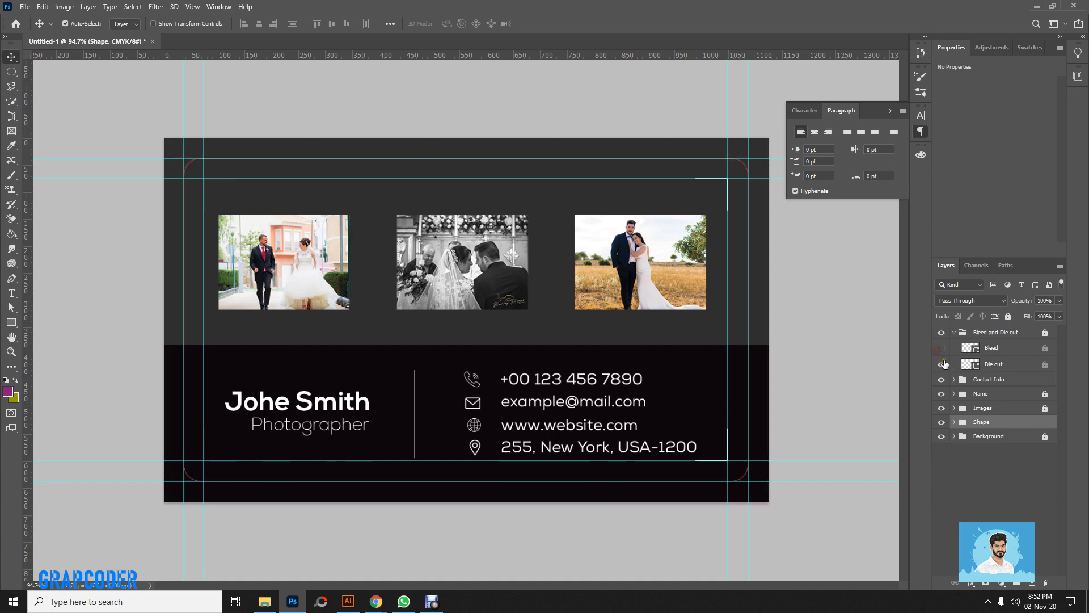
click(942, 365)
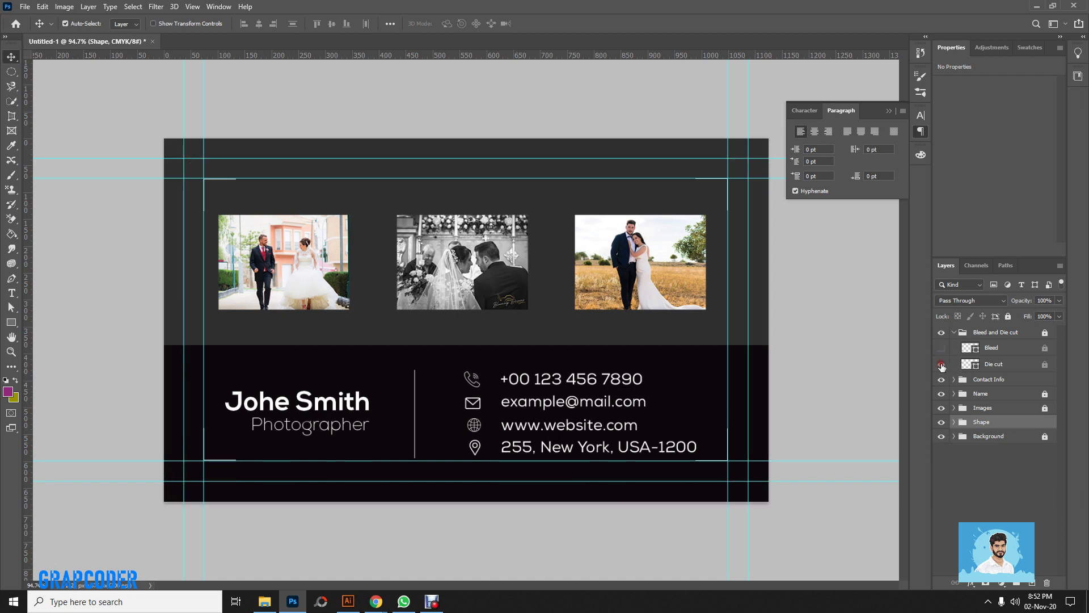
click(943, 333)
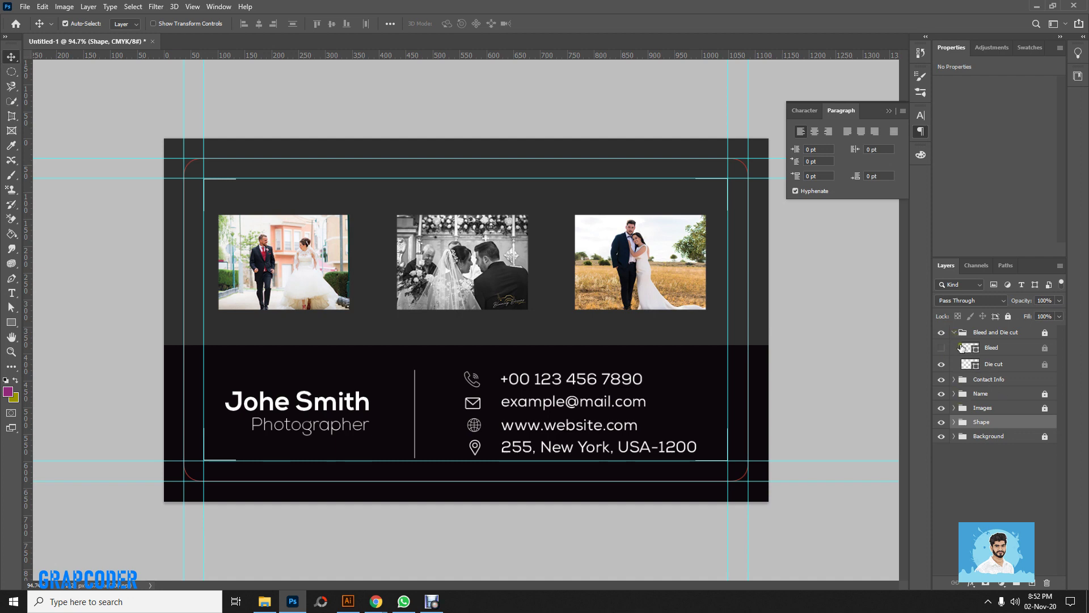
click(942, 364)
click(943, 334)
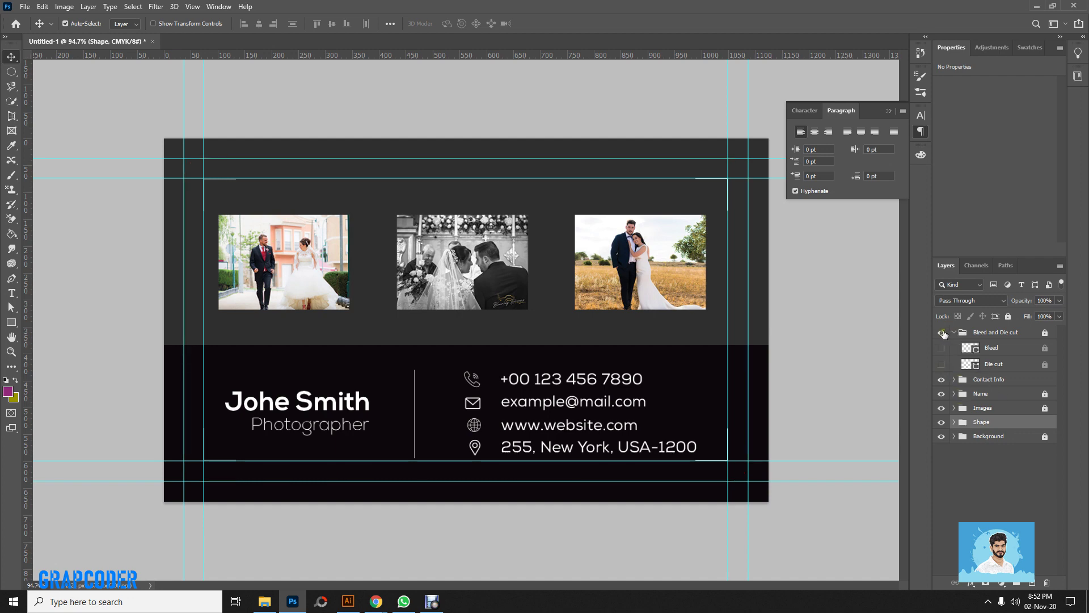
click(955, 333)
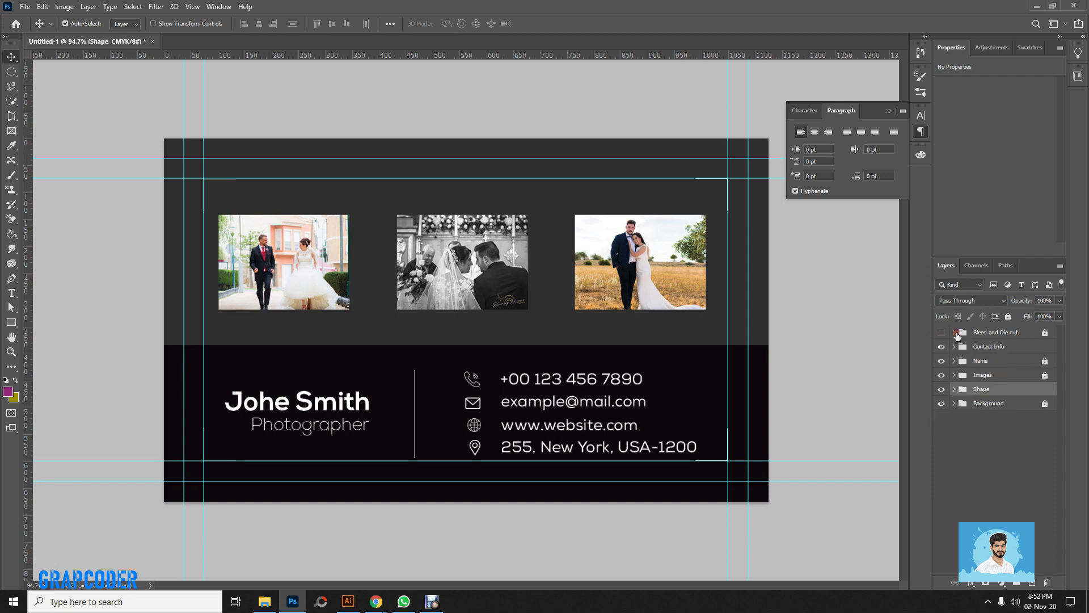
Put the Name group above Contact Info and lock the Contact Info group
drag(980, 363, 979, 340)
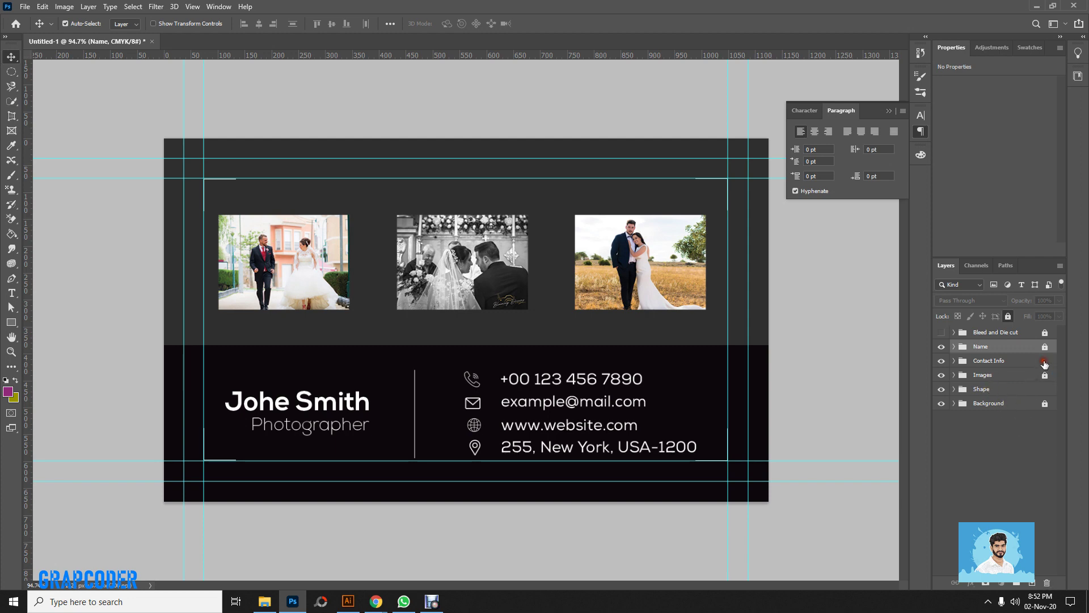
click(1044, 364)
click(1041, 389)
click(987, 363)
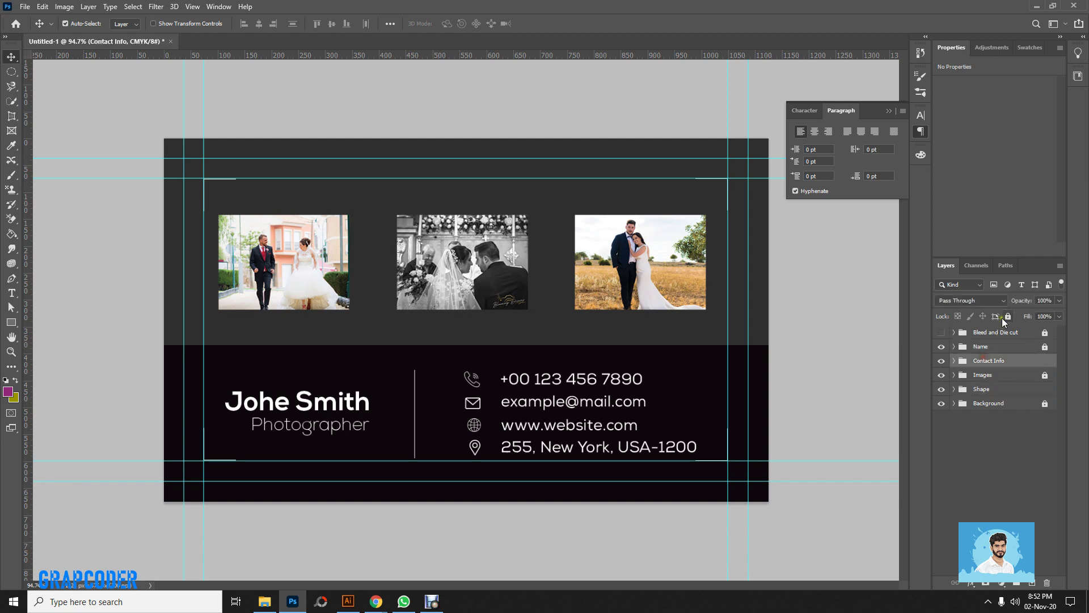
click(996, 442)
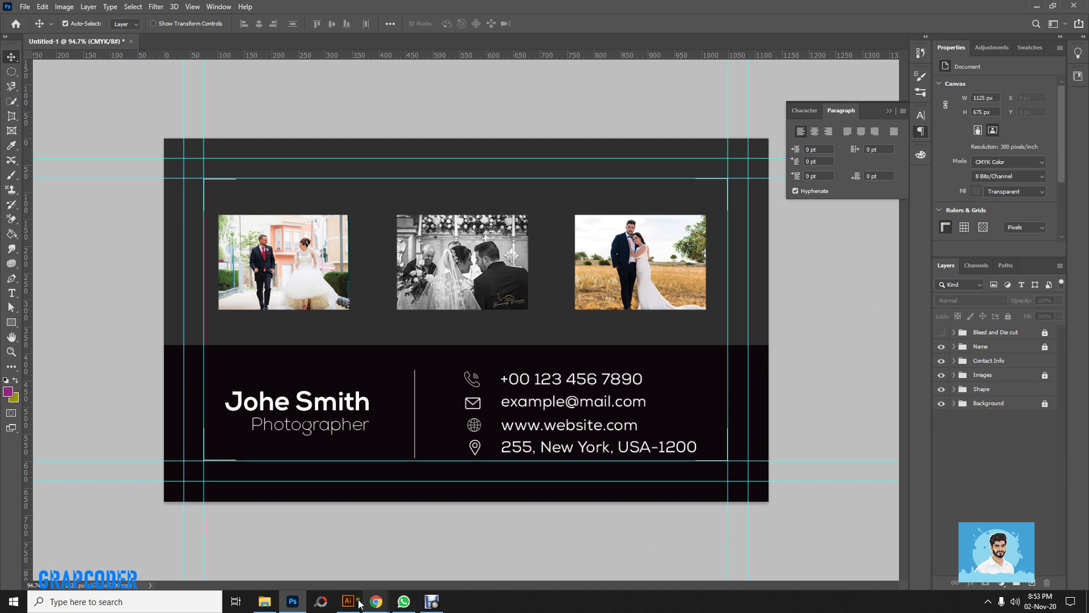
In Chrome, close the Flaticon search results tab and switch to the Google Meet tab
mouse_move(376, 602)
click(348, 569)
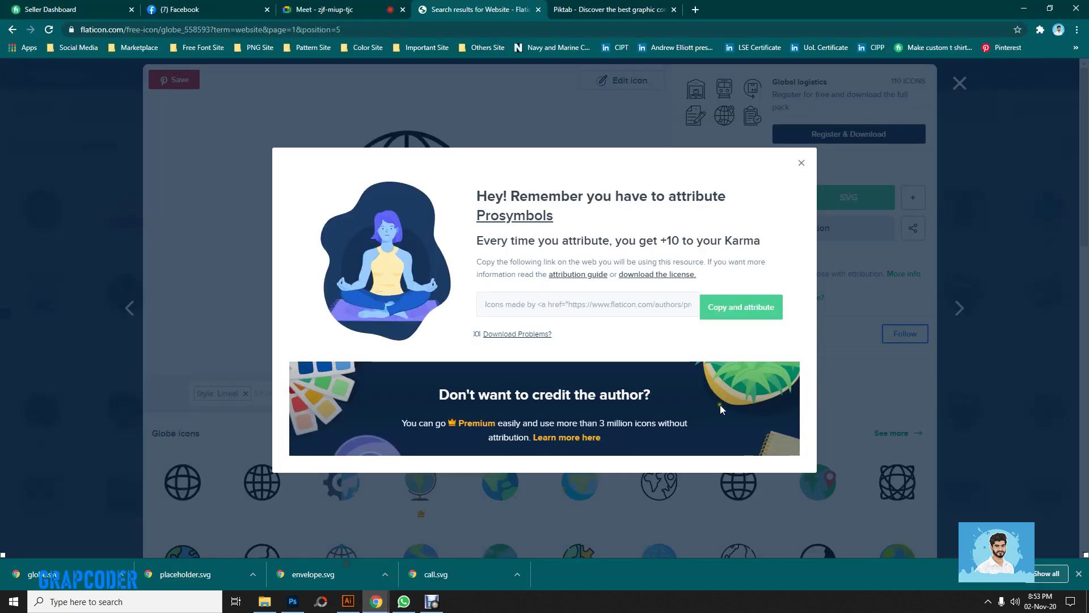
click(539, 10)
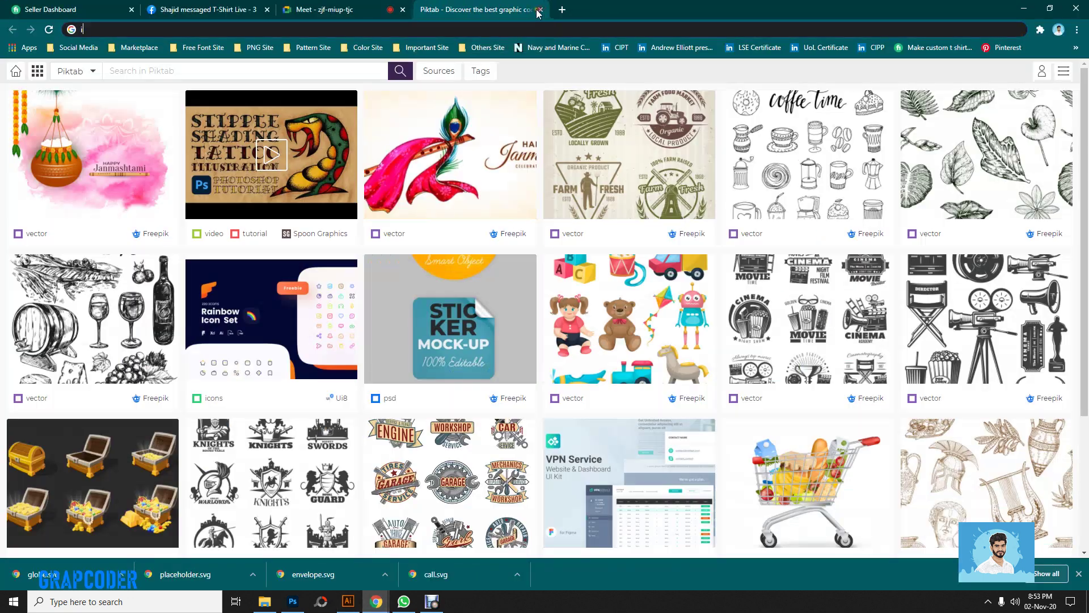
click(321, 13)
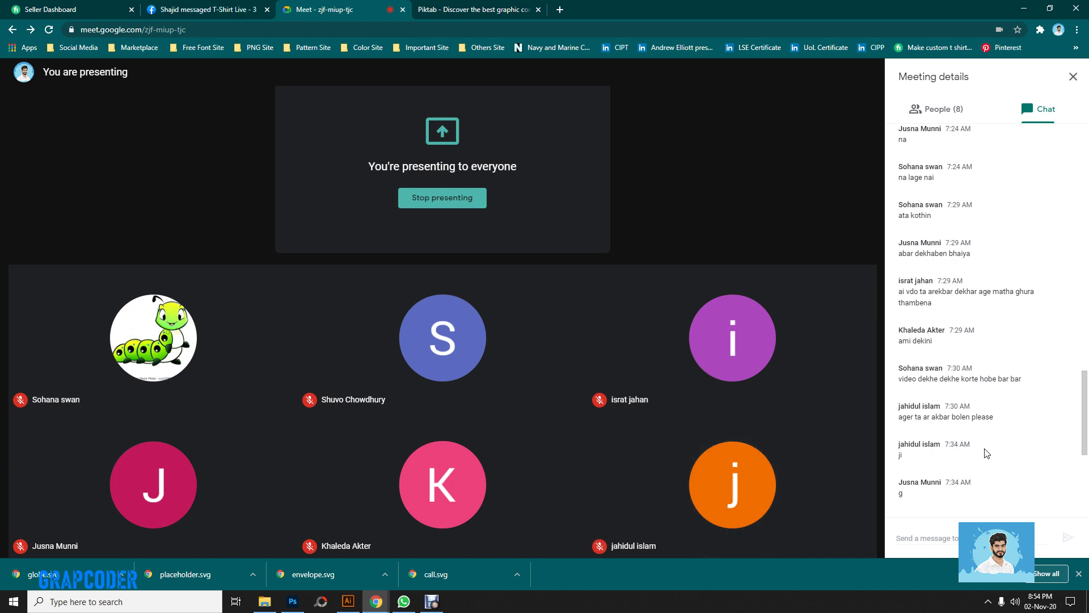
Close Chrome's finished-downloads bar and return to the Google Meet chat
click(950, 111)
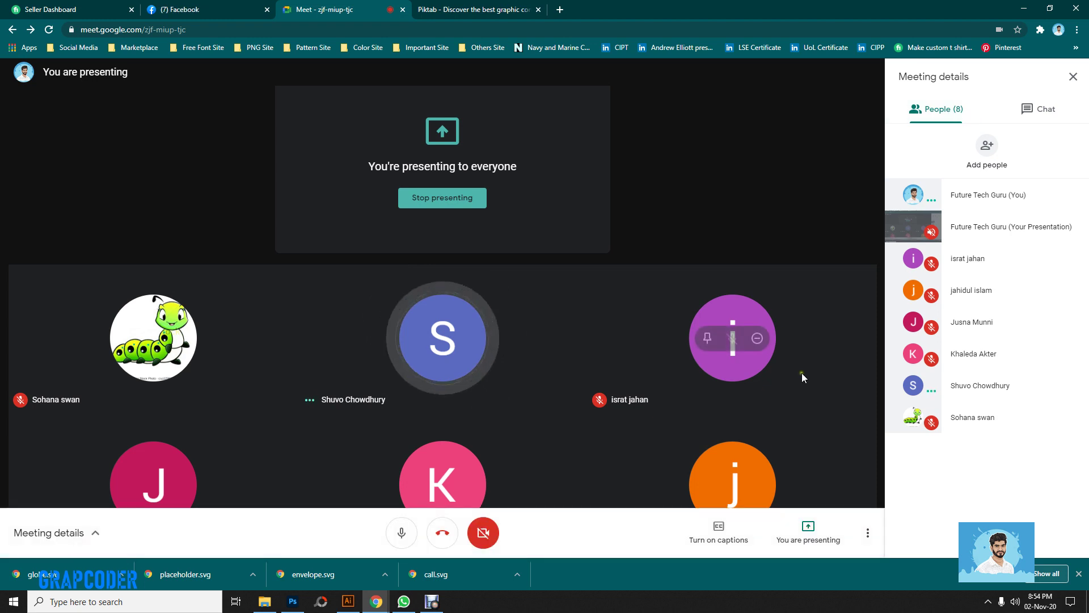
click(1078, 574)
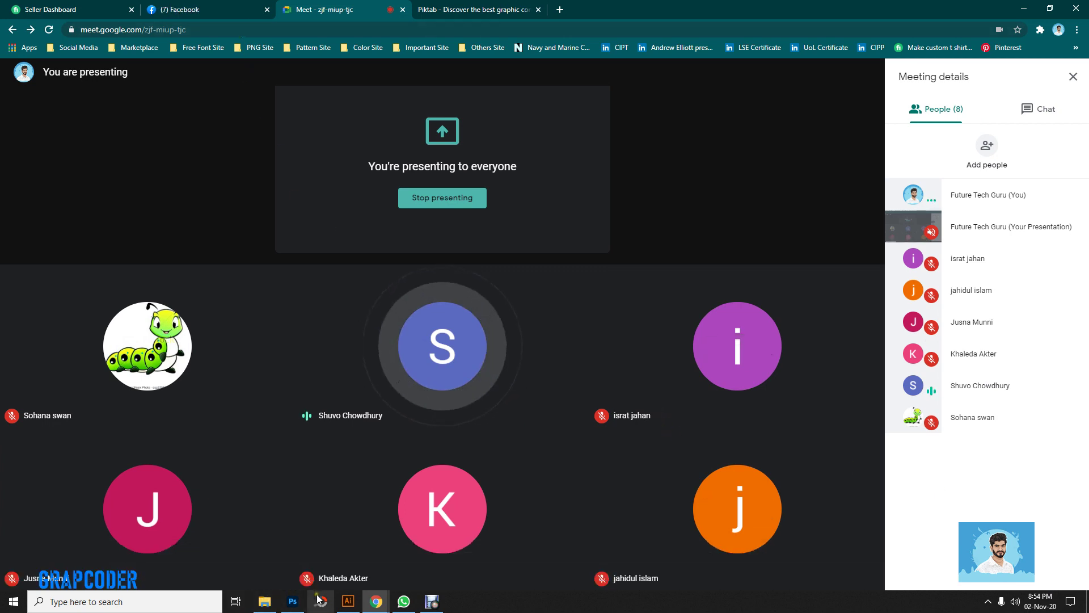
click(1039, 111)
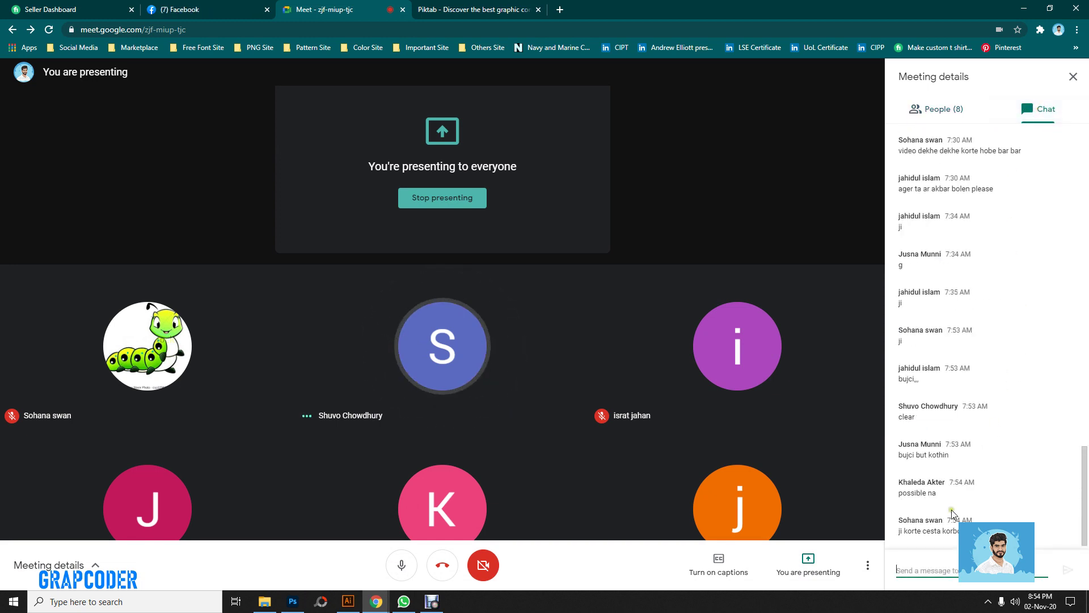
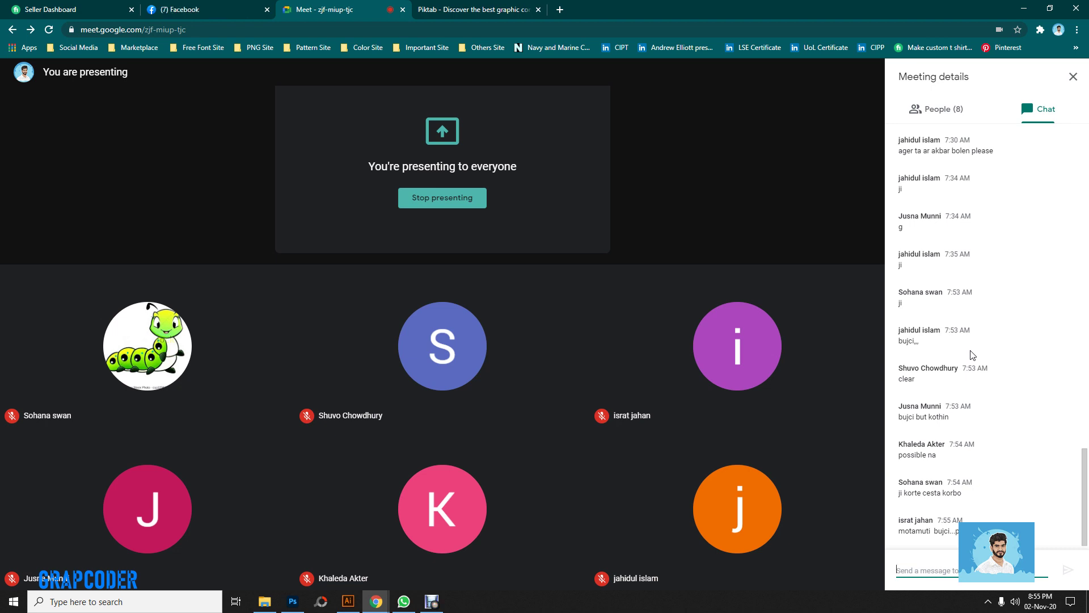
Minimize the Chrome Google Meet window to bring the photographer card design back into view
click(1025, 8)
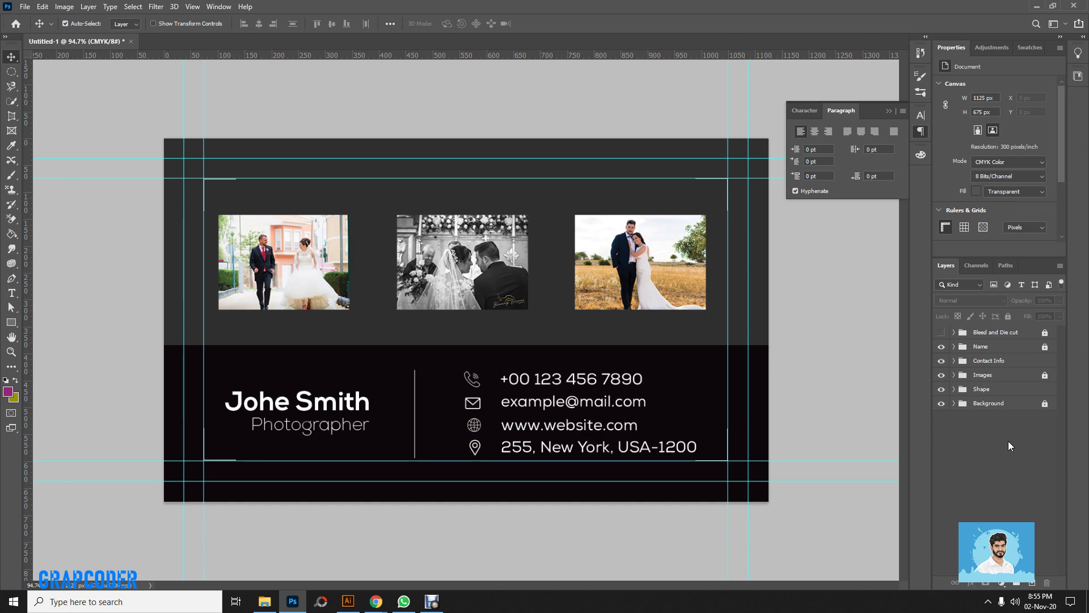
Save the card to the Desktop as Business Card.psd with Maximize Compatibility
click(25, 6)
click(45, 143)
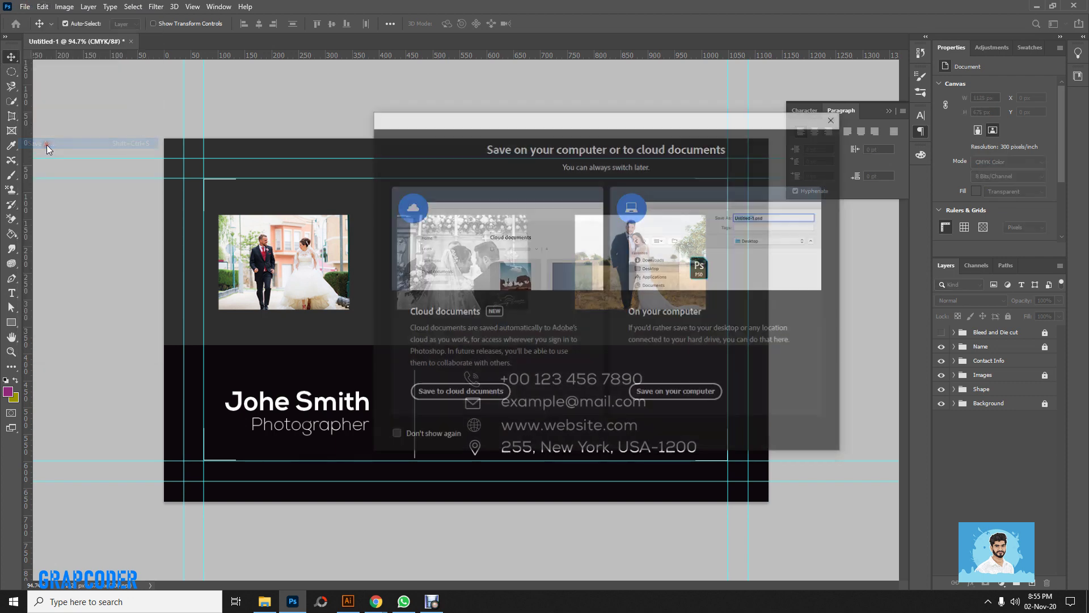
click(681, 396)
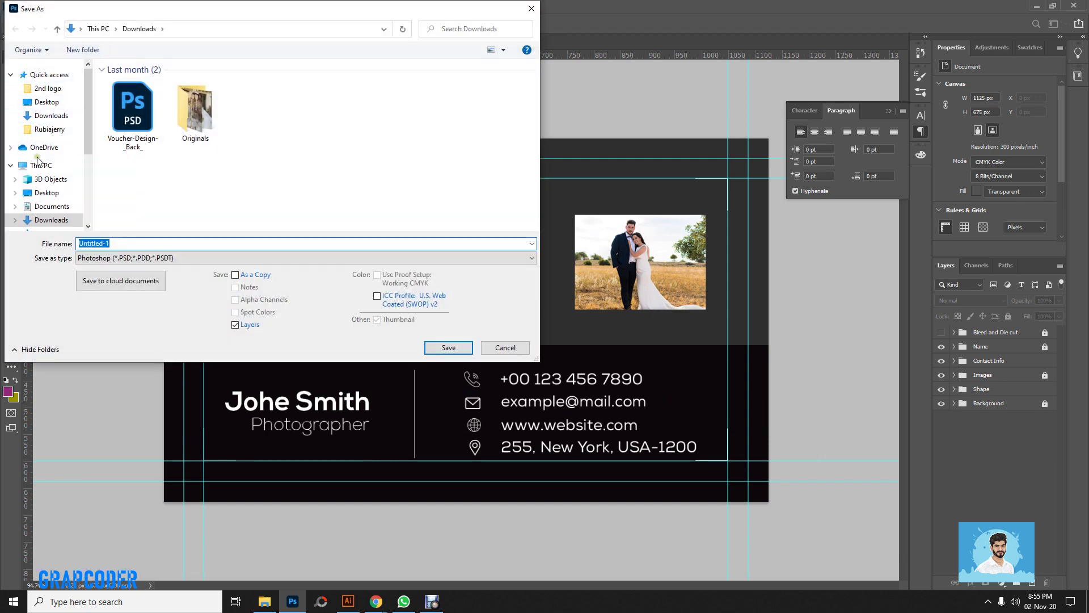
click(56, 192)
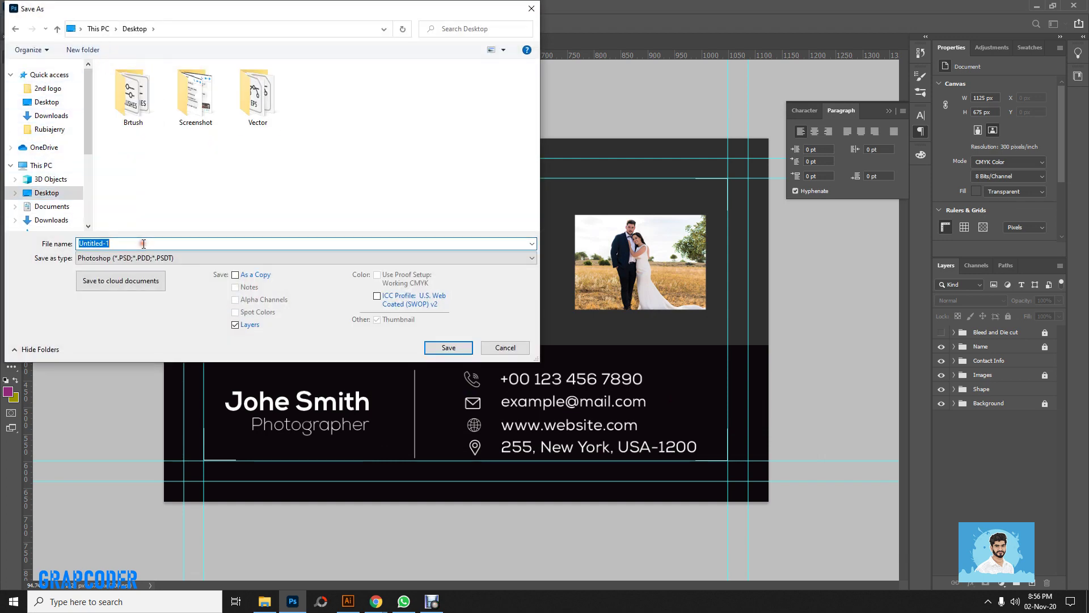
text(Business Card)
click(443, 349)
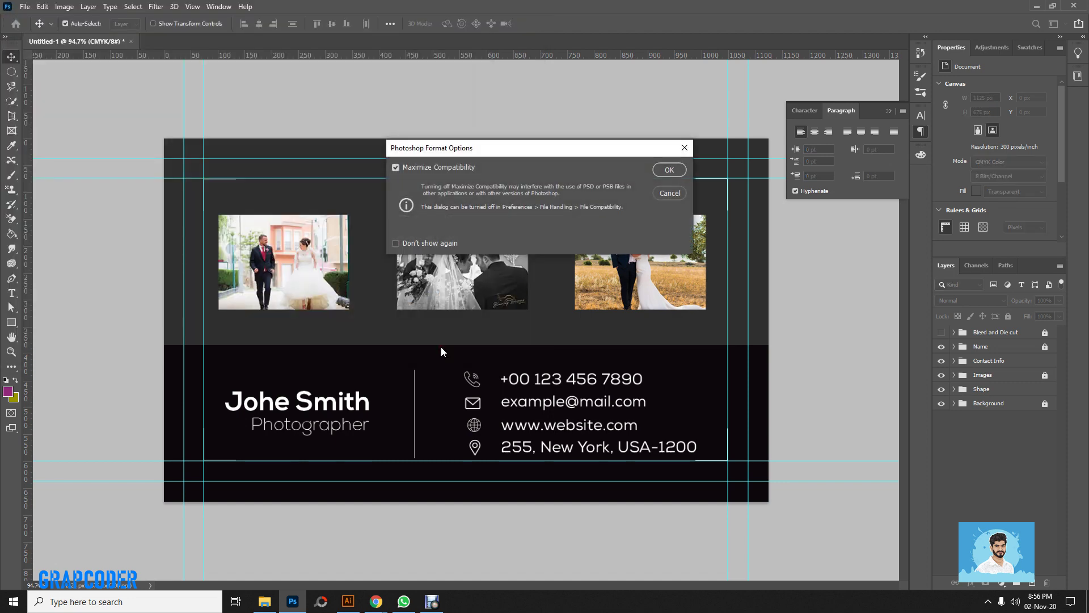
click(667, 171)
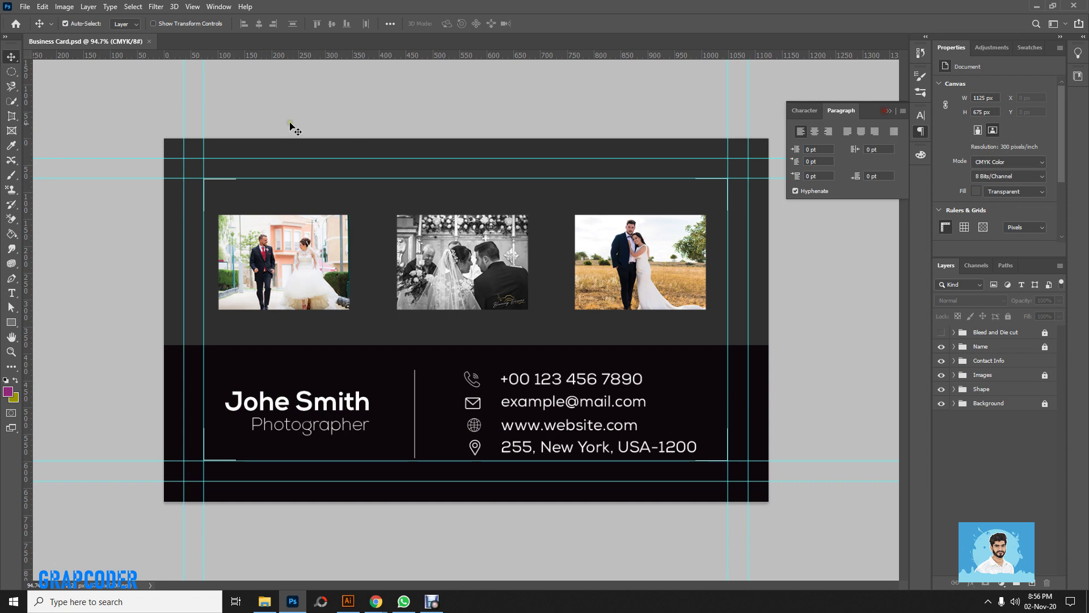
Browse the Layers panel and collapse the Contact Info group
mouse_move(129, 122)
mouse_down()
mouse_move(399, 344)
mouse_move(295, 155)
mouse_up()
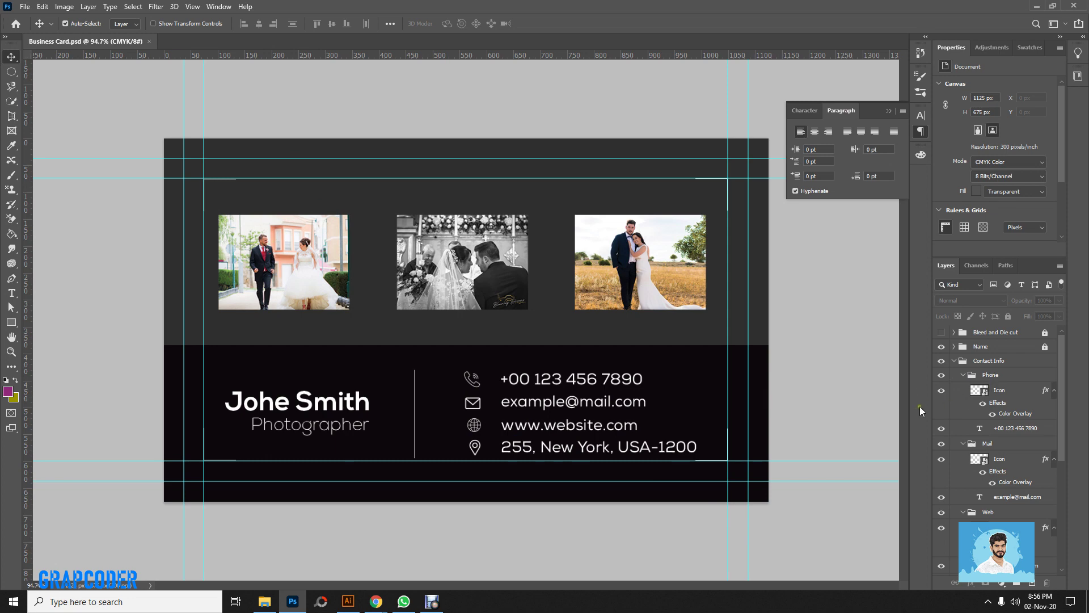
scroll(1017, 344, down, 2)
scroll(1005, 375, down, 2)
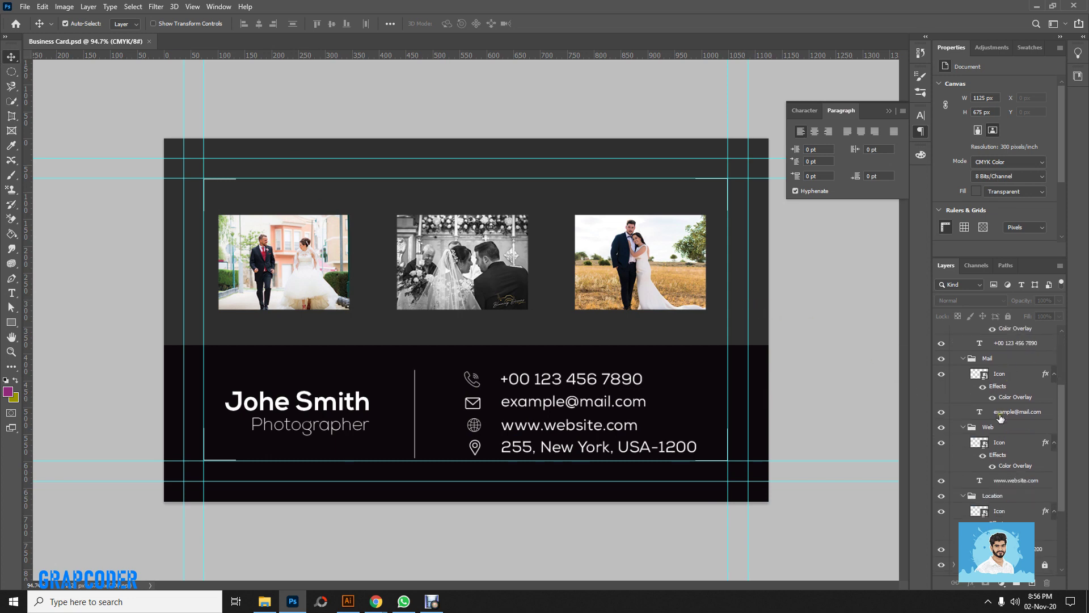
scroll(993, 403, down, 2)
scroll(980, 433, down, 2)
scroll(980, 433, up, 4)
scroll(970, 403, up, 4)
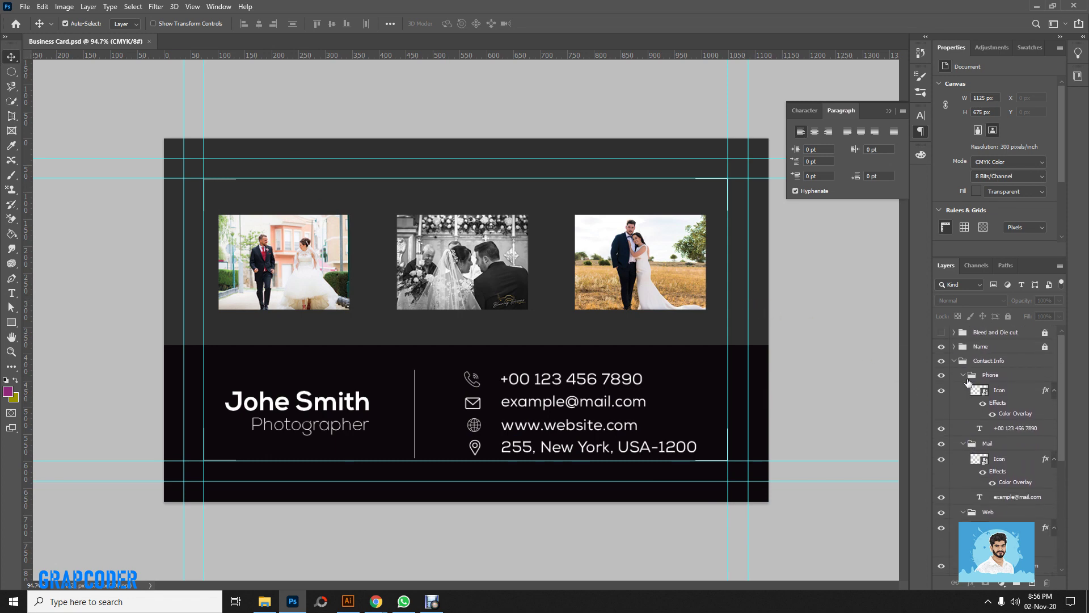
click(954, 362)
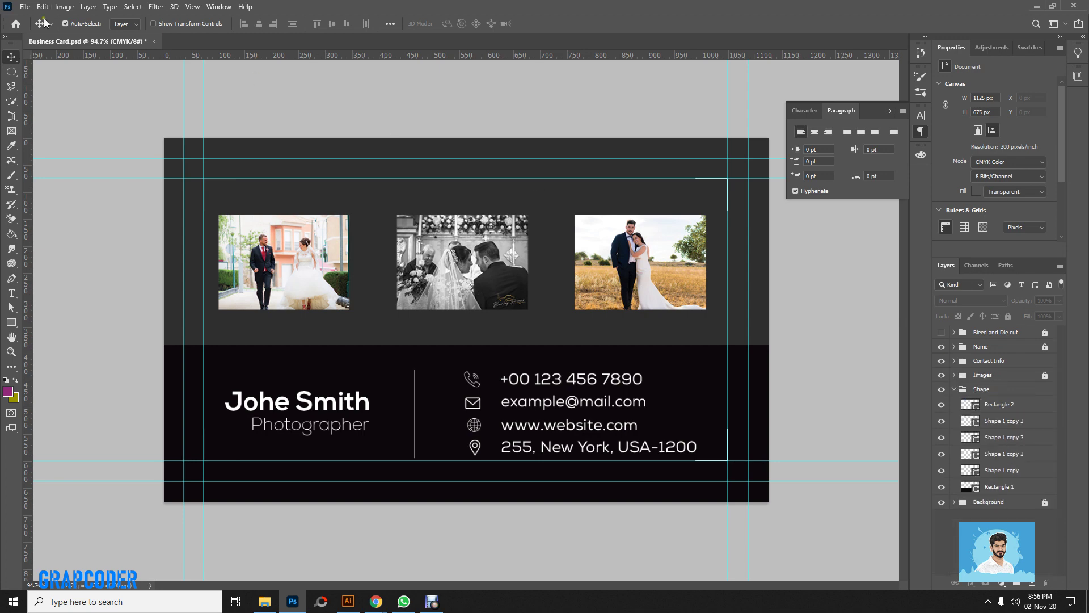
In the Save As dialog, rename the existing Business Card file to Business Card Front
click(25, 6)
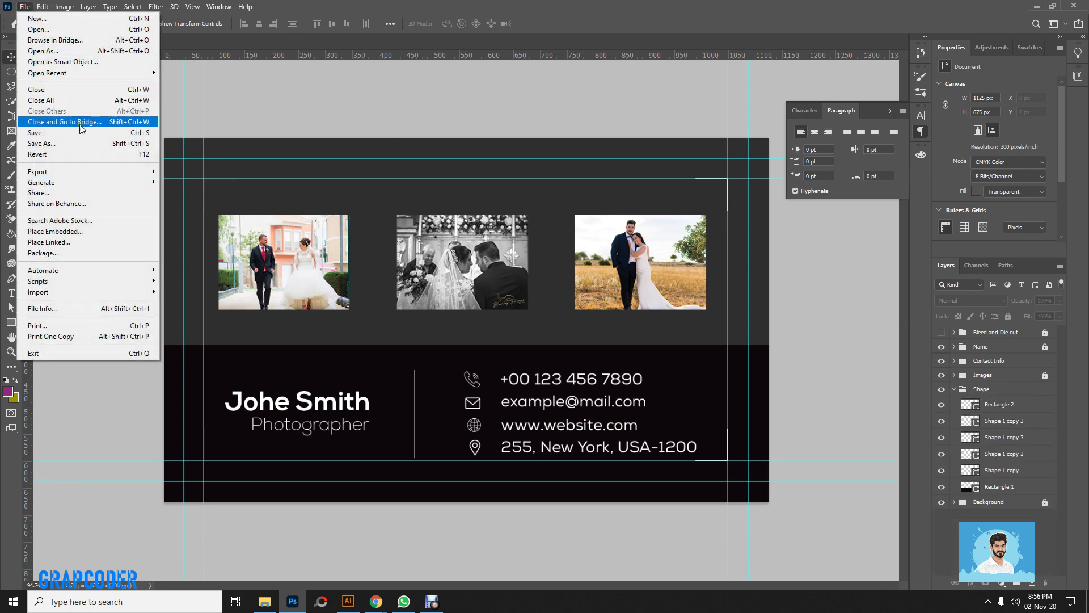
click(70, 144)
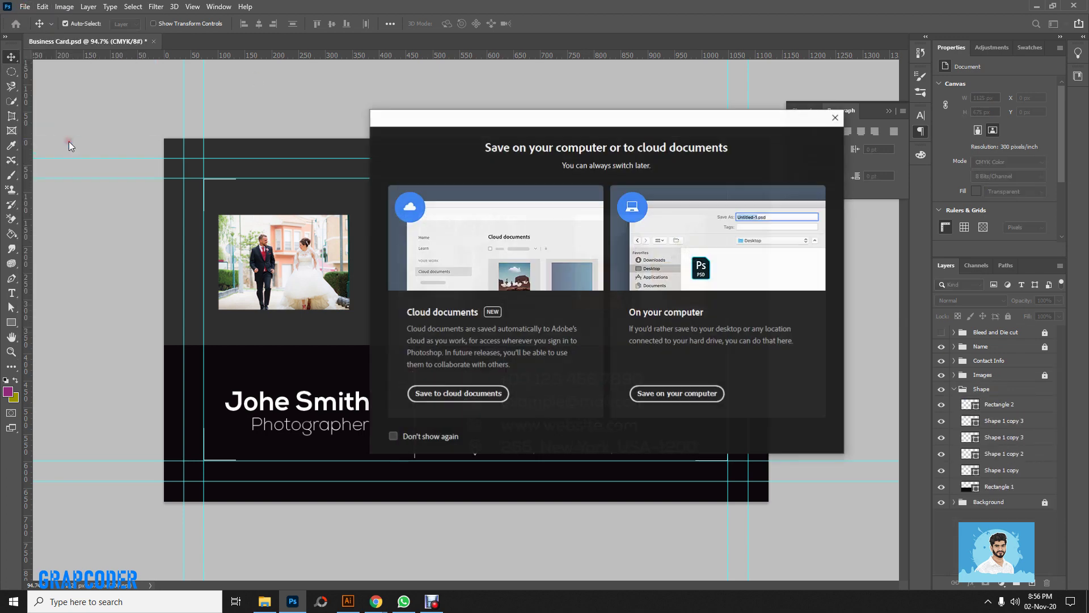
click(672, 392)
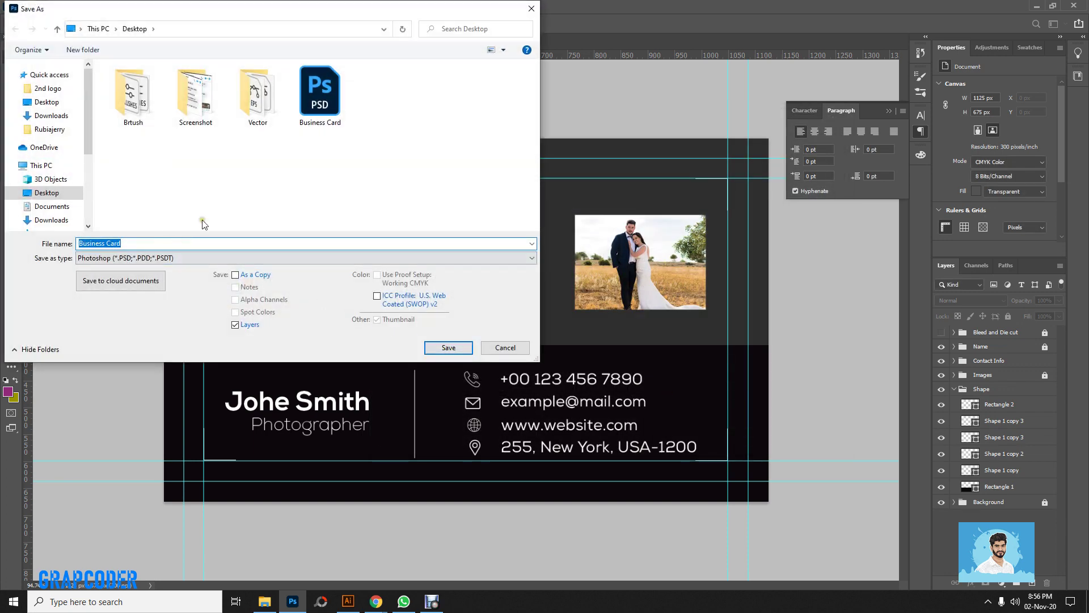
click(331, 126)
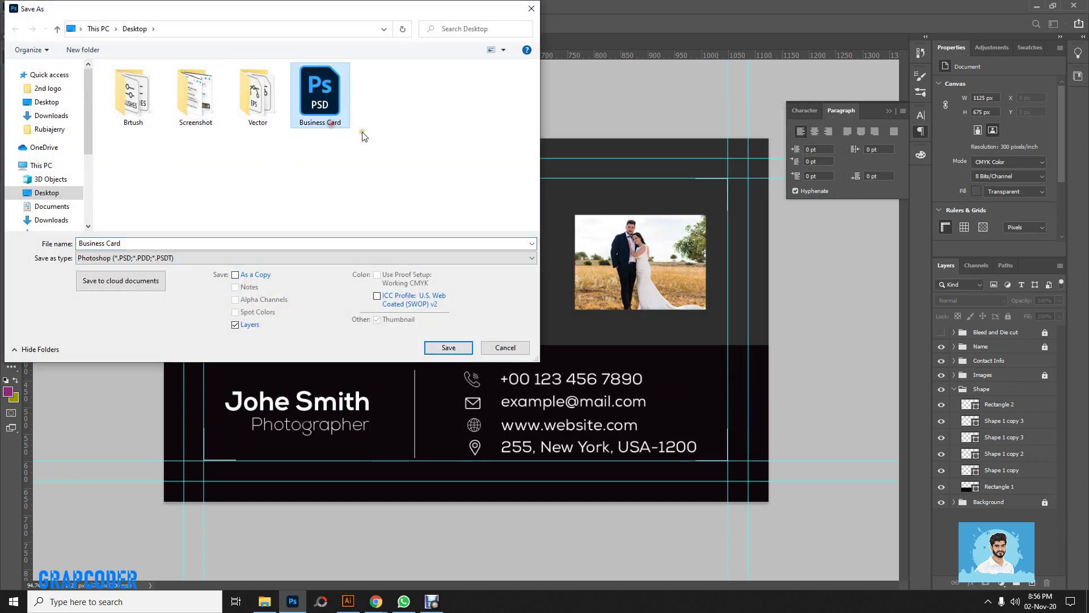
key(Right)
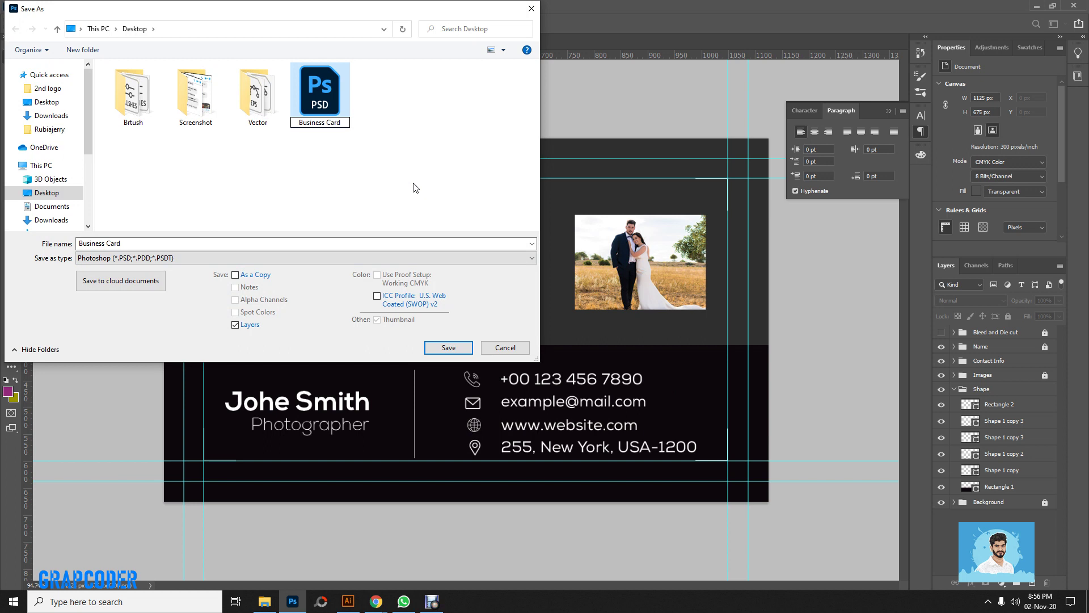
text(Fr)
text(ont)
click(148, 242)
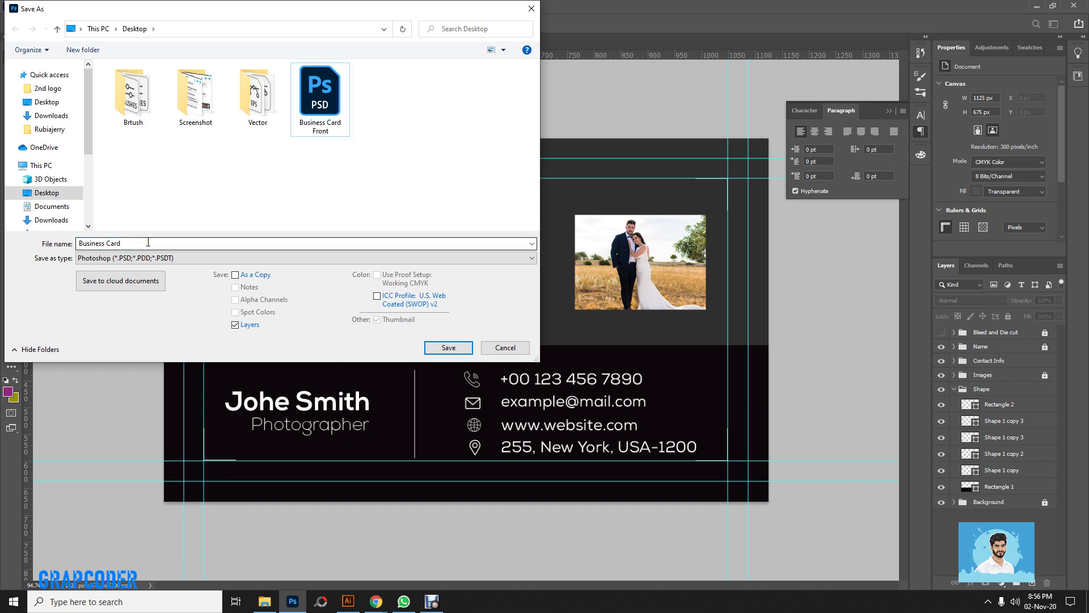
Save the design as Business Card Back.psd, accepting Maximize Compatibility
click(148, 242)
double_click(148, 243)
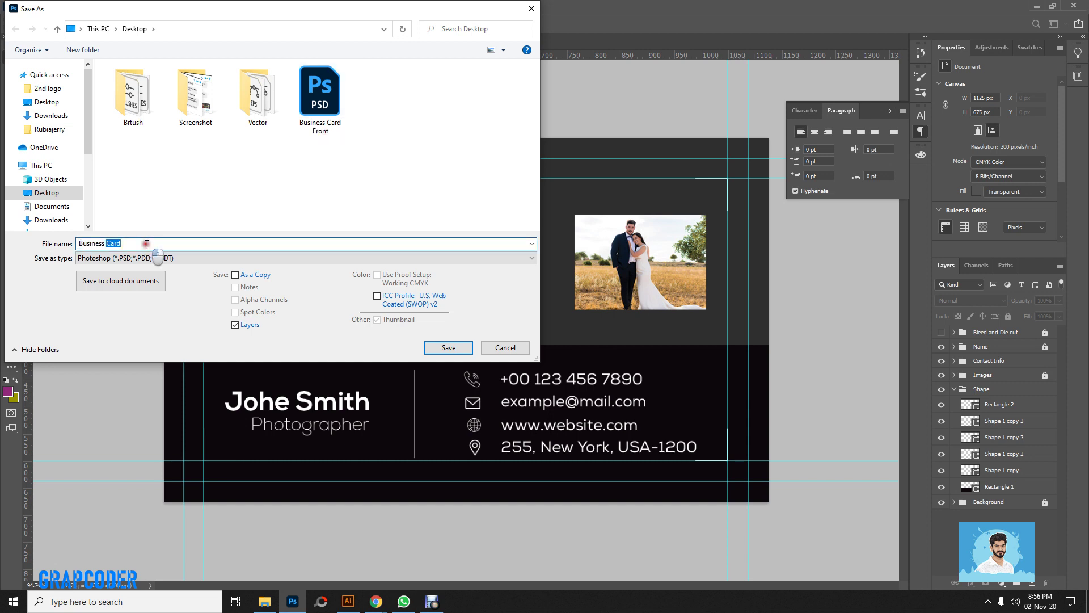
click(147, 244)
text(Back)
click(449, 347)
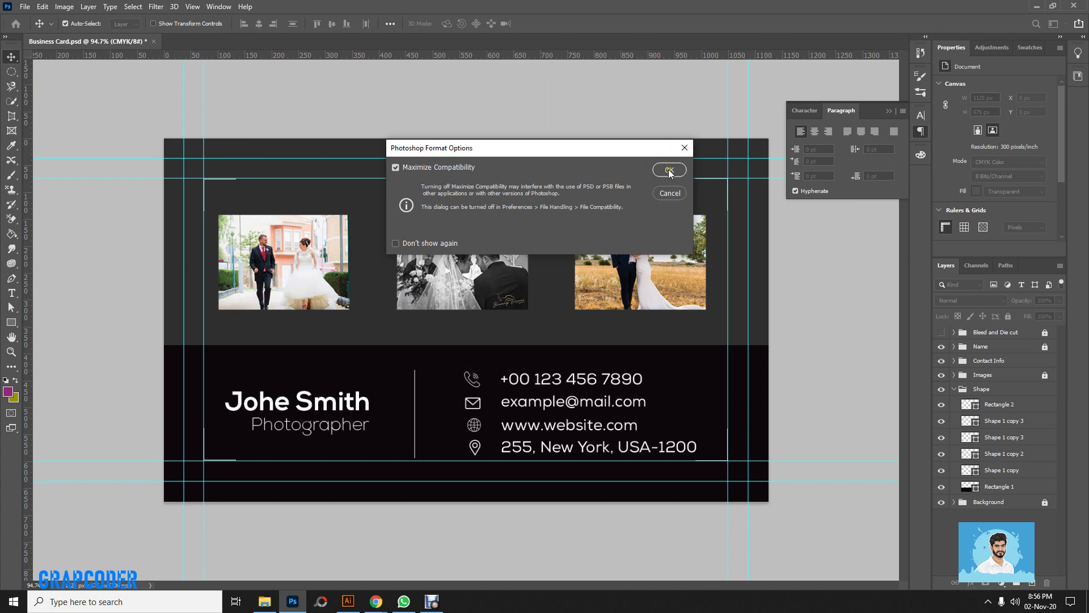
click(668, 171)
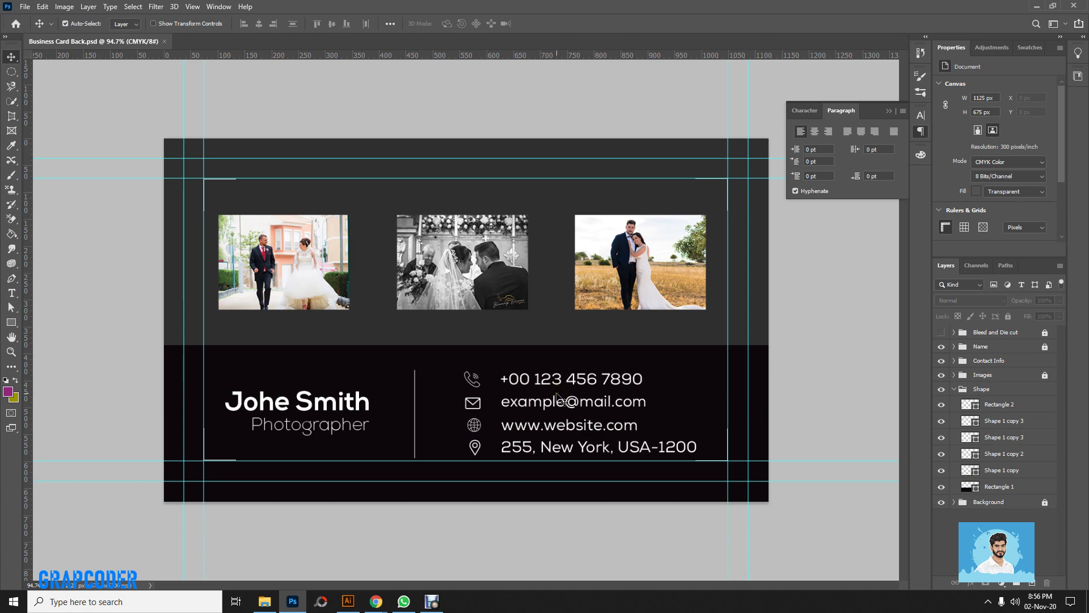
Group the Name, Contact Info, Images and Shape groups and name the new group Front Part
click(974, 377)
shift+click(998, 487)
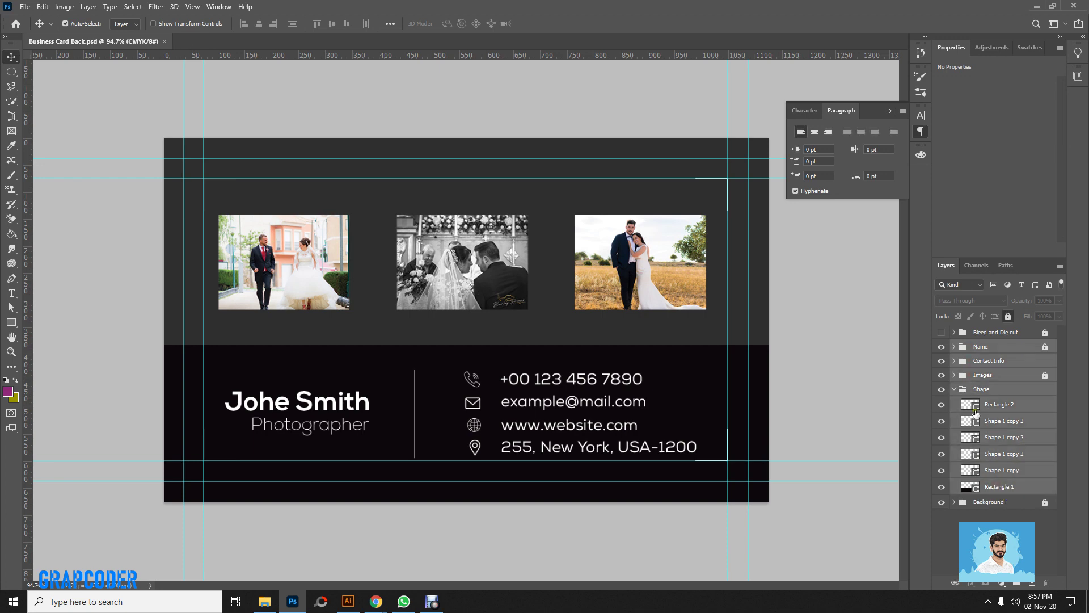
click(954, 390)
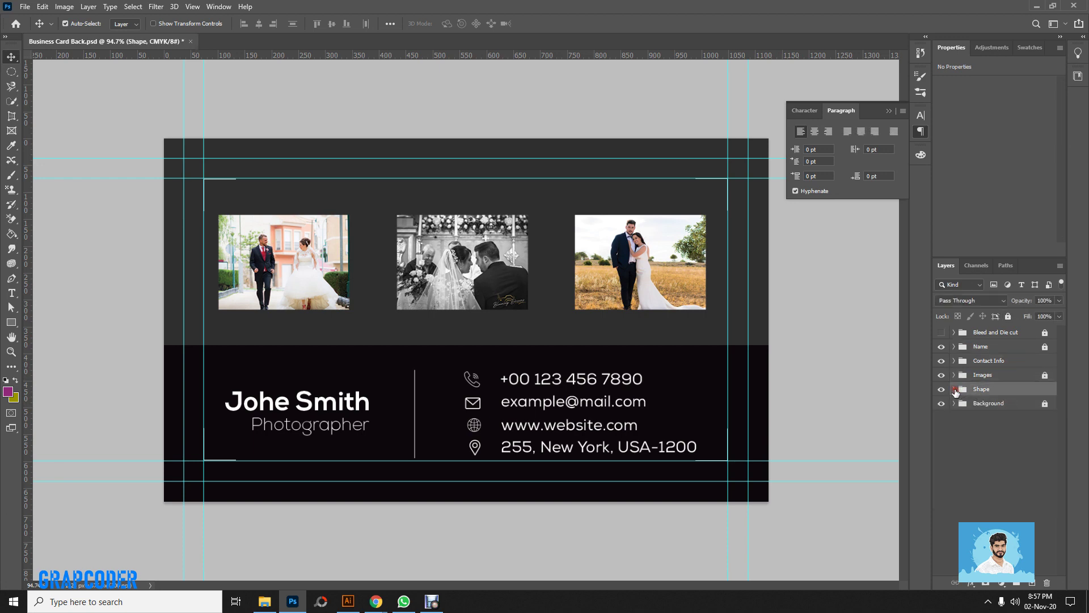
click(982, 347)
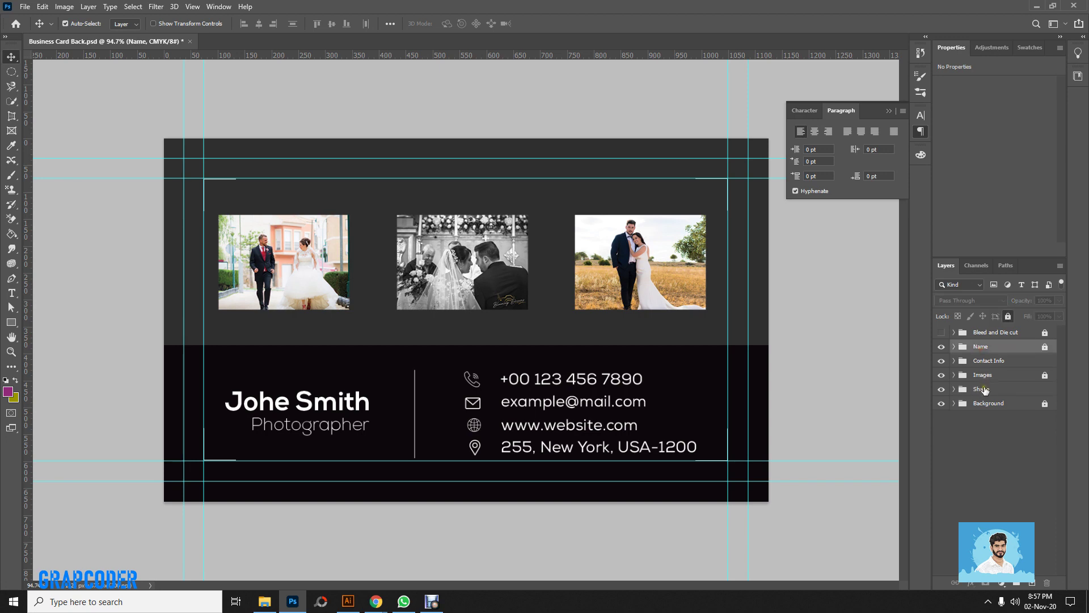
shift+click(984, 390)
key(ctrl+g)
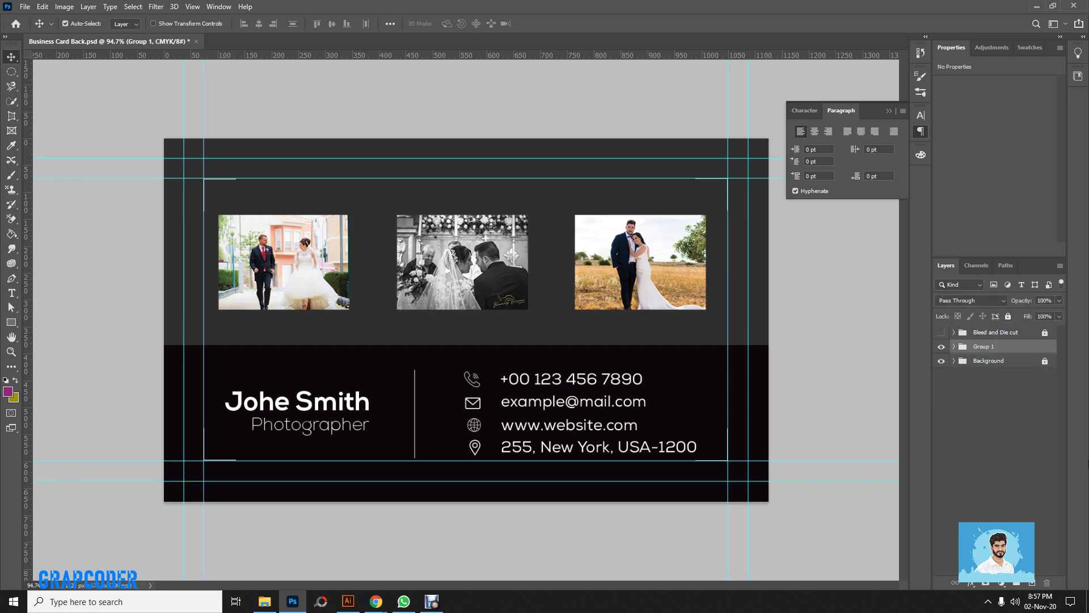
double_click(985, 346)
text(Front Part)
key(Return)
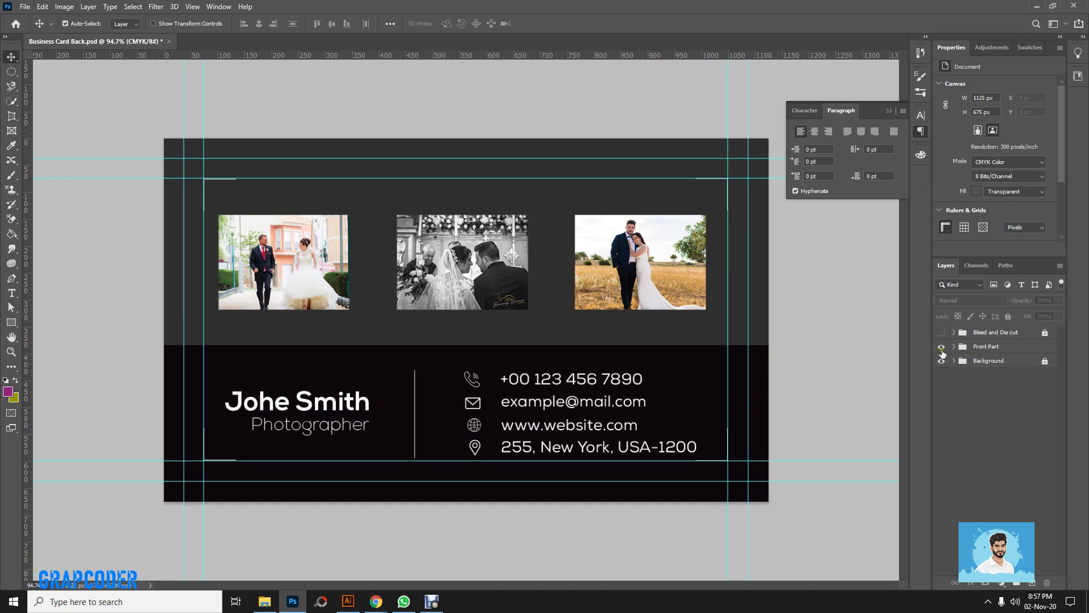
Hide and lock the Front Part group, then inspect the Background group's BG copy 2 layer
click(942, 347)
click(990, 346)
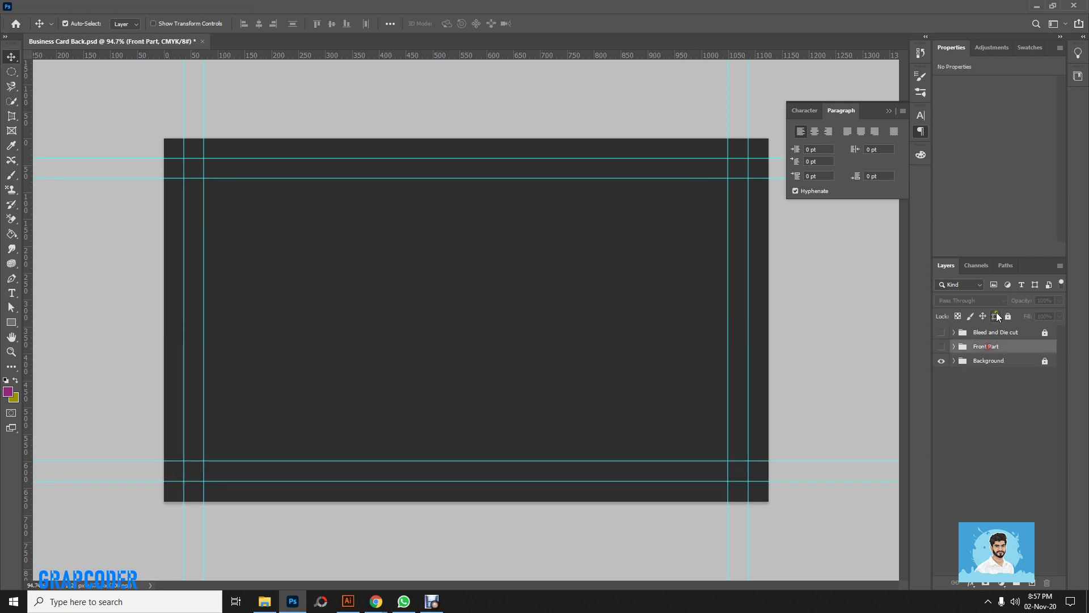
click(1006, 316)
click(953, 362)
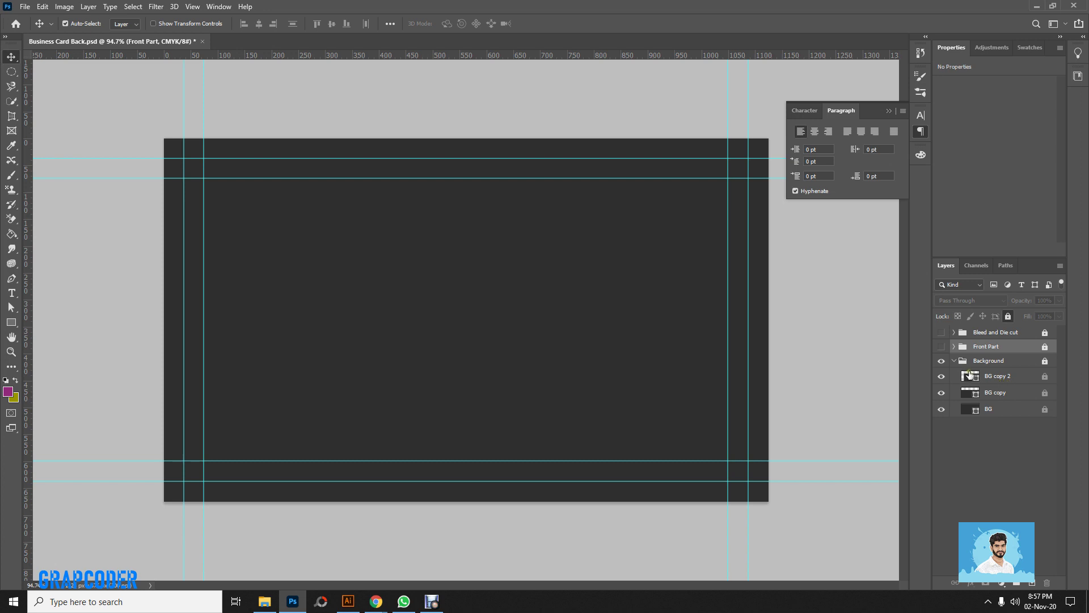
click(1045, 361)
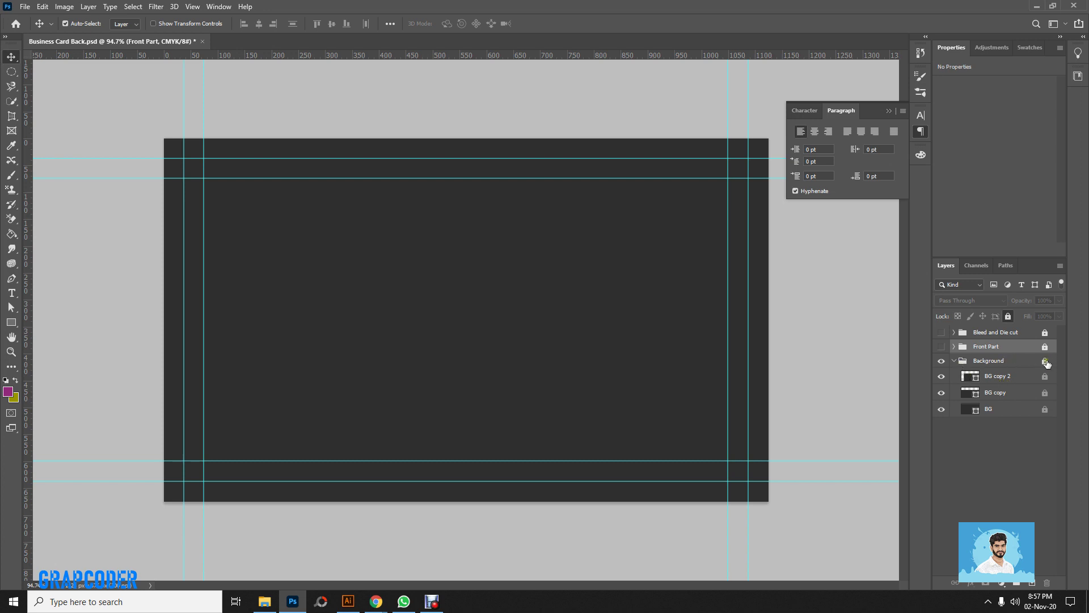
click(989, 378)
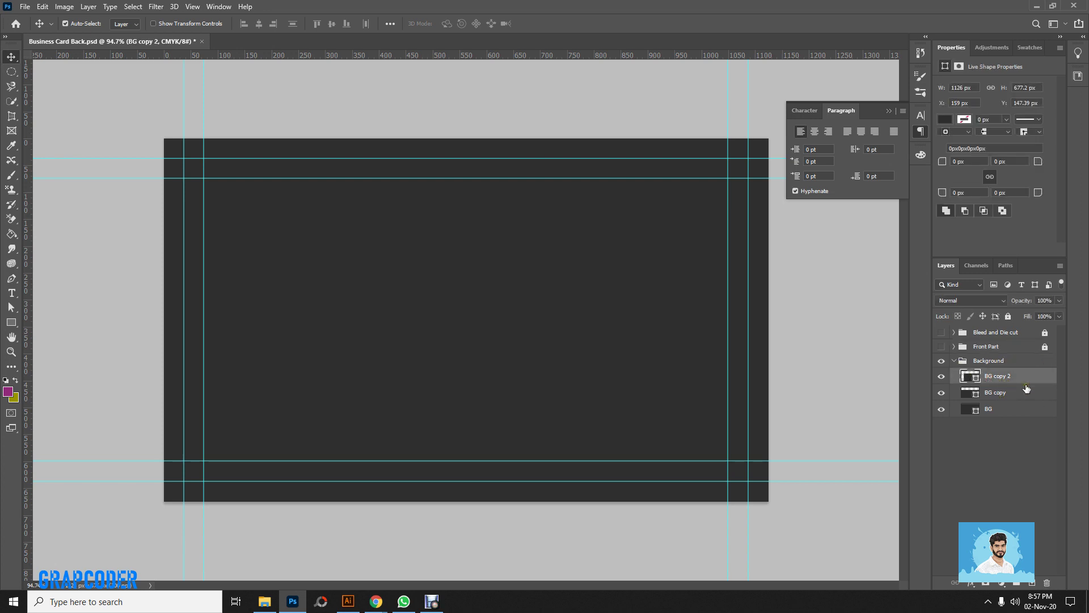
click(955, 361)
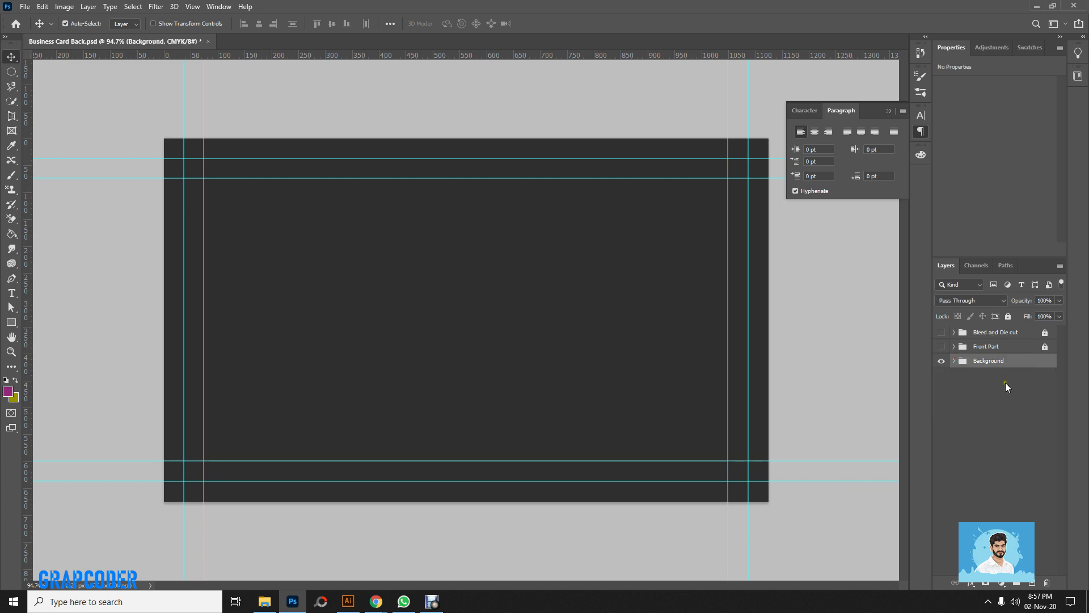
Hide the Bleed and Die cut layers so only the blank dark card shows
click(954, 332)
click(941, 364)
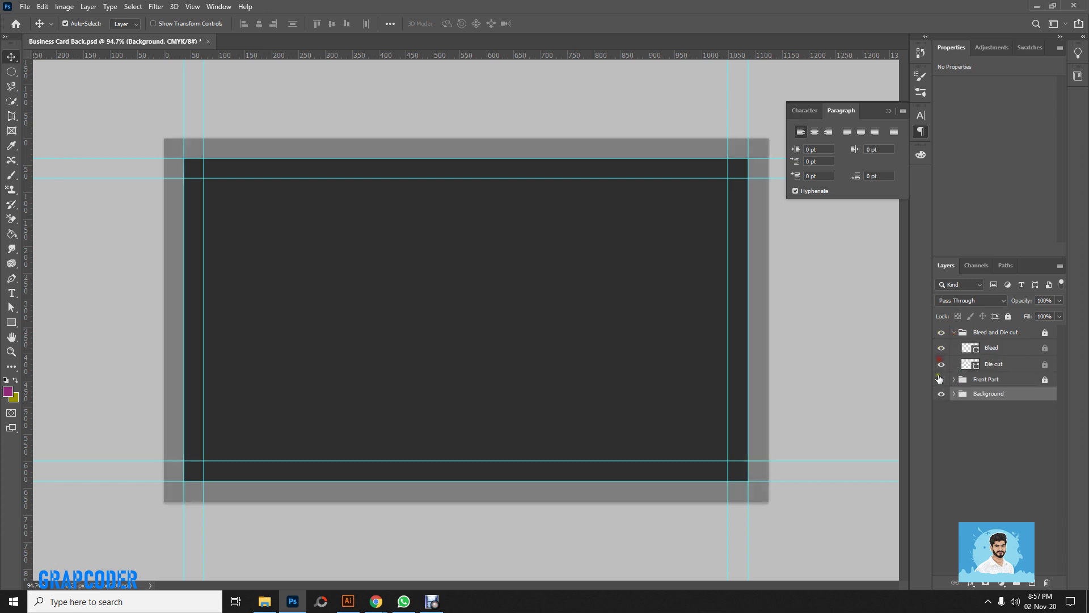
click(942, 333)
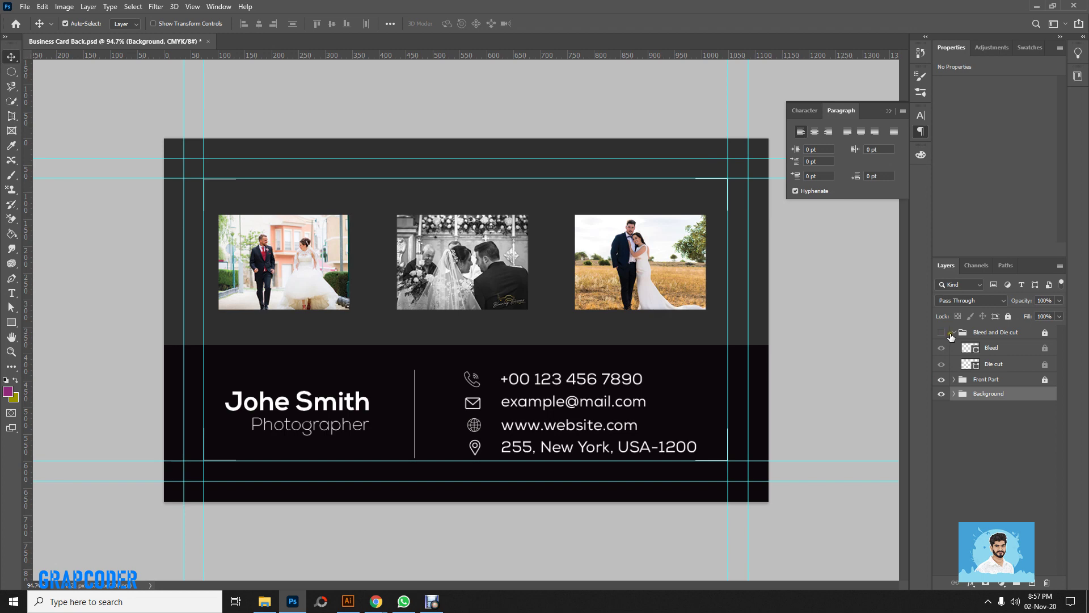
click(941, 379)
click(954, 333)
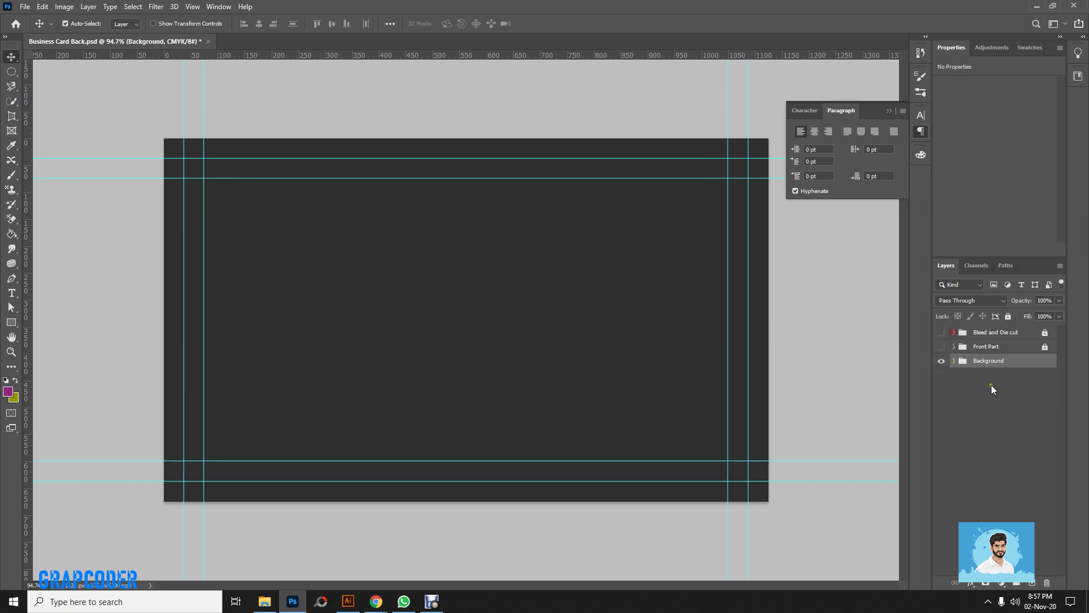
In Illustrator, select the Blooming Dreams camera logo and drag it toward Photoshop
click(358, 601)
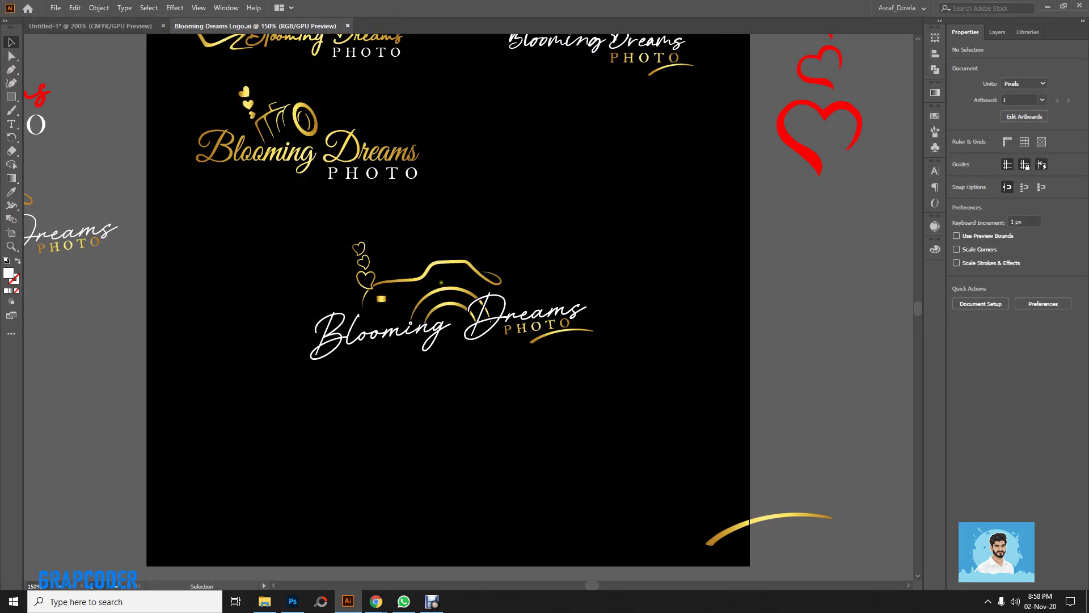
click(428, 271)
mouse_move(429, 271)
mouse_down()
mouse_move(304, 579)
mouse_move(458, 309)
mouse_up()
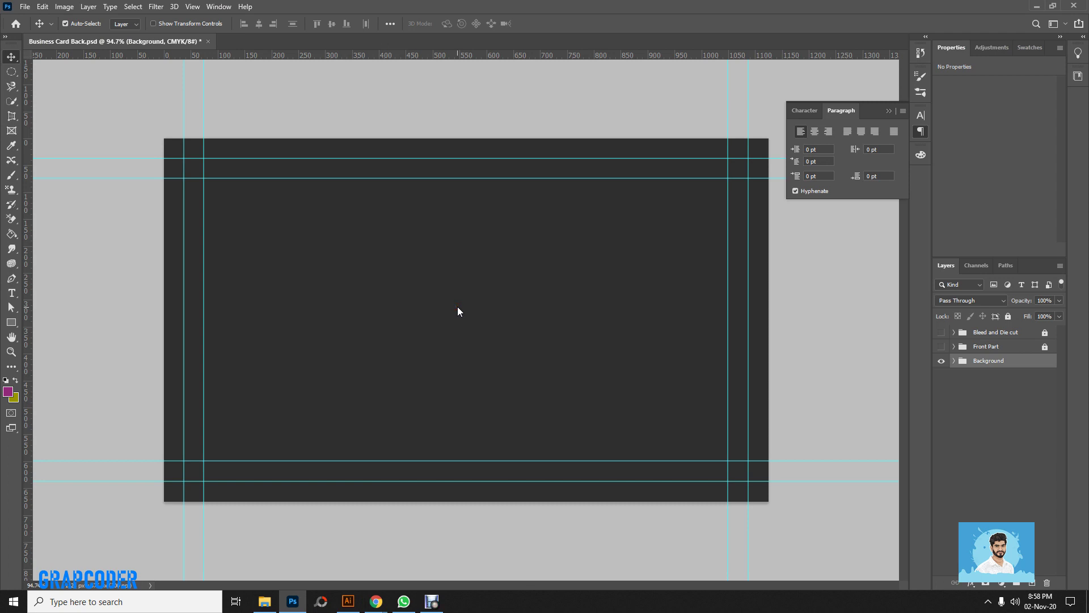
Drop the logo onto the dark card as a smart object and scale it to about two-thirds size
drag(457, 307, 457, 307)
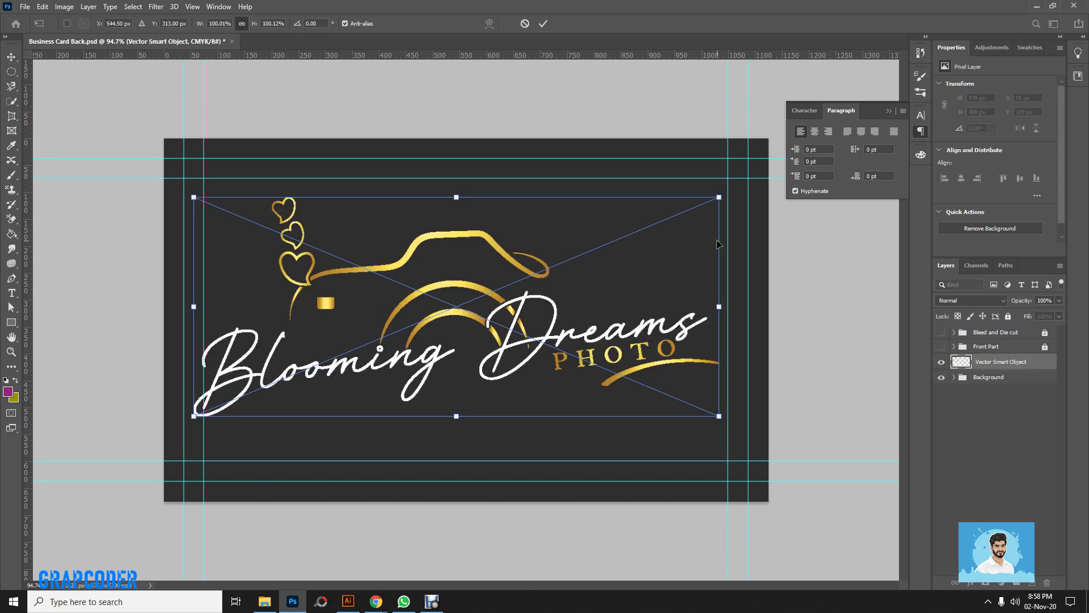
mouse_move(726, 207)
mouse_down()
mouse_move(599, 267)
mouse_move(613, 262)
mouse_up()
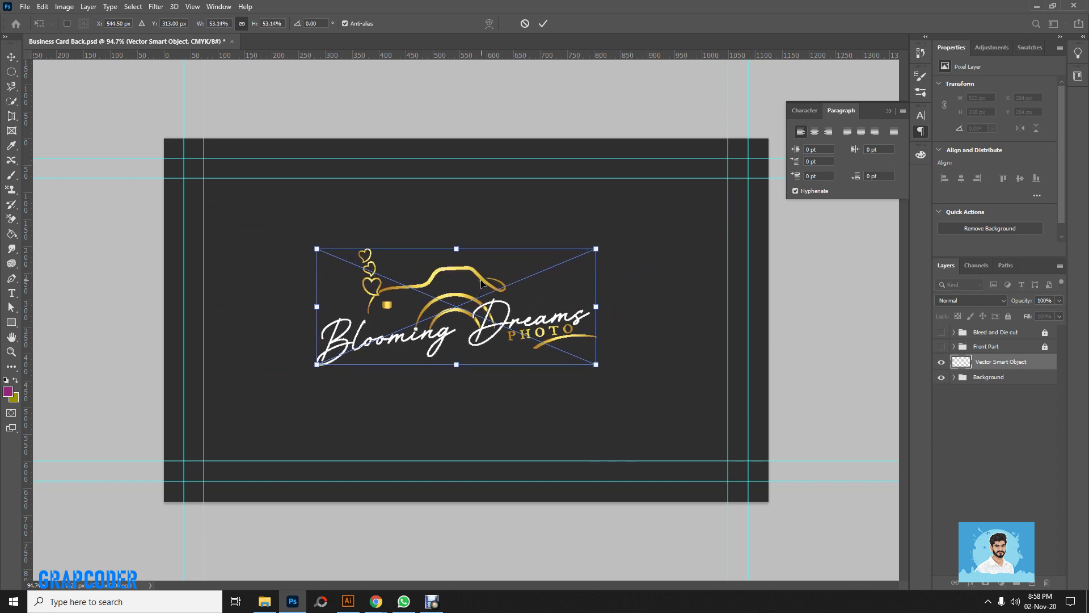
drag(477, 282, 478, 288)
key(Return)
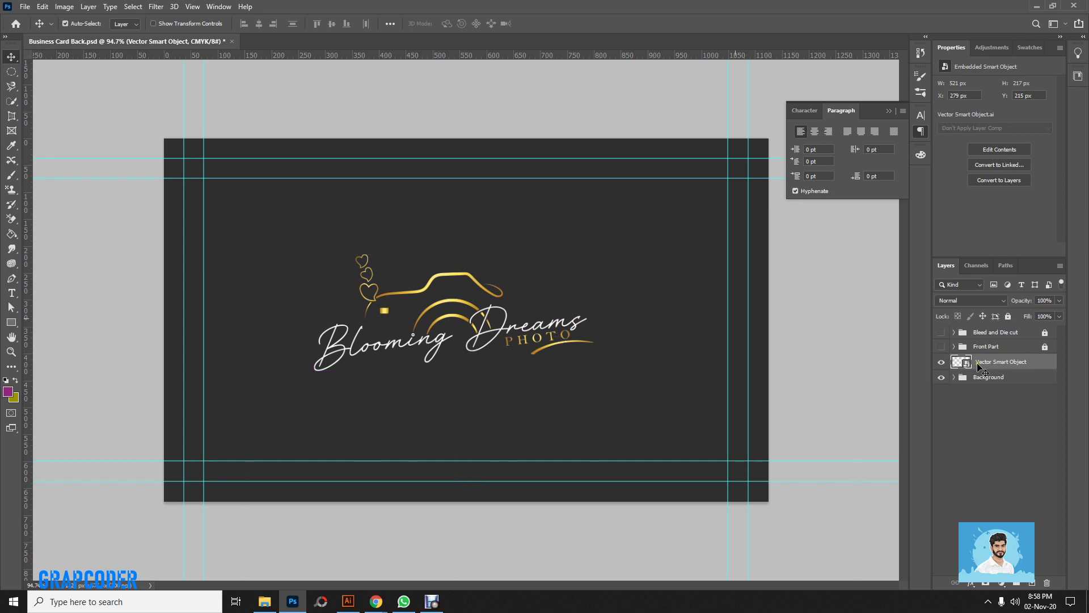
Centre the logo on the card, nudge it up three Shift+Up steps, then deselect
key(ctrl+a)
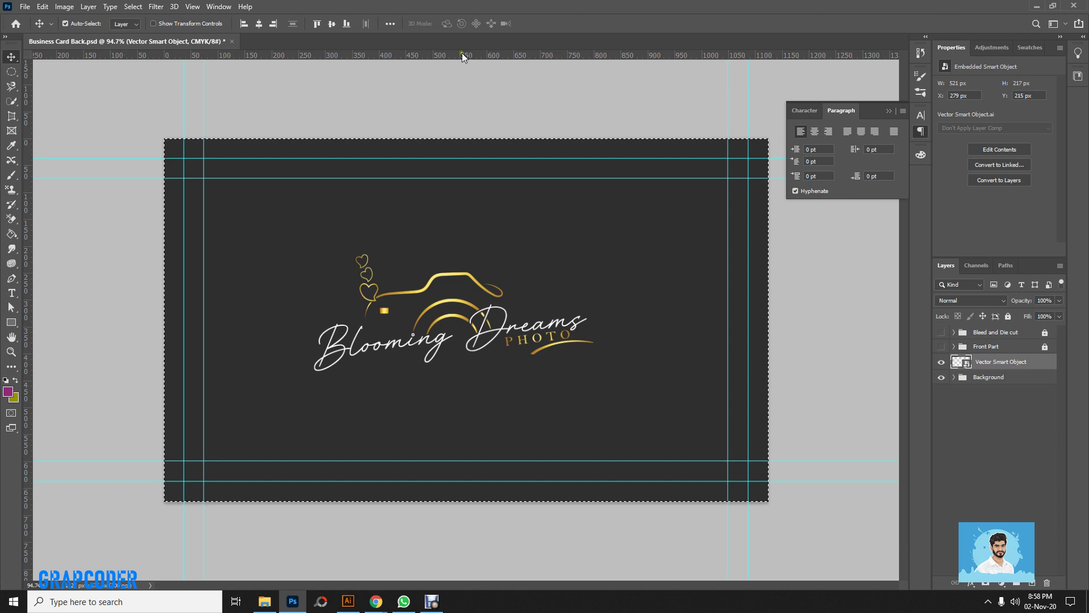
click(258, 24)
click(332, 23)
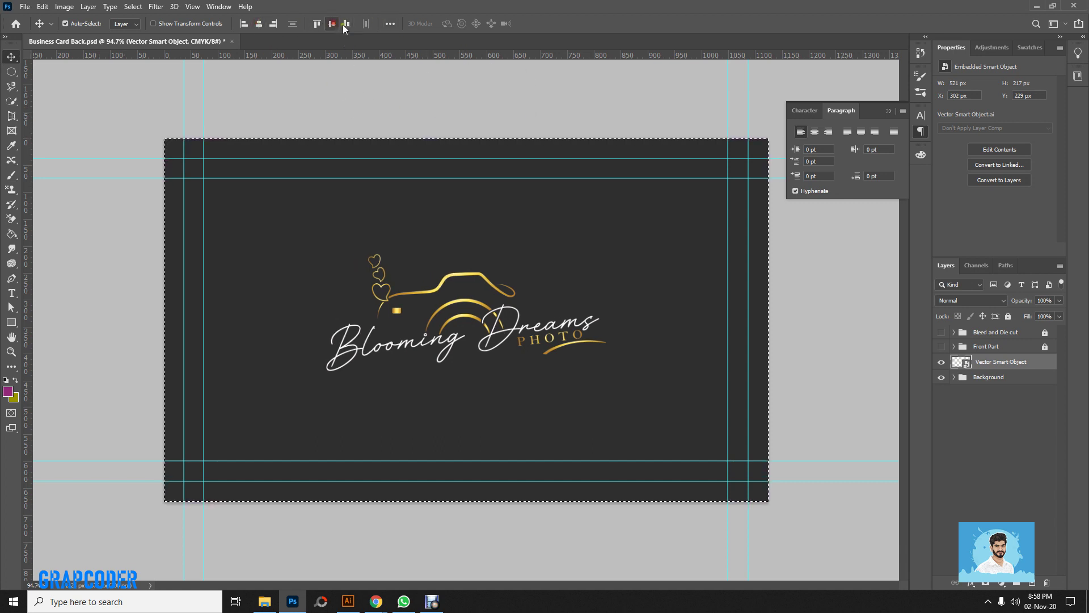
click(391, 24)
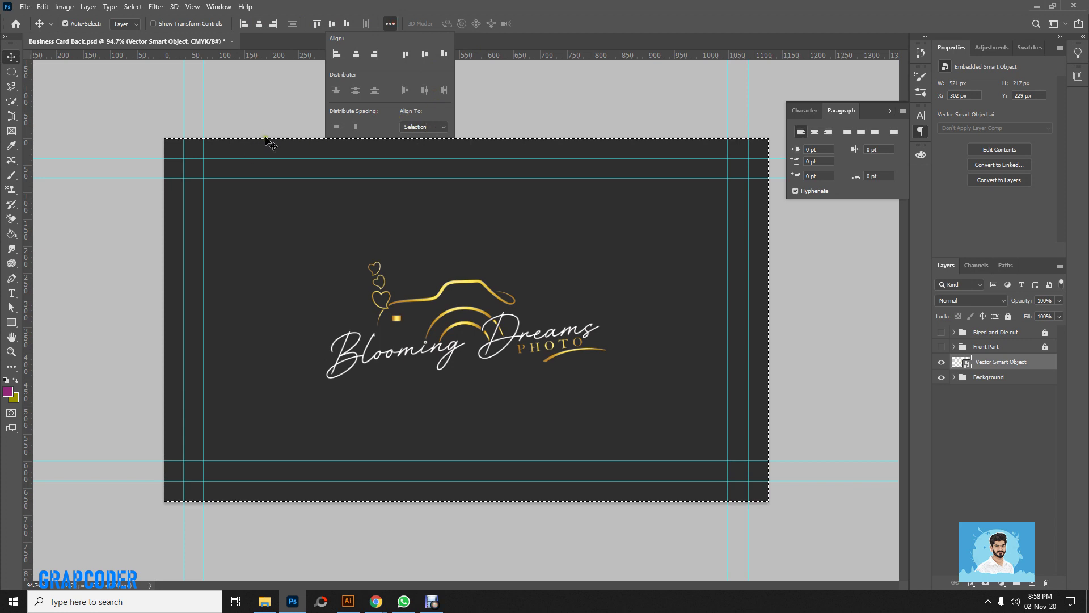
click(388, 25)
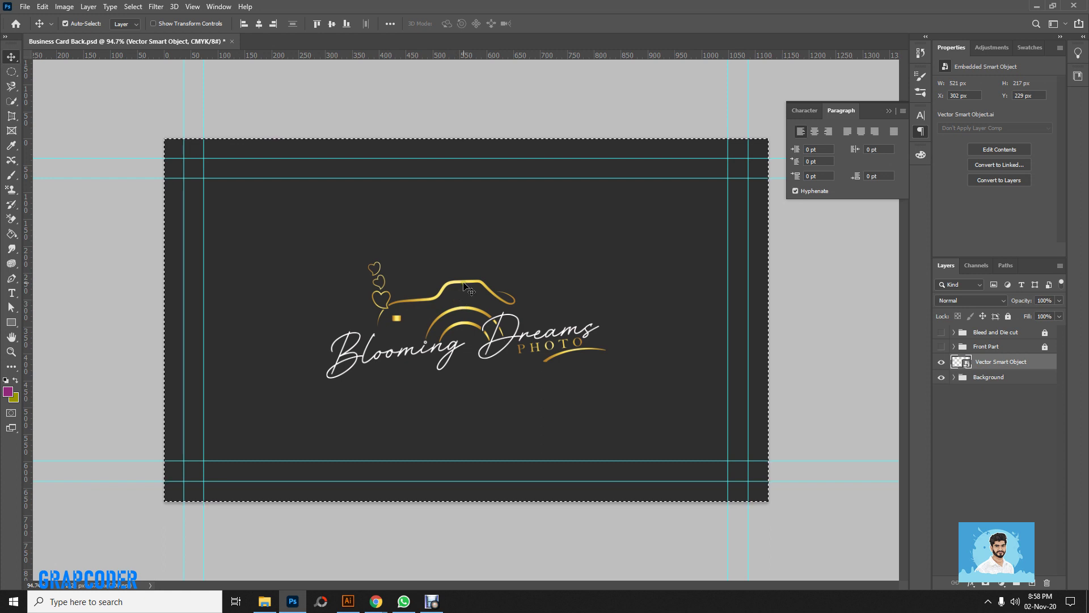
key(shift+Up)
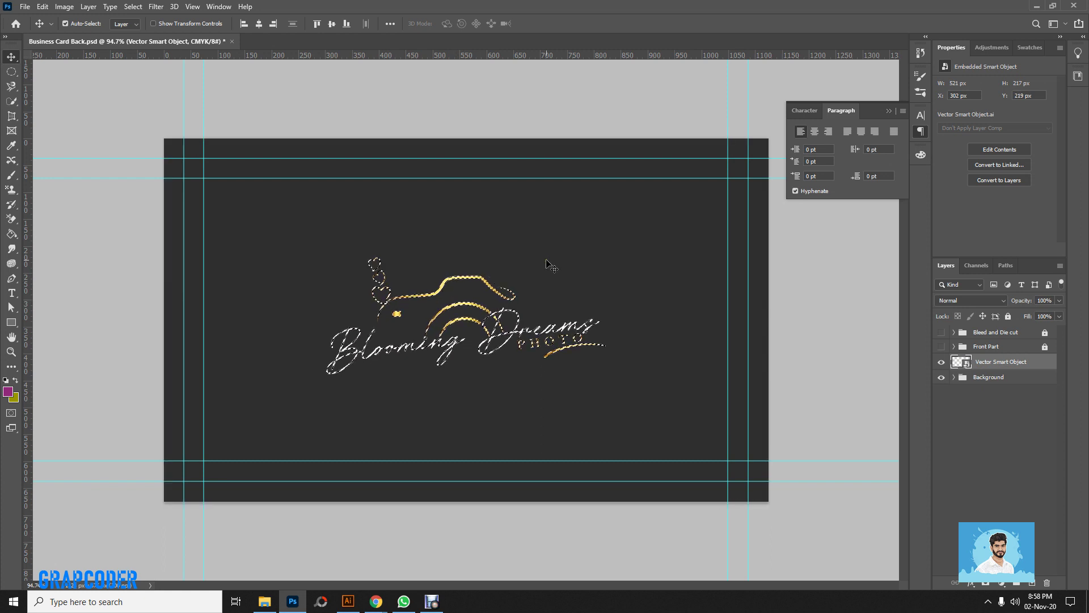
key(shift+Up)
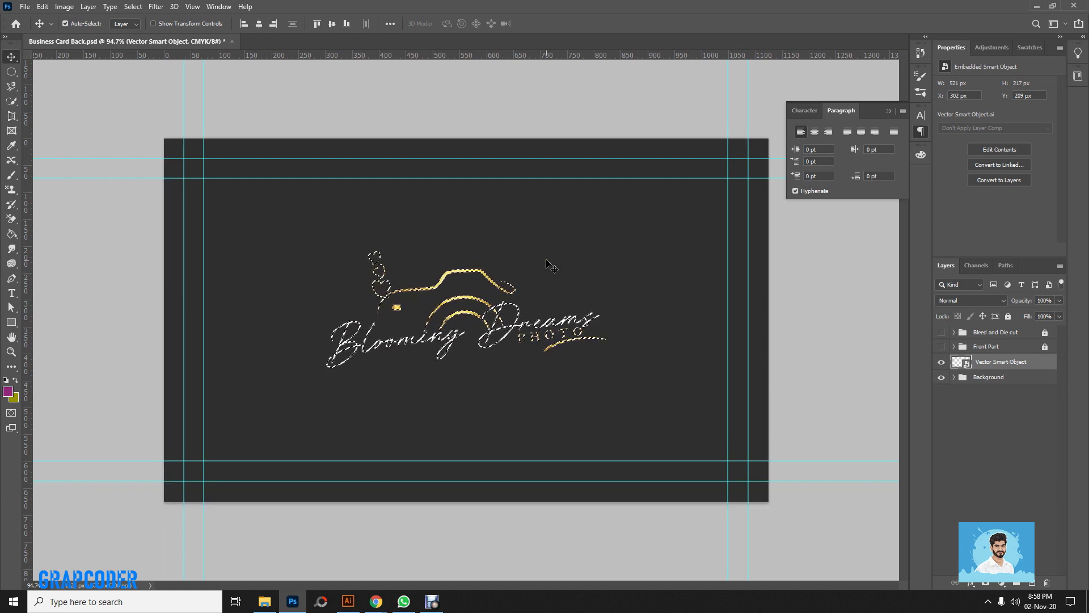
key(shift+Up)
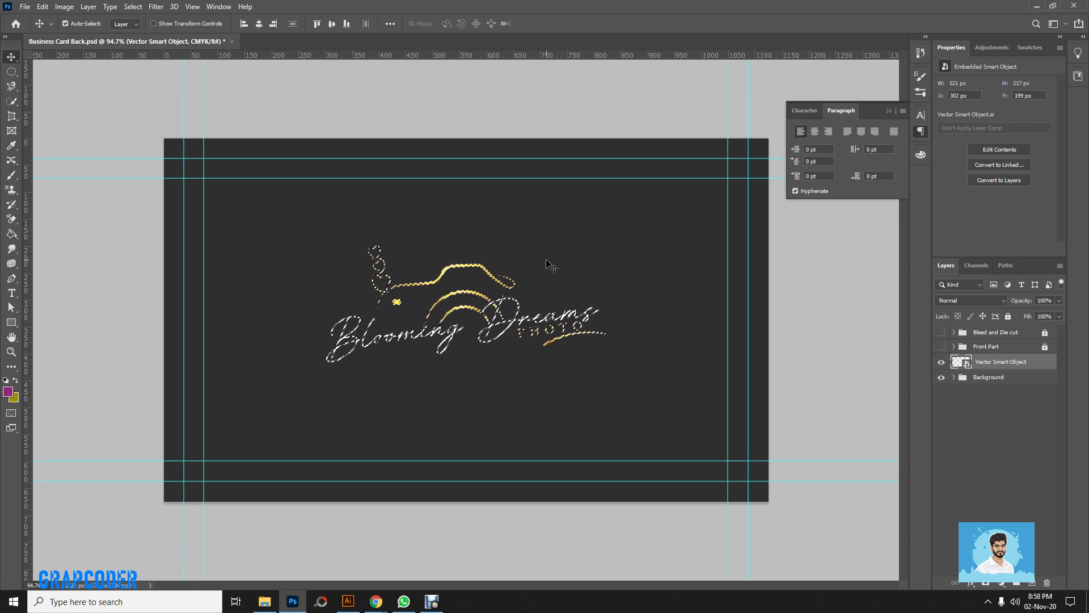
key(ctrl+d)
Nudge the logo down two pixels and rename its layer Logo
key(Down)
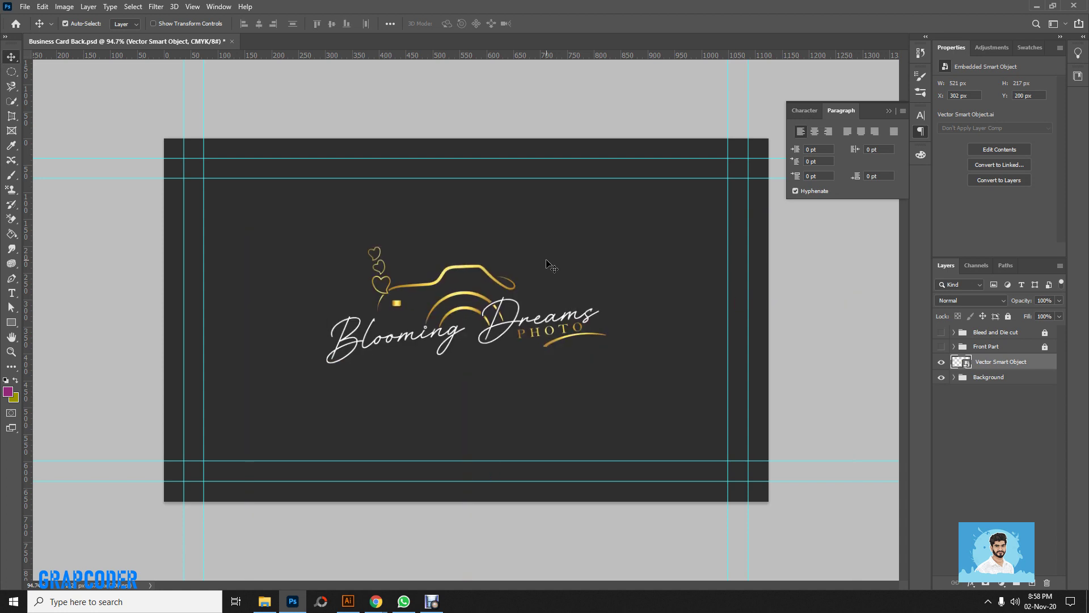
key(Down)
key(Down)
key(Down)
key(Down)
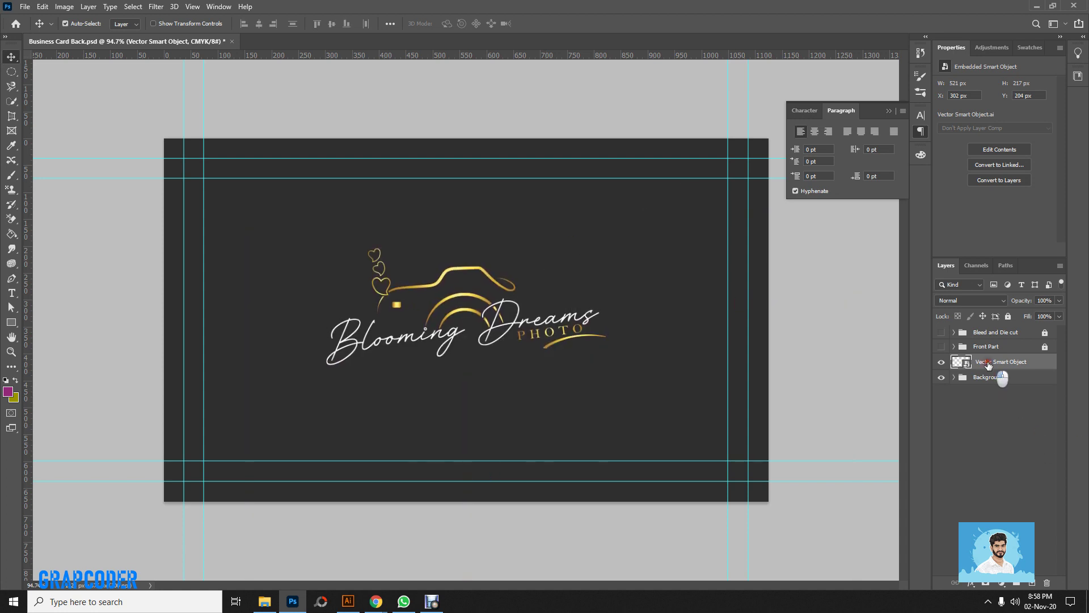
double_click(1001, 362)
text(Logo)
click(1019, 419)
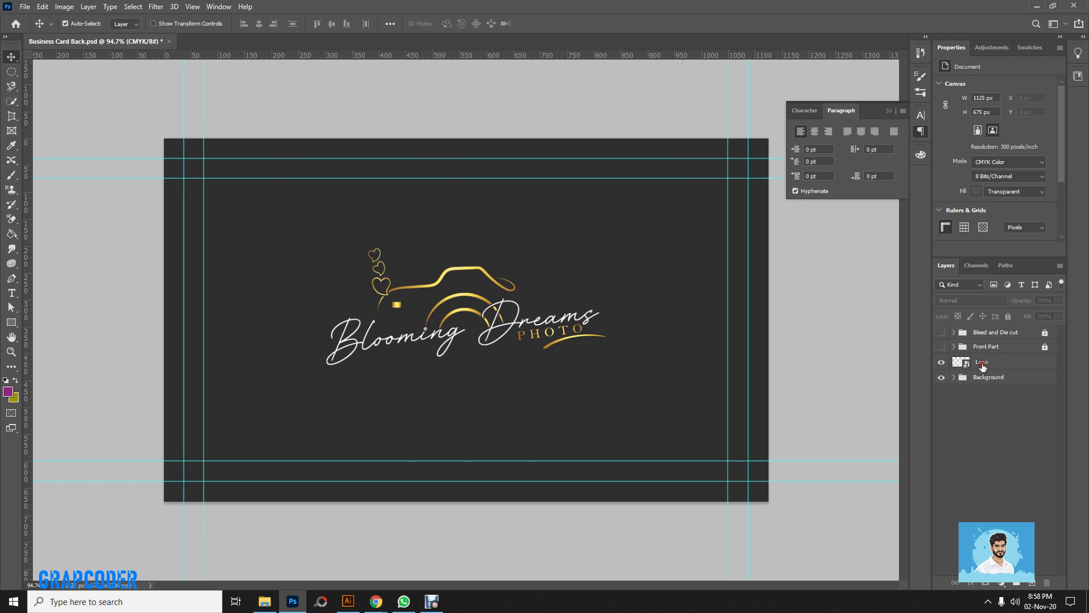
click(983, 364)
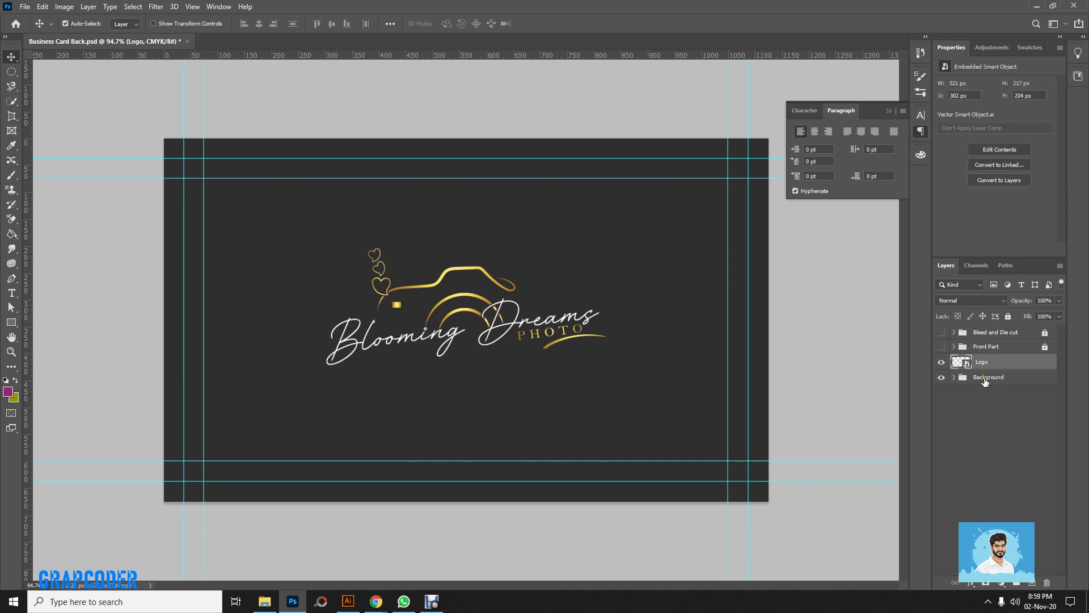
Duplicate the Background group and move the copy into the Front Part group
click(954, 346)
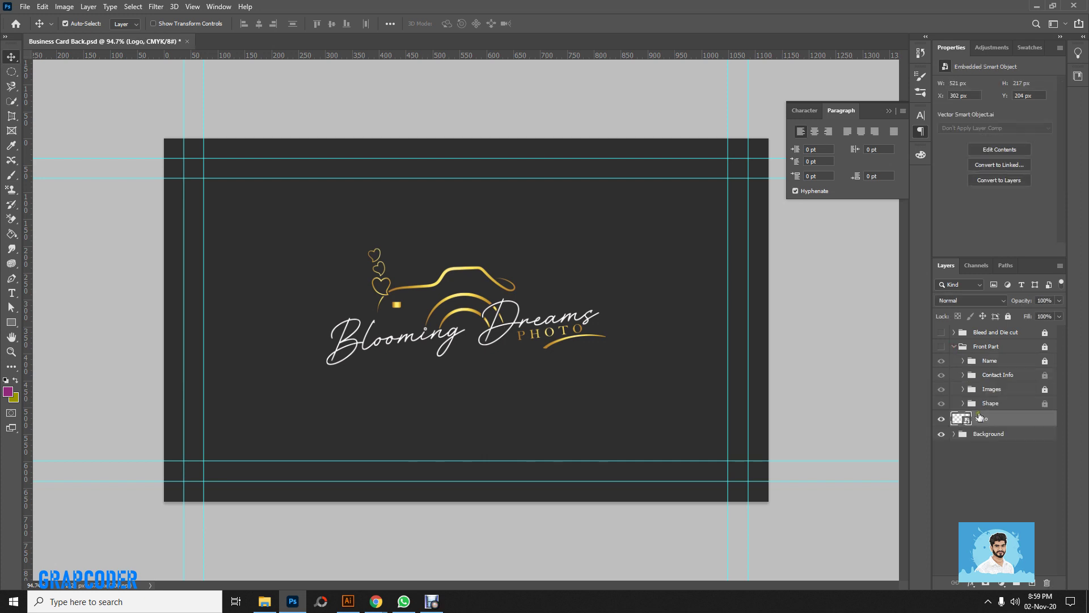
click(993, 434)
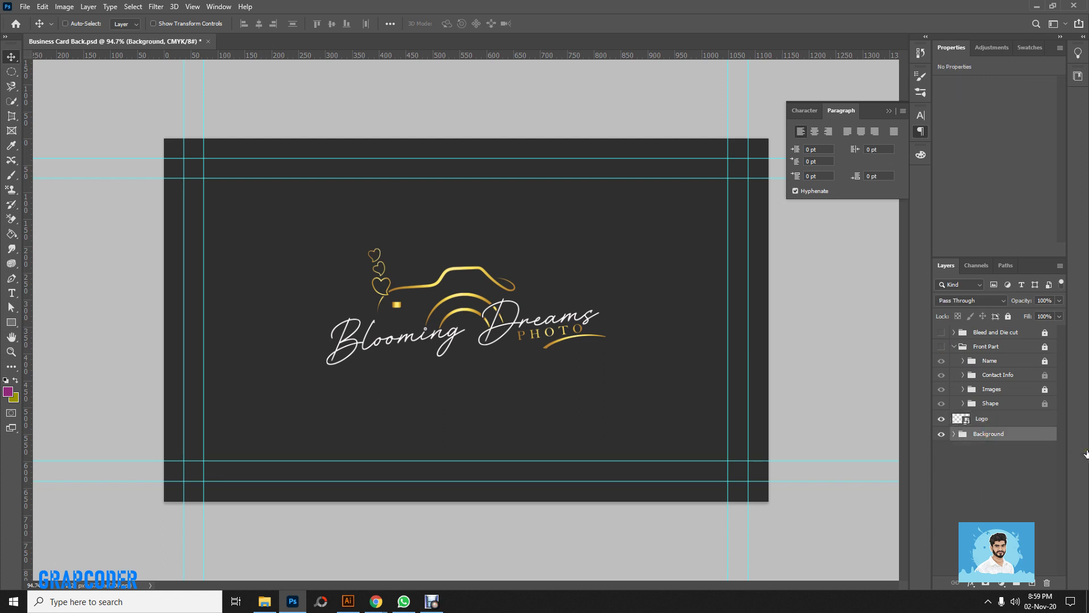
key(ctrl+j)
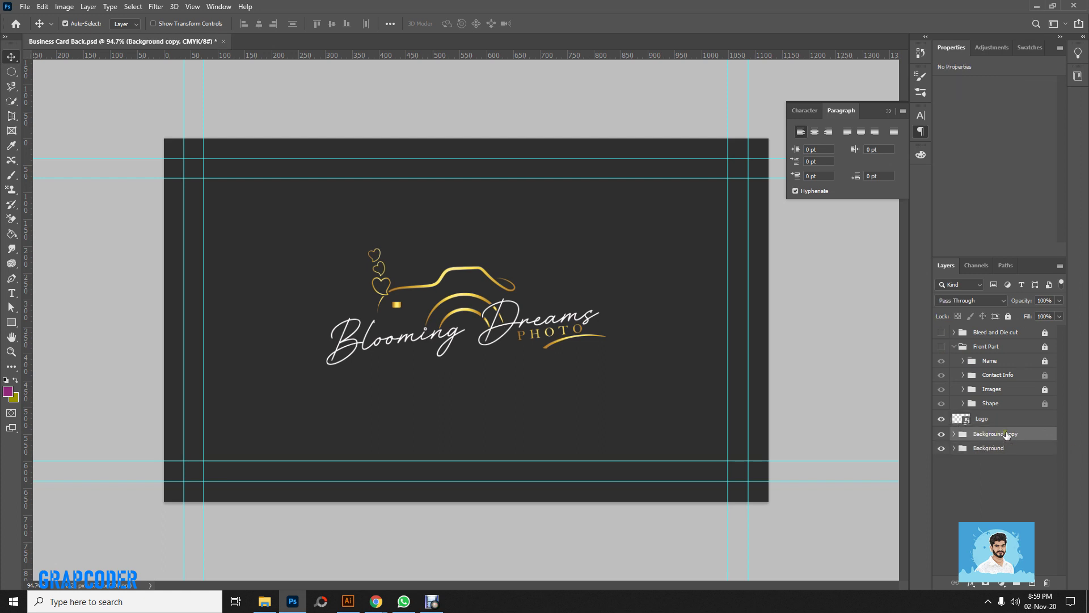
click(1005, 434)
double_click(1005, 434)
double_click(1012, 434)
key(BackSpace)
click(1005, 485)
drag(994, 435, 993, 416)
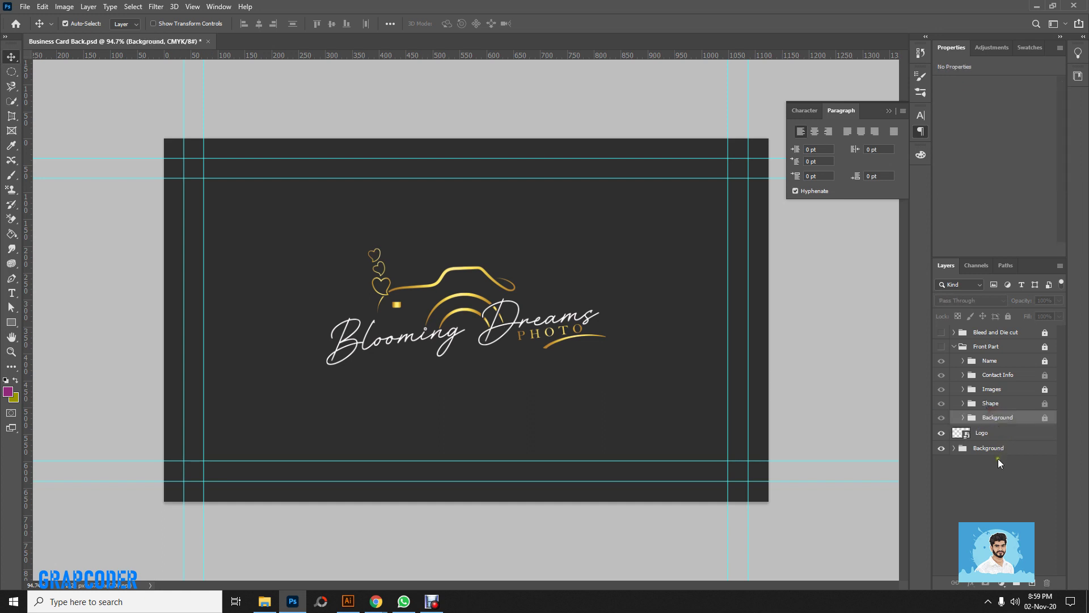
click(955, 347)
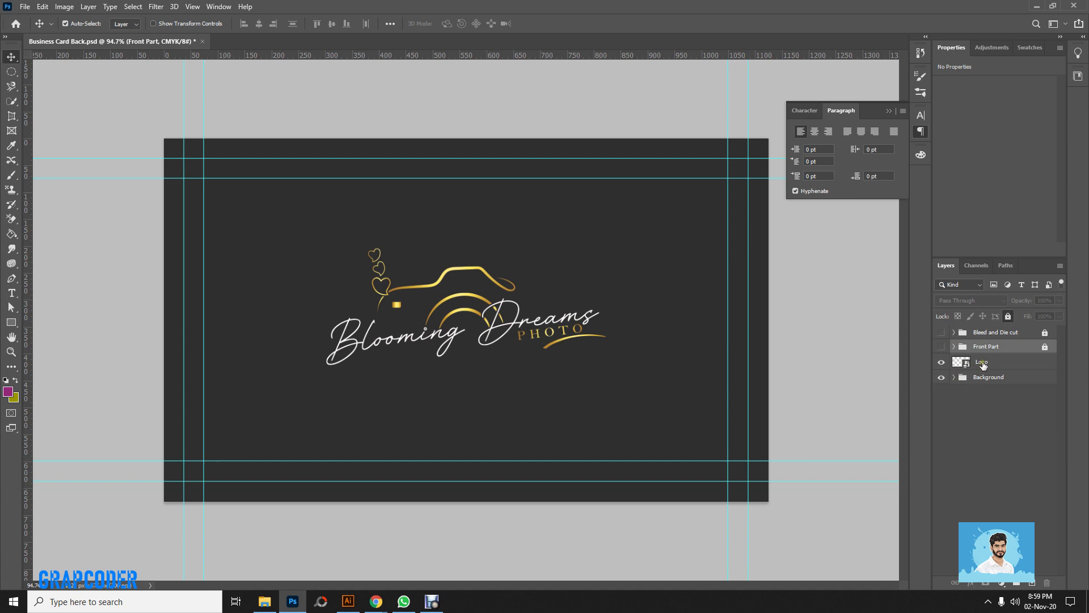
Put the Logo layer in a group named Logo, then group it together with Background
click(987, 366)
key(ctrl+g)
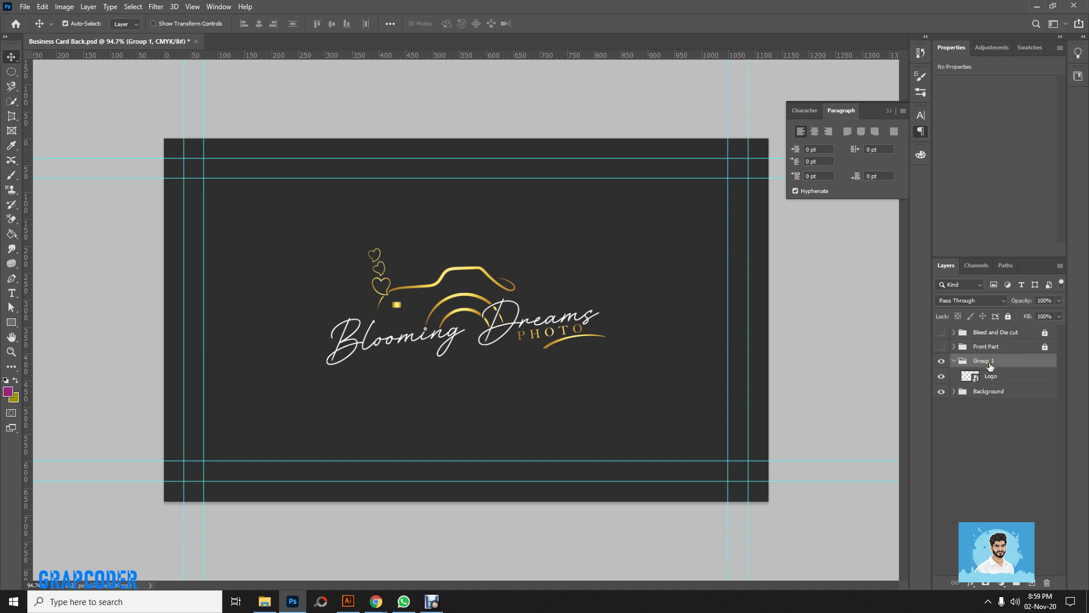
double_click(983, 361)
text(LO)
key(BackSpace)
key(BackSpace)
key(BackSpace)
text(ogo)
click(1006, 412)
click(954, 361)
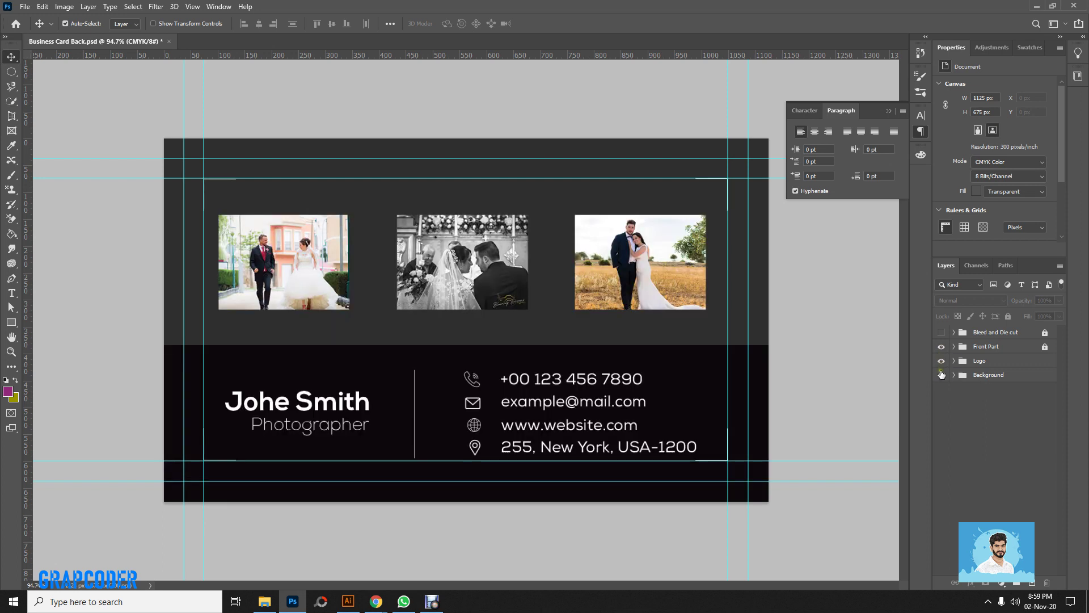
click(963, 362)
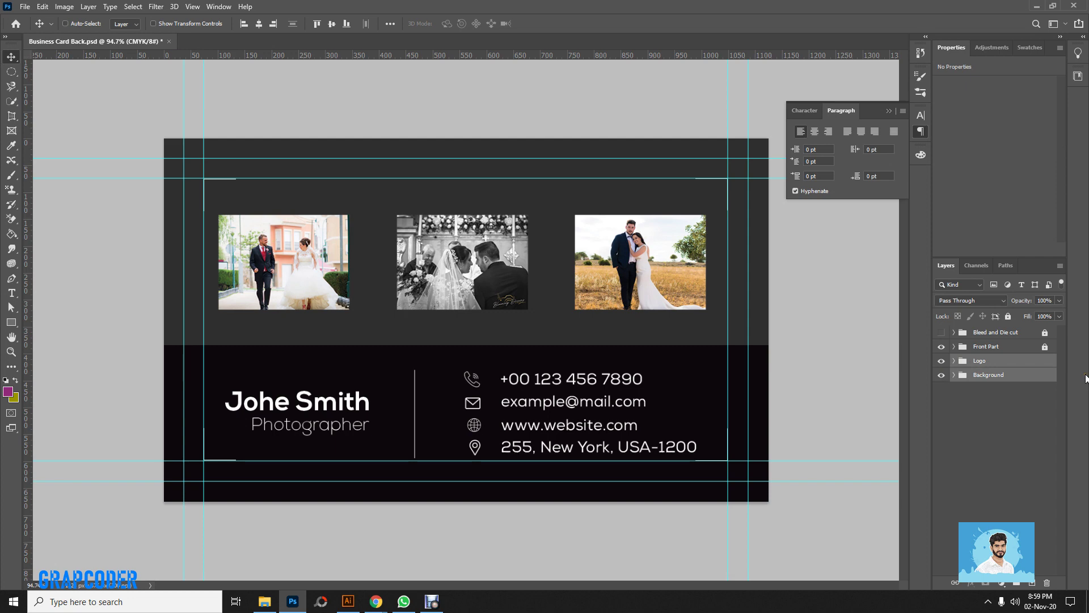
key(ctrl+g)
Name the new group Back Part and toggle visibility to compare front and back designs
double_click(983, 361)
text(Back Part)
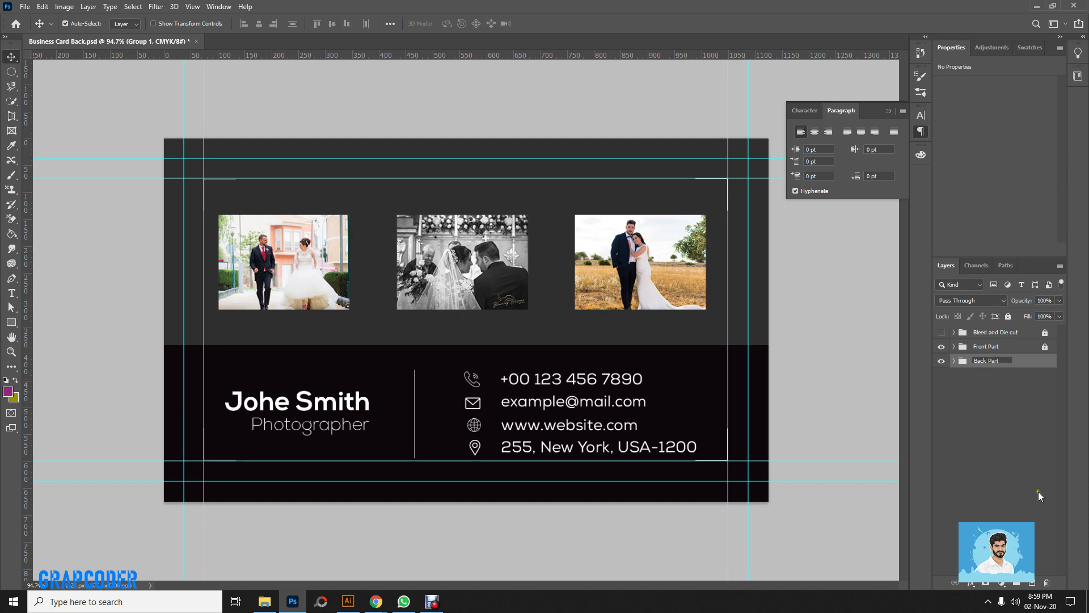
click(1003, 379)
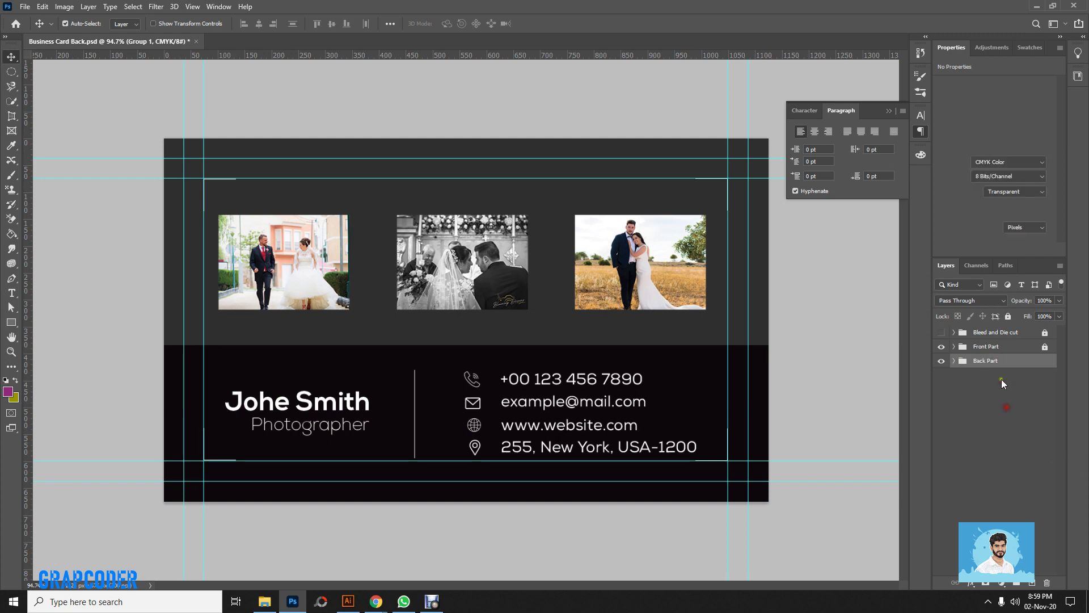
click(941, 333)
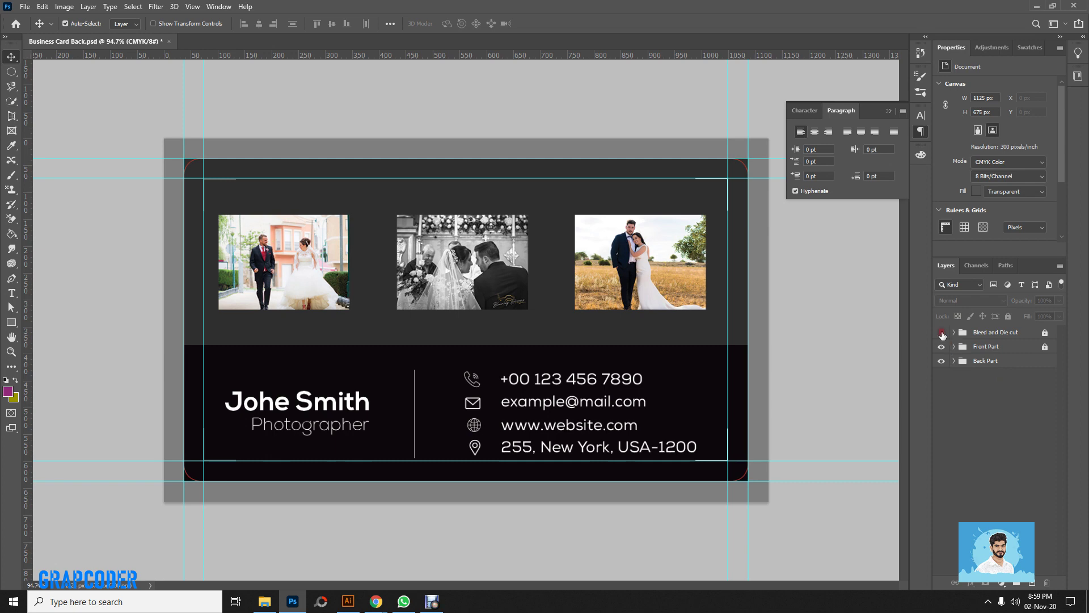
click(941, 333)
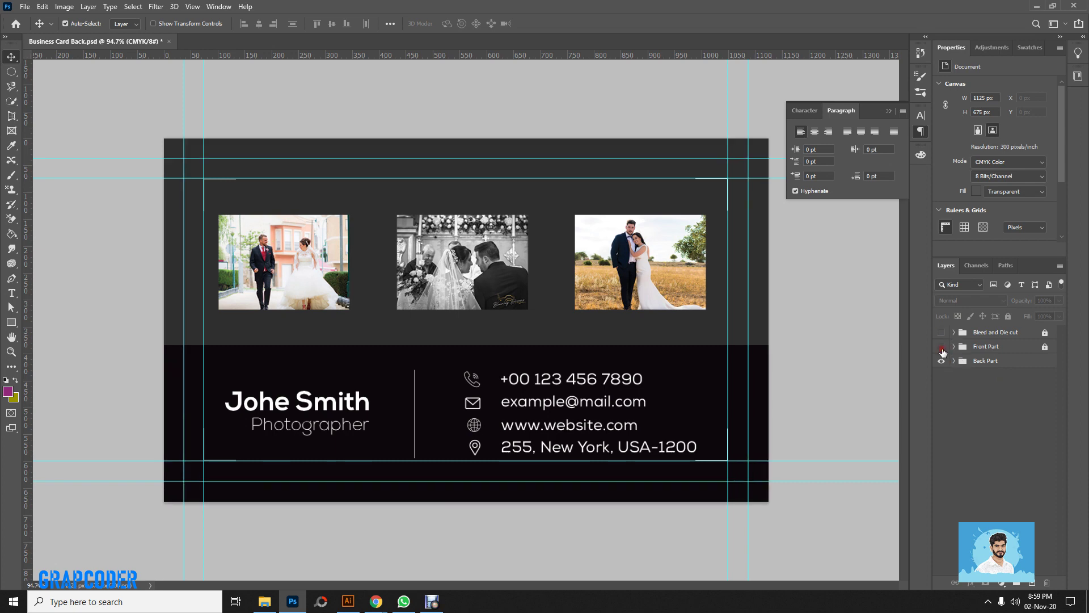
click(942, 348)
click(942, 347)
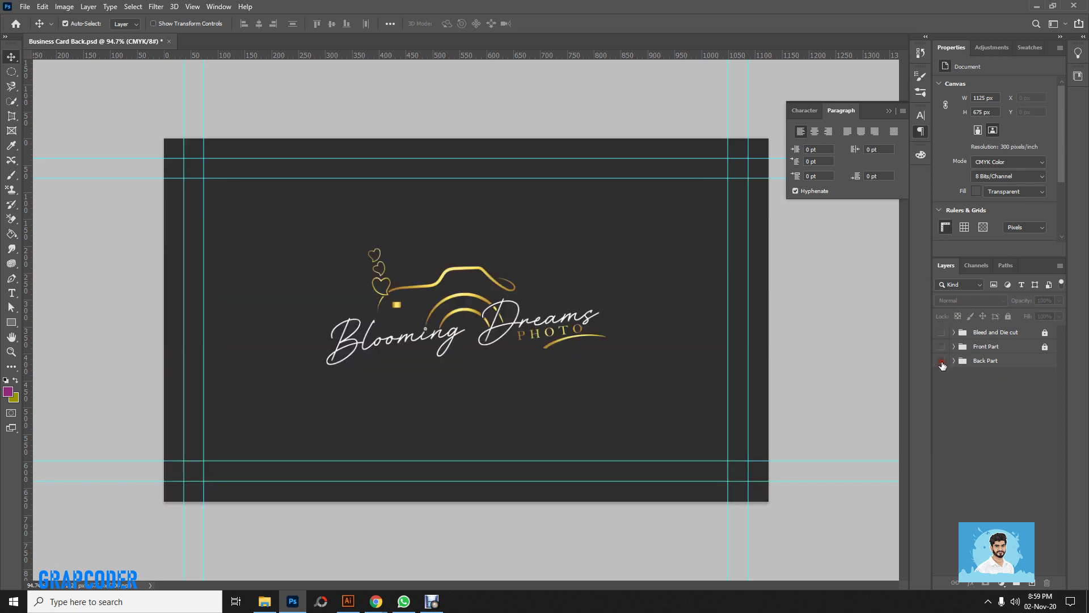
drag(942, 347, 942, 361)
click(942, 347)
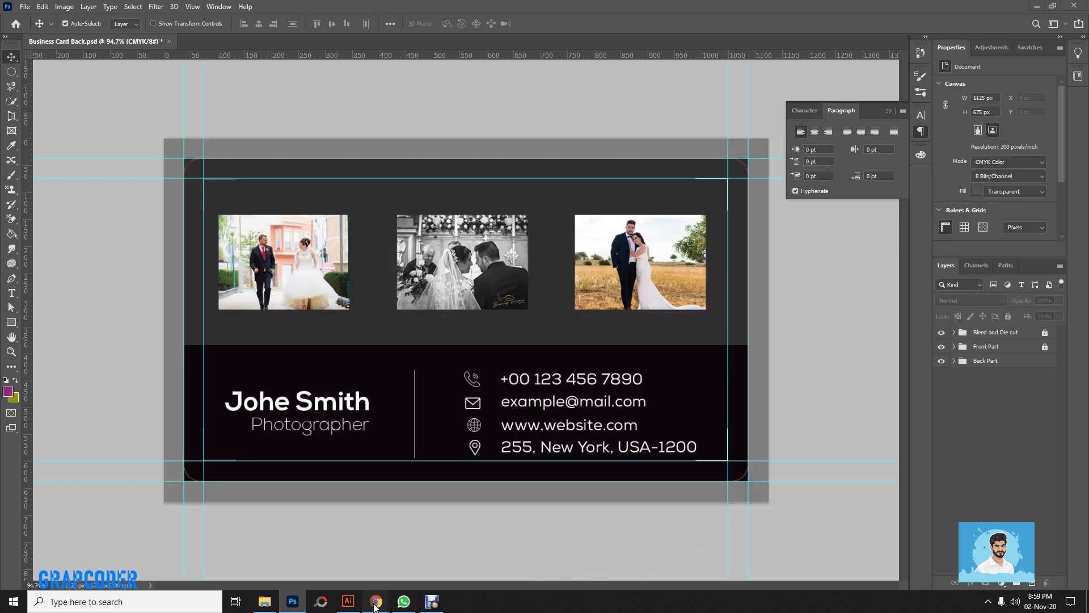
Hide the Bleed and Die cut overlay and close the floating Paragraph panel
mouse_move(376, 601)
click(337, 567)
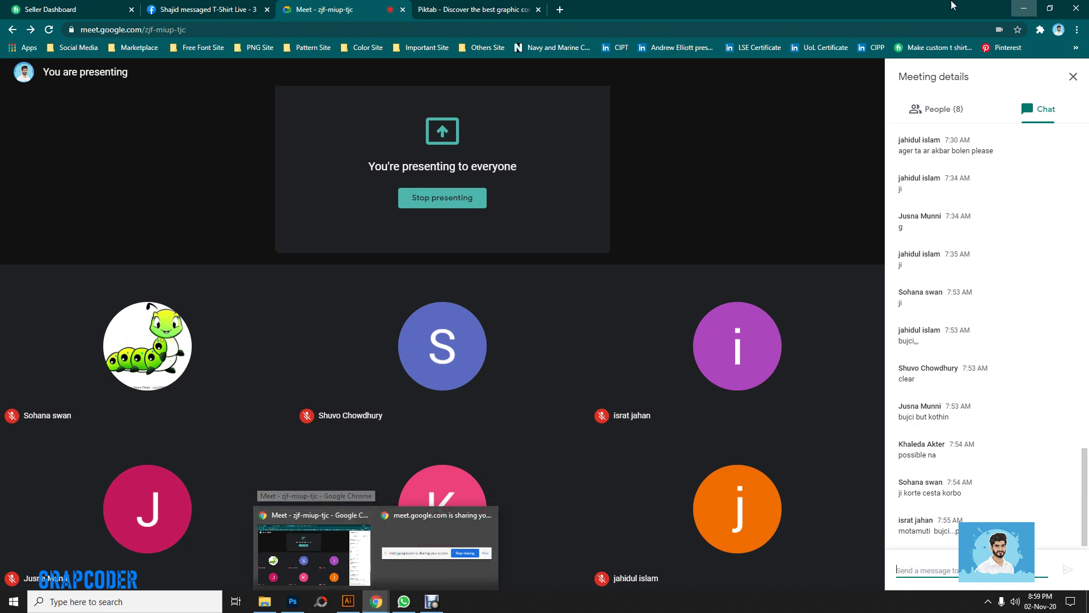
click(337, 567)
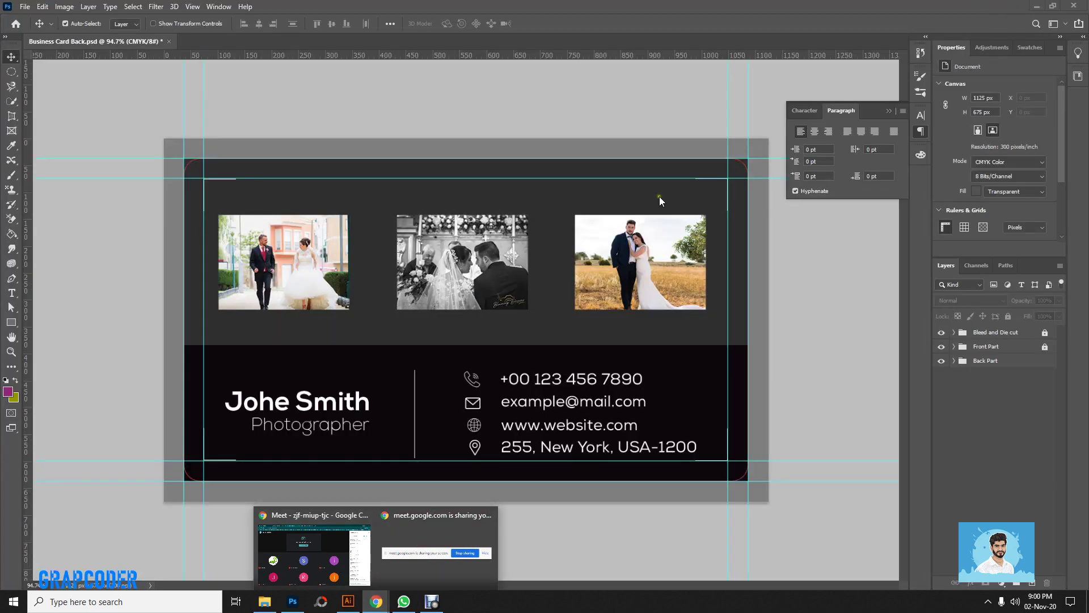
click(942, 333)
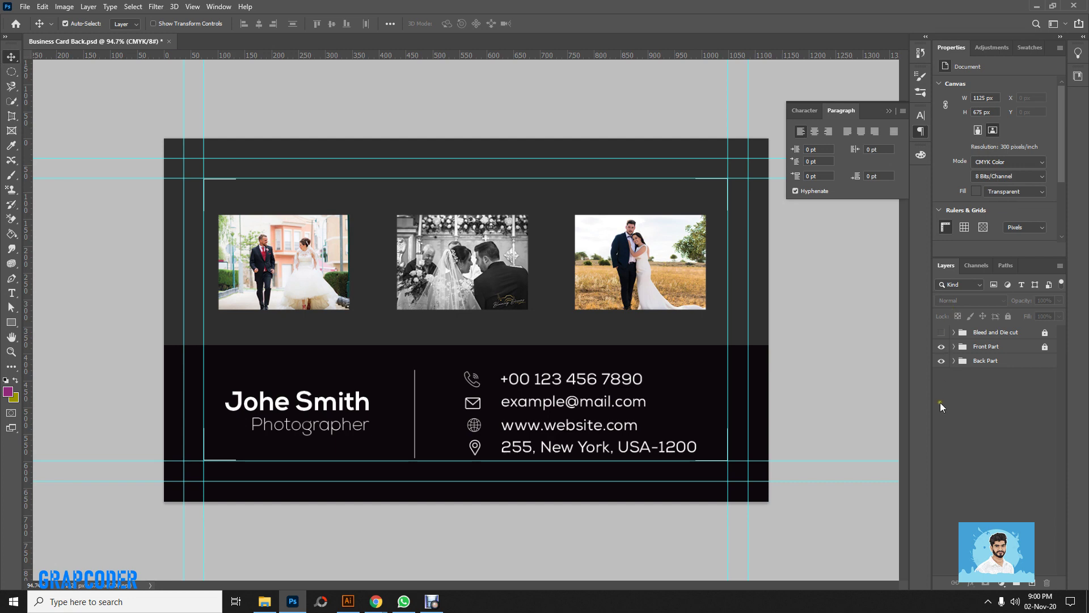
mouse_move(375, 601)
click(340, 568)
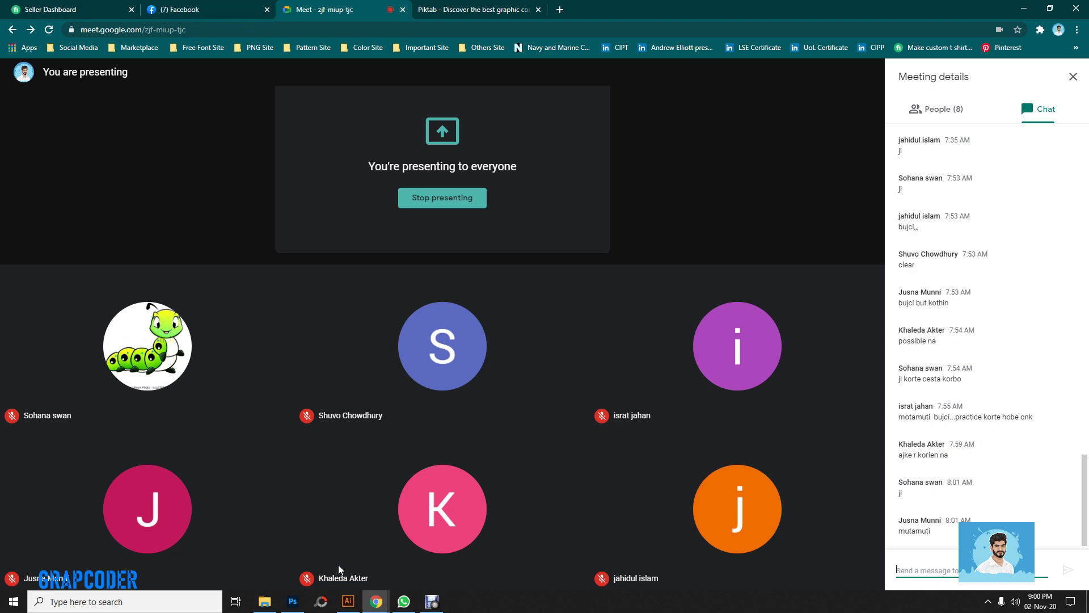
click(1025, 9)
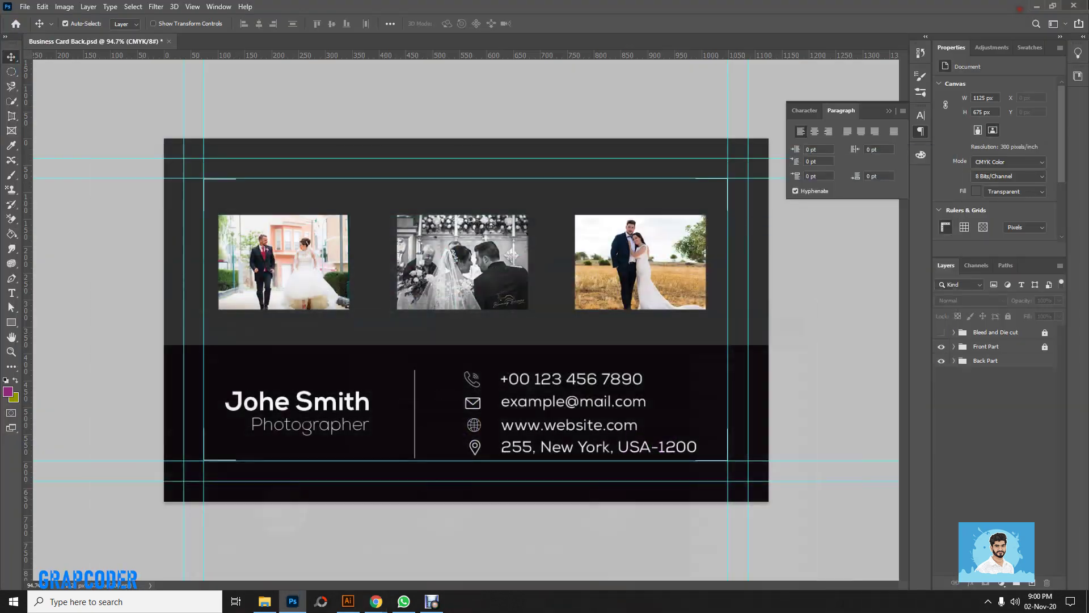
click(889, 111)
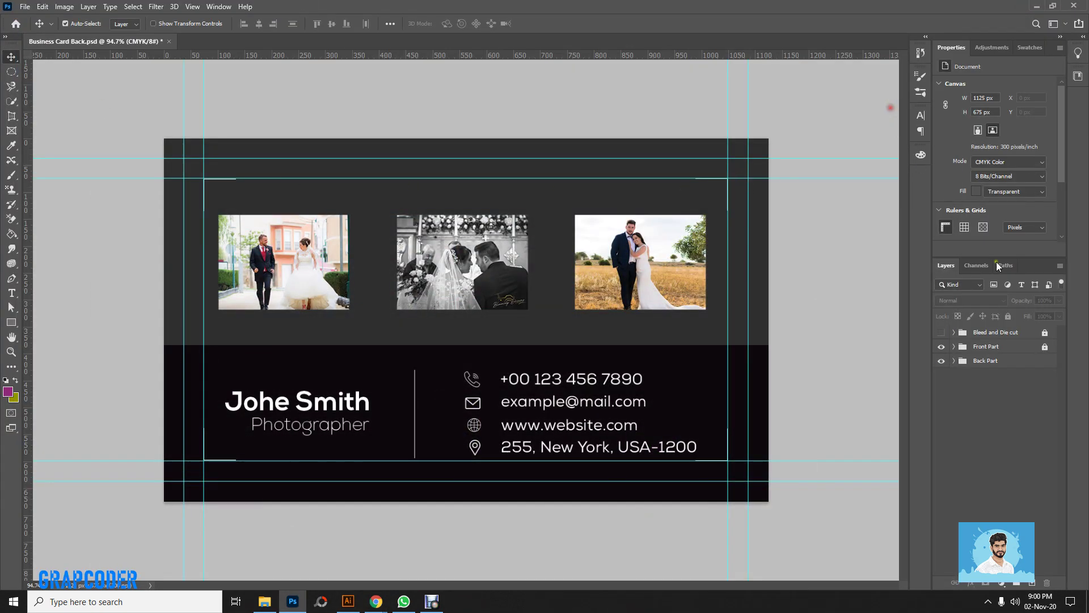
click(1001, 333)
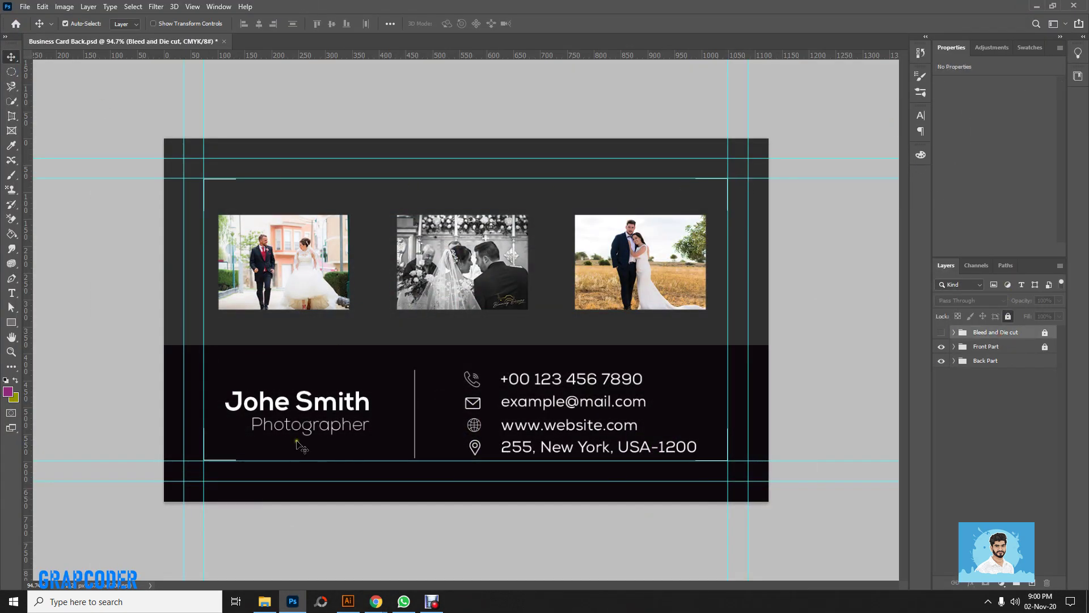
In File Explorer, open the Professional Mockup PSD from G: > Mockup > Business Card > Professional Mockup
click(273, 607)
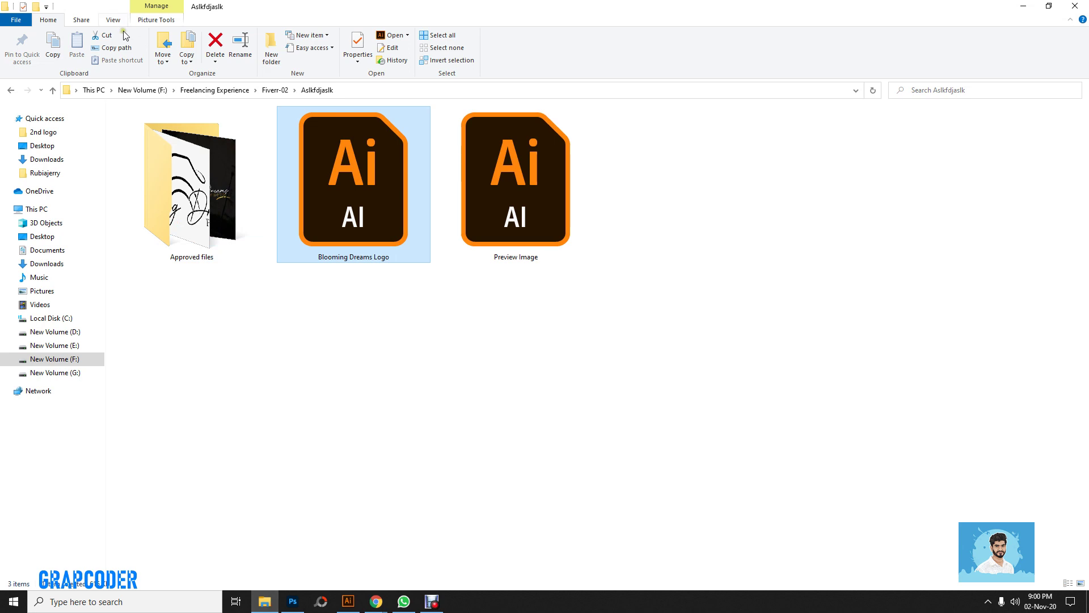
click(55, 372)
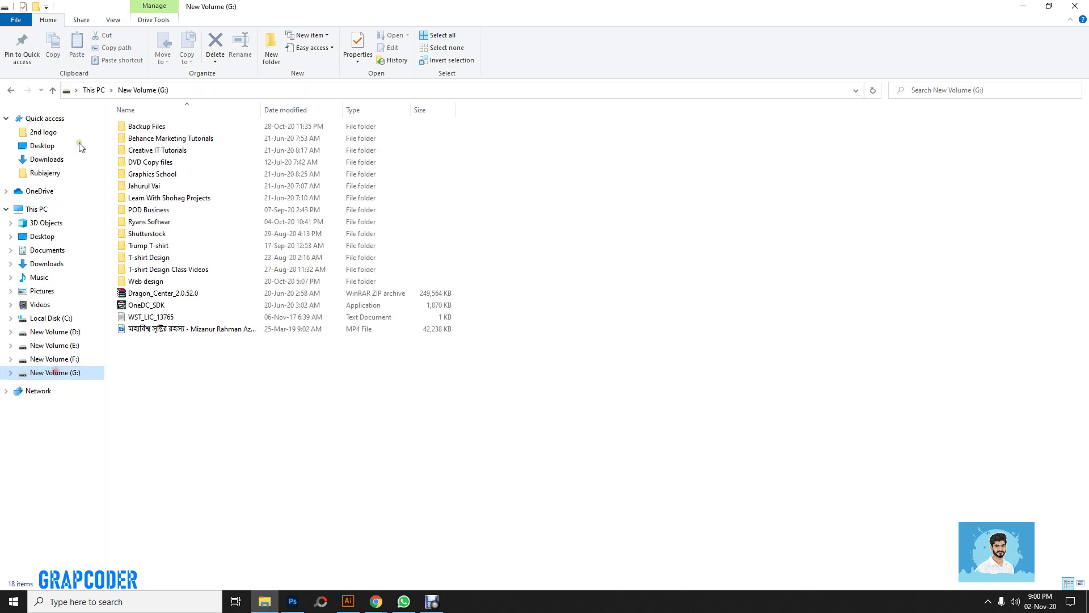
double_click(170, 186)
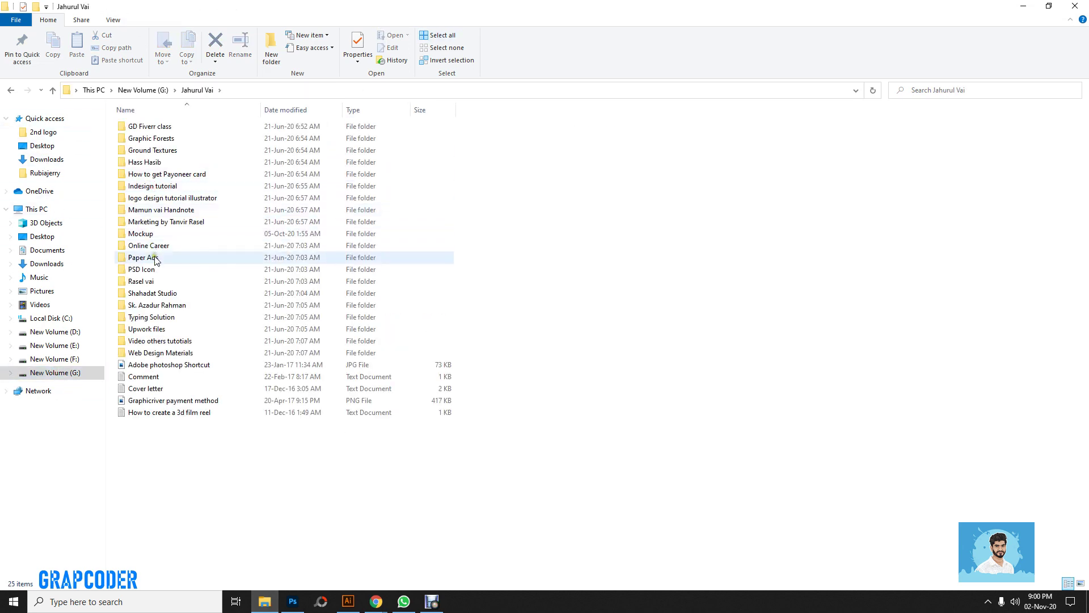
click(152, 237)
double_click(152, 237)
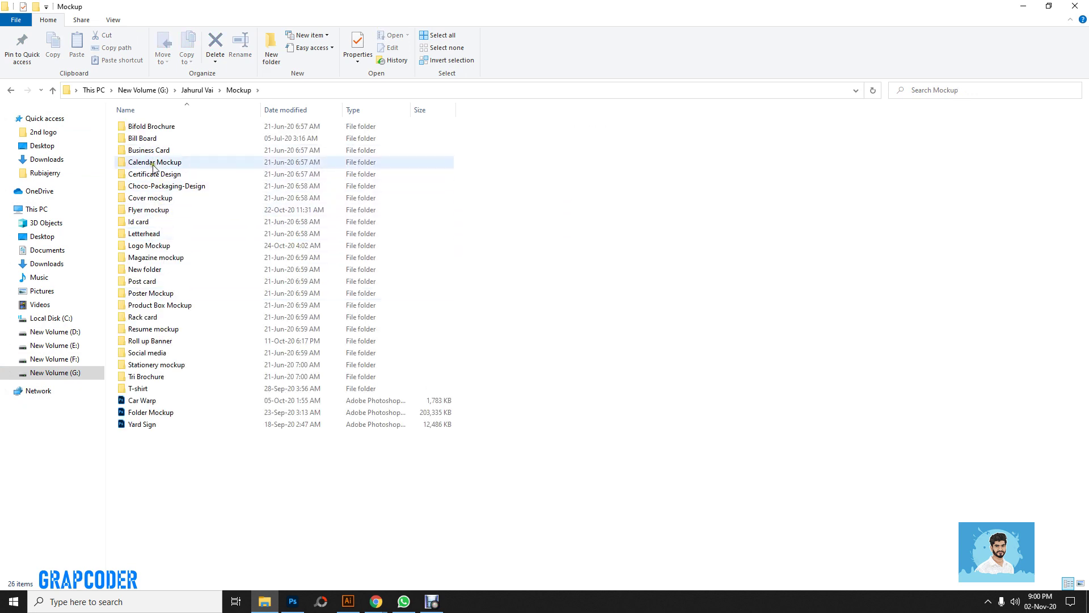
double_click(151, 153)
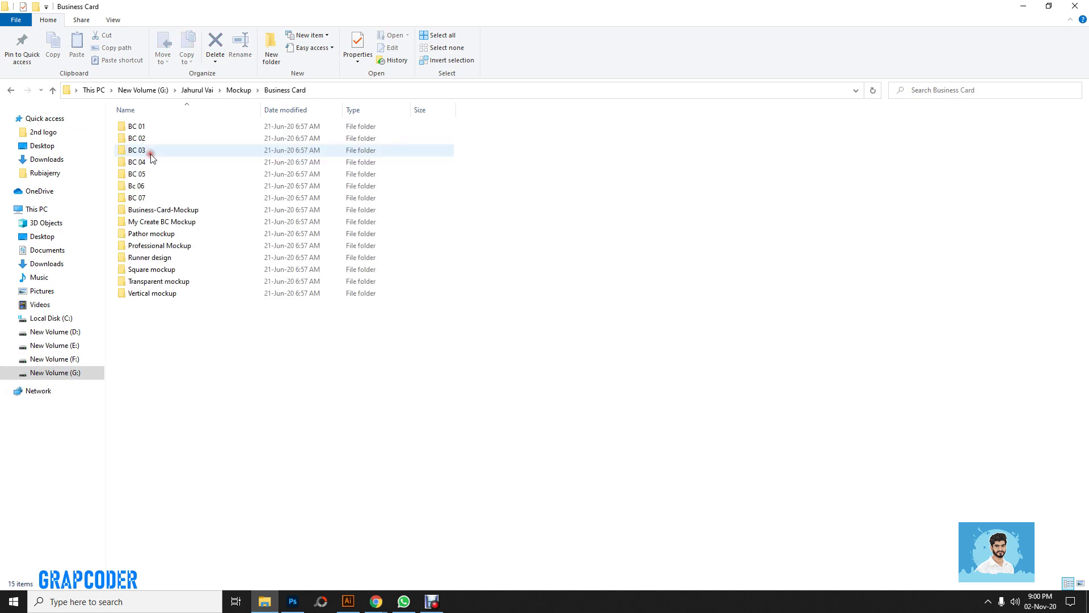
click(160, 246)
double_click(160, 246)
double_click(159, 125)
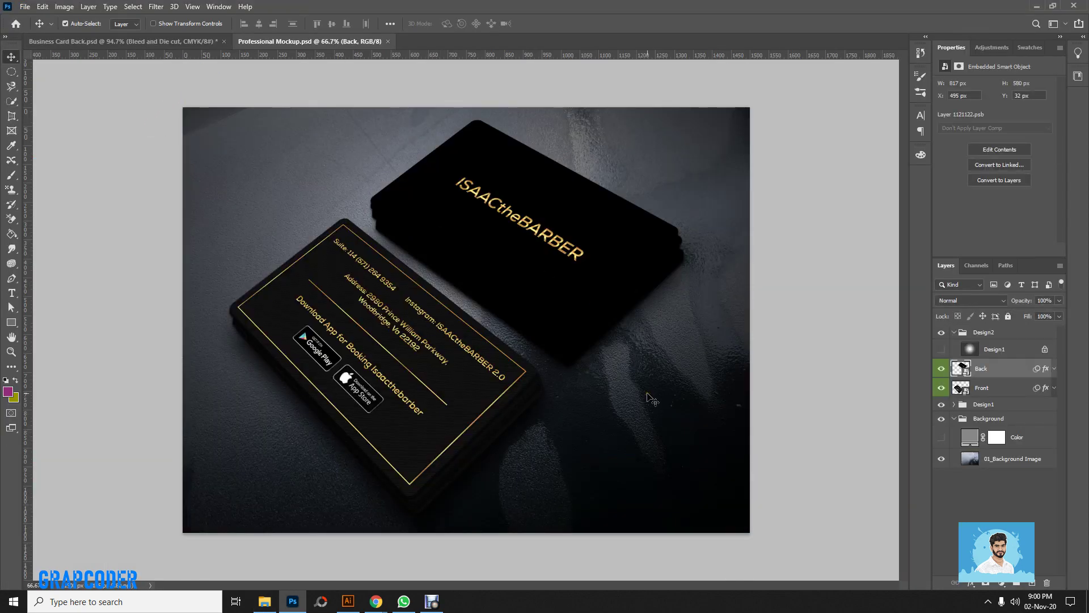
Switch back to Business Card Back.psd and unlock the Front Part group
click(141, 42)
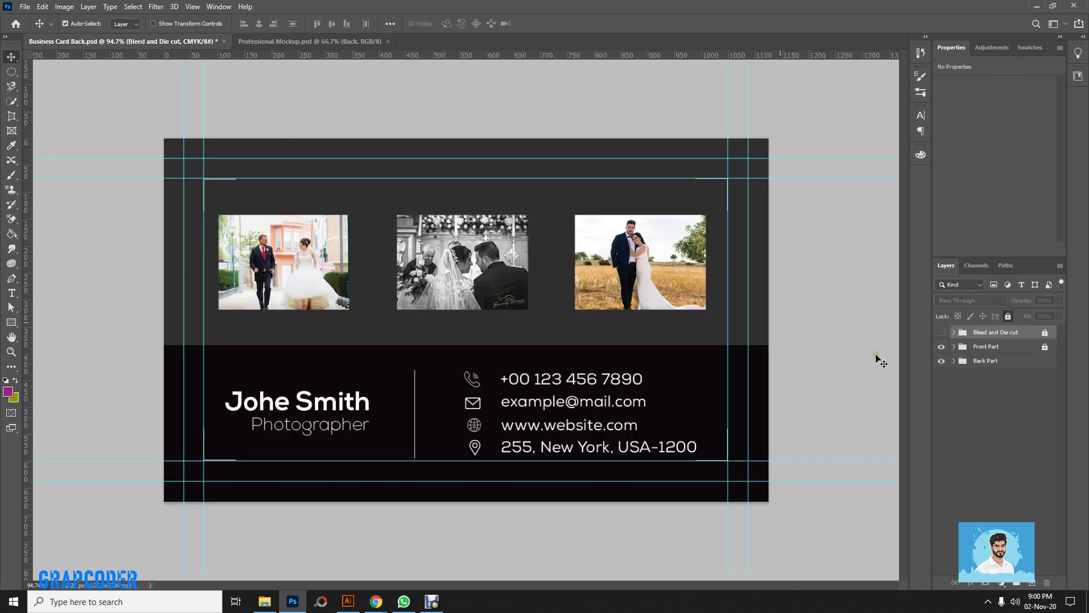
click(990, 353)
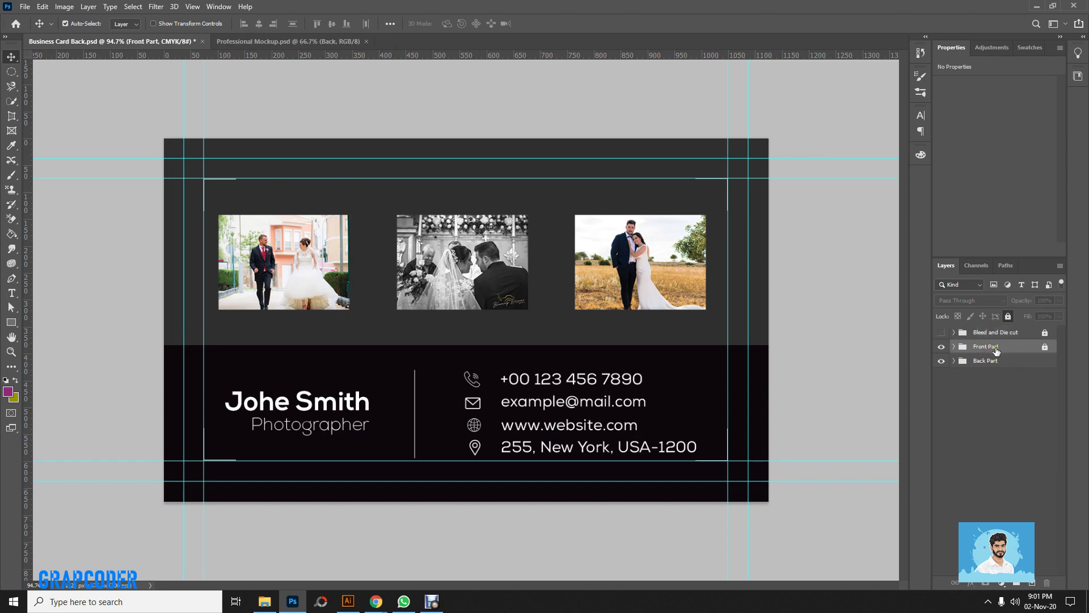
click(1044, 346)
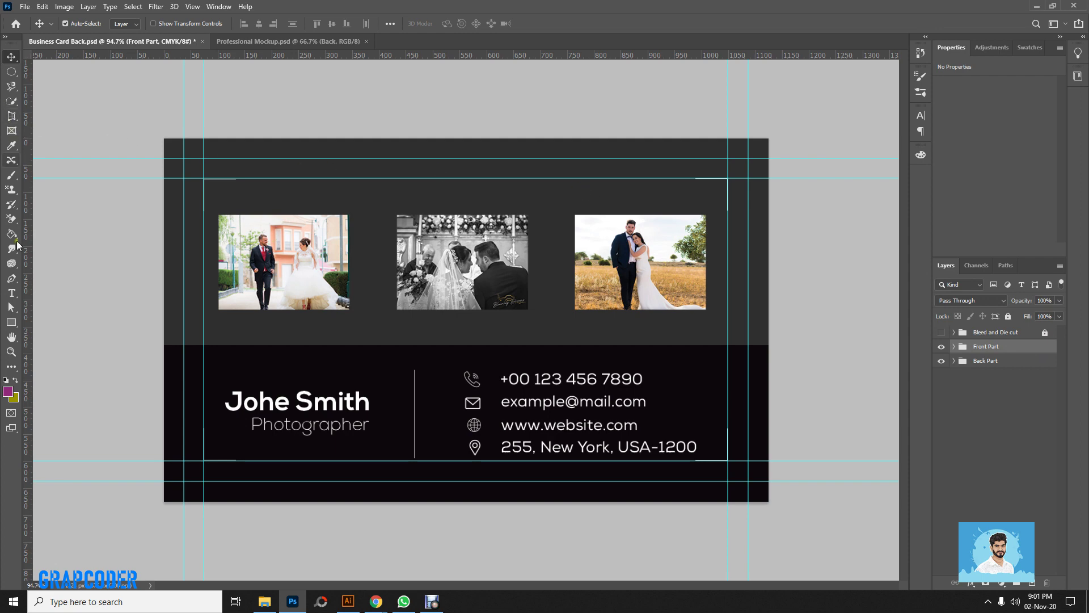
click(12, 322)
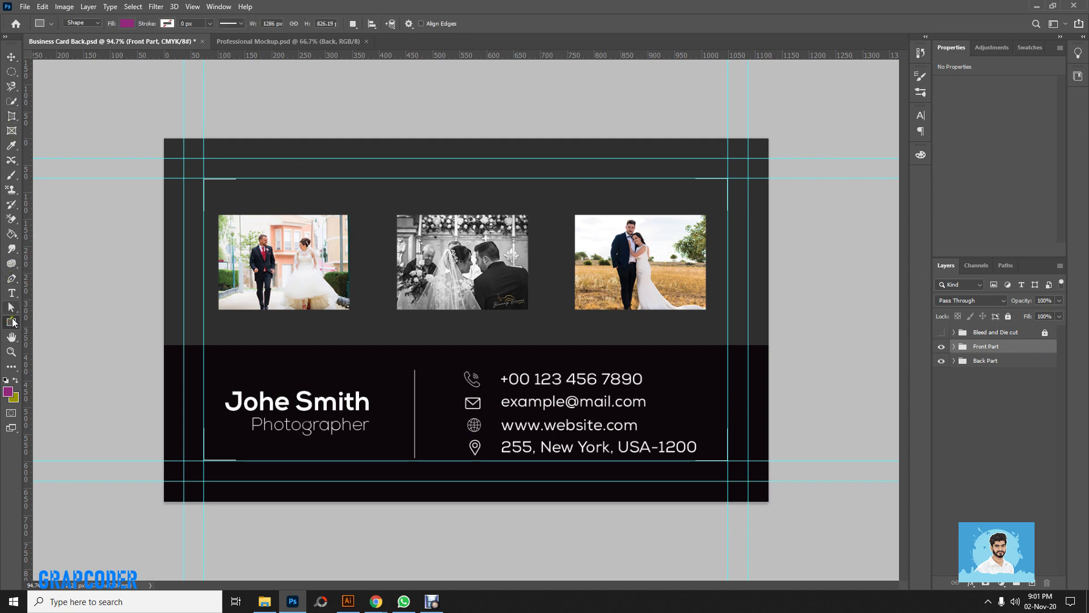
Draw a purple rectangle overhanging all card edges and set it to Exclude Overlapping Shapes
drag(149, 119, 668, 530)
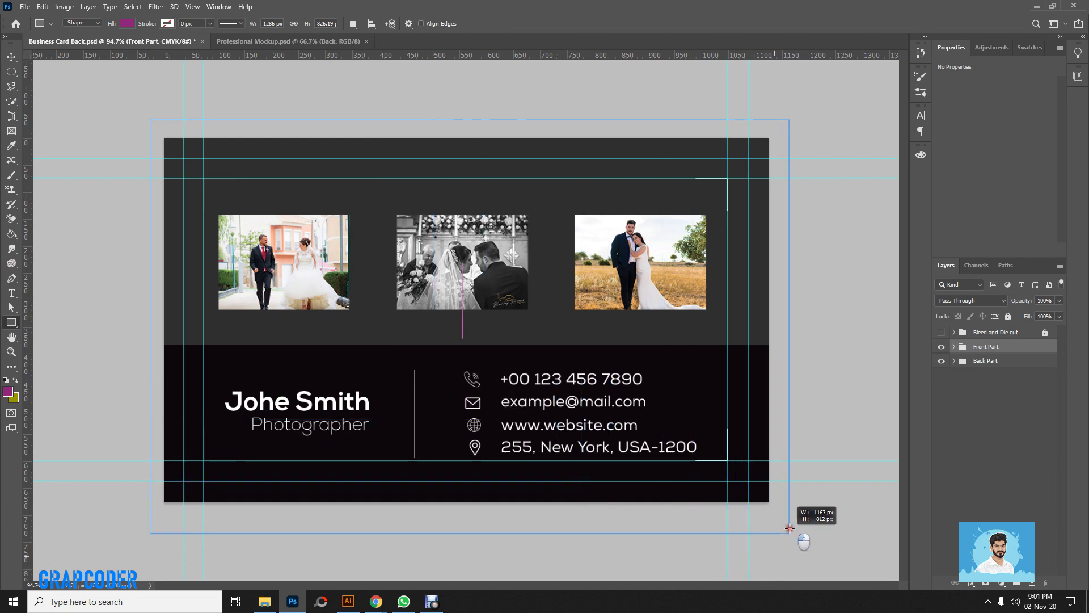
drag(667, 530, 790, 526)
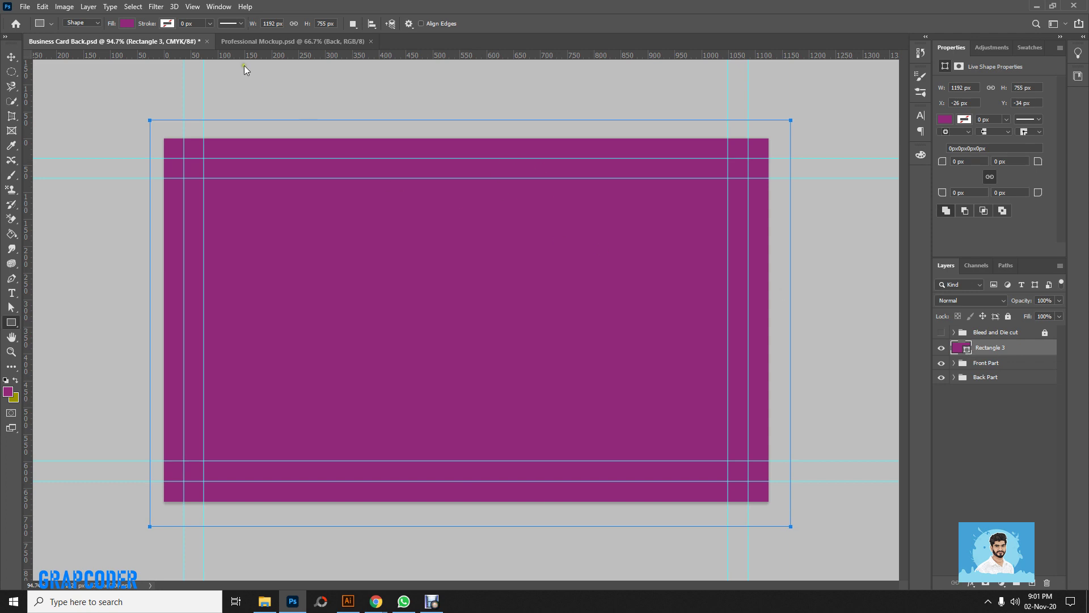
click(353, 24)
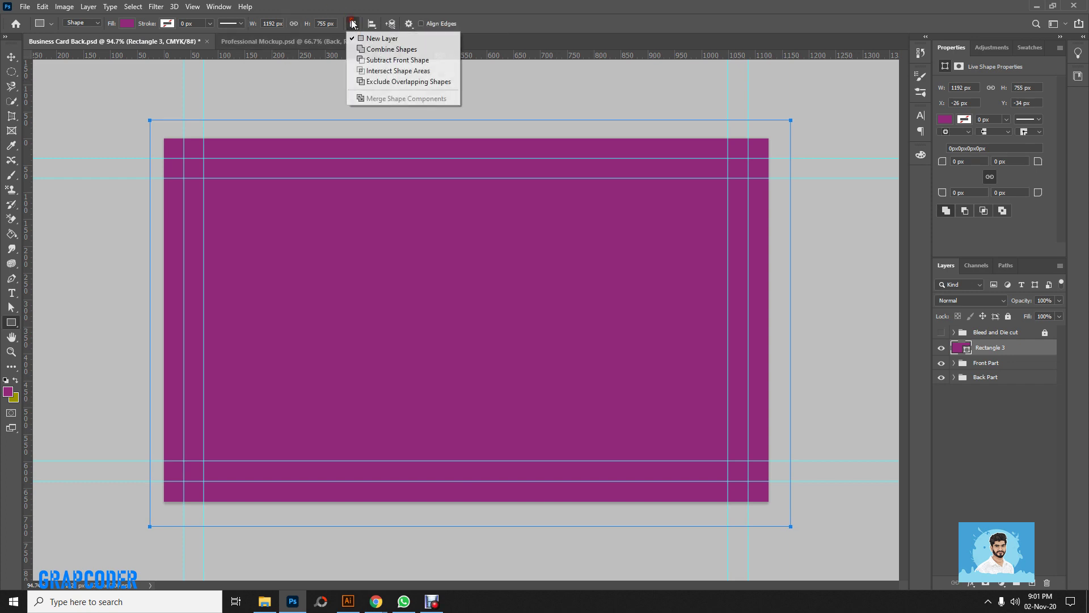
click(380, 83)
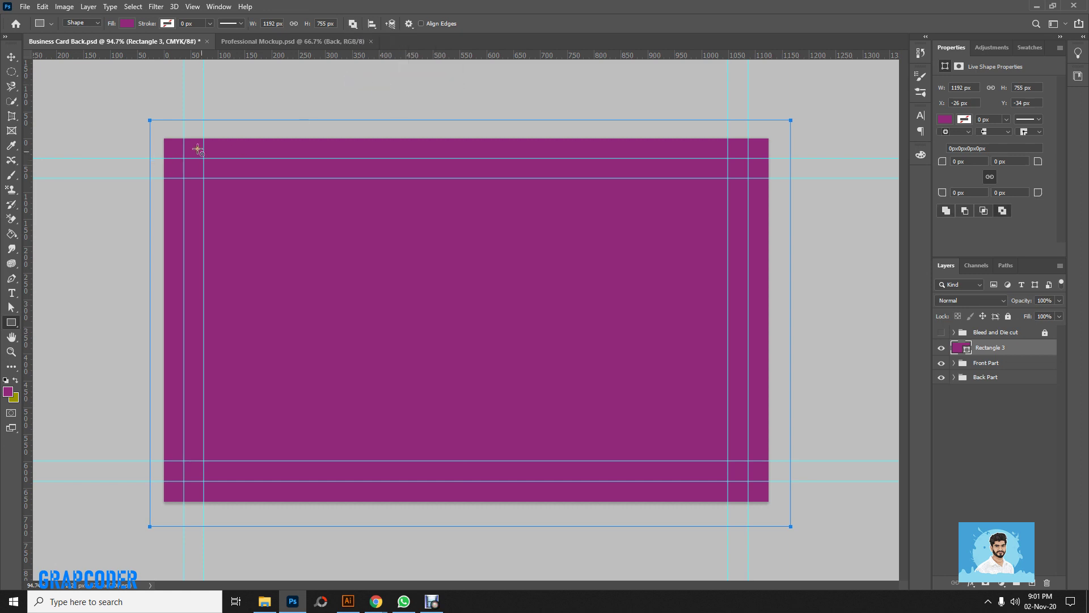
Cut a 1050×600 rounded opening with 30 px corners inside the guides
click(15, 323)
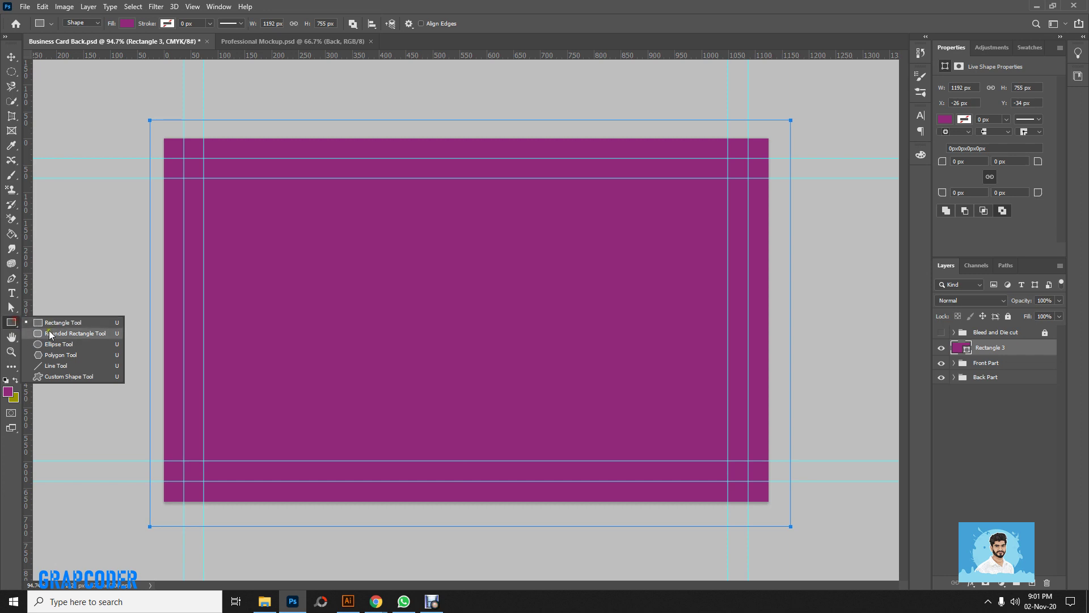
click(67, 333)
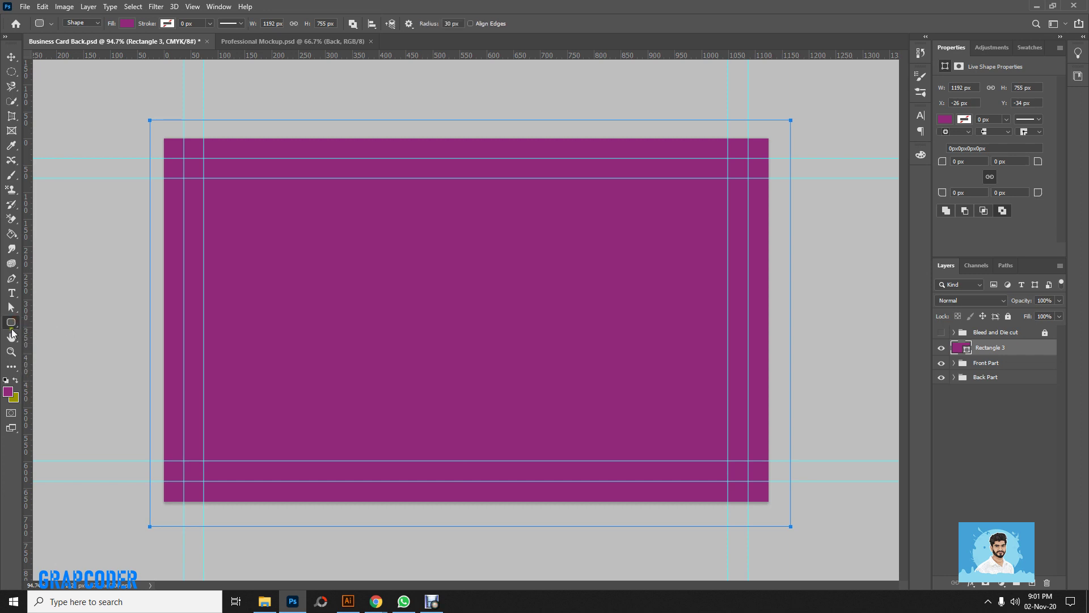
click(10, 328)
click(56, 332)
click(353, 23)
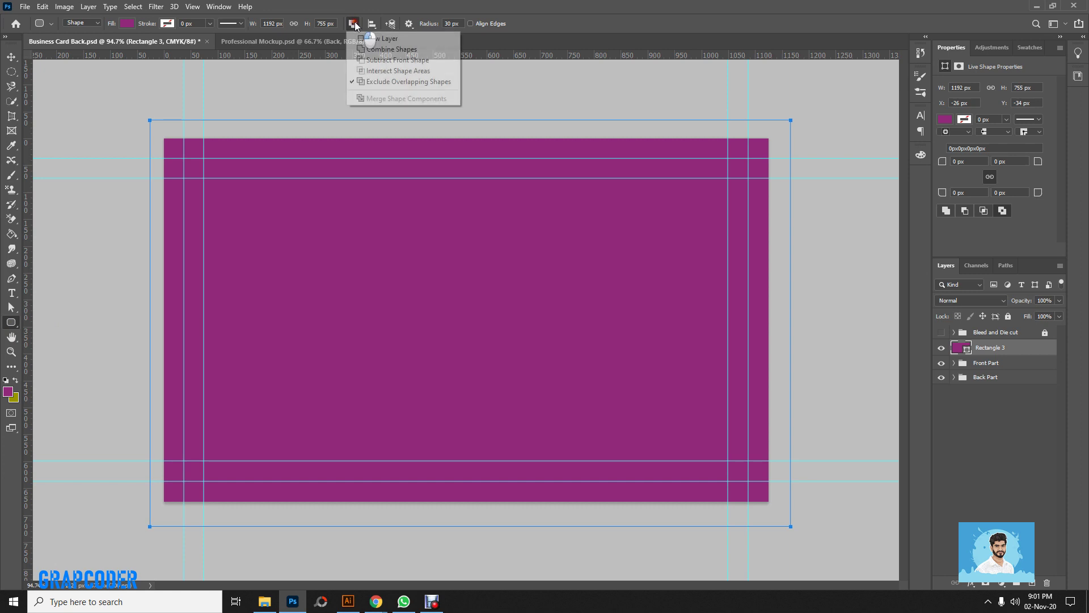
click(392, 83)
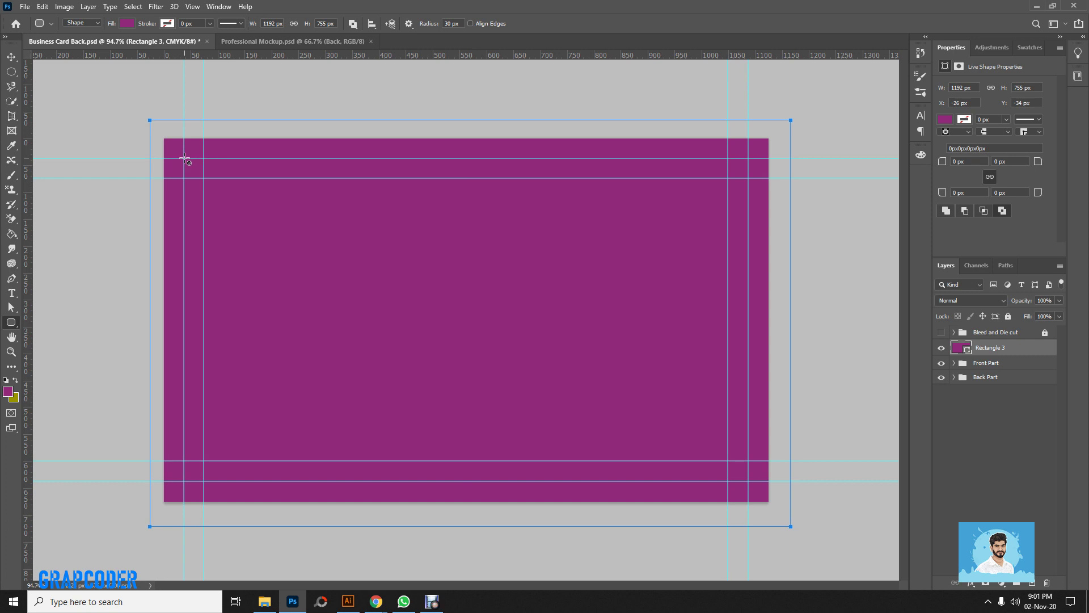
drag(185, 159, 303, 230)
mouse_move(585, 380)
mouse_down()
mouse_move(744, 464)
mouse_move(748, 481)
mouse_up()
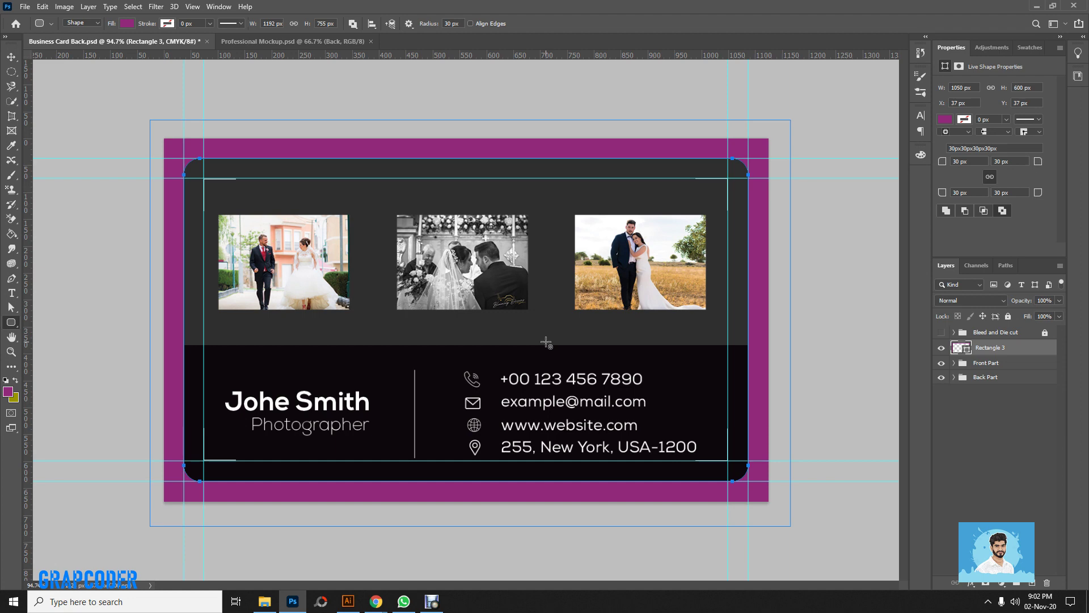
Load the rounded opening as a selection, Copy Merged it, and switch to Professional Mockup.psd
key(ctrl+Return)
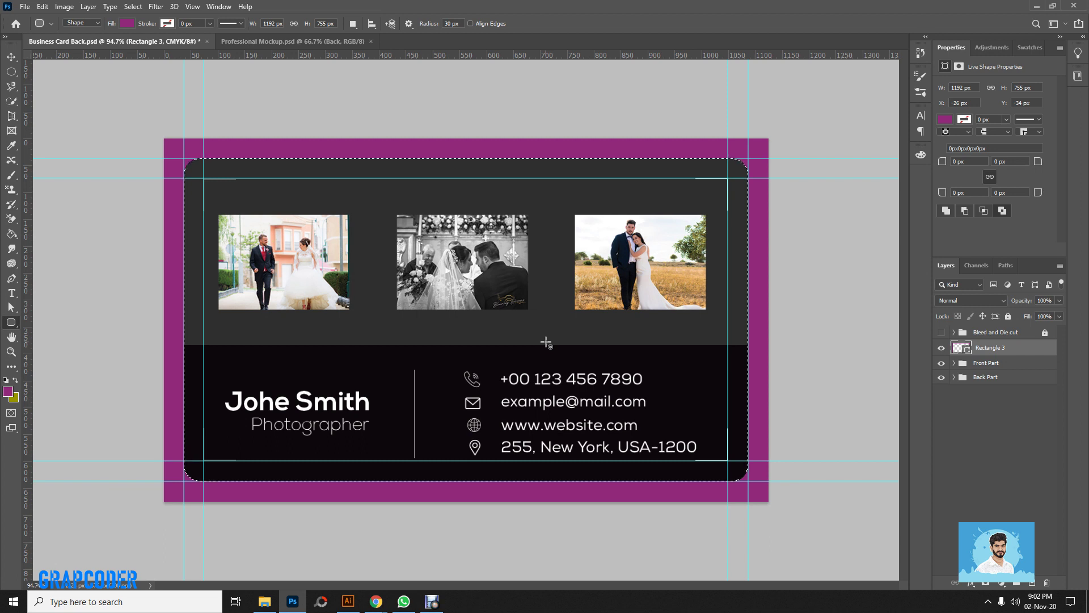
click(64, 7)
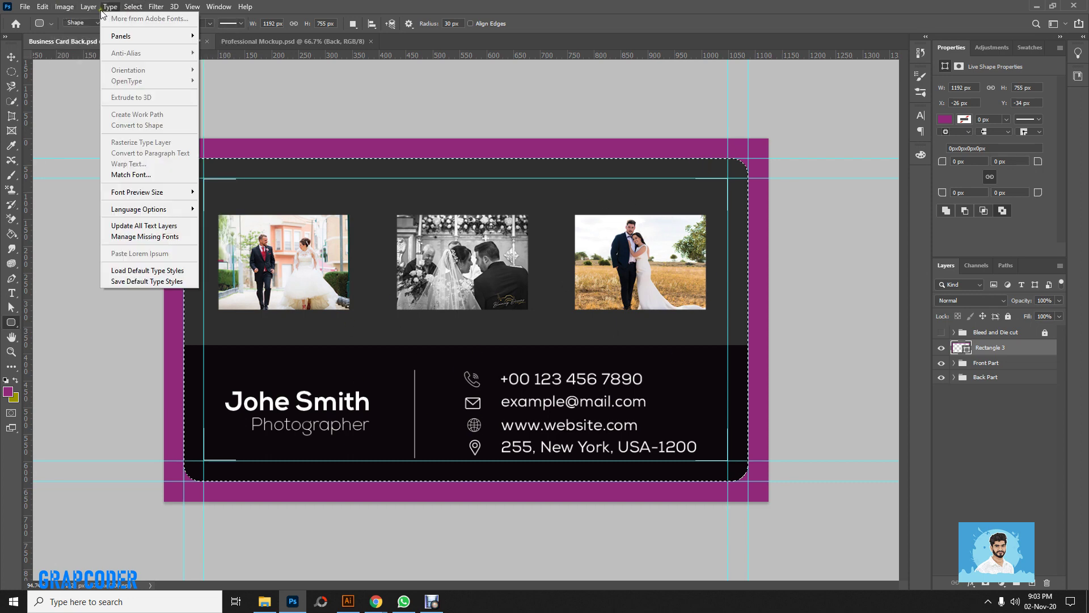
click(42, 9)
click(43, 9)
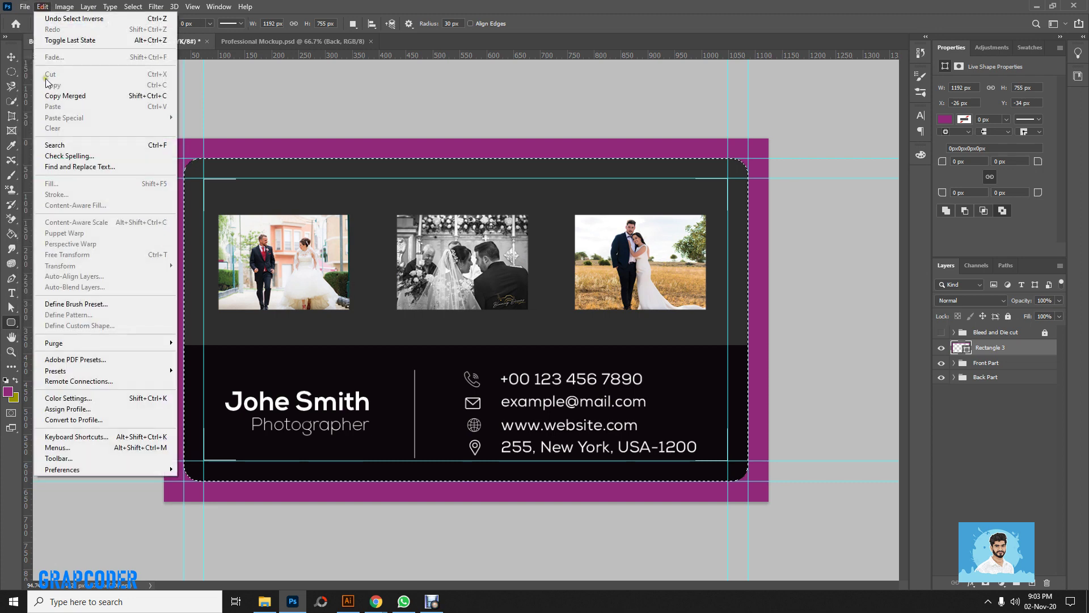
click(81, 96)
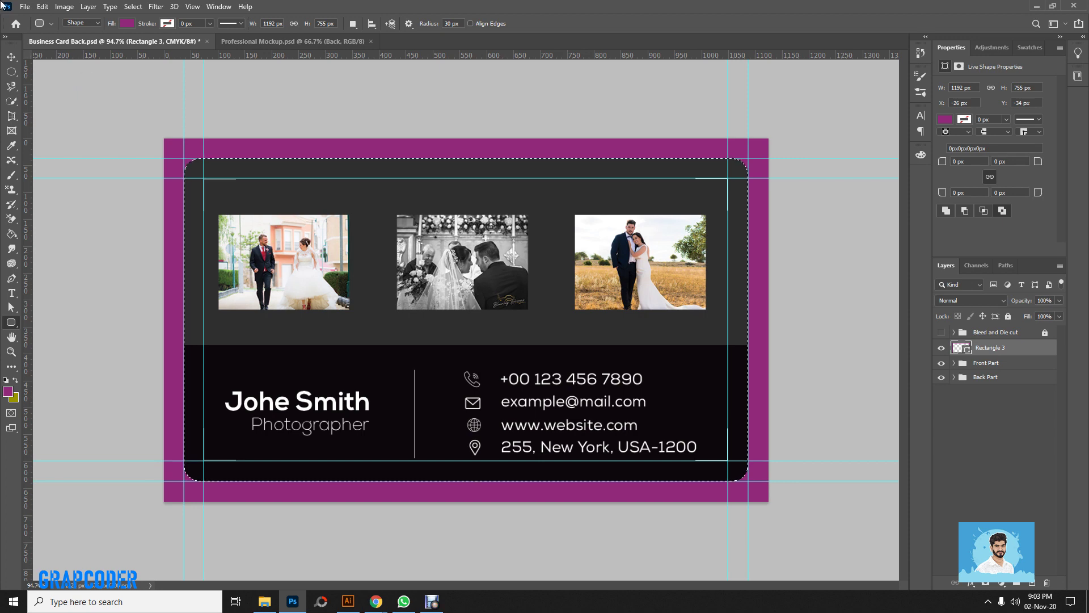
click(267, 45)
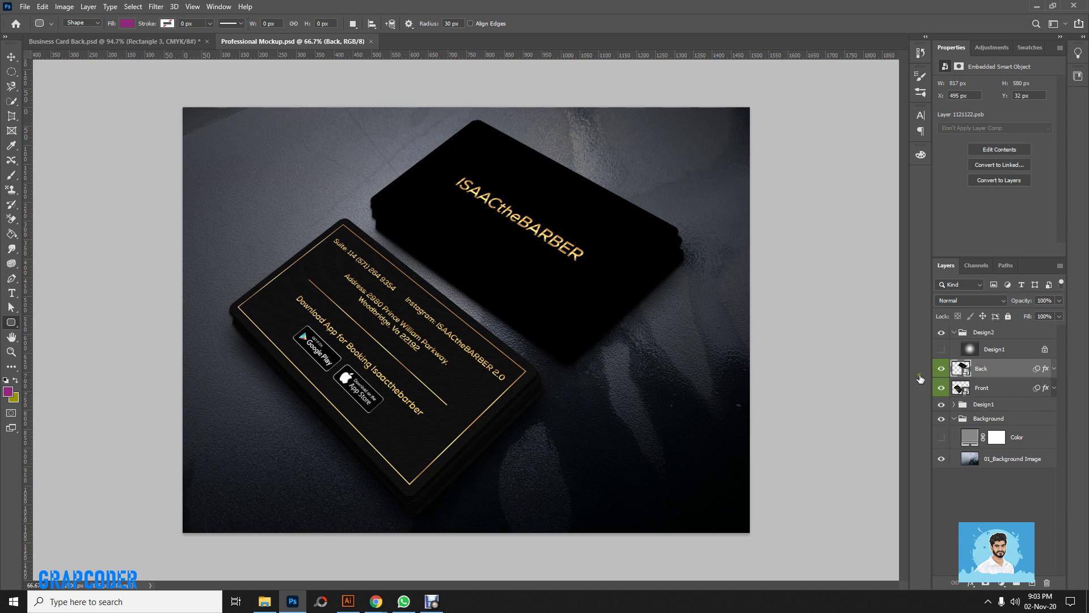
Open the Front smart object and paste the copied photographer card design into it
double_click(962, 387)
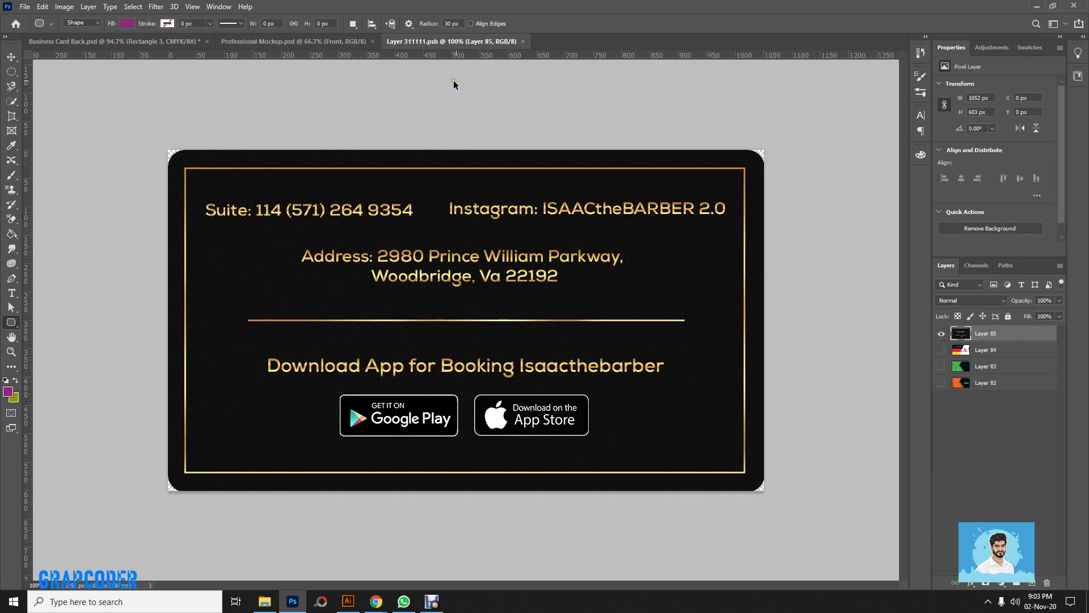
key(ctrl+v)
key(ctrl+b)
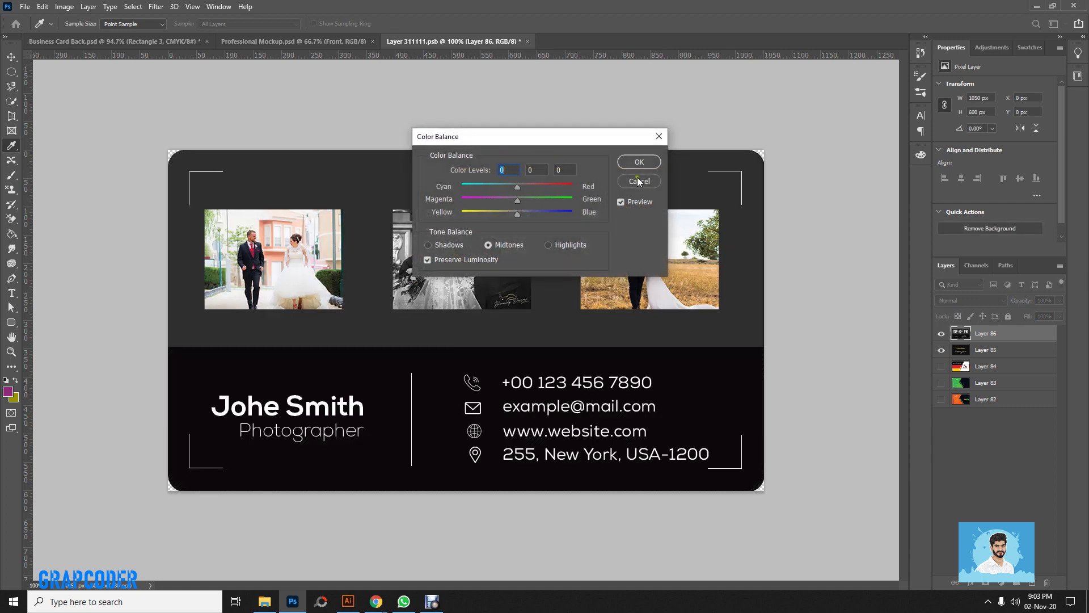
click(638, 178)
key(u)
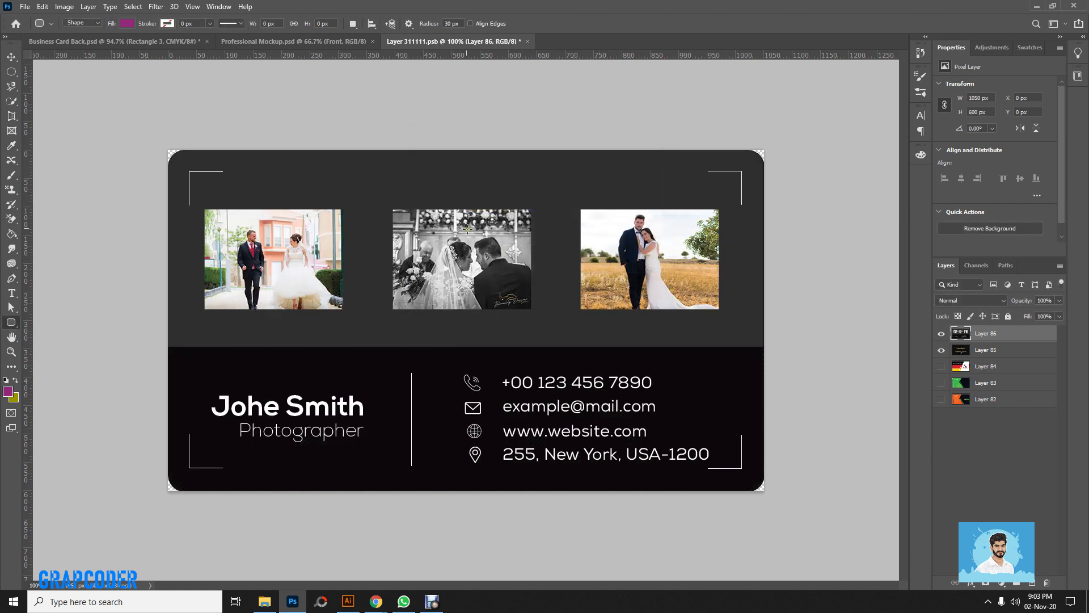
Hide the old barber card layer, then save and close the front card contents
click(940, 350)
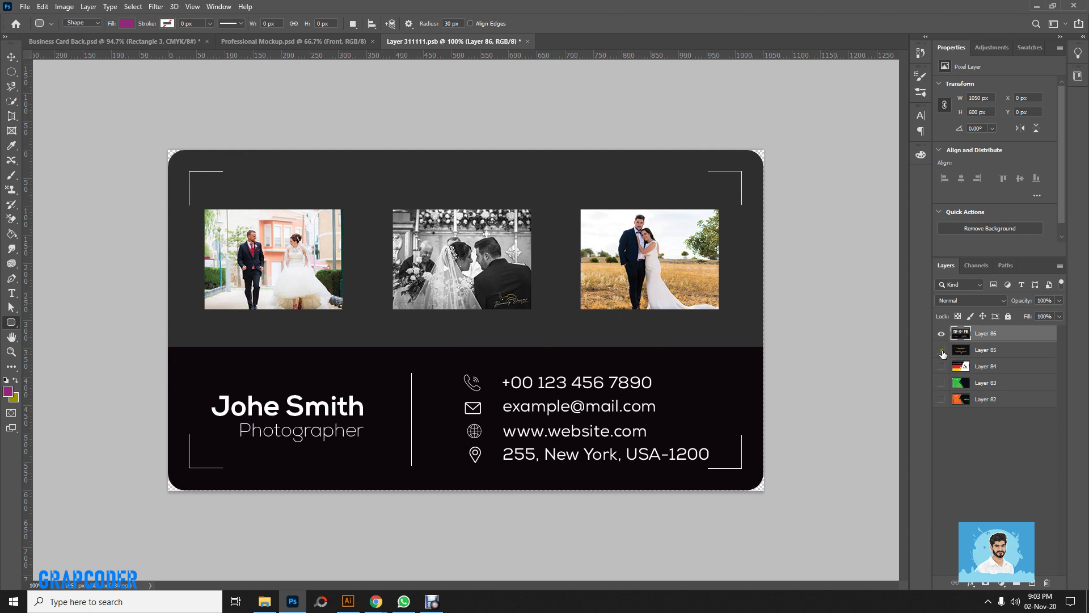
click(942, 350)
click(942, 350)
click(942, 351)
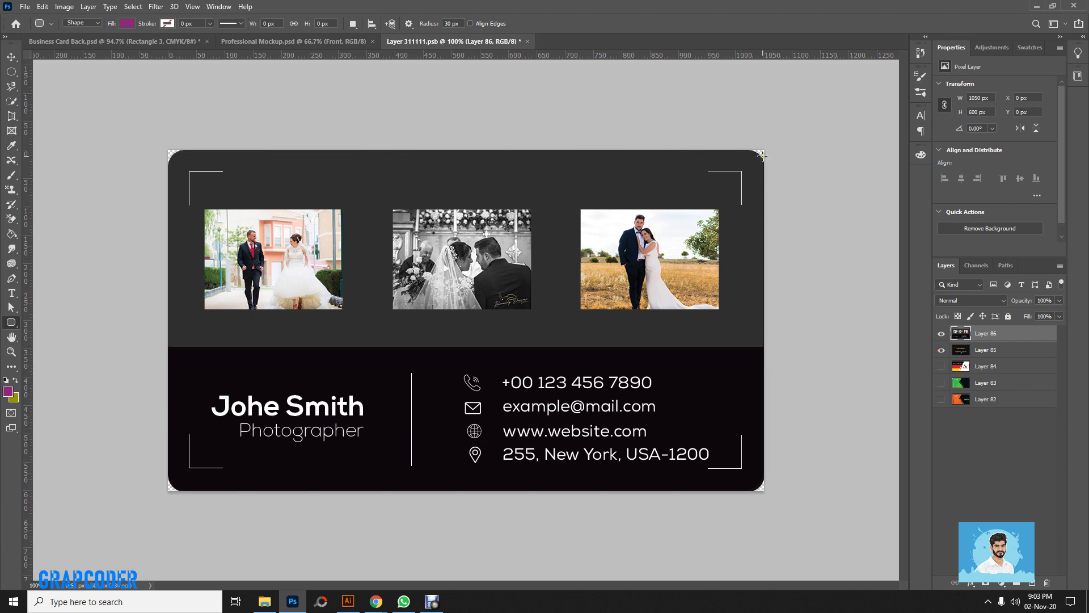
click(941, 351)
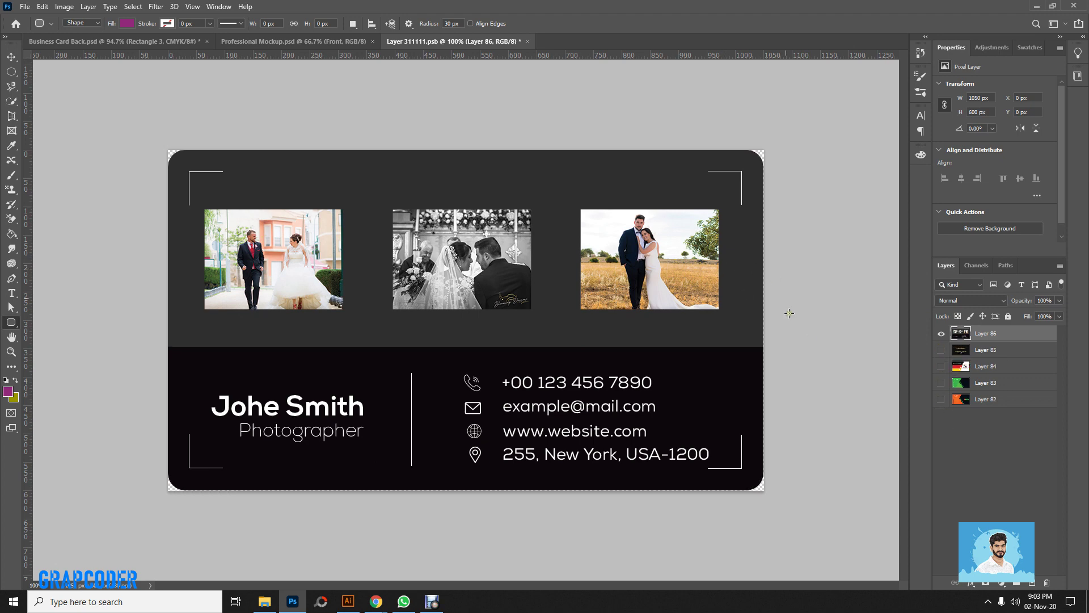
key(ctrl+s)
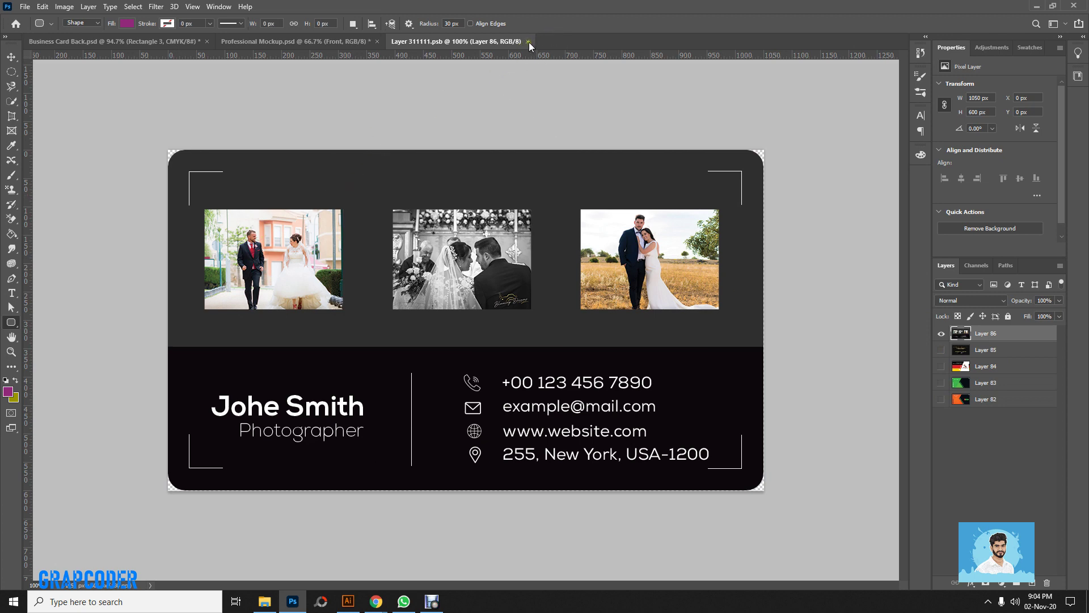
key(ctrl+w)
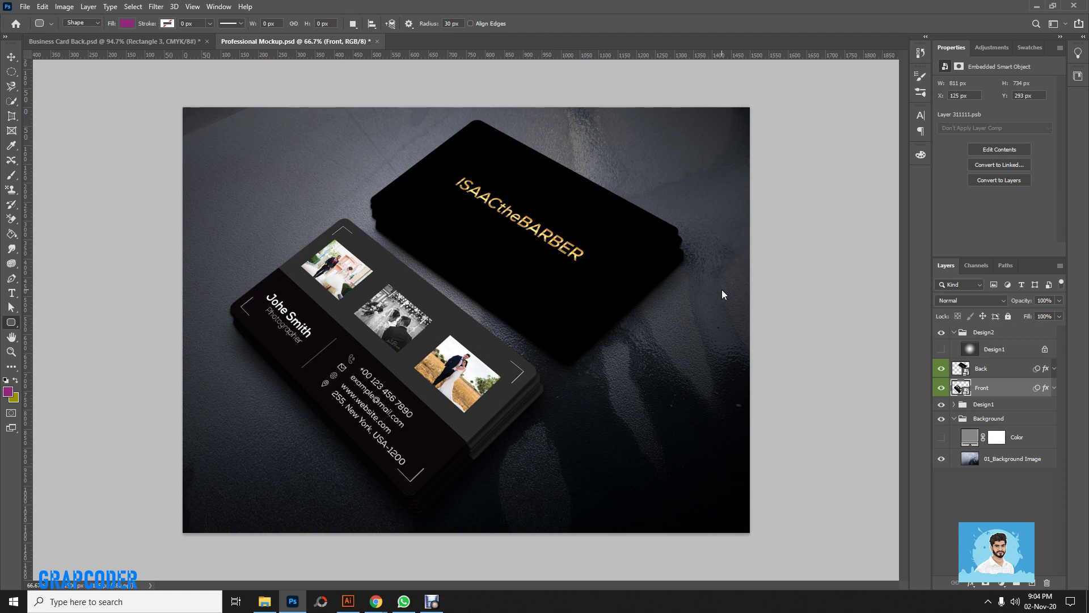
In Business Card Back, hide the front design and delete the old purple frame shape
click(79, 38)
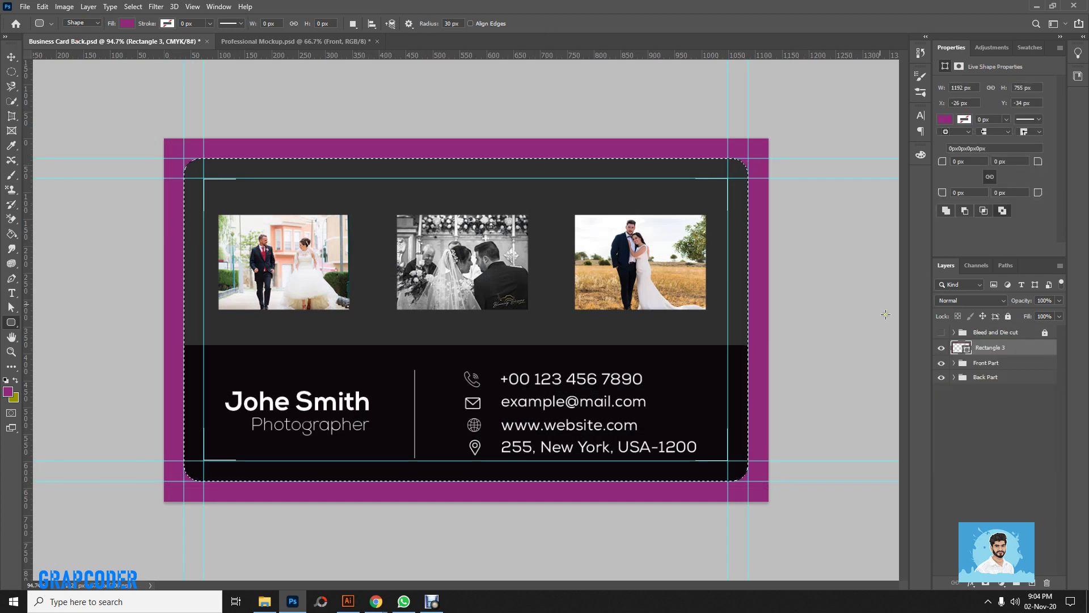
click(942, 364)
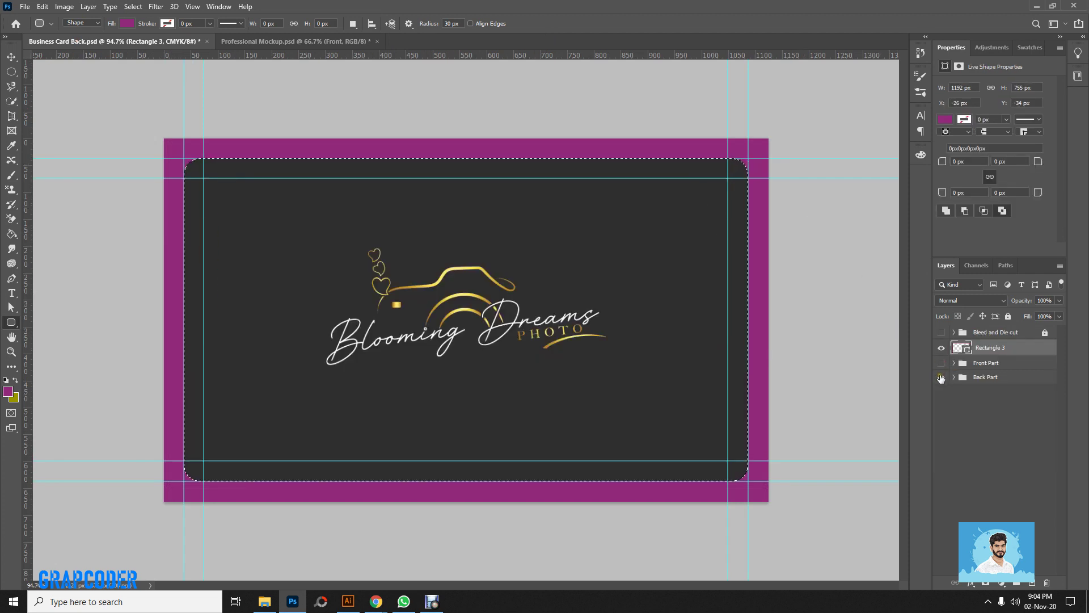
click(42, 7)
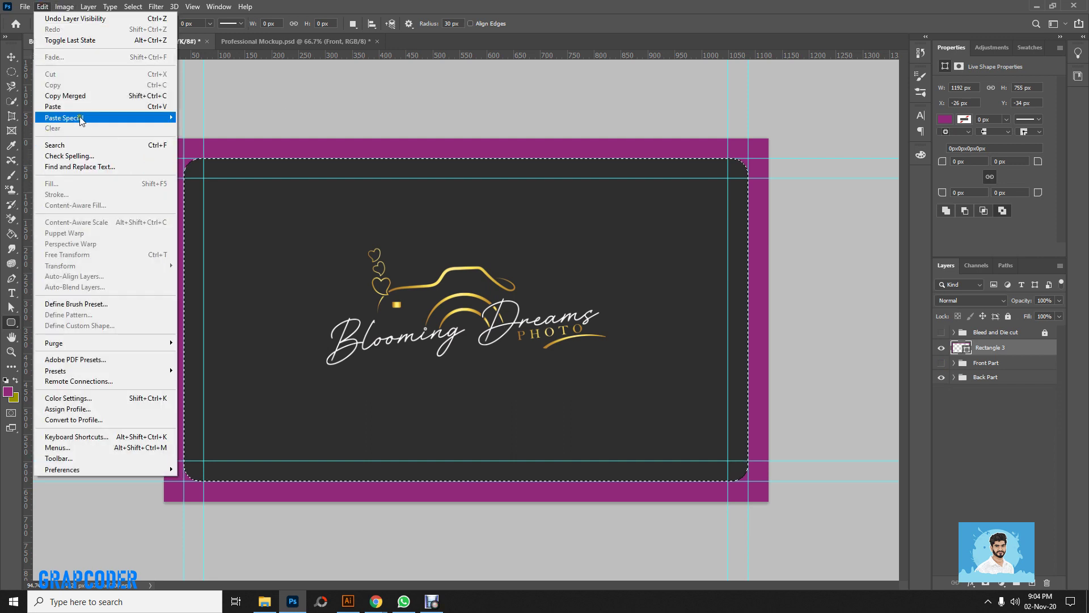
click(44, 8)
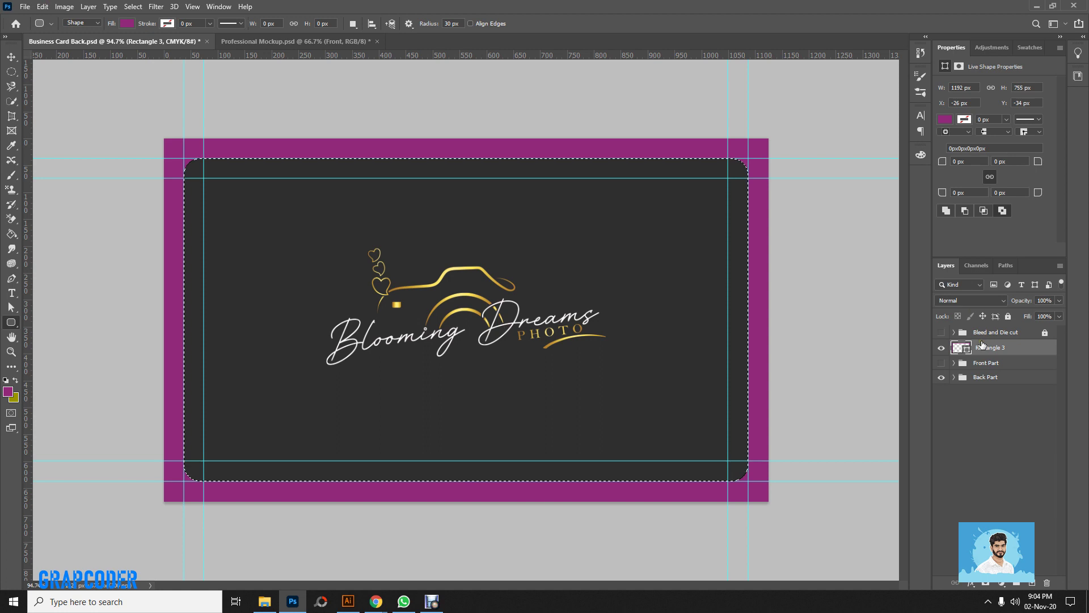
key(ctrl+d)
key(Delete)
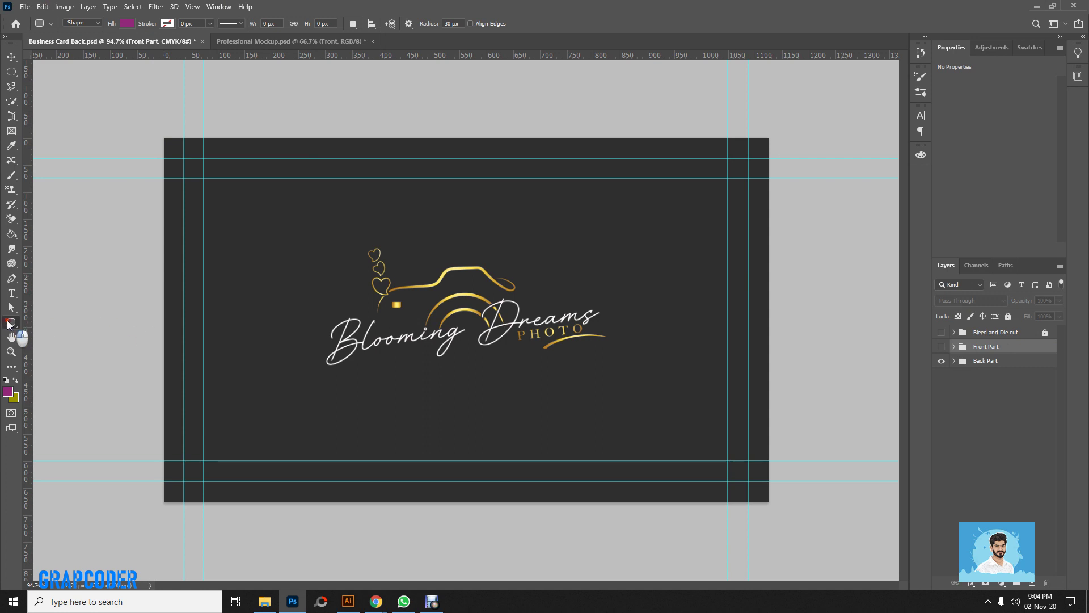
Draw a rectangle covering the whole card and set it to Exclude Overlapping Shapes
right_click(10, 322)
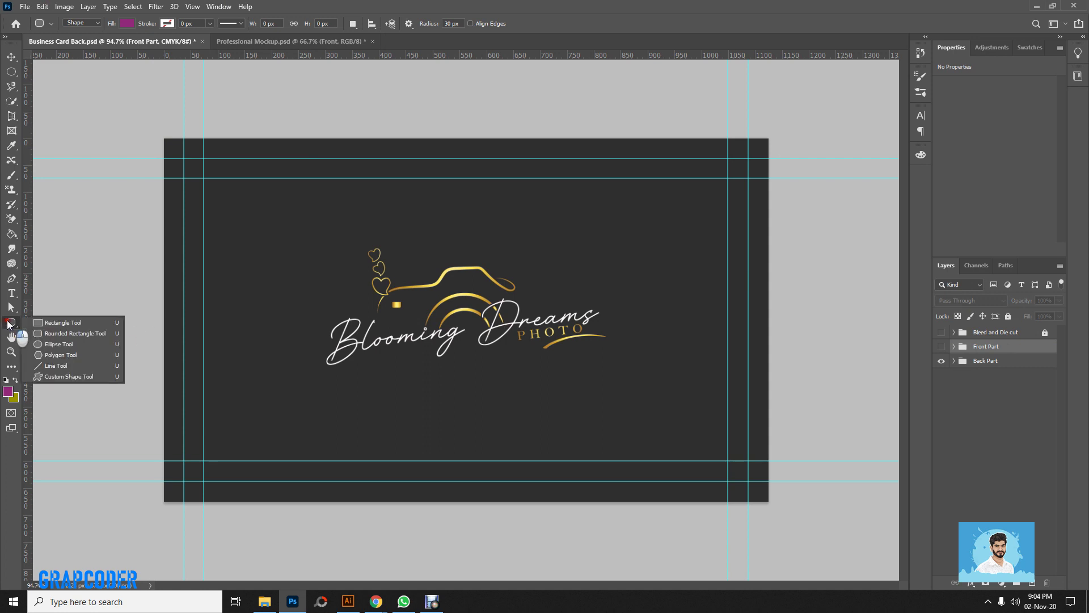
click(54, 324)
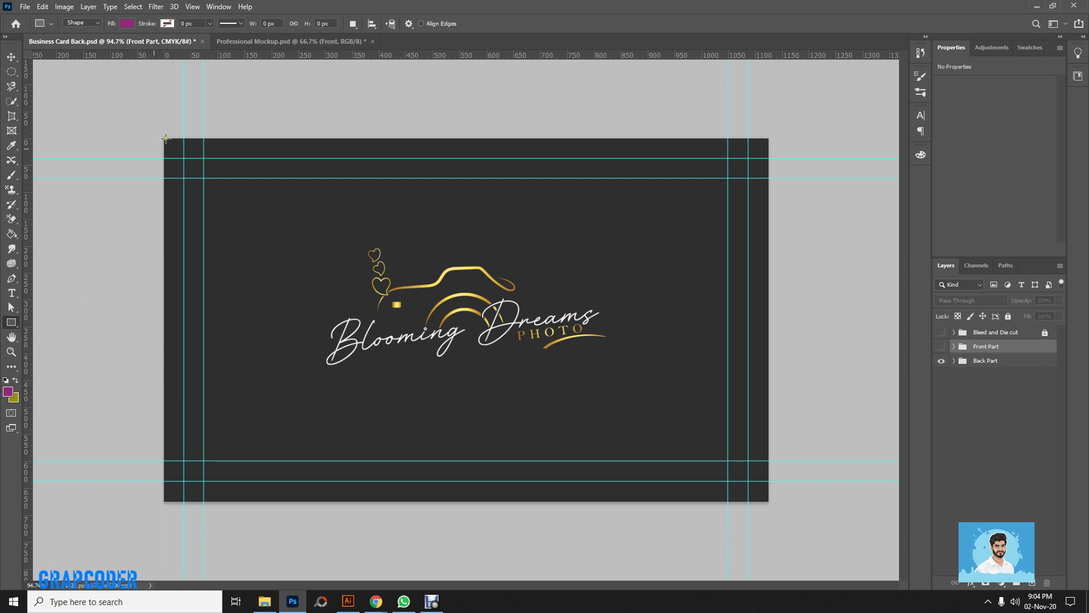
mouse_move(146, 130)
mouse_down()
mouse_move(662, 420)
mouse_move(785, 513)
mouse_up()
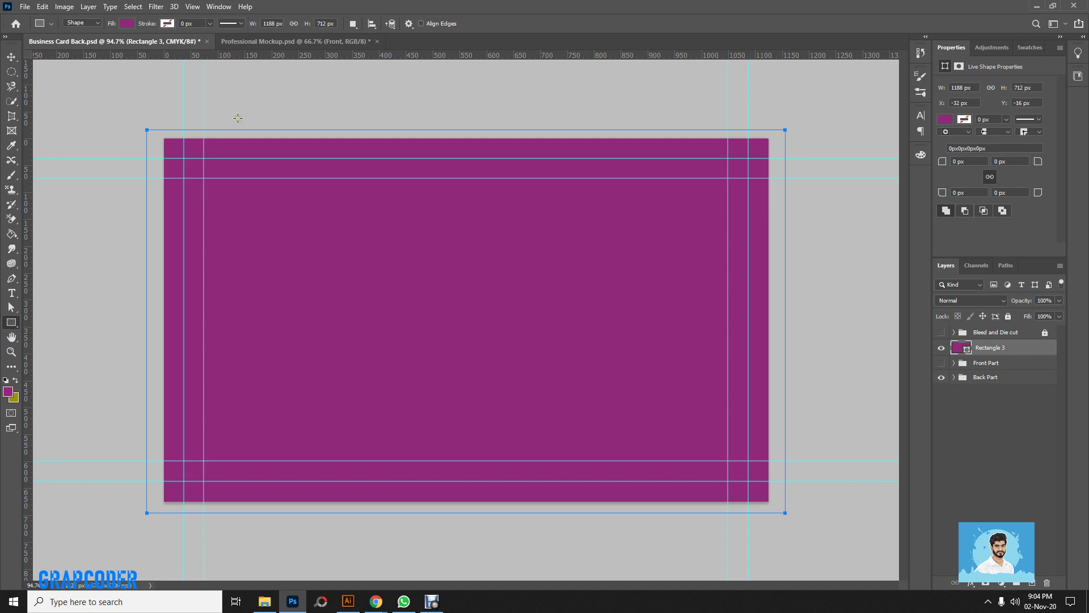
click(353, 23)
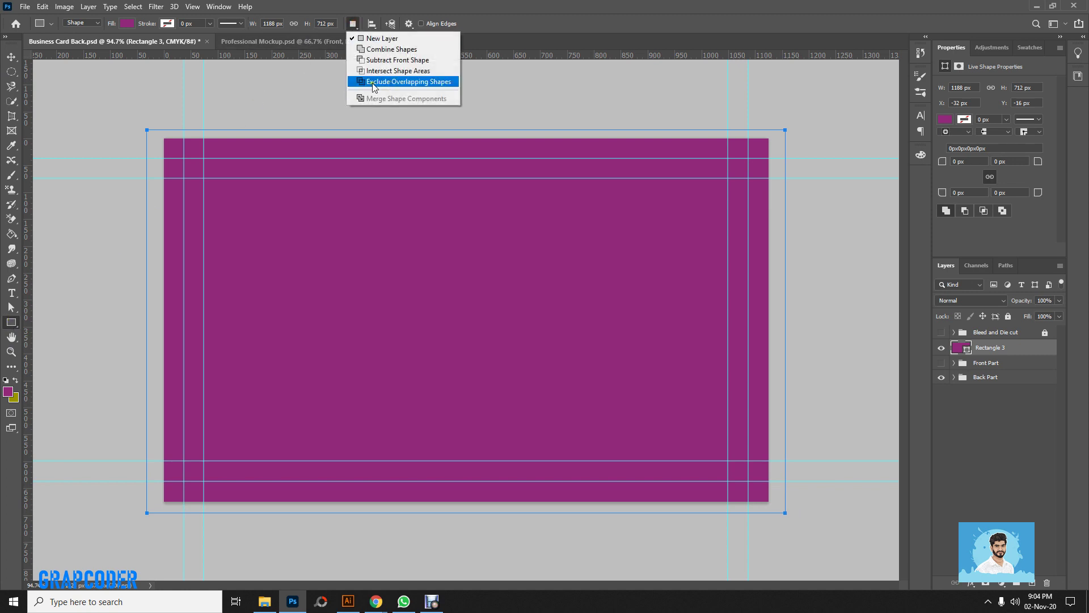
click(396, 83)
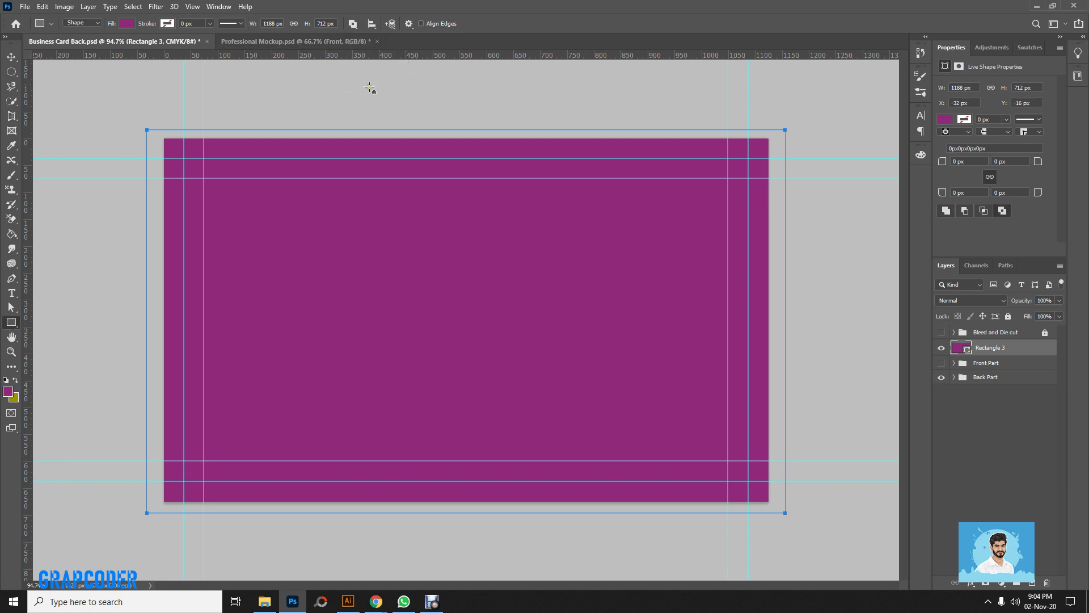
Cut a 1050×600 rounded rectangle inside the guides and load it as a selection
click(15, 323)
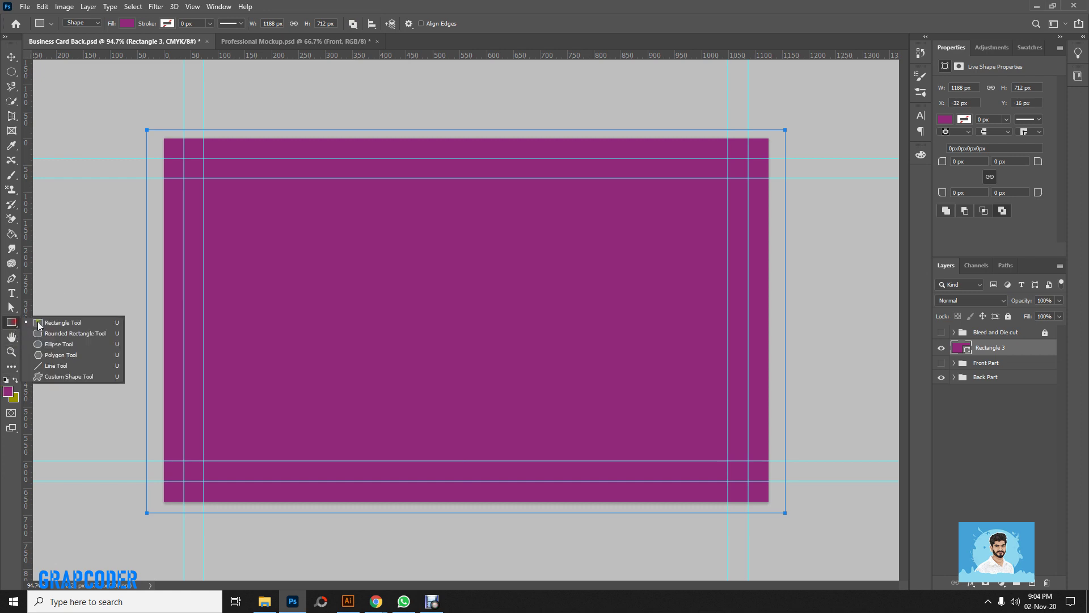
click(79, 333)
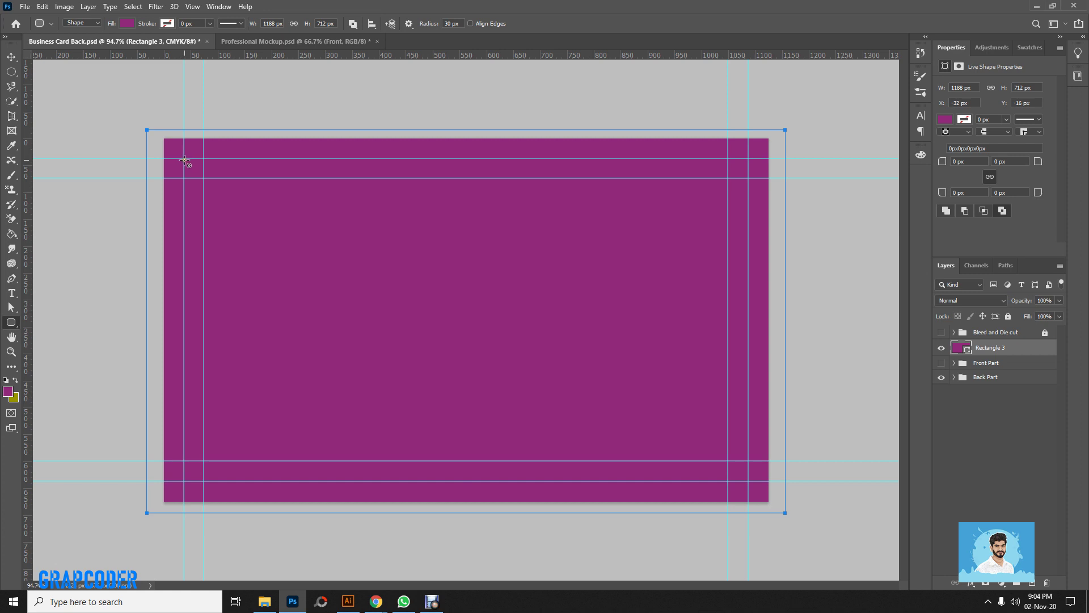
mouse_move(184, 159)
mouse_down()
mouse_move(277, 228)
mouse_move(736, 462)
mouse_move(751, 481)
mouse_up()
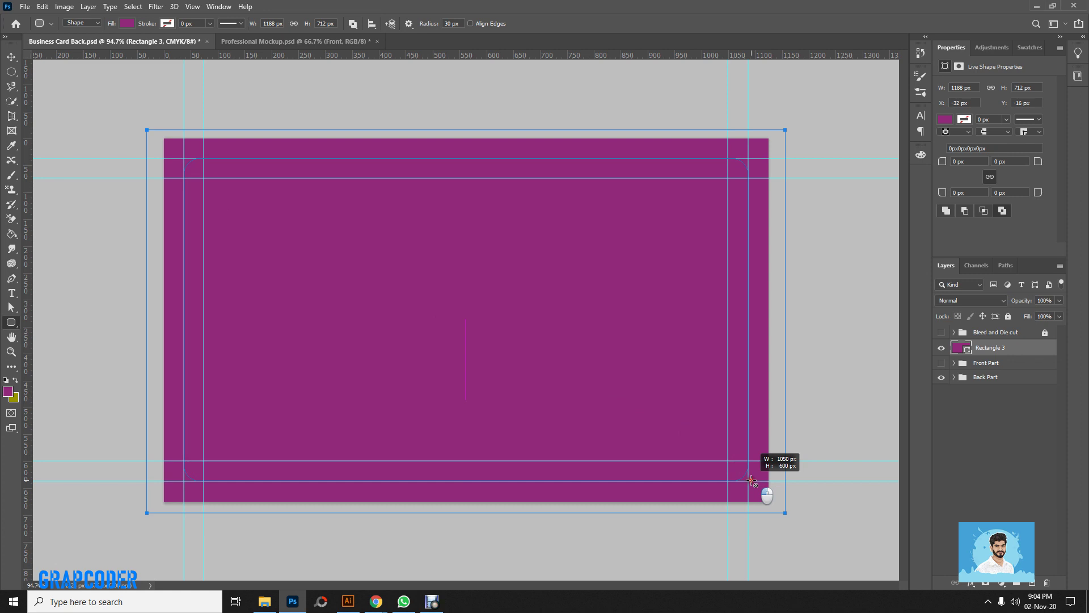
drag(751, 481, 752, 481)
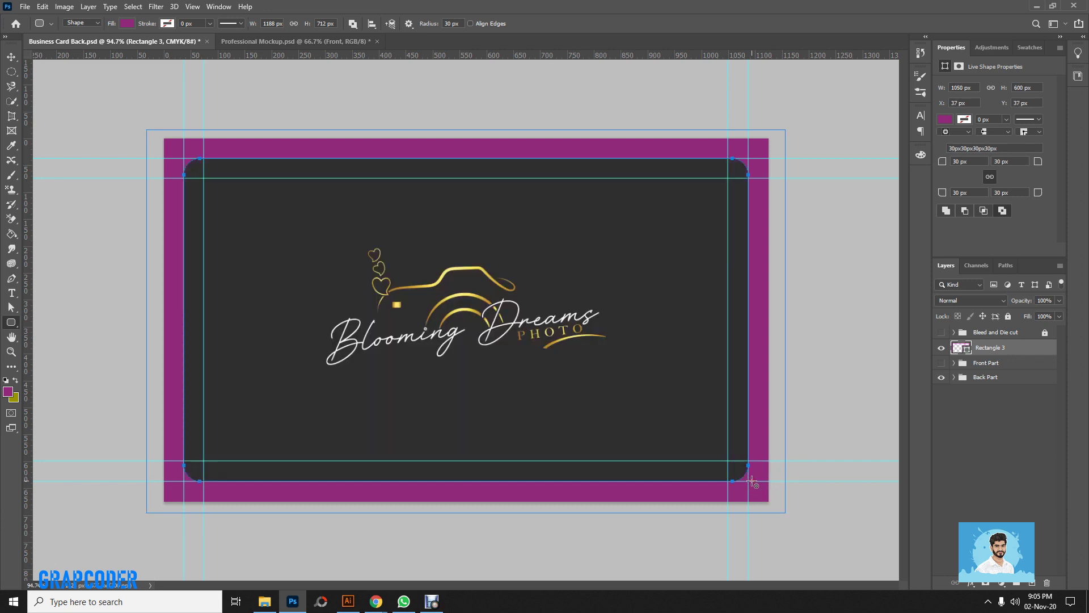
key(ctrl+Return)
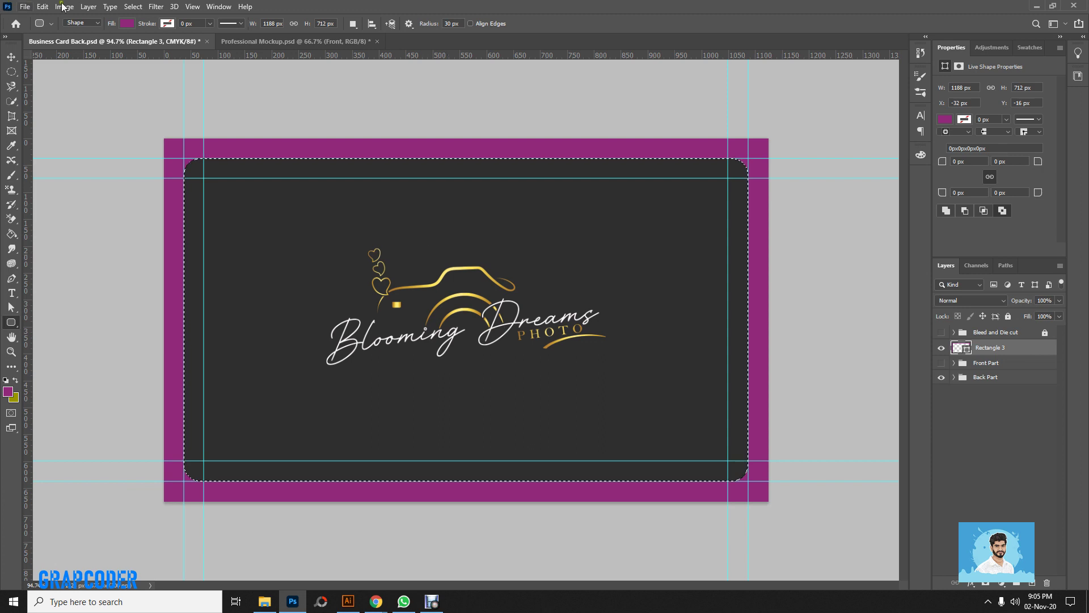
Copy Merged the logo card and paste it into the mockup's Back smart object, hiding Layer 91
click(41, 6)
click(62, 96)
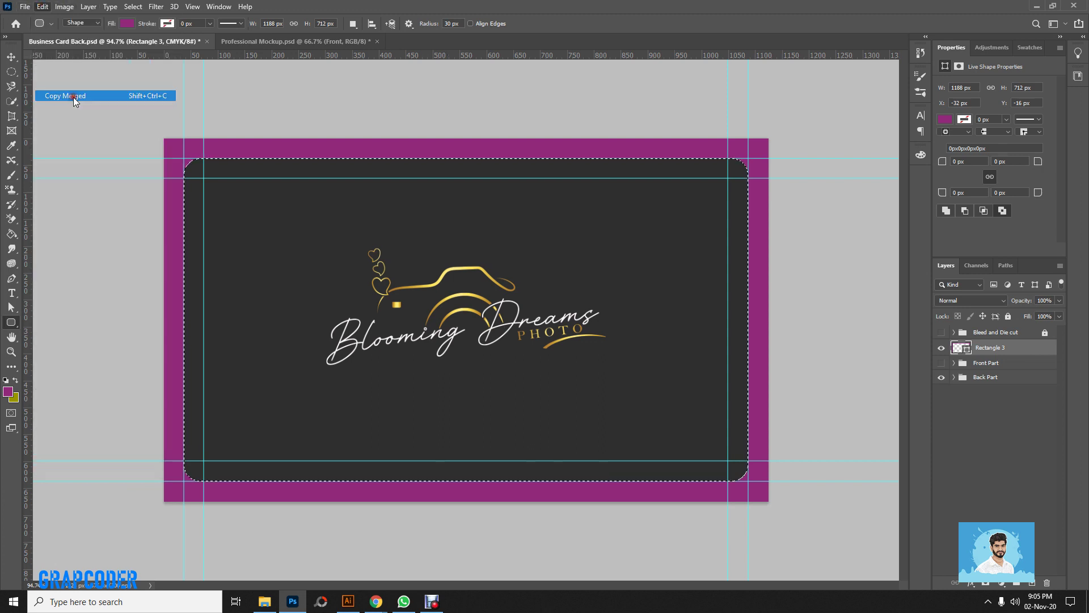
click(298, 42)
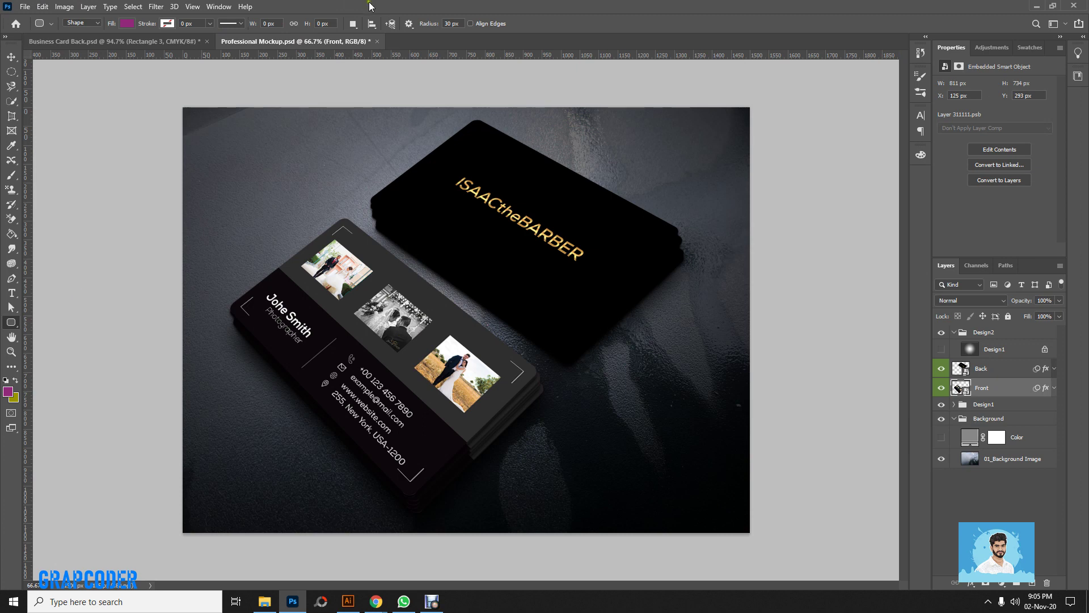
double_click(966, 375)
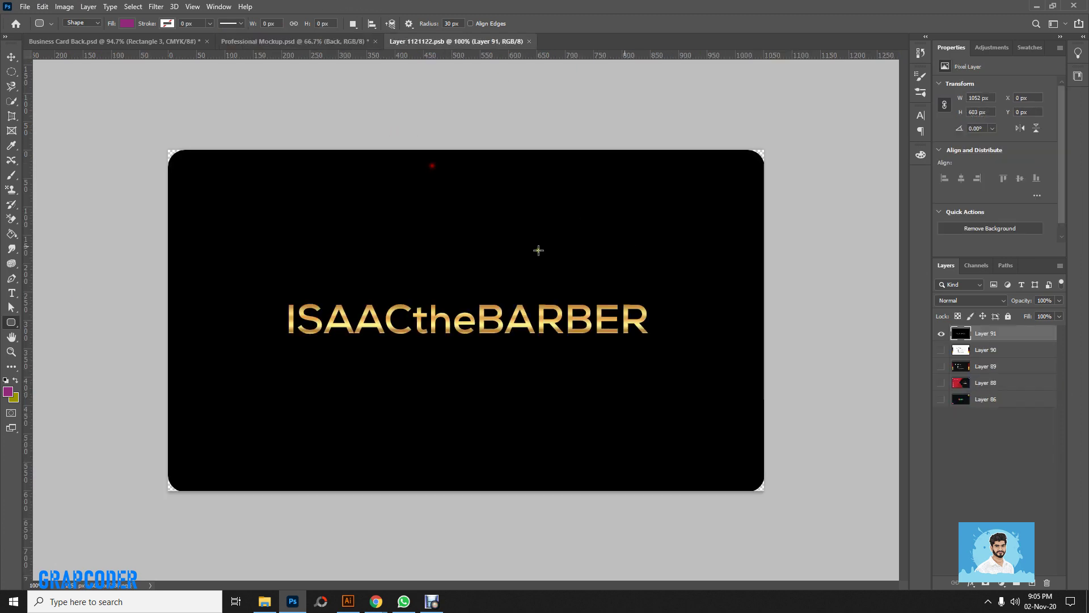
key(ctrl+v)
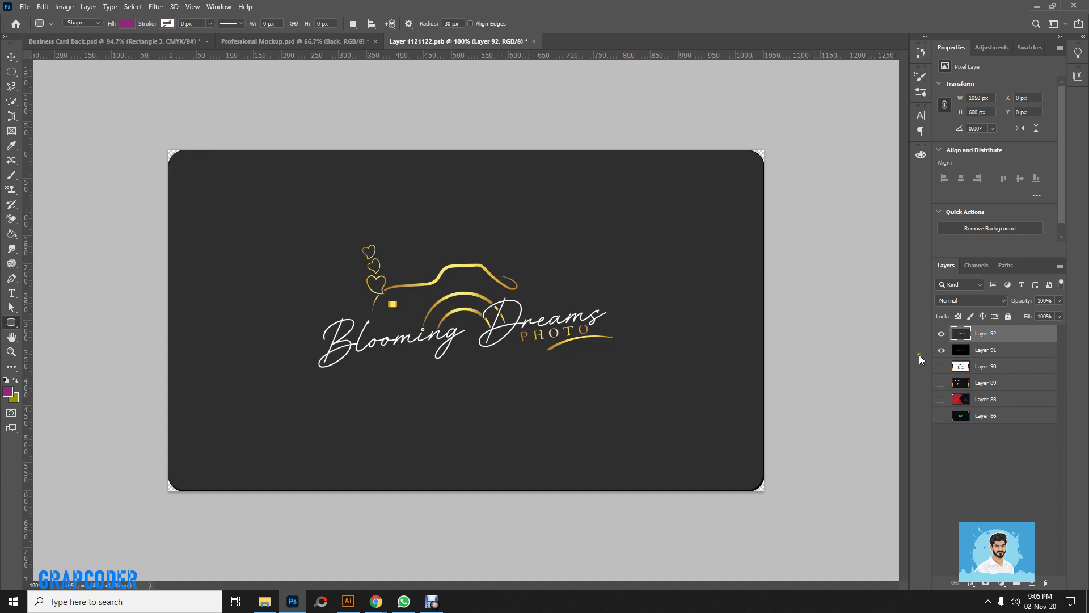
click(942, 351)
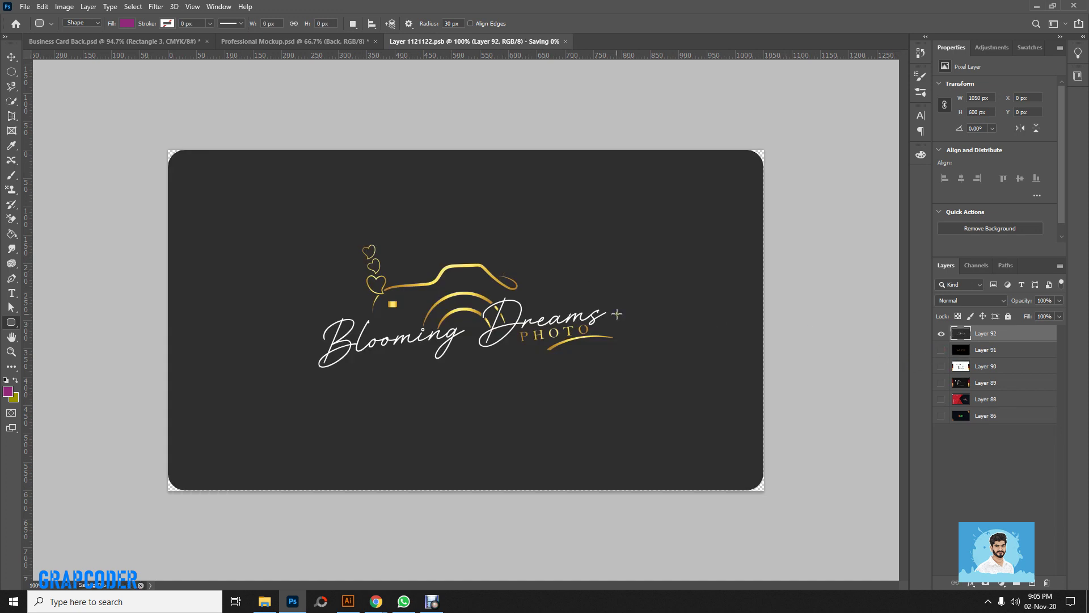
click(529, 42)
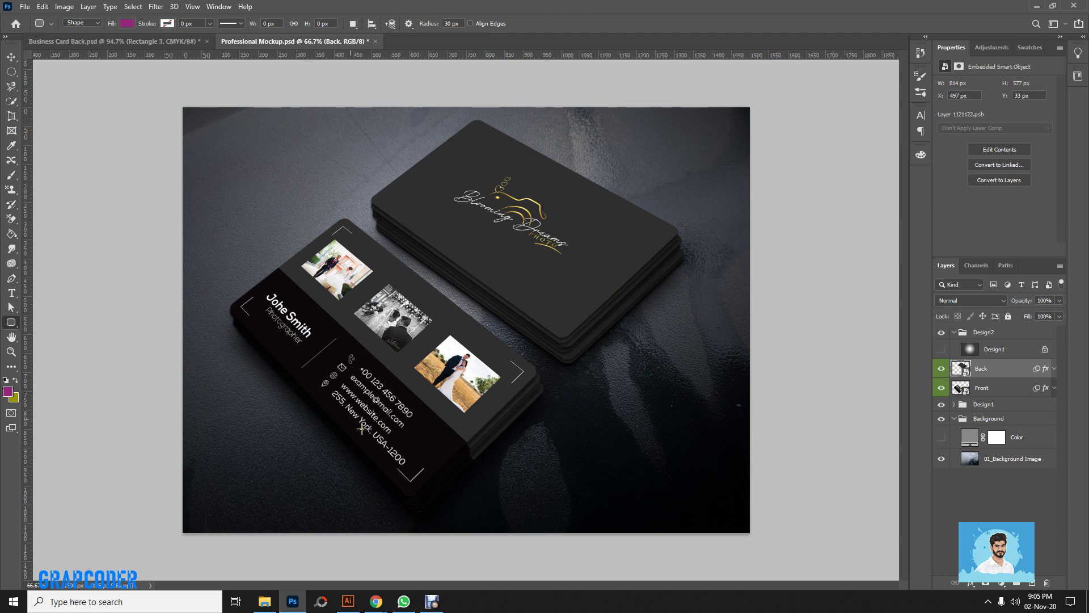
Save the mockup as a JPEG on the Desktop, then close it without saving changes
click(25, 7)
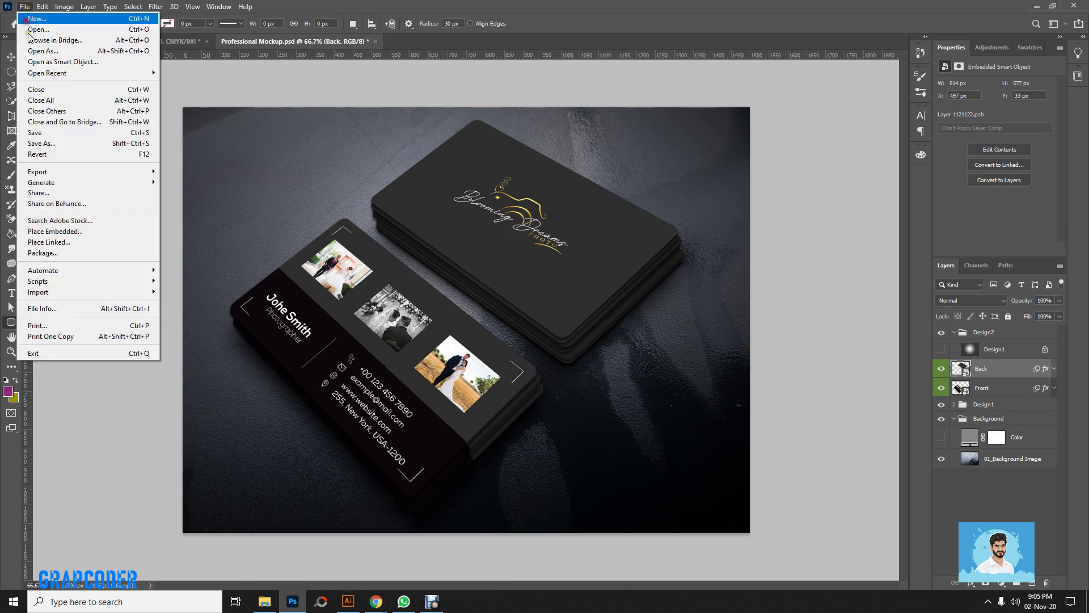
click(39, 146)
click(681, 395)
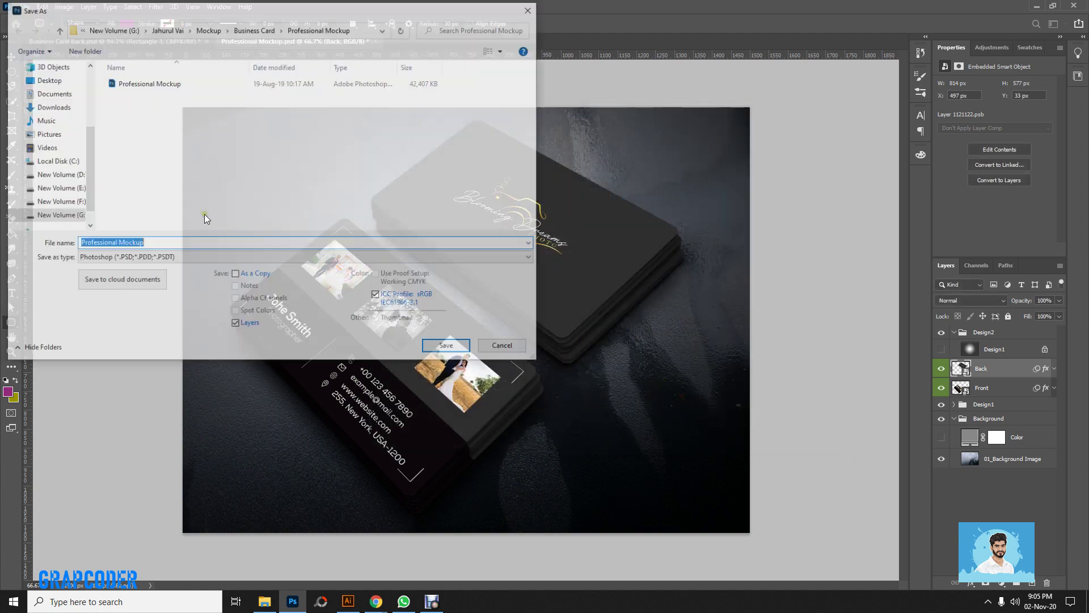
click(51, 93)
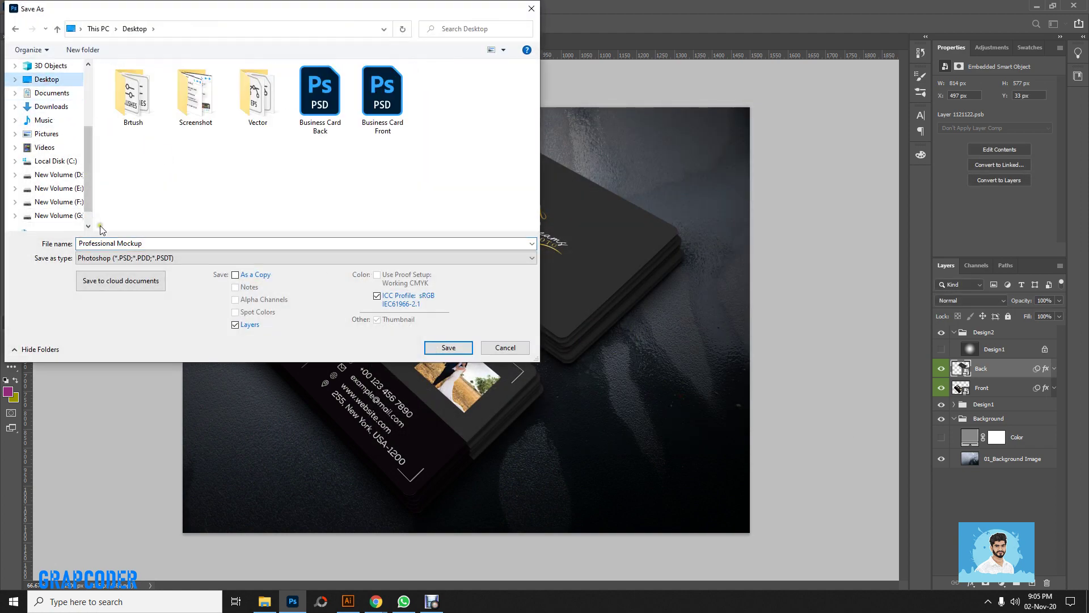
click(166, 245)
click(119, 258)
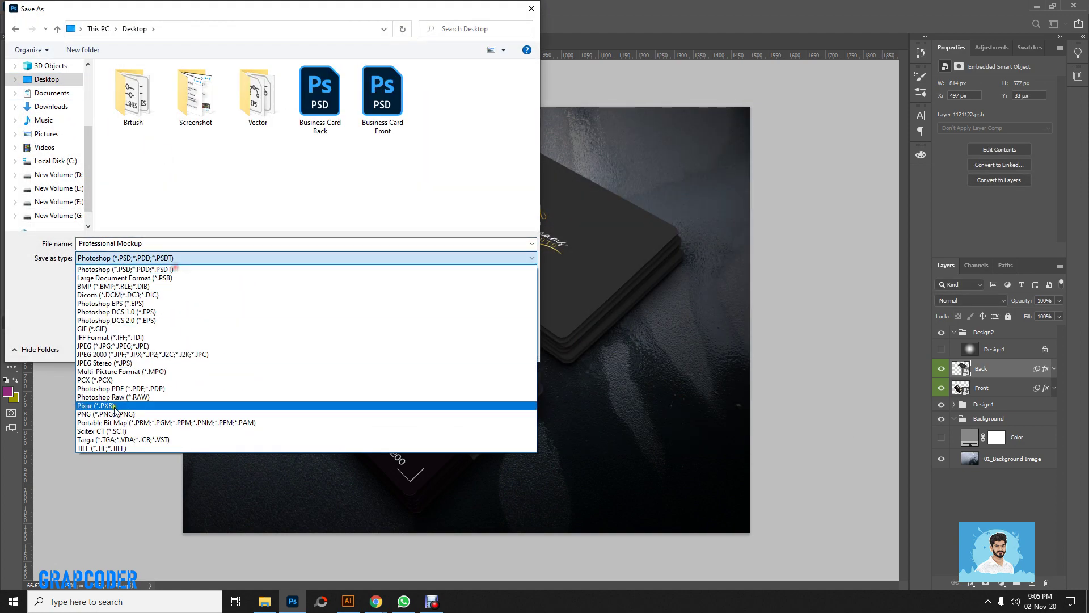
click(113, 346)
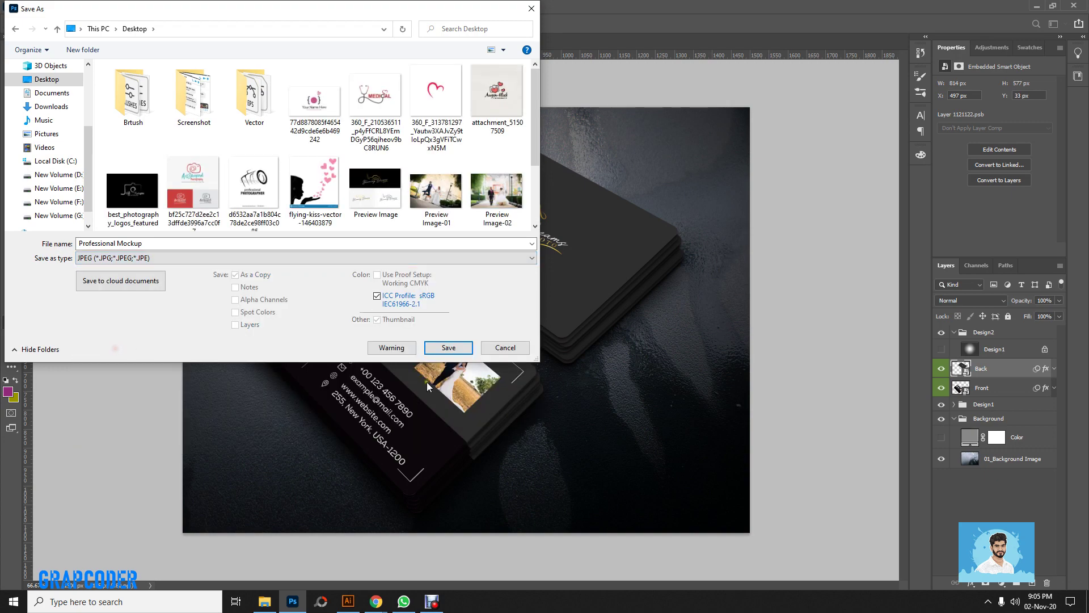
click(448, 348)
click(604, 149)
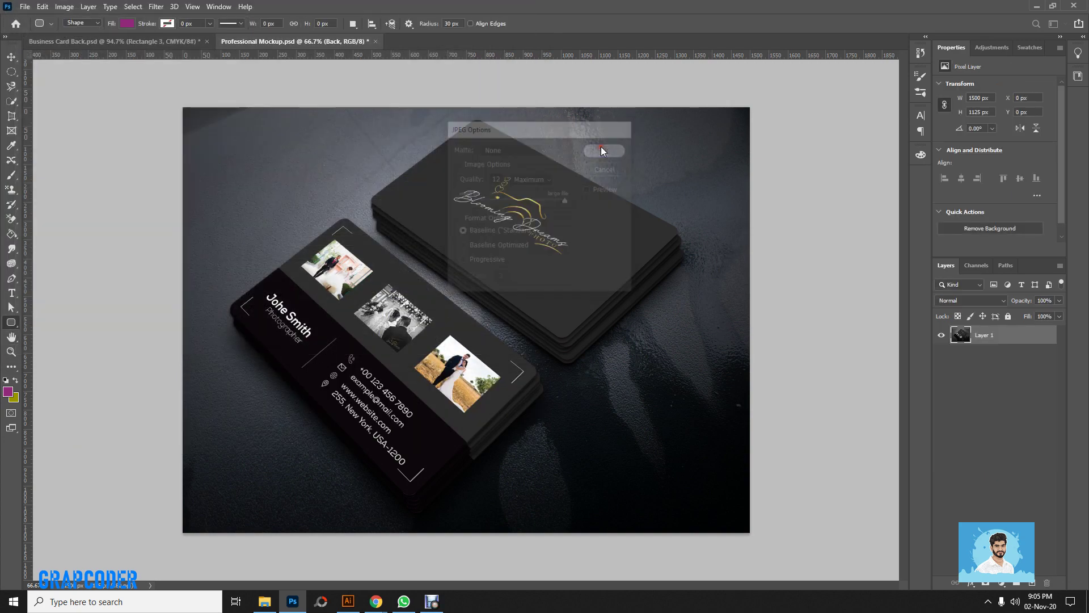
click(375, 42)
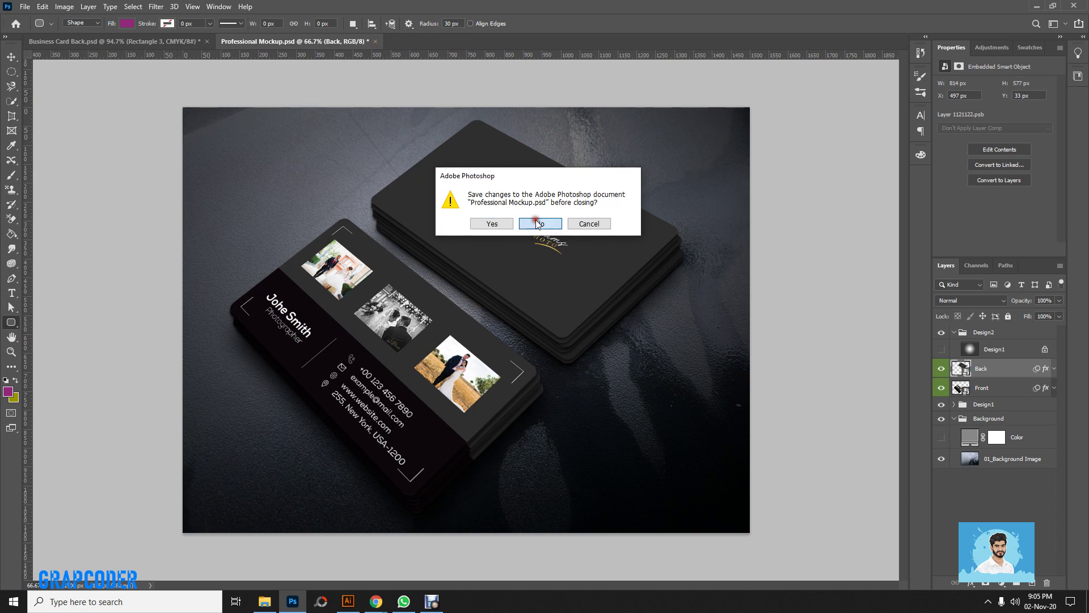
click(541, 222)
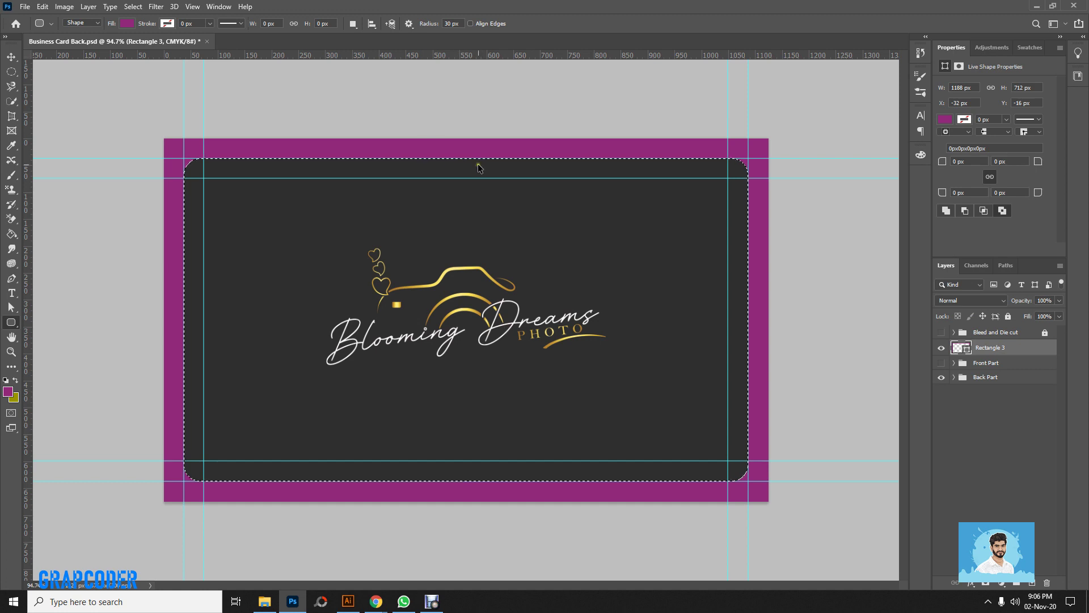
Delete the purple Rectangle 3, show the Front Part group, and save and close the card file
key(ctrl+d)
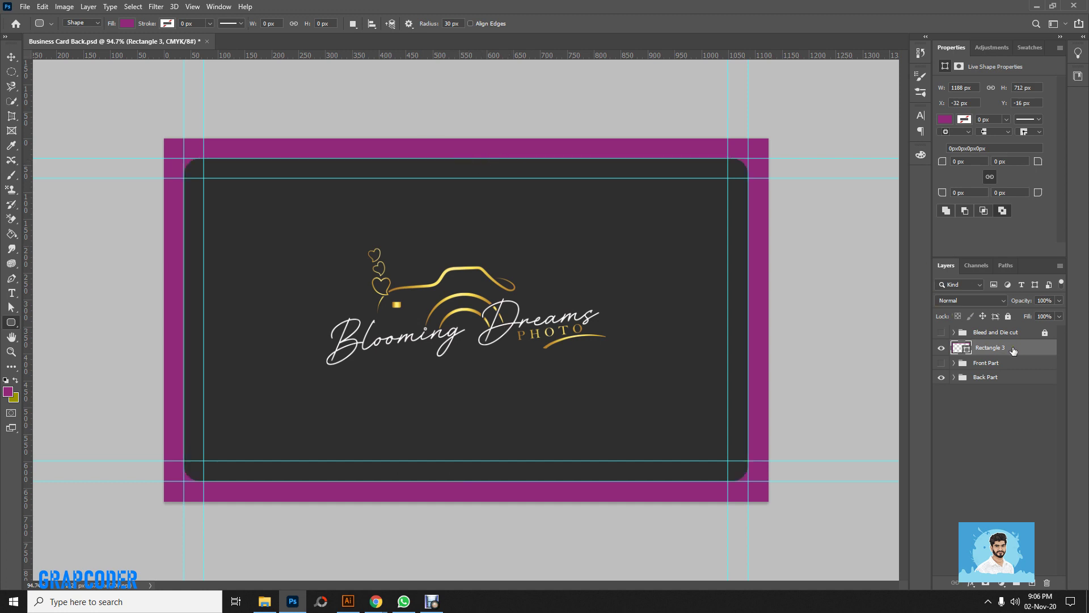
key(Delete)
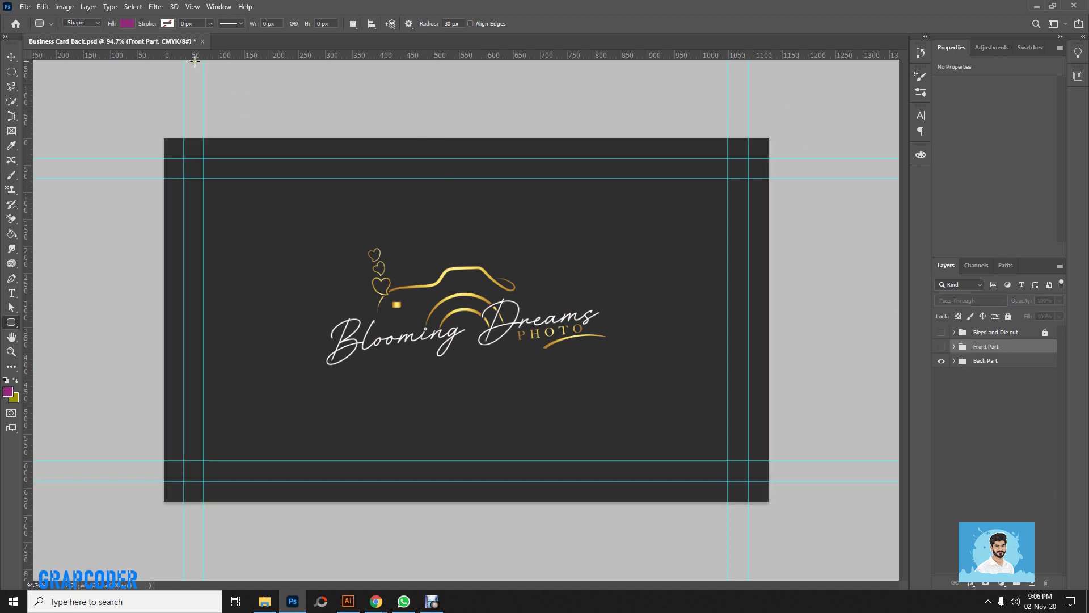
click(942, 347)
key(ctrl+s)
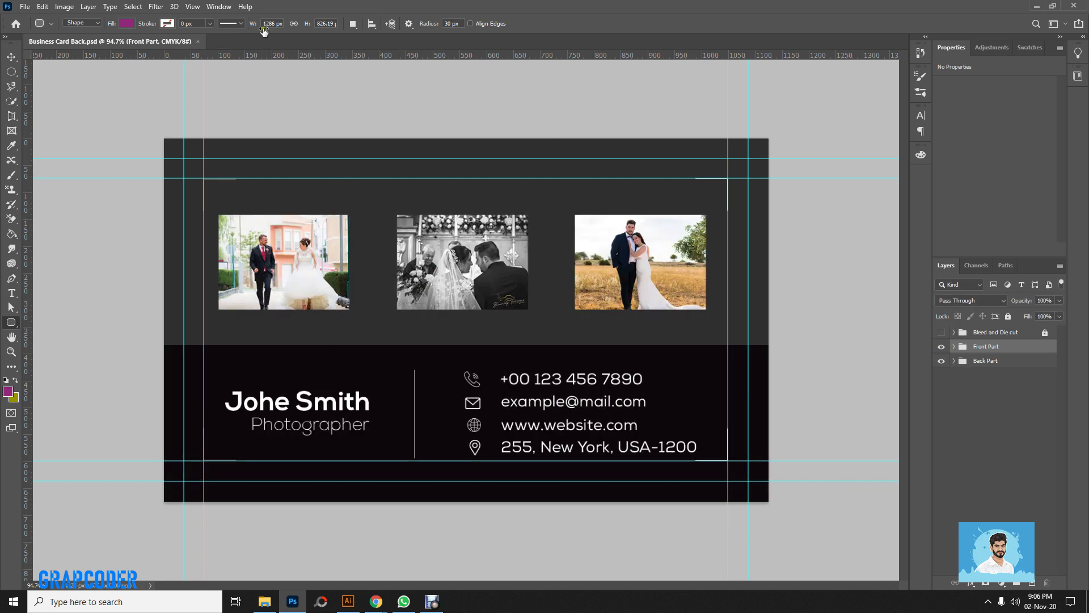
click(198, 42)
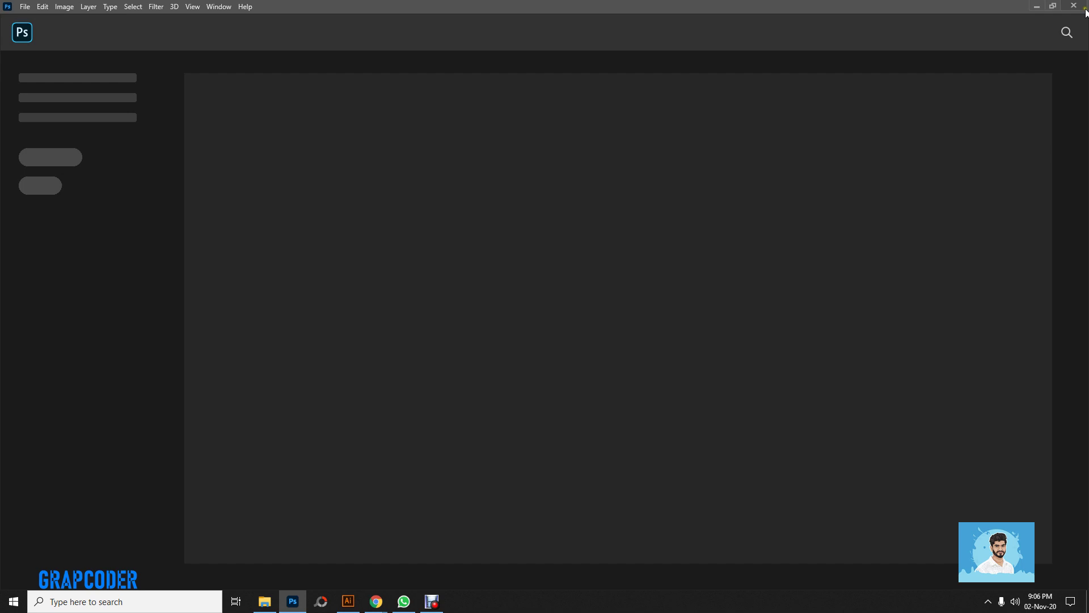
Minimize Photoshop and bring the Google Meet window back to the front
click(1037, 7)
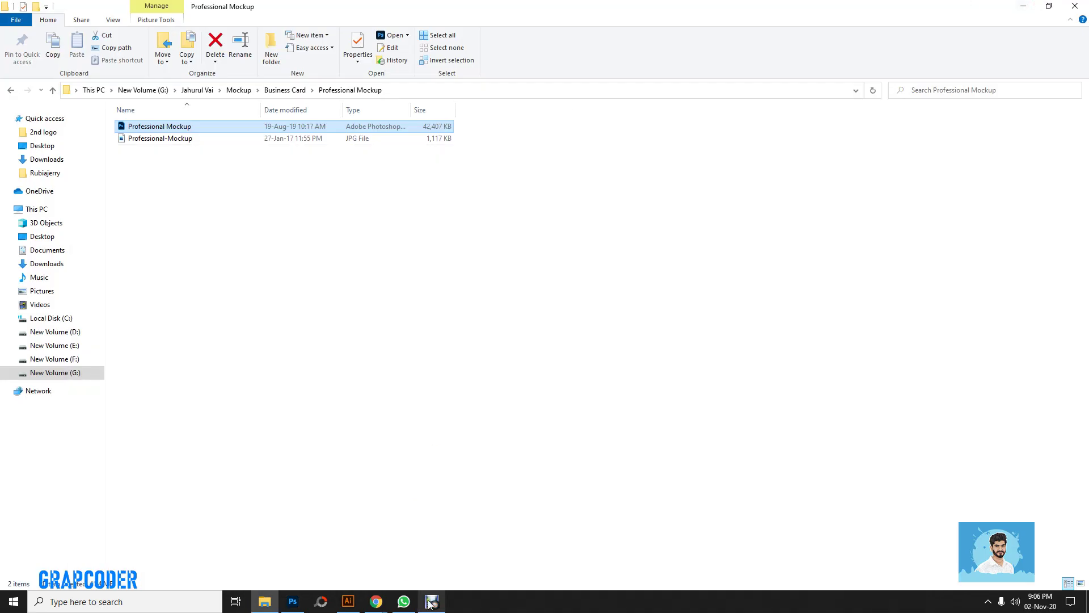
mouse_move(375, 601)
click(310, 545)
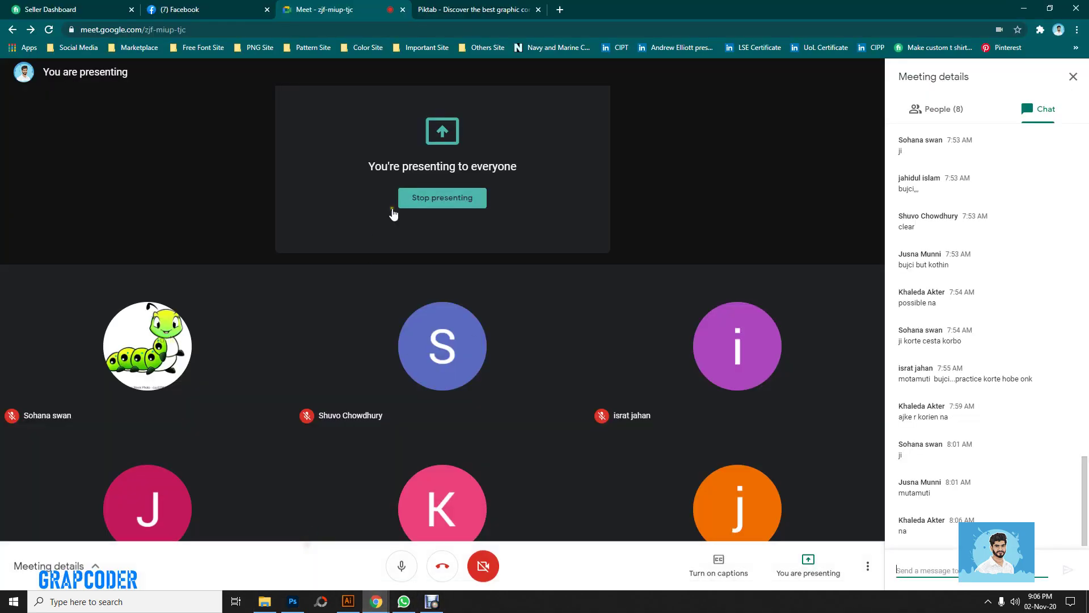